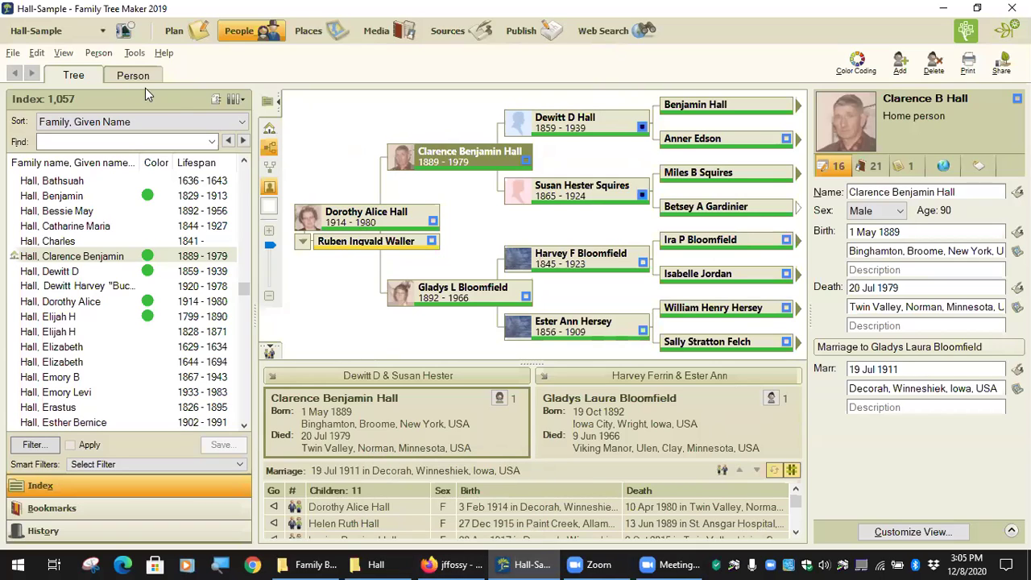
Show the media items attached to the home person in the detailed person view.
{"action": "left_click", "coordinate": [134, 52]}
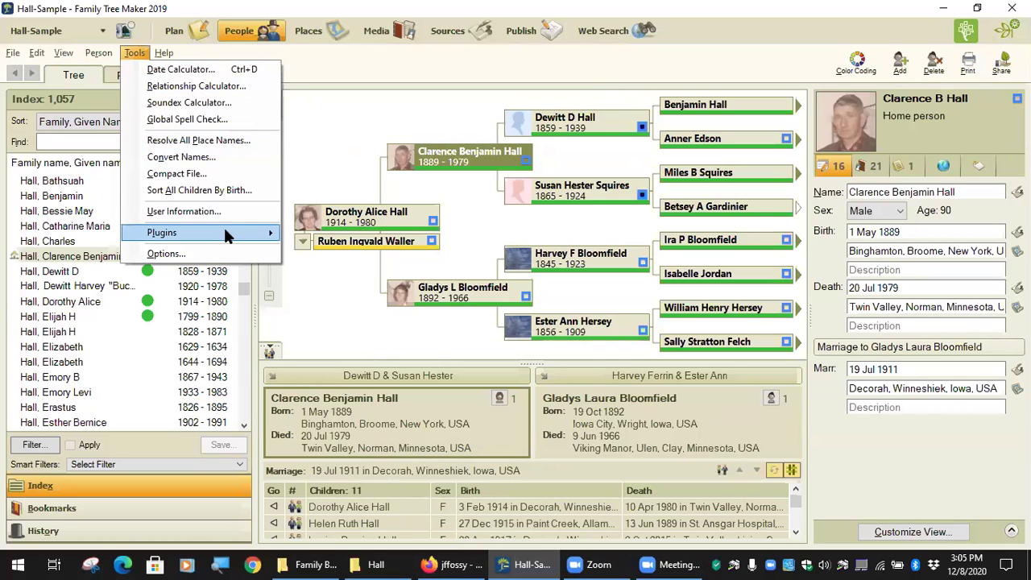
{"action": "left_click", "coordinate": [363, 186]}
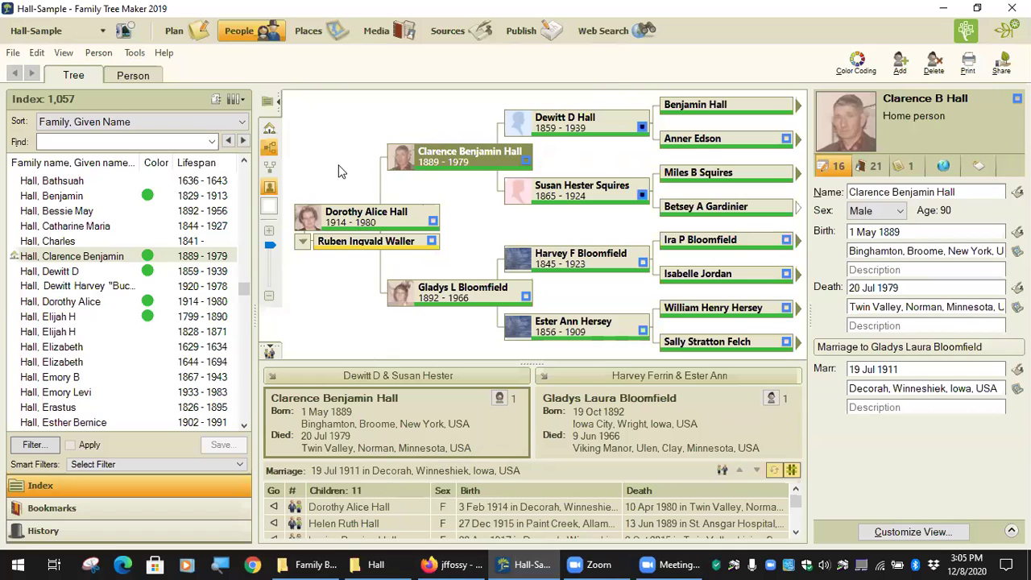
{"action": "left_click", "coordinate": [131, 77]}
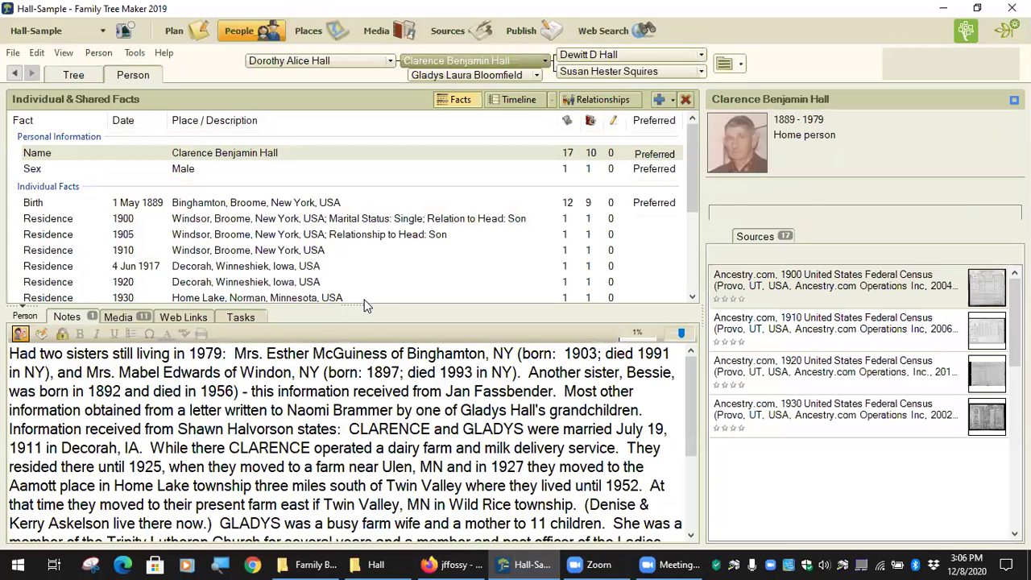
{"action": "left_click", "coordinate": [118, 317]}
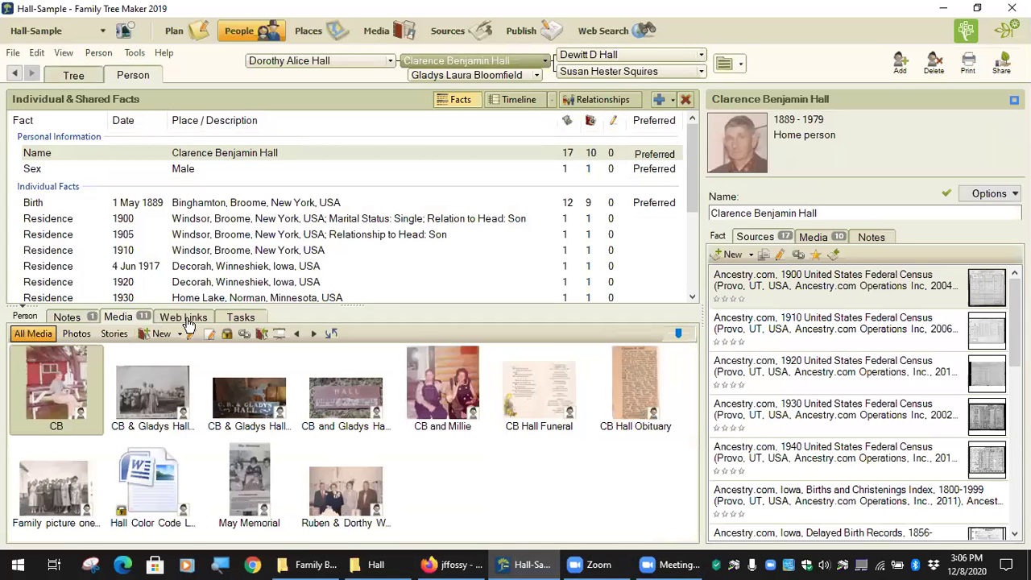
Open the Hall Color Code Legend document from the home person's media, read through it and close it.
{"action": "left_click", "coordinate": [145, 504]}
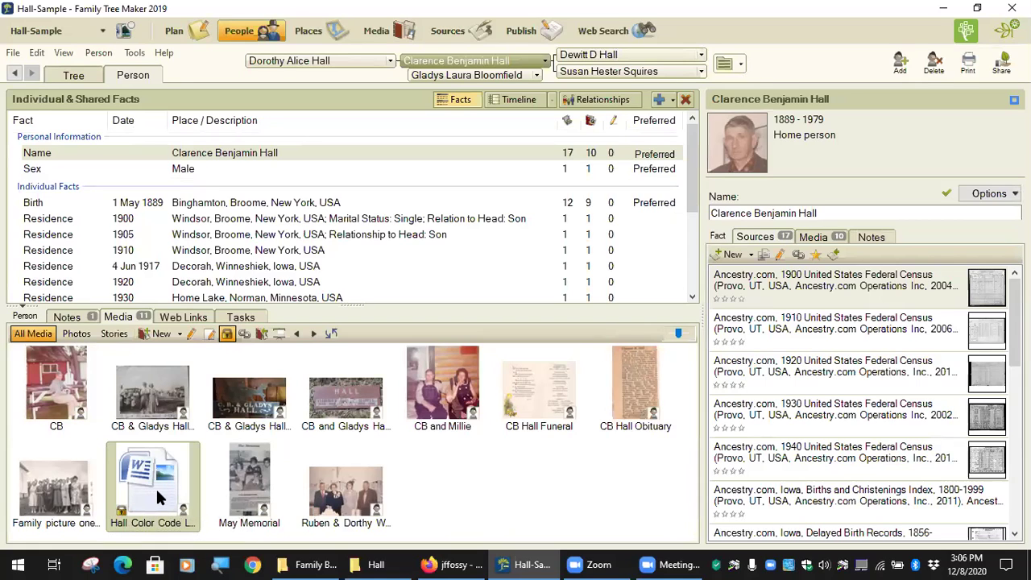
{"action": "double_click", "coordinate": [155, 487]}
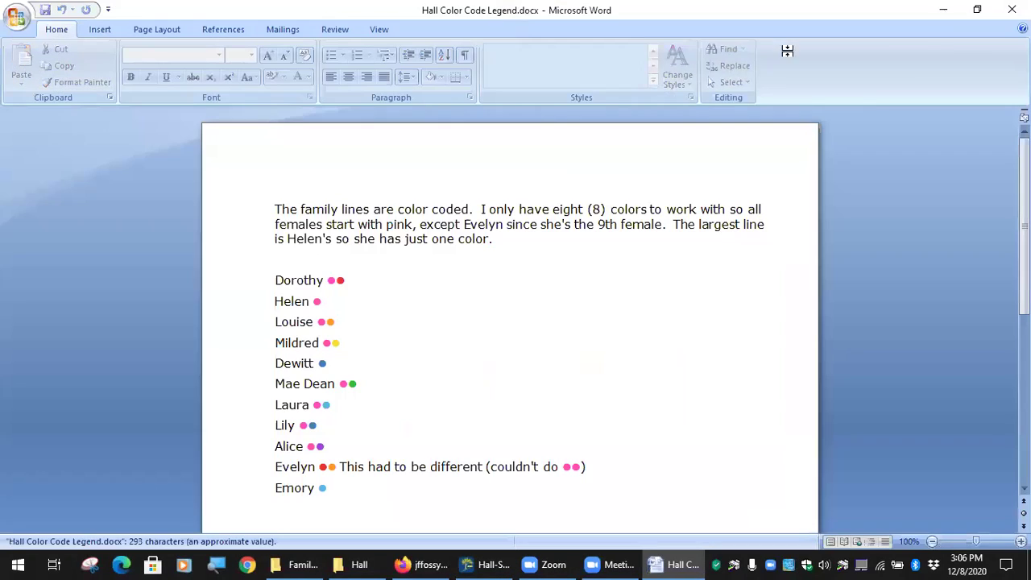
{"action": "scroll", "coordinate": [473, 274], "scroll_direction": "down", "scroll_amount": 3}
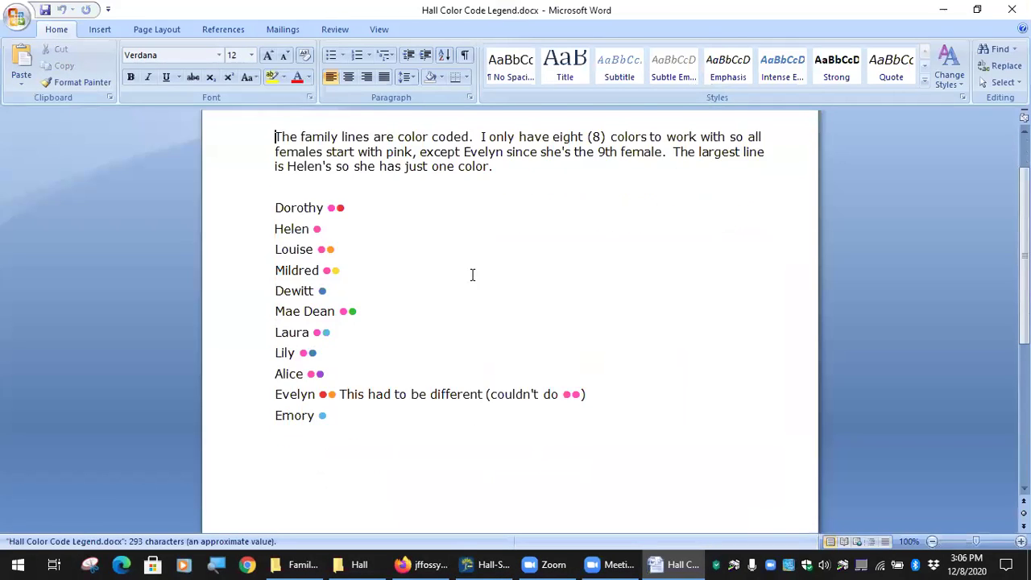
{"action": "scroll", "coordinate": [423, 312], "scroll_direction": "up", "scroll_amount": 3}
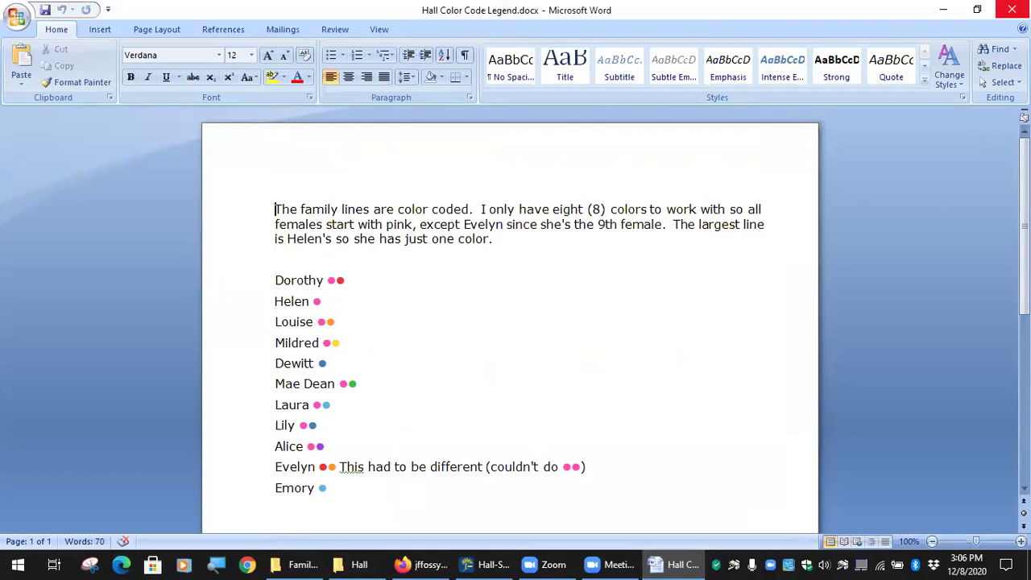
{"action": "left_click", "coordinate": [1012, 10]}
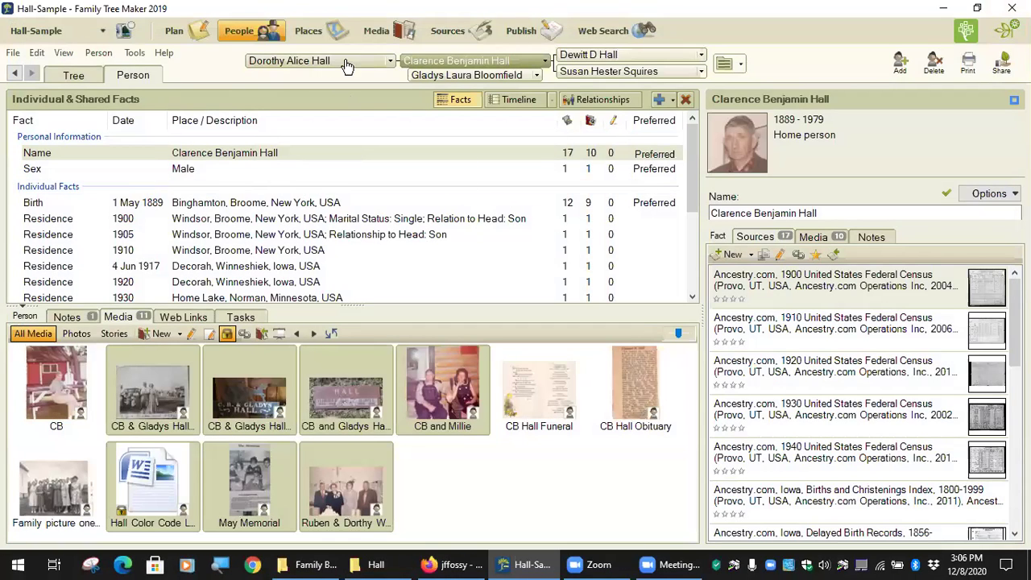
Locate the Hall Color Code Legend in the full media collection, examine its document and close it.
{"action": "left_click", "coordinate": [376, 32]}
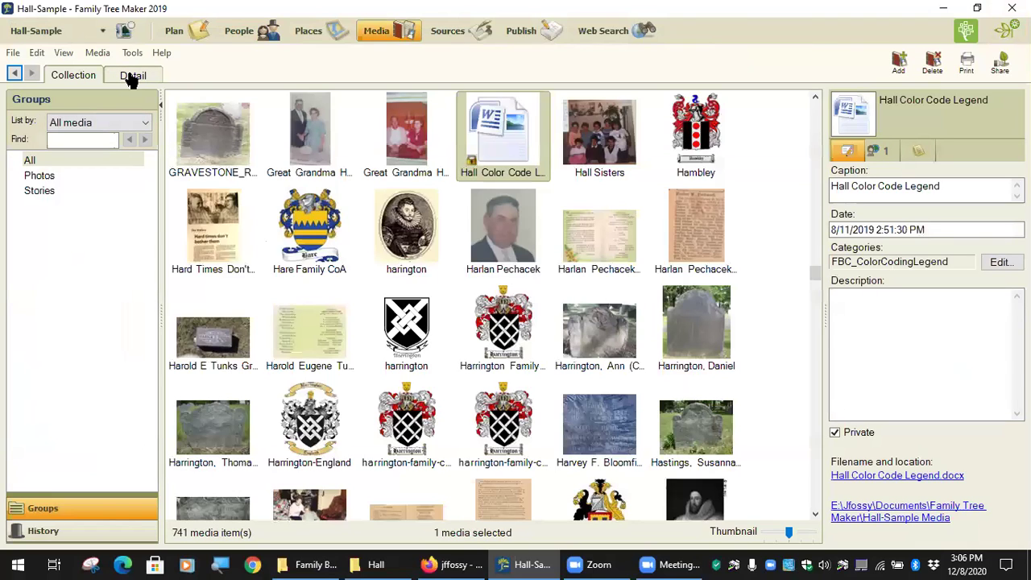
{"action": "double_click", "coordinate": [516, 140]}
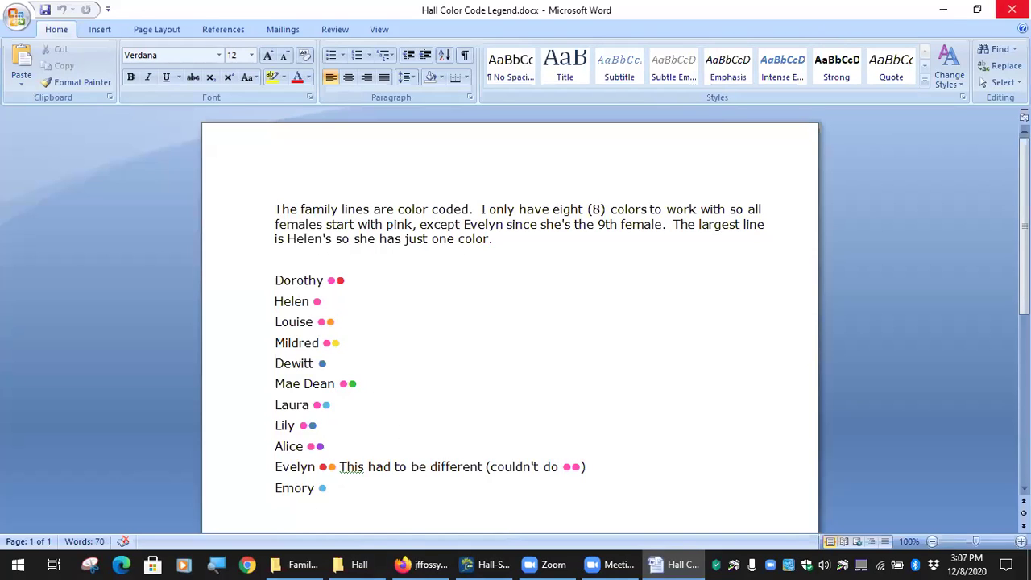
{"action": "left_click", "coordinate": [1013, 10]}
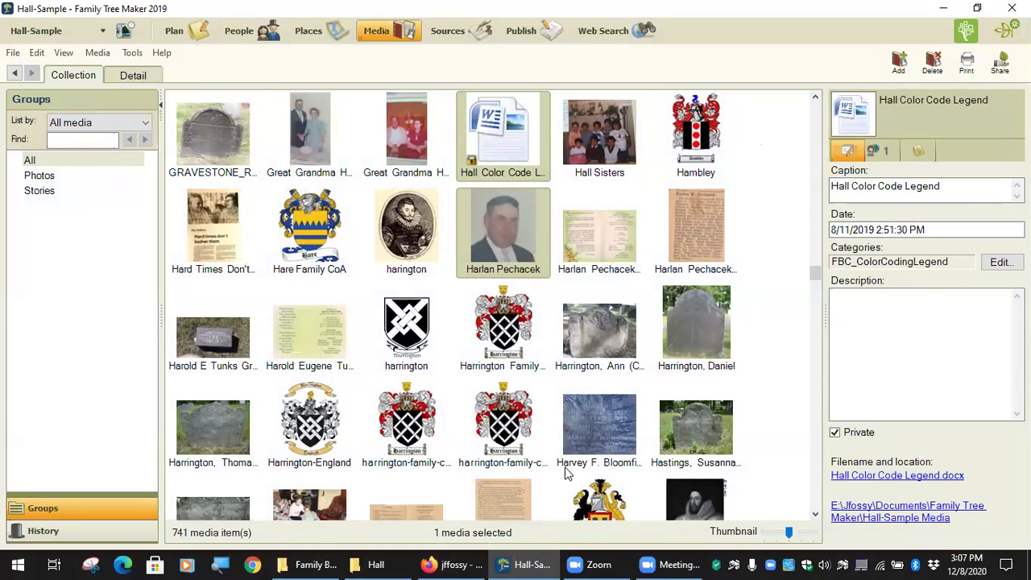
Return to the home person's record and launch the Family Book Creator export plugin.
{"action": "left_click", "coordinate": [248, 36]}
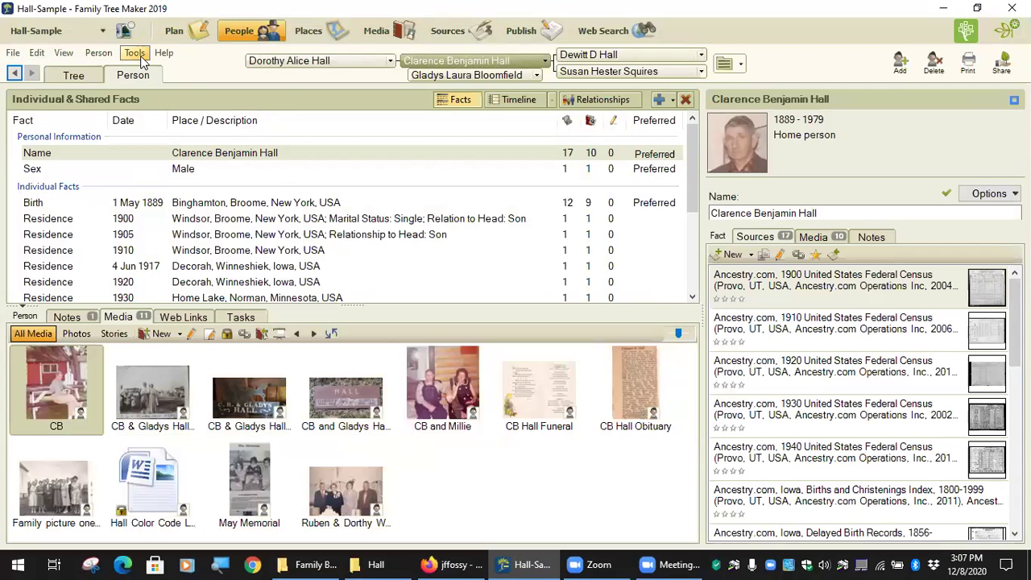
{"action": "left_click", "coordinate": [141, 58]}
{"action": "mouse_move", "coordinate": [200, 230]}
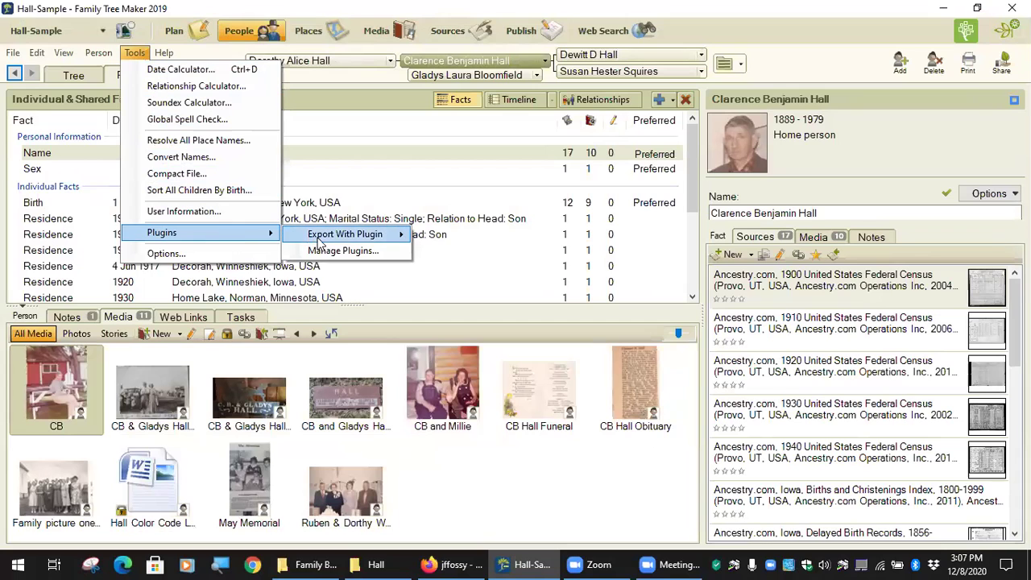
{"action": "mouse_move", "coordinate": [320, 242]}
{"action": "left_click", "coordinate": [512, 268]}
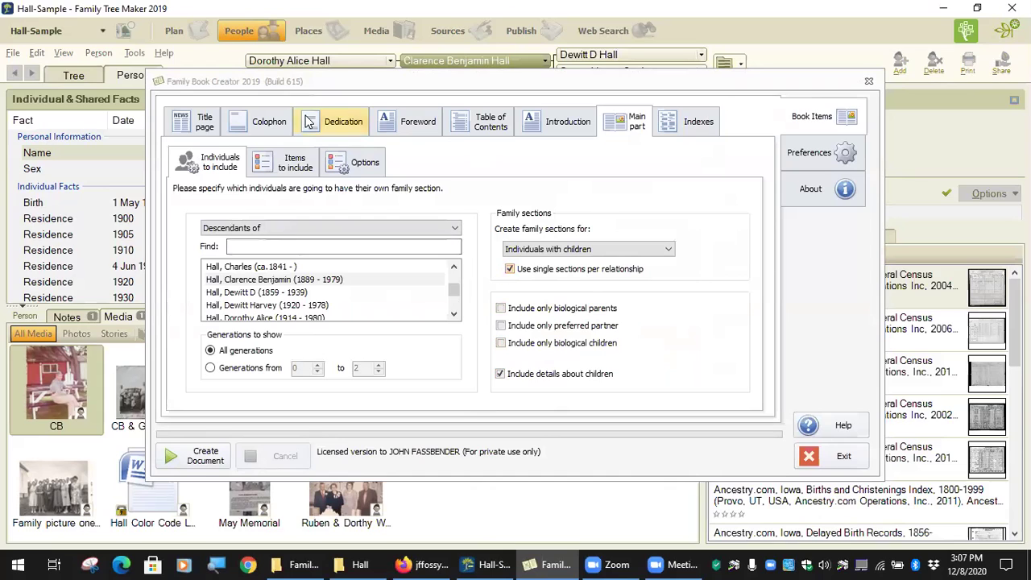
Review the book's foreword with its ColorCodingLegend placeholder, the title page and the colophon.
{"action": "left_click", "coordinate": [400, 126]}
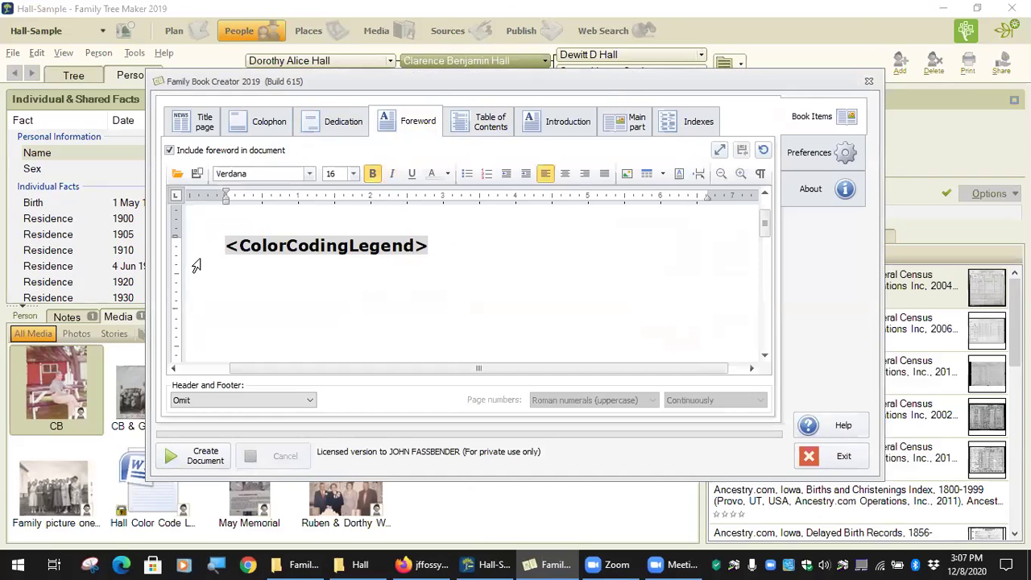
{"action": "left_click", "coordinate": [215, 246]}
{"action": "left_click", "coordinate": [195, 124]}
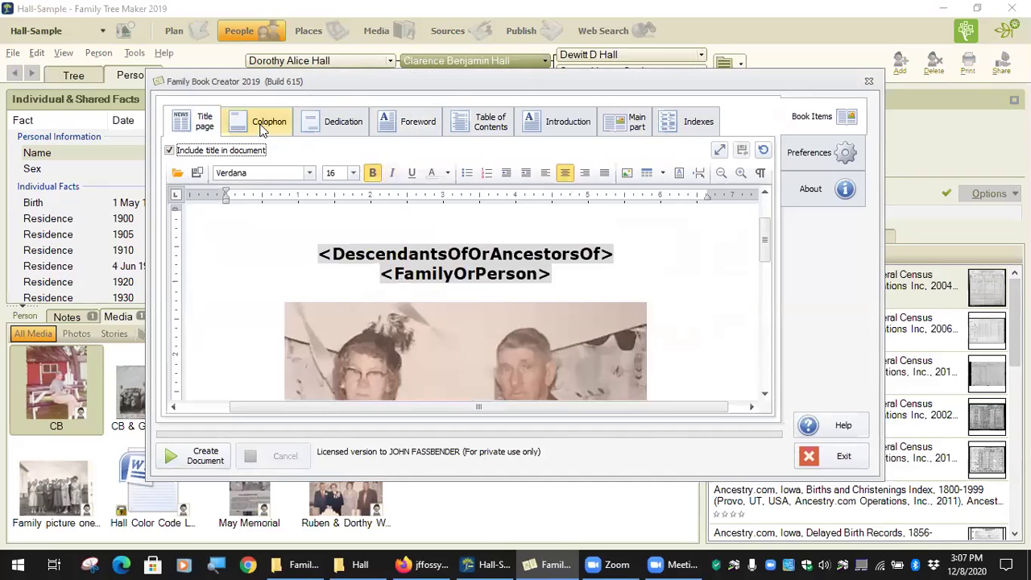
{"action": "left_click", "coordinate": [259, 129]}
{"action": "left_click", "coordinate": [384, 121]}
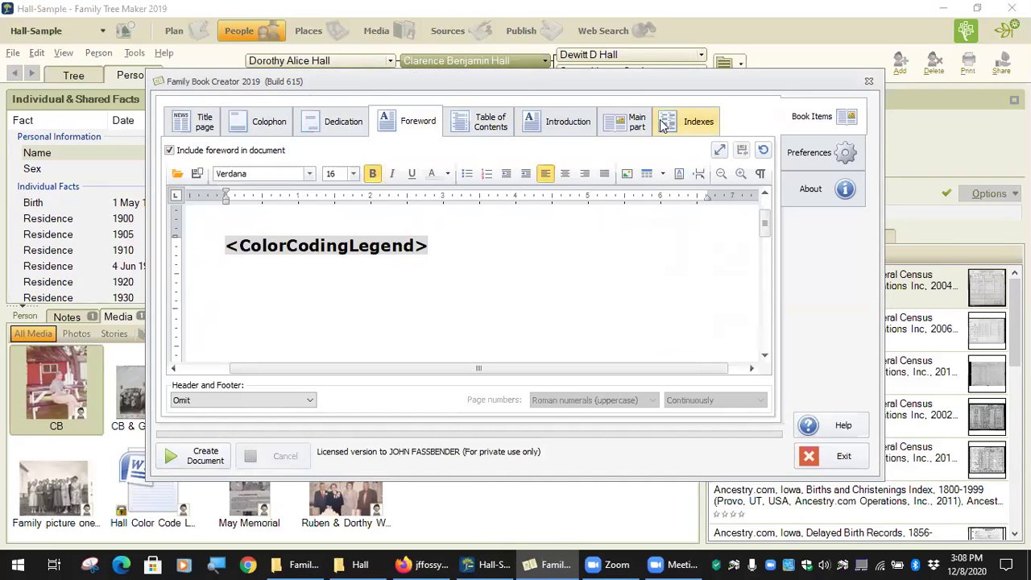
Review the main part's family chart and Photo Album inclusion settings, including the media category filters.
{"action": "left_click", "coordinate": [636, 124]}
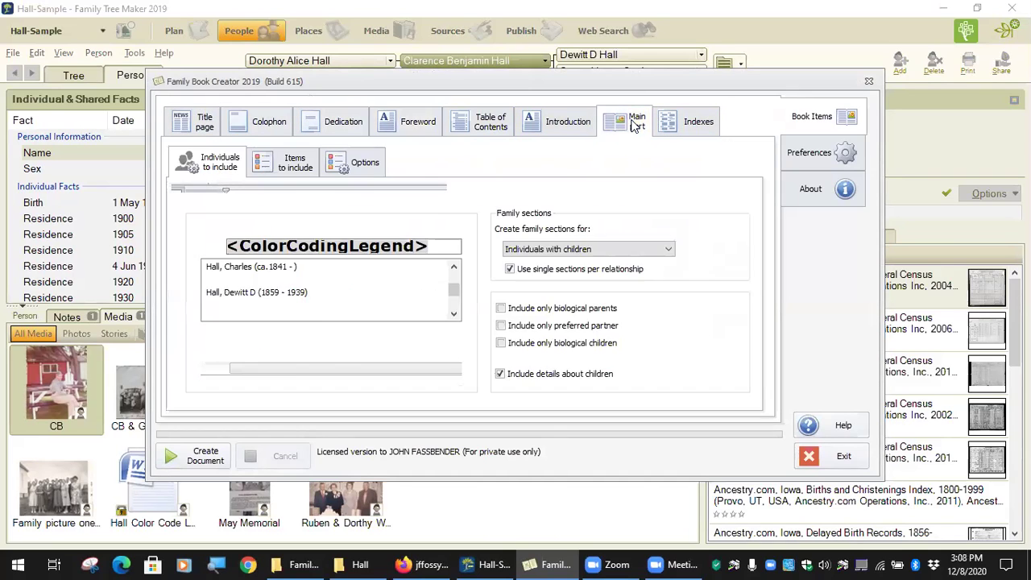
{"action": "left_click", "coordinate": [298, 164]}
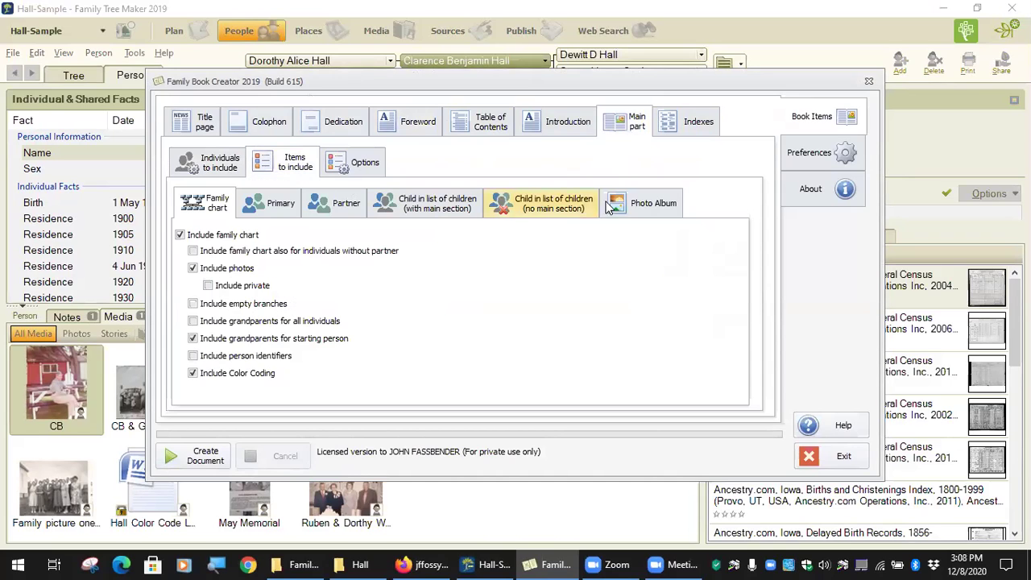
{"action": "left_click", "coordinate": [638, 208]}
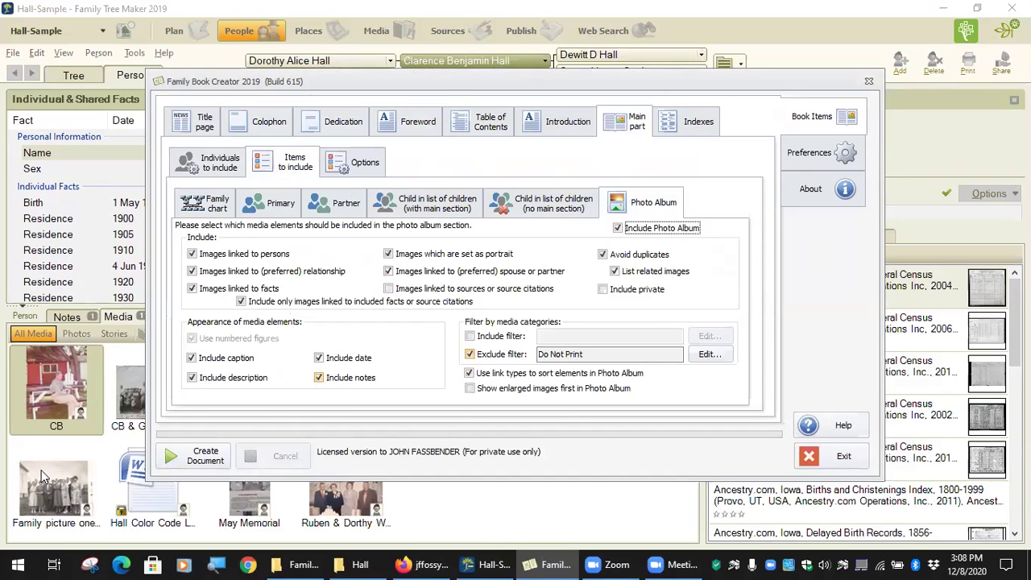
Create the family book as a PDF document in the To Do folder under the suggested file name.
{"action": "left_click", "coordinate": [207, 456]}
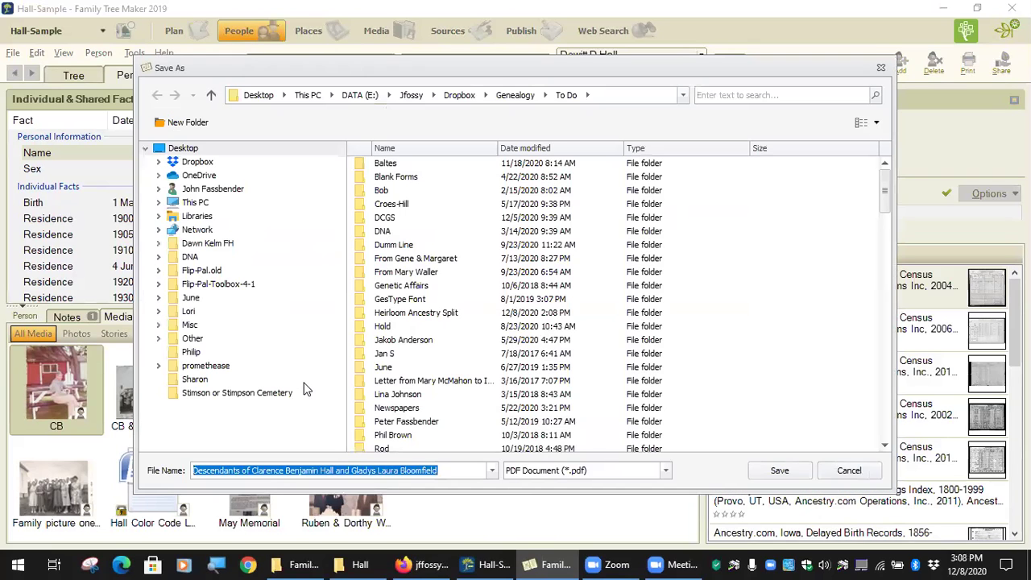
{"action": "left_click", "coordinate": [780, 470]}
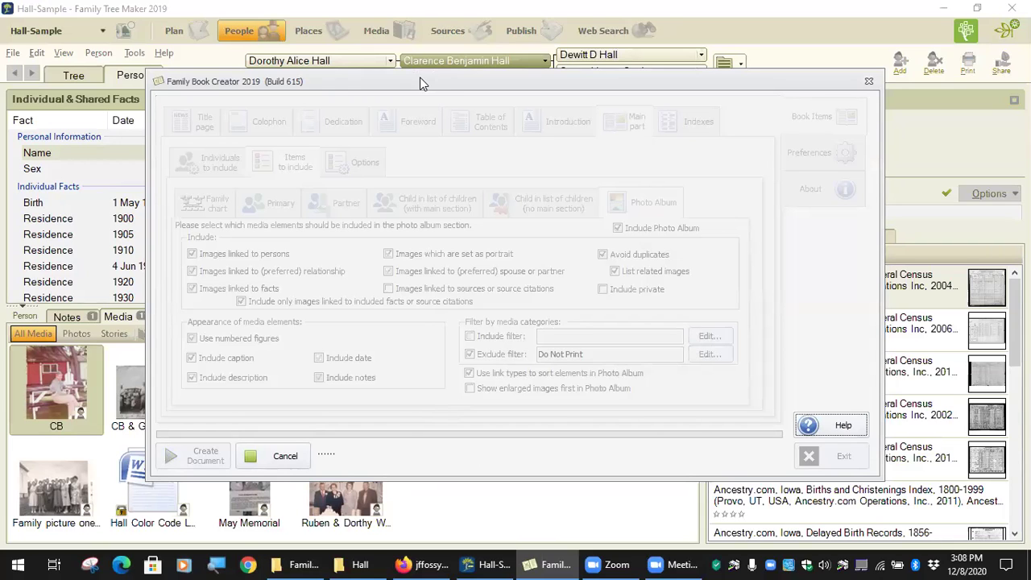
{"action": "left_click_drag", "start_coordinate": [420, 77], "coordinate": [645, 4]}
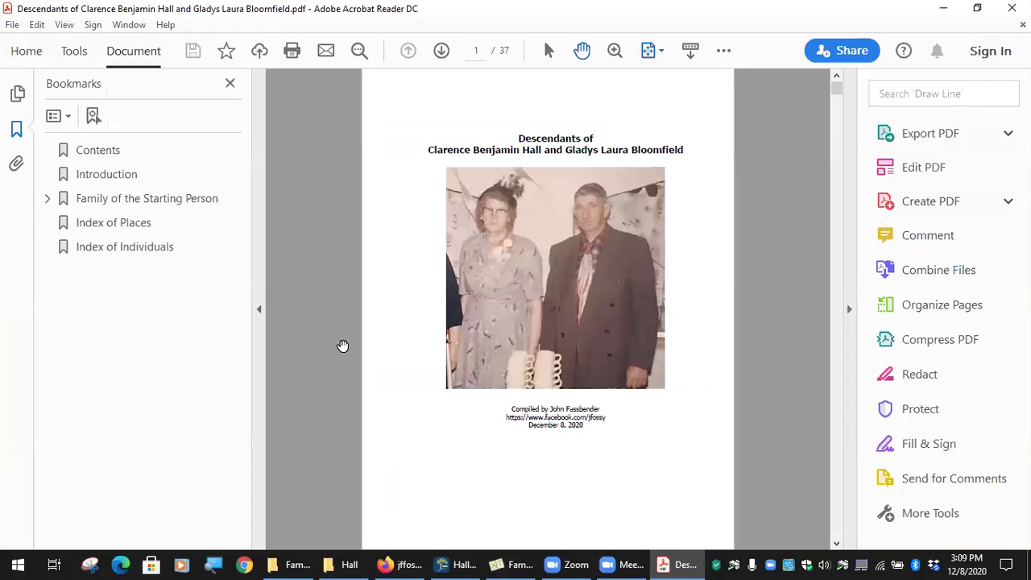
Hide both side panes of the generated PDF and browse through it to the photo album on page 25.
{"action": "left_click", "coordinate": [260, 310]}
{"action": "left_click", "coordinate": [849, 309]}
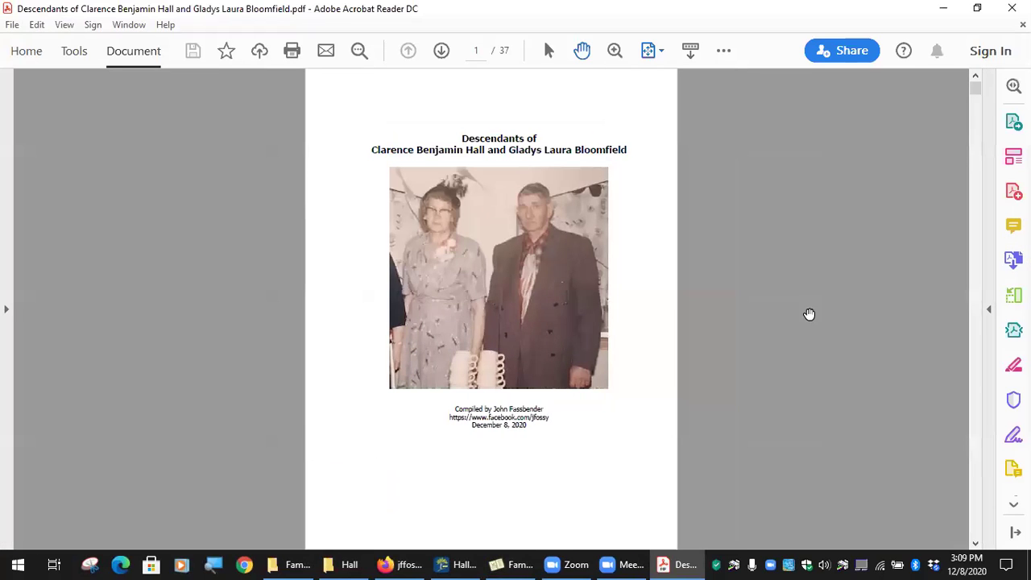
{"action": "scroll", "coordinate": [548, 323], "scroll_direction": "down", "scroll_amount": 10}
{"action": "scroll", "coordinate": [547, 324], "scroll_direction": "down", "scroll_amount": 20}
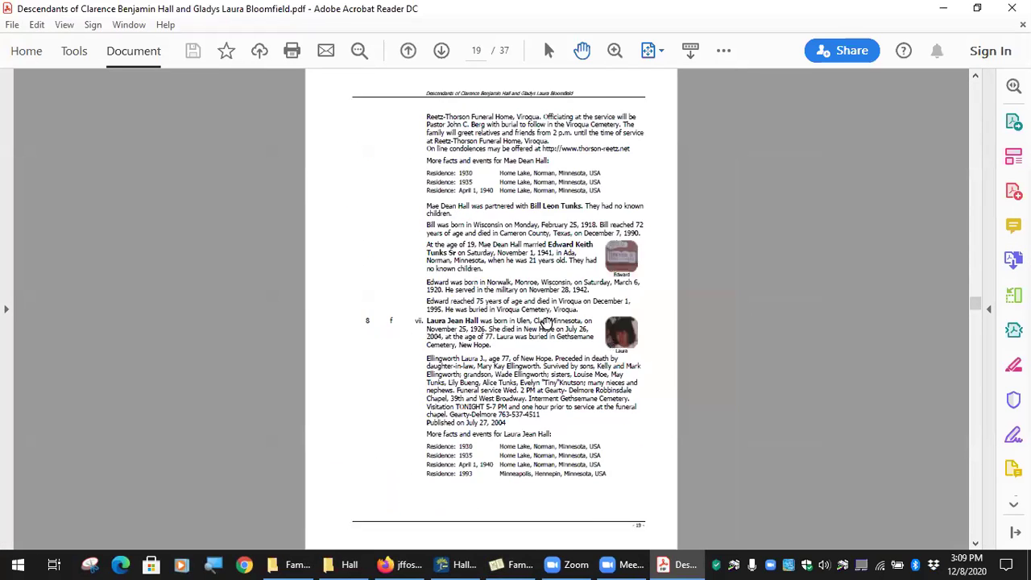
{"action": "scroll", "coordinate": [547, 323], "scroll_direction": "down", "scroll_amount": 8}
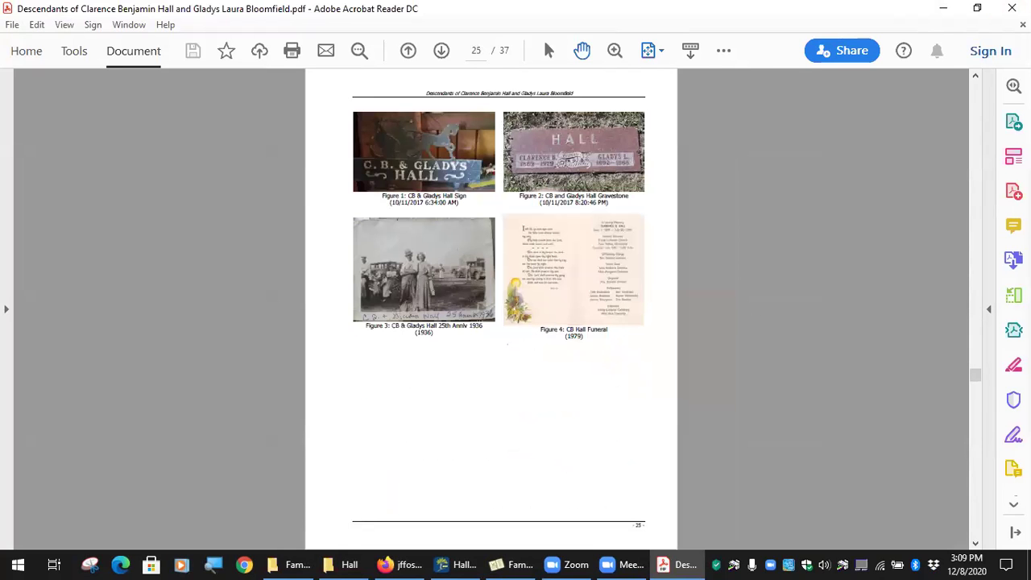
Switch back to Family Book Creator and exit it.
{"action": "left_click", "coordinate": [516, 564]}
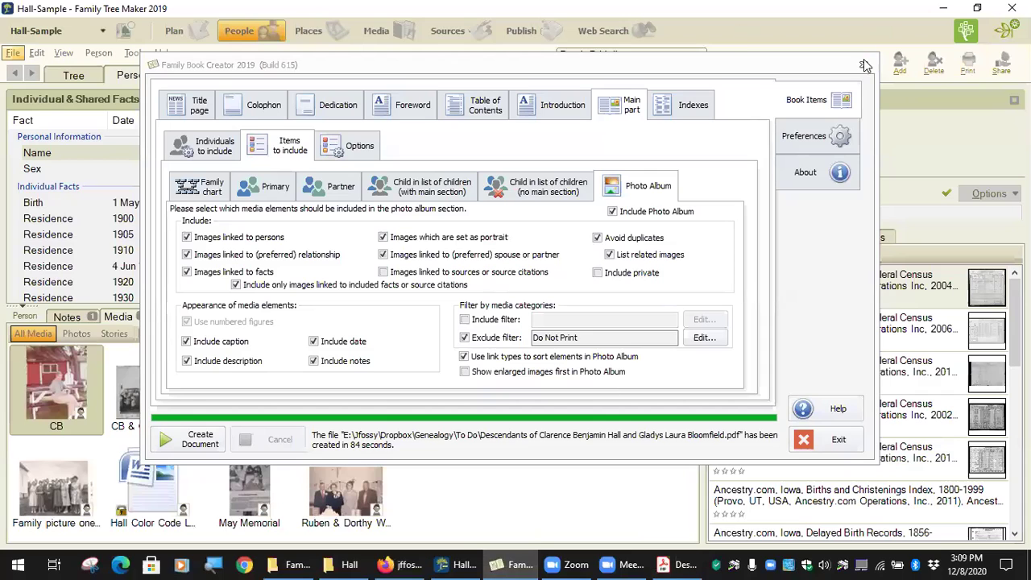
{"action": "left_click", "coordinate": [834, 439]}
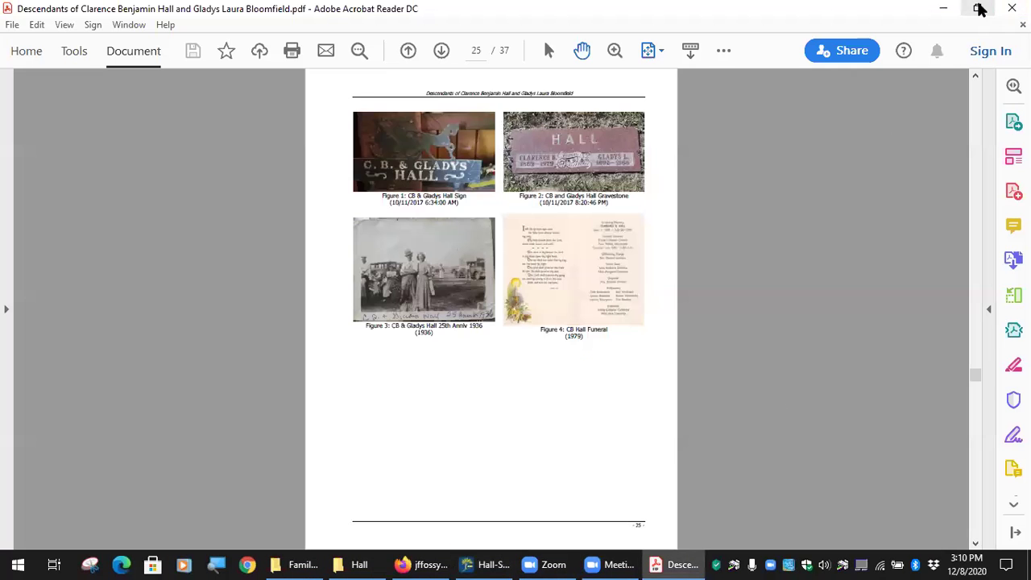
Set the PDF's page display to Fit to Width Scrolling.
{"action": "left_click", "coordinate": [980, 8]}
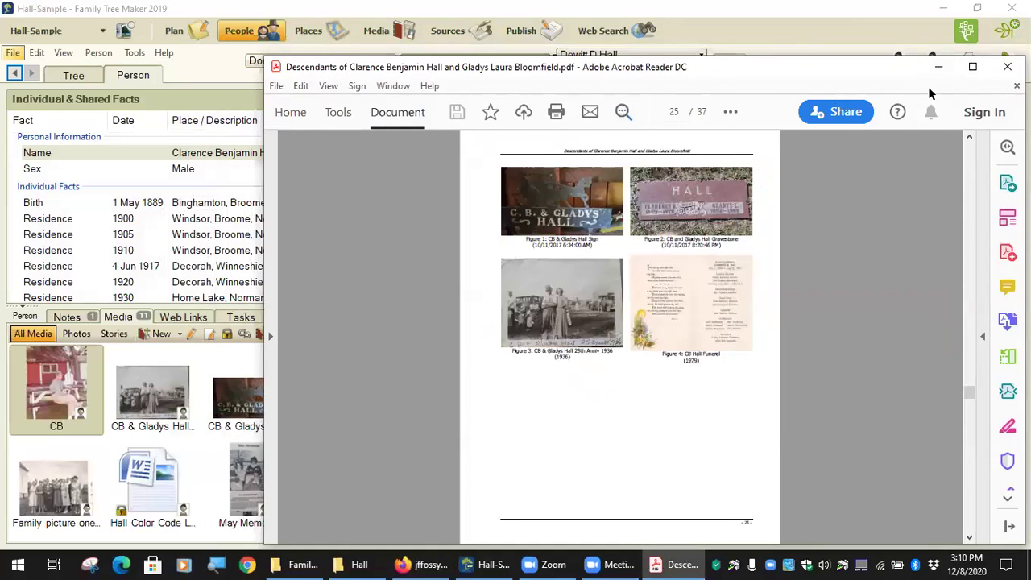
{"action": "left_click", "coordinate": [972, 66]}
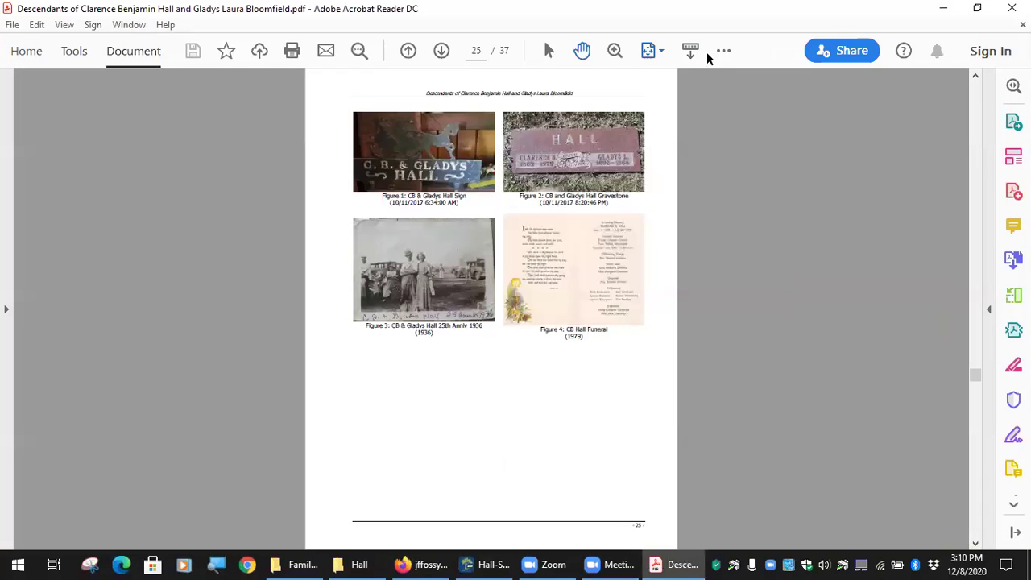
{"action": "left_click", "coordinate": [667, 50]}
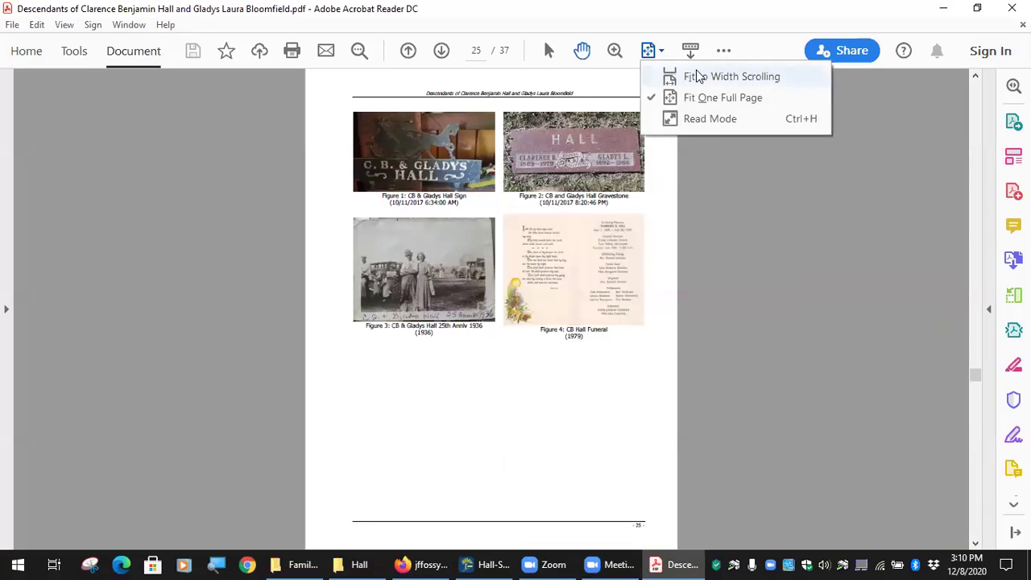
{"action": "left_click", "coordinate": [667, 74]}
Reduce the PDF window and place it beside the home person's media, showing Figures 3 and 4 on page 25.
{"action": "left_click", "coordinate": [984, 16]}
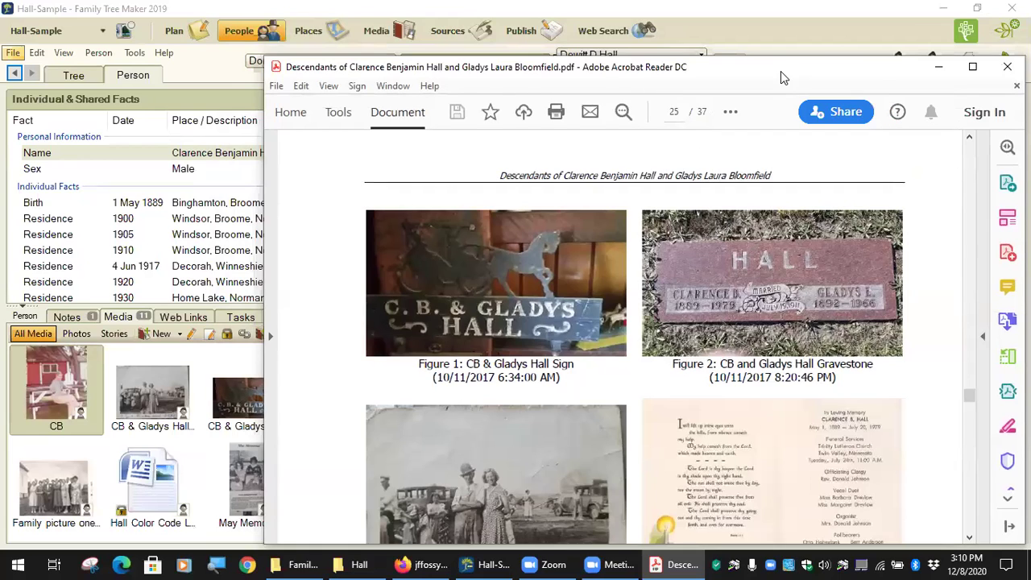
{"action": "left_click_drag", "start_coordinate": [780, 71], "coordinate": [1029, 4]}
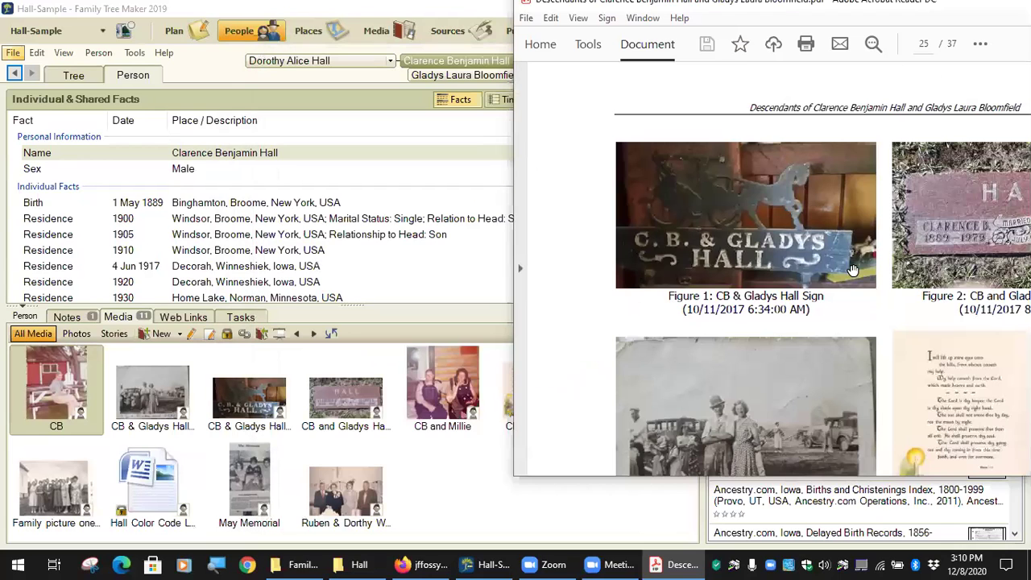
{"action": "scroll", "coordinate": [852, 270], "scroll_direction": "down", "scroll_amount": 5}
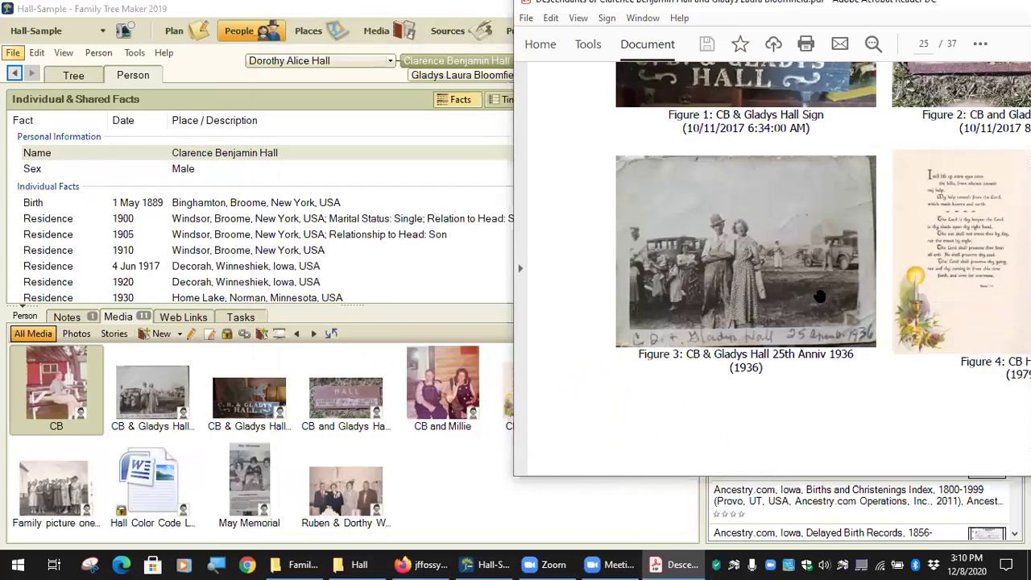
Enlarge the PDF window to full screen with the top of the photo album on page 25 in view.
{"action": "scroll", "coordinate": [818, 297], "scroll_direction": "up", "scroll_amount": 4}
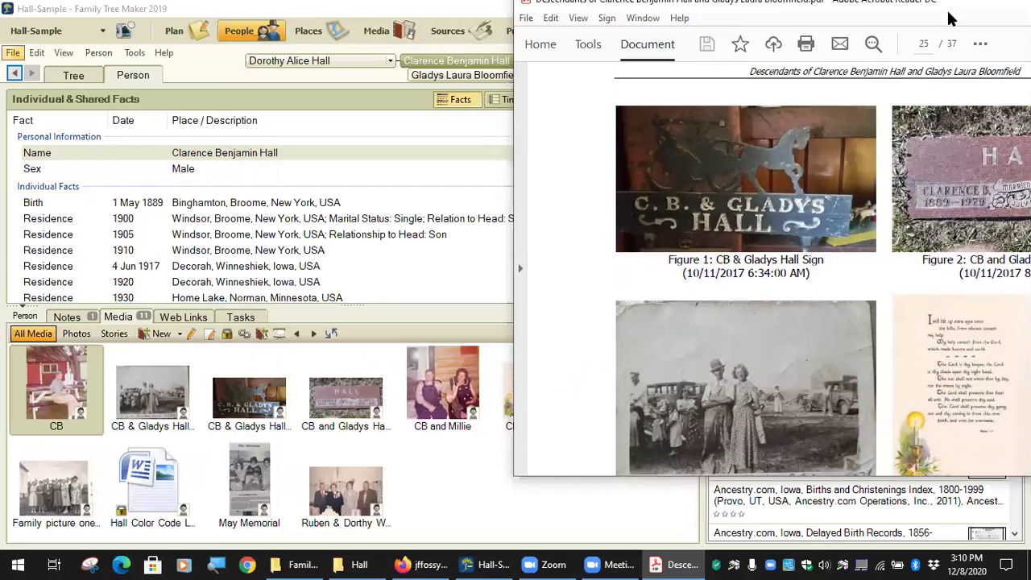
{"action": "left_click_drag", "start_coordinate": [948, 18], "coordinate": [737, 24]}
{"action": "left_click", "coordinate": [830, 21]}
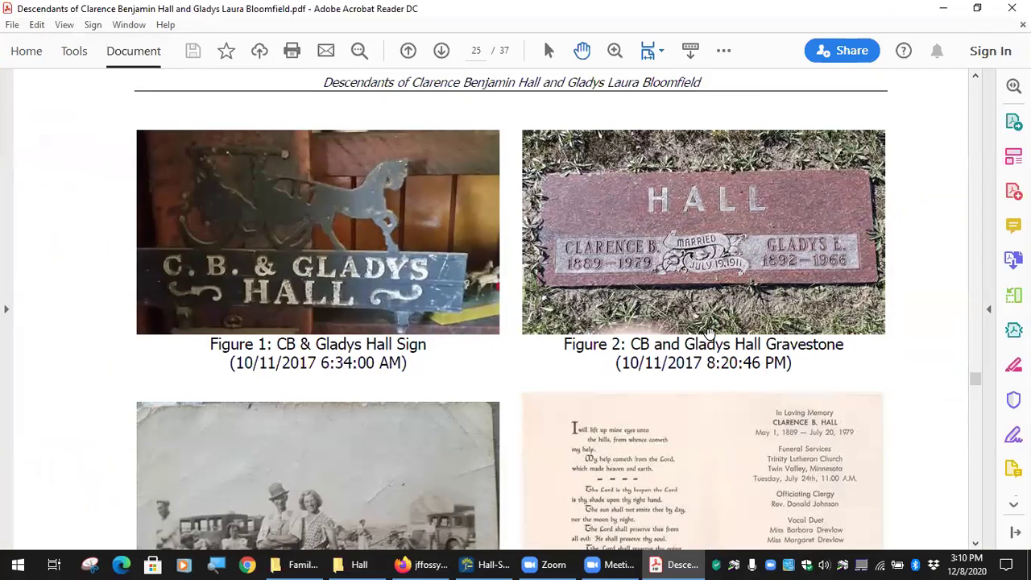
Examine the photo album's images, captions and dates from page 25 through page 28, and return to Figures 1 and 2.
{"action": "scroll", "coordinate": [642, 311], "scroll_direction": "down", "scroll_amount": 3}
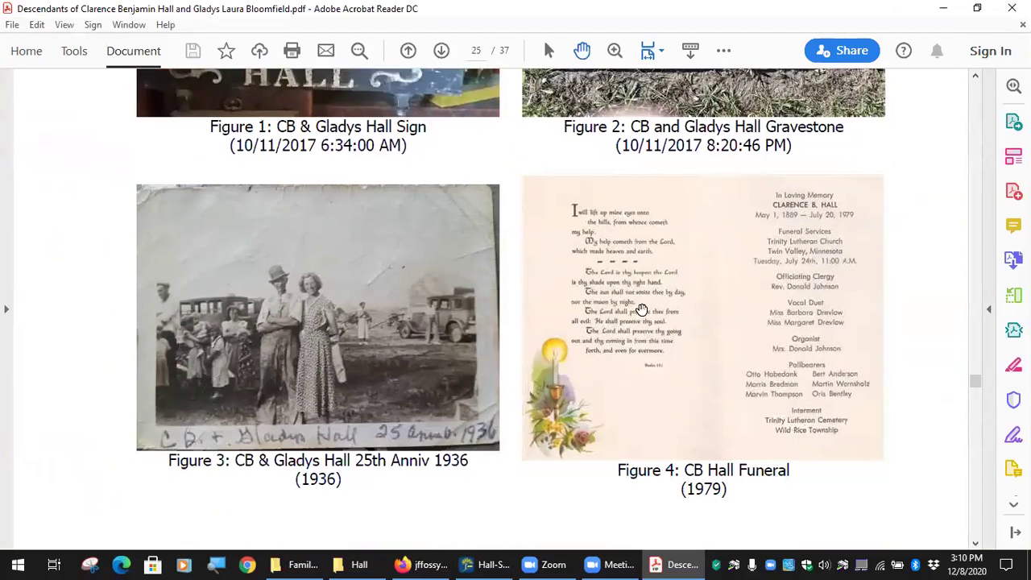
{"action": "scroll", "coordinate": [642, 310], "scroll_direction": "down", "scroll_amount": 2}
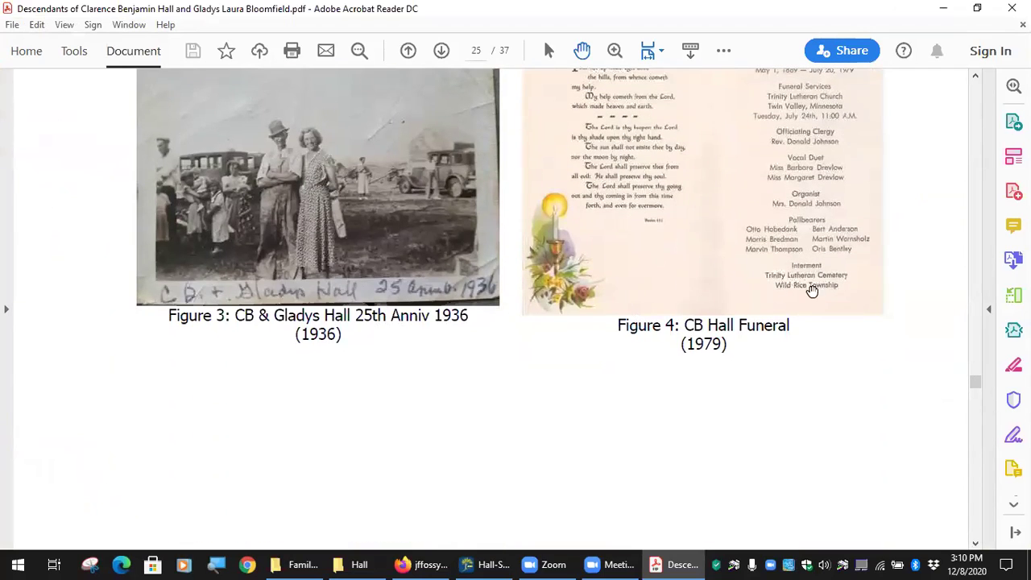
{"action": "scroll", "coordinate": [805, 294], "scroll_direction": "down", "scroll_amount": 15}
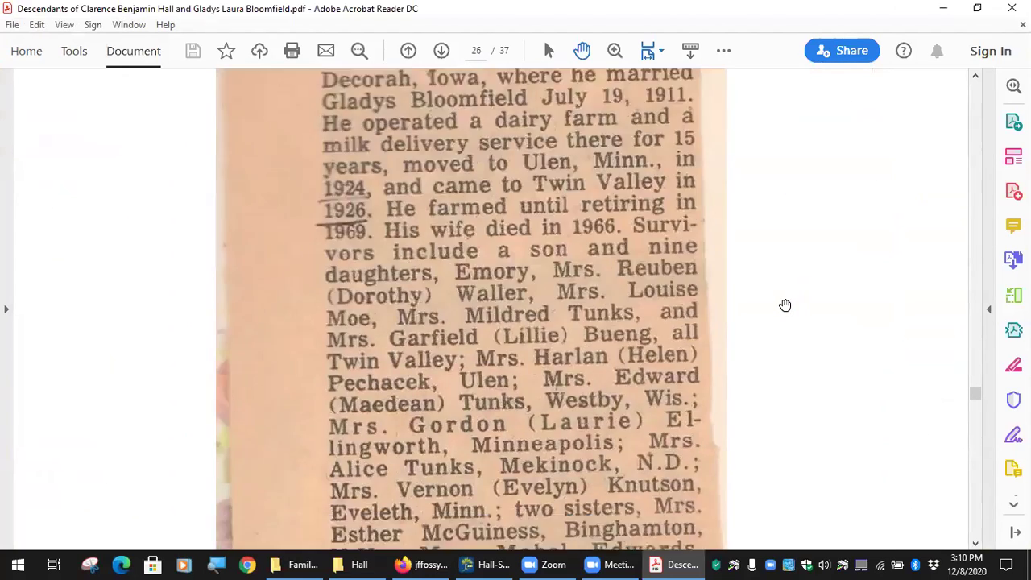
{"action": "scroll", "coordinate": [785, 306], "scroll_direction": "down", "scroll_amount": 5}
{"action": "scroll", "coordinate": [508, 338], "scroll_direction": "down", "scroll_amount": 8}
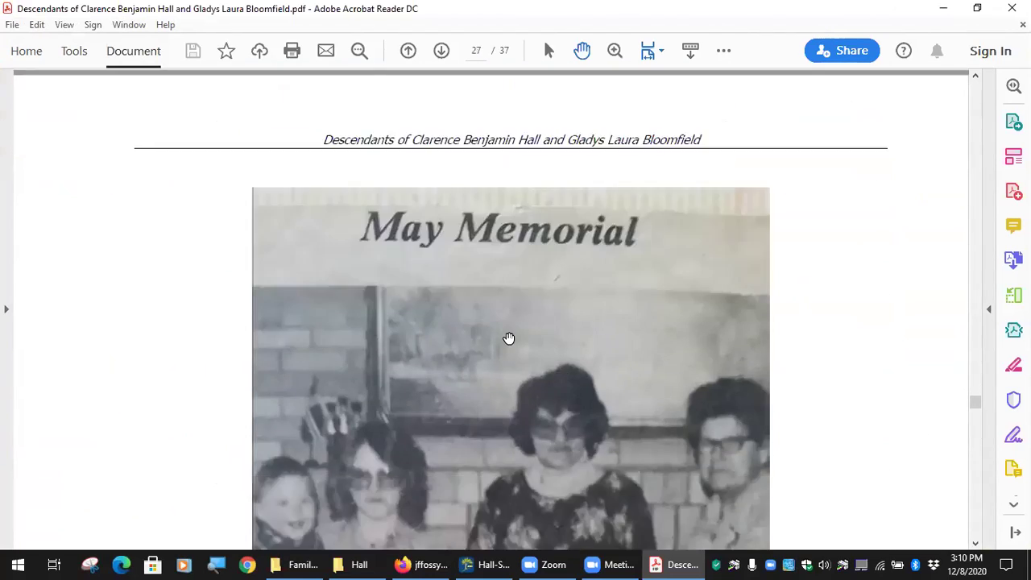
{"action": "scroll", "coordinate": [509, 339], "scroll_direction": "down", "scroll_amount": 15}
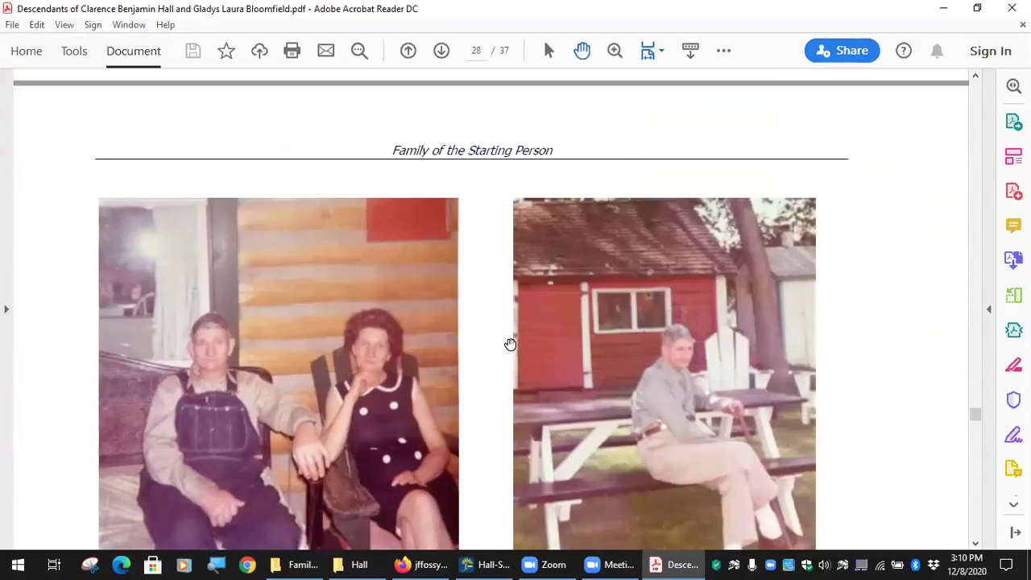
{"action": "scroll", "coordinate": [510, 345], "scroll_direction": "down", "scroll_amount": 6}
{"action": "scroll", "coordinate": [510, 343], "scroll_direction": "down", "scroll_amount": 1}
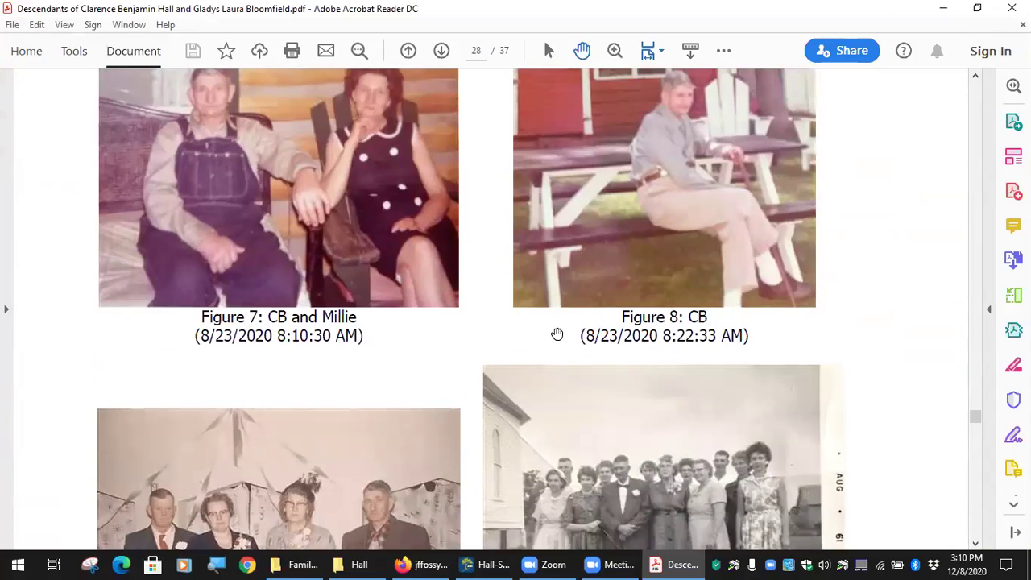
{"action": "scroll", "coordinate": [555, 334], "scroll_direction": "up", "scroll_amount": 10}
{"action": "scroll", "coordinate": [557, 334], "scroll_direction": "up", "scroll_amount": 10}
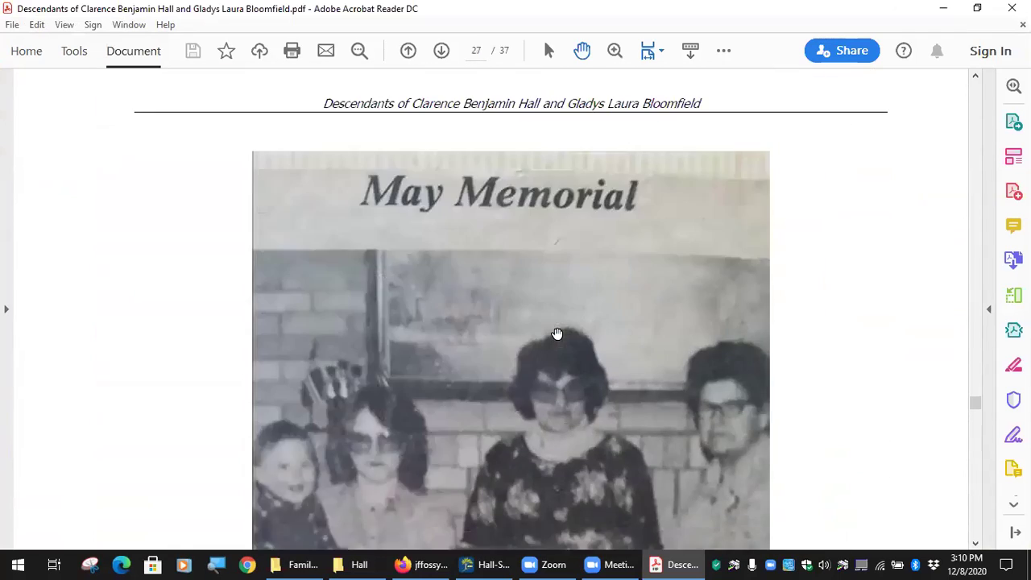
{"action": "scroll", "coordinate": [557, 334], "scroll_direction": "up", "scroll_amount": 10}
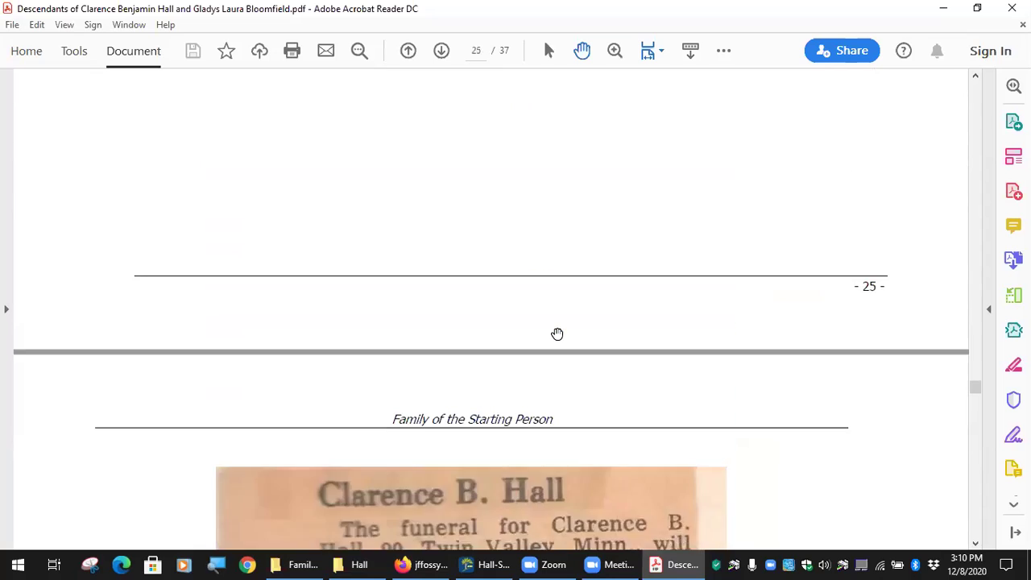
{"action": "scroll", "coordinate": [557, 334], "scroll_direction": "up", "scroll_amount": 3}
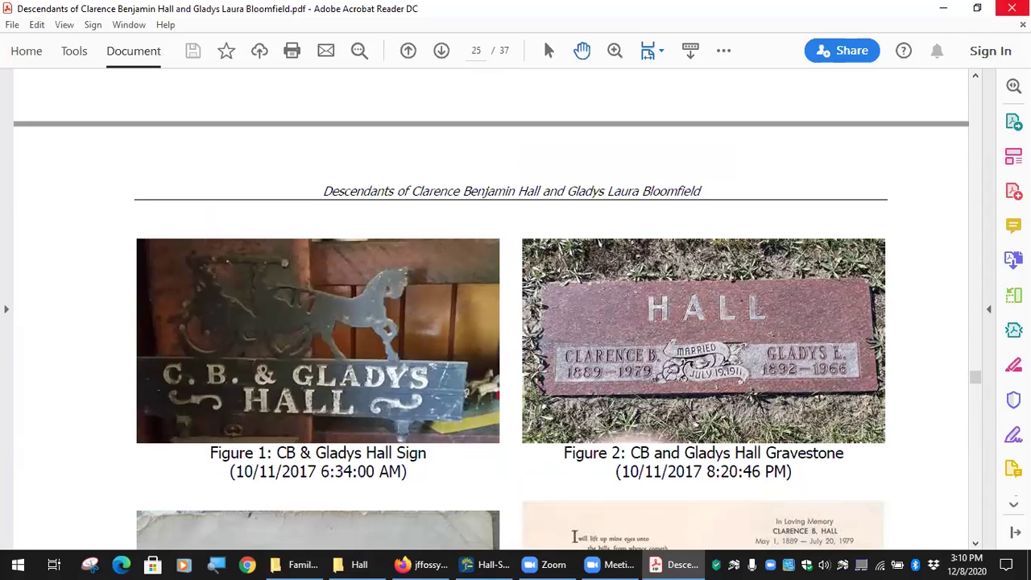
Review the dates under Figures 1 to 4 on page 25 once more, and close the PDF.
{"action": "scroll", "coordinate": [644, 402], "scroll_direction": "down", "scroll_amount": 10}
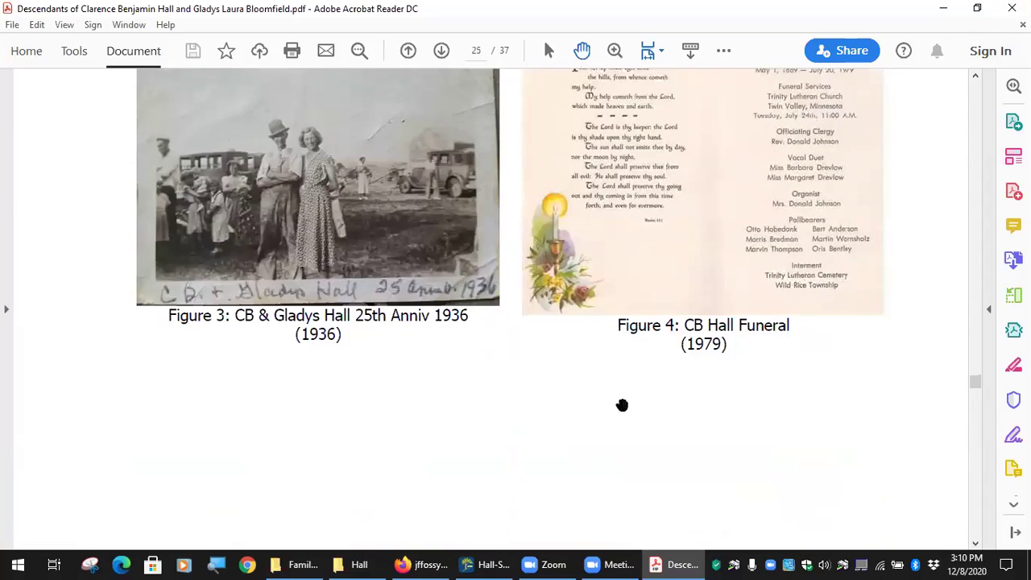
{"action": "scroll", "coordinate": [628, 398], "scroll_direction": "up", "scroll_amount": 5}
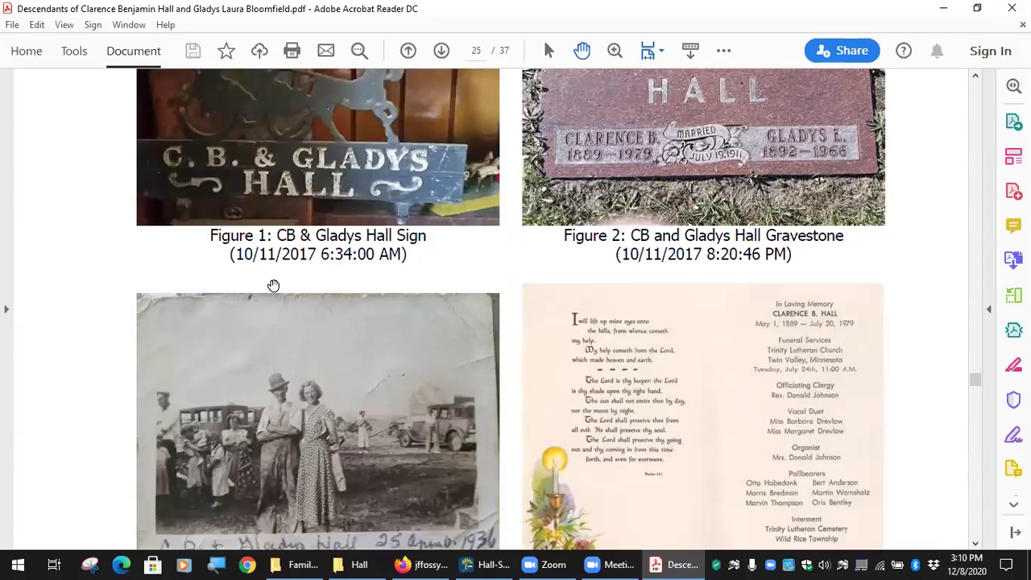
{"action": "scroll", "coordinate": [801, 245], "scroll_direction": "up", "scroll_amount": 2}
{"action": "scroll", "coordinate": [766, 281], "scroll_direction": "down", "scroll_amount": 12}
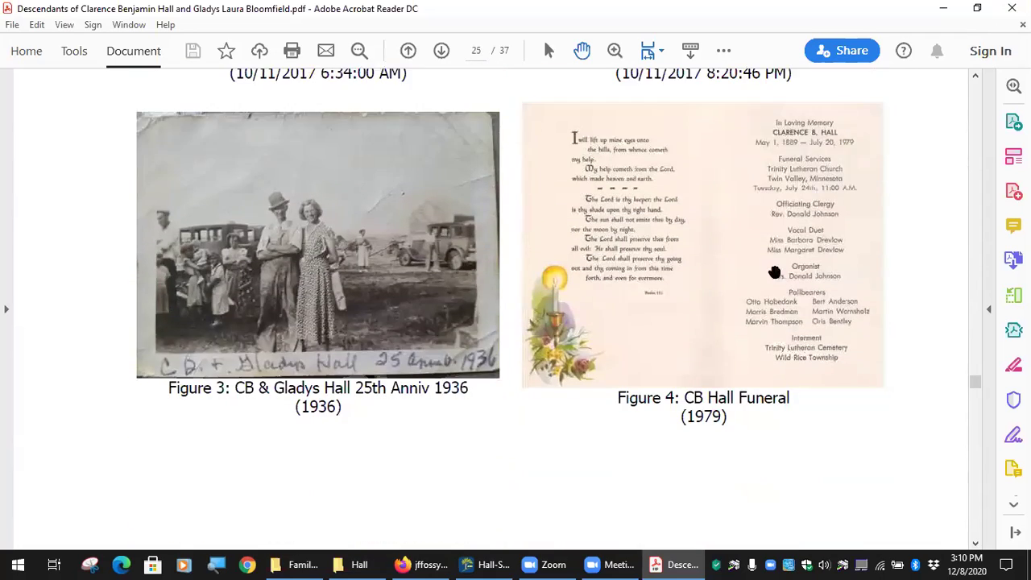
{"action": "scroll", "coordinate": [766, 280], "scroll_direction": "down", "scroll_amount": 5}
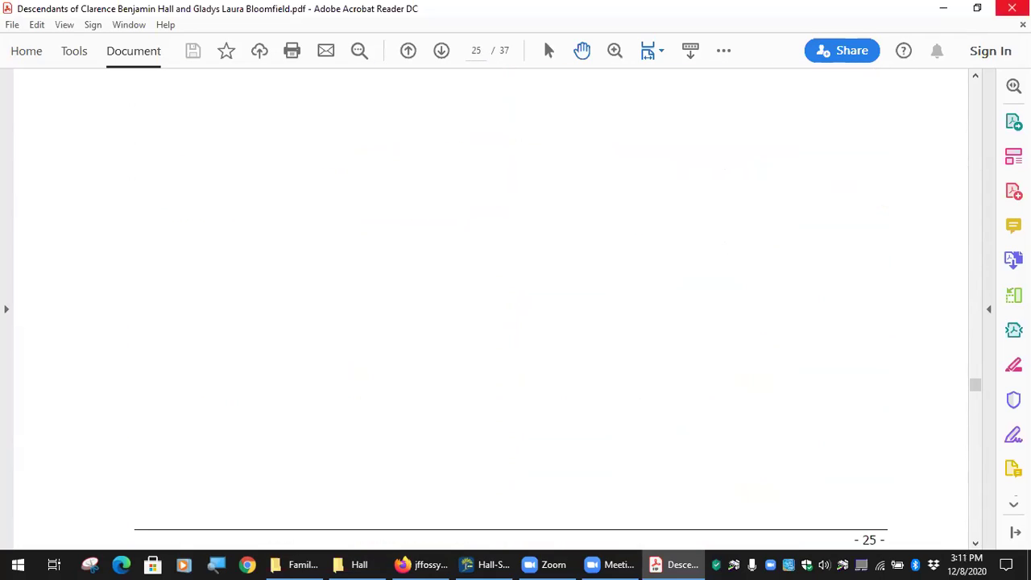
{"action": "left_click", "coordinate": [1012, 8]}
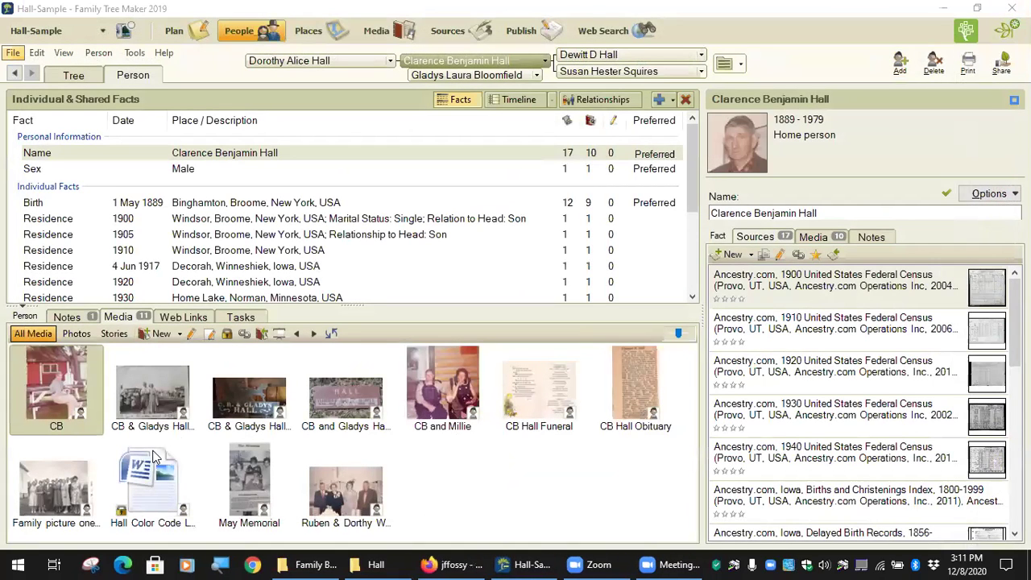
Set the date of the home person's photo at the picnic table to 1970 and save it.
{"action": "double_click", "coordinate": [66, 401]}
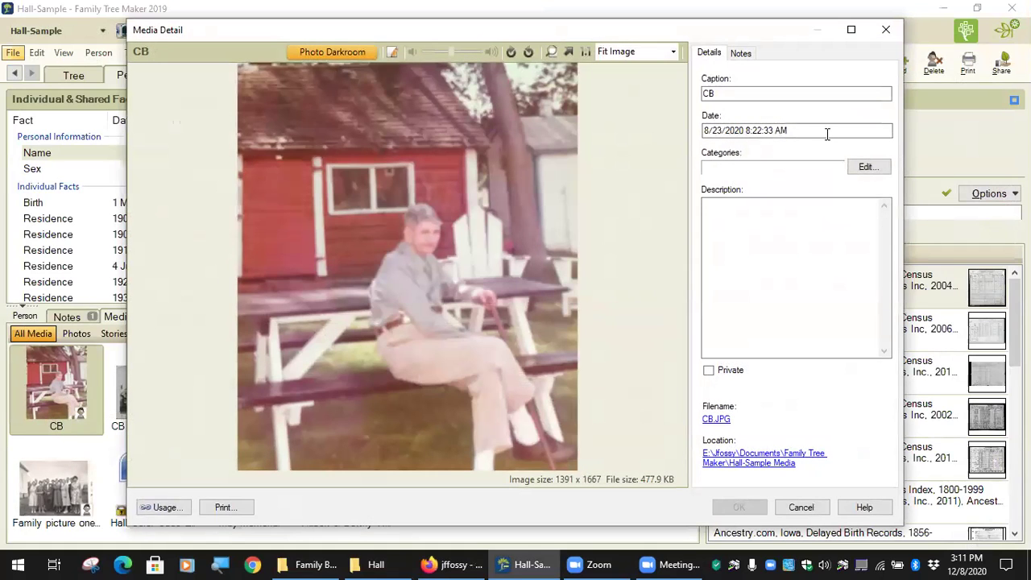
{"action": "left_click_drag", "start_coordinate": [808, 131], "coordinate": [688, 134]}
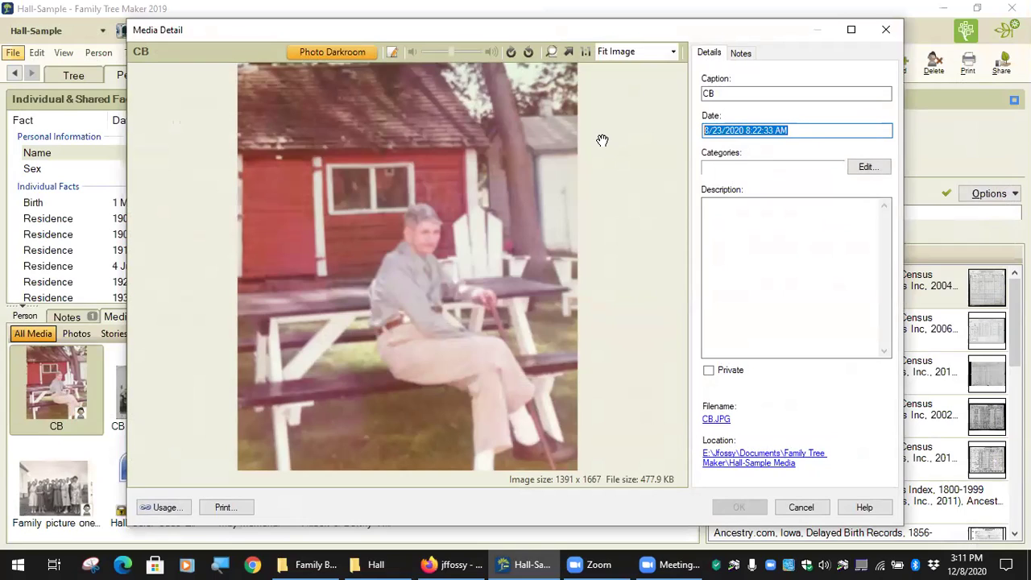
{"action": "type", "text": "1970"}
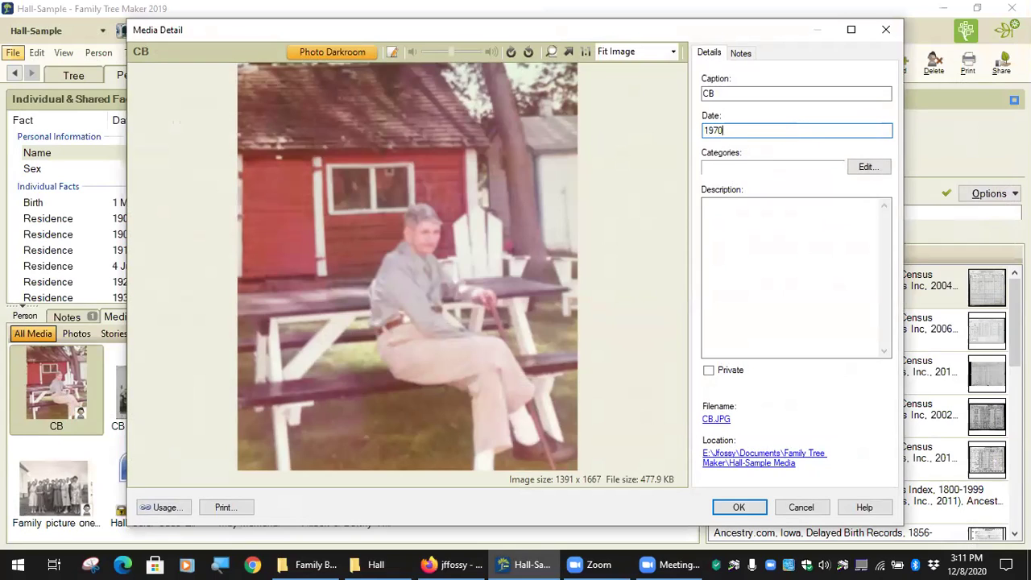
{"action": "left_click", "coordinate": [739, 512]}
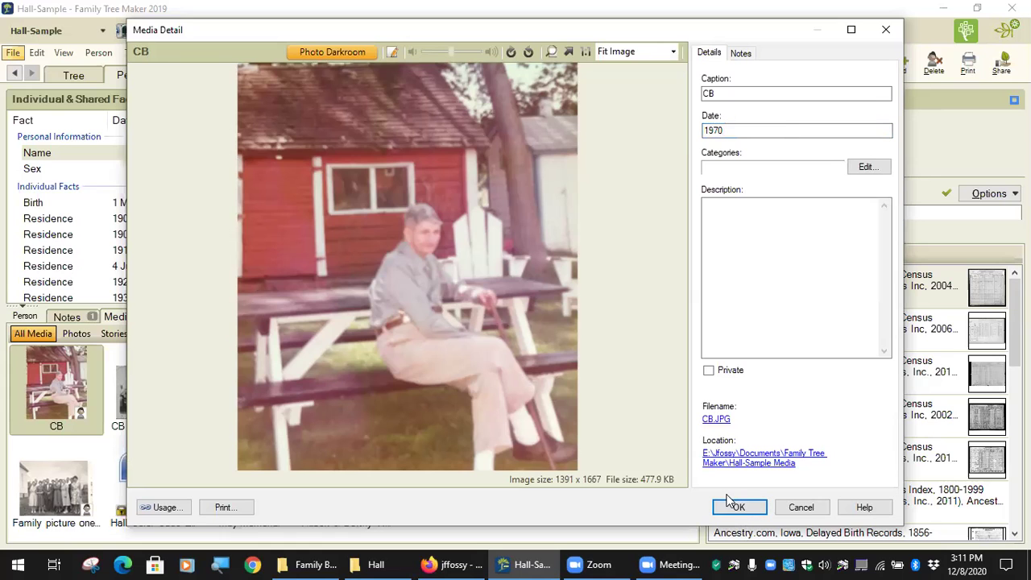
{"action": "left_click", "coordinate": [718, 514]}
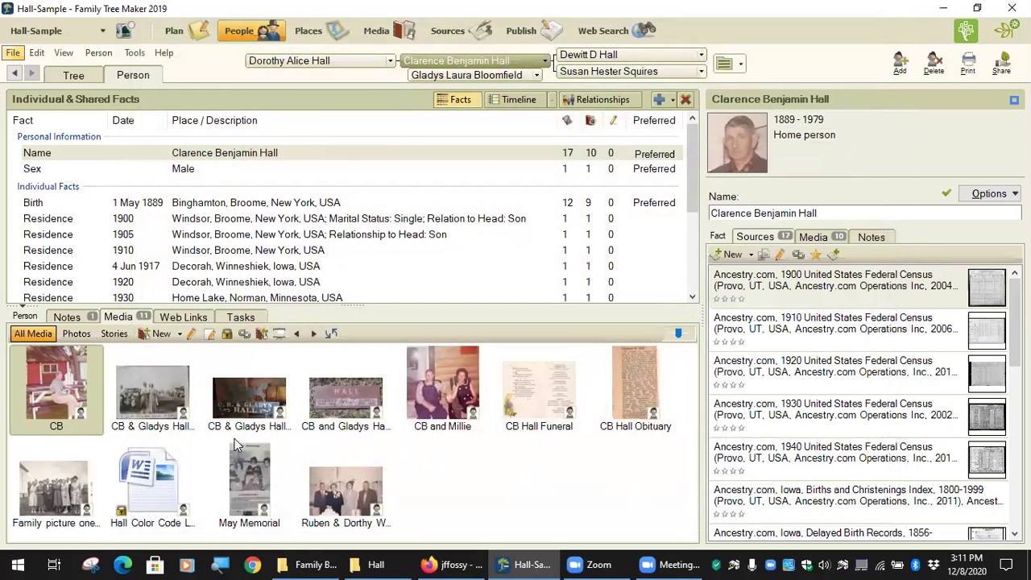
Check the date in the media details of the 25th anniversary photo, and close them without changes.
{"action": "left_click", "coordinate": [150, 401]}
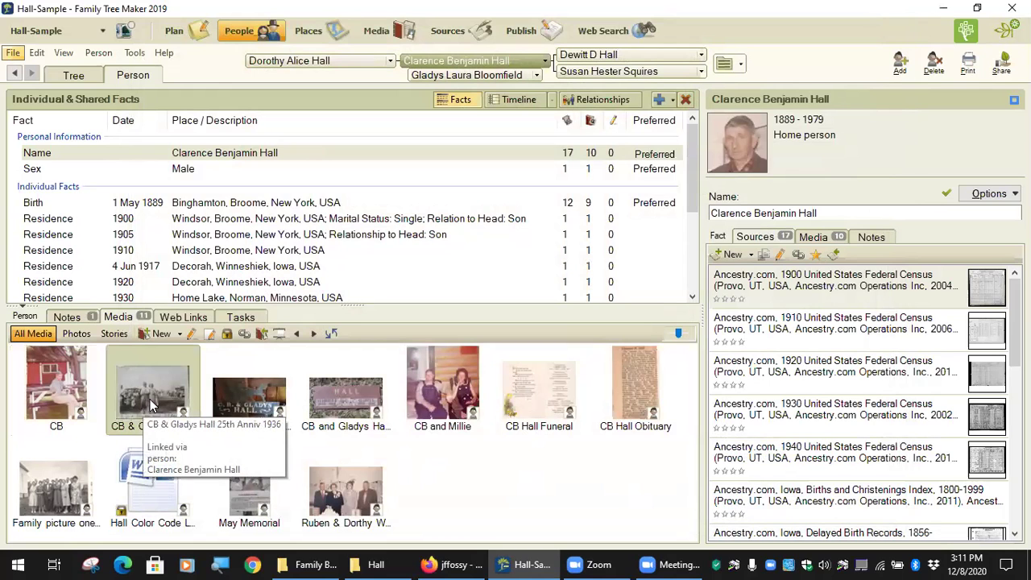
{"action": "double_click", "coordinate": [150, 399]}
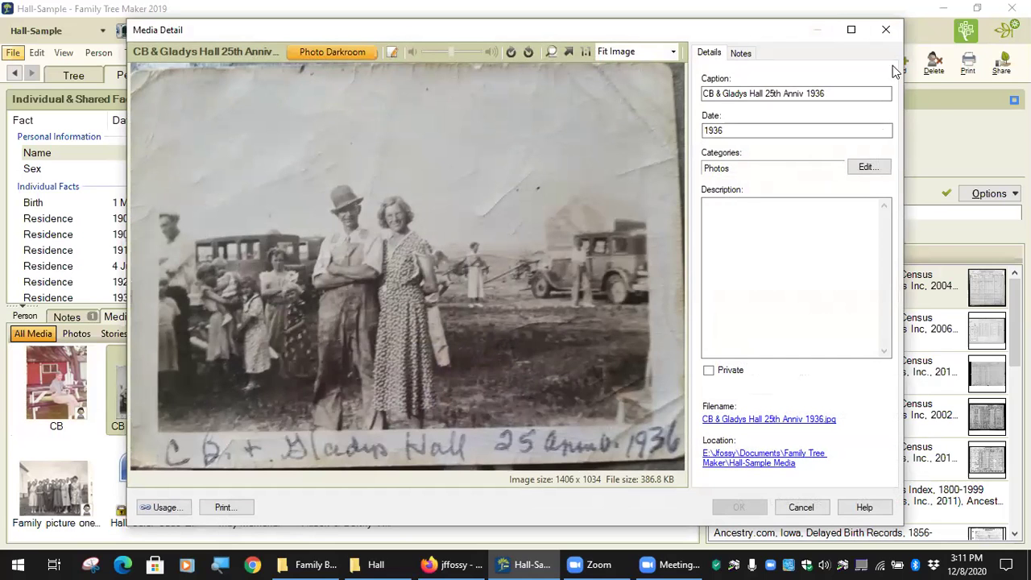
{"action": "left_click", "coordinate": [802, 507]}
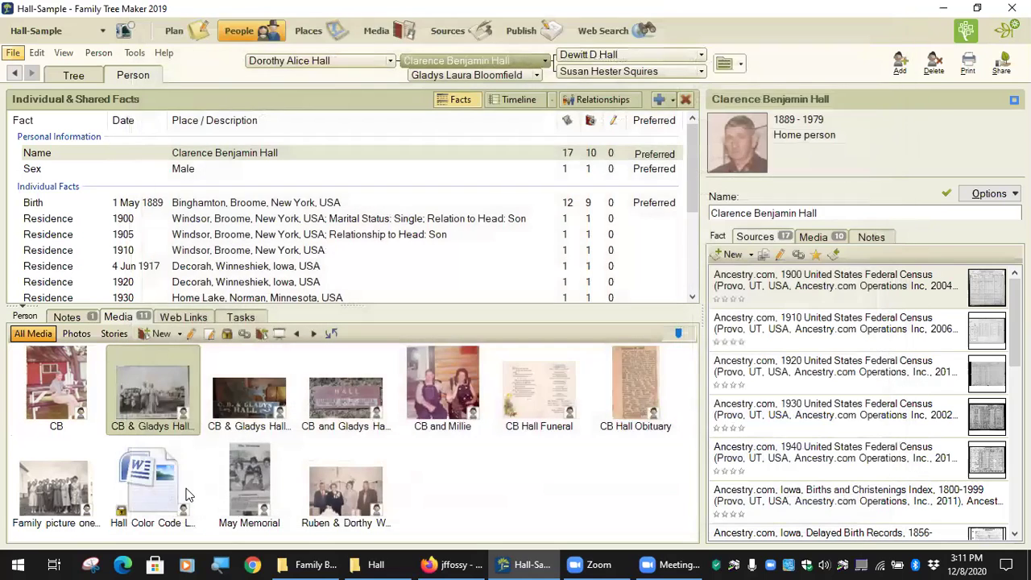
Set the date of the horse-and-buggy family sign photo to 1978 and save it.
{"action": "left_click", "coordinate": [250, 413]}
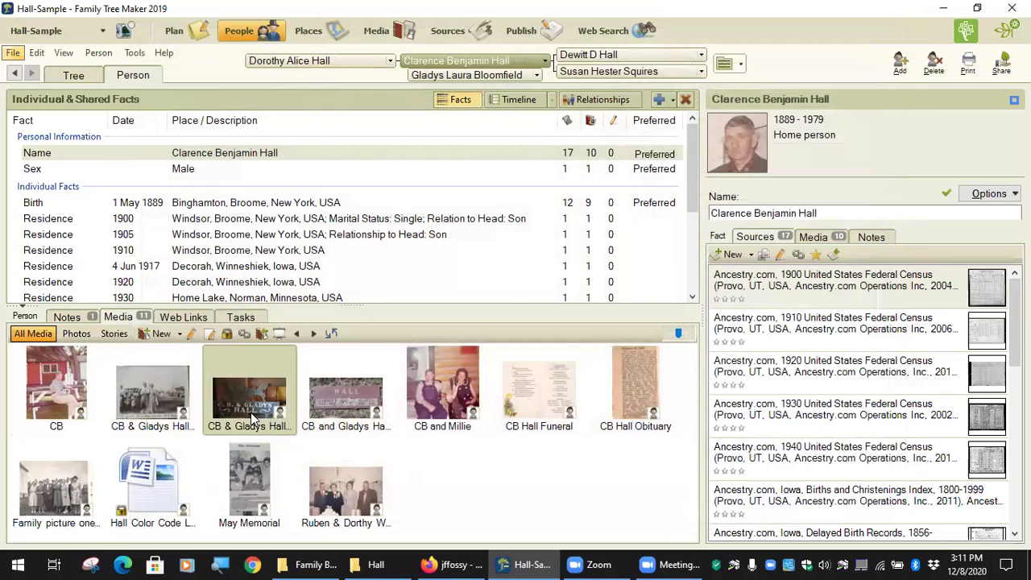
{"action": "double_click", "coordinate": [251, 412]}
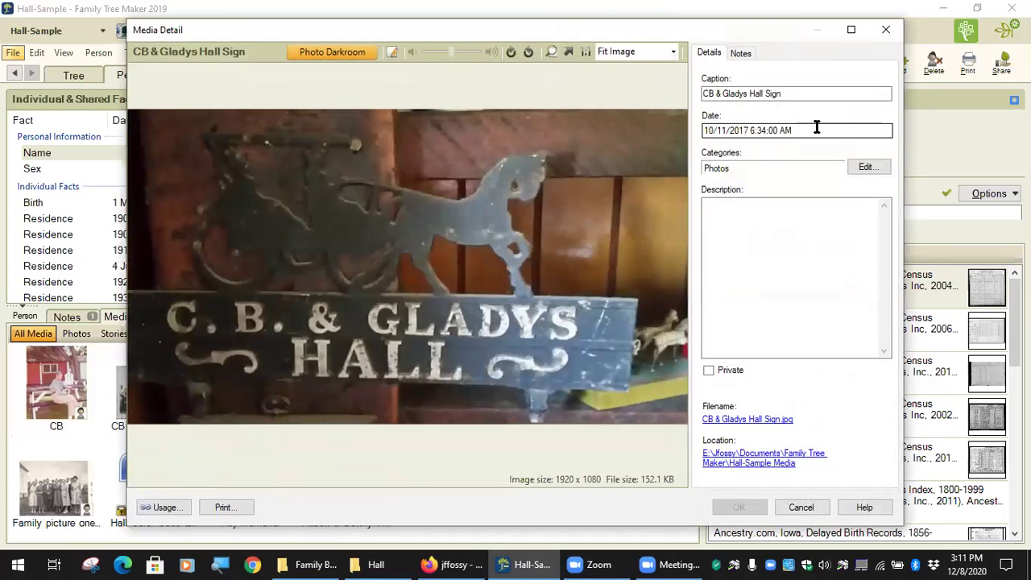
{"action": "left_click_drag", "start_coordinate": [812, 133], "coordinate": [655, 133]}
{"action": "type", "text": "1978"}
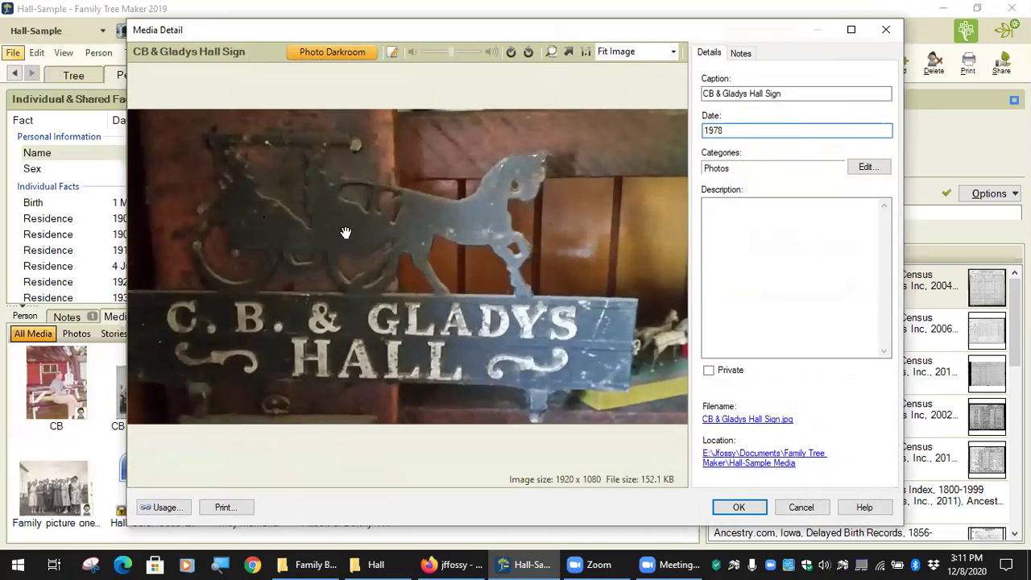
{"action": "left_click", "coordinate": [739, 507]}
Set the date of the gravestone photo to 1979 and save it.
{"action": "left_click", "coordinate": [347, 402]}
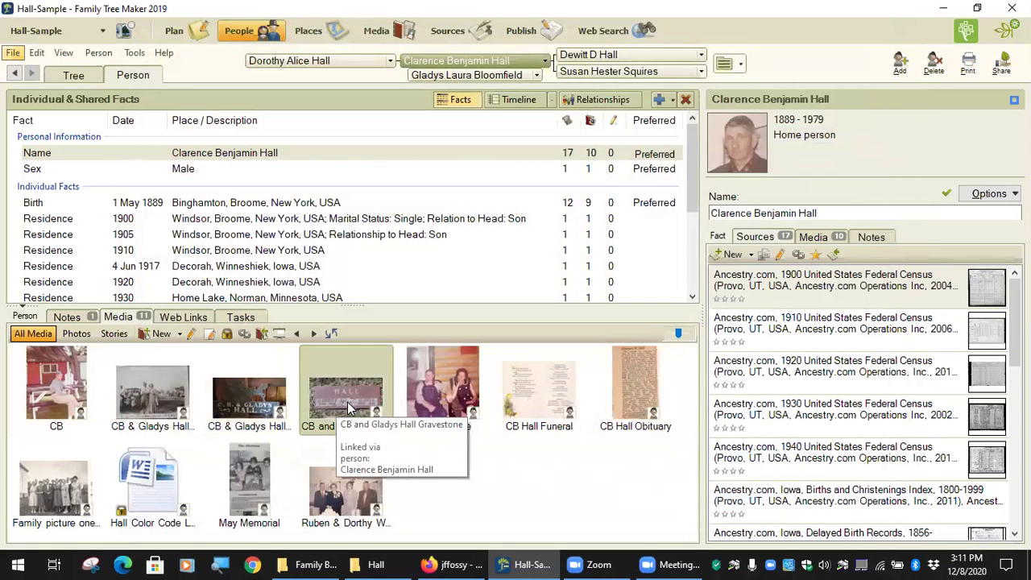
{"action": "double_click", "coordinate": [357, 400]}
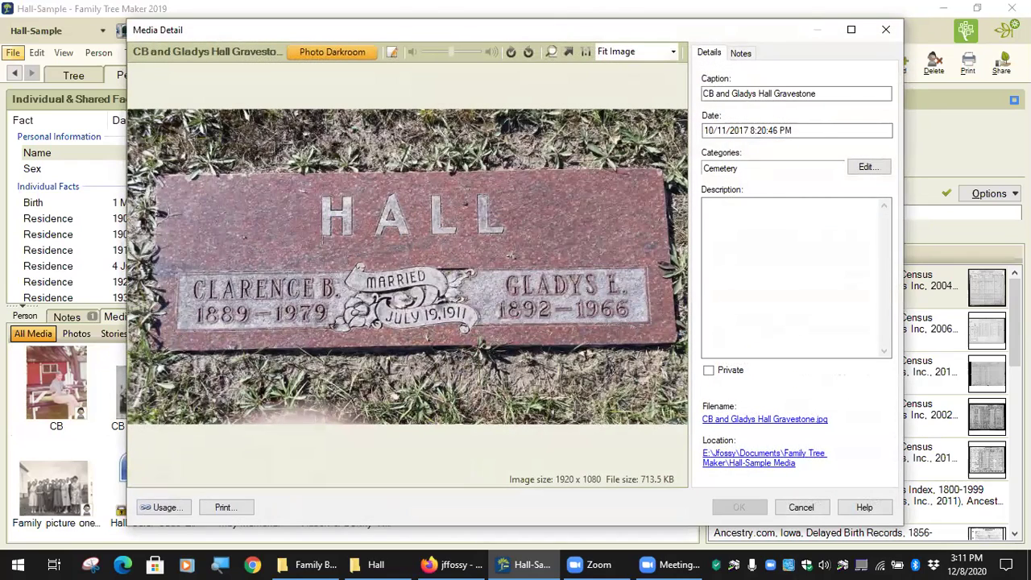
{"action": "key", "text": "Tab"}
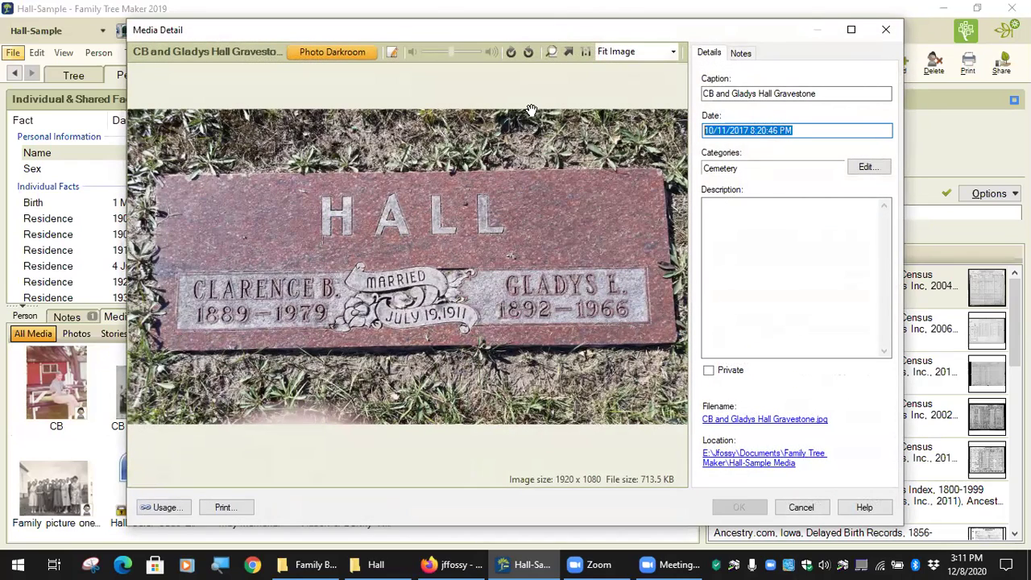
{"action": "type", "text": "1979"}
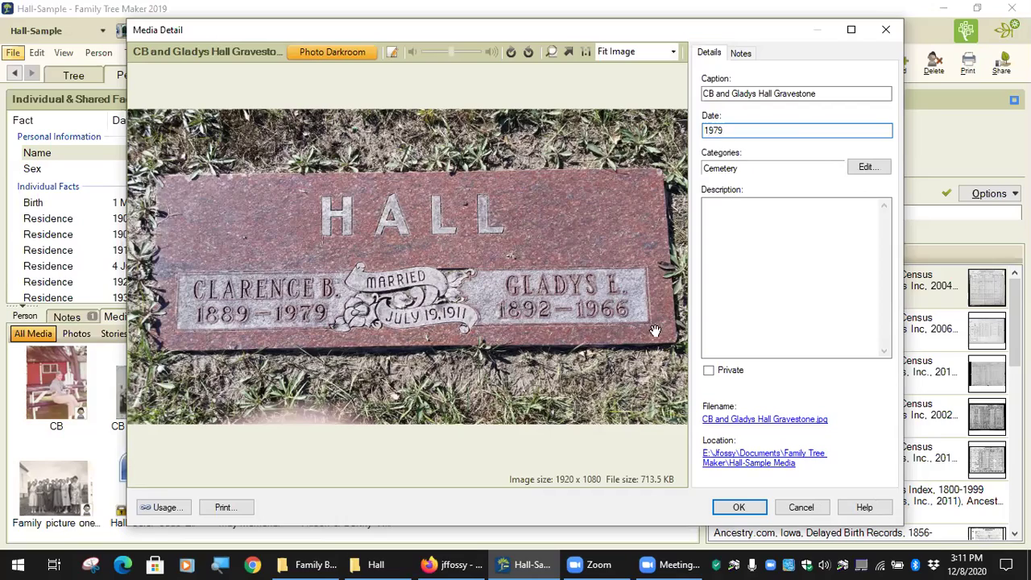
{"action": "left_click", "coordinate": [739, 506]}
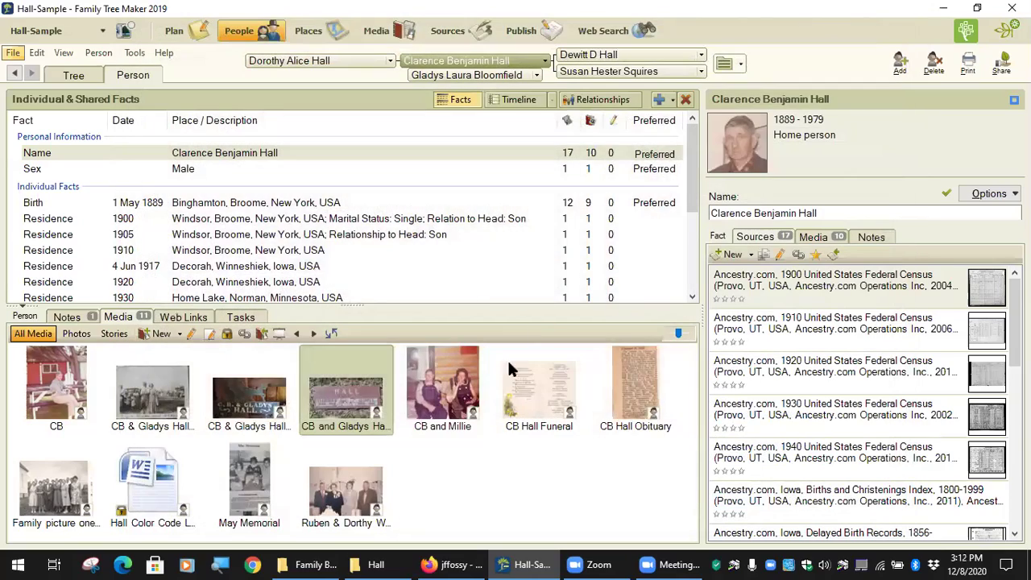
Set the date of the photo of the man and woman seated by the log wall to 1977 and save it.
{"action": "double_click", "coordinate": [439, 392]}
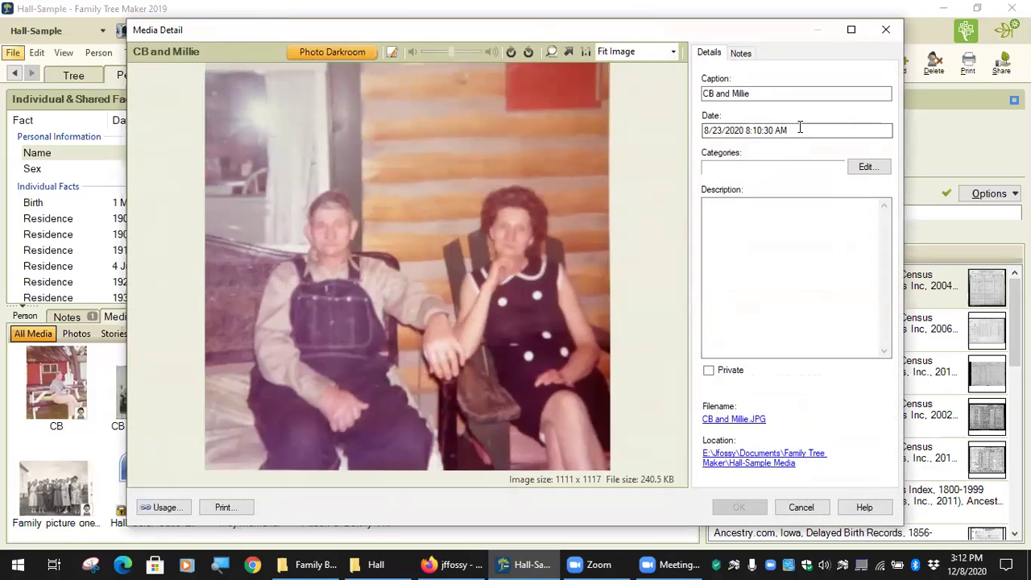
{"action": "left_click_drag", "start_coordinate": [799, 129], "coordinate": [669, 127]}
{"action": "type", "text": "197"}
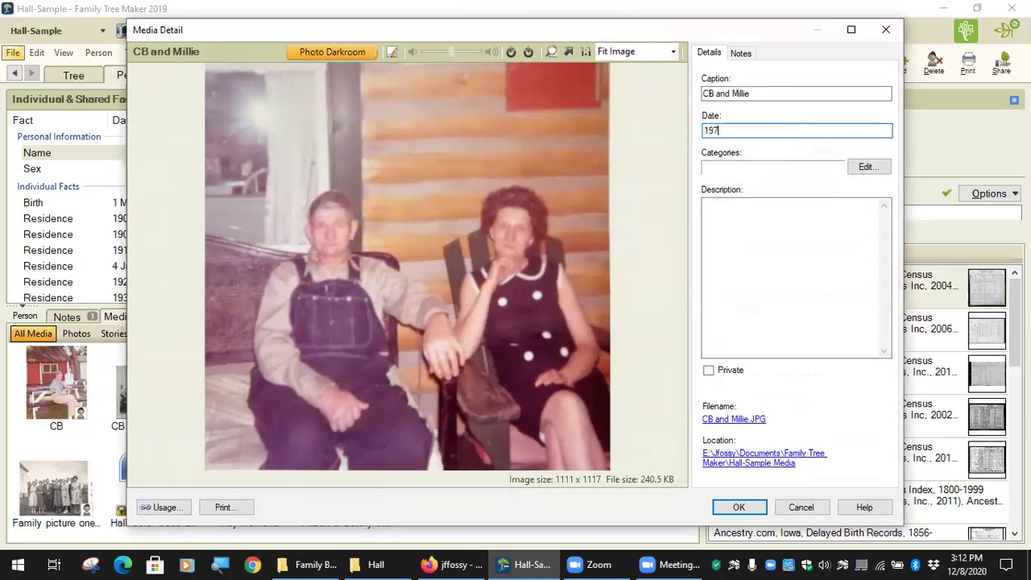
{"action": "type", "text": "7"}
{"action": "left_click", "coordinate": [739, 506]}
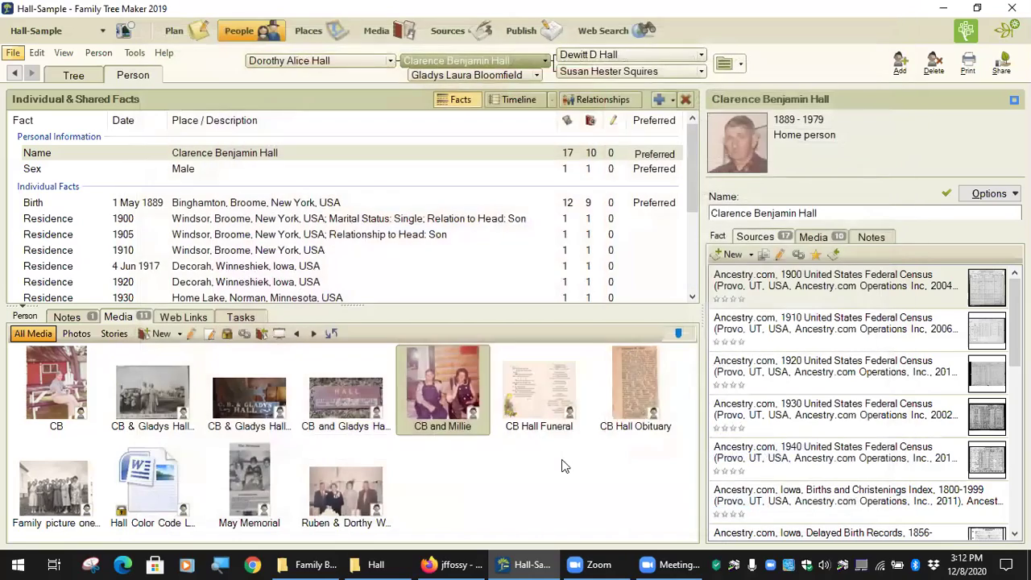
Check the dates in the media details of the funeral program and the obituary clipping, closing each without changes.
{"action": "left_click", "coordinate": [552, 392]}
{"action": "double_click", "coordinate": [552, 395]}
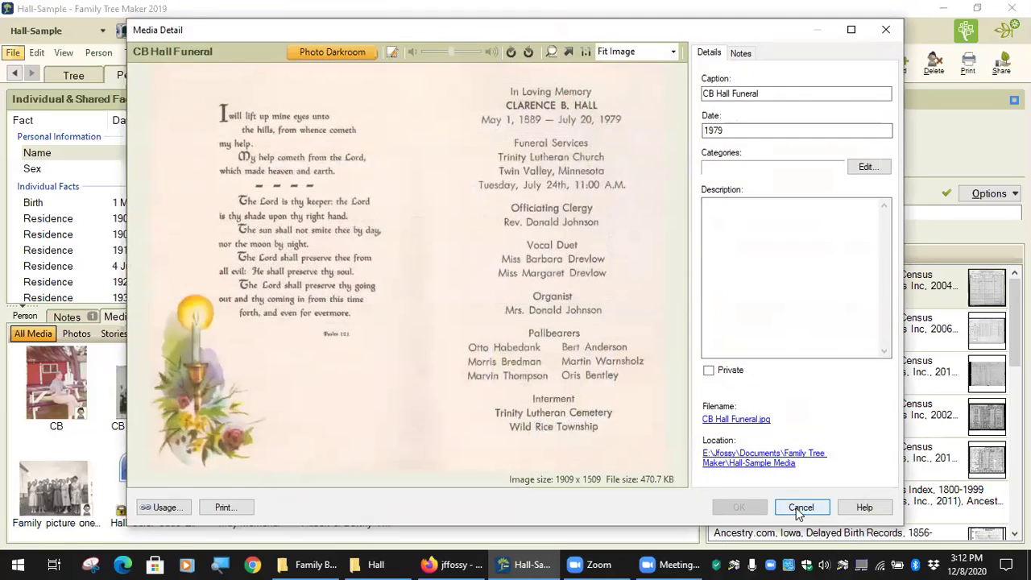
{"action": "left_click", "coordinate": [798, 506]}
{"action": "left_click", "coordinate": [626, 399]}
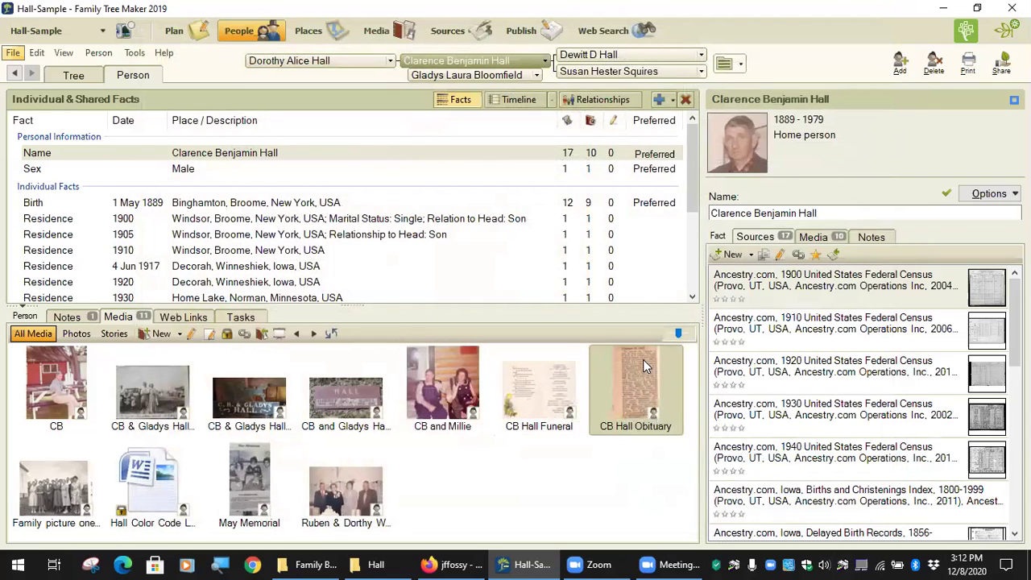
{"action": "double_click", "coordinate": [630, 388]}
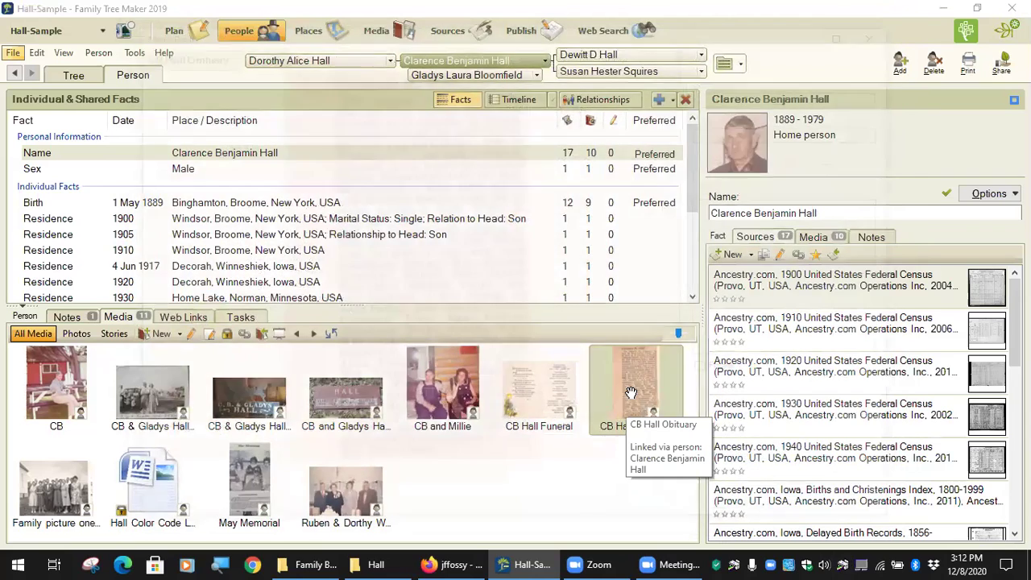
{"action": "left_click", "coordinate": [725, 131]}
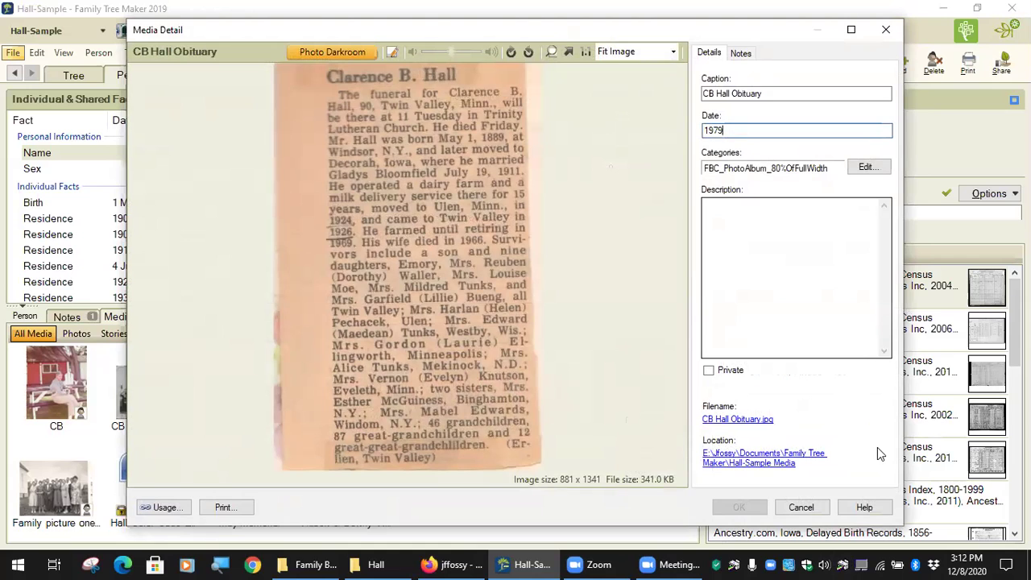
{"action": "left_click", "coordinate": [802, 507]}
Check the date and description in the media details of the family picture with one sister missing, and close them without changes.
{"action": "left_click", "coordinate": [55, 506]}
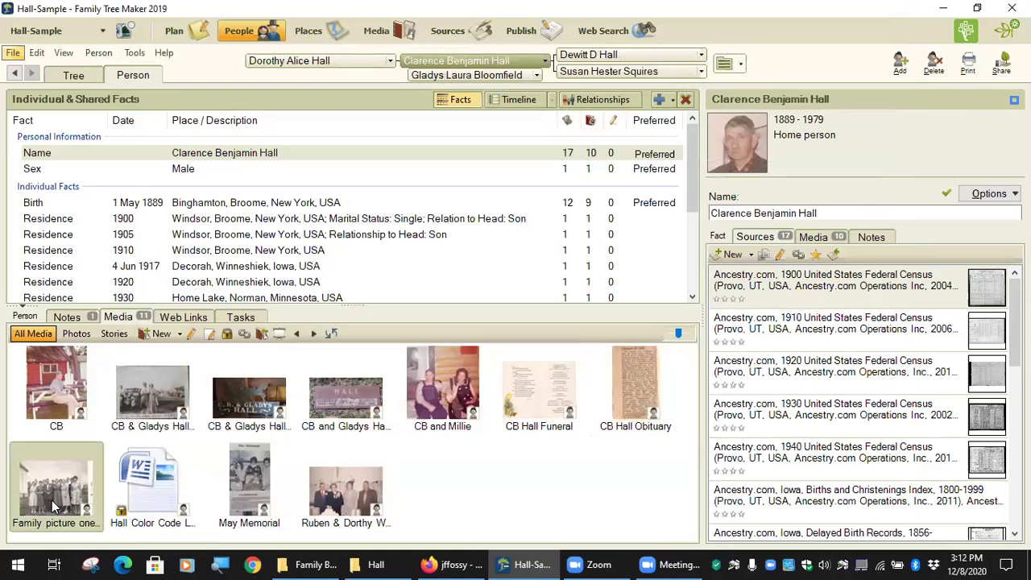
{"action": "double_click", "coordinate": [53, 505]}
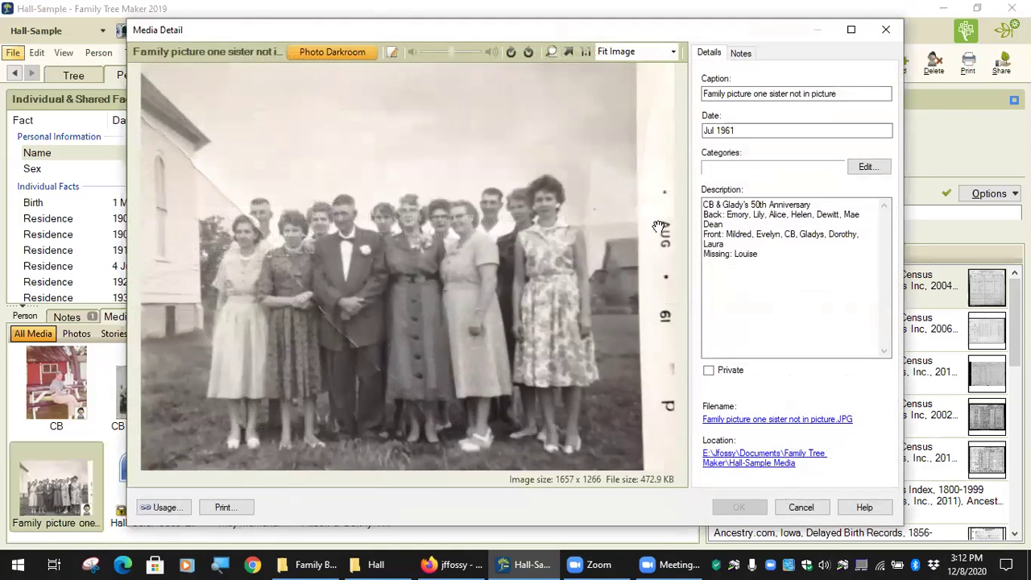
{"action": "left_click", "coordinate": [718, 131]}
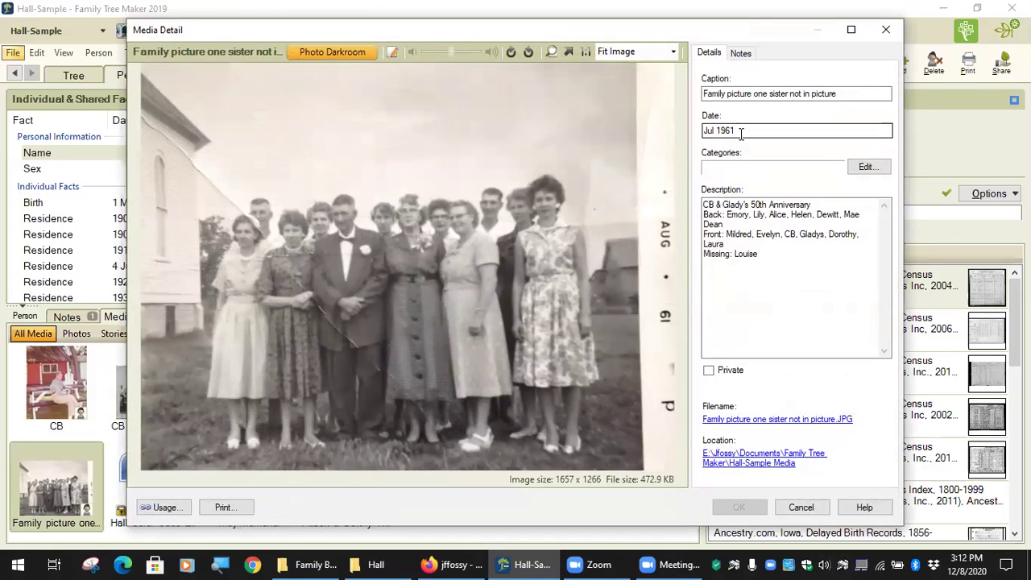
{"action": "left_click", "coordinate": [706, 205]}
{"action": "left_click", "coordinate": [801, 506]}
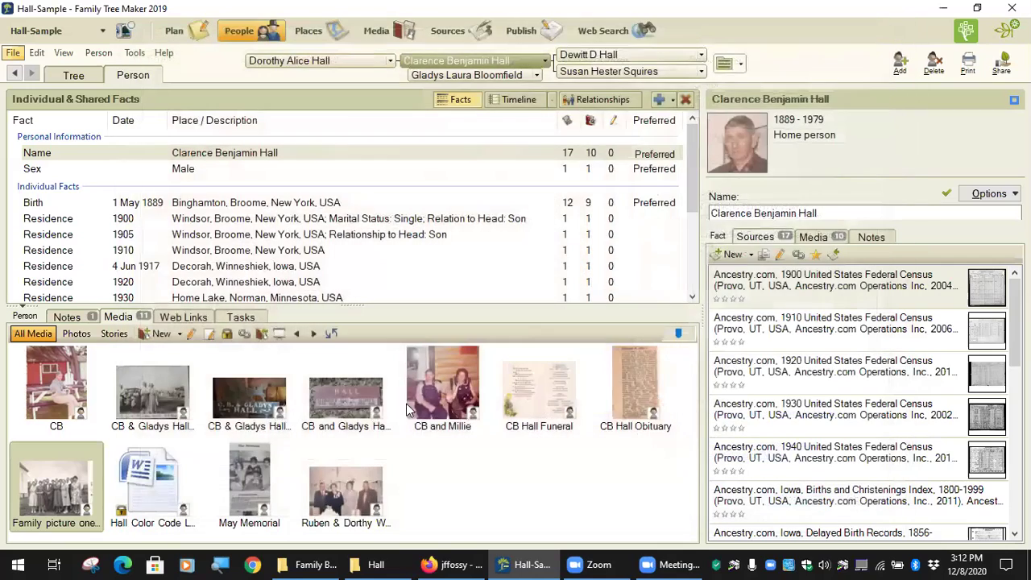
Examine the date, description and notes of the May Memorial media item, and close its details without changes.
{"action": "left_click", "coordinate": [247, 486]}
{"action": "double_click", "coordinate": [249, 486]}
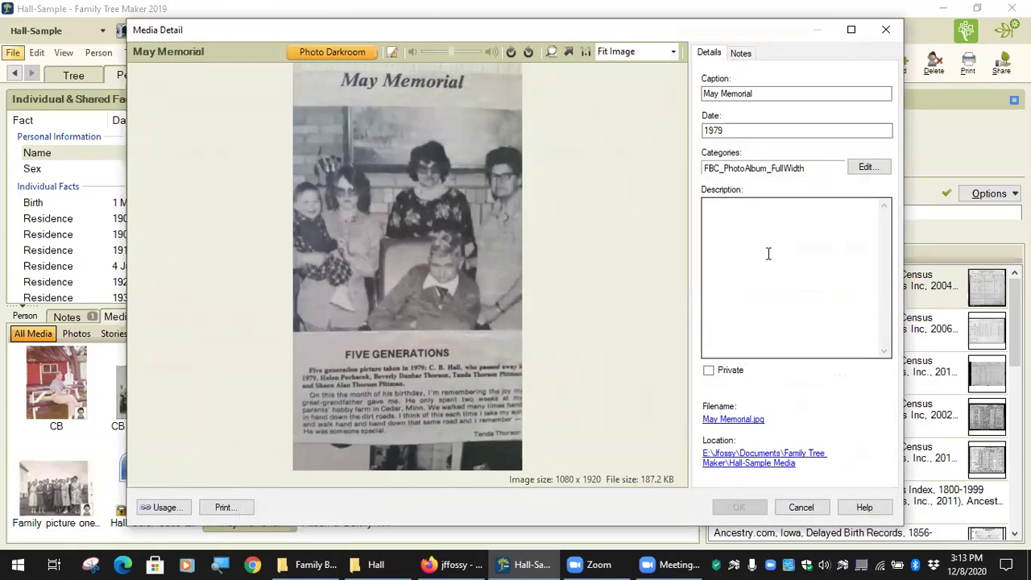
{"action": "left_click", "coordinate": [790, 271]}
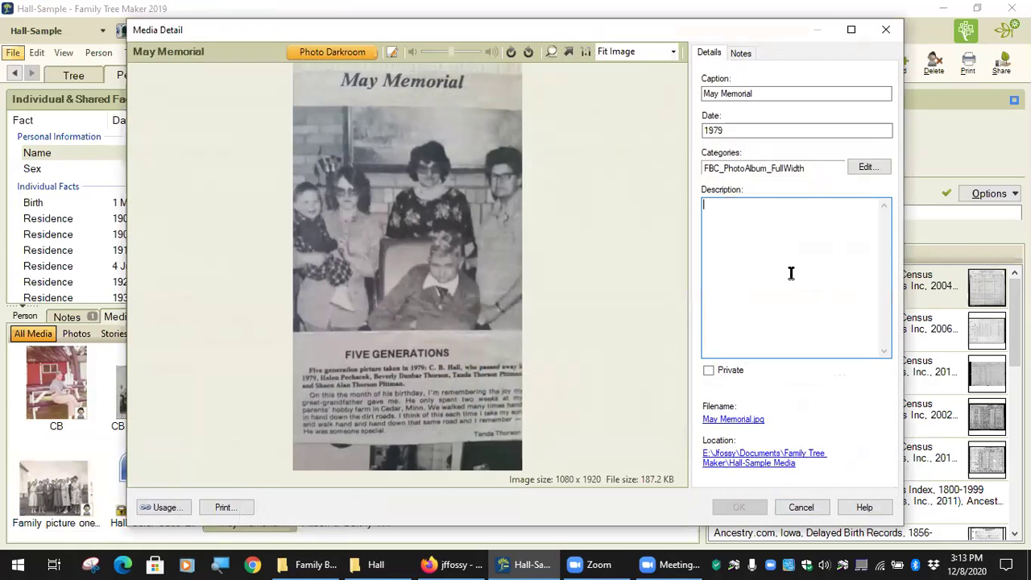
{"action": "left_click", "coordinate": [742, 52]}
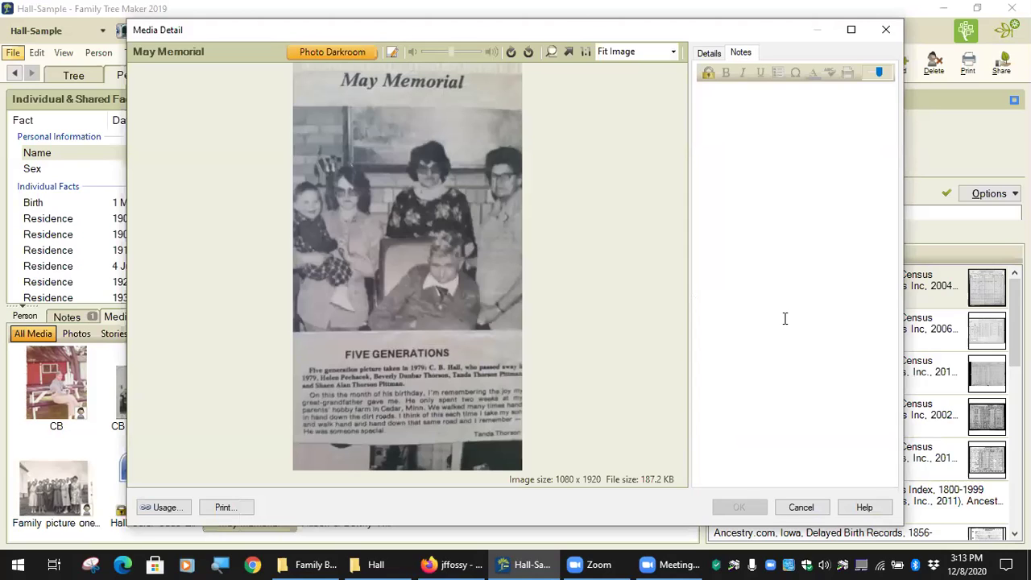
{"action": "left_click", "coordinate": [707, 53]}
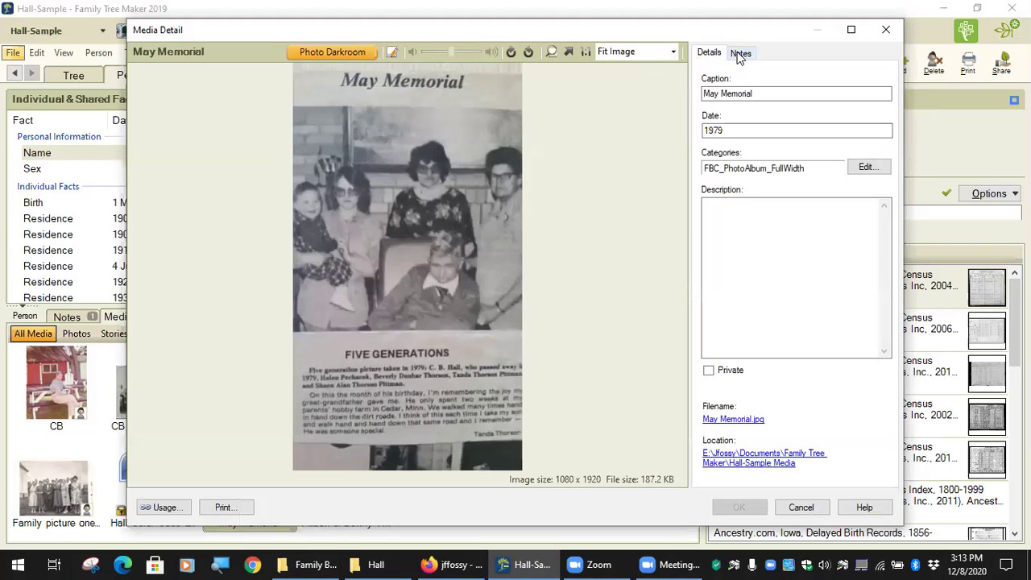
{"action": "left_click", "coordinate": [741, 53]}
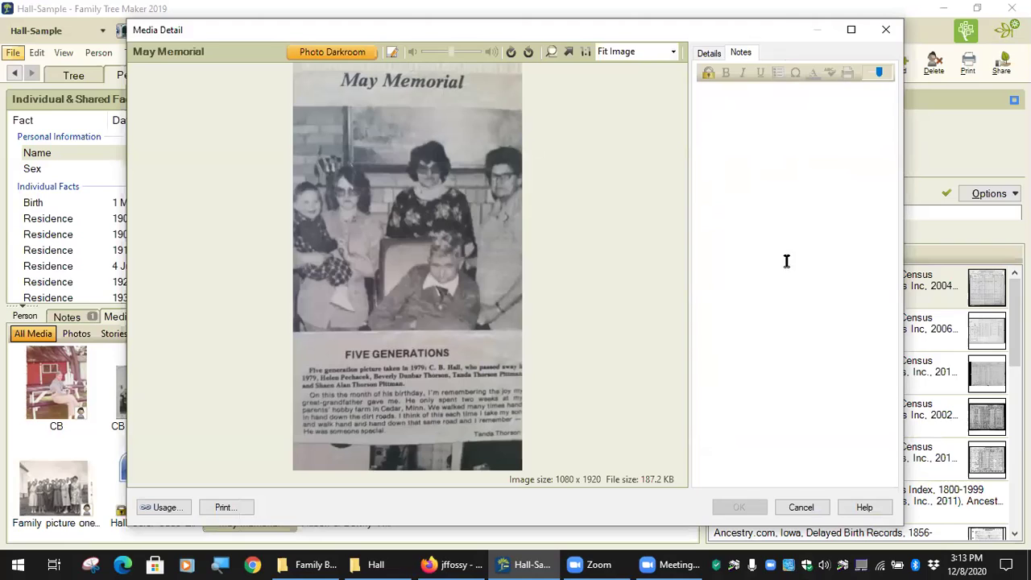
{"action": "left_click", "coordinate": [704, 96]}
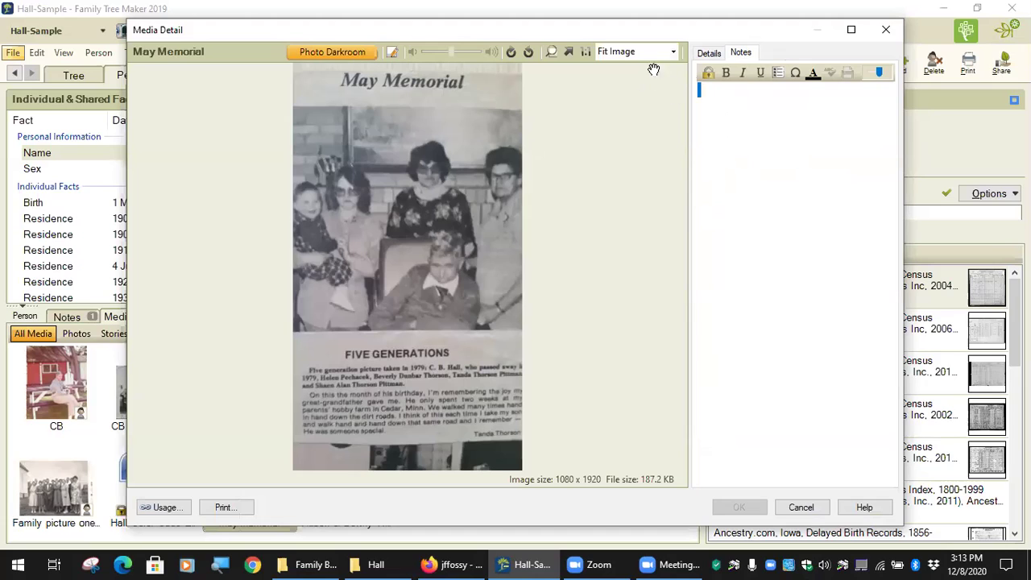
{"action": "left_click", "coordinate": [709, 52]}
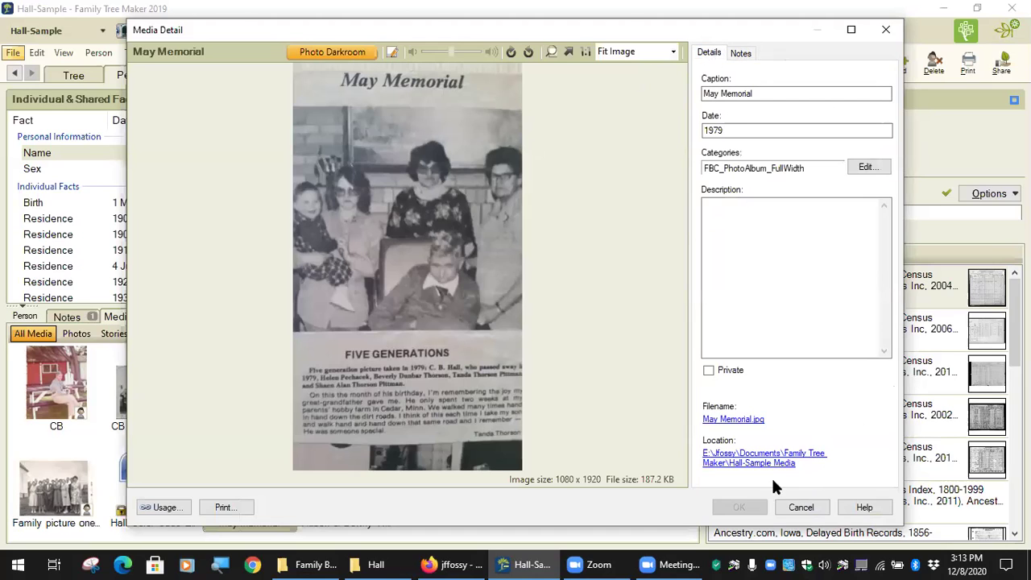
{"action": "left_click", "coordinate": [523, 564]}
{"action": "left_click", "coordinate": [805, 510]}
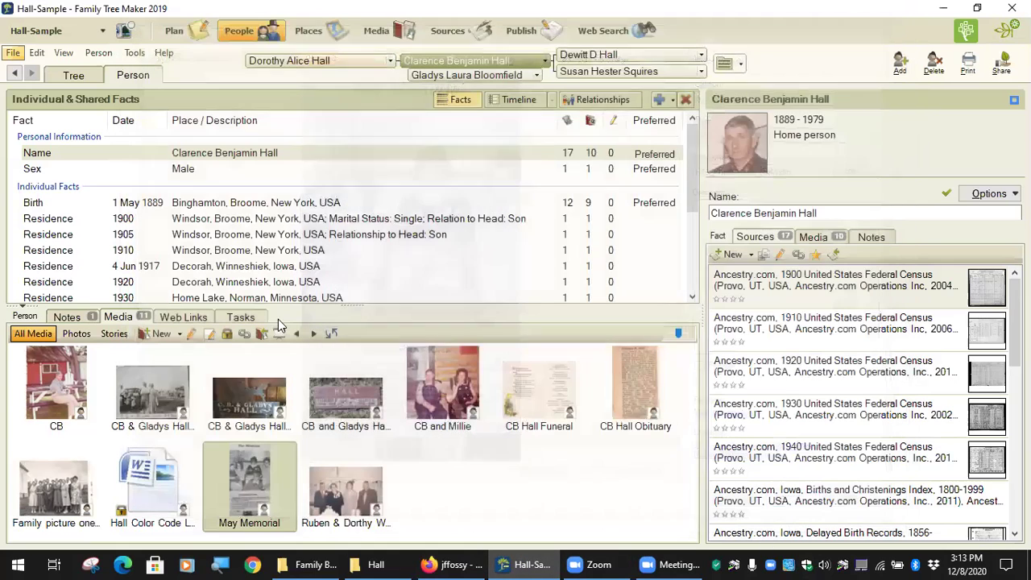
Review the Photo Album settings for the book's main part in the Family Book Creator 2019 plugin, and exit the plugin.
{"action": "left_click", "coordinate": [135, 52]}
{"action": "mouse_move", "coordinate": [231, 234]}
{"action": "mouse_move", "coordinate": [379, 235]}
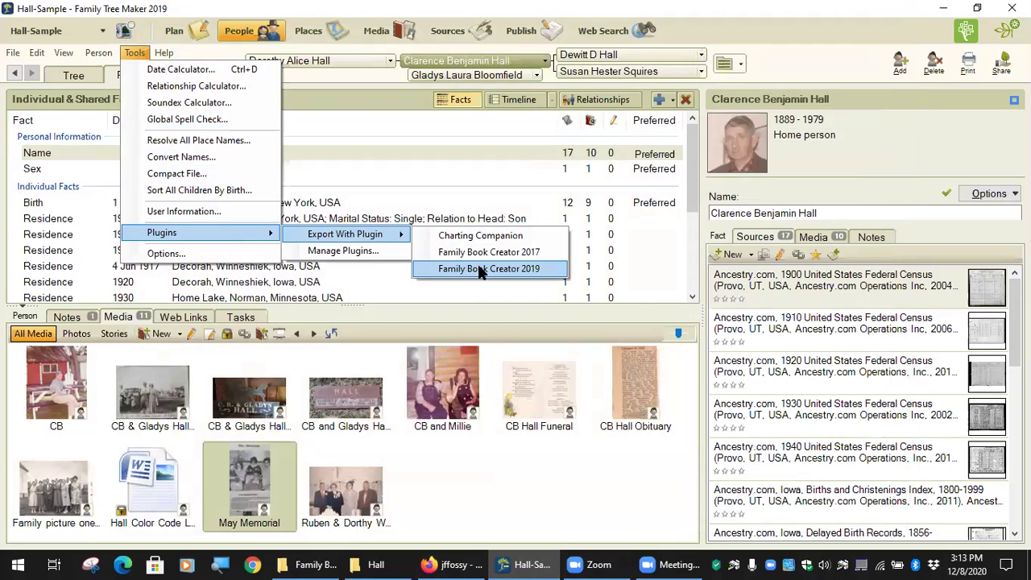
{"action": "left_click", "coordinate": [478, 266]}
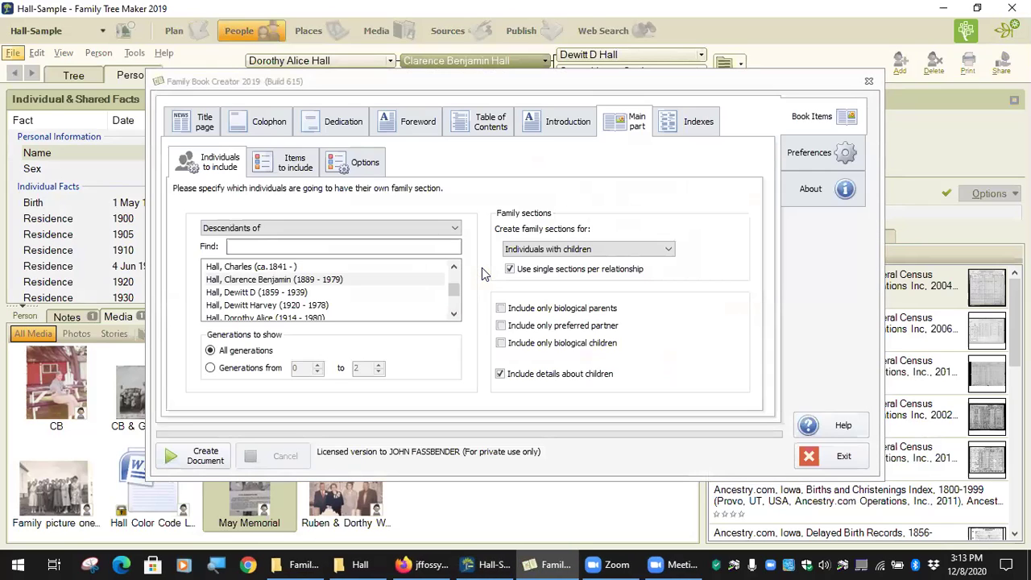
{"action": "left_click", "coordinate": [284, 168]}
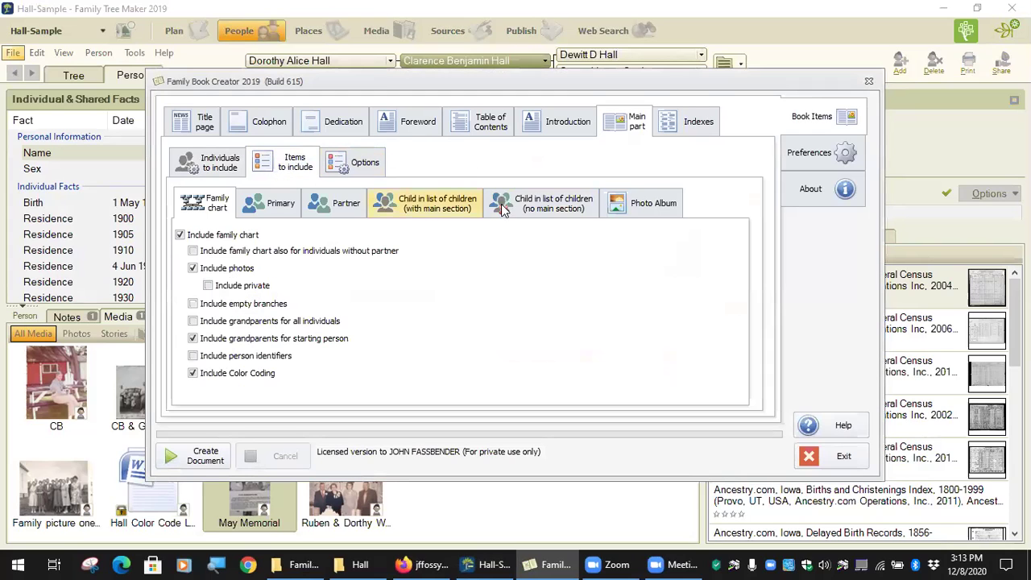
{"action": "left_click", "coordinate": [625, 211]}
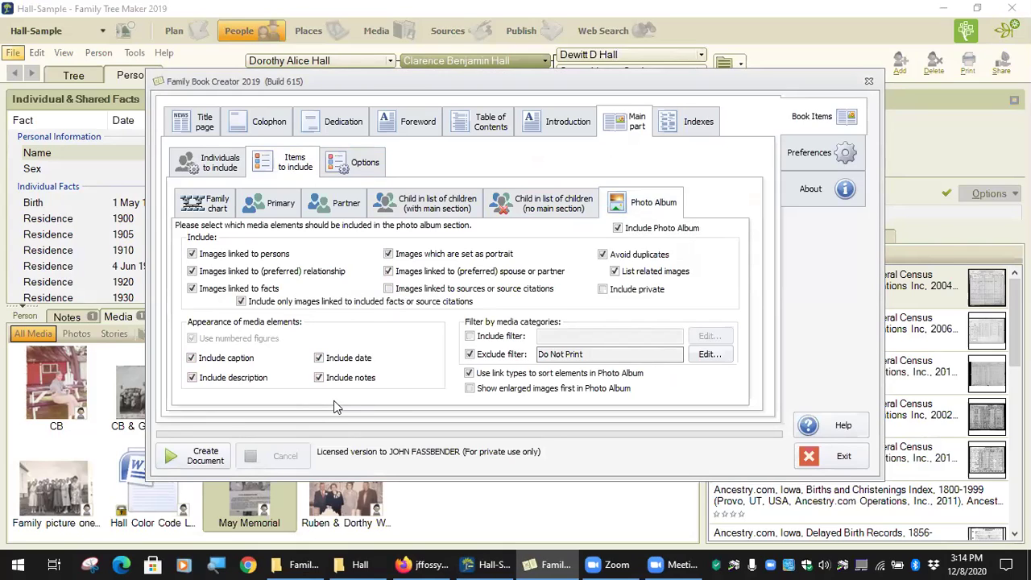
{"action": "left_click", "coordinate": [842, 460]}
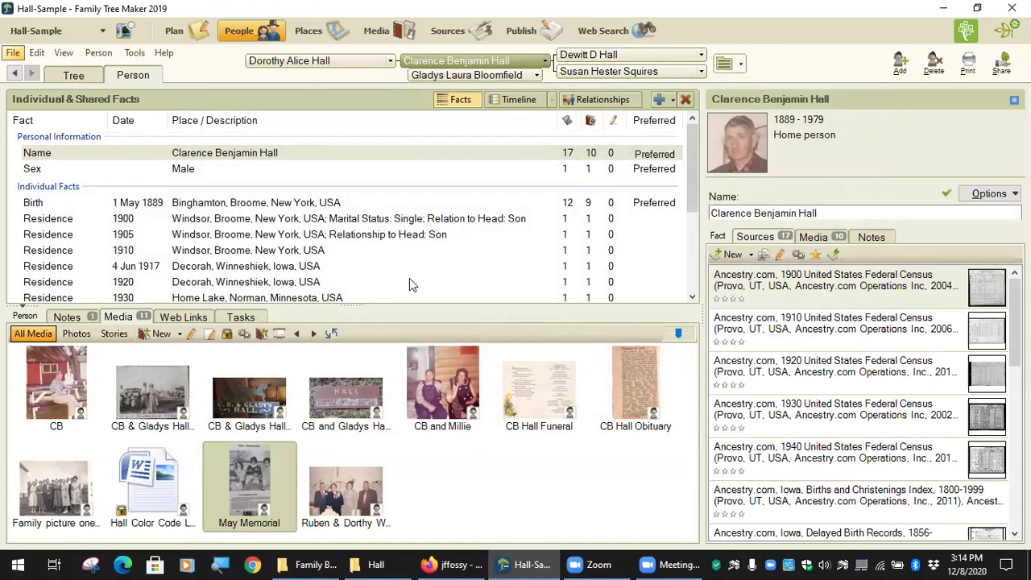
Add 6 Generations.jpg from the Dropbox folder to the home person's media in the tree view.
{"action": "left_click", "coordinate": [74, 79]}
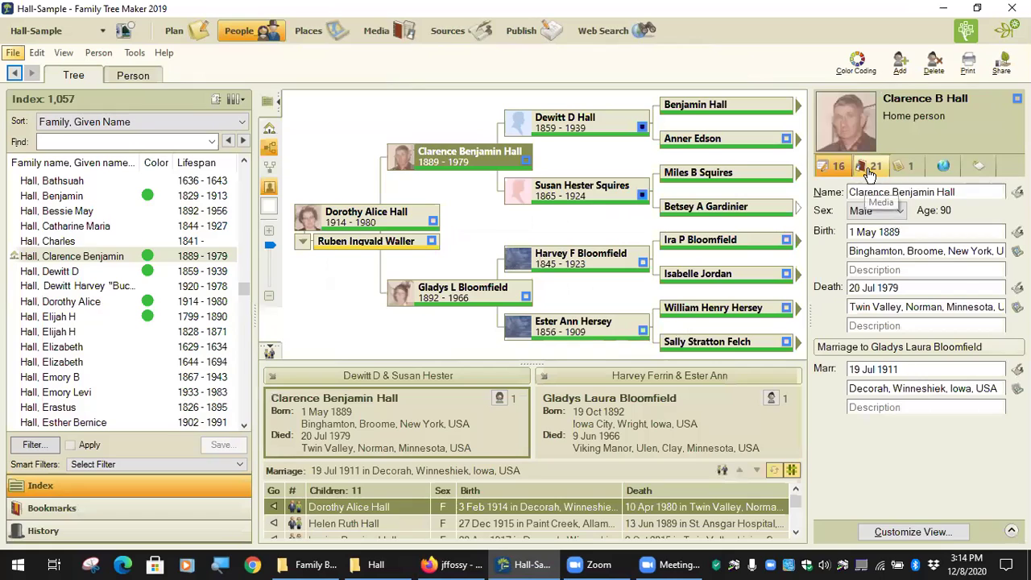
{"action": "left_click", "coordinate": [871, 166]}
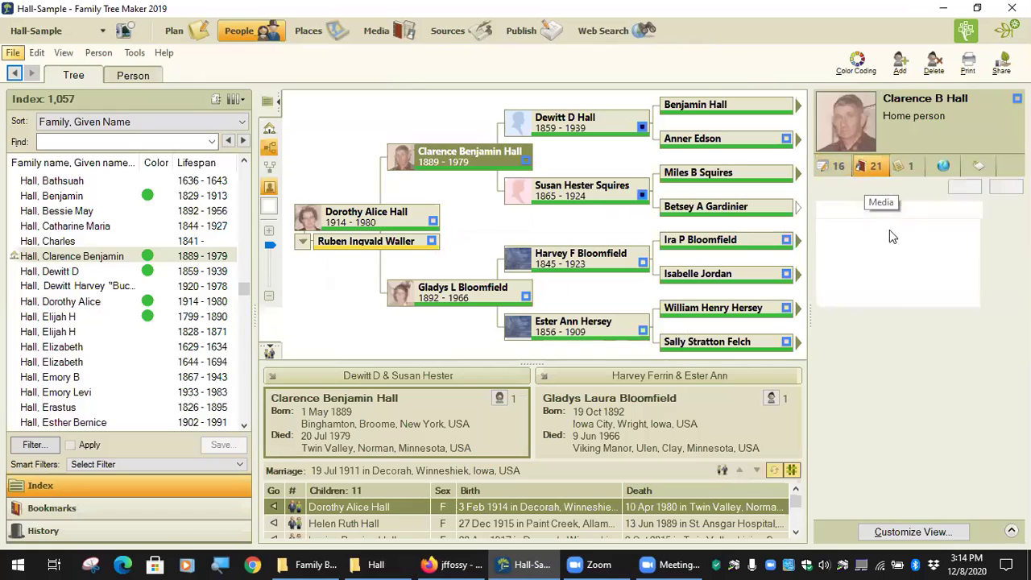
{"action": "left_click", "coordinate": [933, 563]}
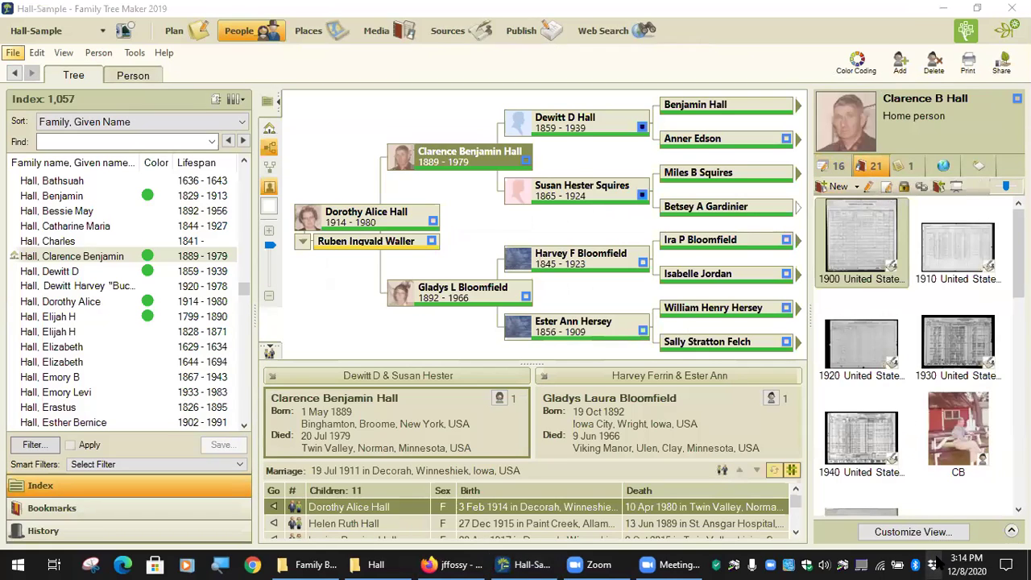
{"action": "scroll", "coordinate": [532, 316], "scroll_direction": "down", "scroll_amount": 5}
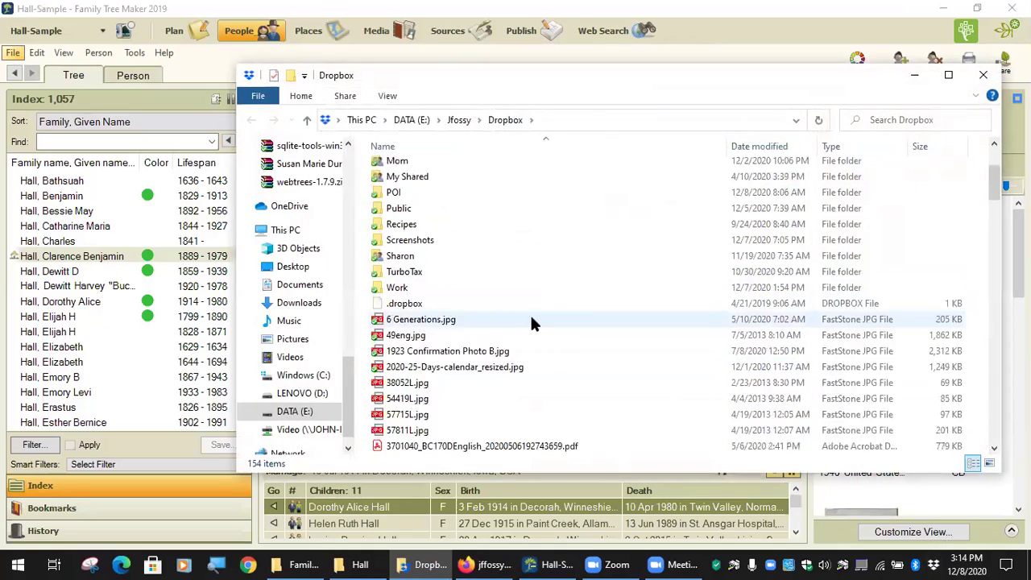
{"action": "scroll", "coordinate": [505, 304], "scroll_direction": "up", "scroll_amount": 2}
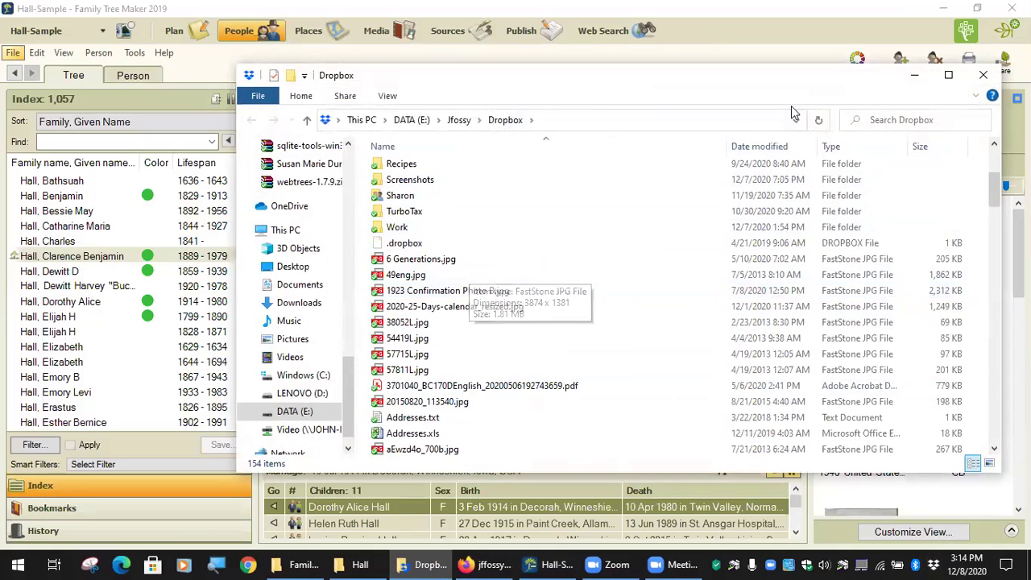
{"action": "left_click_drag", "start_coordinate": [808, 78], "coordinate": [482, 89]}
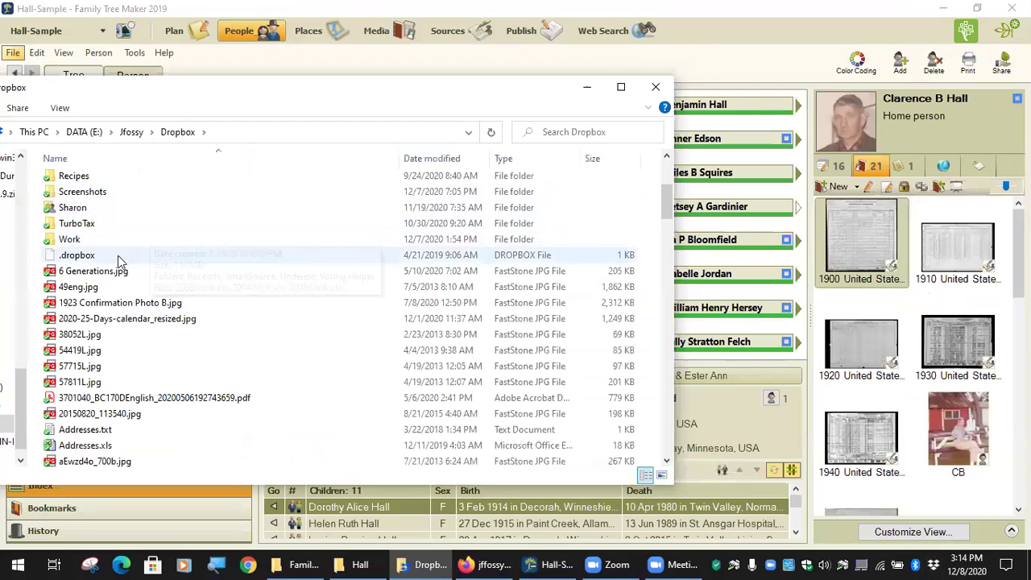
{"action": "left_click_drag", "start_coordinate": [96, 275], "coordinate": [884, 328]}
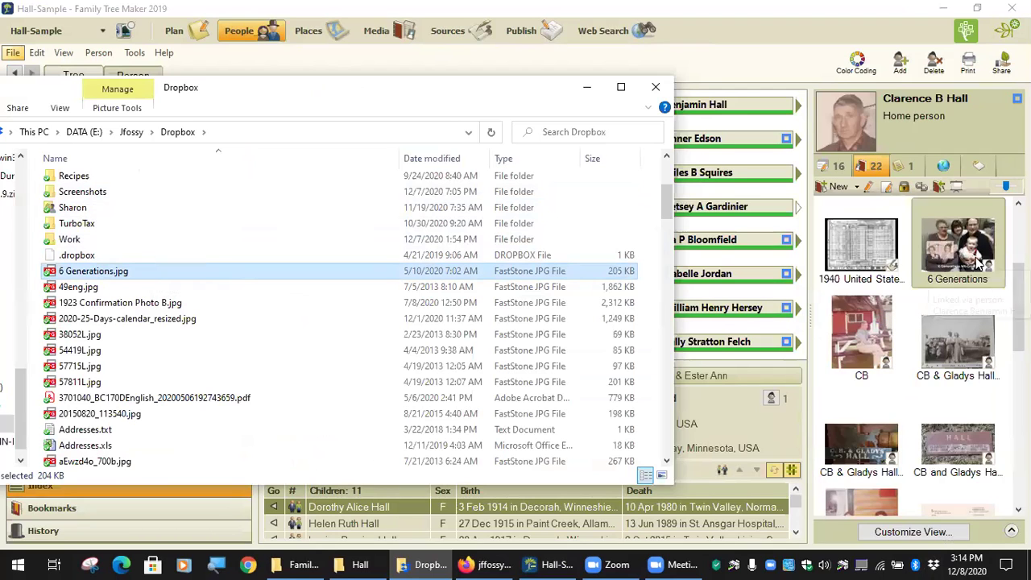
Check the date in the media details of the 6 Generations photo, and close them without changes.
{"action": "left_click", "coordinate": [965, 256]}
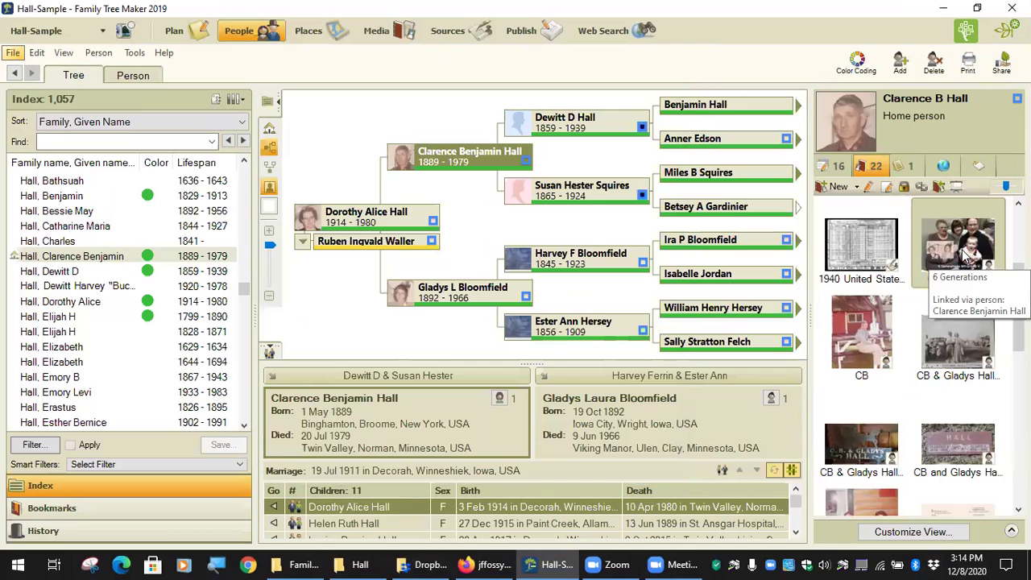
{"action": "double_click", "coordinate": [965, 256]}
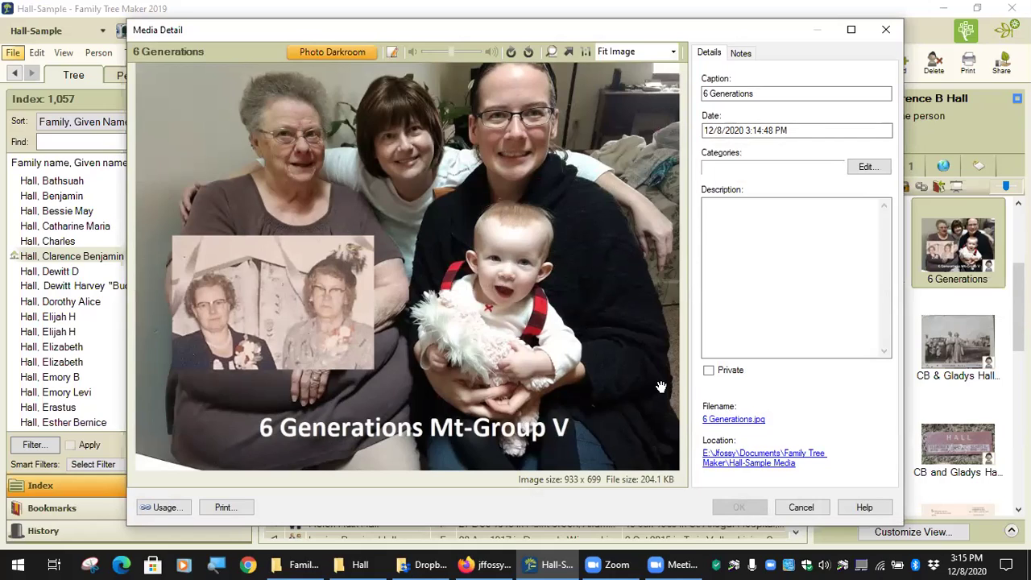
{"action": "left_click", "coordinate": [802, 508]}
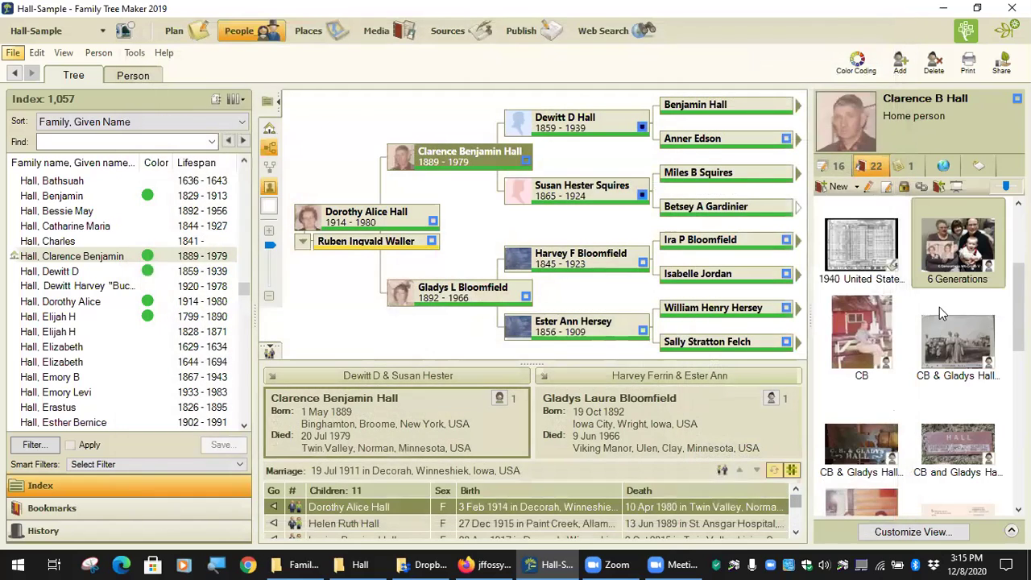
Unlink the 6 Generations photo from the home person and move the media item to the recycle bin.
{"action": "right_click", "coordinate": [962, 240]}
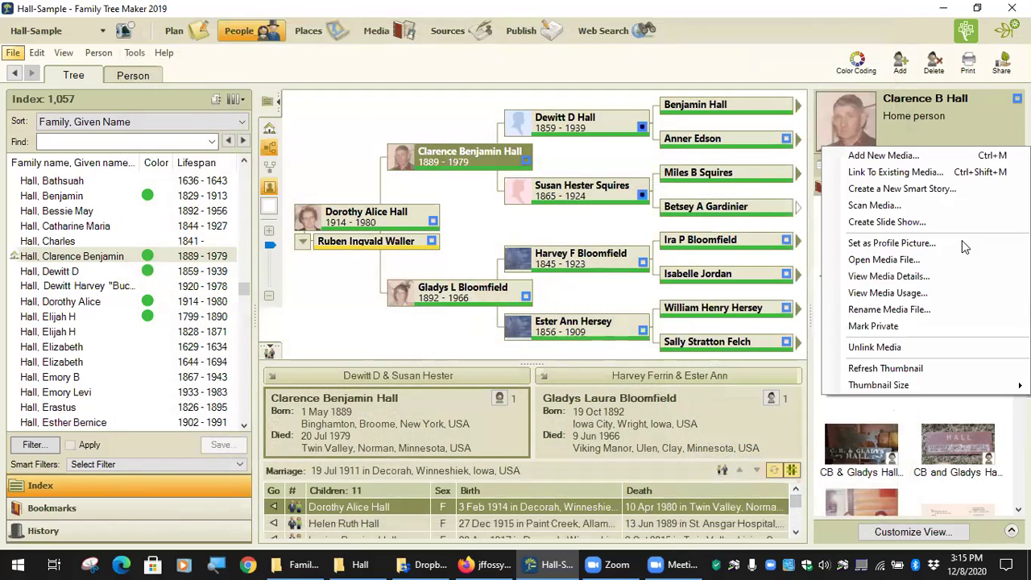
{"action": "left_click", "coordinate": [959, 347]}
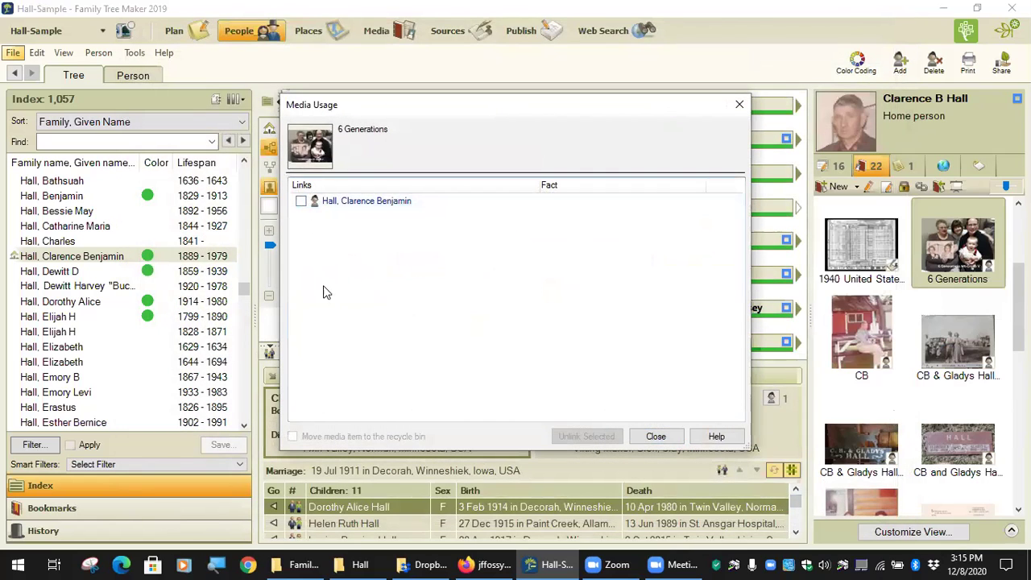
{"action": "left_click", "coordinate": [302, 201]}
{"action": "left_click", "coordinate": [292, 436]}
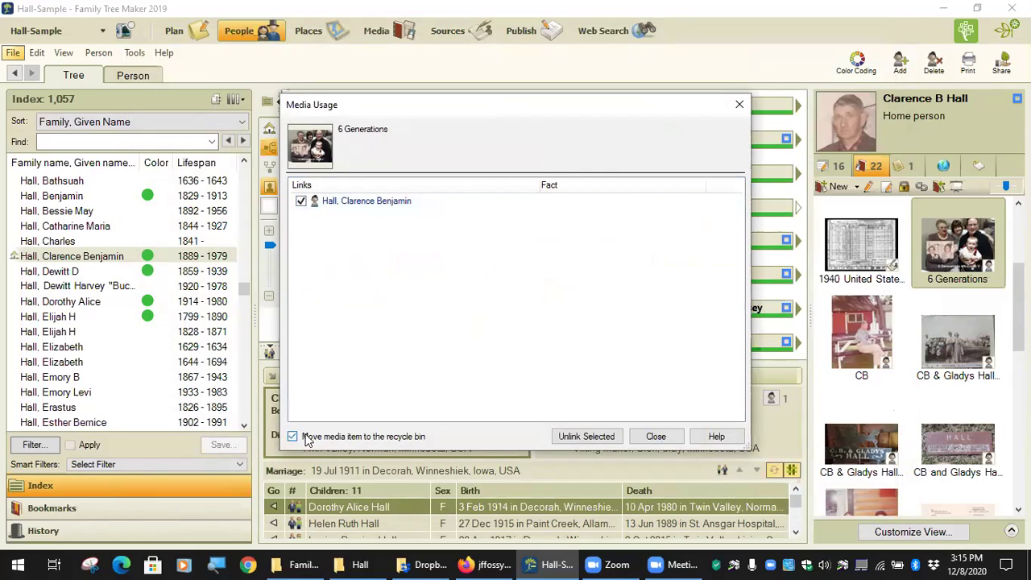
{"action": "left_click", "coordinate": [583, 437]}
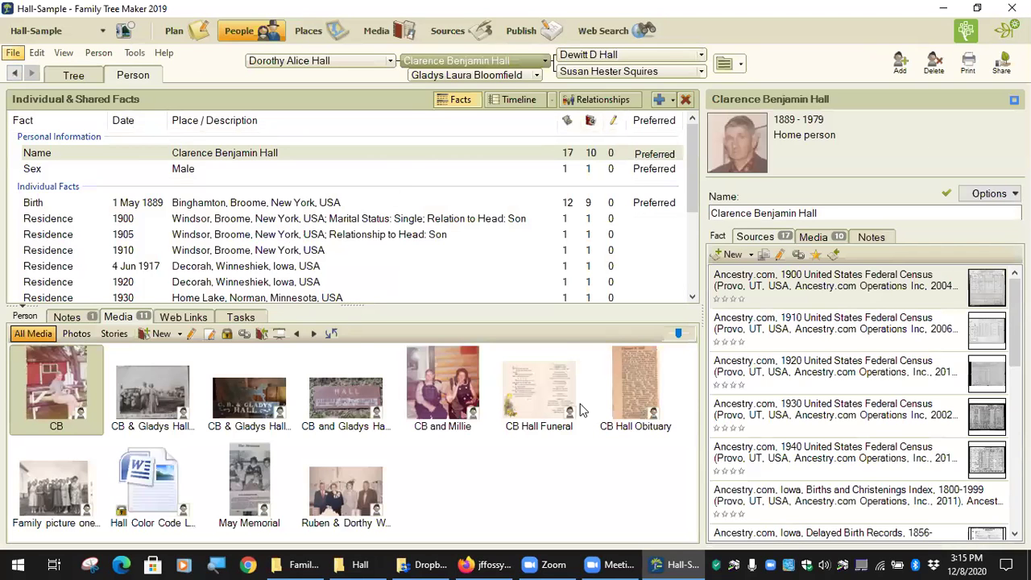
Check which media categories are assigned to the home person's obituary clipping, and close its details without changes.
{"action": "double_click", "coordinate": [635, 395]}
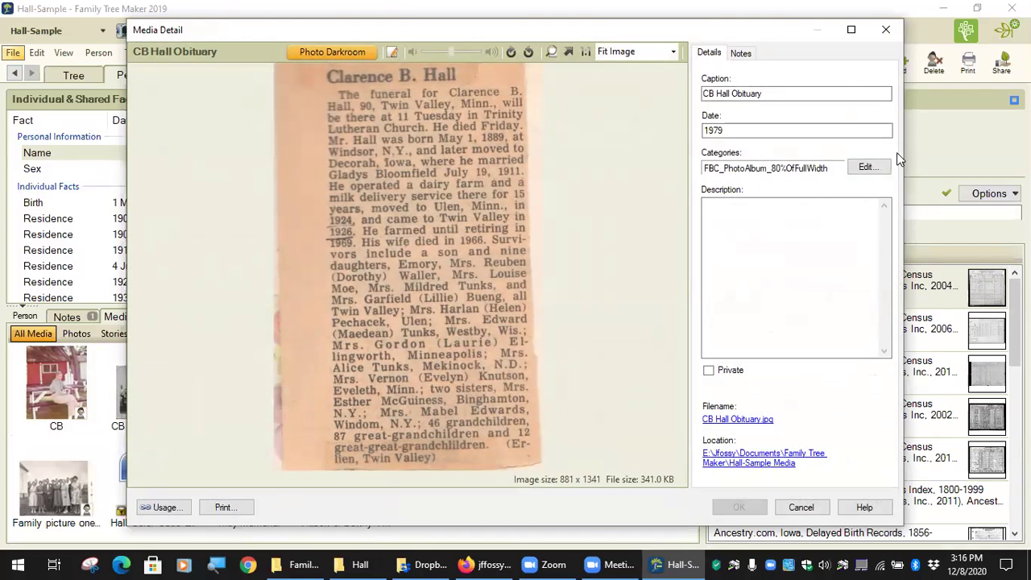
{"action": "left_click", "coordinate": [868, 168]}
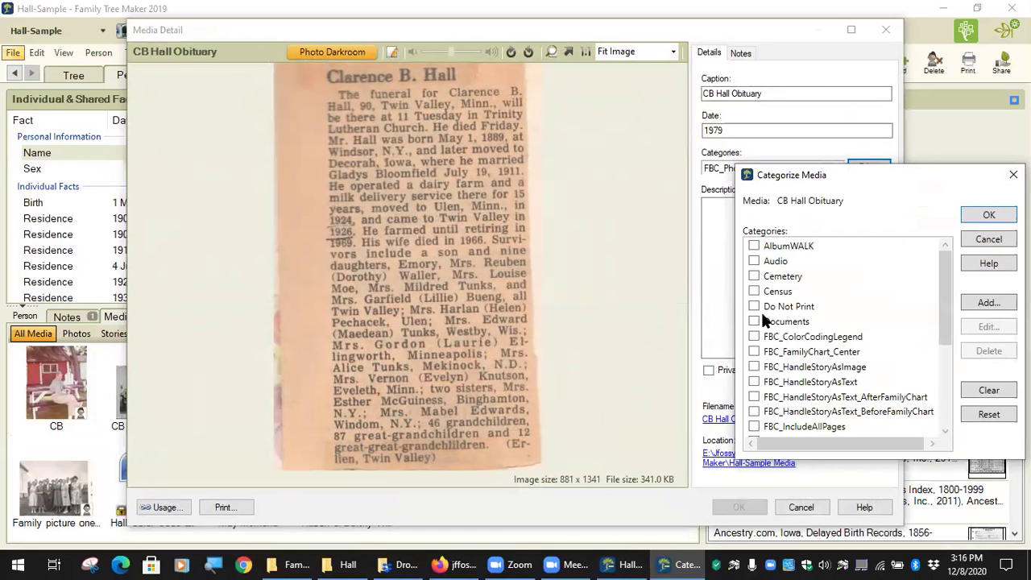
{"action": "scroll", "coordinate": [766, 320], "scroll_direction": "down", "scroll_amount": 4}
{"action": "scroll", "coordinate": [843, 363], "scroll_direction": "up", "scroll_amount": 3}
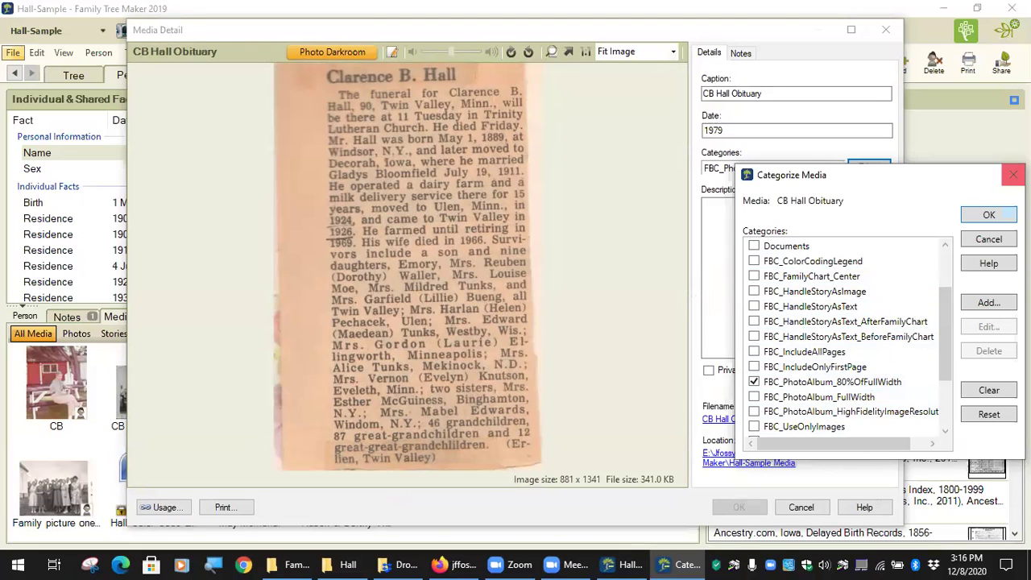
{"action": "left_click", "coordinate": [989, 239]}
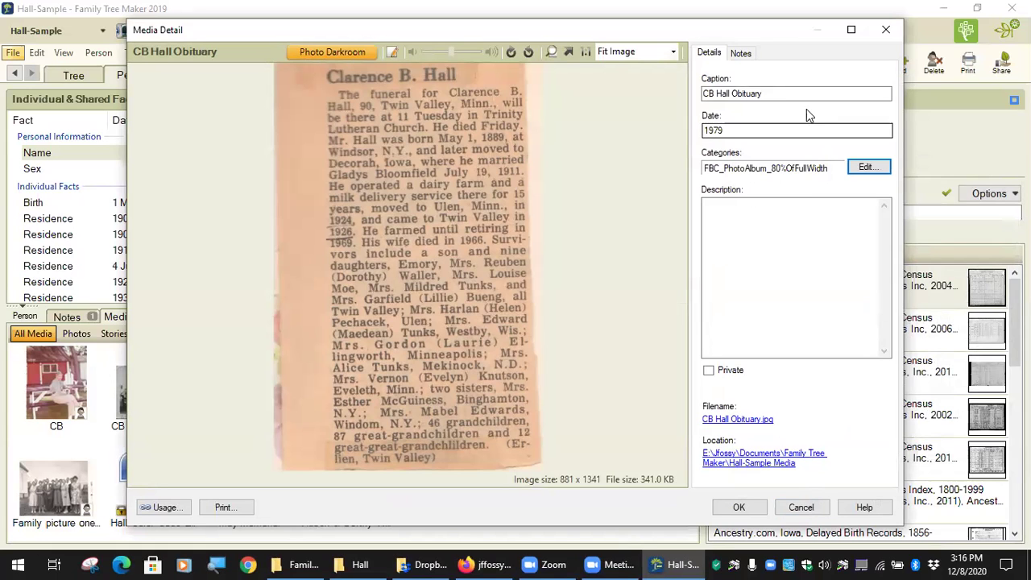
{"action": "left_click", "coordinate": [797, 507]}
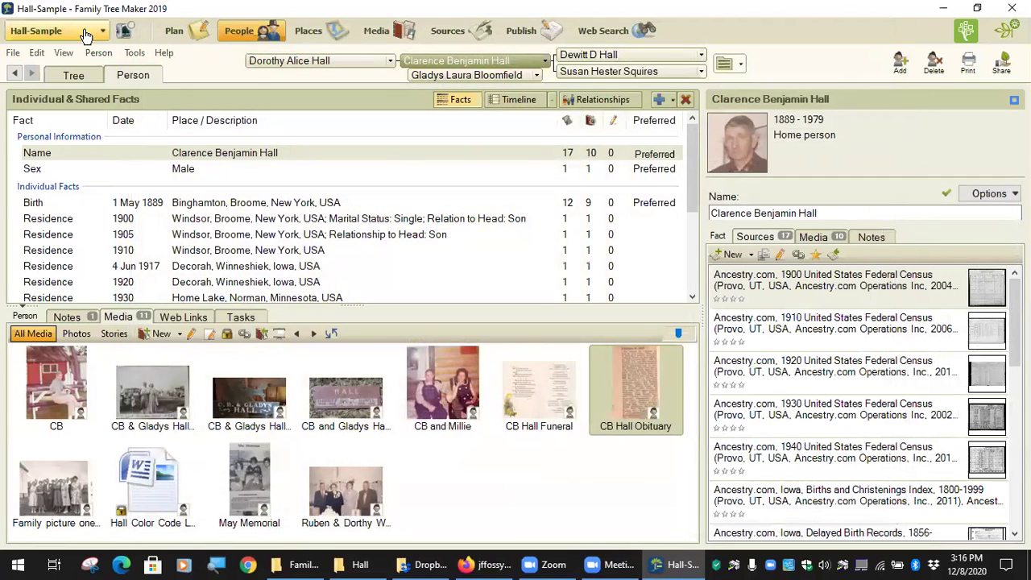
In the Media workspace, open the obituary clipping's category assignment and review the available FBC categories.
{"action": "left_click", "coordinate": [37, 52]}
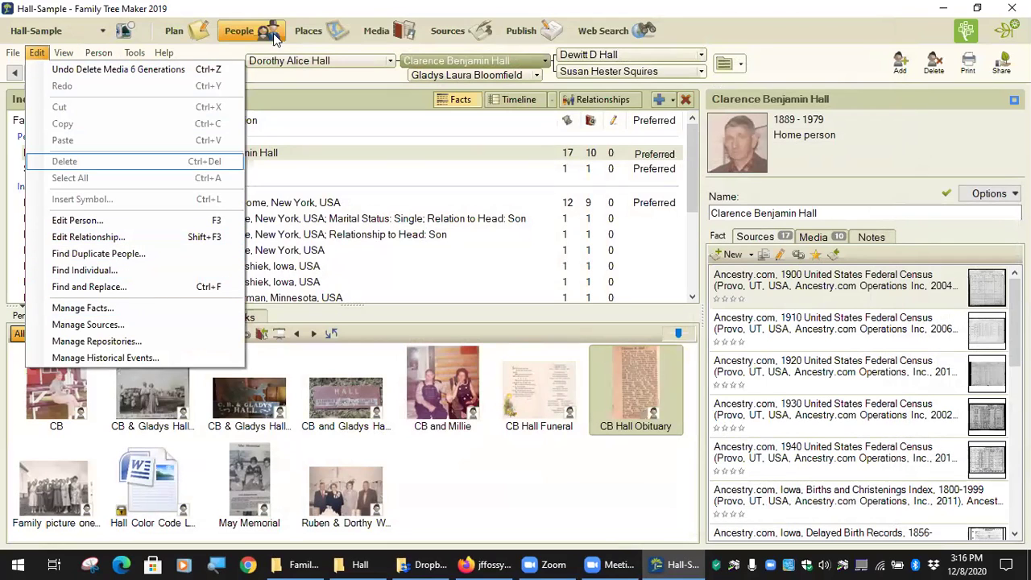
{"action": "left_click", "coordinate": [376, 30]}
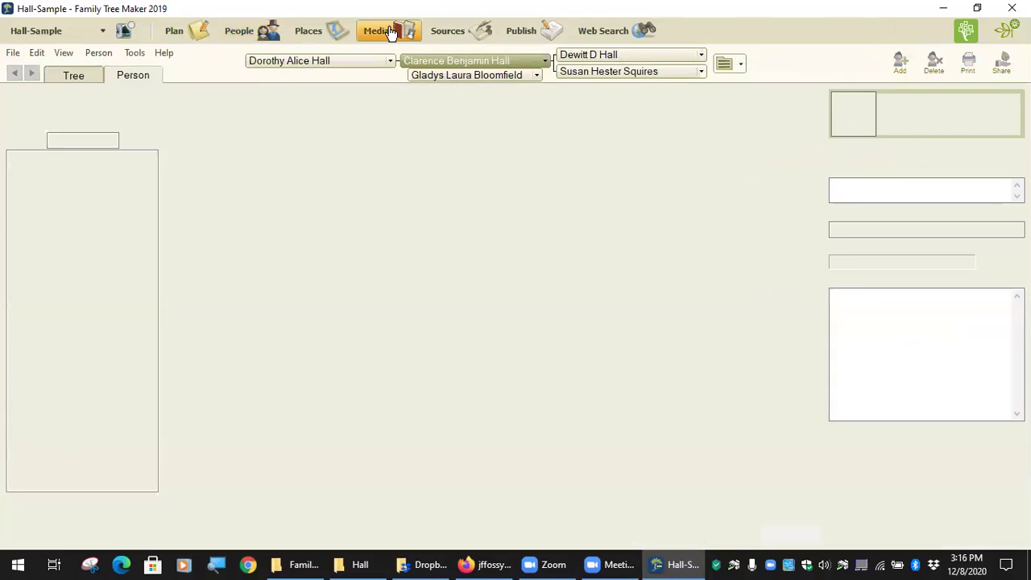
{"action": "left_click", "coordinate": [111, 53]}
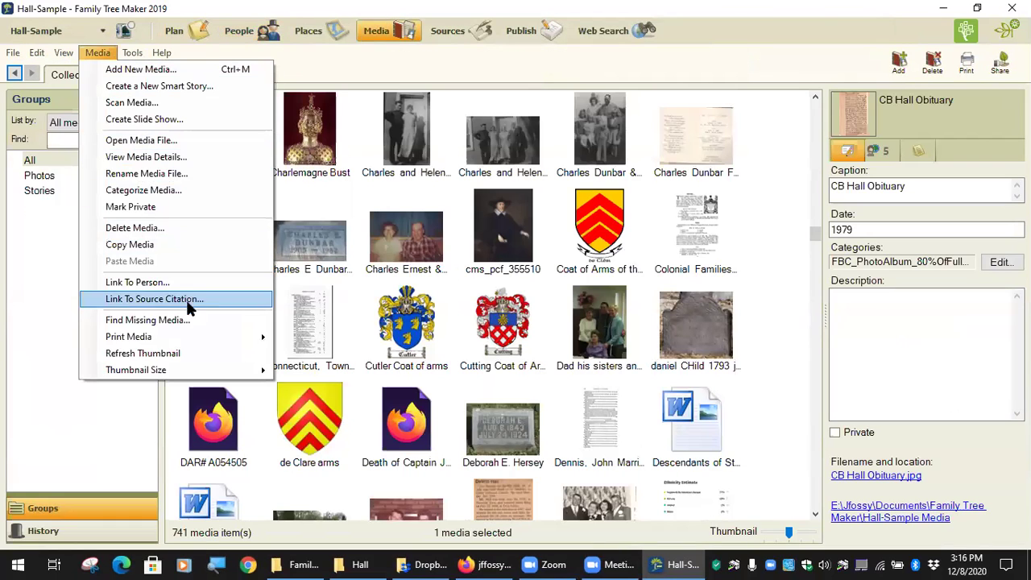
{"action": "left_click", "coordinate": [207, 197]}
{"action": "scroll", "coordinate": [849, 294], "scroll_direction": "down", "scroll_amount": 1}
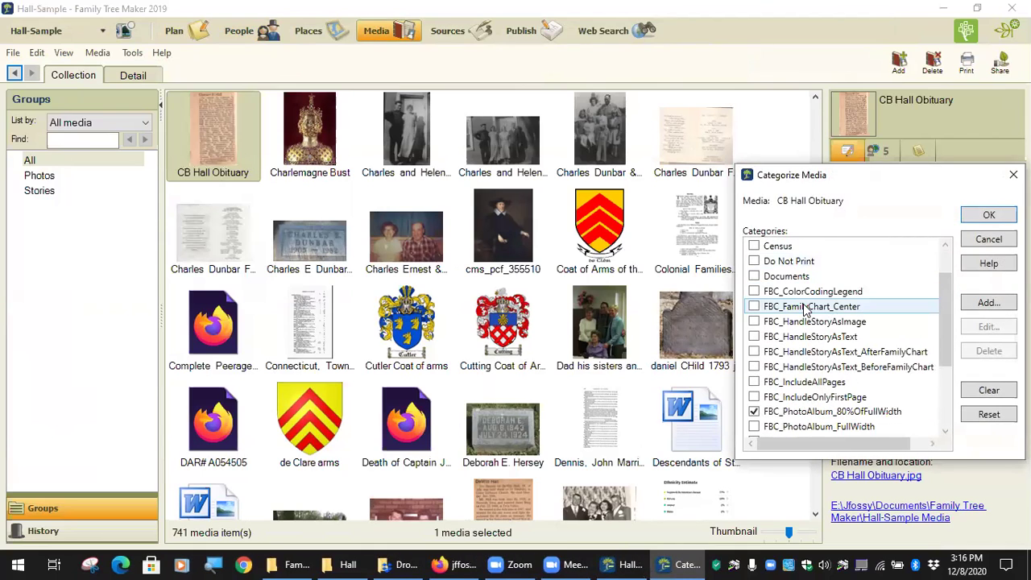
{"action": "scroll", "coordinate": [816, 321], "scroll_direction": "down", "scroll_amount": 3}
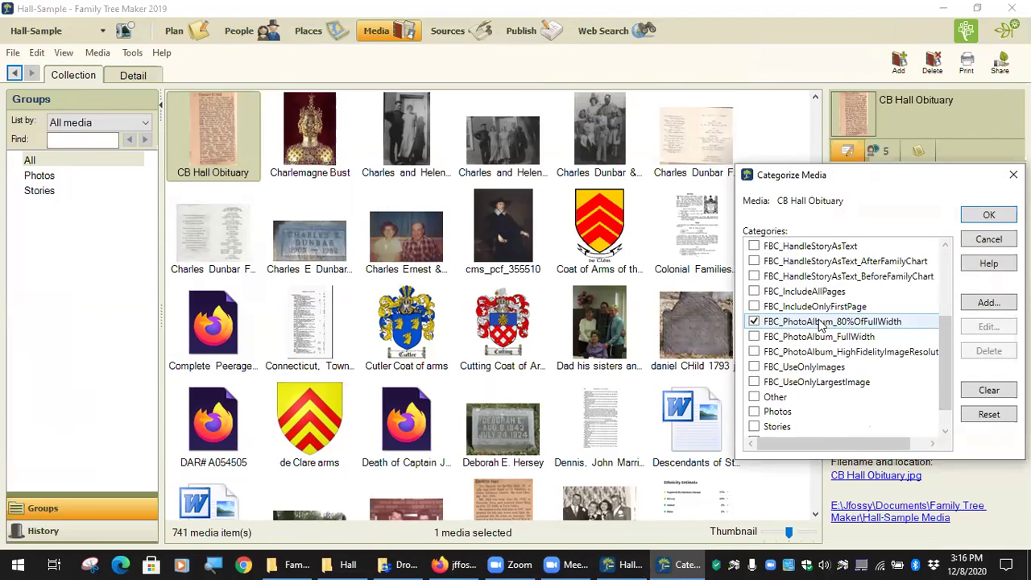
{"action": "scroll", "coordinate": [823, 339], "scroll_direction": "up", "scroll_amount": 3}
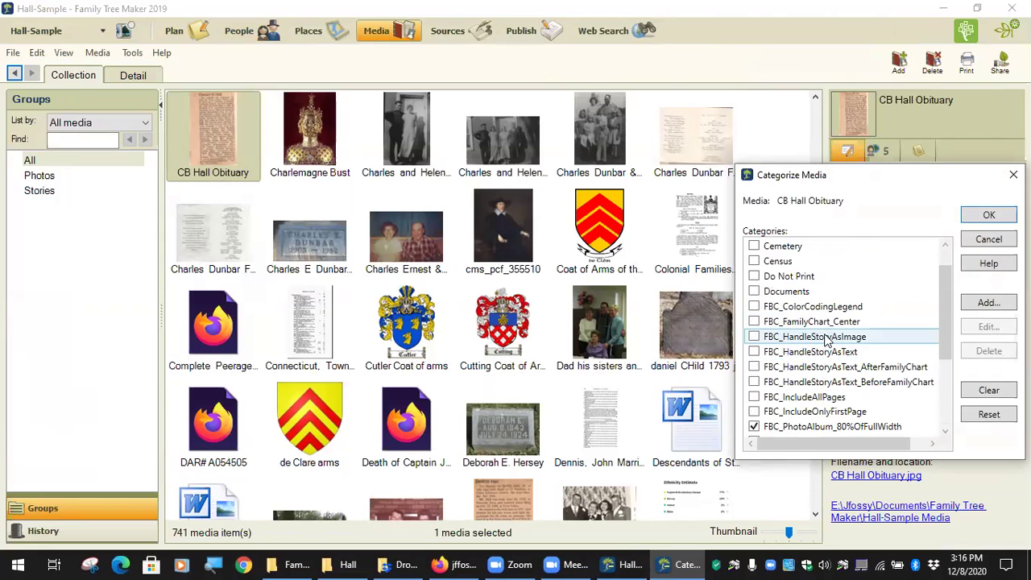
Switch to Firefox, go to facebook.com and open the Family Tree Maker Users group.
{"action": "left_click", "coordinate": [458, 565]}
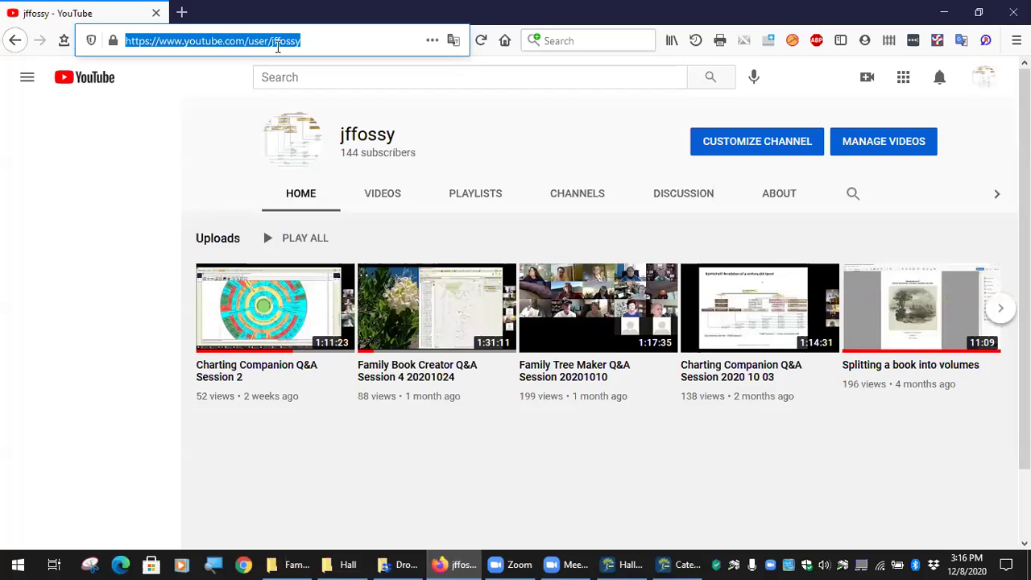
{"action": "type", "text": "facebook.com/"}
{"action": "key", "text": "Return"}
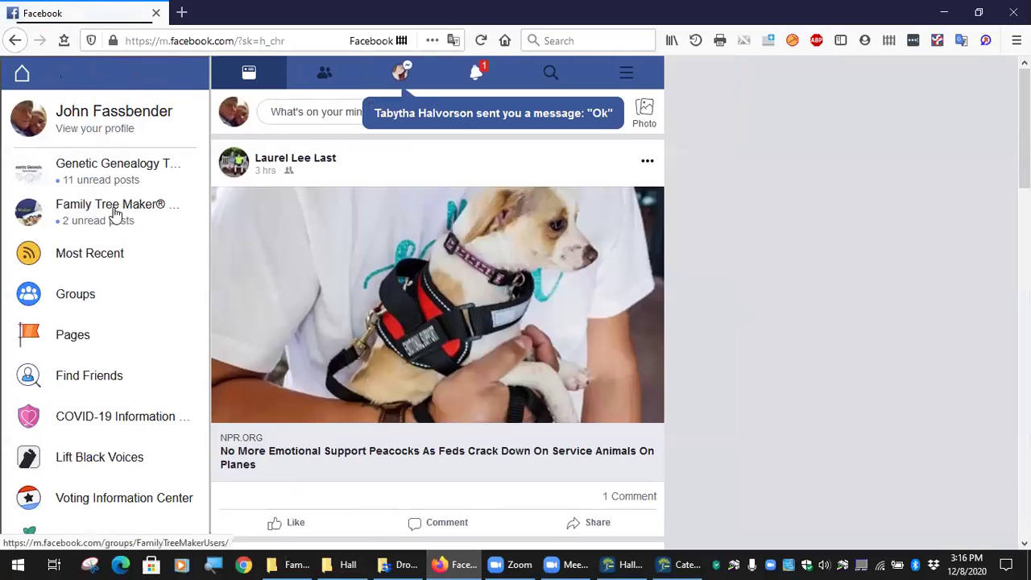
{"action": "left_click", "coordinate": [115, 211]}
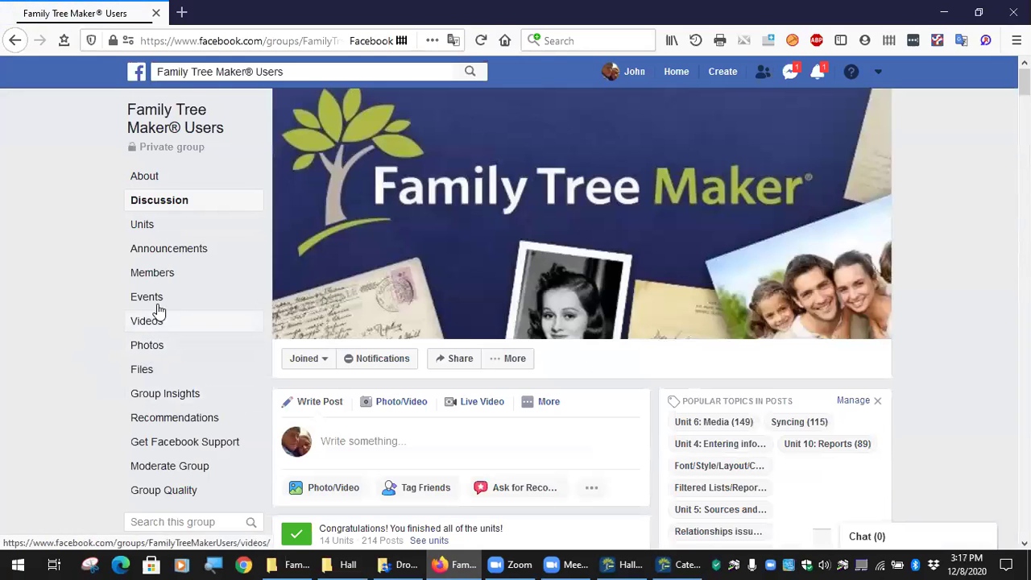
Expand the group shortcuts and open the Family Book Creator Users group.
{"action": "scroll", "coordinate": [232, 403], "scroll_direction": "down", "scroll_amount": 1}
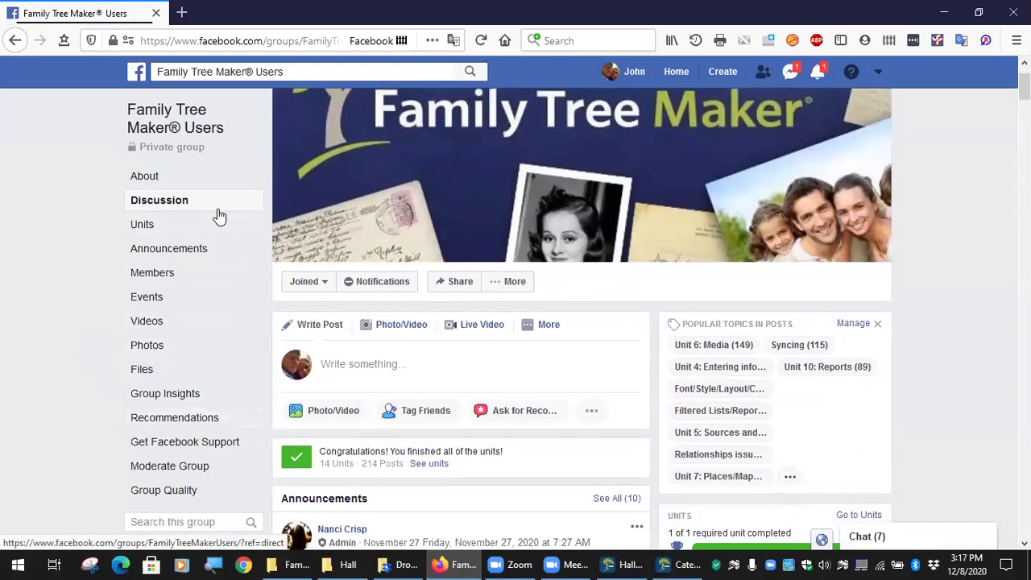
{"action": "scroll", "coordinate": [218, 214], "scroll_direction": "up", "scroll_amount": 1}
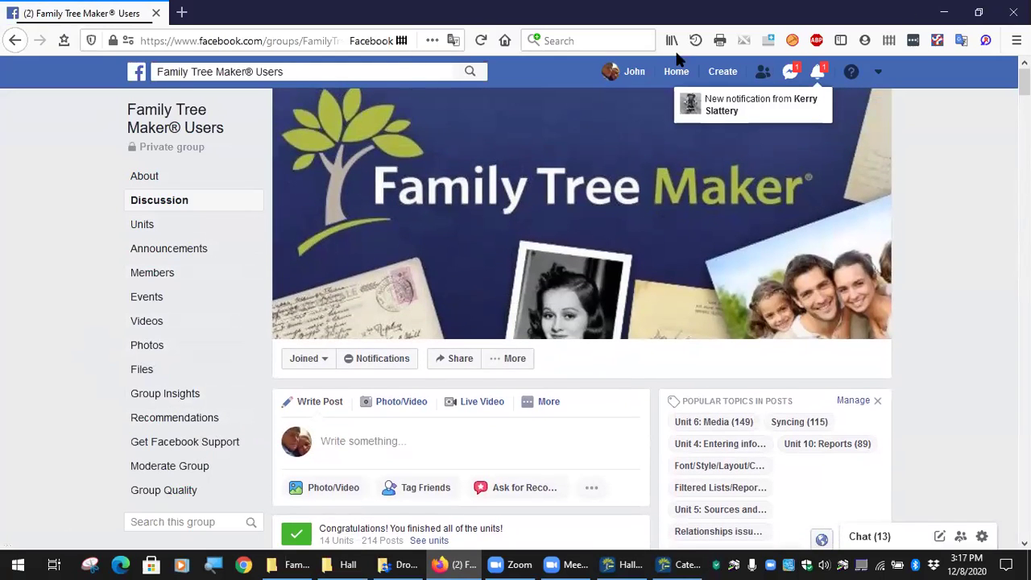
{"action": "scroll", "coordinate": [200, 469], "scroll_direction": "down", "scroll_amount": 5}
{"action": "scroll", "coordinate": [200, 469], "scroll_direction": "down", "scroll_amount": 2}
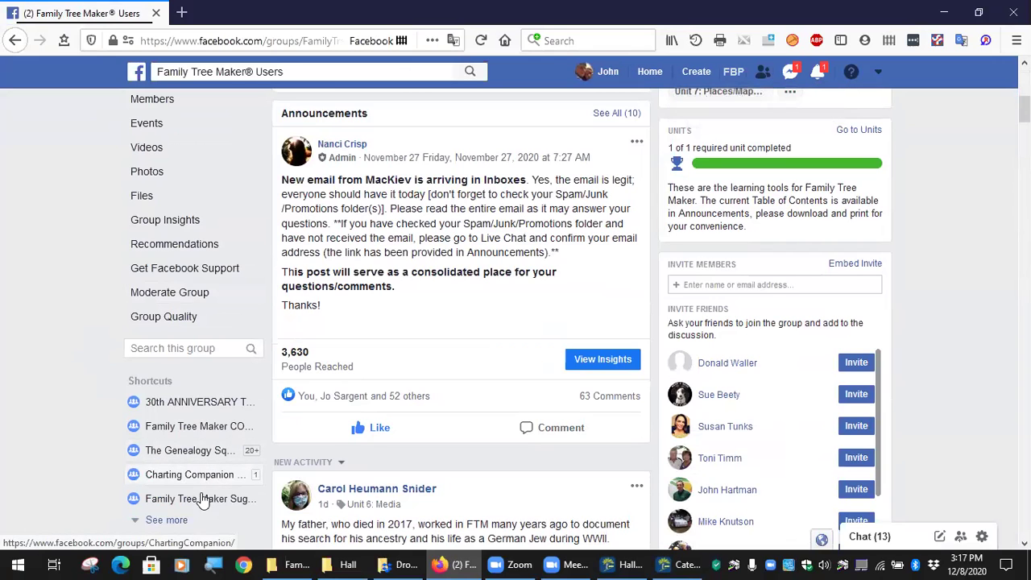
{"action": "left_click", "coordinate": [165, 520]}
{"action": "scroll", "coordinate": [190, 498], "scroll_direction": "down", "scroll_amount": 3}
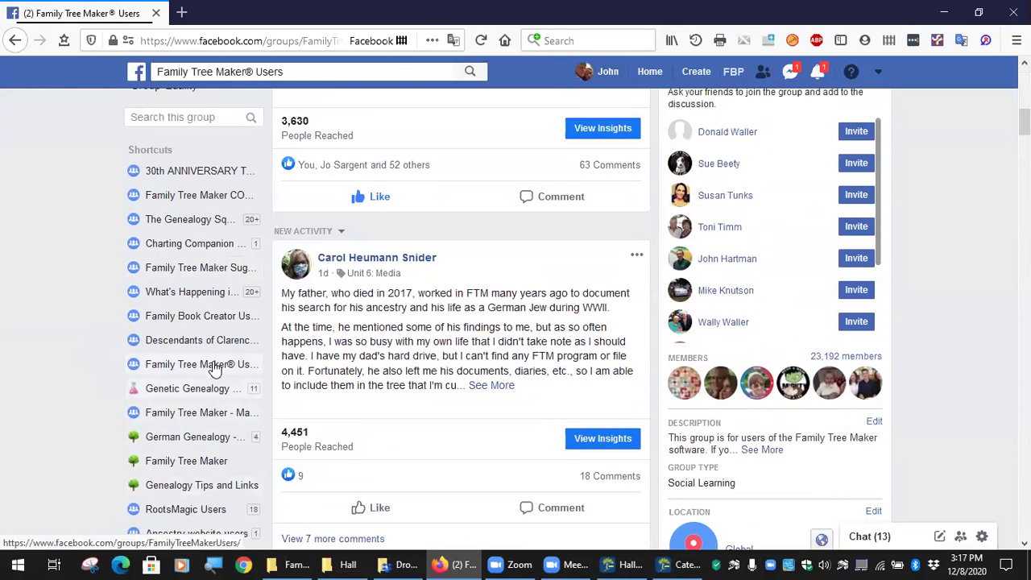
{"action": "left_click", "coordinate": [206, 316]}
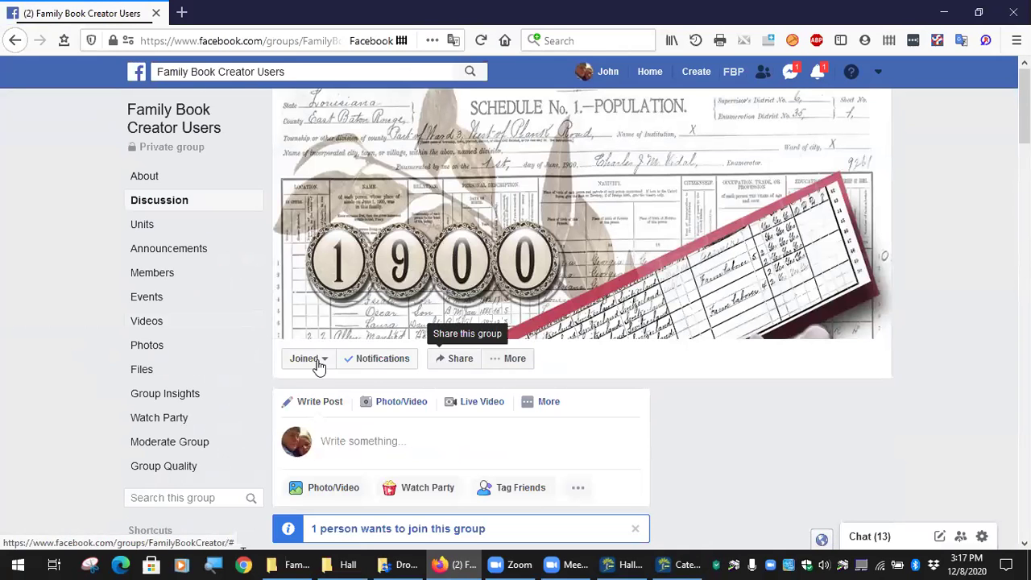
Open the Family Book Creator Users group's files and look through the list for the media category files.
{"action": "scroll", "coordinate": [513, 362], "scroll_direction": "down", "scroll_amount": 3}
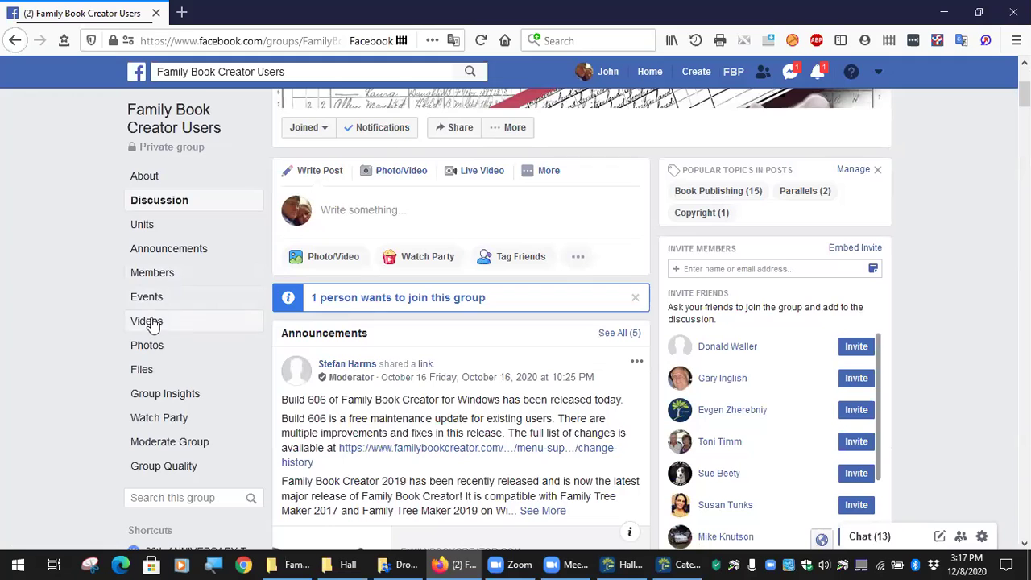
{"action": "left_click", "coordinate": [143, 370]}
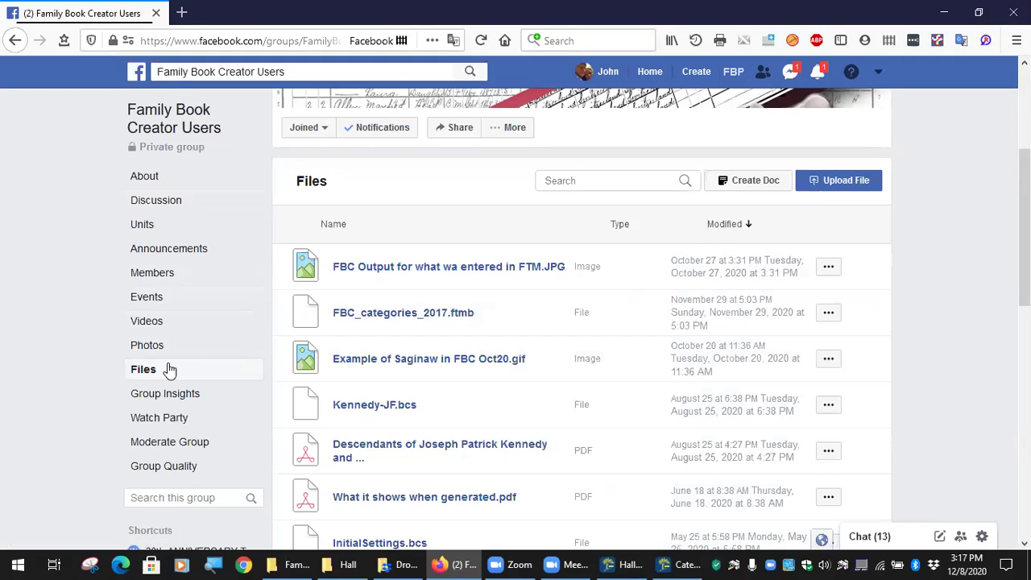
{"action": "scroll", "coordinate": [543, 273], "scroll_direction": "down", "scroll_amount": 2}
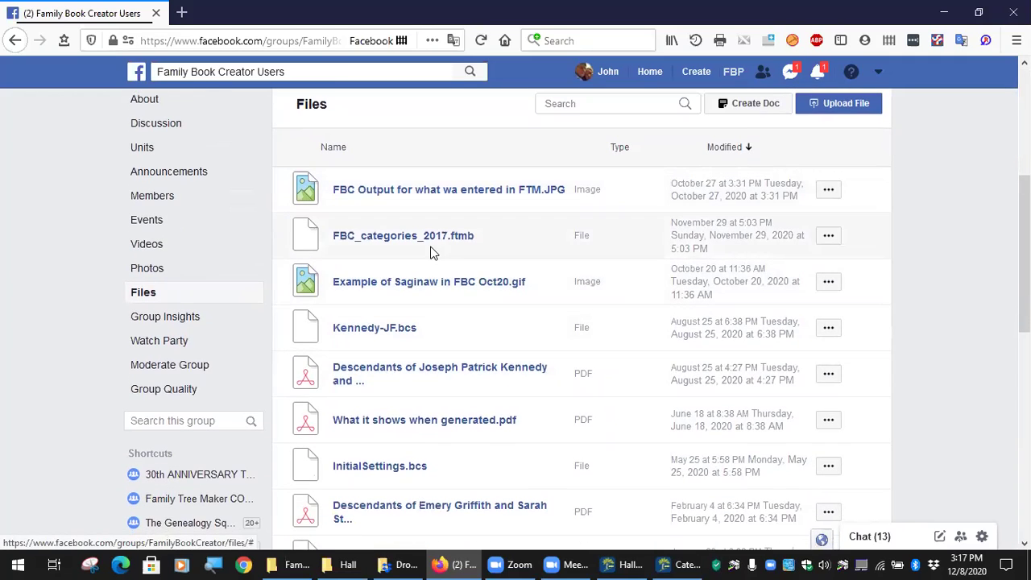
{"action": "scroll", "coordinate": [444, 359], "scroll_direction": "down", "scroll_amount": 4}
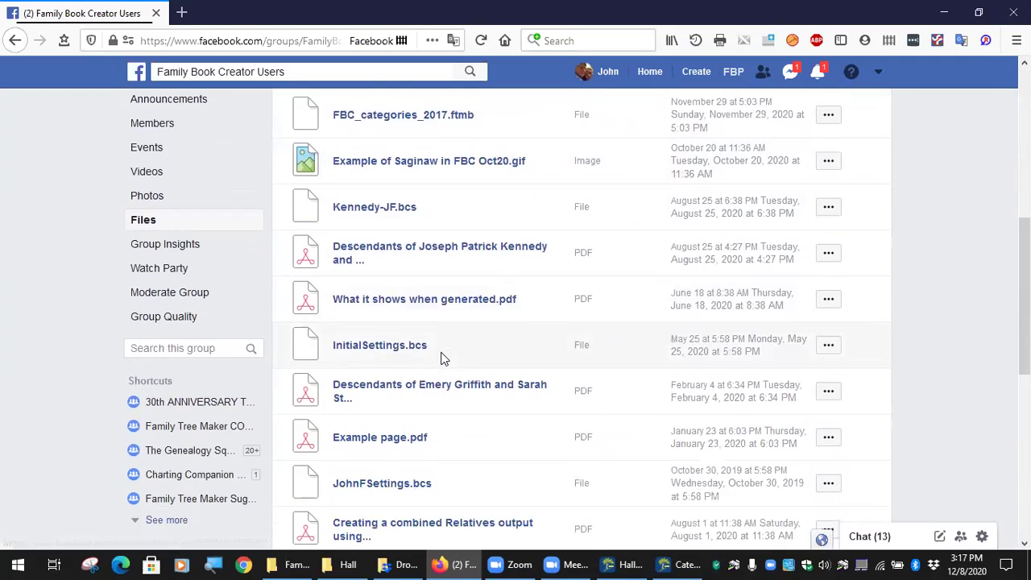
{"action": "scroll", "coordinate": [409, 488], "scroll_direction": "down", "scroll_amount": 10}
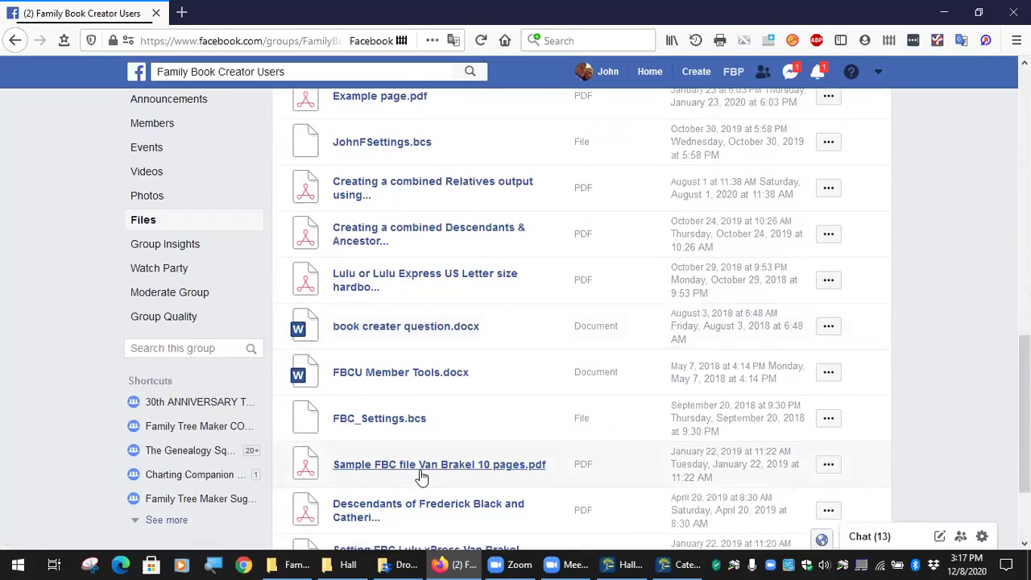
{"action": "scroll", "coordinate": [421, 403], "scroll_direction": "down", "scroll_amount": 1}
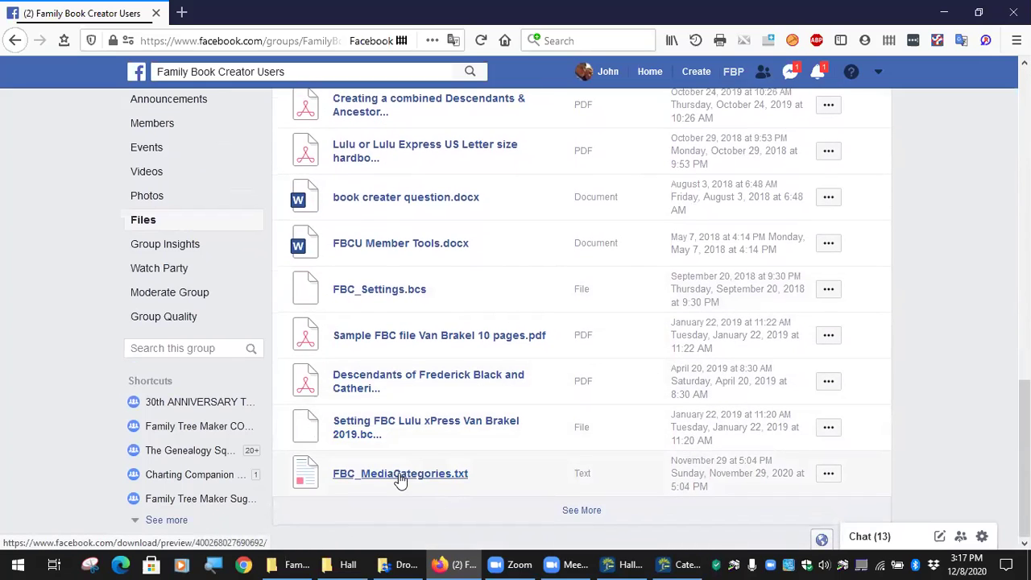
{"action": "scroll", "coordinate": [401, 480], "scroll_direction": "up", "scroll_amount": 16}
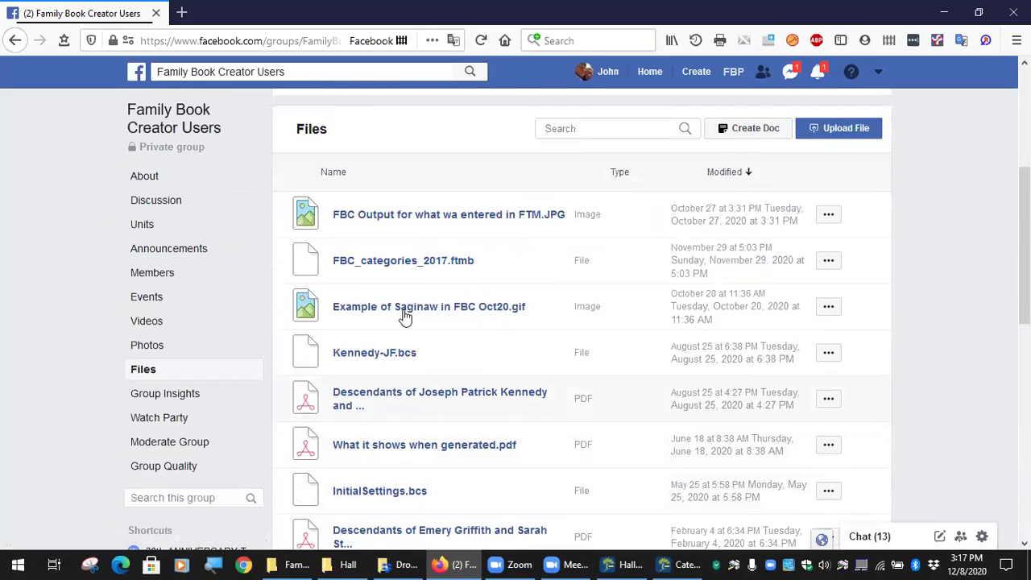
Read the post for FBC_categories_2017.ftmb and its merge instructions, and return to the group's file list.
{"action": "left_click", "coordinate": [438, 262]}
{"action": "scroll", "coordinate": [365, 273], "scroll_direction": "down", "scroll_amount": 5}
{"action": "scroll", "coordinate": [471, 365], "scroll_direction": "down", "scroll_amount": 5}
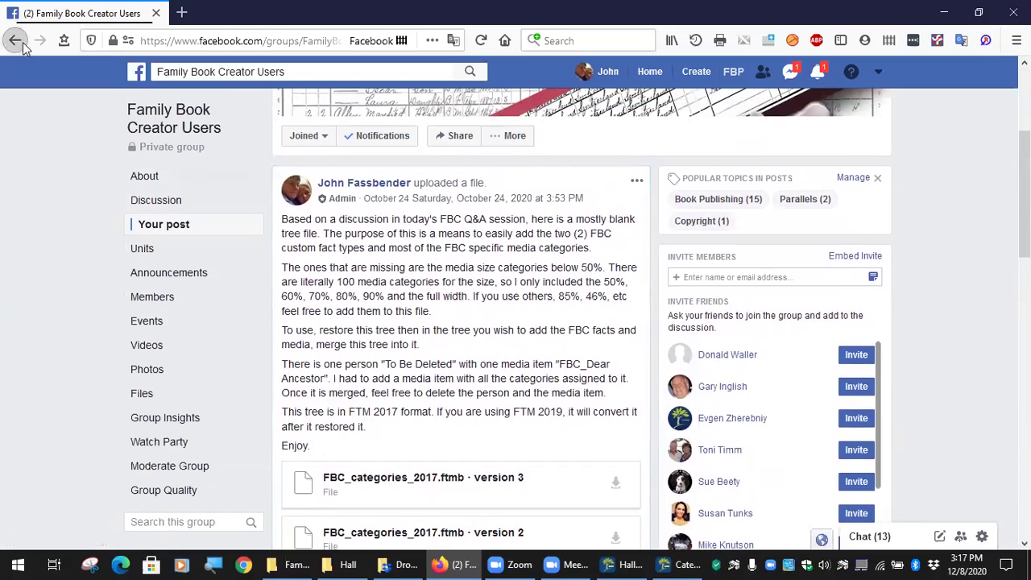
{"action": "scroll", "coordinate": [471, 365], "scroll_direction": "down", "scroll_amount": 3}
{"action": "key", "text": "alt+Left"}
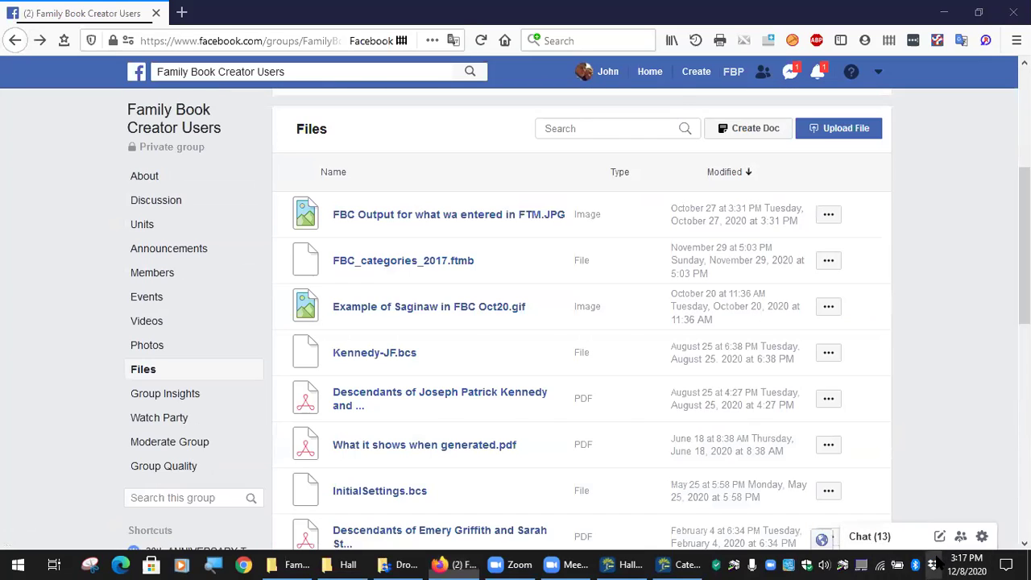
Switch to File Explorer and open FBC_MediaCategories.txt from the Genealogy\FBC folder in Dropbox.
{"action": "left_click", "coordinate": [400, 564]}
{"action": "scroll", "coordinate": [196, 295], "scroll_direction": "down", "scroll_amount": 7}
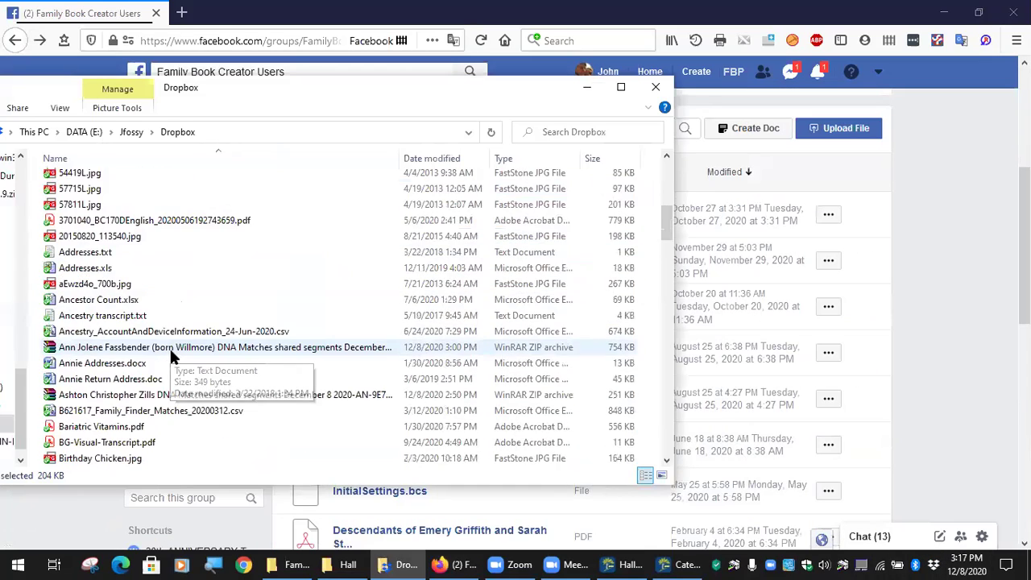
{"action": "scroll", "coordinate": [172, 351], "scroll_direction": "up", "scroll_amount": 10}
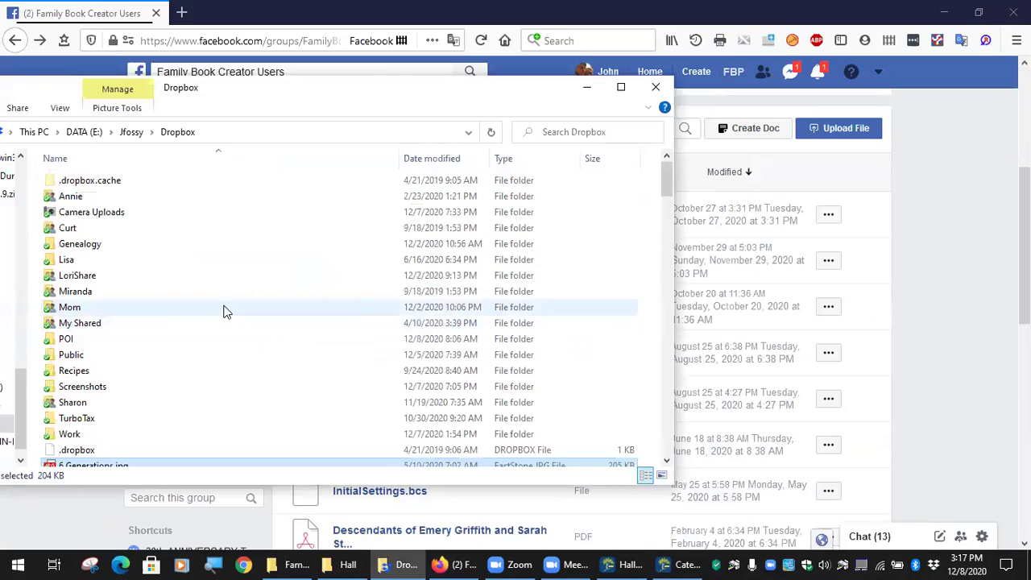
{"action": "double_click", "coordinate": [113, 248]}
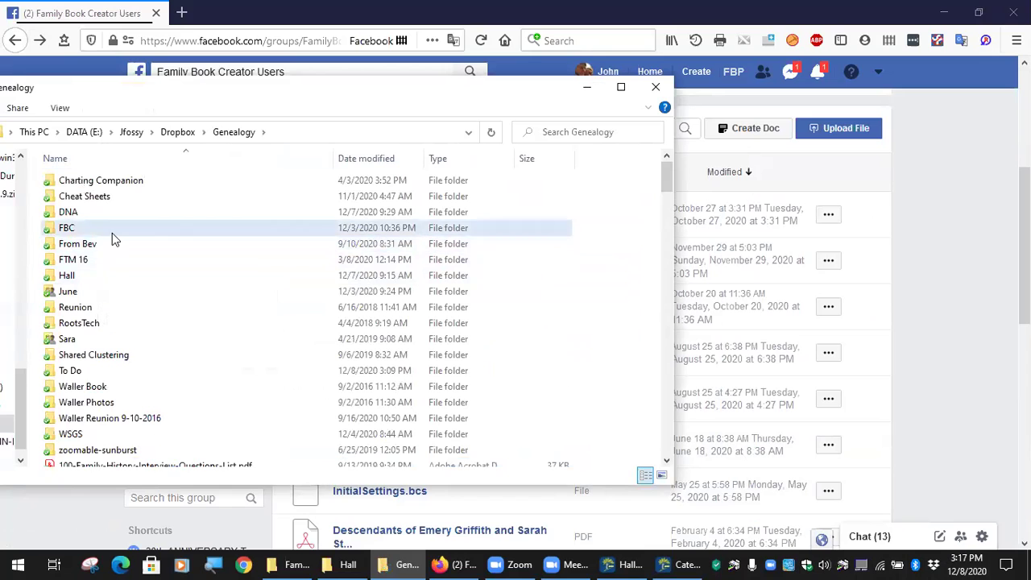
{"action": "double_click", "coordinate": [112, 232]}
{"action": "scroll", "coordinate": [141, 358], "scroll_direction": "down", "scroll_amount": 1}
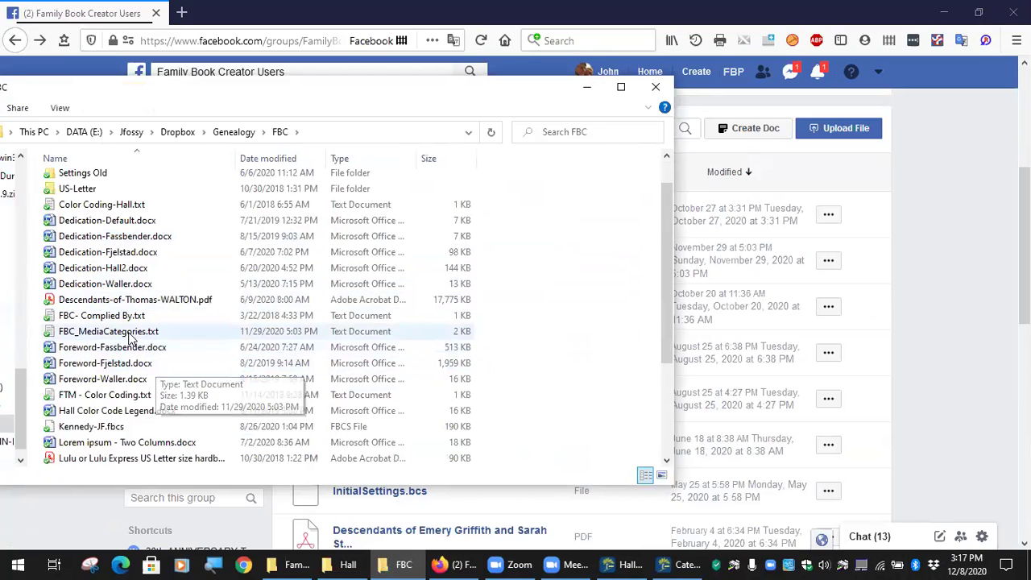
{"action": "left_click", "coordinate": [126, 336]}
{"action": "double_click", "coordinate": [127, 336]}
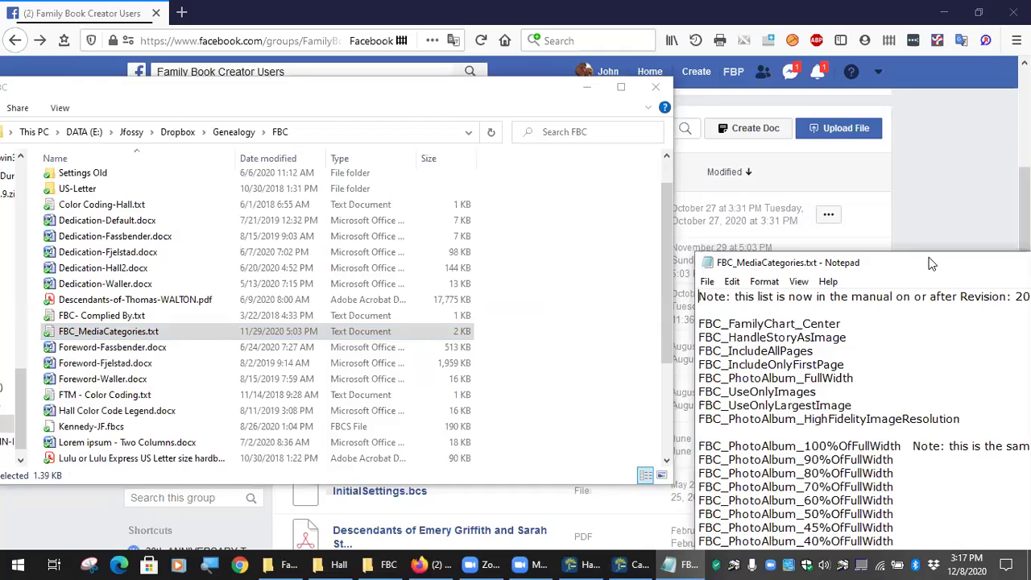
Bring the whole Notepad window into view and review the list of FBC media categories and custom fact types.
{"action": "left_click_drag", "start_coordinate": [931, 263], "coordinate": [349, 67]}
{"action": "scroll", "coordinate": [226, 135], "scroll_direction": "down", "scroll_amount": 1}
{"action": "scroll", "coordinate": [220, 137], "scroll_direction": "up", "scroll_amount": 1}
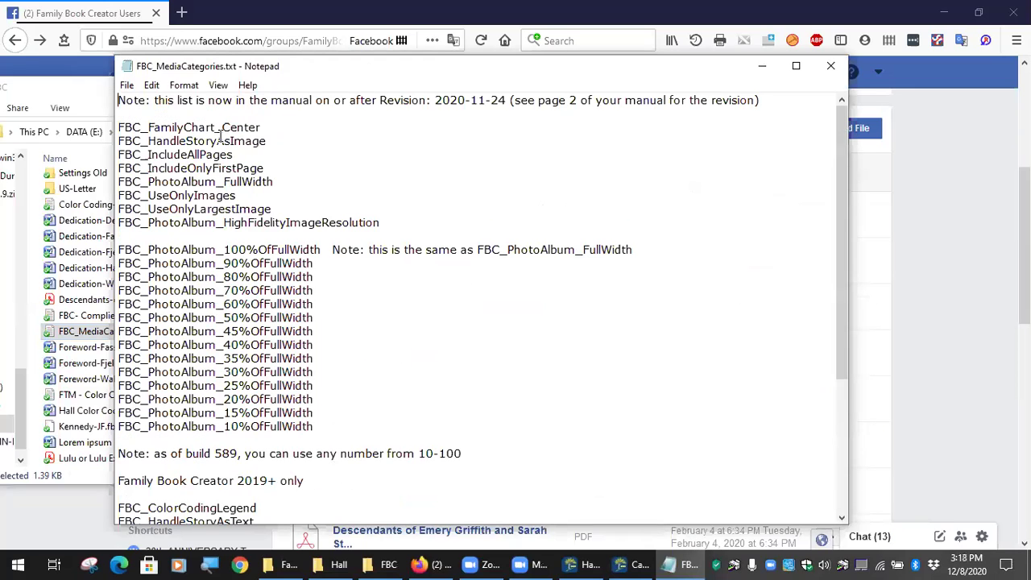
{"action": "scroll", "coordinate": [222, 137], "scroll_direction": "down", "scroll_amount": 5}
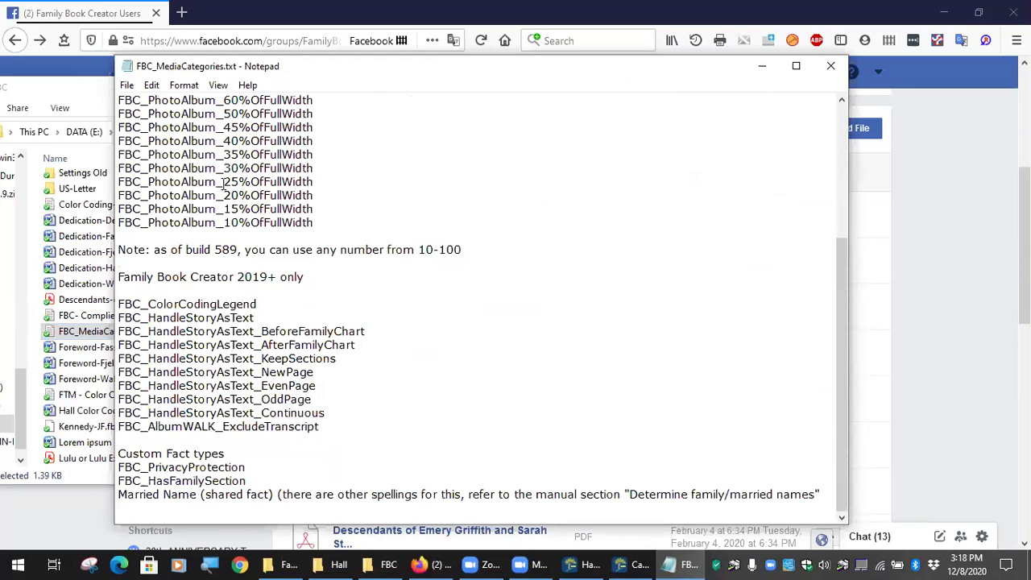
Review the photo album width categories in FBC_MediaCategories.txt, and compare them with the selected obituary's media categories in Family Tree Maker.
{"action": "scroll", "coordinate": [270, 312], "scroll_direction": "up", "scroll_amount": 4}
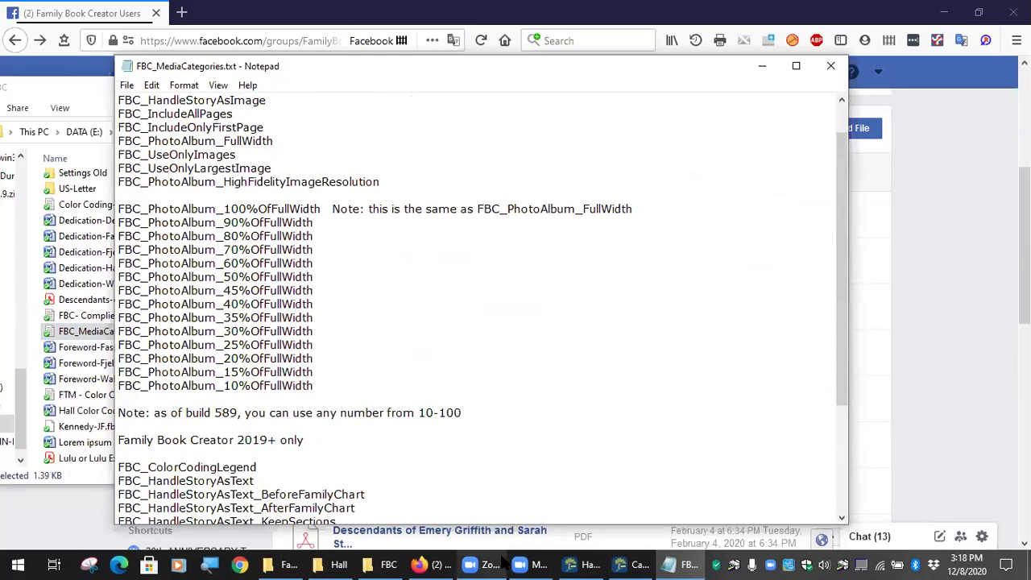
{"action": "left_click", "coordinate": [643, 562]}
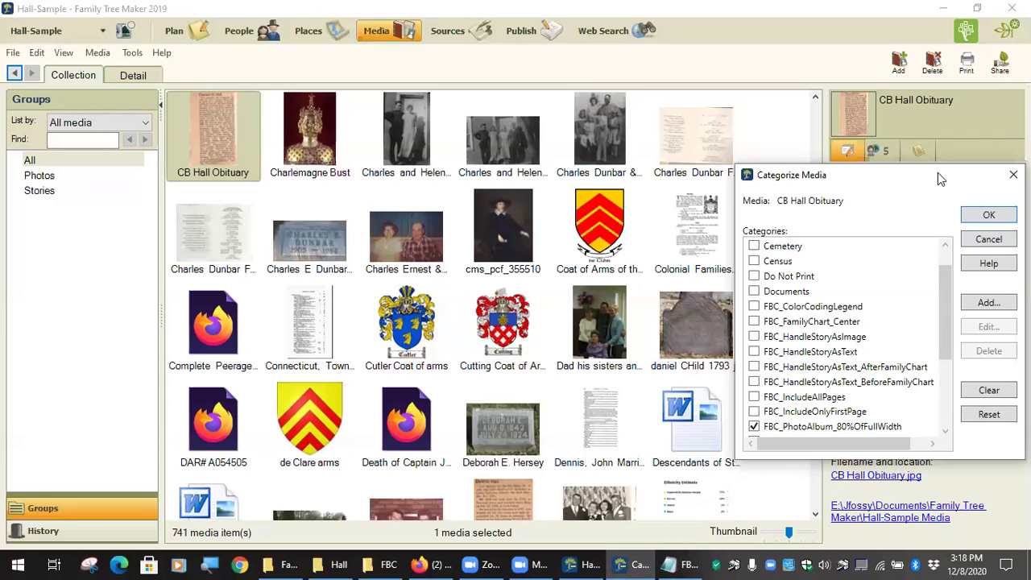
{"action": "left_click_drag", "start_coordinate": [938, 172], "coordinate": [653, 165]}
{"action": "scroll", "coordinate": [562, 393], "scroll_direction": "down", "scroll_amount": 1}
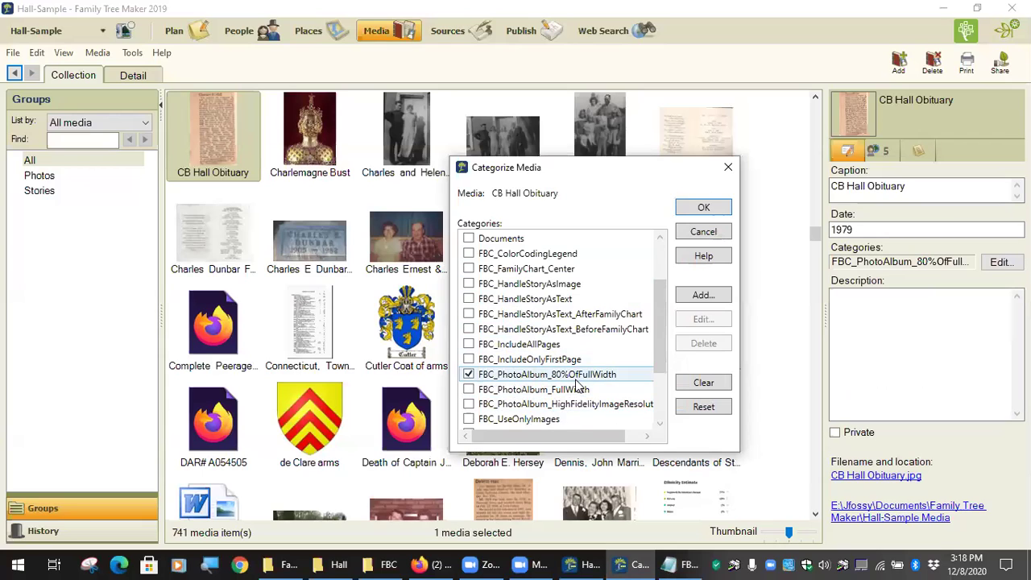
Copy FBC_PhotoAlbum_60%OfFullWidth from FBC_MediaCategories.txt and add it as a new media category in the obituary's categorization in Family Tree Maker.
{"action": "left_click", "coordinate": [689, 564]}
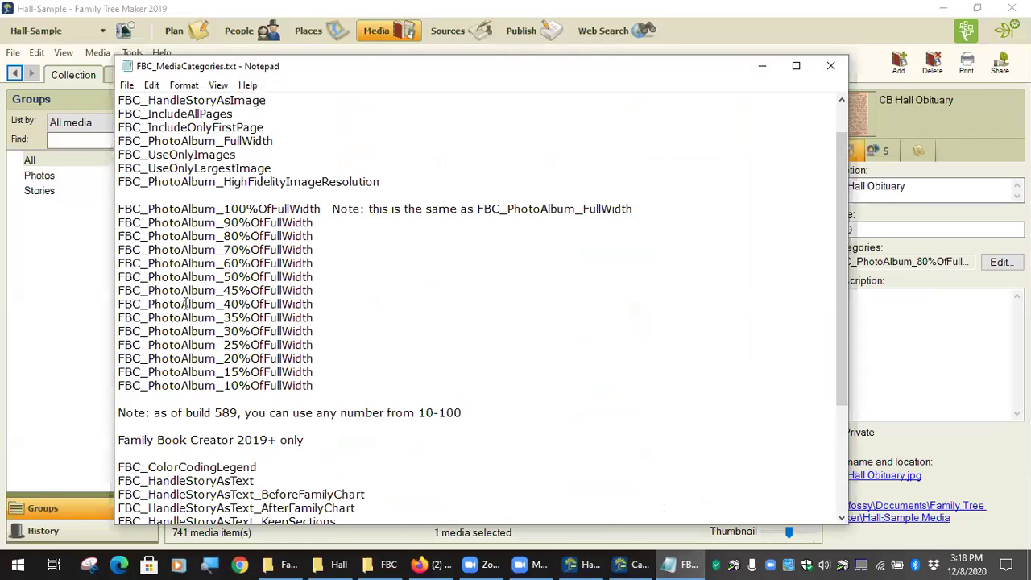
{"action": "left_click_drag", "start_coordinate": [320, 263], "coordinate": [125, 258]}
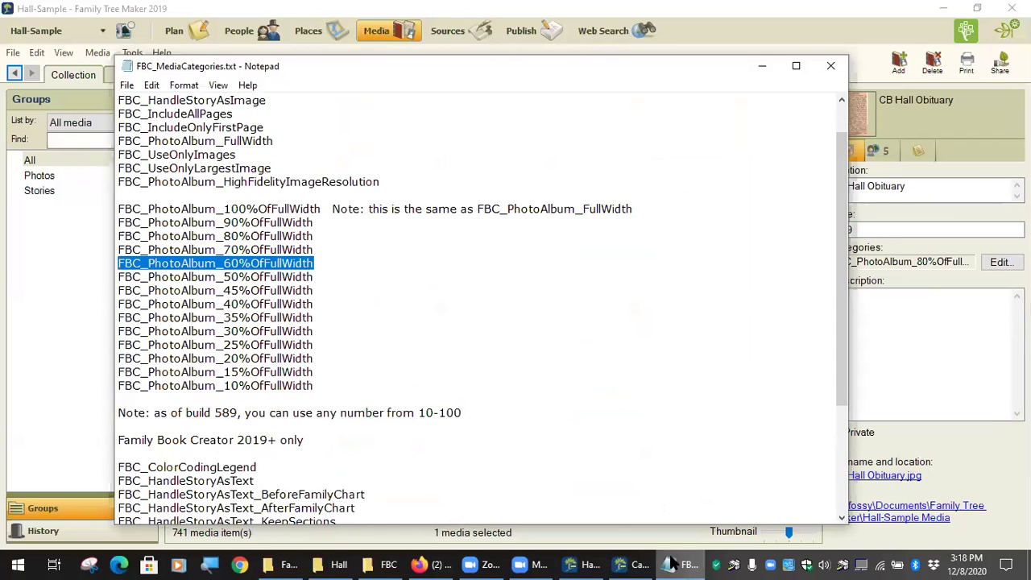
{"action": "left_click", "coordinate": [634, 564]}
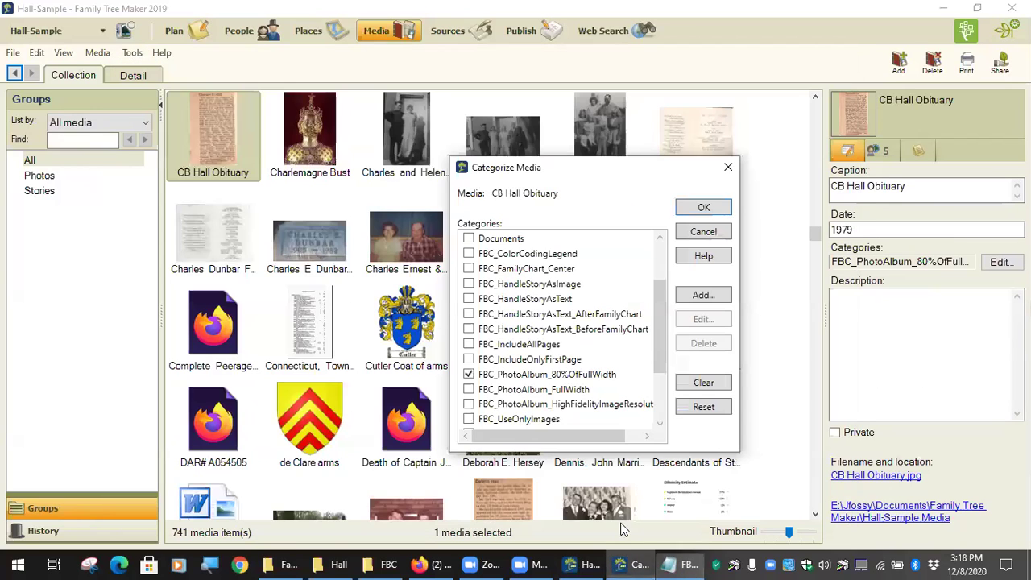
{"action": "left_click", "coordinate": [706, 298]}
{"action": "type", "text": "FBC_PhotoAlbum_60%OfFullWidth"}
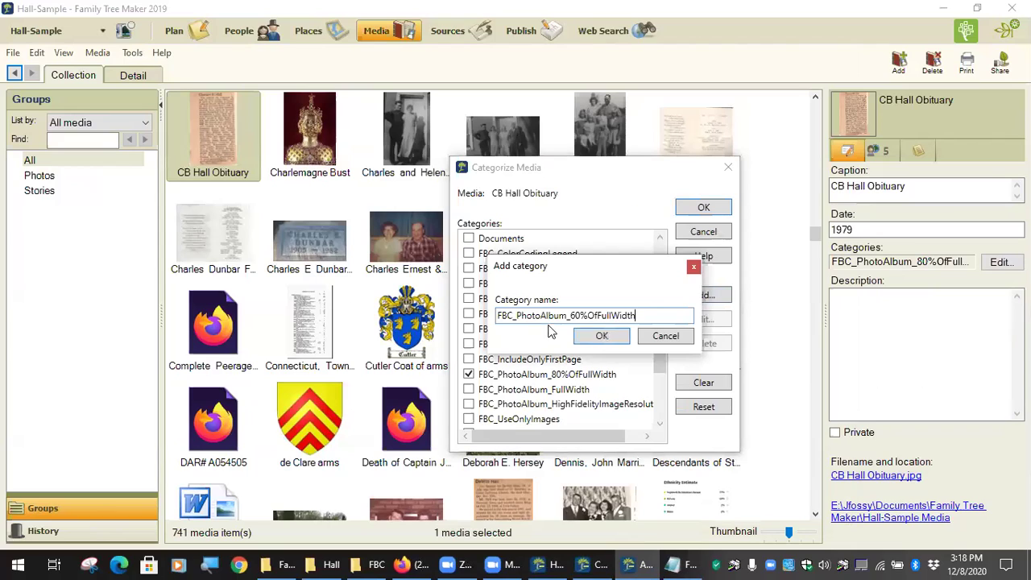
{"action": "right_click", "coordinate": [654, 314]}
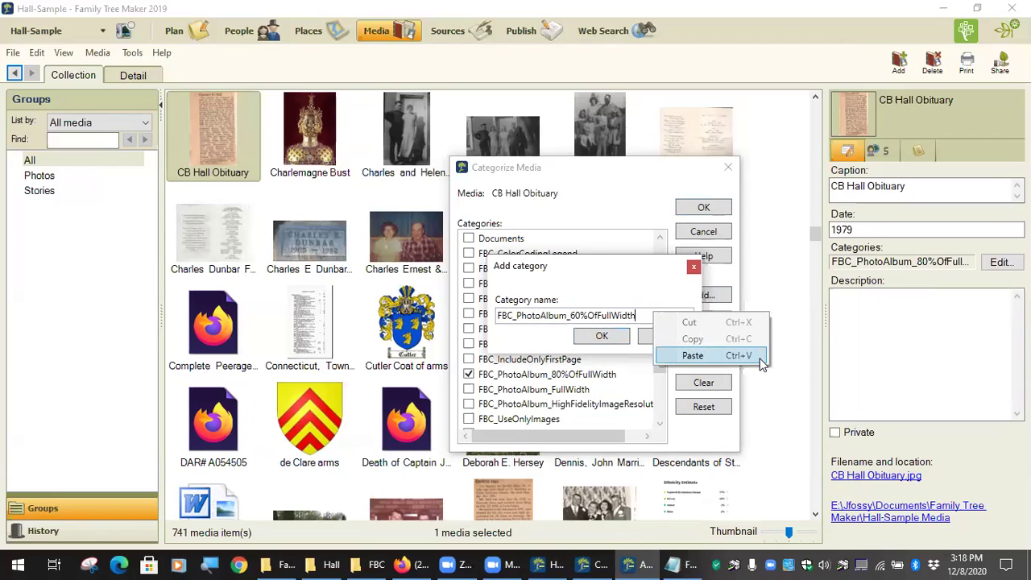
{"action": "left_click", "coordinate": [600, 334]}
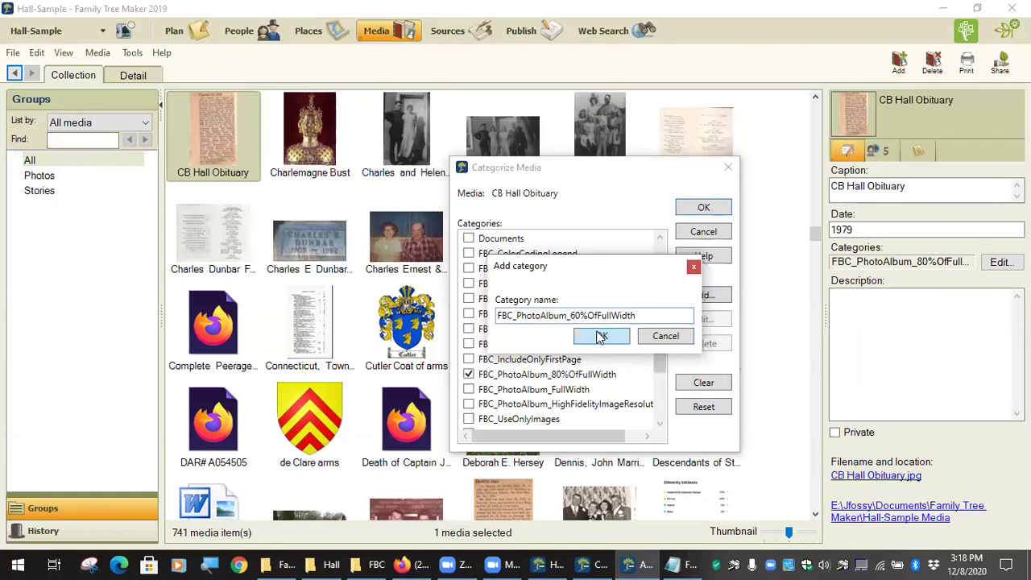
{"action": "left_click", "coordinate": [601, 336]}
Look through the category list for the added entry and the other FBC categories, and cancel the obituary's categorization.
{"action": "scroll", "coordinate": [613, 347], "scroll_direction": "down", "scroll_amount": 3}
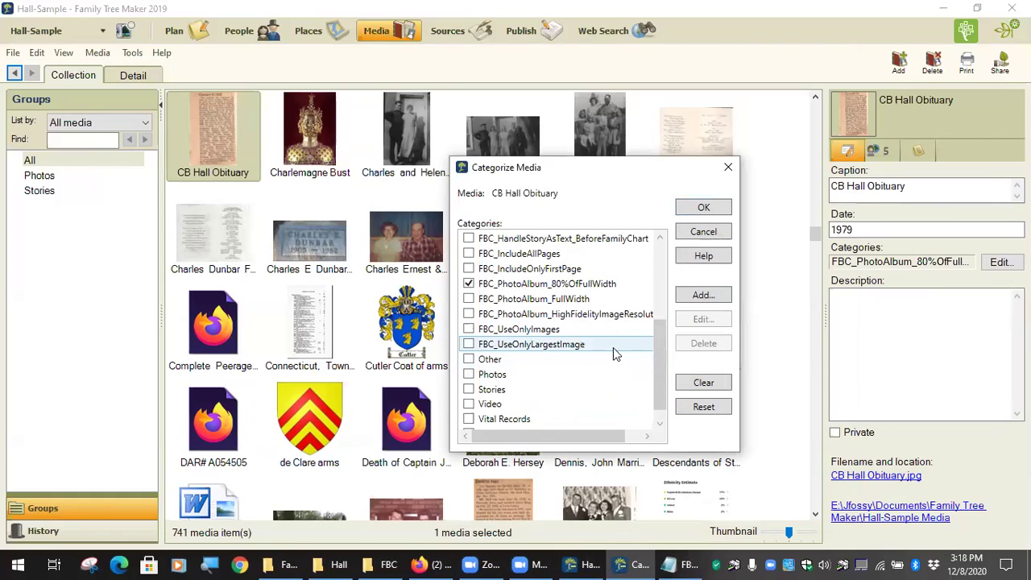
{"action": "scroll", "coordinate": [613, 347], "scroll_direction": "down", "scroll_amount": 1}
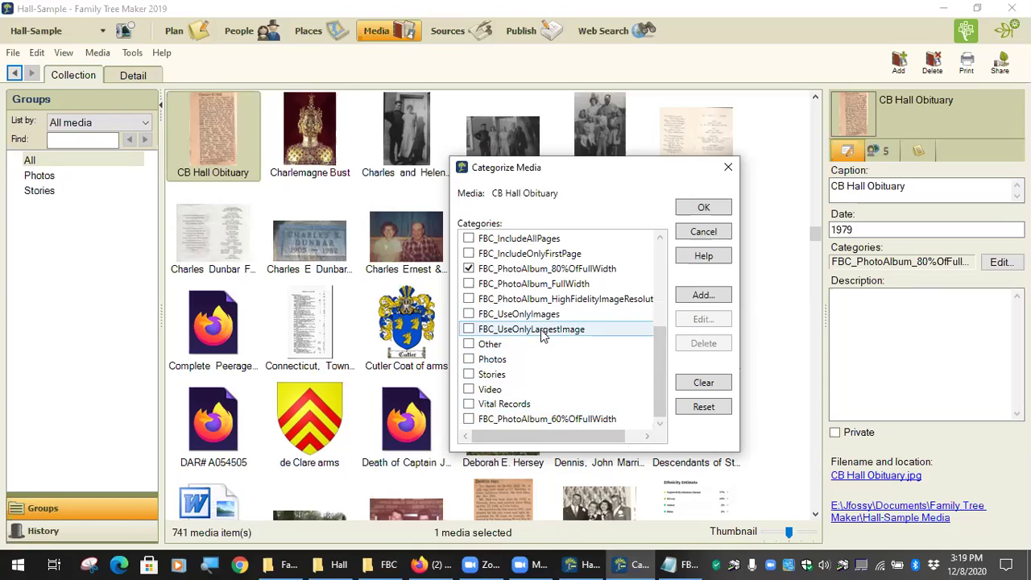
{"action": "scroll", "coordinate": [520, 332], "scroll_direction": "up", "scroll_amount": 4}
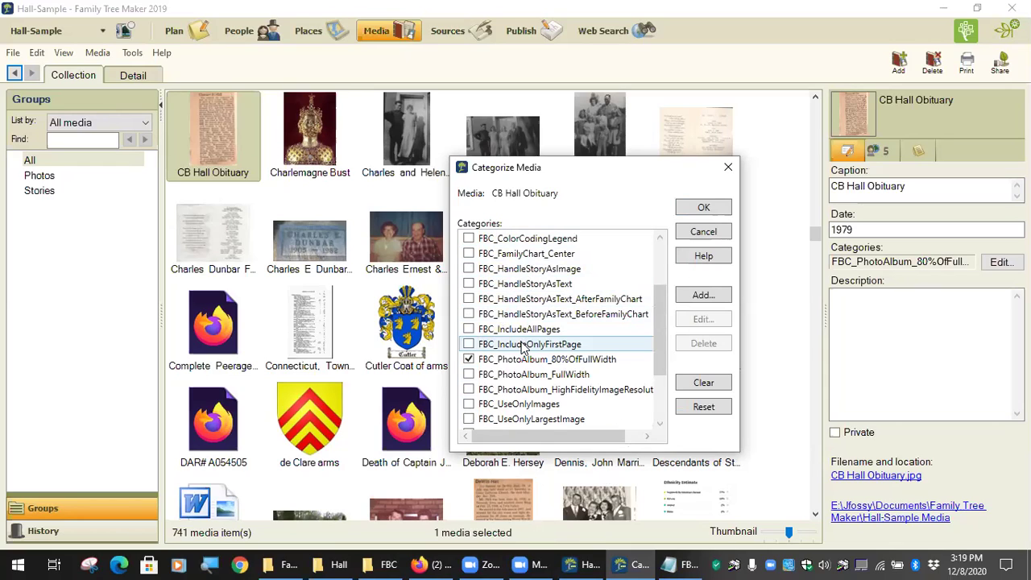
{"action": "left_click", "coordinate": [704, 232]}
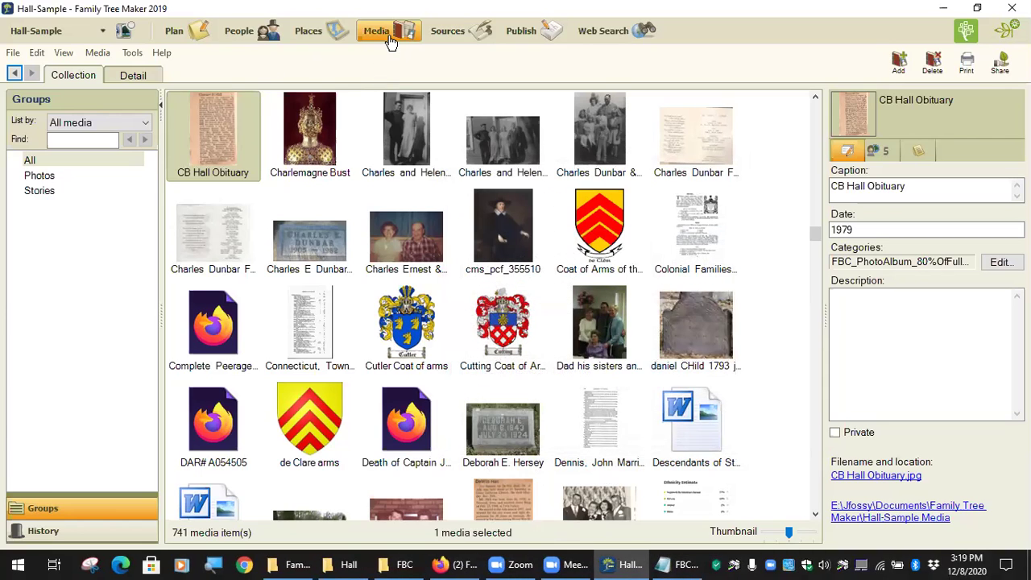
Reopen the selected obituary's media categorization, begin adding a new category, and cancel the entry and the categorization.
{"action": "left_click", "coordinate": [99, 52]}
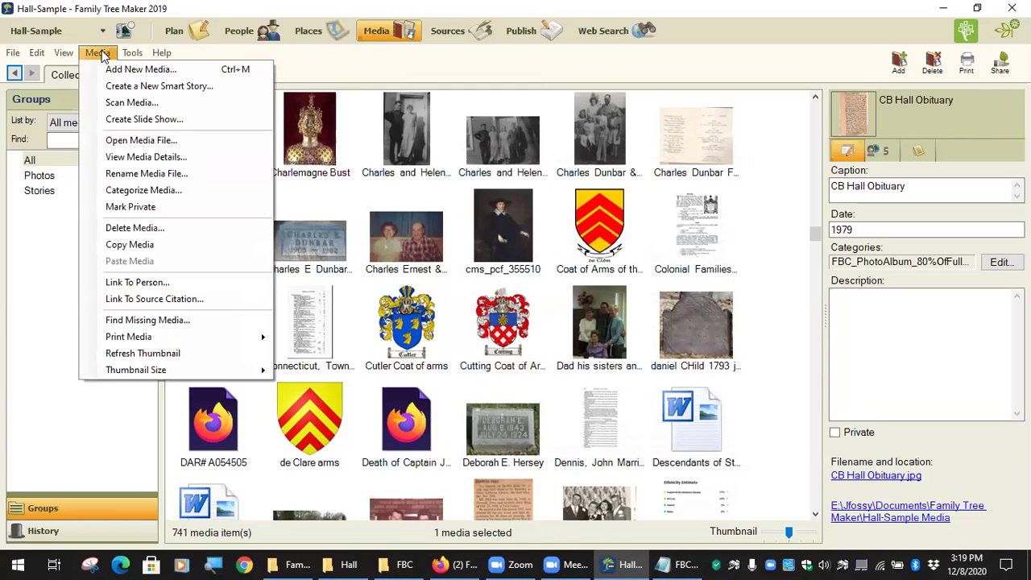
{"action": "left_click", "coordinate": [144, 191]}
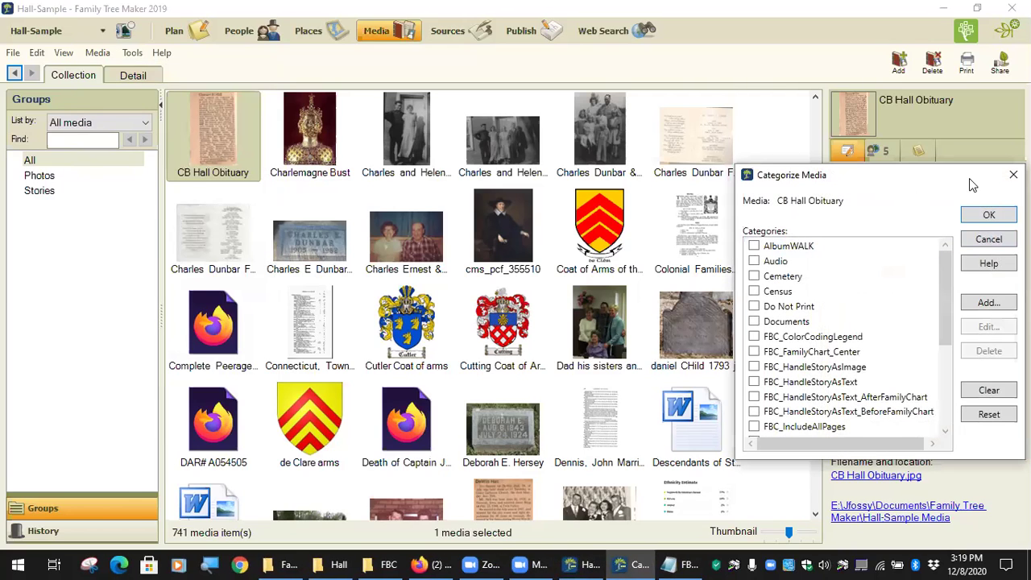
{"action": "left_click_drag", "start_coordinate": [968, 181], "coordinate": [641, 151]}
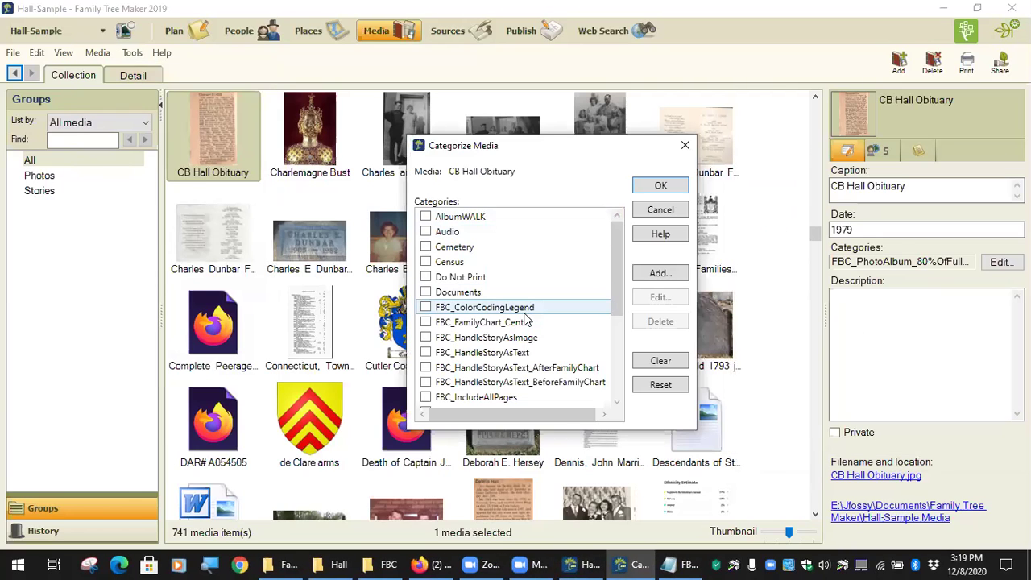
{"action": "scroll", "coordinate": [542, 312], "scroll_direction": "down", "scroll_amount": 3}
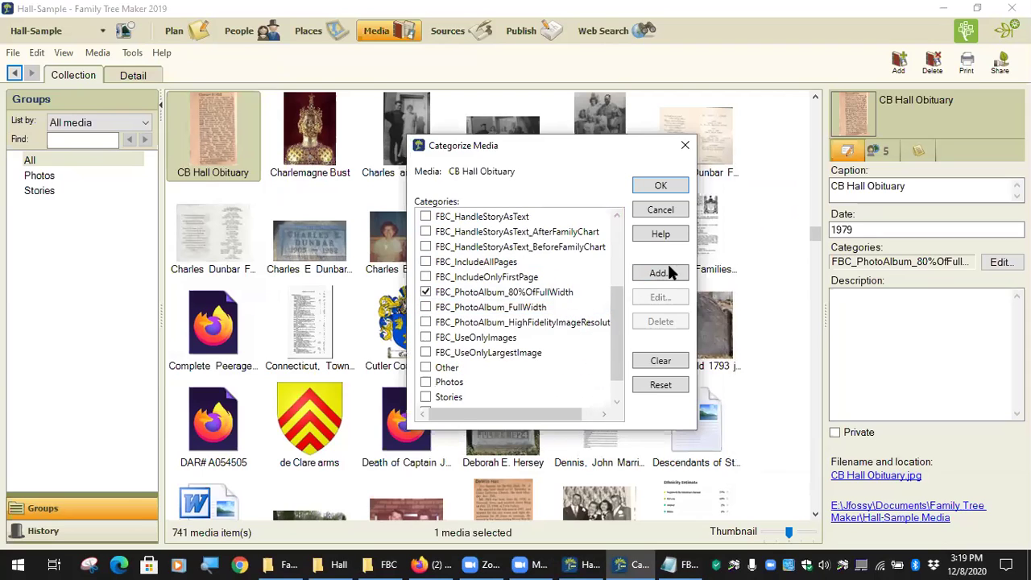
{"action": "left_click", "coordinate": [659, 273]}
{"action": "left_click", "coordinate": [622, 315]}
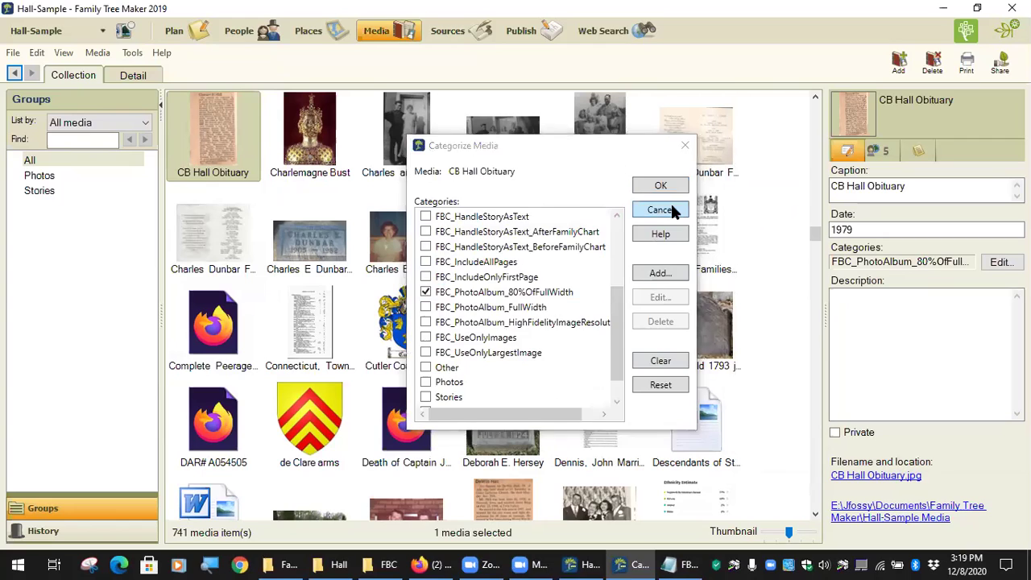
{"action": "left_click", "coordinate": [661, 210]}
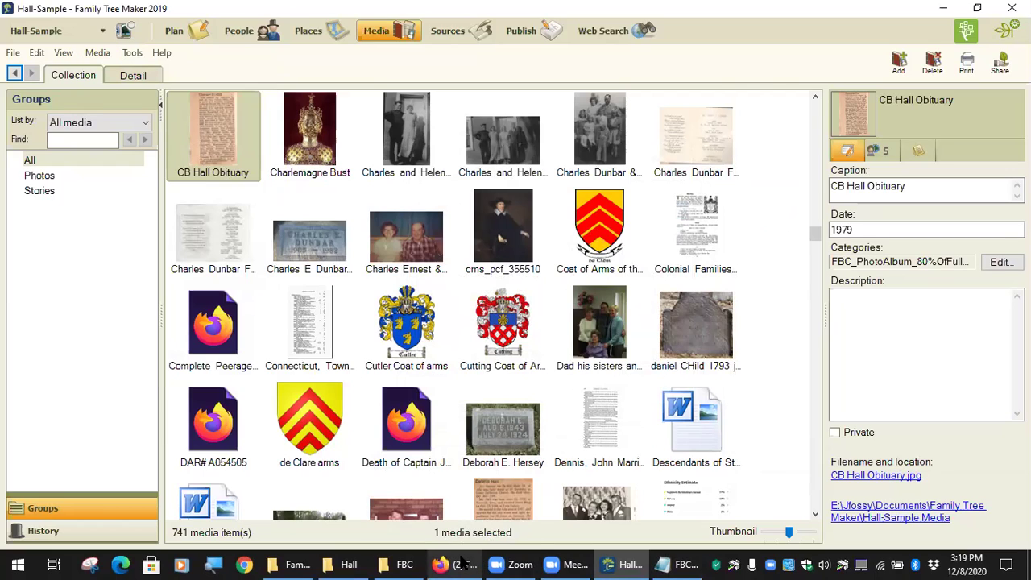
Switch to Firefox to view the Family Book Creator Users group's file list, and return to Family Tree Maker.
{"action": "mouse_move", "coordinate": [463, 562]}
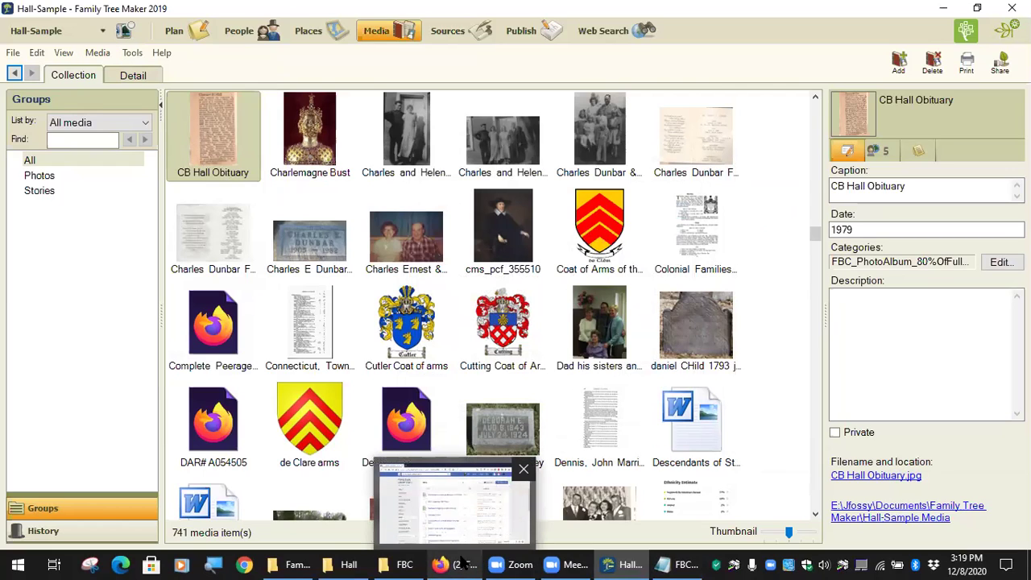
{"action": "left_click", "coordinate": [463, 561]}
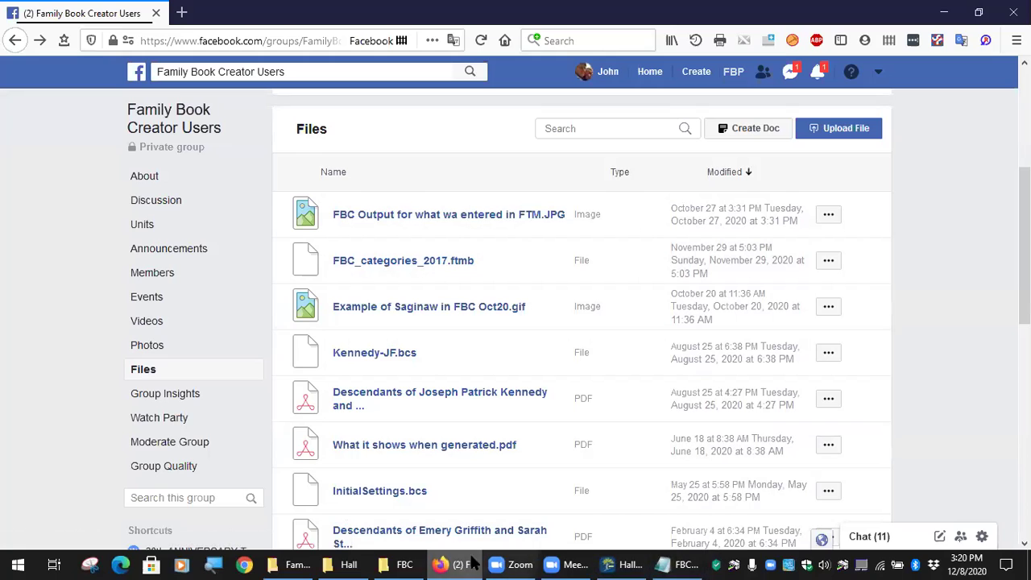
{"action": "left_click", "coordinate": [625, 564]}
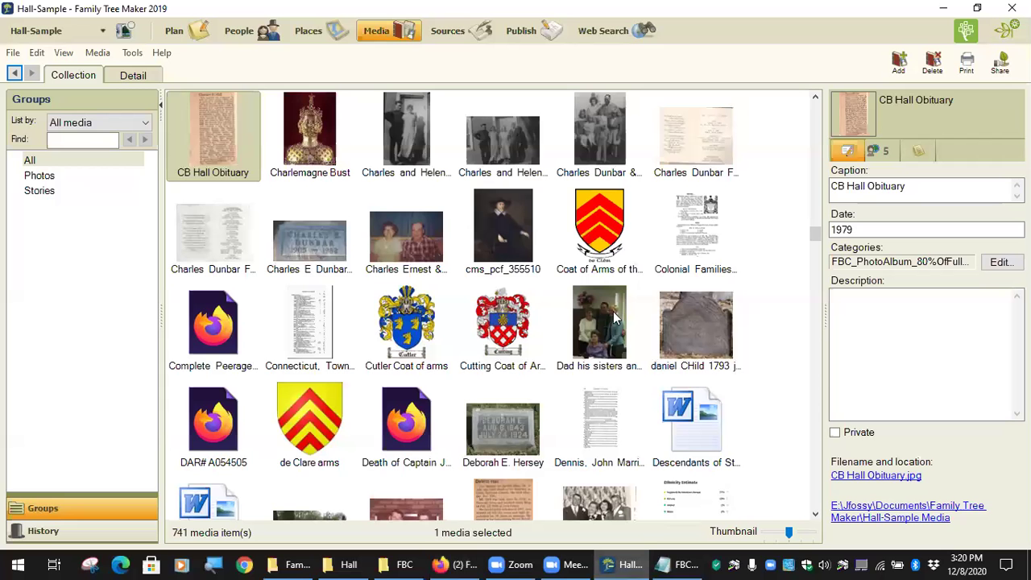
Restore the backup FBC_categories_2017.ftmb from the Family Tree Maker folder as the tree file FBC_categories_2017.ftm.
{"action": "left_click", "coordinate": [13, 52]}
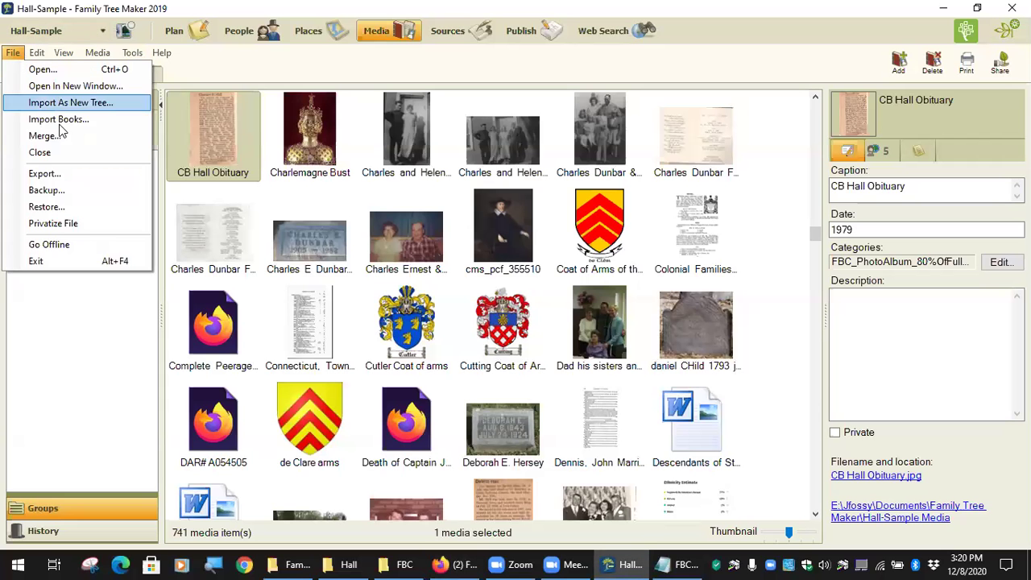
{"action": "left_click", "coordinate": [46, 209]}
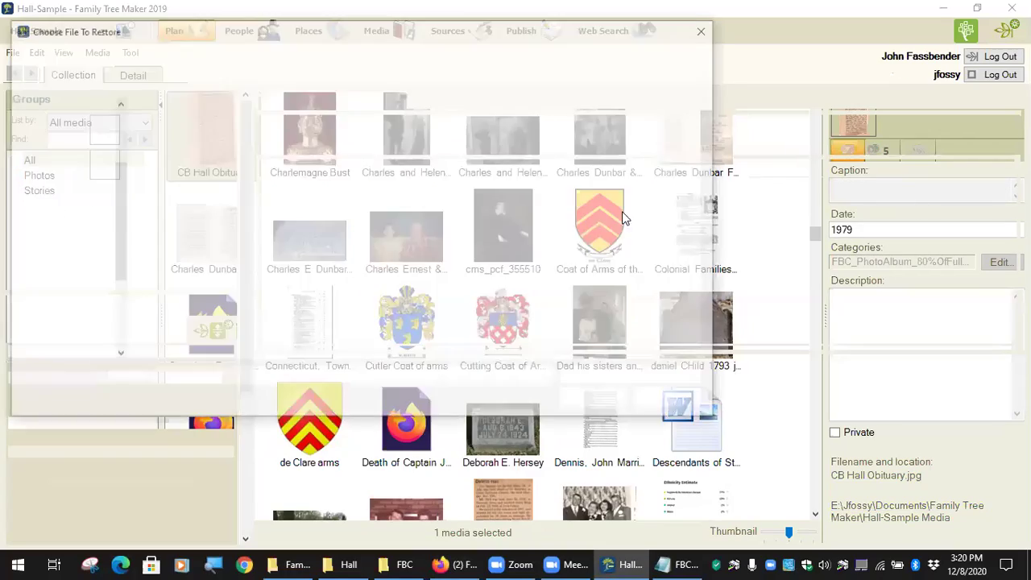
{"action": "scroll", "coordinate": [234, 262], "scroll_direction": "down", "scroll_amount": 20}
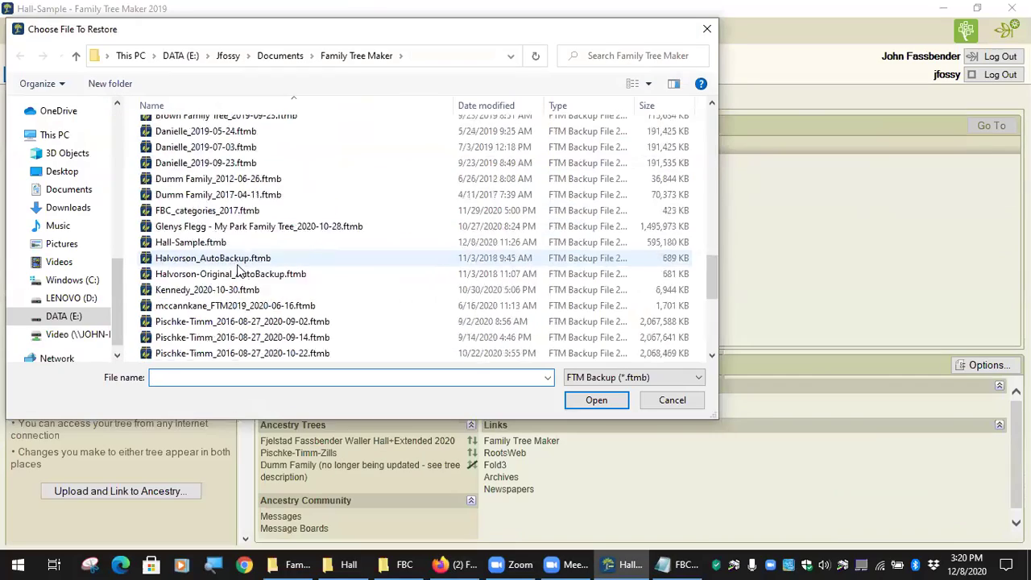
{"action": "scroll", "coordinate": [239, 272], "scroll_direction": "up", "scroll_amount": 5}
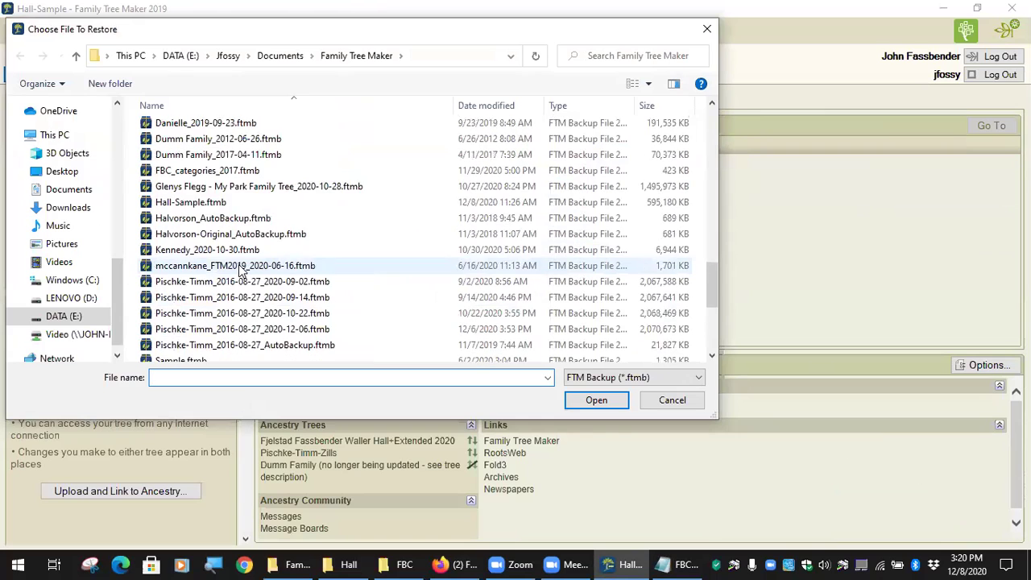
{"action": "left_click", "coordinate": [240, 172]}
{"action": "left_click", "coordinate": [596, 400]}
{"action": "left_click", "coordinate": [596, 401]}
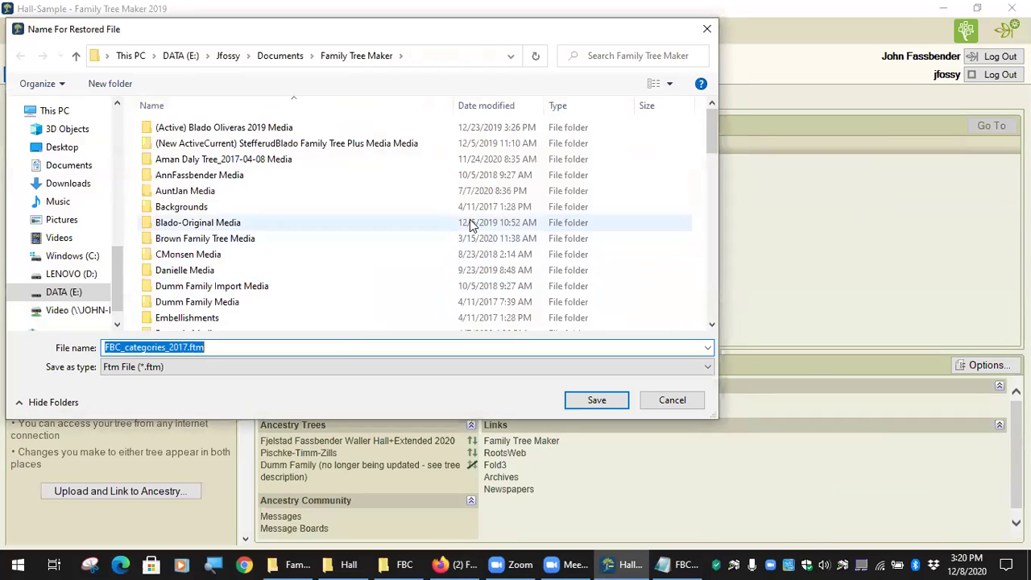
{"action": "left_click", "coordinate": [600, 398]}
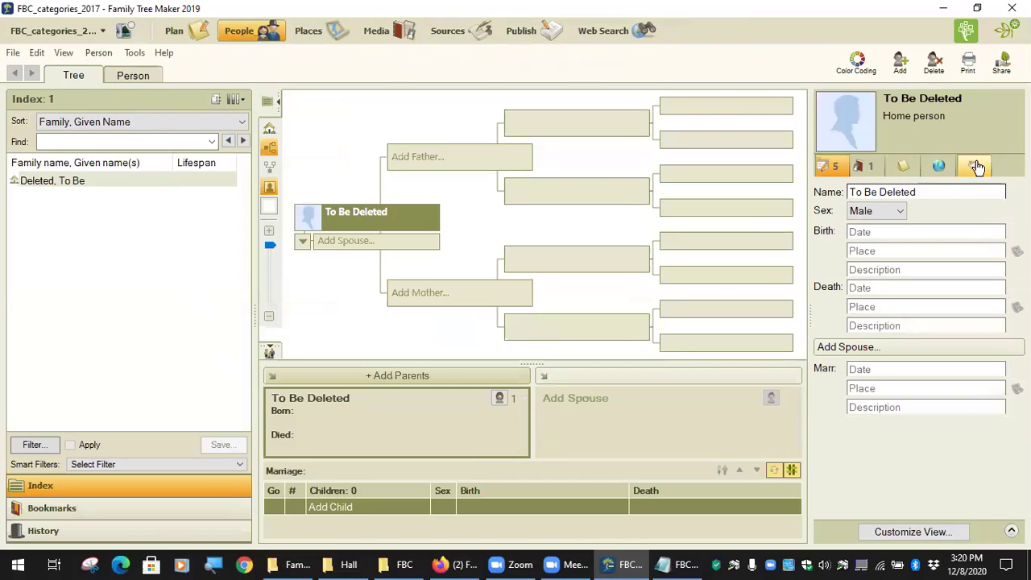
Examine the FBC_PrivacyProtection, FBC_HasFamilySection and Married Name facts of the "To Be Deleted" person.
{"action": "left_click", "coordinate": [131, 75]}
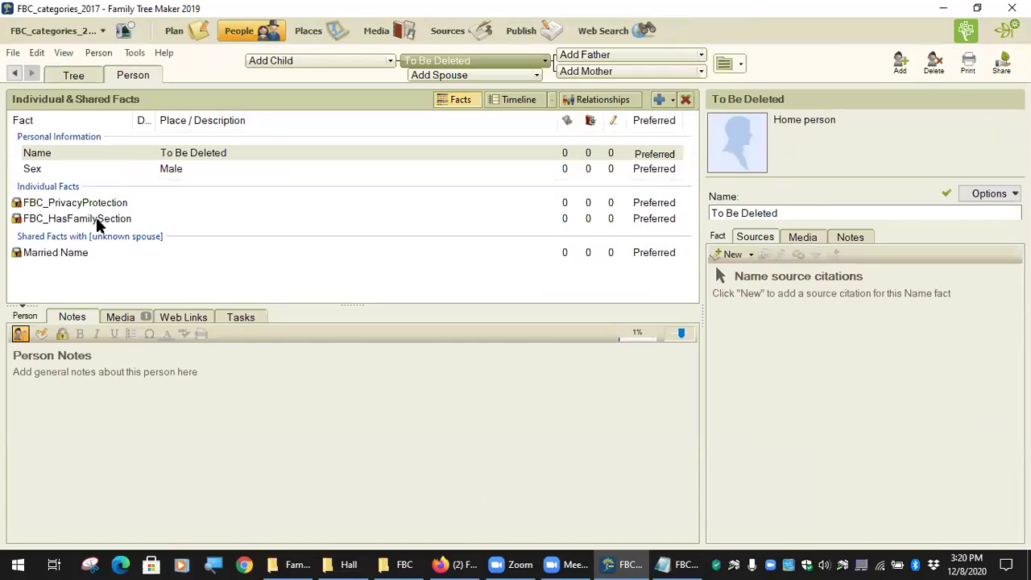
{"action": "left_click", "coordinate": [89, 208]}
{"action": "left_click", "coordinate": [85, 221]}
{"action": "left_click", "coordinate": [66, 254]}
{"action": "left_click", "coordinate": [86, 222]}
{"action": "left_click", "coordinate": [97, 204]}
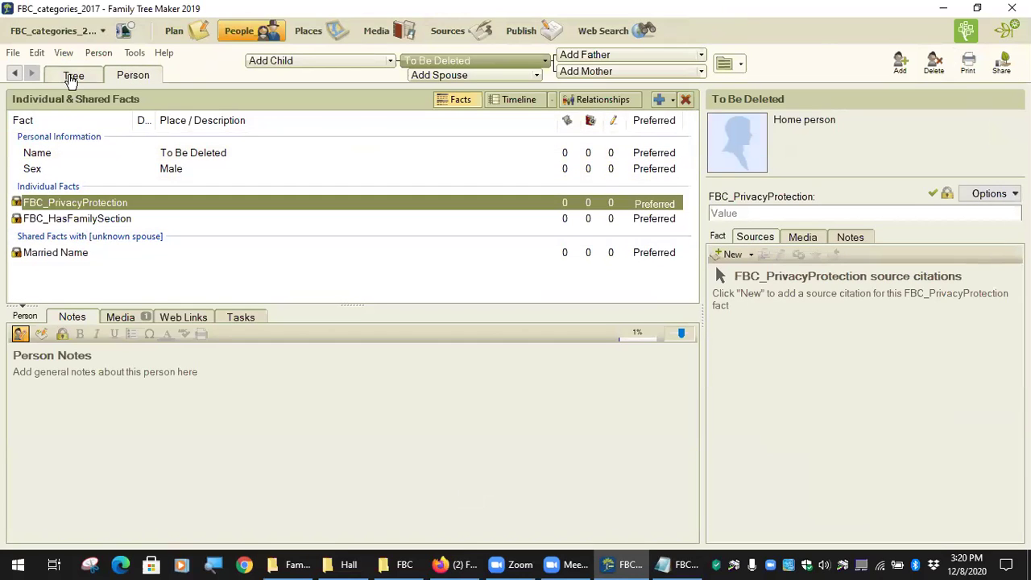
Open the home person's FBC_Dear Ancestor media item from the tree view and review the FBC categories assigned to it.
{"action": "left_click", "coordinate": [73, 75]}
{"action": "left_click", "coordinate": [860, 165]}
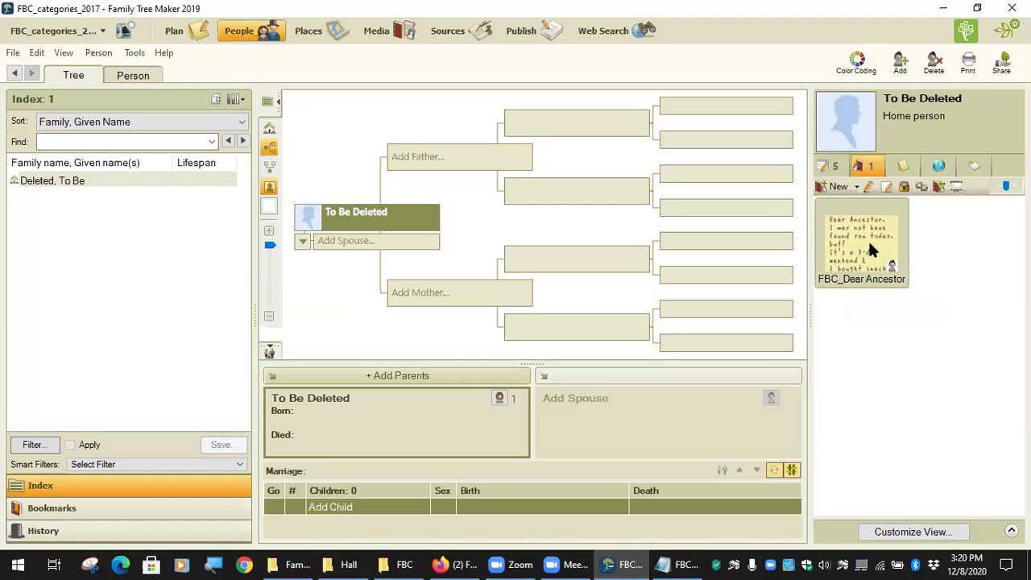
{"action": "double_click", "coordinate": [869, 243]}
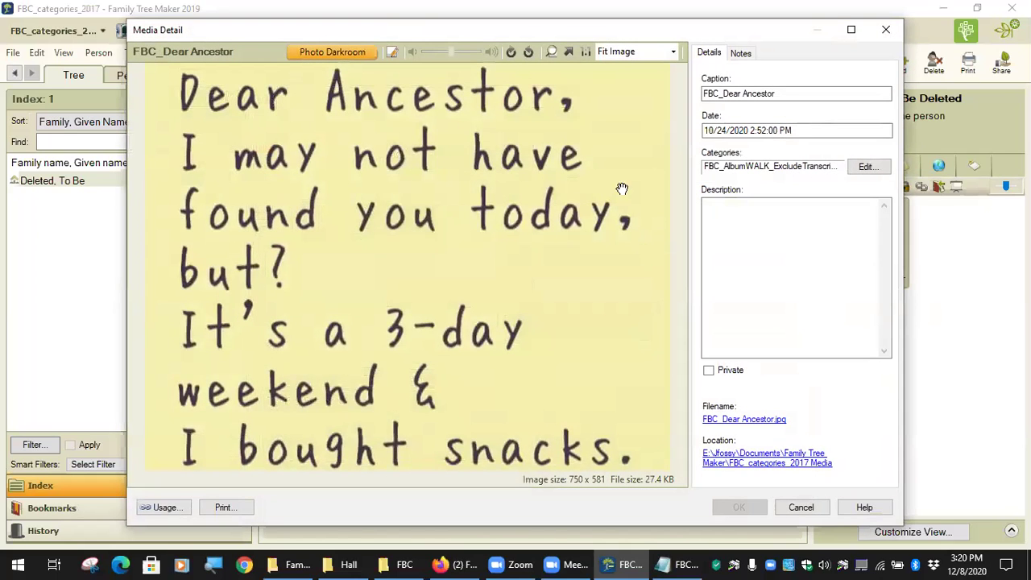
{"action": "left_click", "coordinate": [866, 169]}
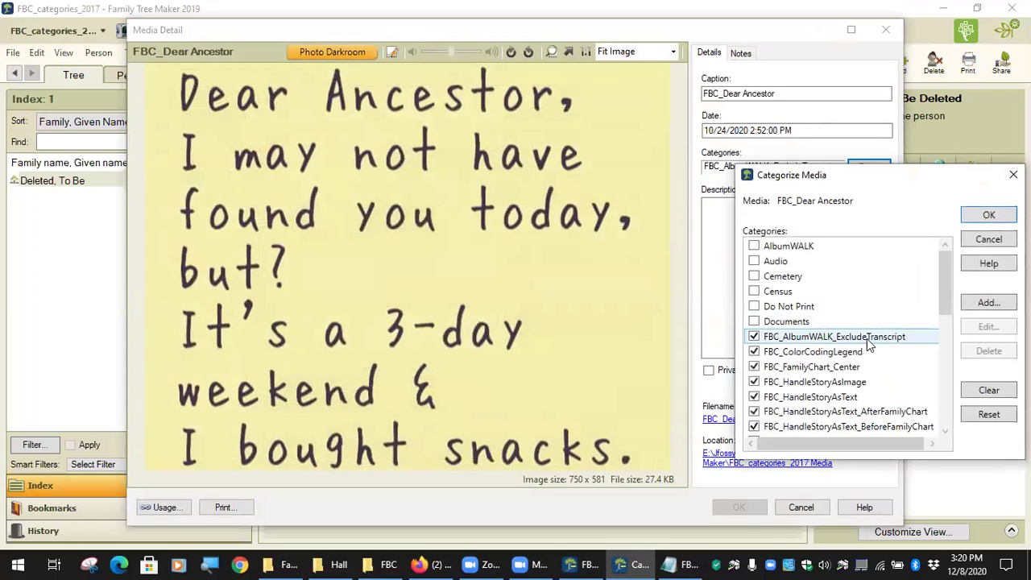
{"action": "scroll", "coordinate": [864, 354], "scroll_direction": "down", "scroll_amount": 3}
{"action": "scroll", "coordinate": [862, 358], "scroll_direction": "down", "scroll_amount": 5}
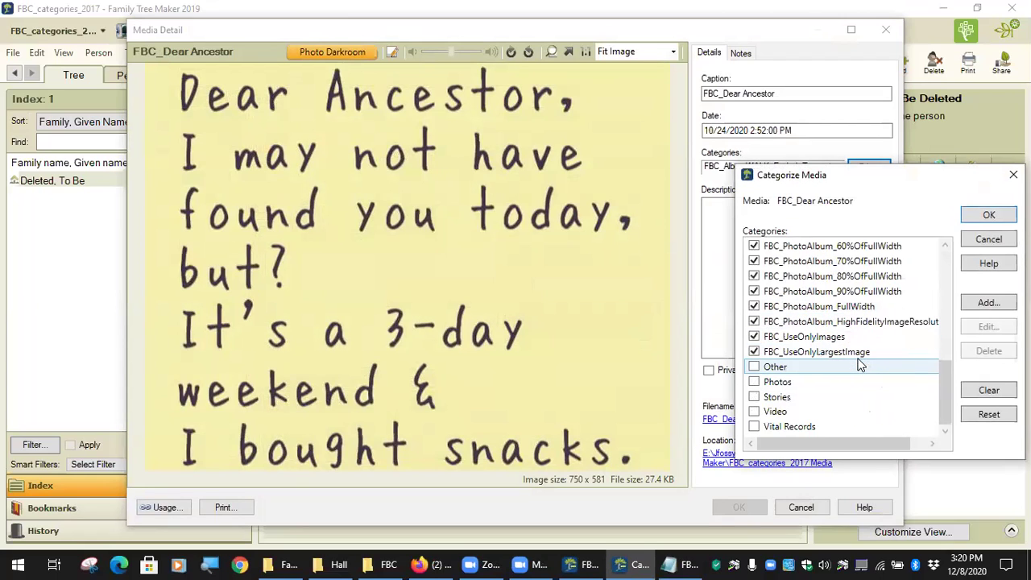
{"action": "scroll", "coordinate": [852, 425], "scroll_direction": "up", "scroll_amount": 3}
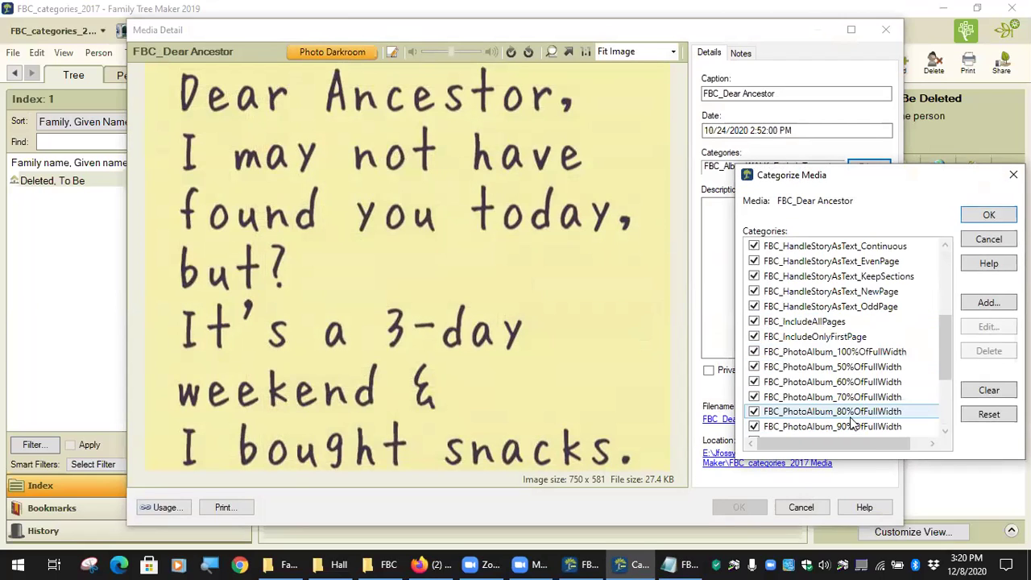
Close the FBC_Dear Ancestor category list and media details, and switch to the Hall-Sample tree.
{"action": "scroll", "coordinate": [852, 425], "scroll_direction": "up", "scroll_amount": 4}
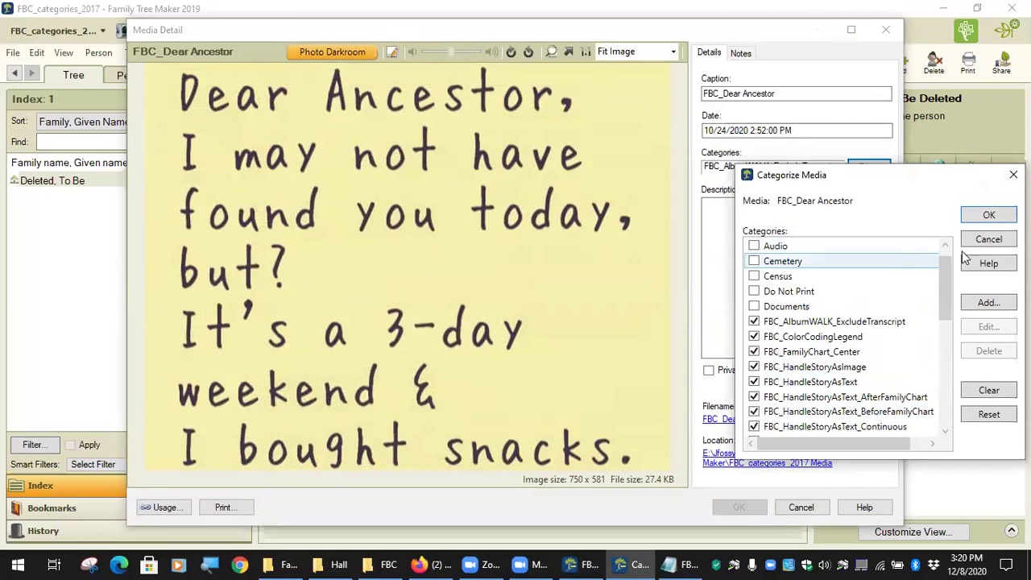
{"action": "left_click", "coordinate": [990, 215]}
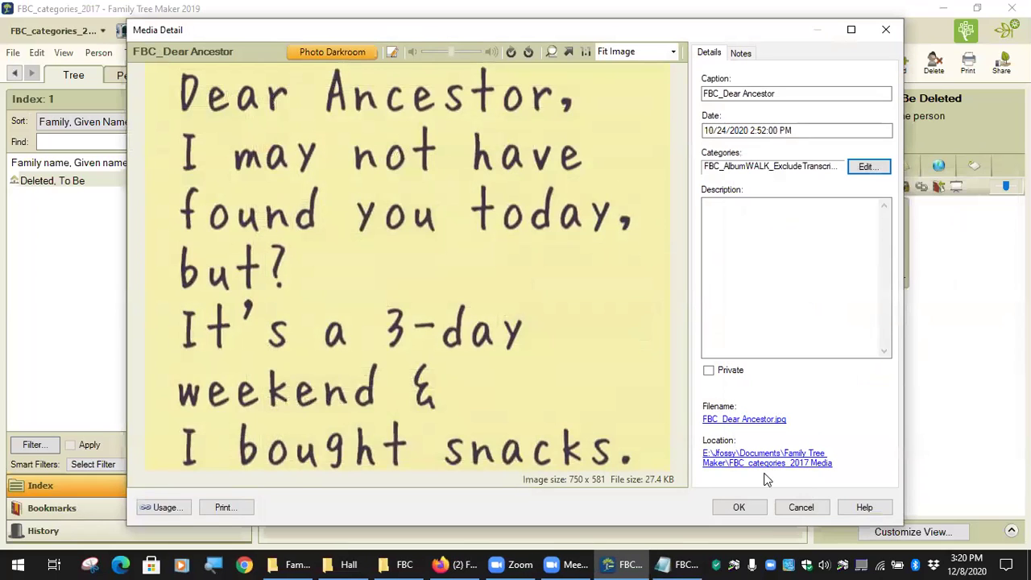
{"action": "left_click", "coordinate": [800, 506]}
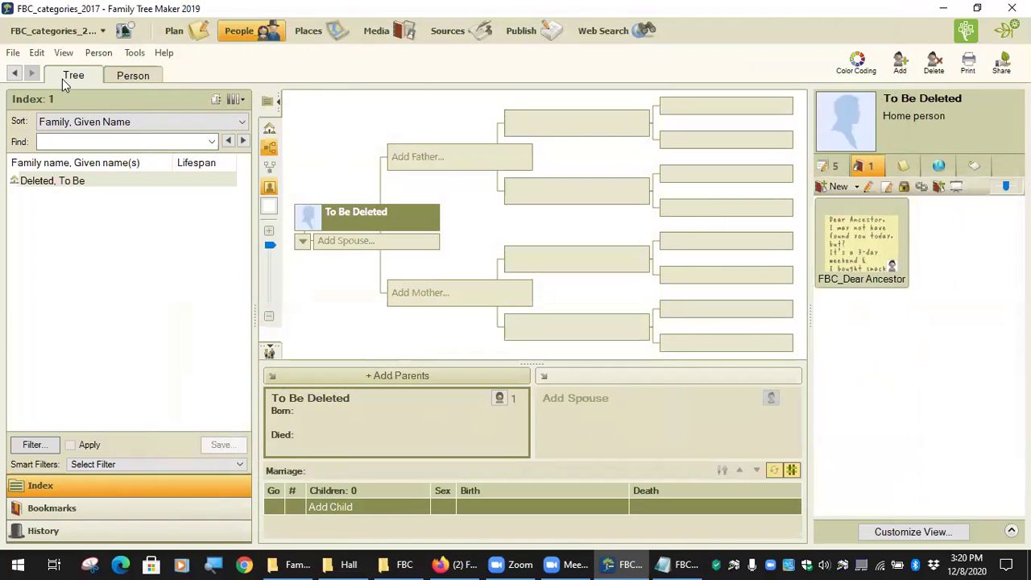
{"action": "left_click", "coordinate": [98, 31]}
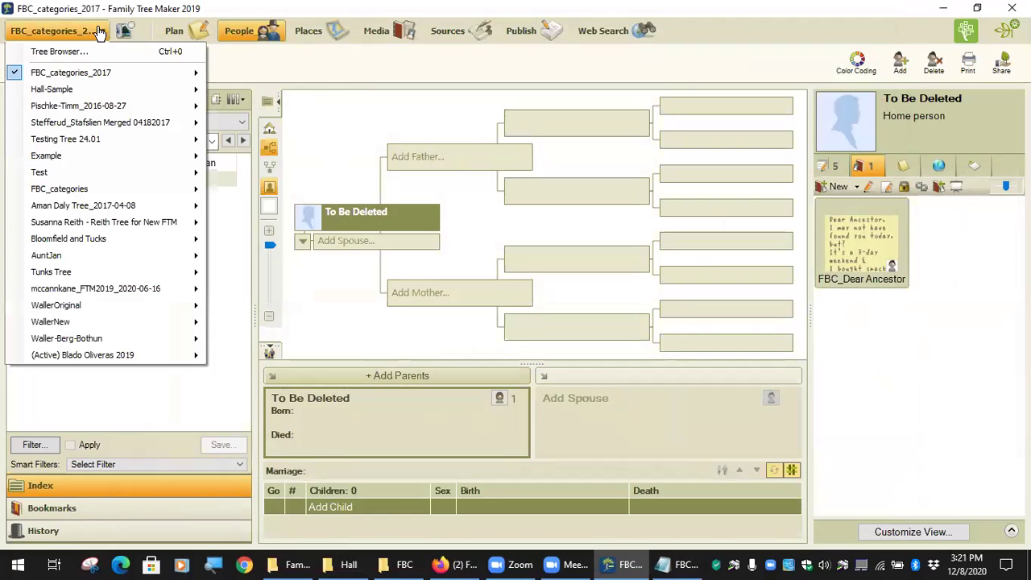
{"action": "mouse_move", "coordinate": [69, 87]}
{"action": "left_click", "coordinate": [263, 90]}
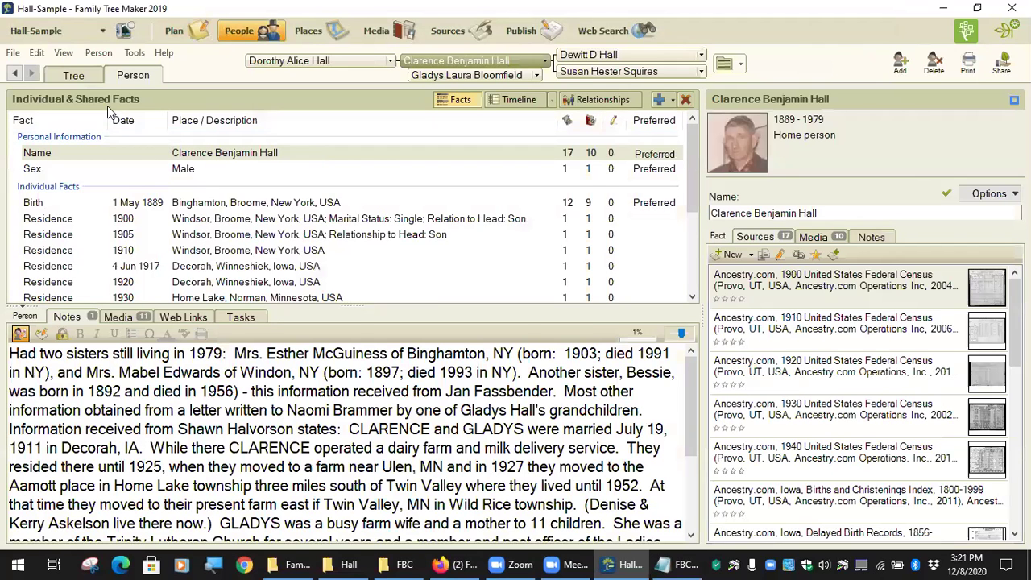
Merge FBC_categories_2017.ftm into the Hall-Sample tree, including all individuals from the import file and merging matching individuals.
{"action": "left_click", "coordinate": [13, 53]}
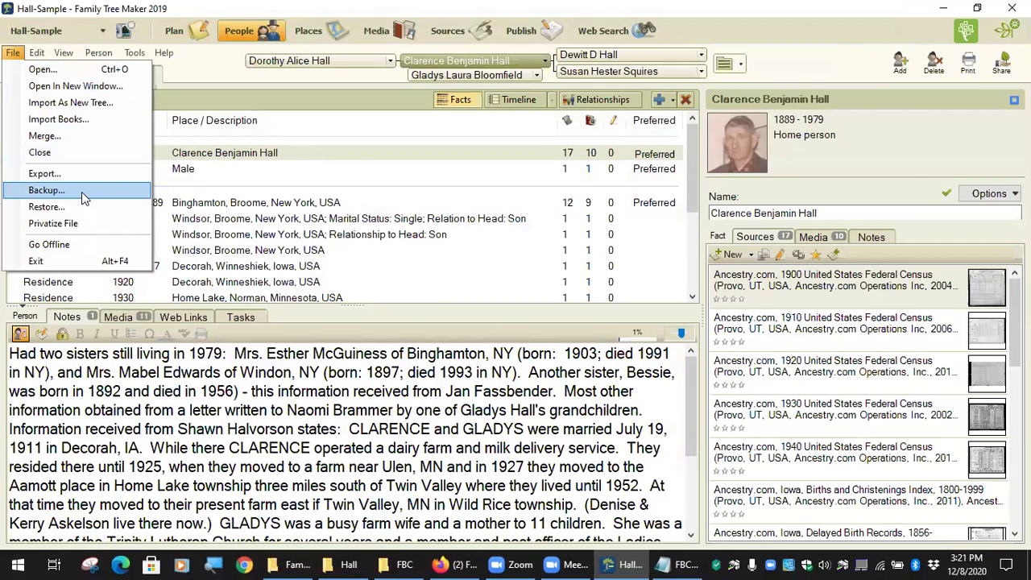
{"action": "left_click", "coordinate": [88, 133]}
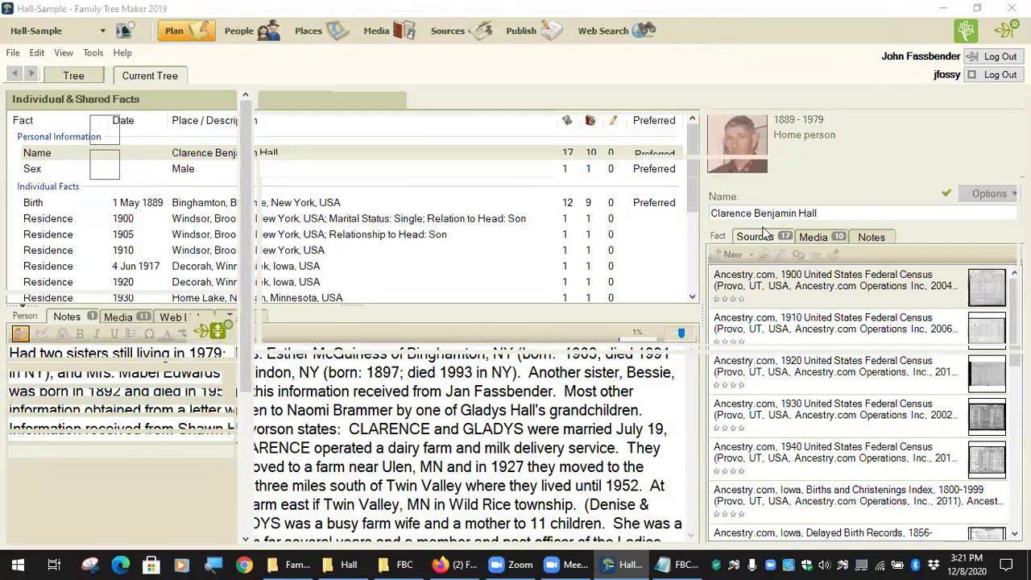
{"action": "left_click", "coordinate": [634, 302]}
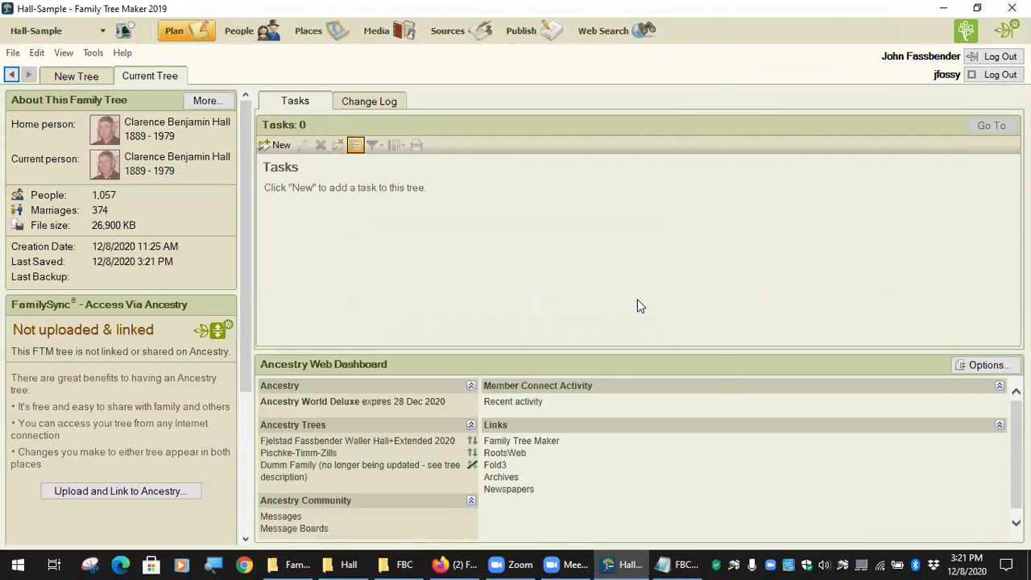
{"action": "scroll", "coordinate": [278, 215], "scroll_direction": "down", "scroll_amount": 12}
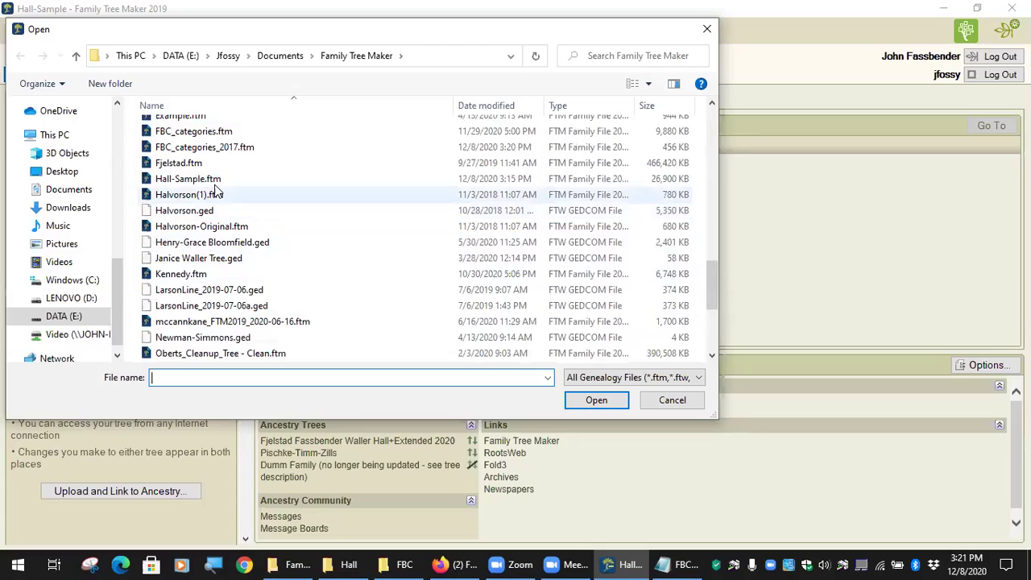
{"action": "left_click", "coordinate": [216, 147]}
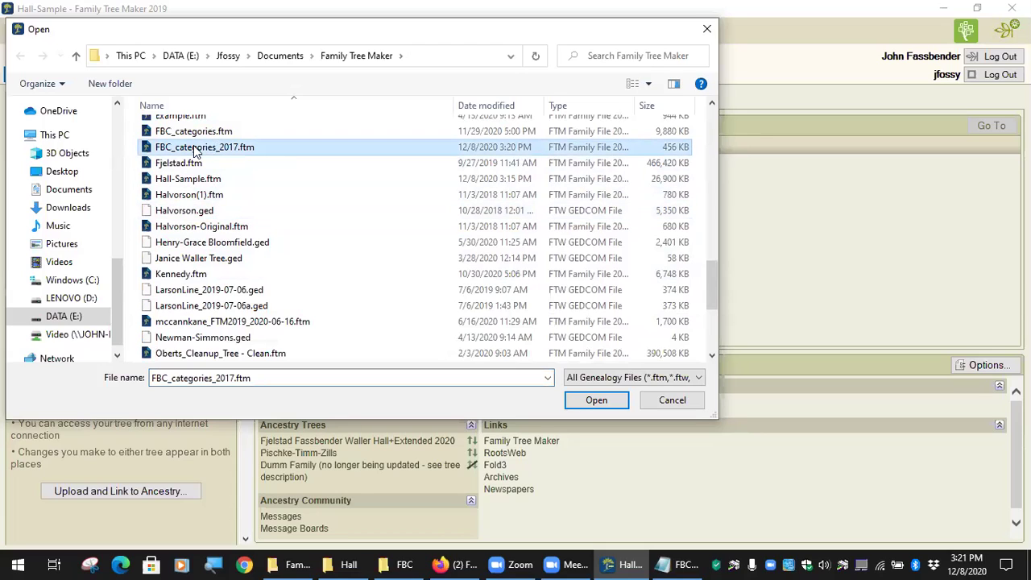
{"action": "left_click", "coordinate": [595, 401]}
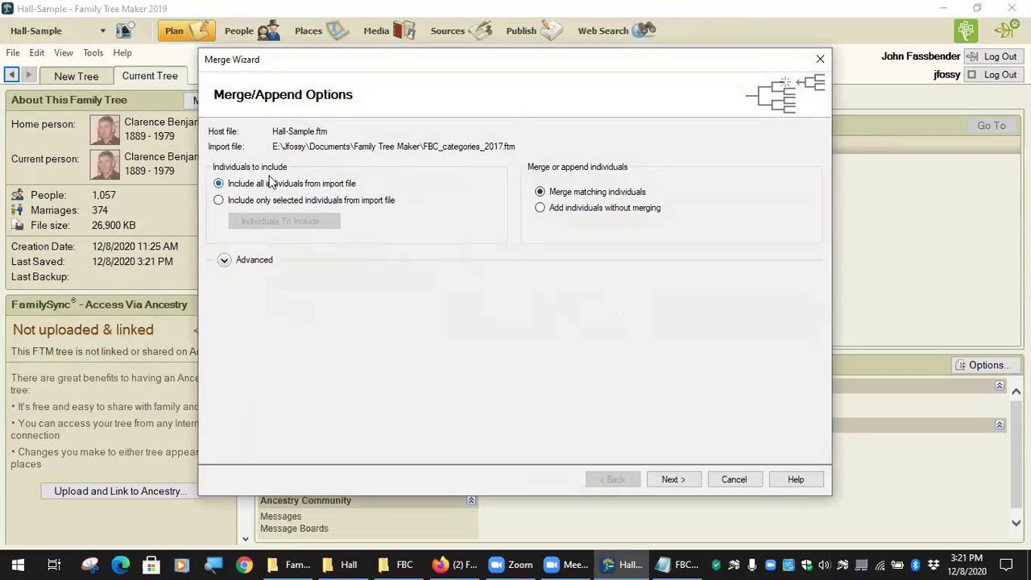
{"action": "left_click", "coordinate": [674, 479]}
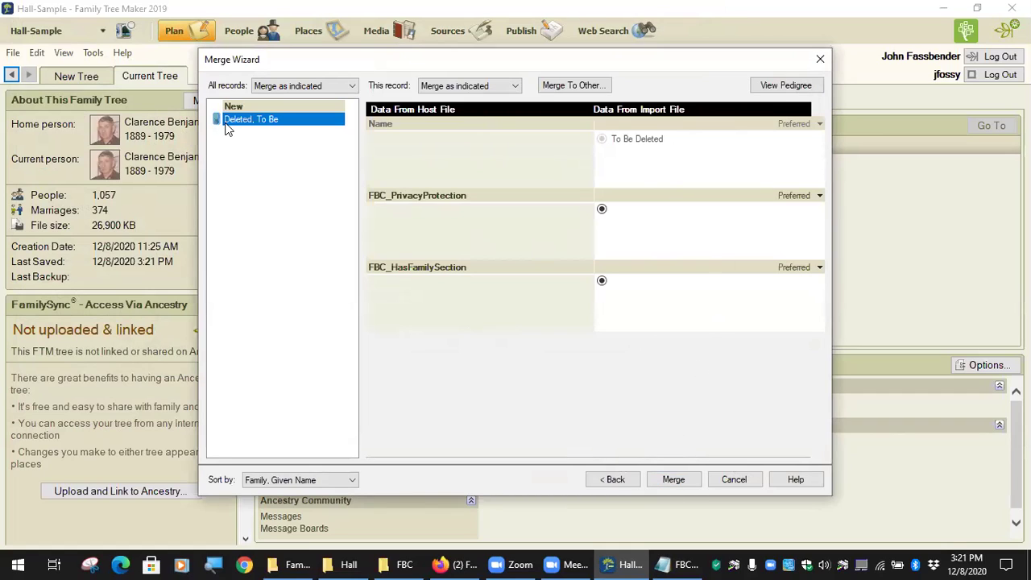
{"action": "left_click", "coordinate": [673, 480]}
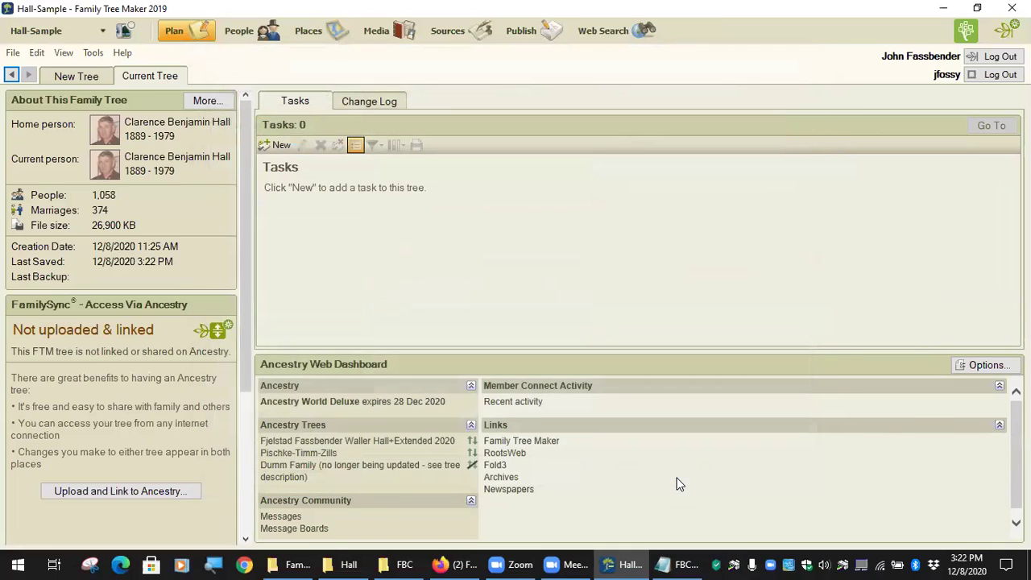
Find the imported "To Be Deleted" person in the Hall-Sample people index by searching for "dele".
{"action": "left_click", "coordinate": [172, 125]}
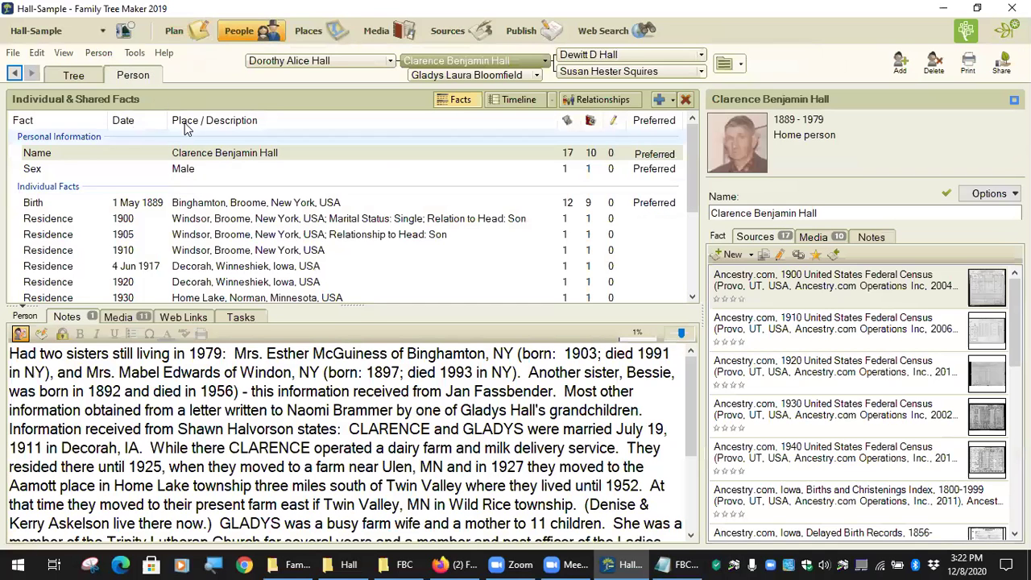
{"action": "left_click", "coordinate": [72, 75]}
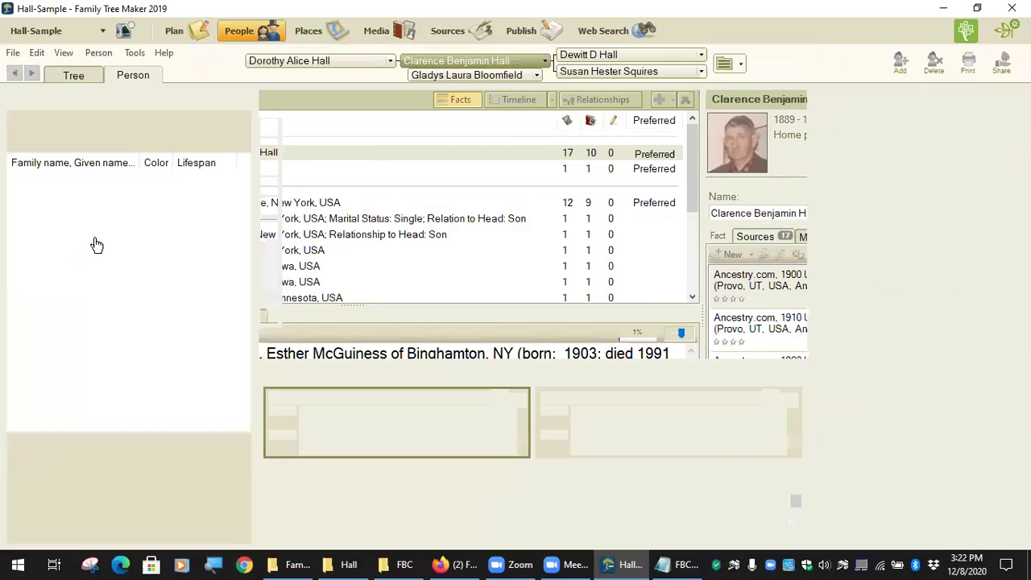
{"action": "mouse_move", "coordinate": [244, 287]}
{"action": "left_mouse_down"}
{"action": "mouse_move", "coordinate": [268, 280]}
{"action": "mouse_move", "coordinate": [246, 274]}
{"action": "left_mouse_up"}
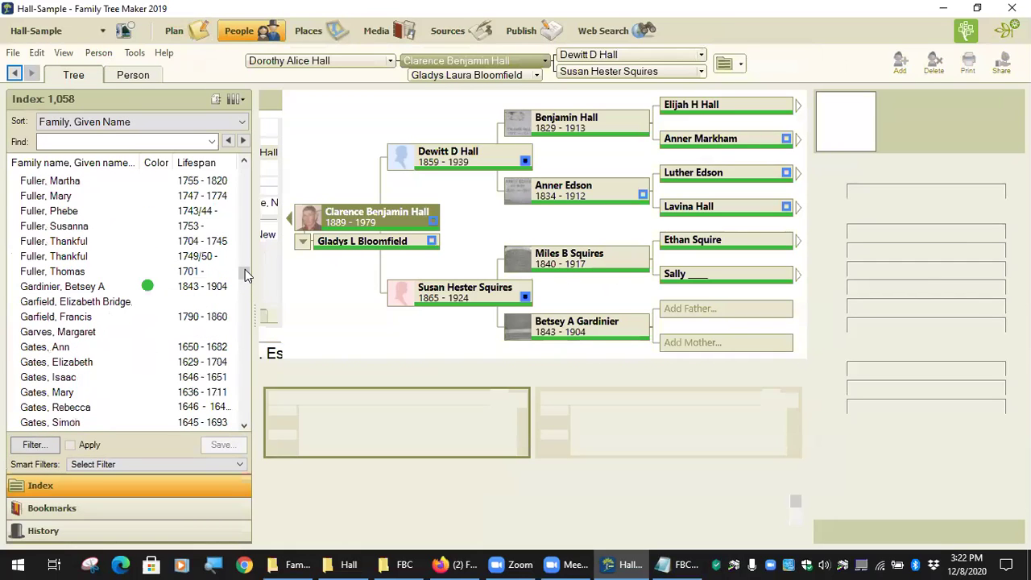
{"action": "left_click_drag", "start_coordinate": [232, 171], "coordinate": [252, 162]}
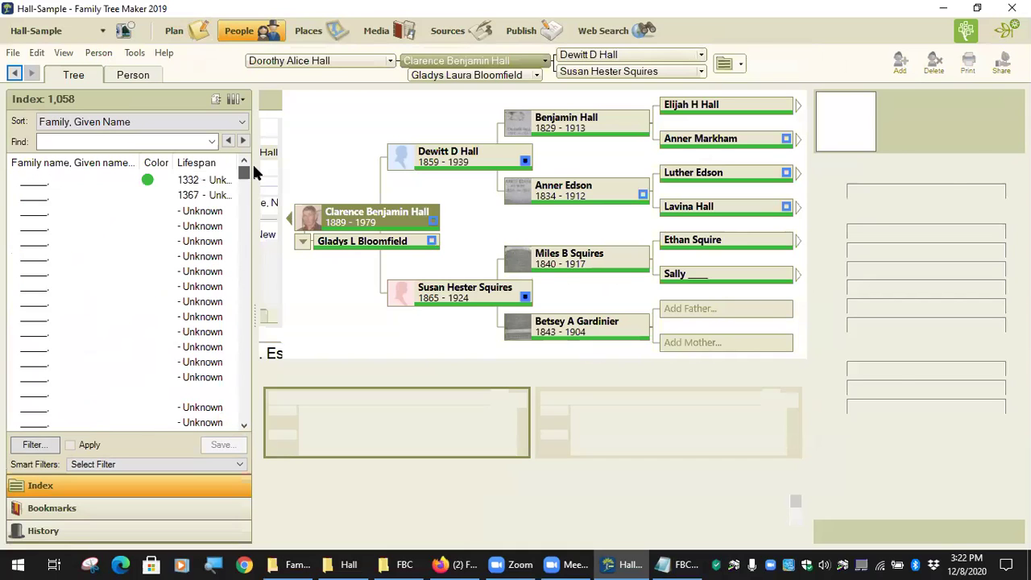
{"action": "left_click", "coordinate": [112, 141]}
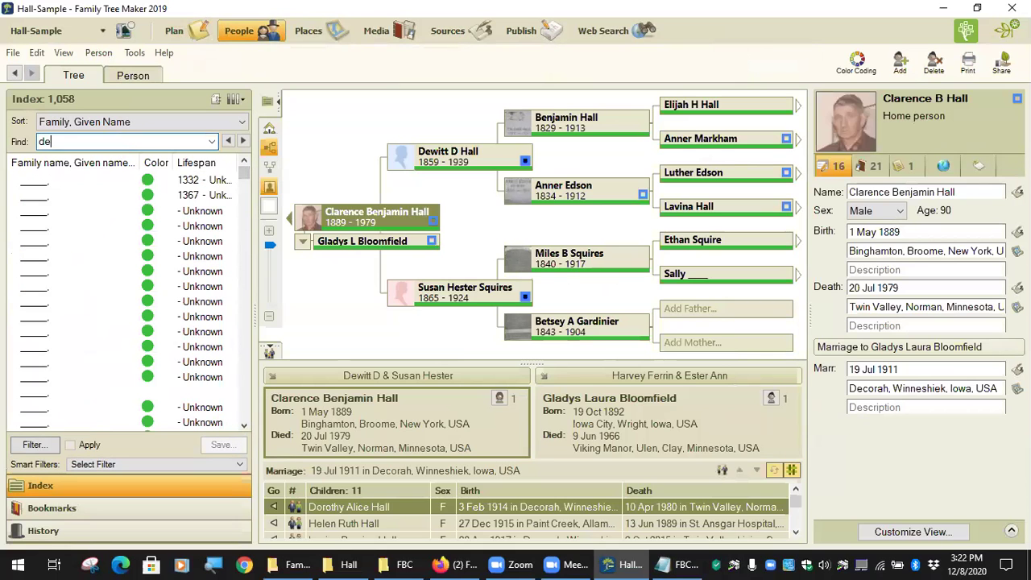
{"action": "left_click", "coordinate": [137, 257]}
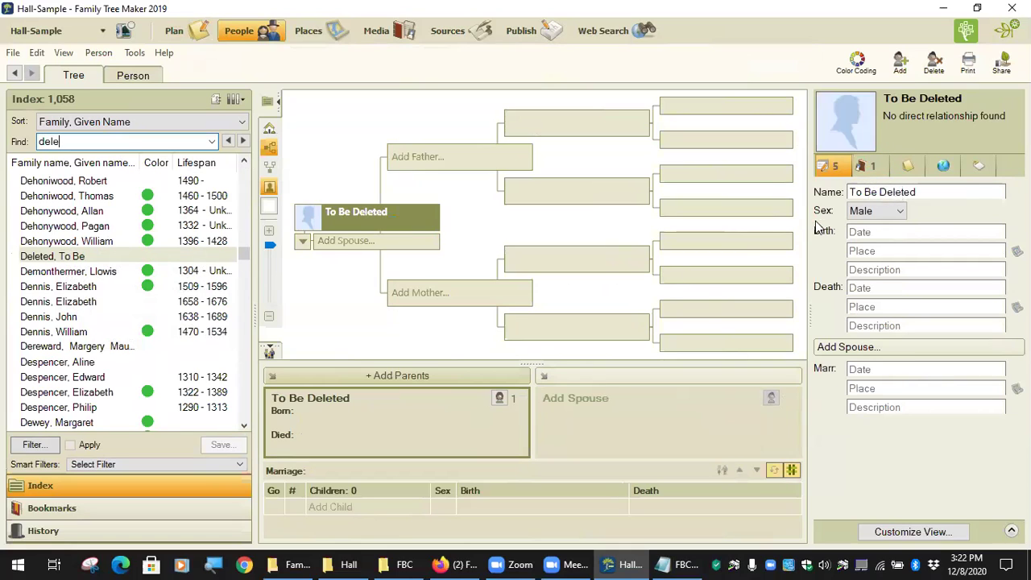
Review the categories assigned to the "To Be Deleted" person's FBC_Dear Ancestor media item, and close its details without saving changes.
{"action": "left_click", "coordinate": [870, 177]}
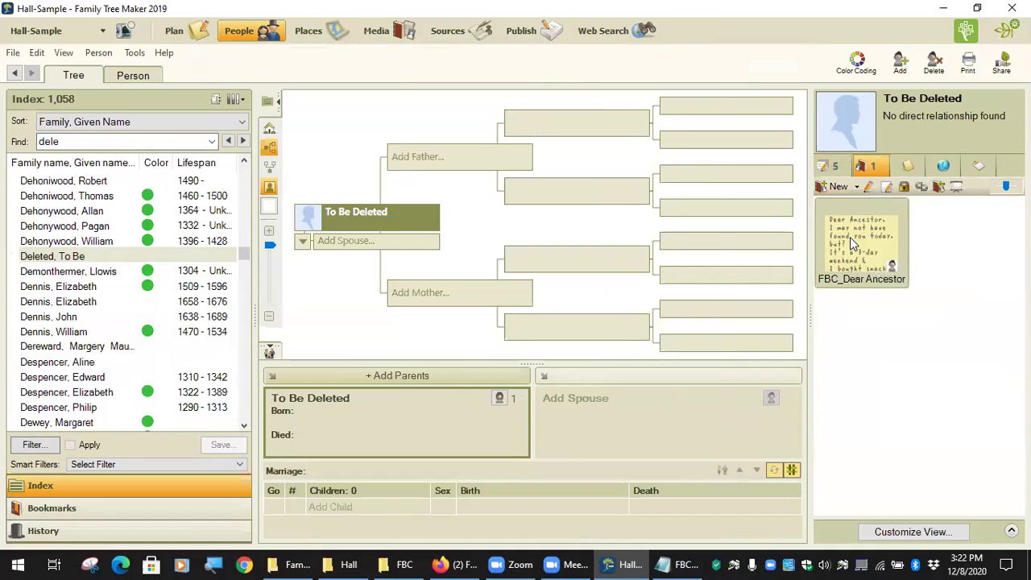
{"action": "double_click", "coordinate": [850, 237]}
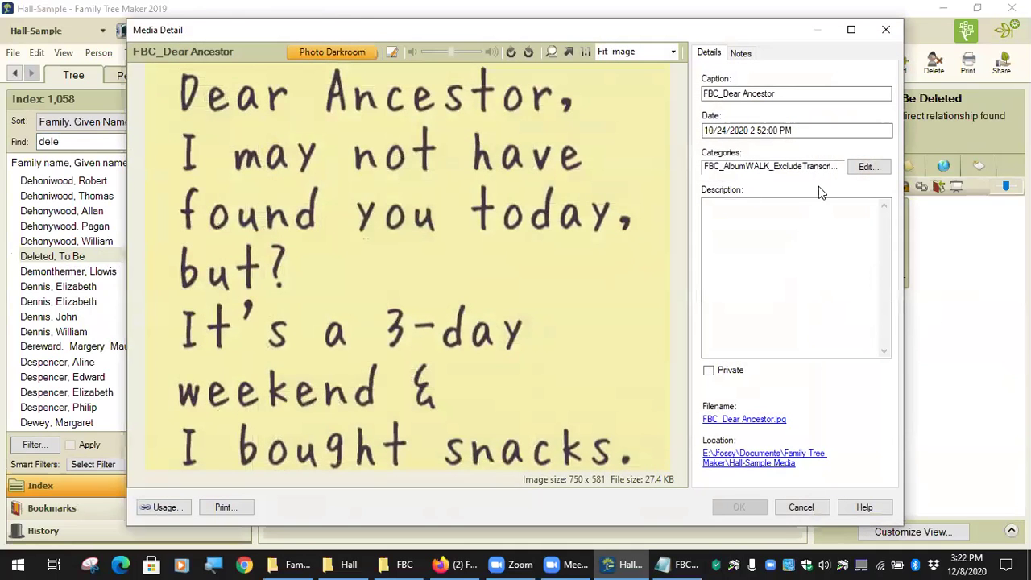
{"action": "left_click", "coordinate": [861, 167]}
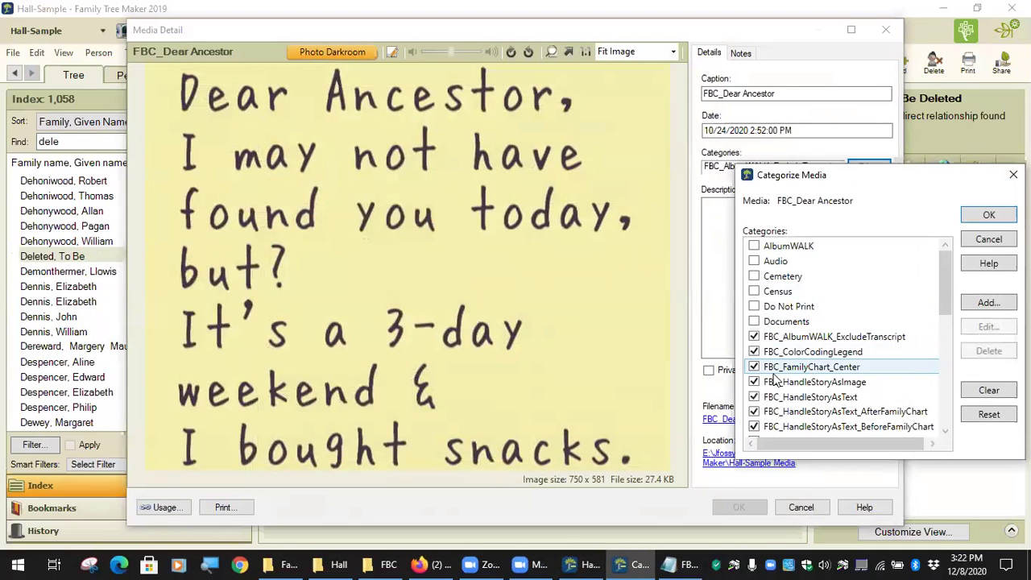
{"action": "left_click", "coordinate": [754, 306]}
{"action": "left_click", "coordinate": [755, 321]}
{"action": "left_click", "coordinate": [754, 307]}
{"action": "left_click", "coordinate": [754, 322]}
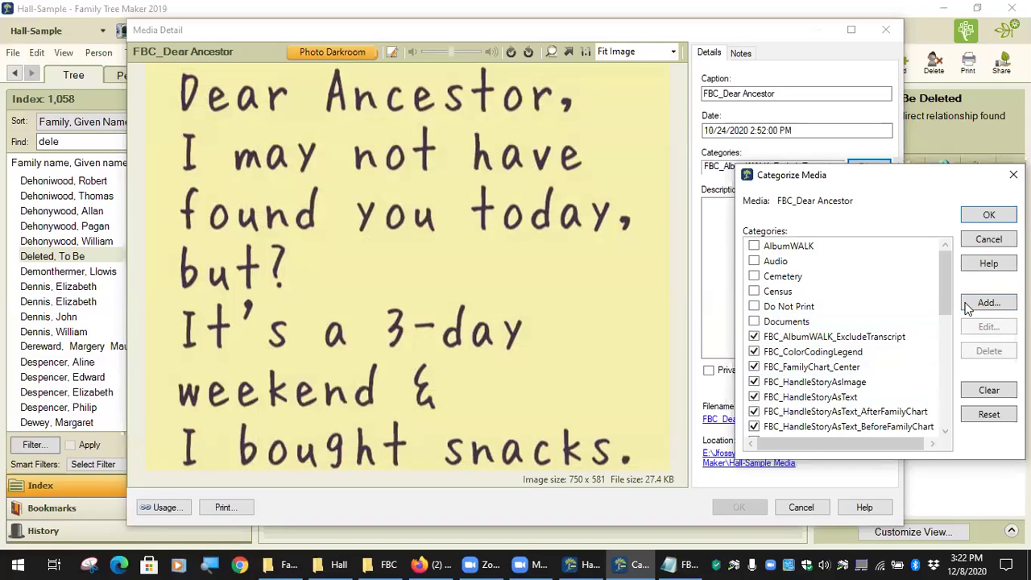
{"action": "left_click", "coordinate": [989, 240]}
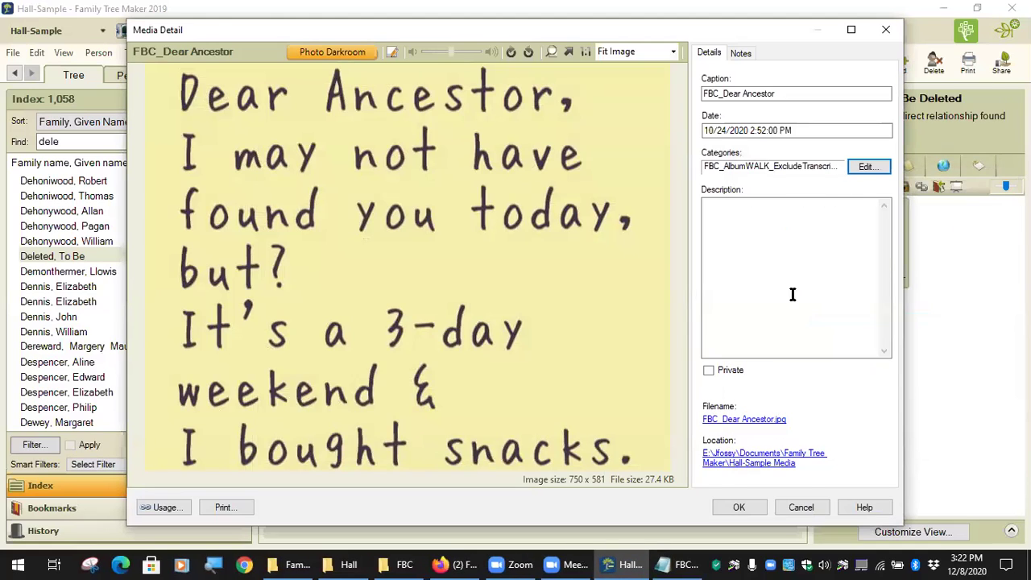
{"action": "left_click", "coordinate": [792, 506]}
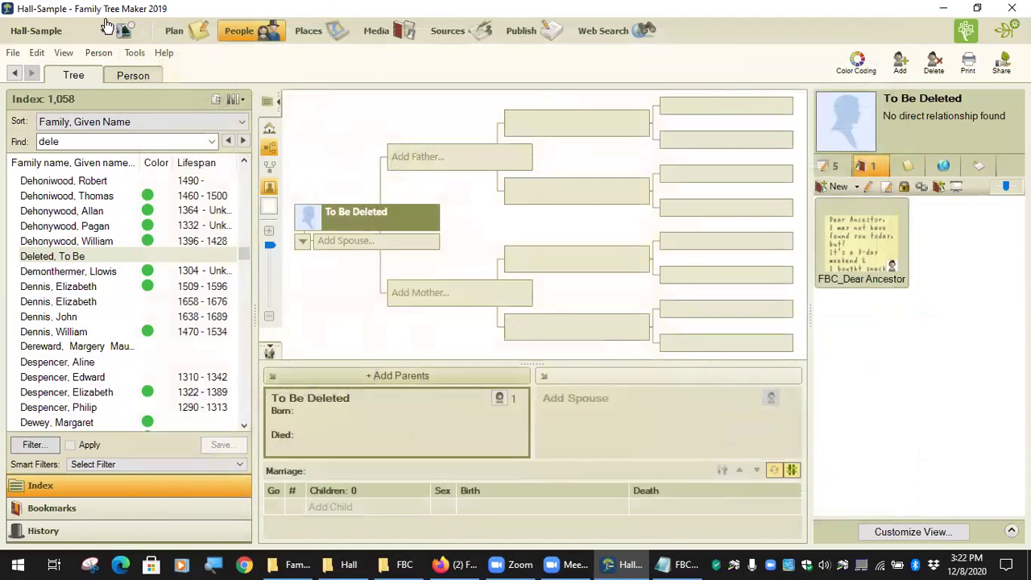
Go to the tree's media collection, dismiss the mail notification, and open the category assignments of FBC_Dear Ancestor.
{"action": "left_click", "coordinate": [395, 36]}
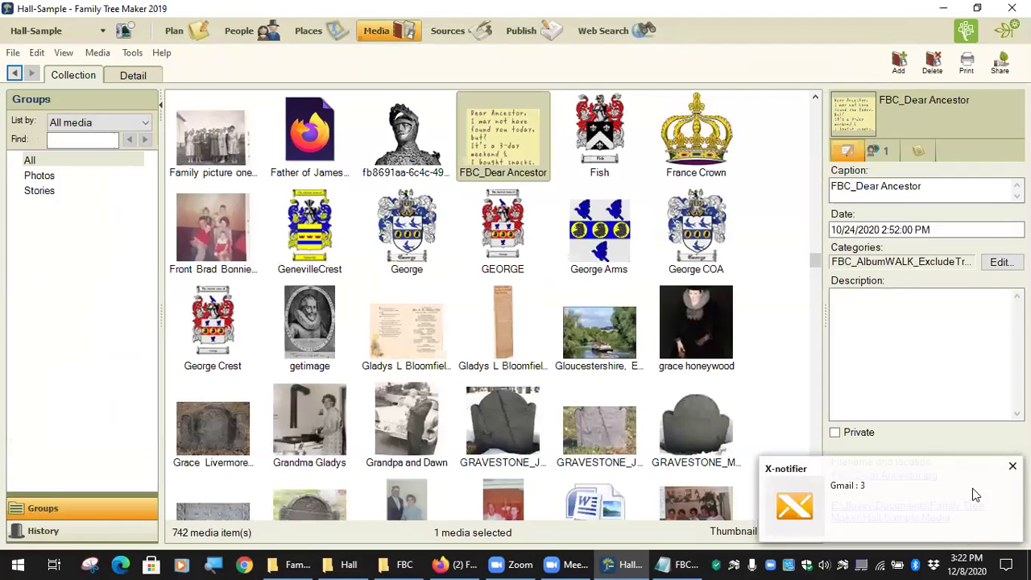
{"action": "left_click", "coordinate": [1013, 466]}
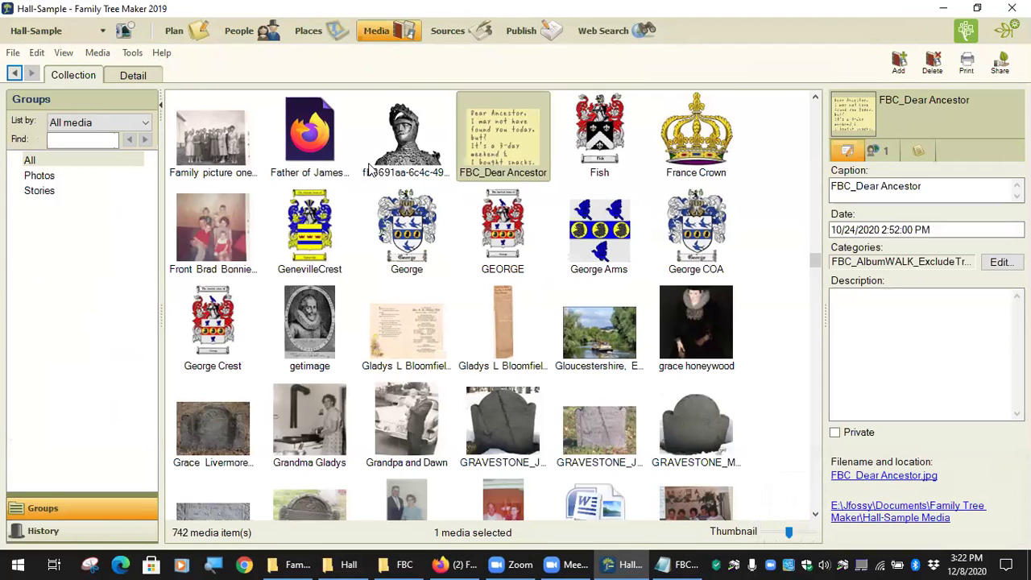
{"action": "left_click", "coordinate": [101, 54]}
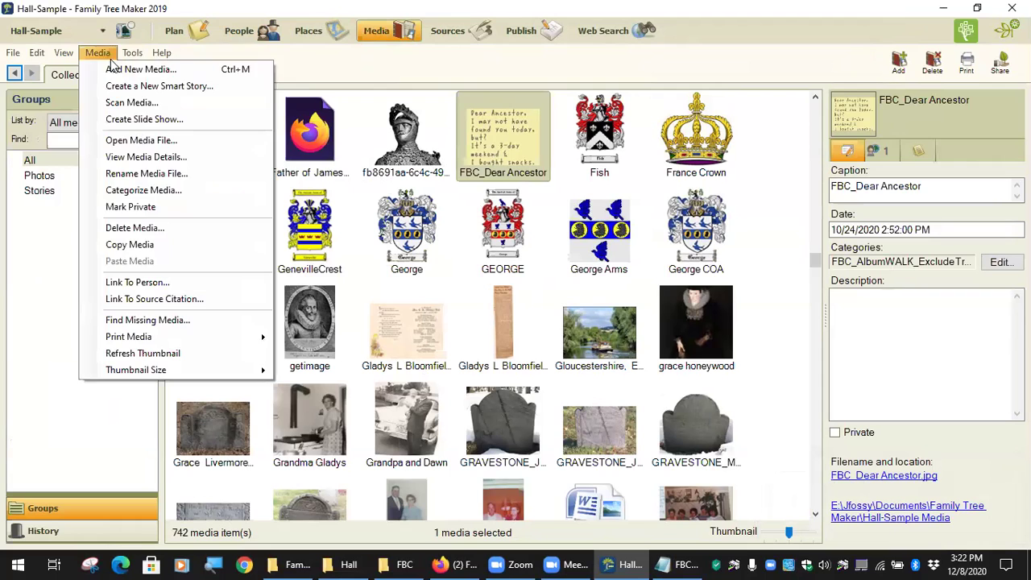
{"action": "left_click", "coordinate": [176, 195]}
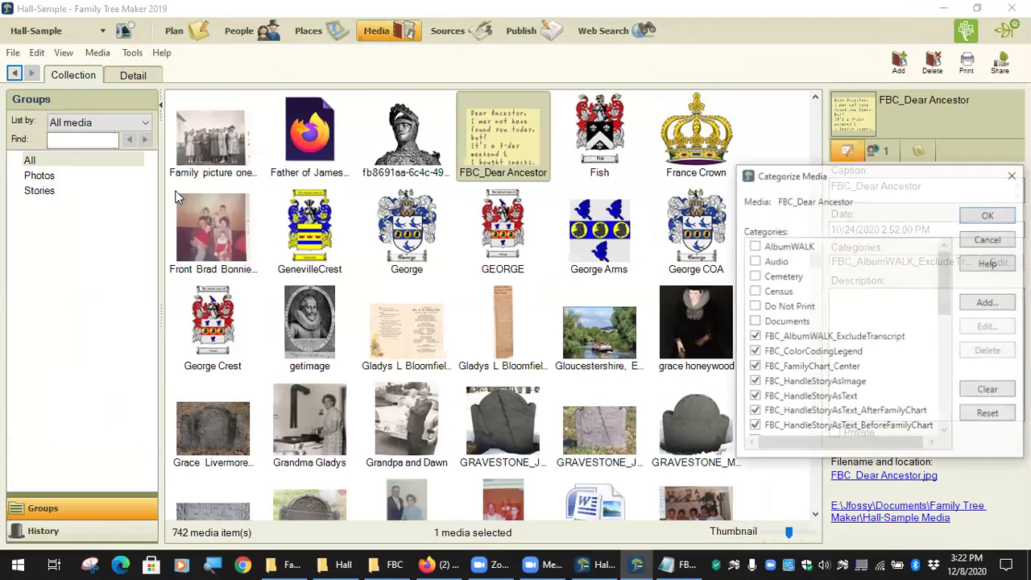
Examine the full category list for FBC_Dear Ancestor, including the FBC_HandleStoryAsText, FBC_PhotoAlbum and FBC_UseOnlyLargestImage entries.
{"action": "scroll", "coordinate": [889, 348], "scroll_direction": "down", "scroll_amount": 5}
{"action": "scroll", "coordinate": [871, 353], "scroll_direction": "up", "scroll_amount": 3}
{"action": "scroll", "coordinate": [858, 356], "scroll_direction": "down", "scroll_amount": 3}
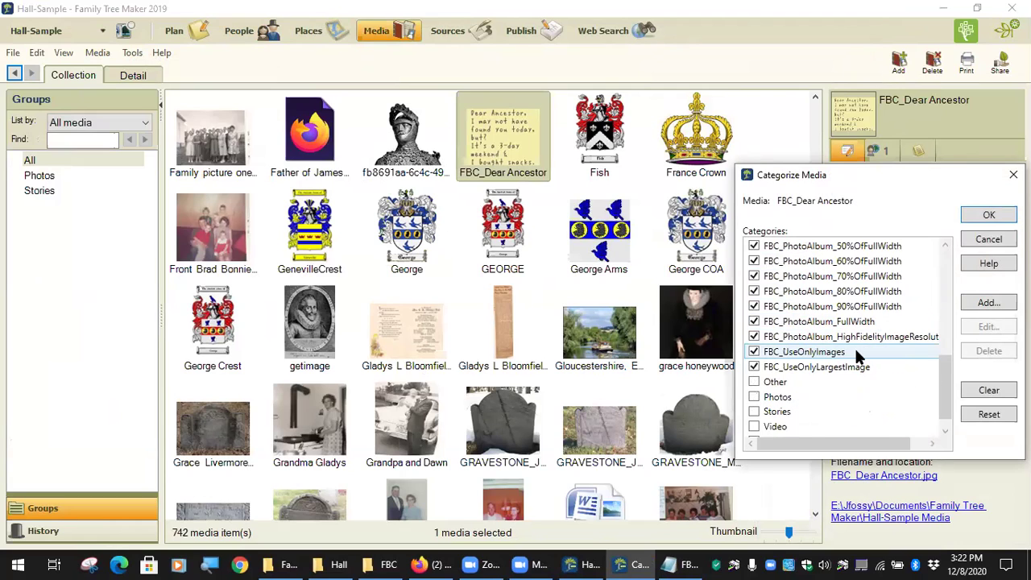
{"action": "scroll", "coordinate": [858, 357], "scroll_direction": "up", "scroll_amount": 10}
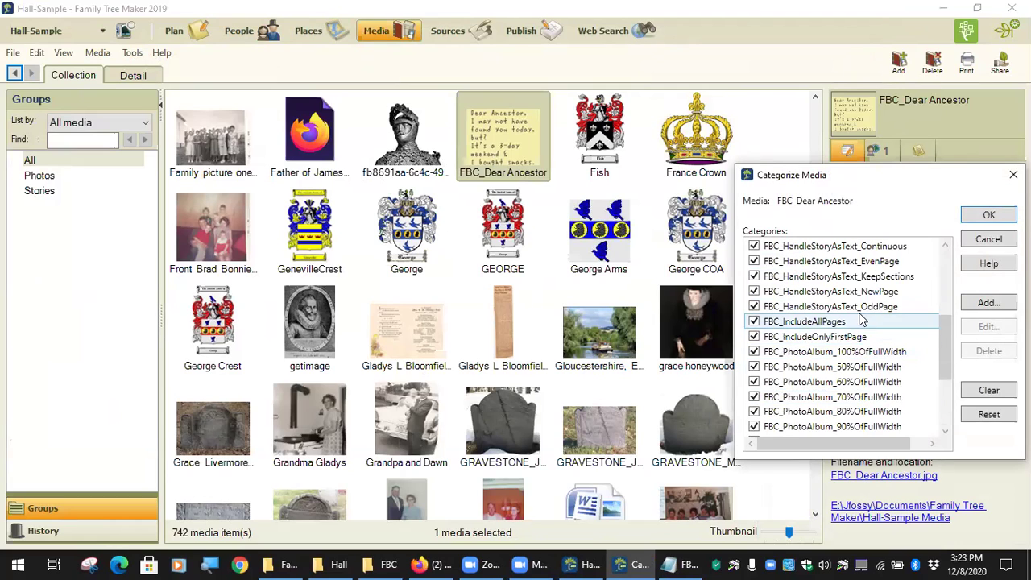
{"action": "scroll", "coordinate": [858, 318], "scroll_direction": "up", "scroll_amount": 1}
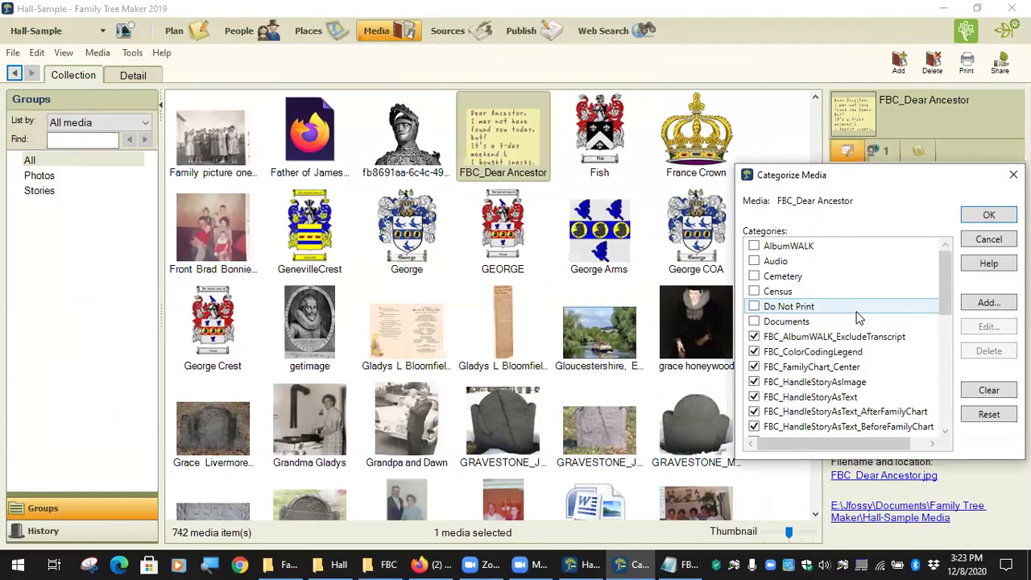
{"action": "scroll", "coordinate": [858, 318], "scroll_direction": "down", "scroll_amount": 3}
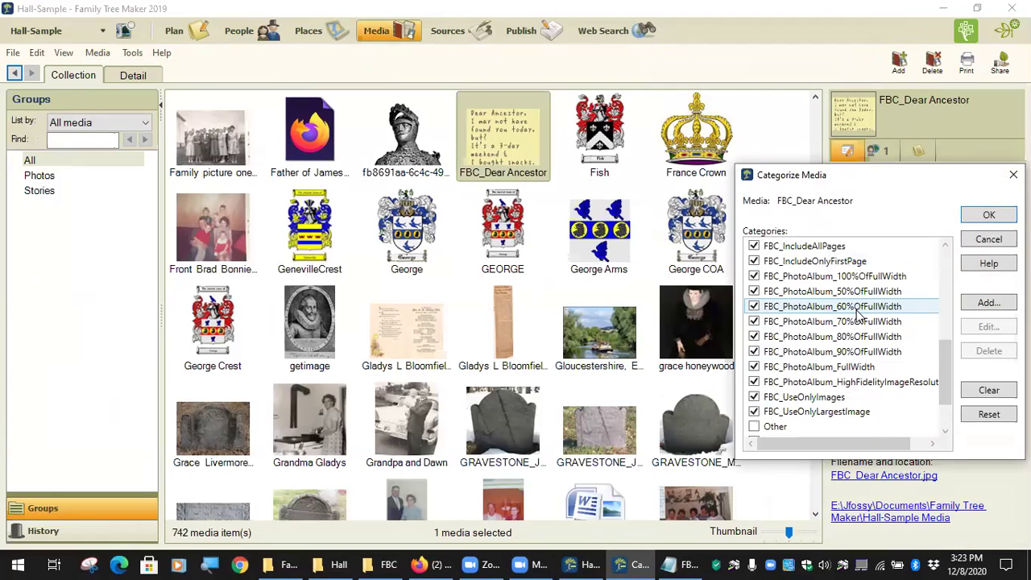
{"action": "scroll", "coordinate": [858, 317], "scroll_direction": "down", "scroll_amount": 2}
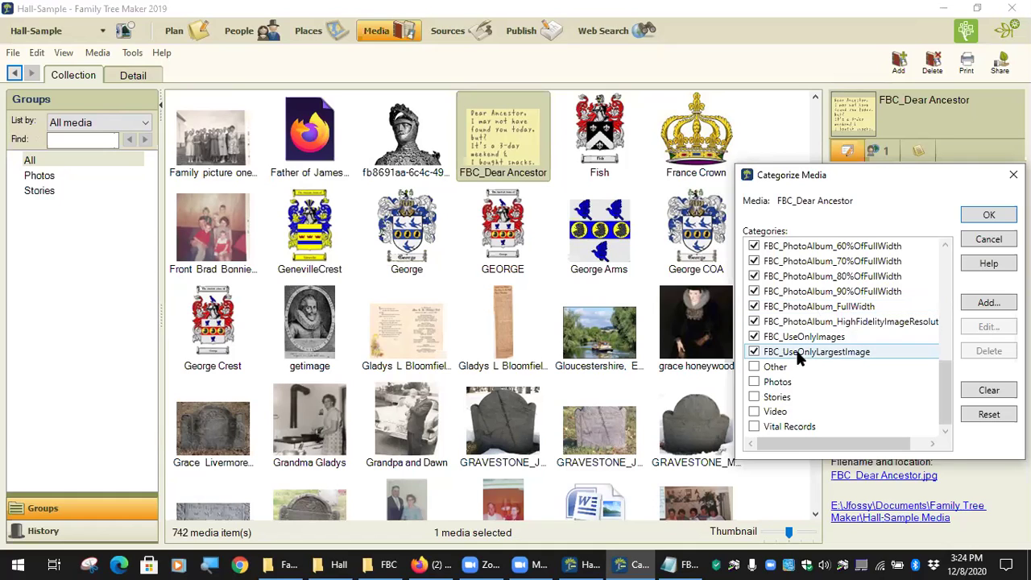
{"action": "scroll", "coordinate": [822, 330], "scroll_direction": "up", "scroll_amount": 7}
{"action": "scroll", "coordinate": [830, 326], "scroll_direction": "up", "scroll_amount": 2}
{"action": "scroll", "coordinate": [834, 338], "scroll_direction": "down", "scroll_amount": 5}
{"action": "scroll", "coordinate": [838, 355], "scroll_direction": "up", "scroll_amount": 5}
{"action": "scroll", "coordinate": [835, 356], "scroll_direction": "down", "scroll_amount": 3}
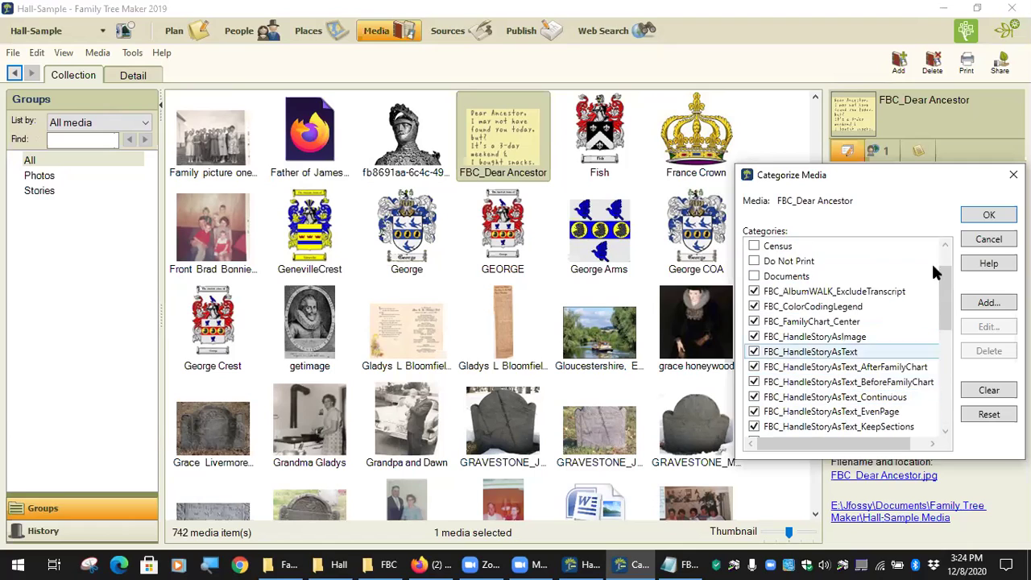
Review the FBC_HandleStoryAsText and FBC_PhotoAlbum width entries assigned to FBC_Dear Ancestor, and close the category list without saving changes.
{"action": "scroll", "coordinate": [902, 284], "scroll_direction": "down", "scroll_amount": 8}
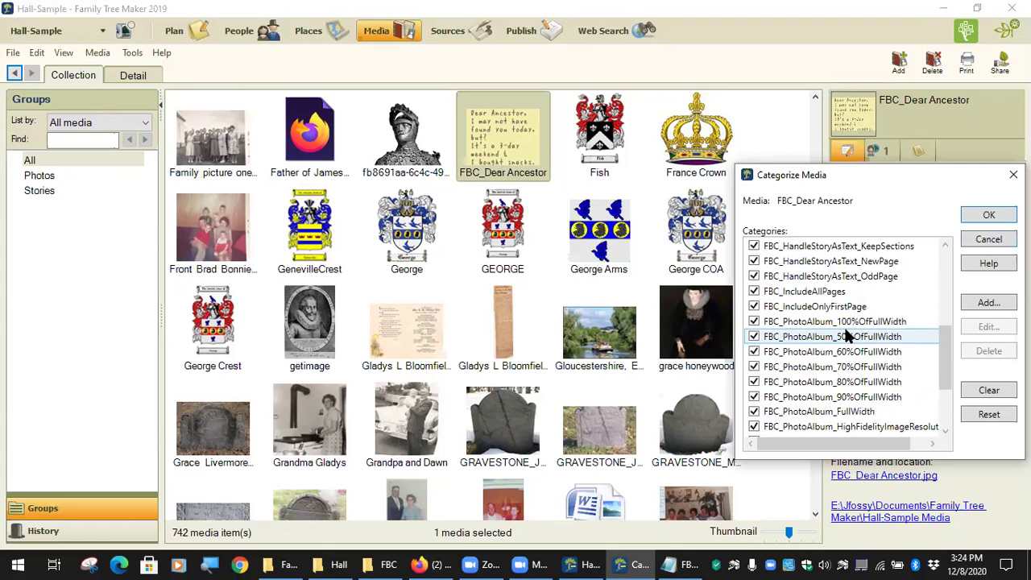
{"action": "scroll", "coordinate": [879, 286], "scroll_direction": "up", "scroll_amount": 11}
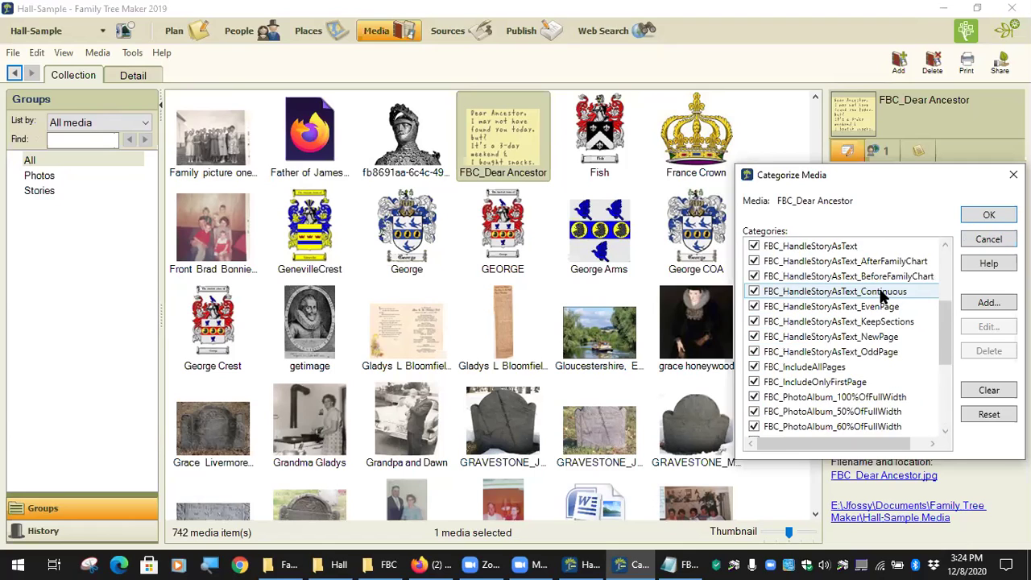
{"action": "left_click", "coordinate": [1000, 240]}
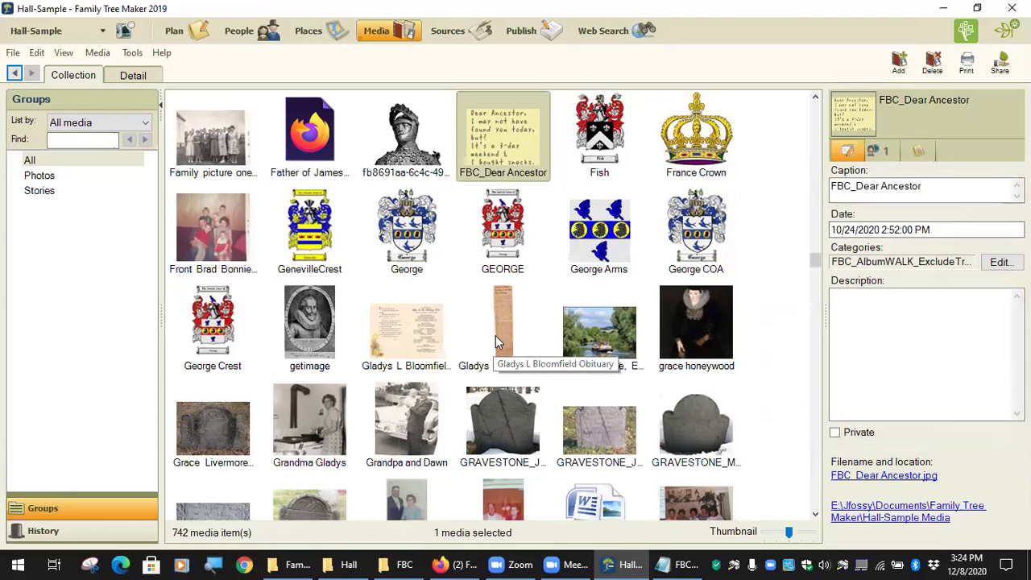
{"action": "right_click", "coordinate": [501, 142]}
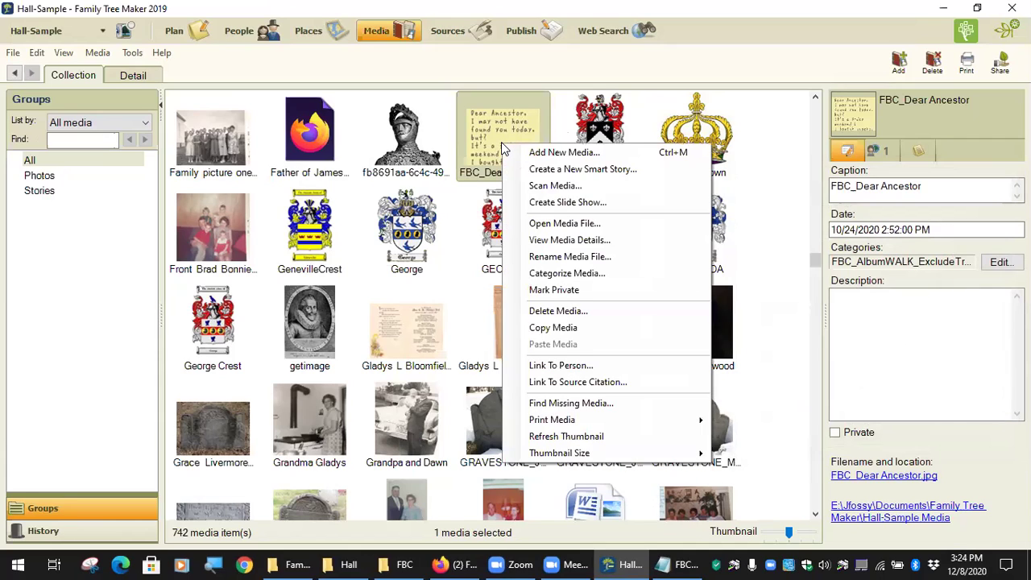
{"action": "left_click", "coordinate": [661, 64]}
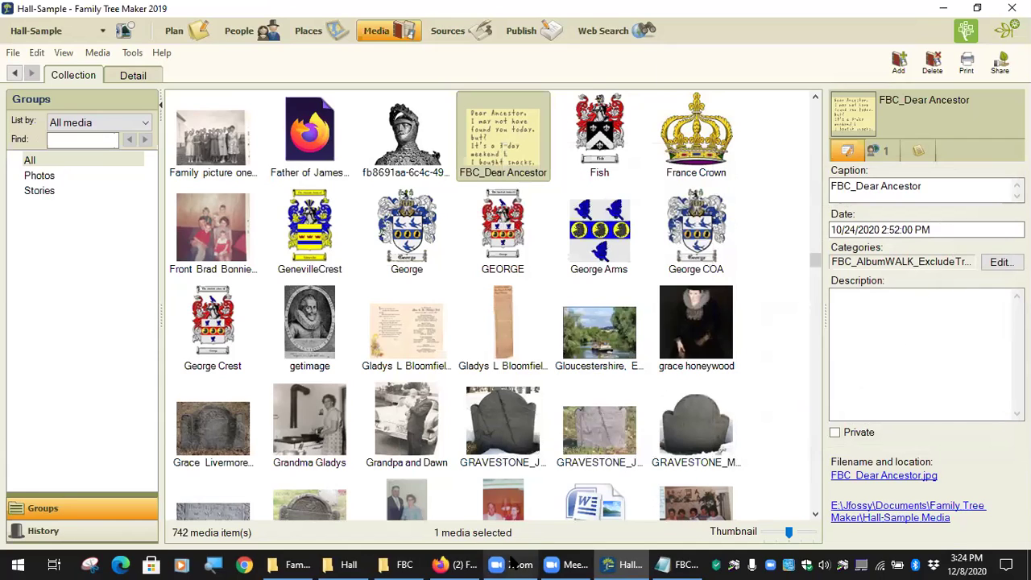
Switch to the FBC_MediaCategories.txt notes by way of the Facebook group's file list, and read through all the listed categories and custom fact types.
{"action": "mouse_move", "coordinate": [457, 566]}
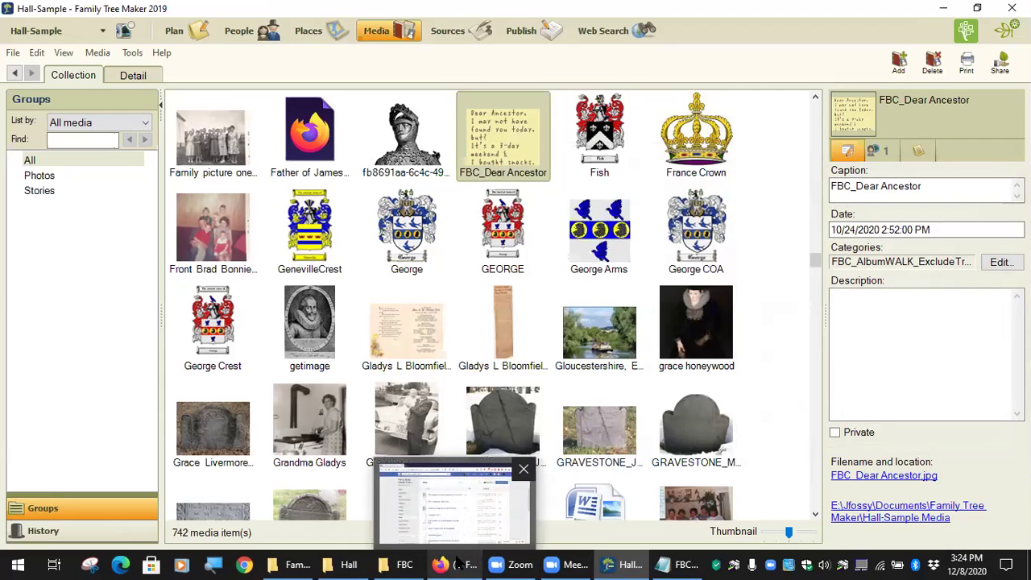
{"action": "left_click", "coordinate": [457, 564]}
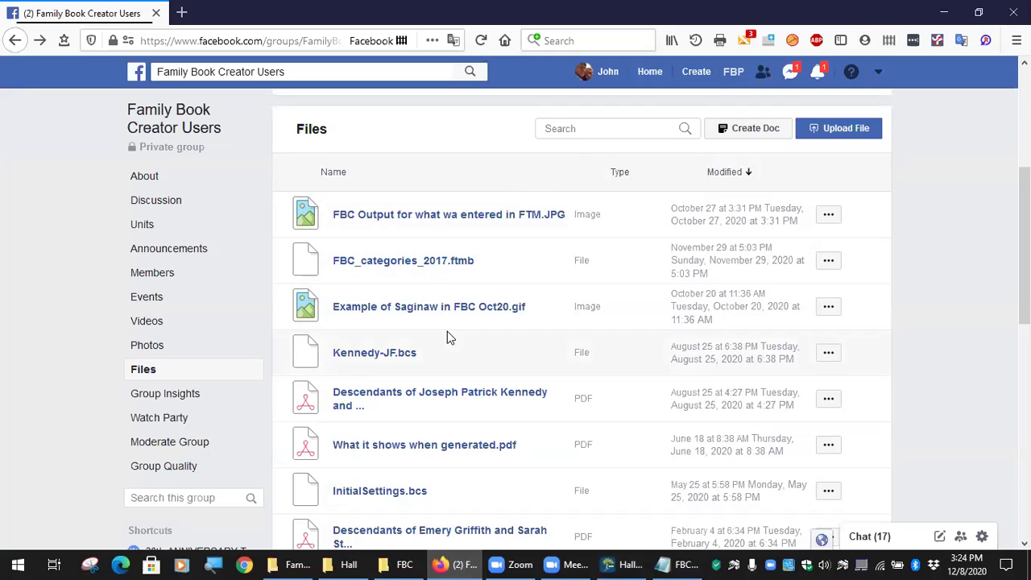
{"action": "left_click", "coordinate": [681, 564]}
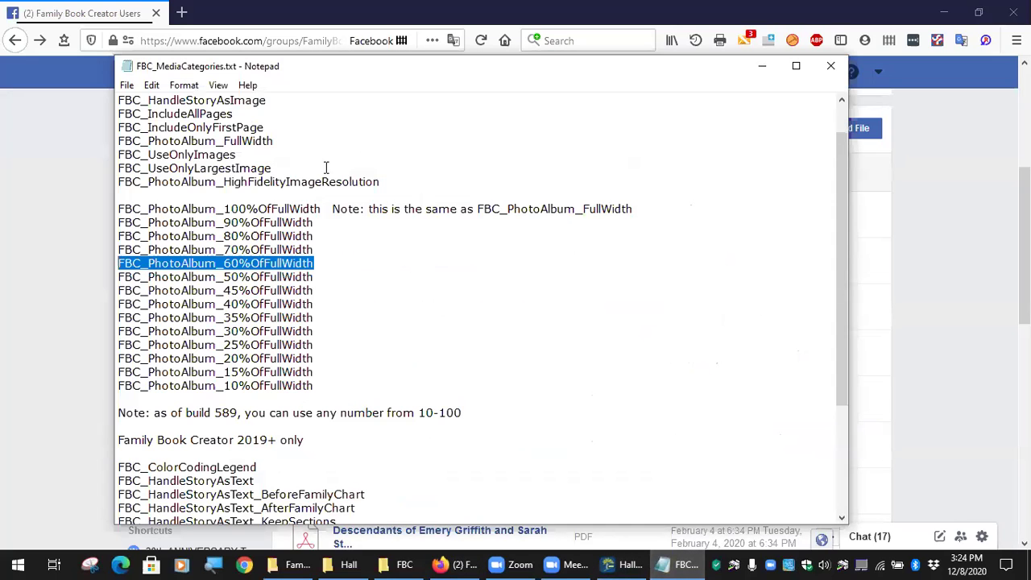
{"action": "scroll", "coordinate": [316, 187], "scroll_direction": "up", "scroll_amount": 1}
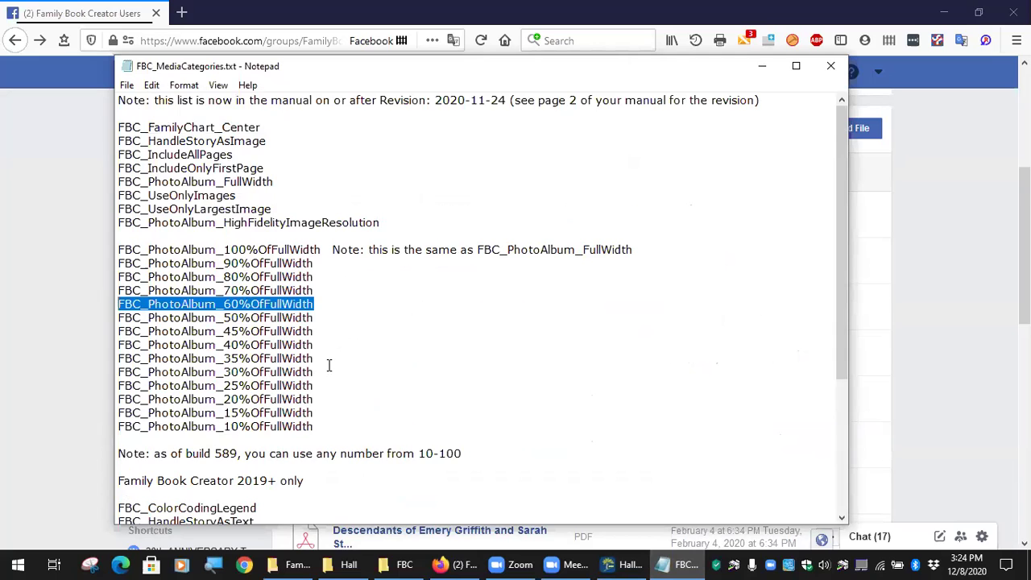
{"action": "scroll", "coordinate": [329, 365], "scroll_direction": "down", "scroll_amount": 5}
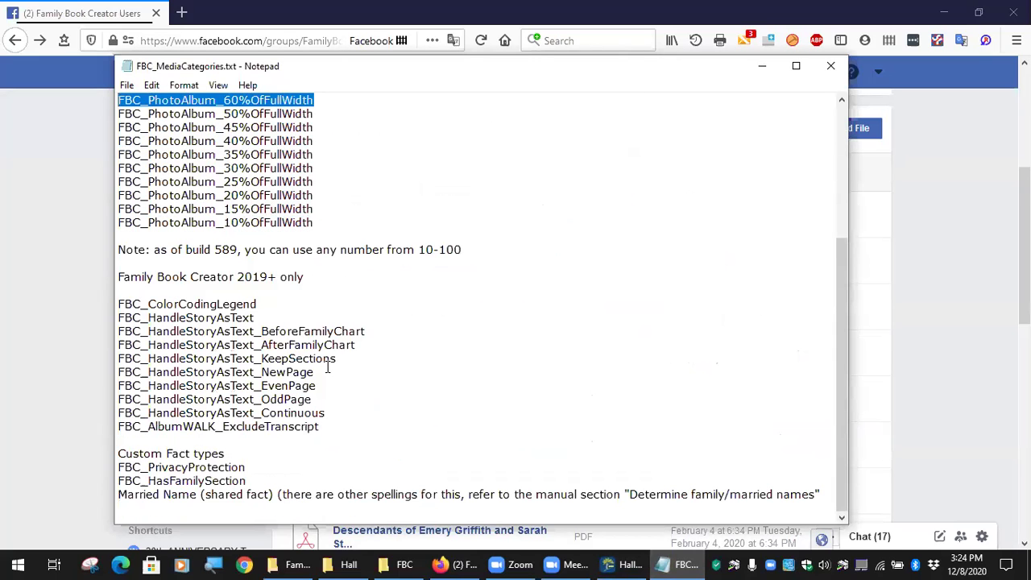
{"action": "scroll", "coordinate": [328, 368], "scroll_direction": "up", "scroll_amount": 5}
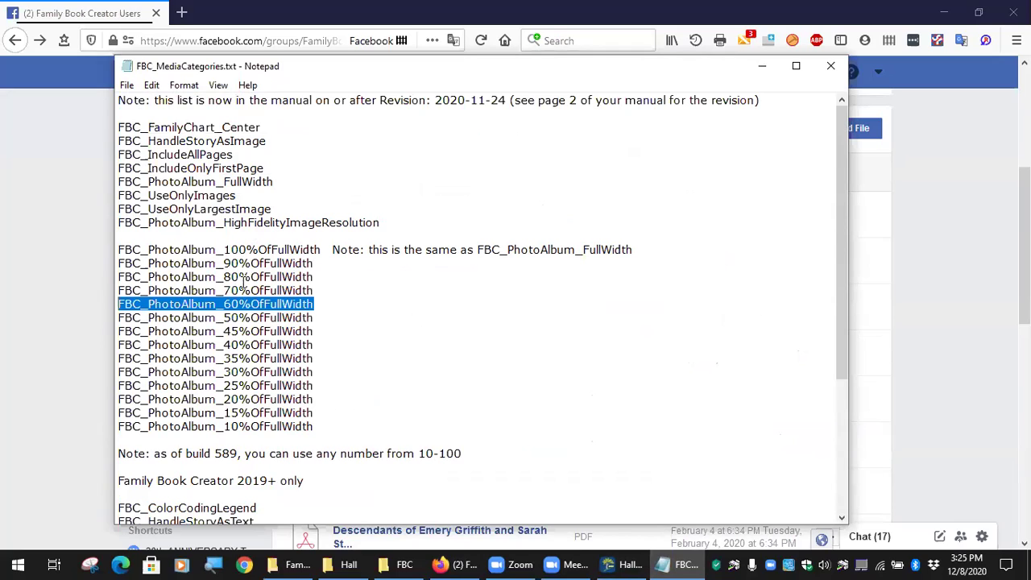
Highlight the block of FBC_PhotoAlbum percentage categories from 100% to 10% in the notes, and examine the individual percentages.
{"action": "left_click_drag", "start_coordinate": [319, 426], "coordinate": [115, 250]}
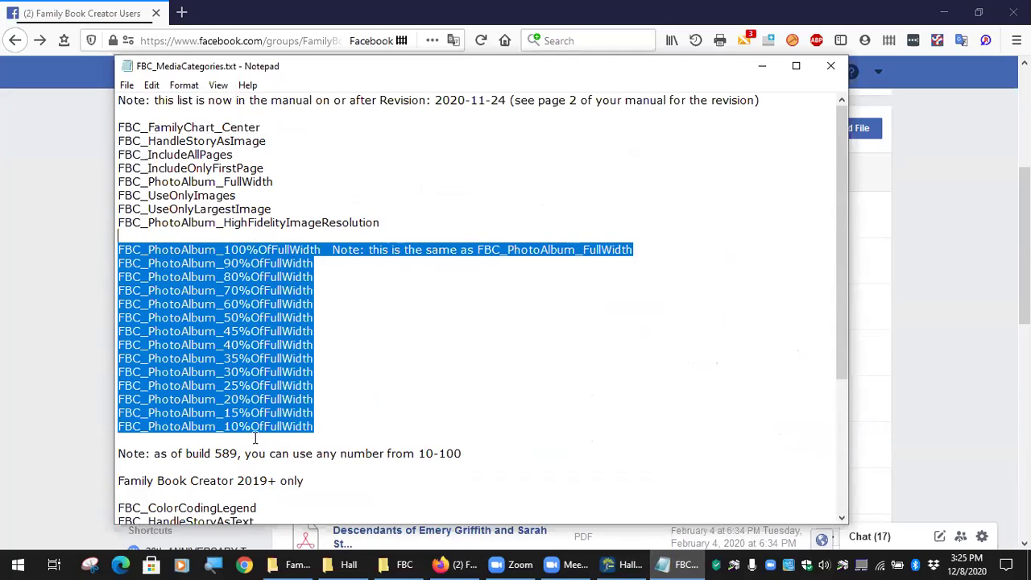
{"action": "left_click_drag", "start_coordinate": [233, 424], "coordinate": [239, 427]}
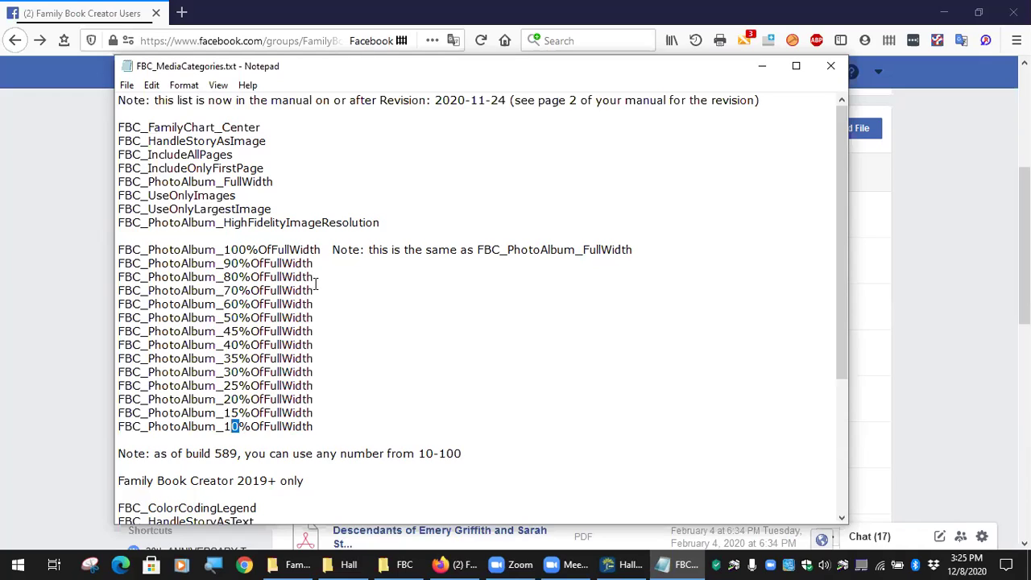
{"action": "left_click", "coordinate": [242, 386]}
{"action": "left_click", "coordinate": [231, 290]}
{"action": "scroll", "coordinate": [266, 201], "scroll_direction": "down", "scroll_amount": 5}
{"action": "scroll", "coordinate": [282, 276], "scroll_direction": "up", "scroll_amount": 5}
Check the Facebook group's file list again, and return to the notes to examine the FBC_PhotoAlbum_FullWidth remark and the 70% and 80% entries.
{"action": "left_click", "coordinate": [474, 560]}
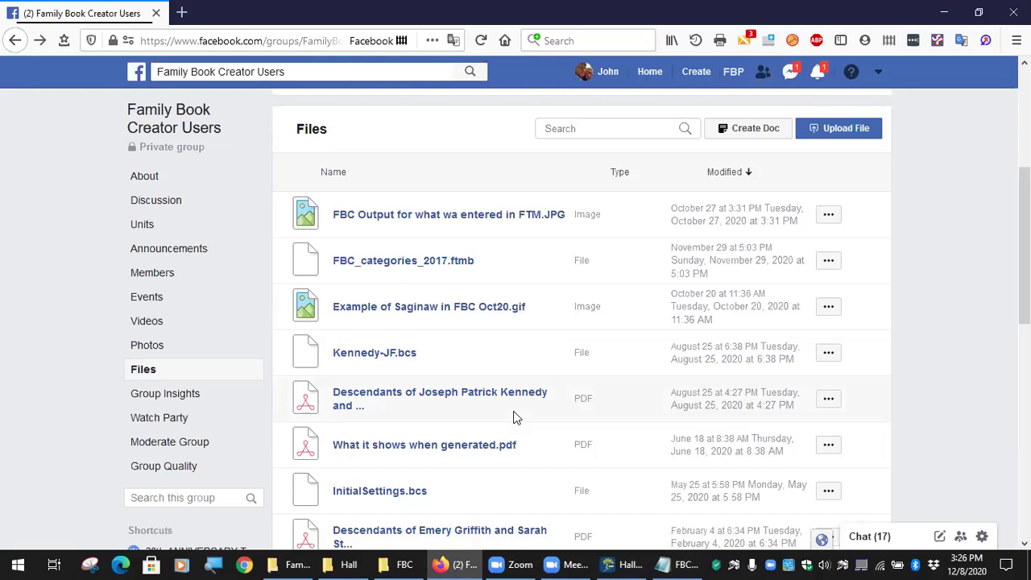
{"action": "left_click", "coordinate": [686, 564]}
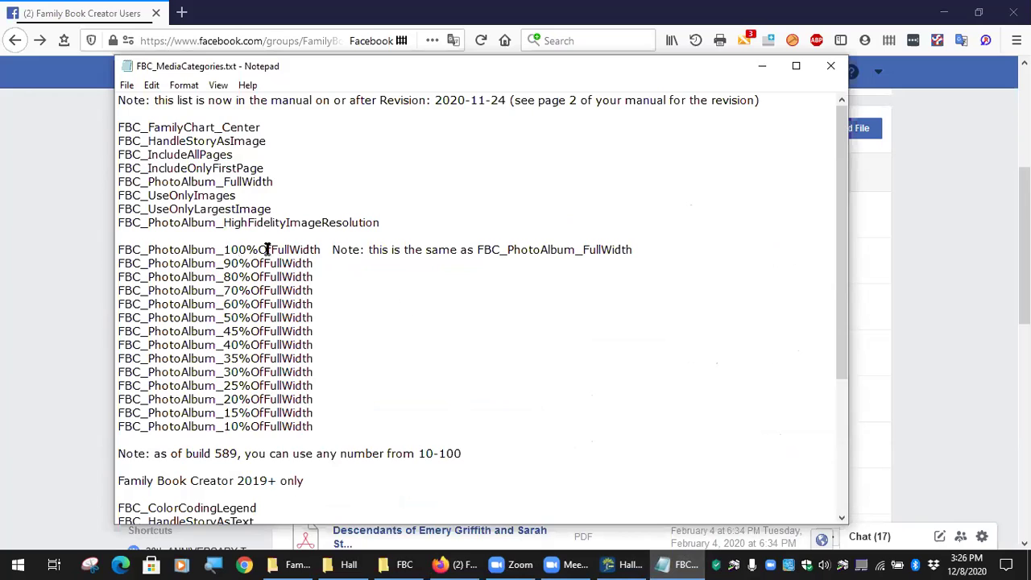
{"action": "left_click_drag", "start_coordinate": [483, 251], "coordinate": [631, 277]}
{"action": "left_click", "coordinate": [462, 307]}
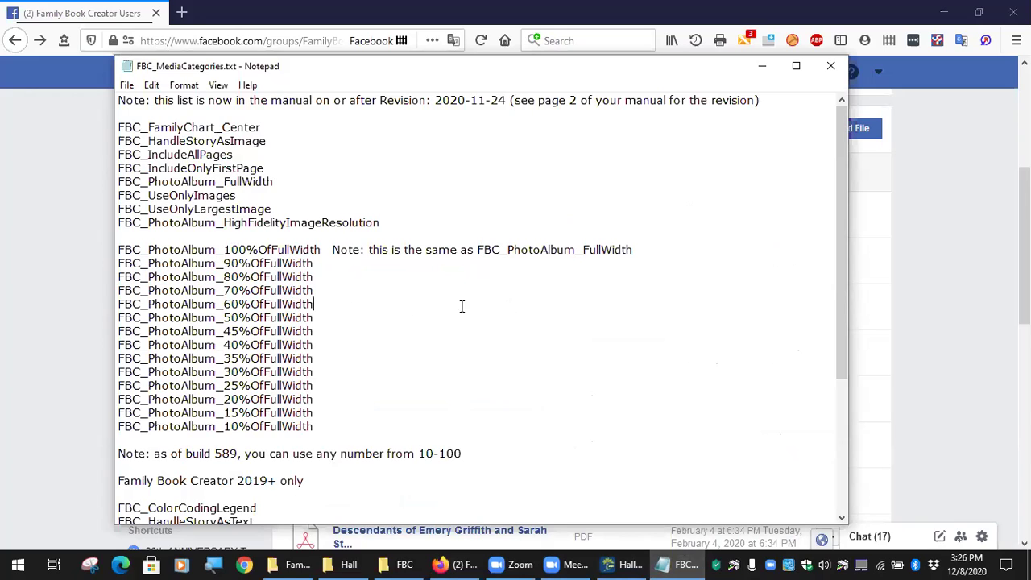
{"action": "left_click_drag", "start_coordinate": [319, 292], "coordinate": [206, 278]}
{"action": "left_click", "coordinate": [341, 296]}
Return to the Hall-Sample tree in Family Tree Maker, group the media collection by media category, and show the [Uncategorized] items.
{"action": "mouse_move", "coordinate": [620, 560]}
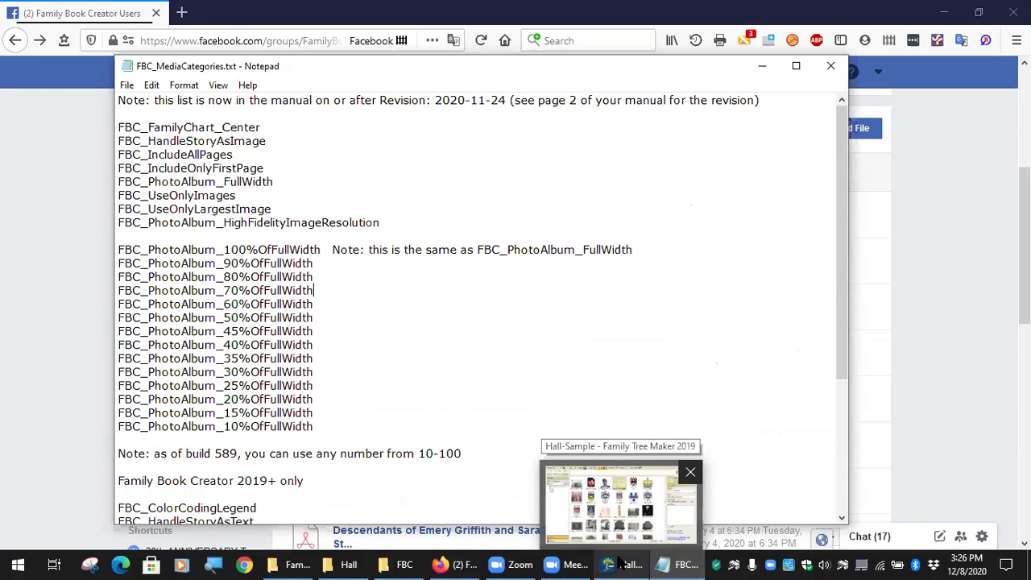
{"action": "left_click", "coordinate": [620, 563]}
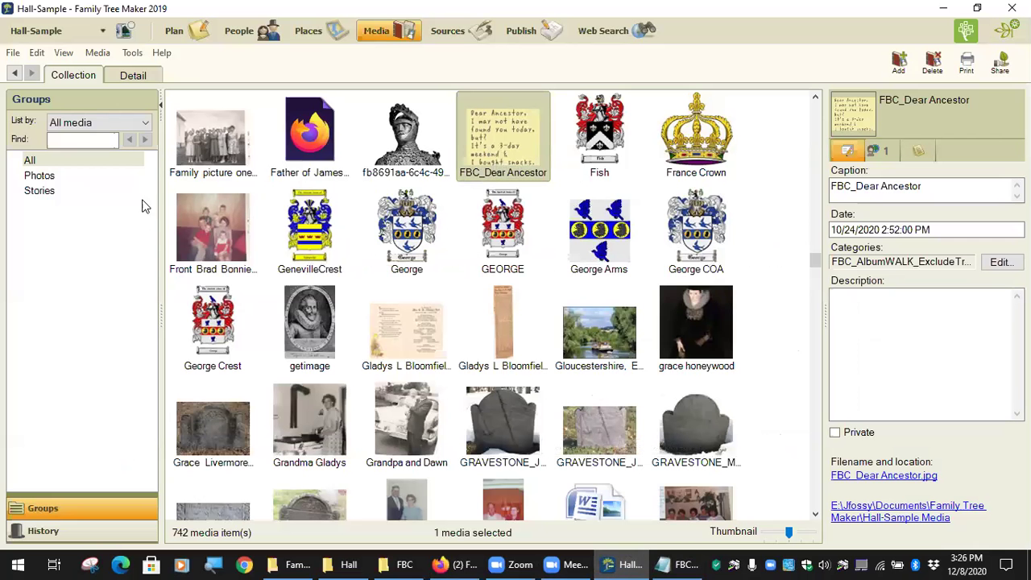
{"action": "left_click", "coordinate": [142, 123]}
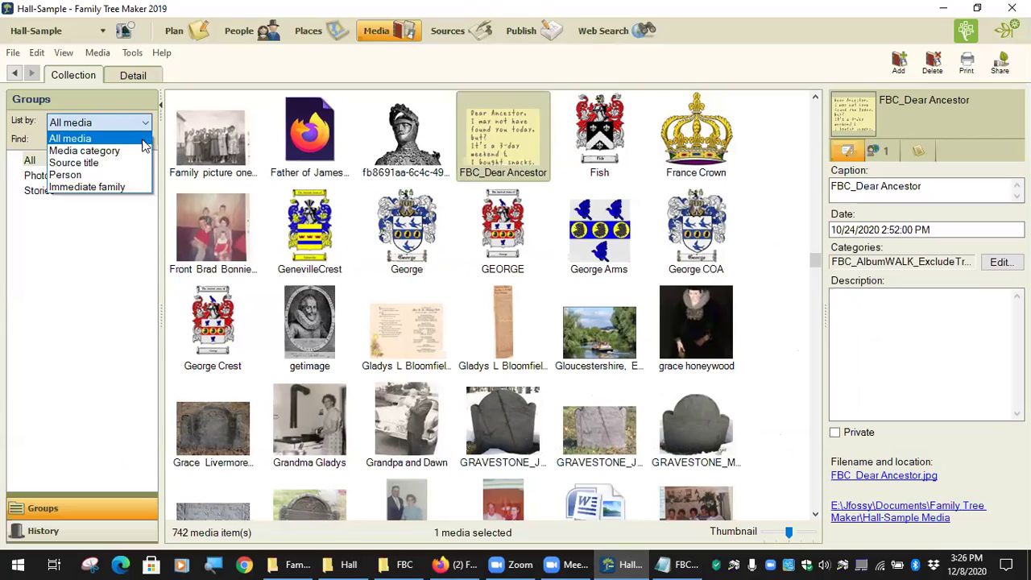
{"action": "left_click", "coordinate": [133, 152]}
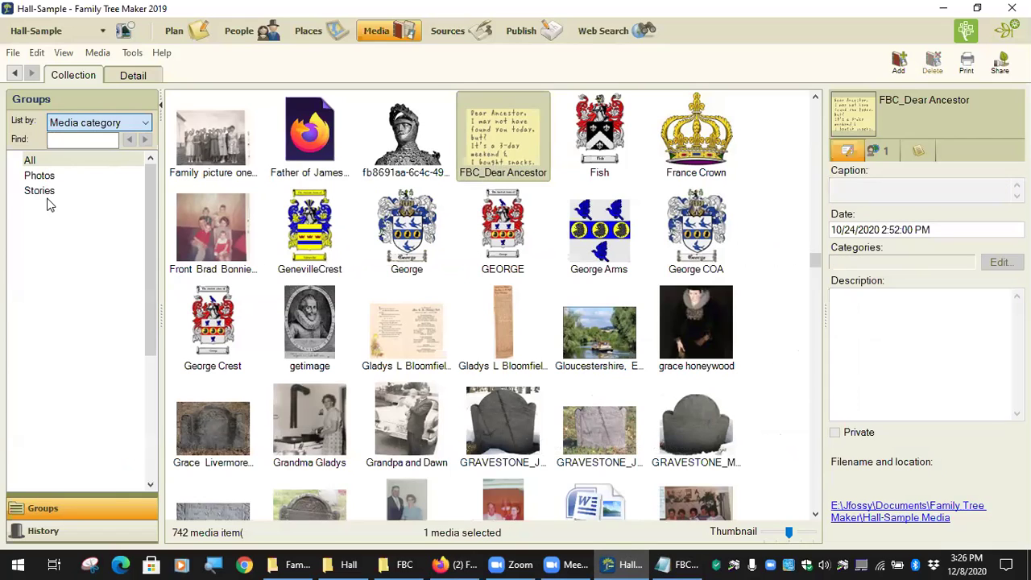
{"action": "scroll", "coordinate": [73, 266], "scroll_direction": "down", "scroll_amount": 5}
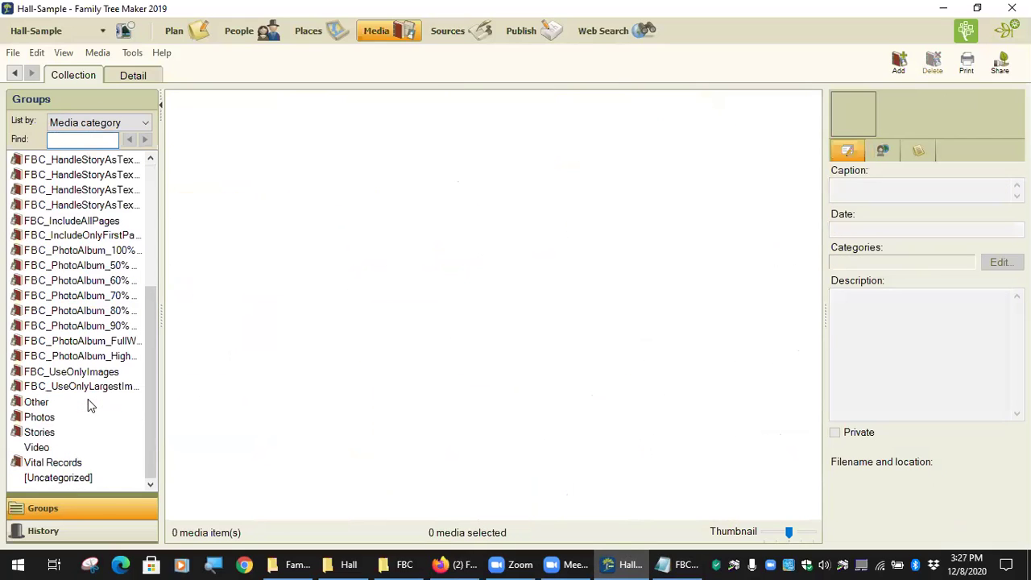
{"action": "left_click", "coordinate": [89, 478]}
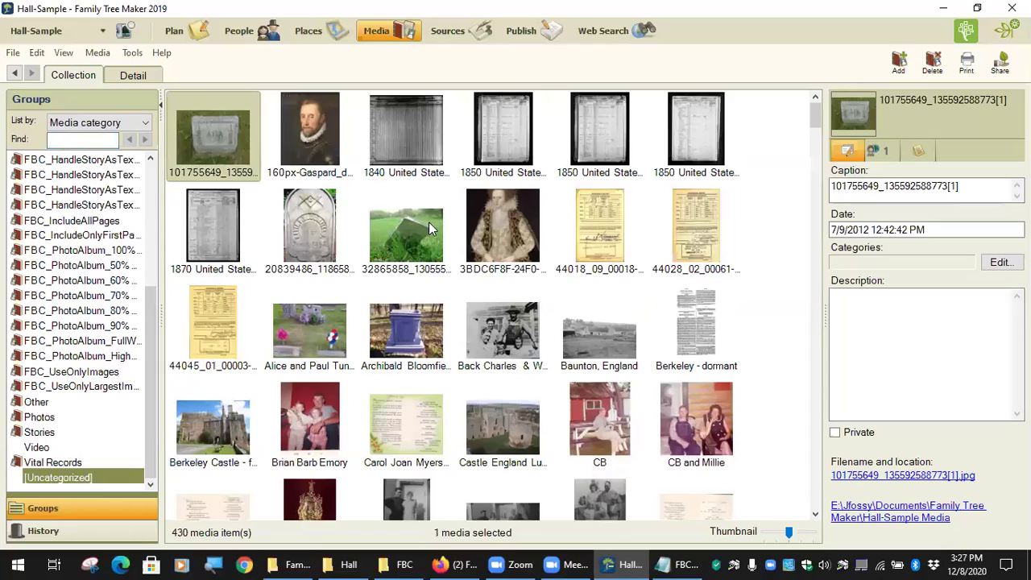
Browse the uncategorized media and check the category assignments of several tombstone, obituary and document items.
{"action": "scroll", "coordinate": [541, 342], "scroll_direction": "down", "scroll_amount": 4}
{"action": "scroll", "coordinate": [538, 347], "scroll_direction": "down", "scroll_amount": 15}
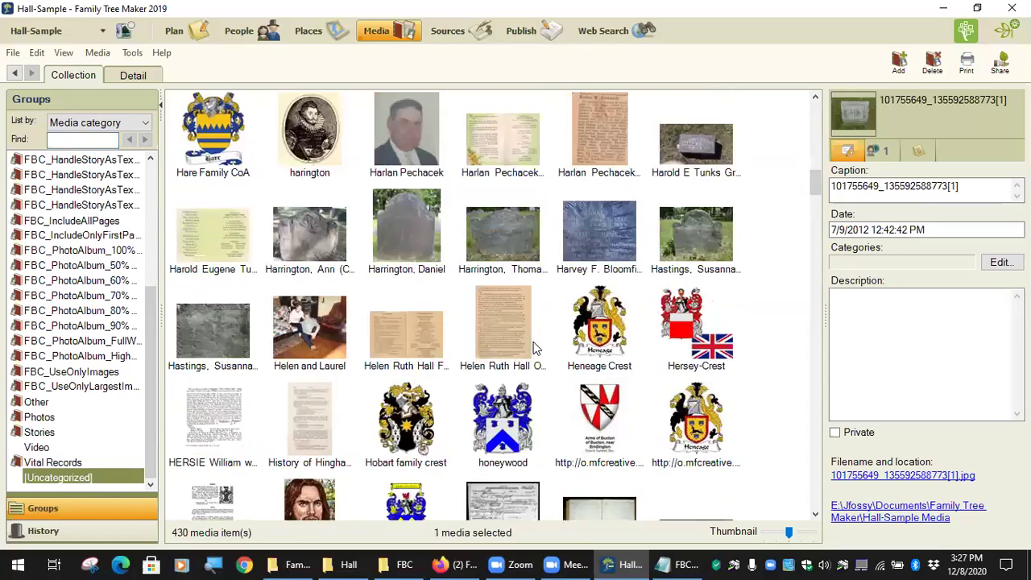
{"action": "scroll", "coordinate": [536, 348], "scroll_direction": "up", "scroll_amount": 8}
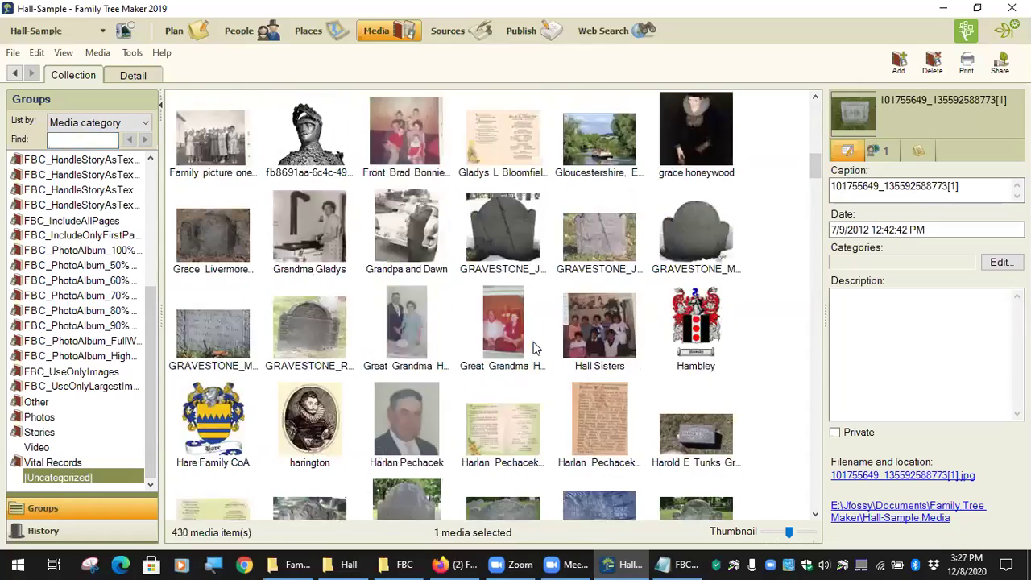
{"action": "left_click", "coordinate": [313, 233]}
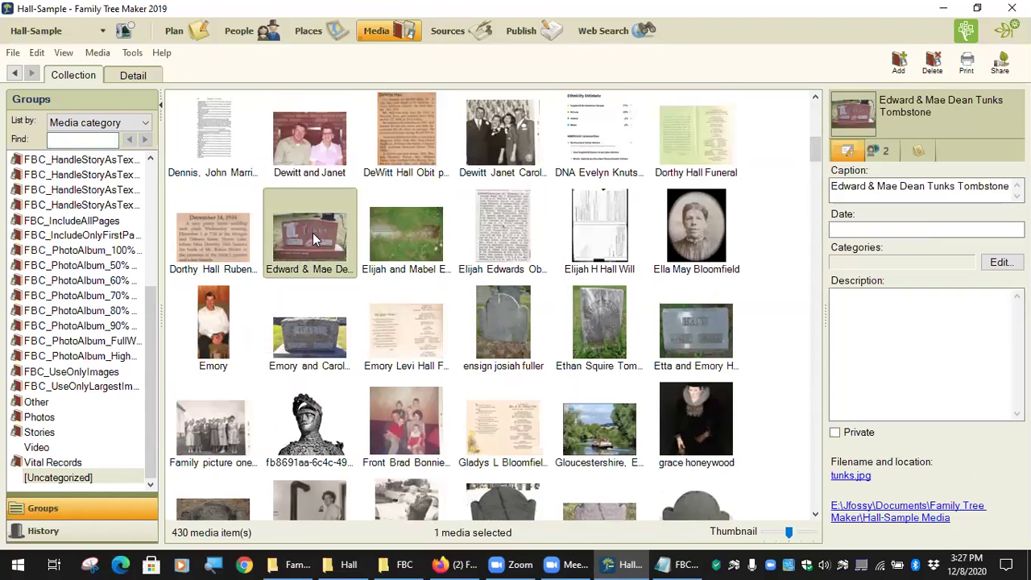
{"action": "left_click", "coordinate": [313, 135]}
{"action": "left_click", "coordinate": [400, 135]}
{"action": "scroll", "coordinate": [433, 187], "scroll_direction": "up", "scroll_amount": 6}
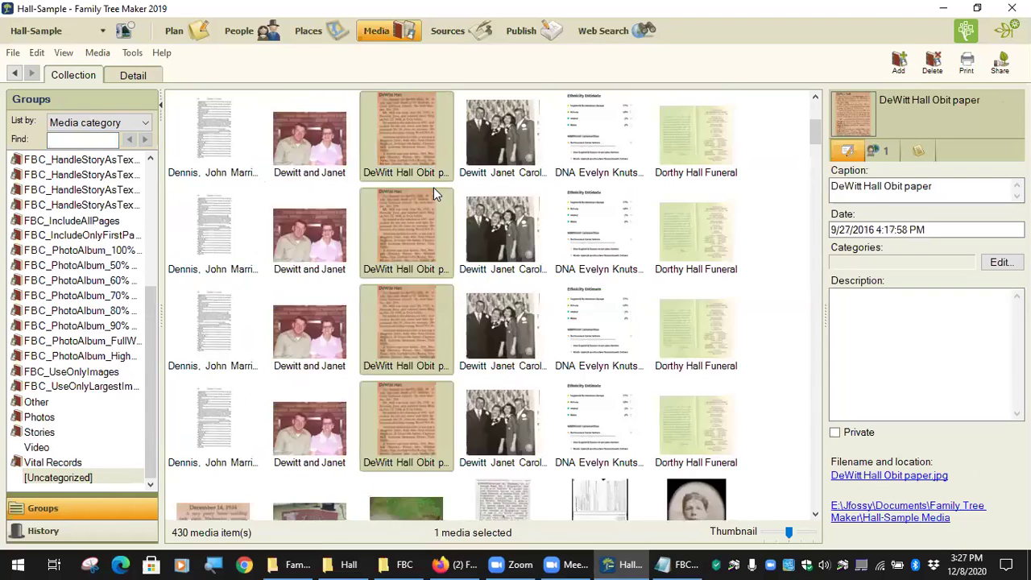
{"action": "left_click", "coordinate": [578, 266]}
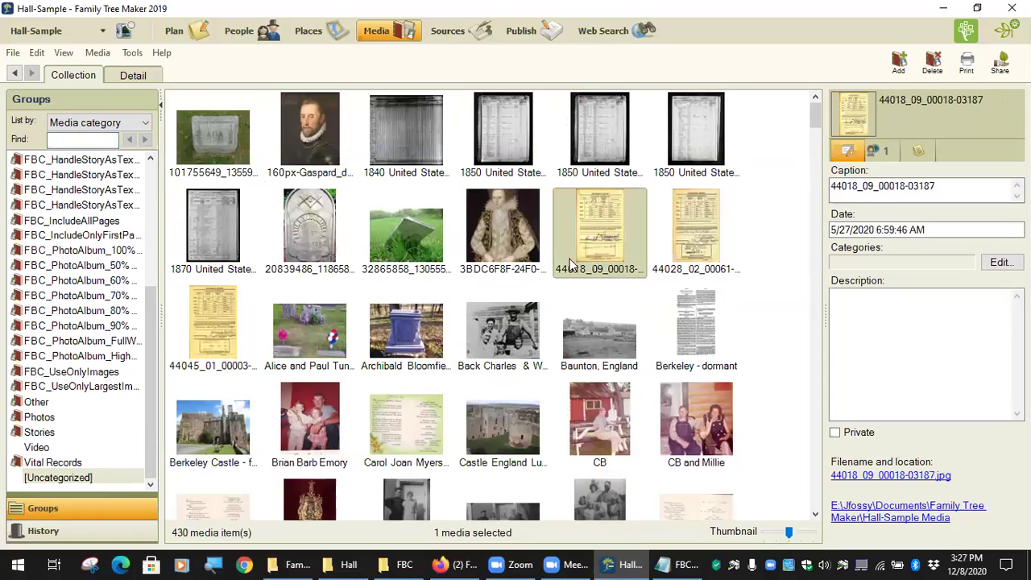
{"action": "left_click", "coordinate": [436, 245]}
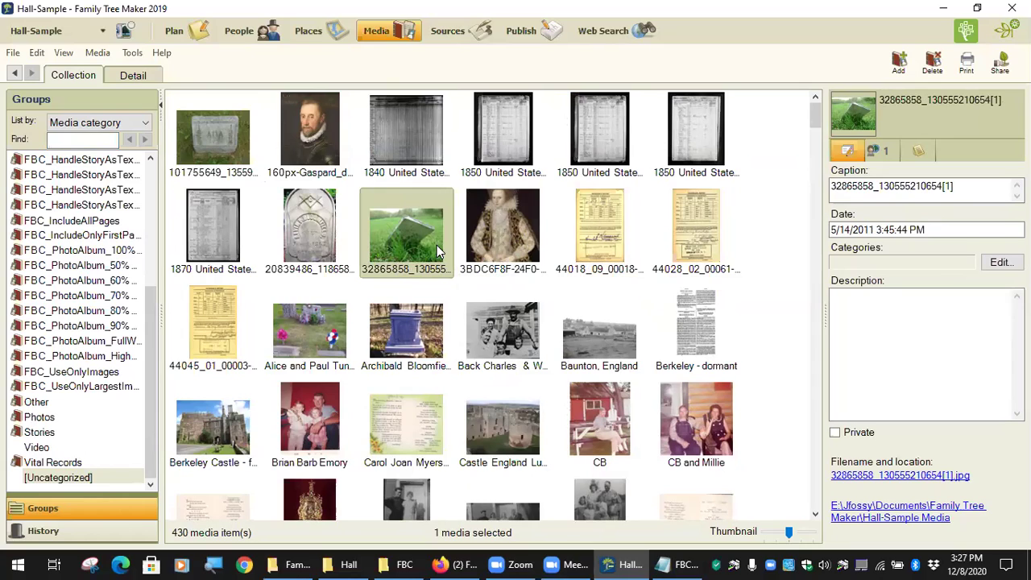
Go to the tree's home person in the people view and open the media details of the CB photo.
{"action": "left_click", "coordinate": [239, 31]}
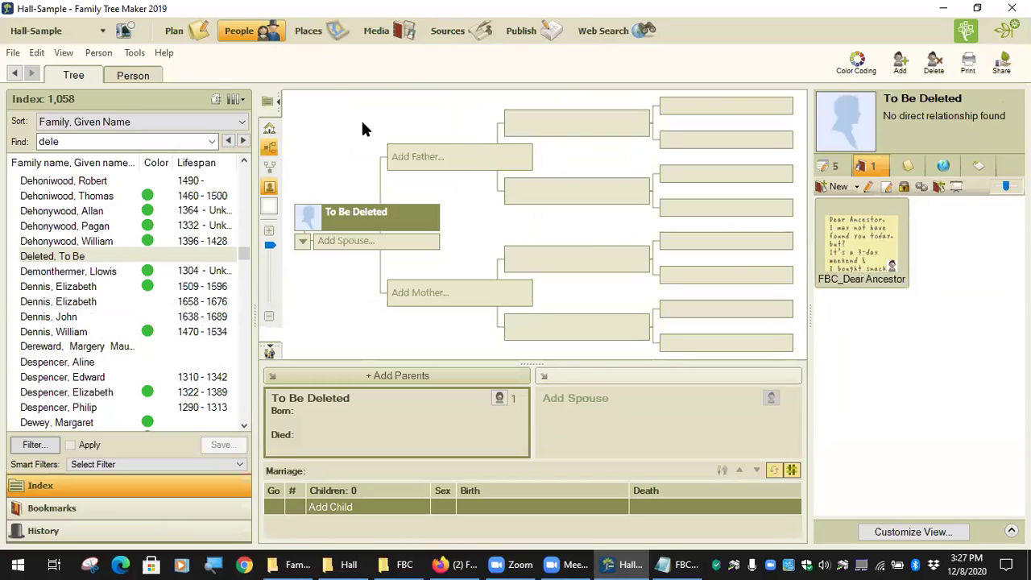
{"action": "left_click", "coordinate": [272, 132]}
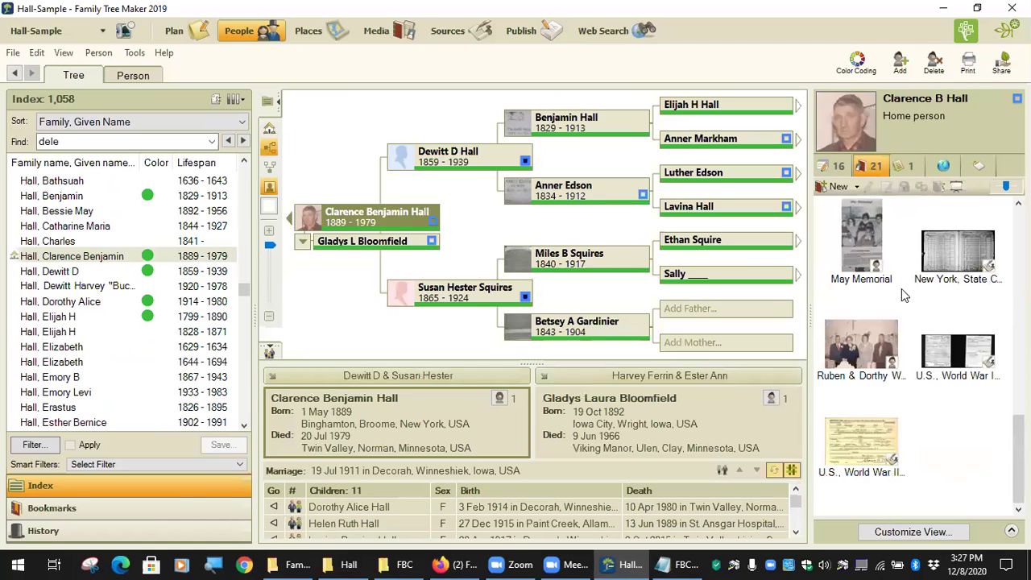
{"action": "scroll", "coordinate": [902, 288], "scroll_direction": "down", "scroll_amount": 2}
{"action": "left_click", "coordinate": [967, 248]}
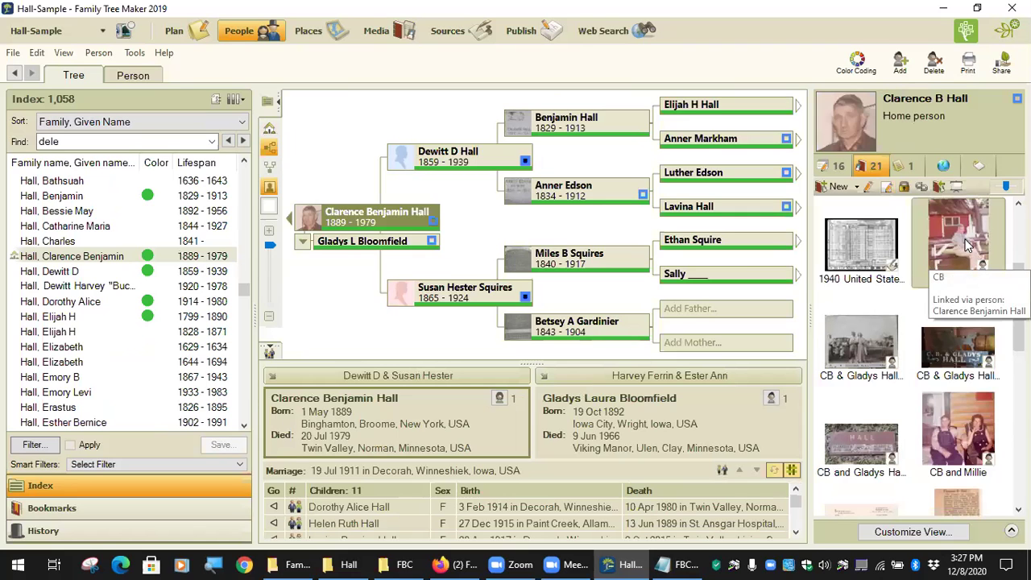
{"action": "double_click", "coordinate": [968, 248]}
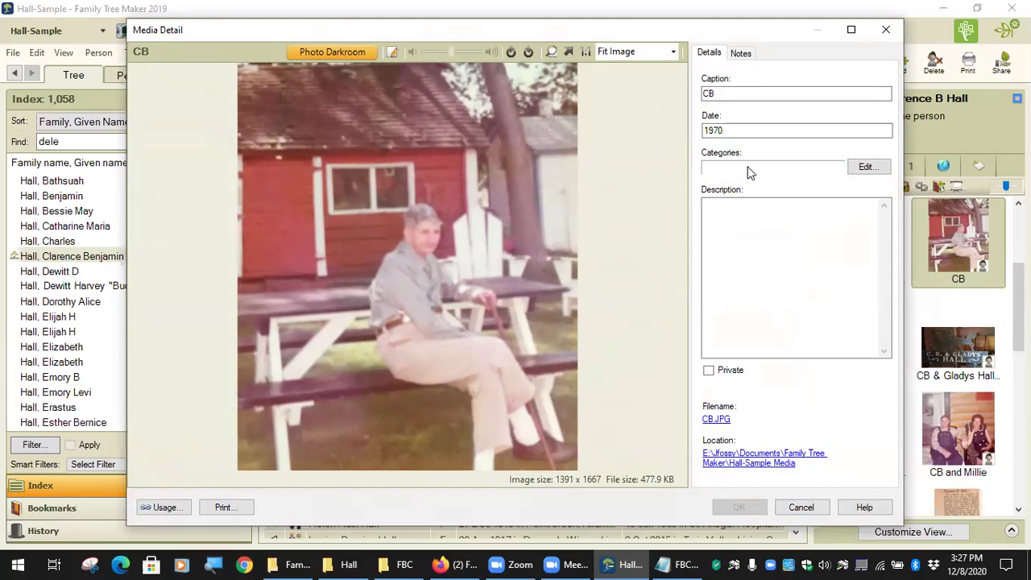
Try assigning the FBC_PhotoAlbum_FullWidth category to the CB photo, and leave its media details without saving.
{"action": "left_click", "coordinate": [868, 167]}
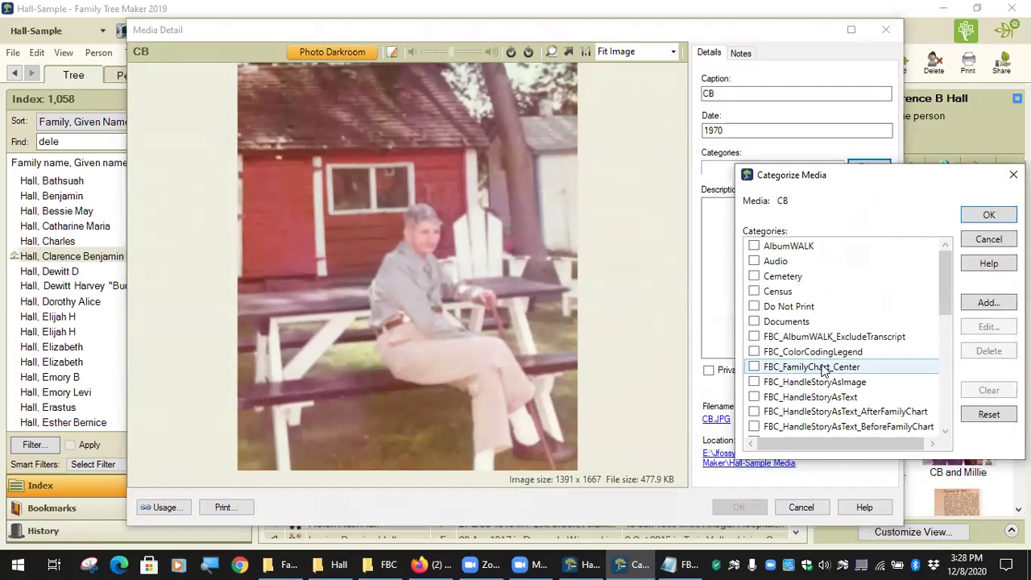
{"action": "scroll", "coordinate": [866, 387], "scroll_direction": "down", "scroll_amount": 5}
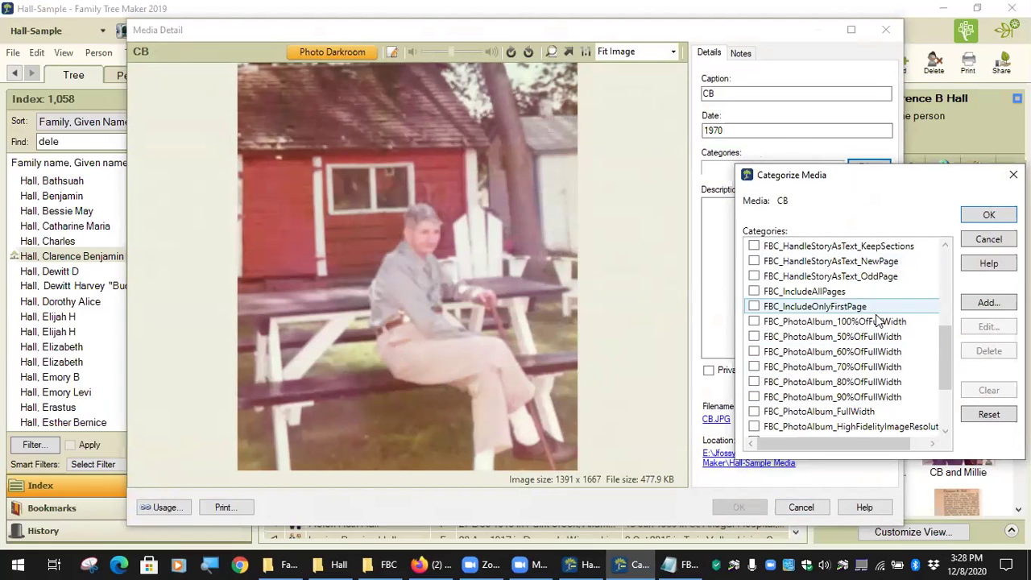
{"action": "scroll", "coordinate": [798, 347], "scroll_direction": "down", "scroll_amount": 2}
{"action": "scroll", "coordinate": [786, 345], "scroll_direction": "up", "scroll_amount": 2}
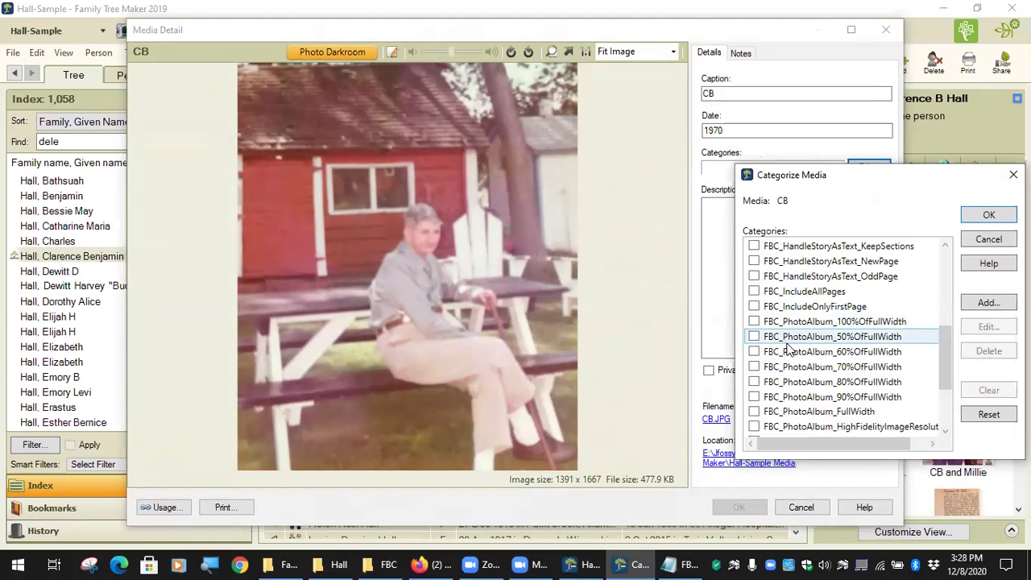
{"action": "left_click", "coordinate": [753, 411]}
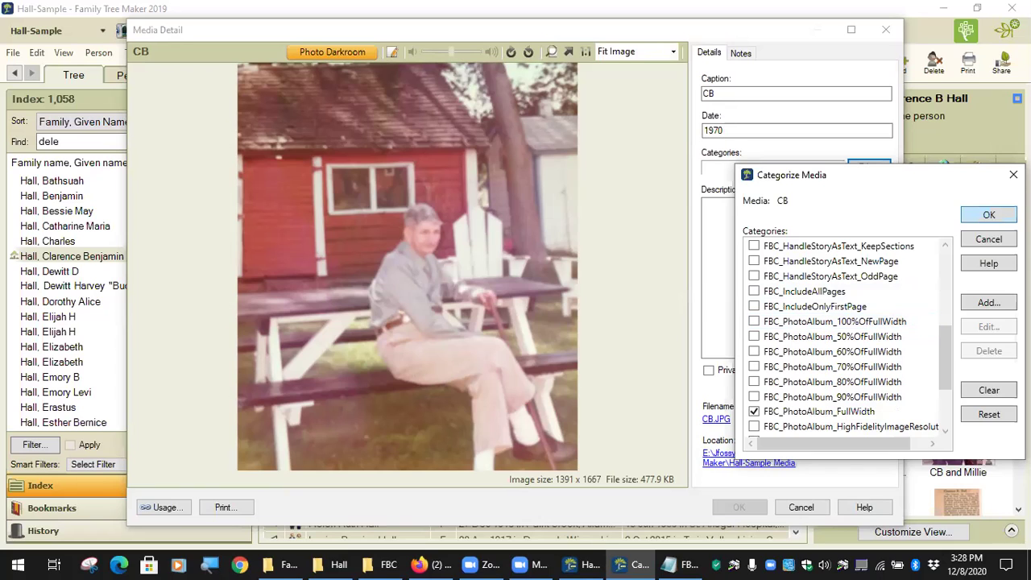
{"action": "key", "text": "Return"}
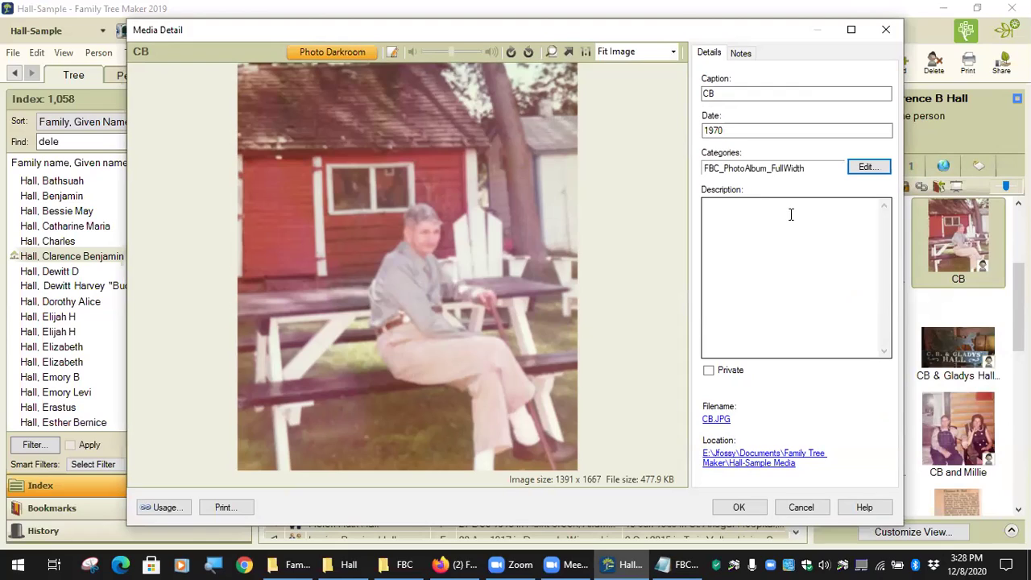
{"action": "left_click", "coordinate": [802, 507]}
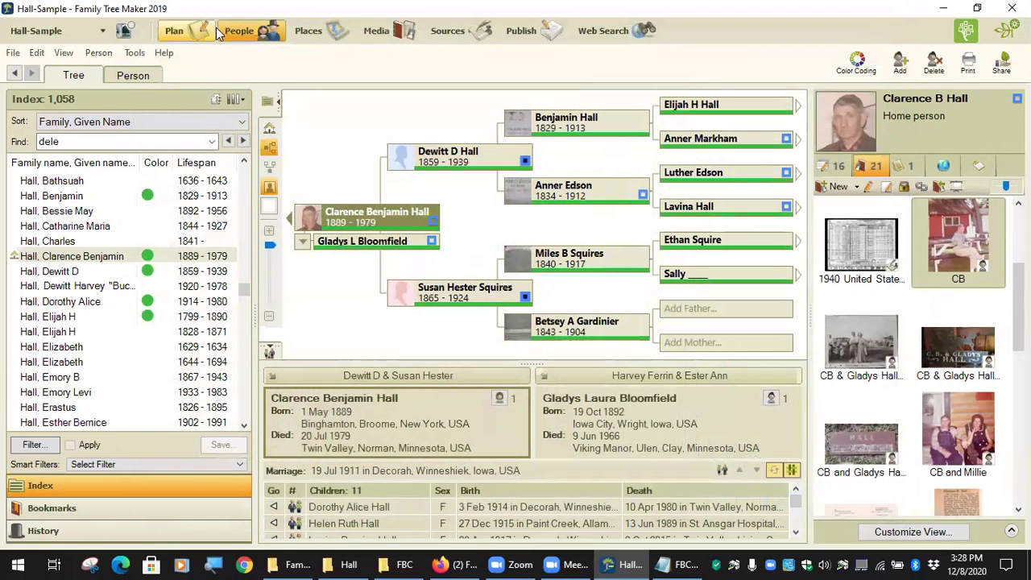
Return to the media collection and bring up the FBC_MediaCategories.txt notes, moved aside to uncover the category groups.
{"action": "left_click", "coordinate": [364, 32]}
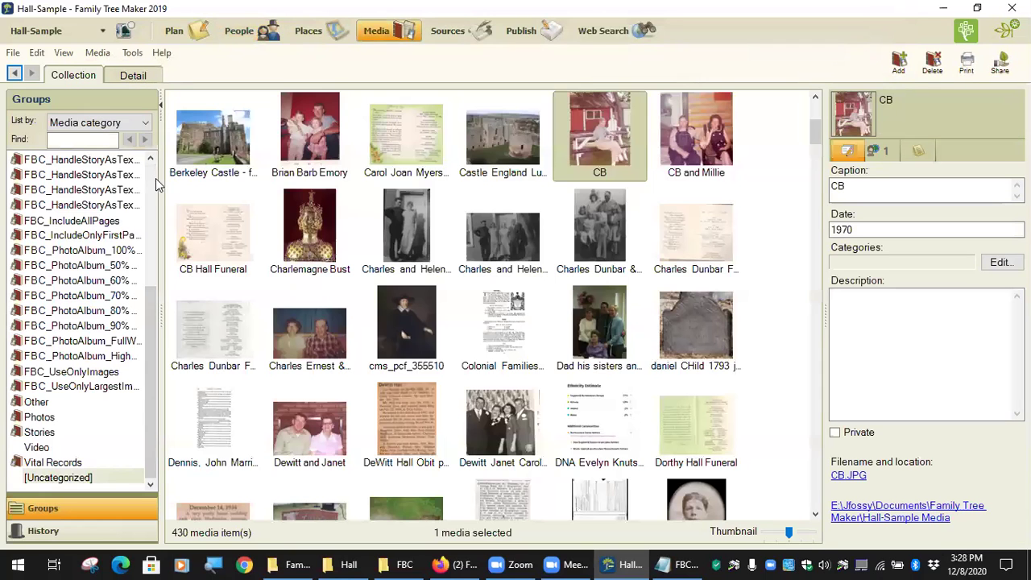
{"action": "left_click", "coordinate": [683, 564]}
{"action": "left_click", "coordinate": [527, 295]}
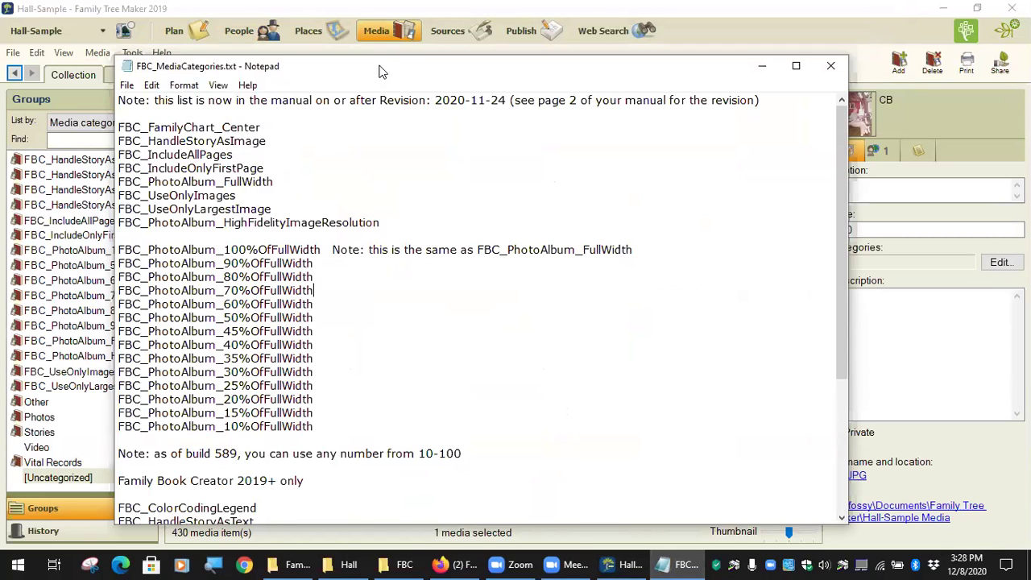
{"action": "left_click_drag", "start_coordinate": [383, 71], "coordinate": [532, 102]}
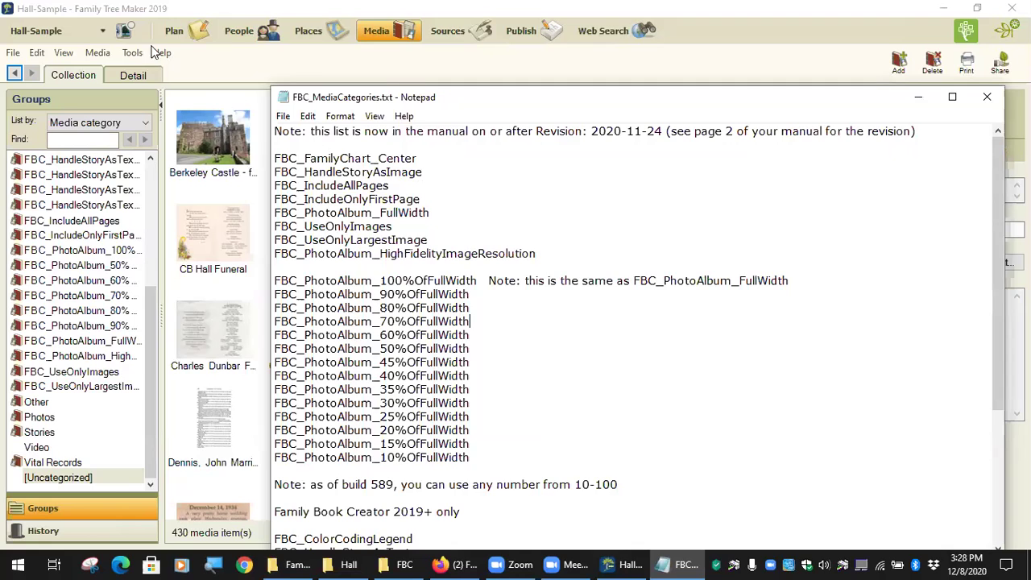
Start adding a new media category from the CB photo's category assignment, and place the category notes beside the dialogs.
{"action": "left_click", "coordinate": [97, 52]}
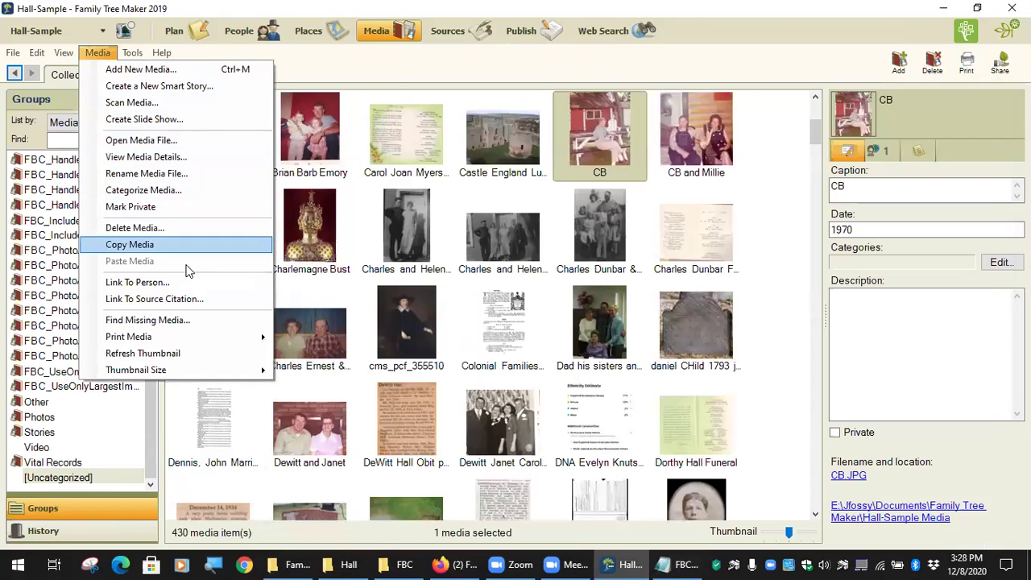
{"action": "left_click", "coordinate": [181, 191]}
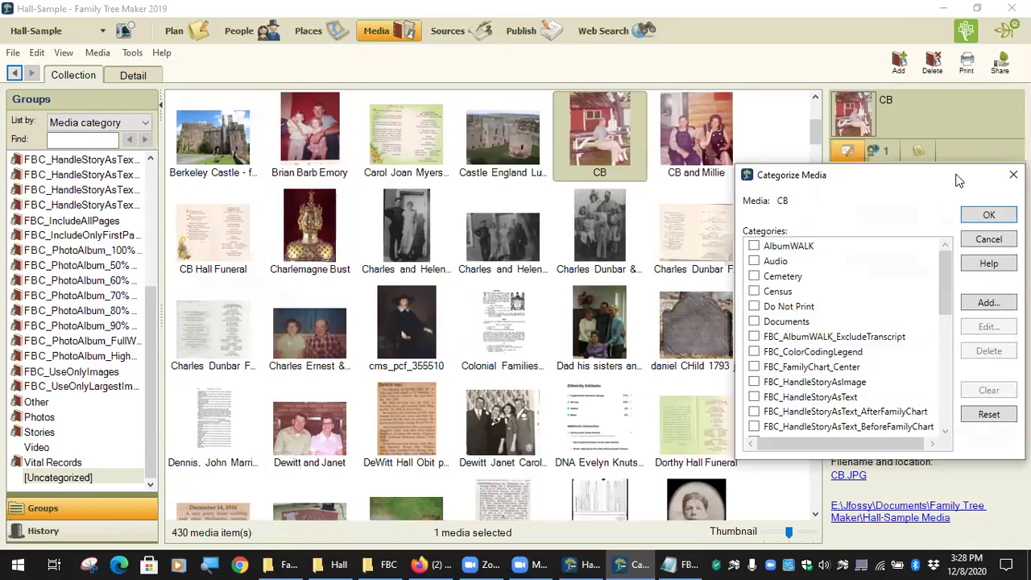
{"action": "left_click_drag", "start_coordinate": [959, 181], "coordinate": [469, 131]}
{"action": "left_click", "coordinate": [499, 253]}
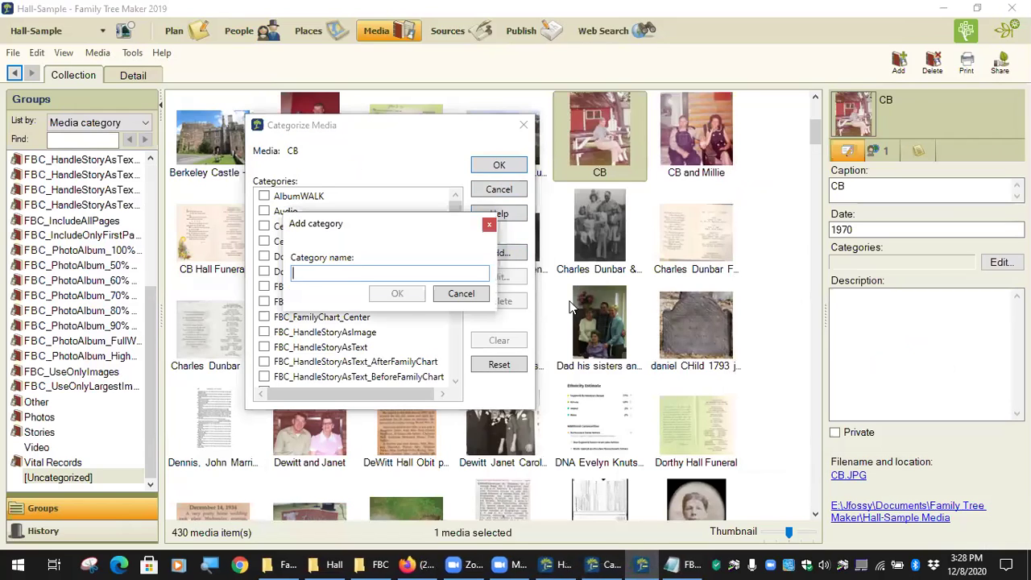
{"action": "left_click", "coordinate": [672, 564]}
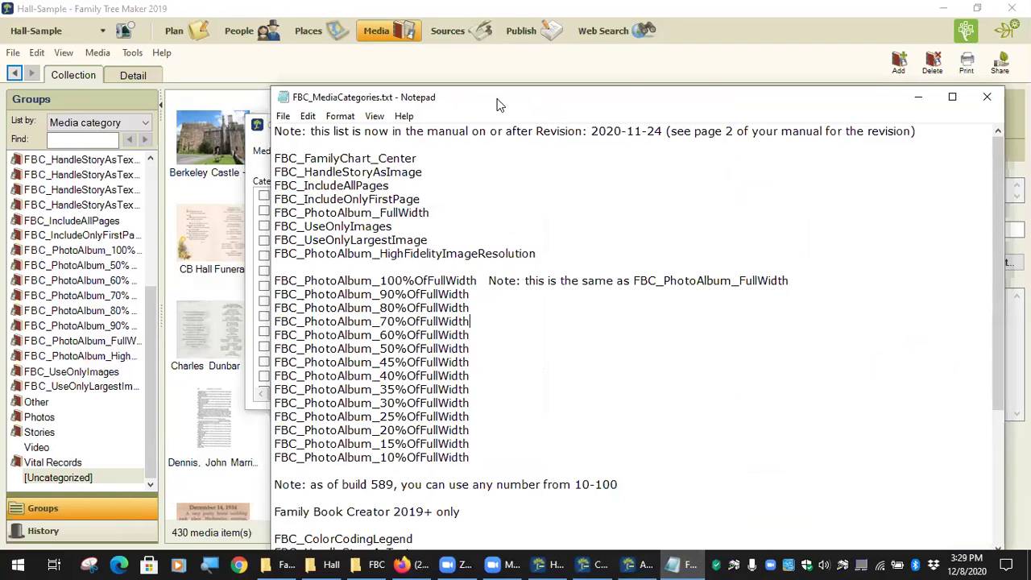
{"action": "left_click_drag", "start_coordinate": [497, 105], "coordinate": [779, 98]}
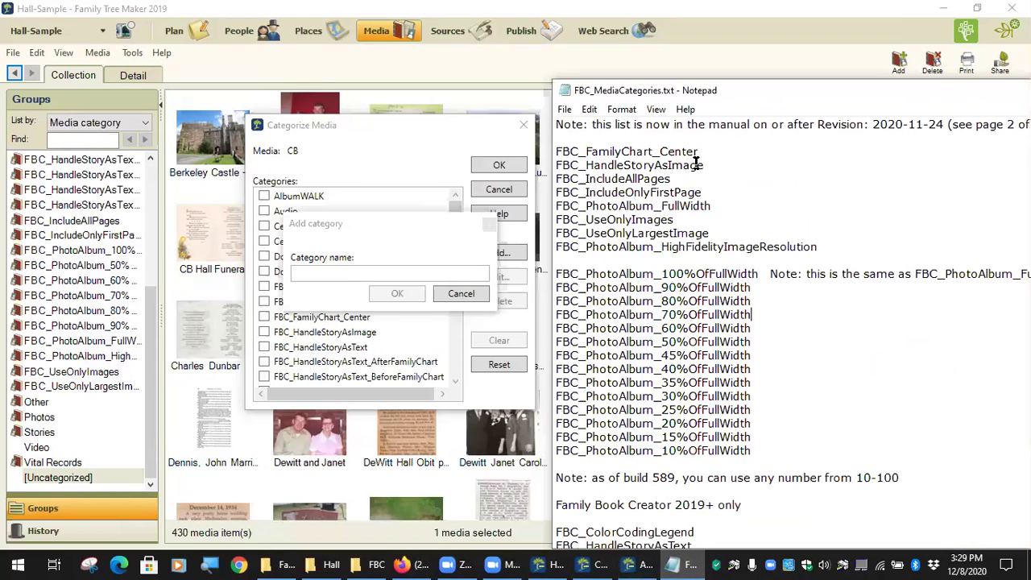
Try using FBC_FamilyChart_Center, copied from the notes, as the new category's name, and cancel the addition.
{"action": "left_click_drag", "start_coordinate": [699, 152], "coordinate": [514, 136]}
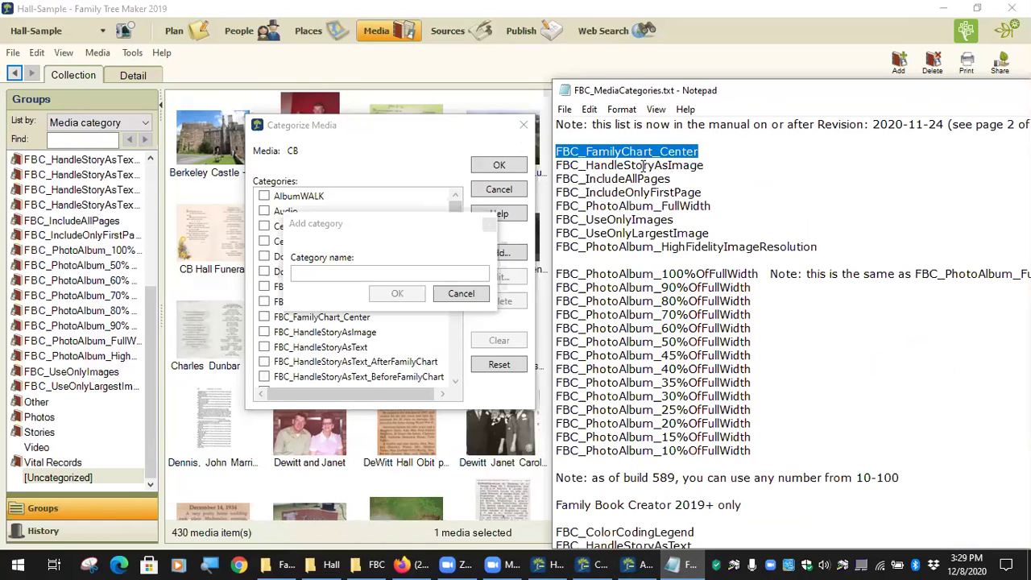
{"action": "right_click", "coordinate": [622, 153]}
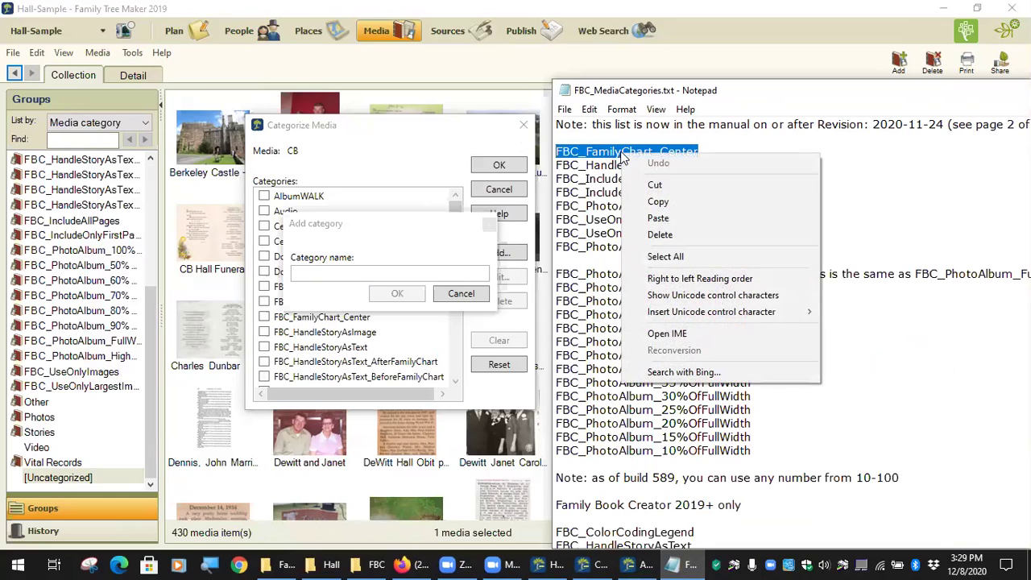
{"action": "left_click", "coordinate": [686, 201]}
{"action": "left_click", "coordinate": [332, 274]}
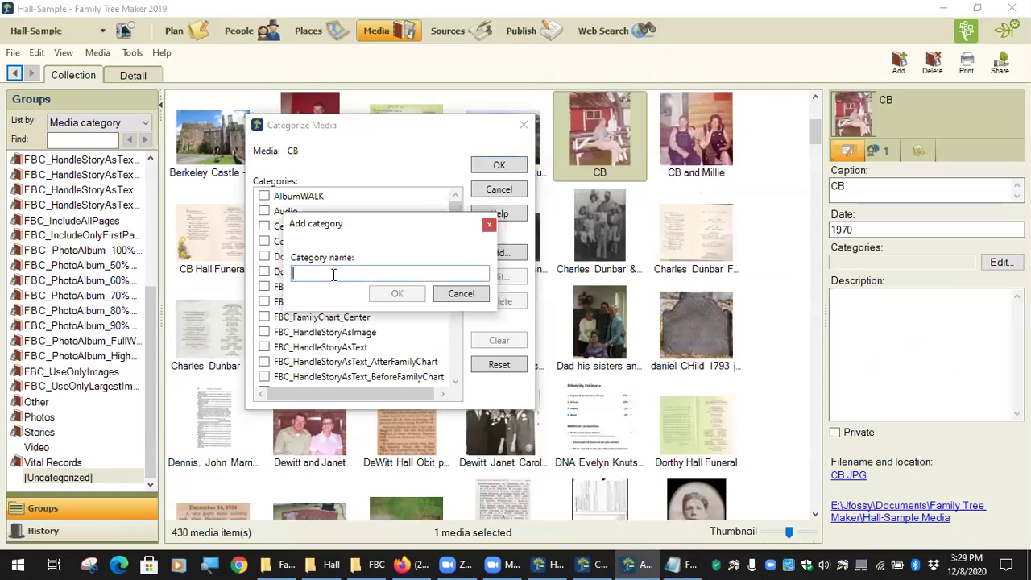
{"action": "right_click", "coordinate": [315, 273]}
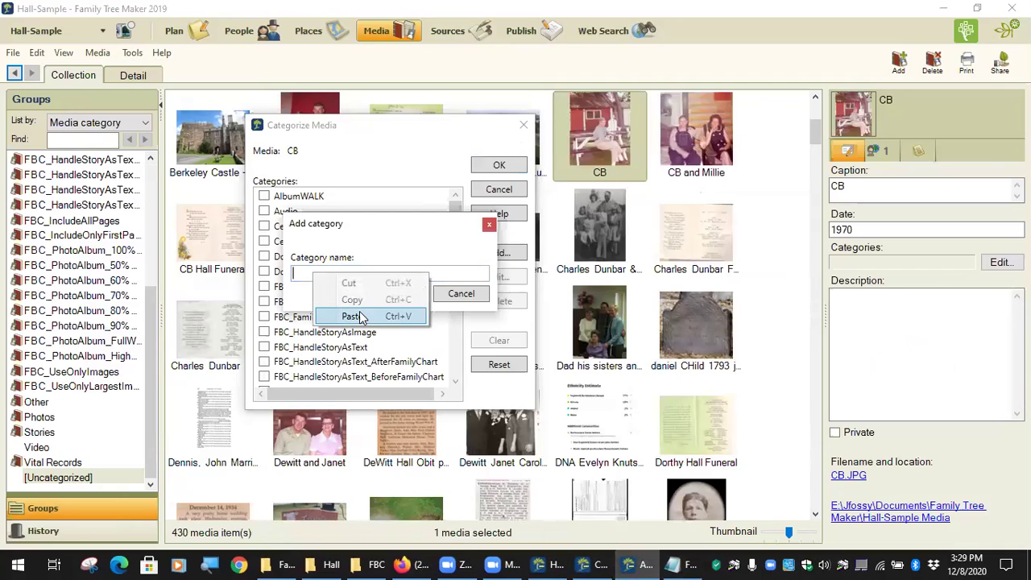
{"action": "left_click", "coordinate": [367, 307]}
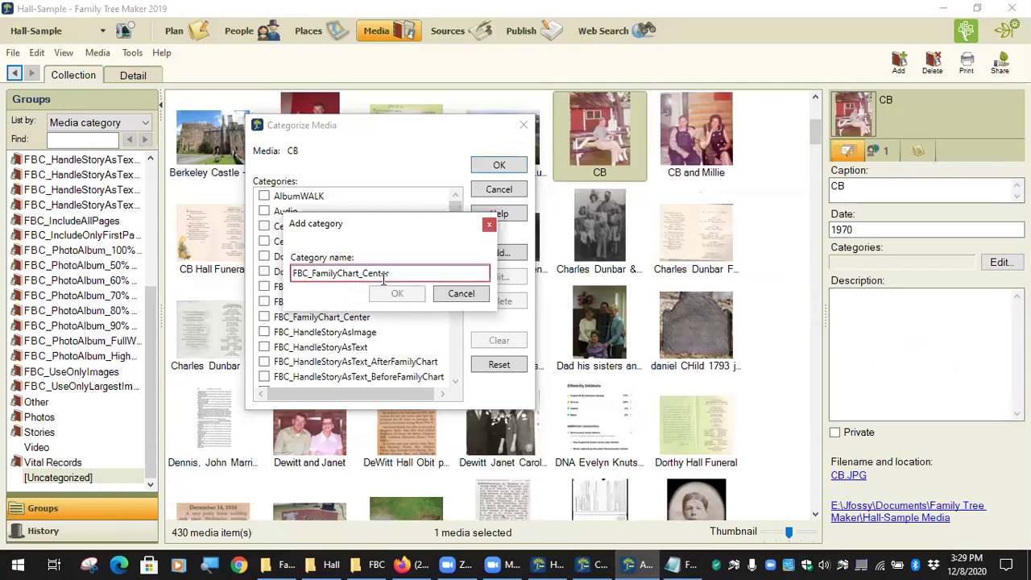
{"action": "mouse_move", "coordinate": [384, 278]}
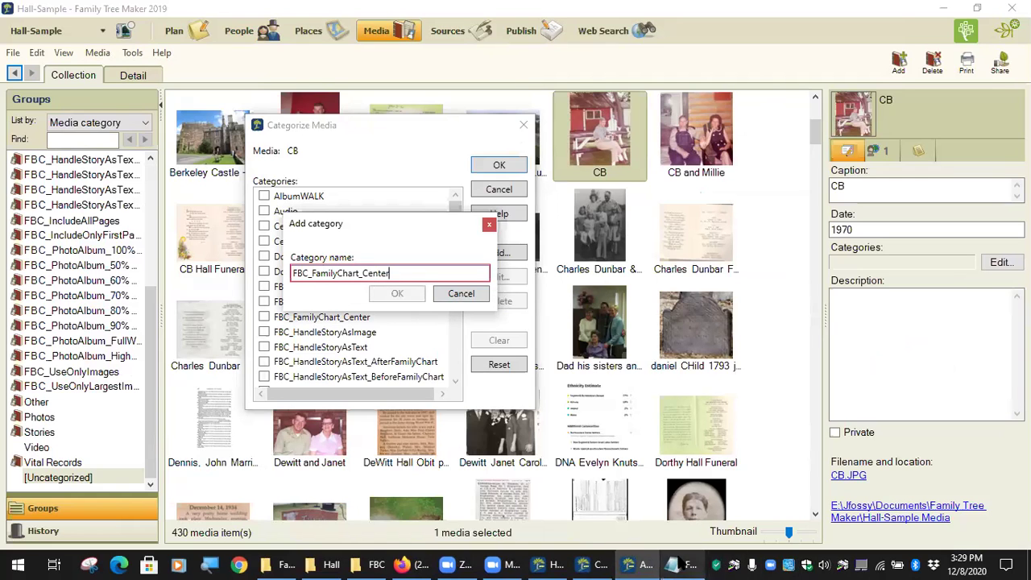
{"action": "left_click", "coordinate": [673, 564]}
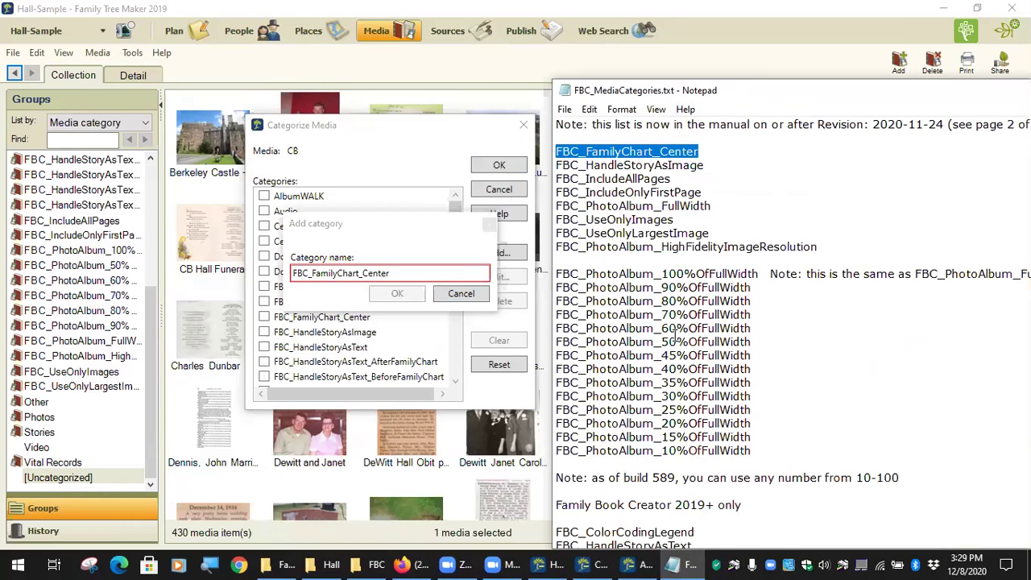
{"action": "scroll", "coordinate": [676, 335], "scroll_direction": "down", "scroll_amount": 5}
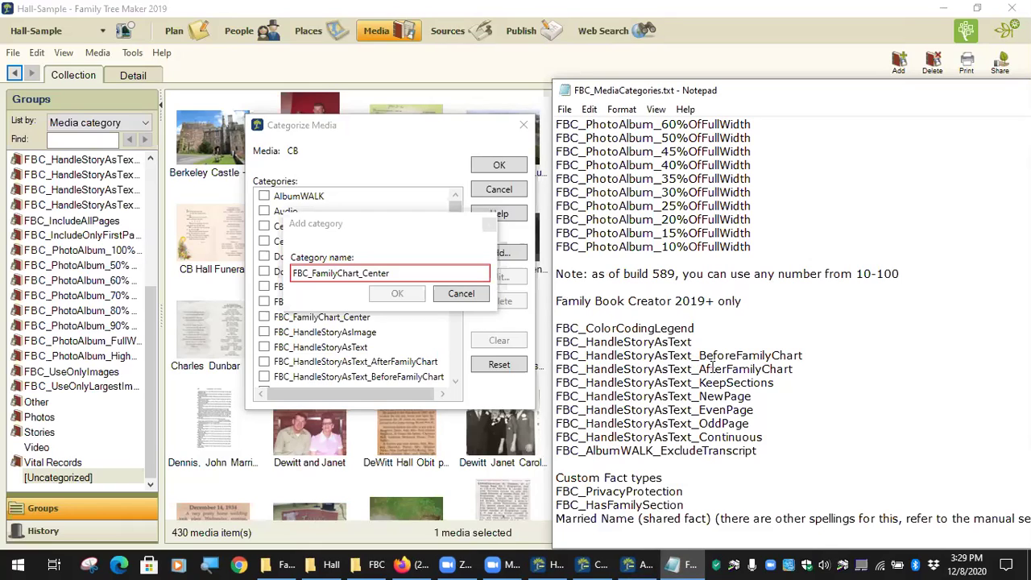
{"action": "left_click", "coordinate": [457, 312]}
{"action": "left_click", "coordinate": [462, 295]}
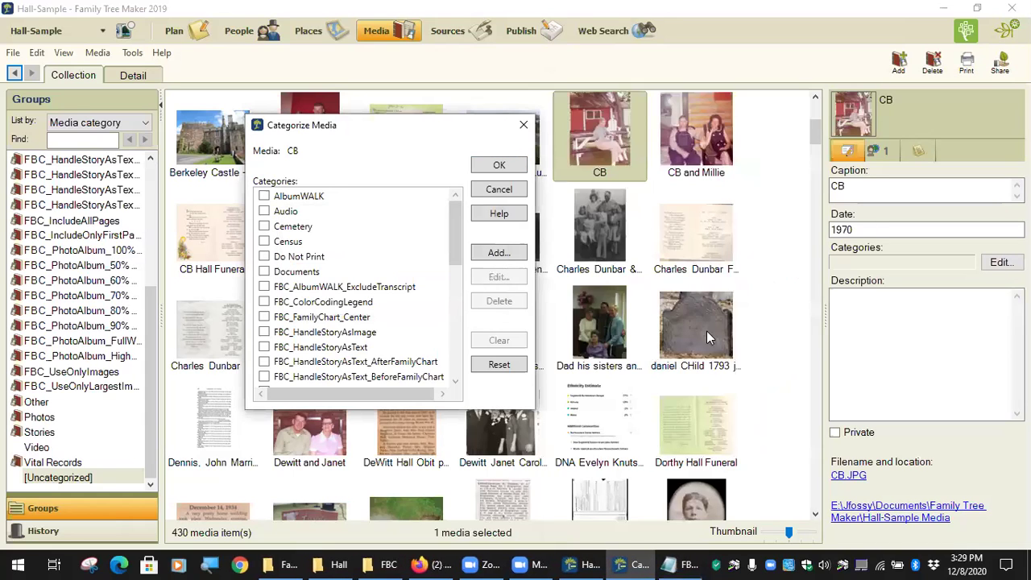
Select the FBC_FamilyChart_Center entry in the notes and start adding a category again for the CB photo.
{"action": "left_click", "coordinate": [669, 565]}
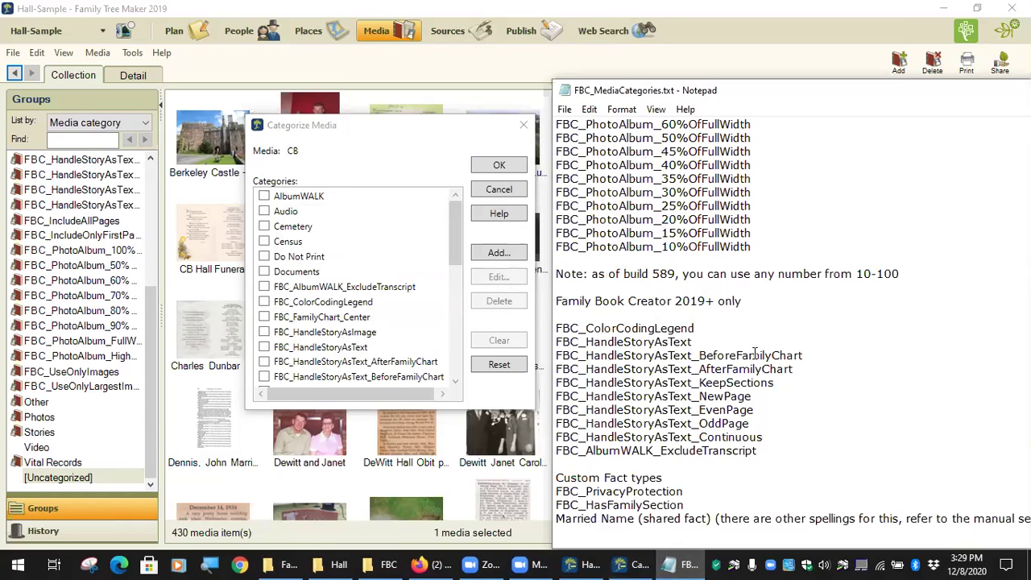
{"action": "scroll", "coordinate": [822, 242], "scroll_direction": "up", "scroll_amount": 6}
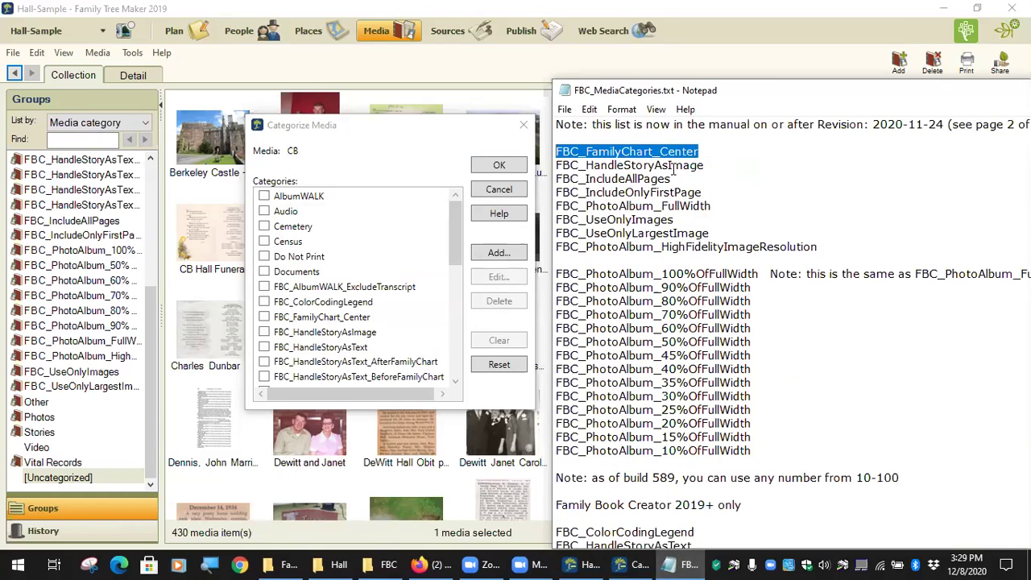
{"action": "left_click", "coordinate": [594, 174]}
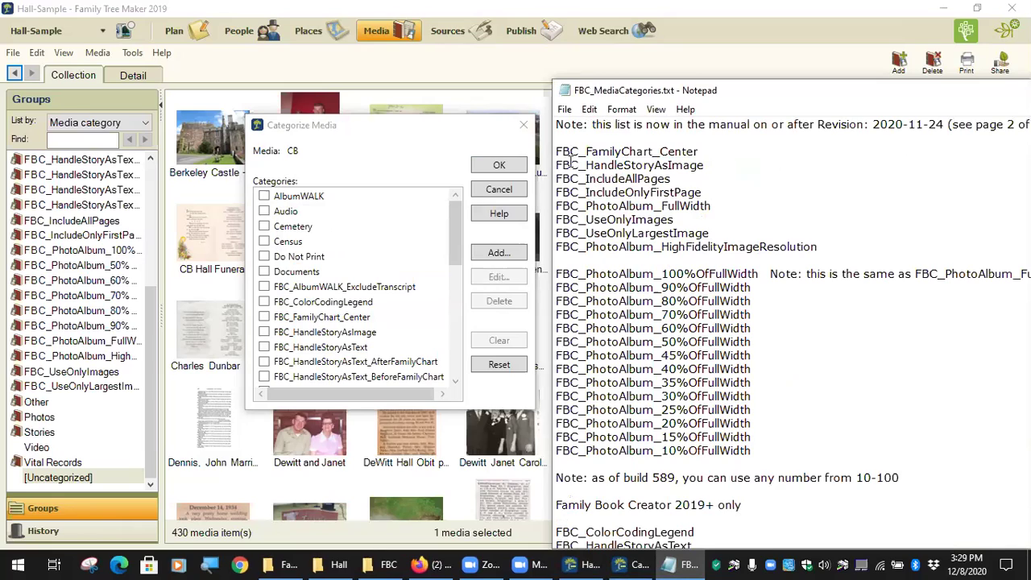
{"action": "left_click_drag", "start_coordinate": [556, 151], "coordinate": [727, 150]}
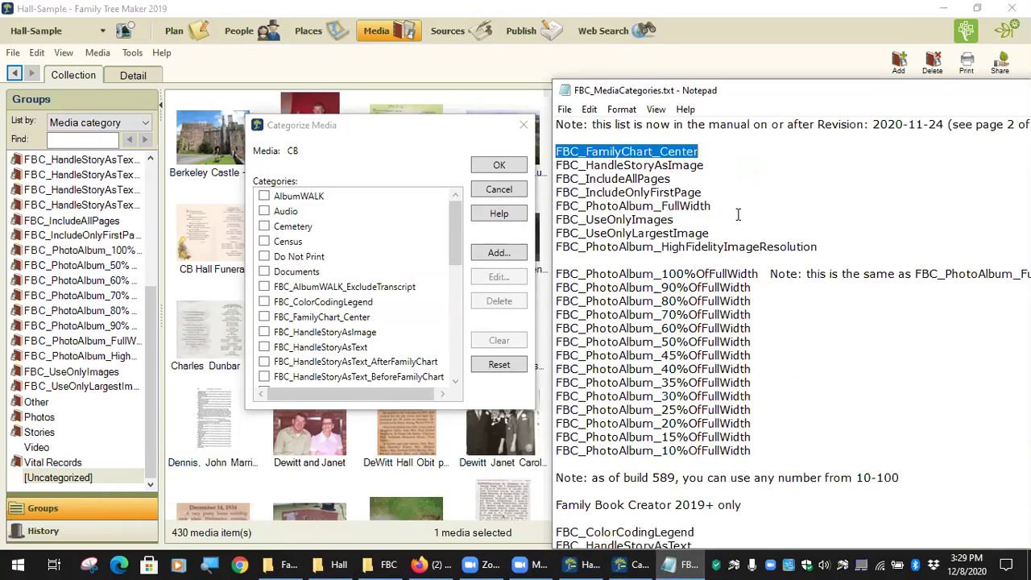
{"action": "left_click", "coordinate": [497, 254]}
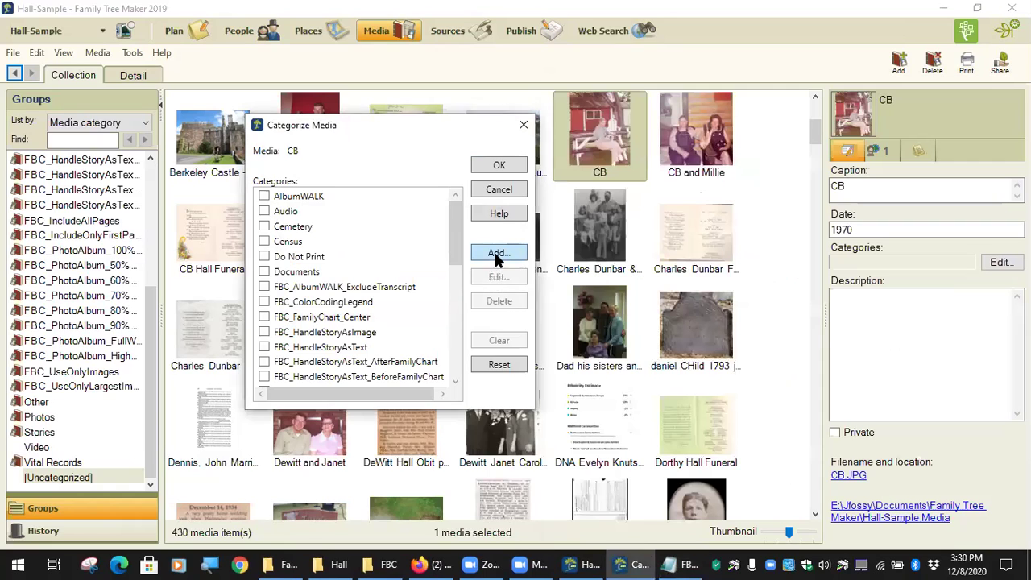
{"action": "left_click", "coordinate": [497, 255]}
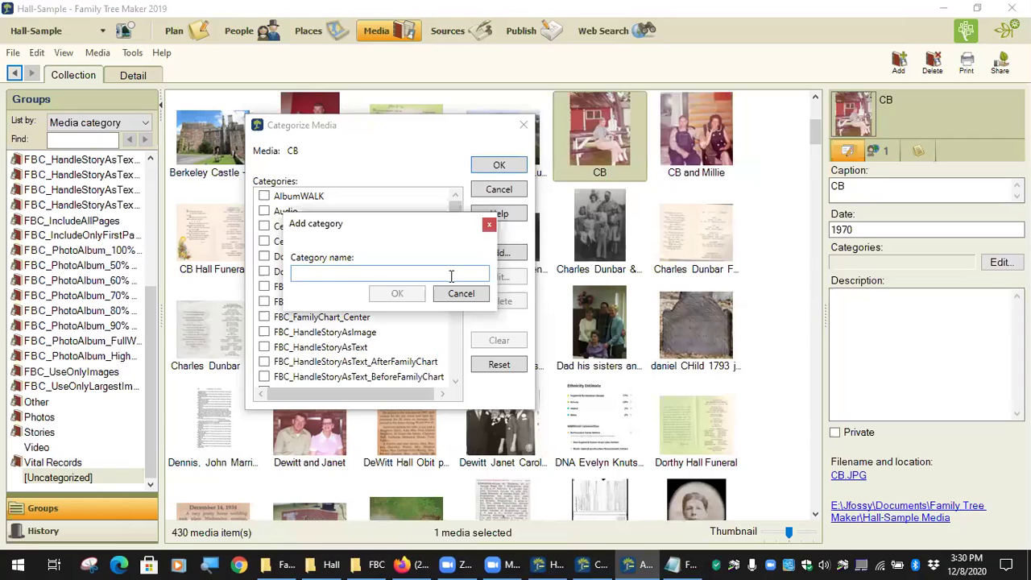
Review the whole category list in the notes and highlight the FBC_PhotoAlbum entries from 100% to 10% of full width.
{"action": "left_click", "coordinate": [691, 564]}
{"action": "scroll", "coordinate": [703, 220], "scroll_direction": "down", "scroll_amount": 4}
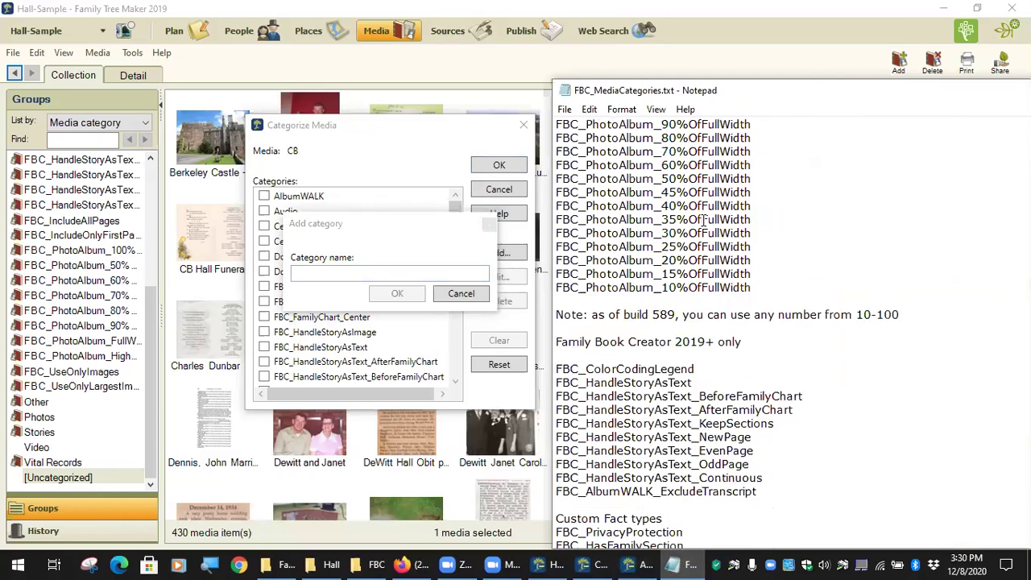
{"action": "scroll", "coordinate": [704, 220], "scroll_direction": "down", "scroll_amount": 1}
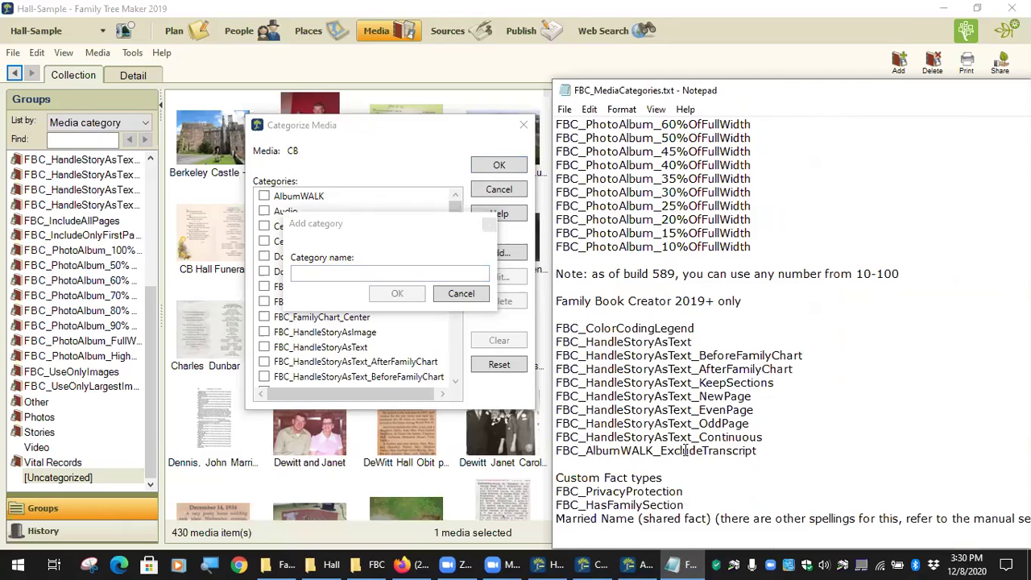
{"action": "scroll", "coordinate": [685, 451], "scroll_direction": "up", "scroll_amount": 5}
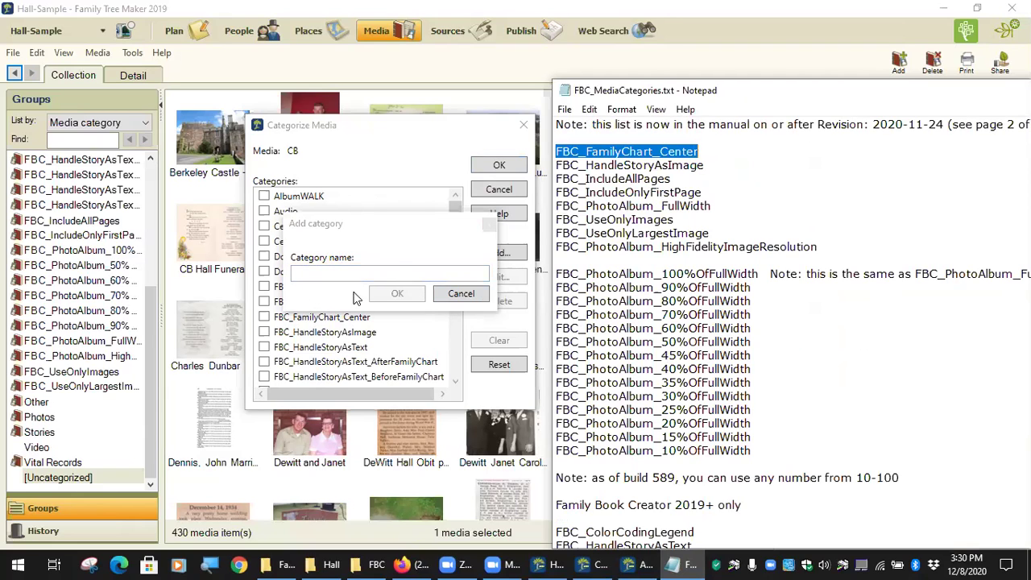
{"action": "scroll", "coordinate": [589, 178], "scroll_direction": "down", "scroll_amount": 5}
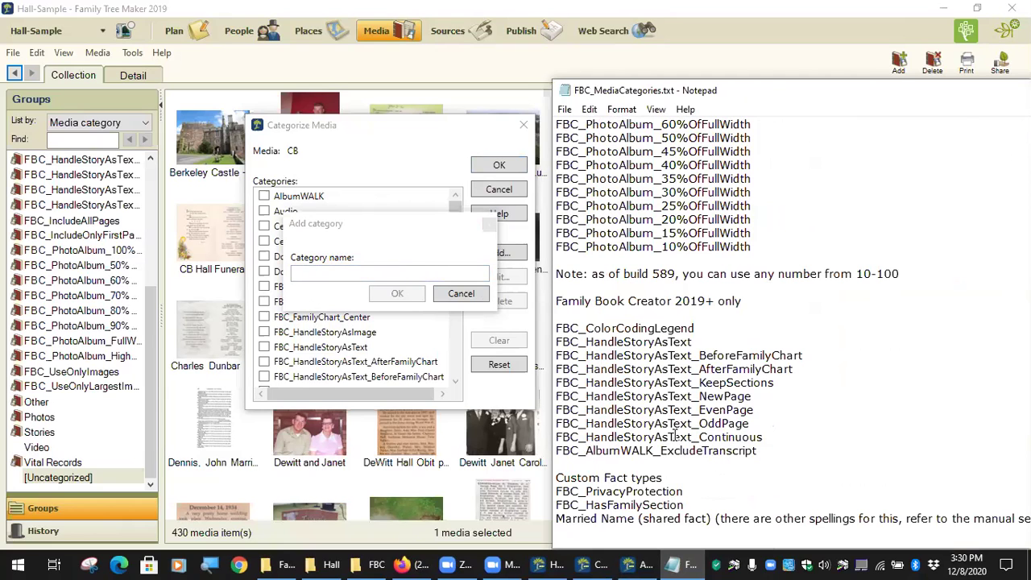
{"action": "scroll", "coordinate": [677, 274], "scroll_direction": "up", "scroll_amount": 5}
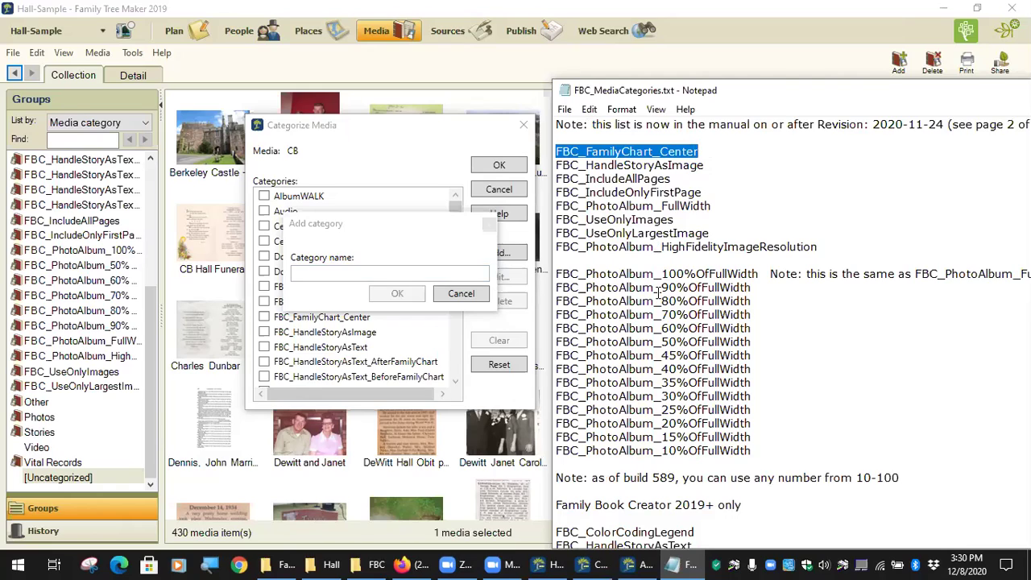
{"action": "left_click_drag", "start_coordinate": [556, 275], "coordinate": [779, 457]}
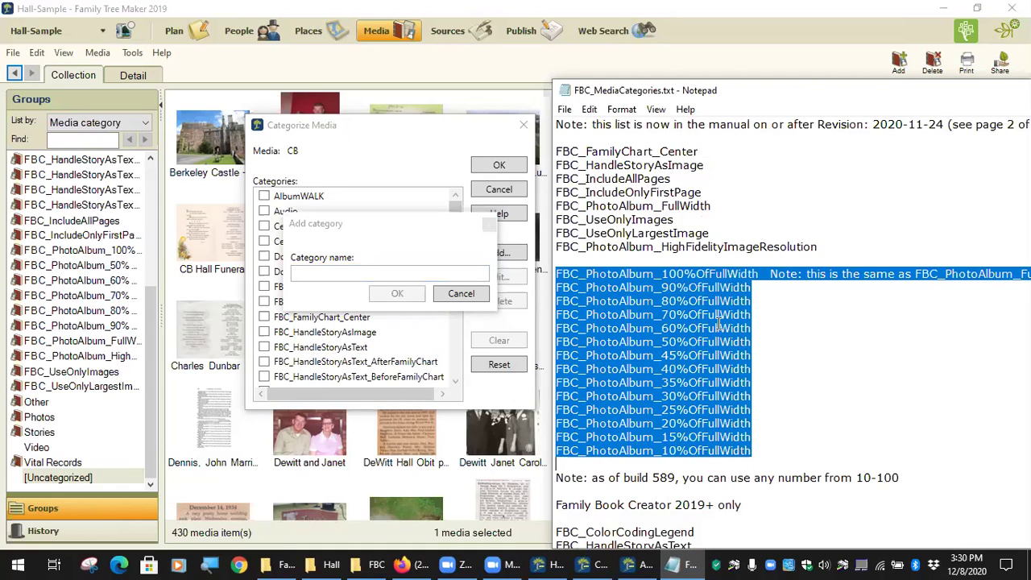
Clear the highlight on the percentage entries in the notes and highlight the FBC_PhotoAlbum_FullWidth entry instead.
{"action": "left_click", "coordinate": [677, 302]}
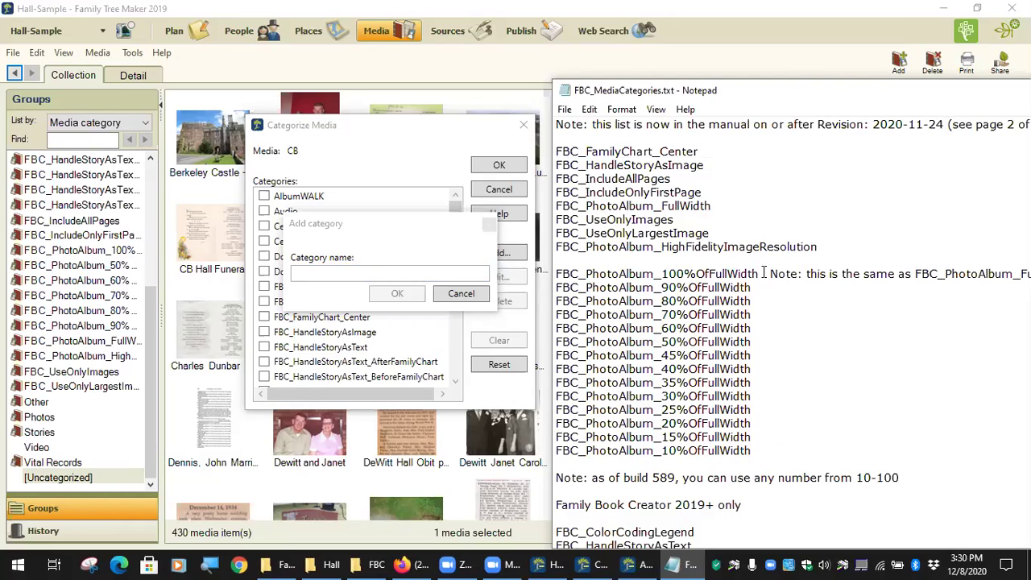
{"action": "left_click_drag", "start_coordinate": [712, 206], "coordinate": [548, 209]}
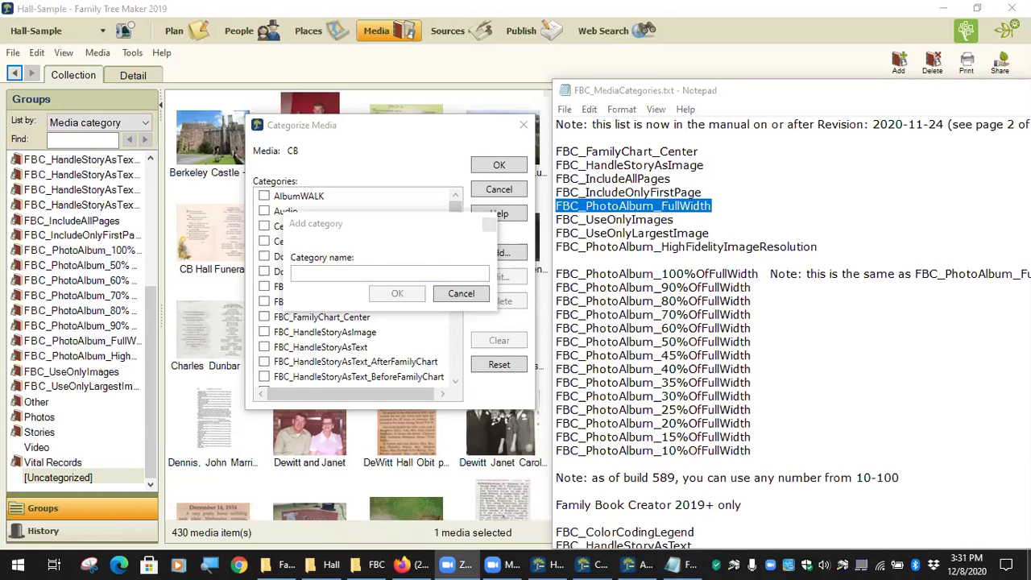
Return to Family Tree Maker from the desktop and cancel adding a new category.
{"action": "key", "text": "super+d"}
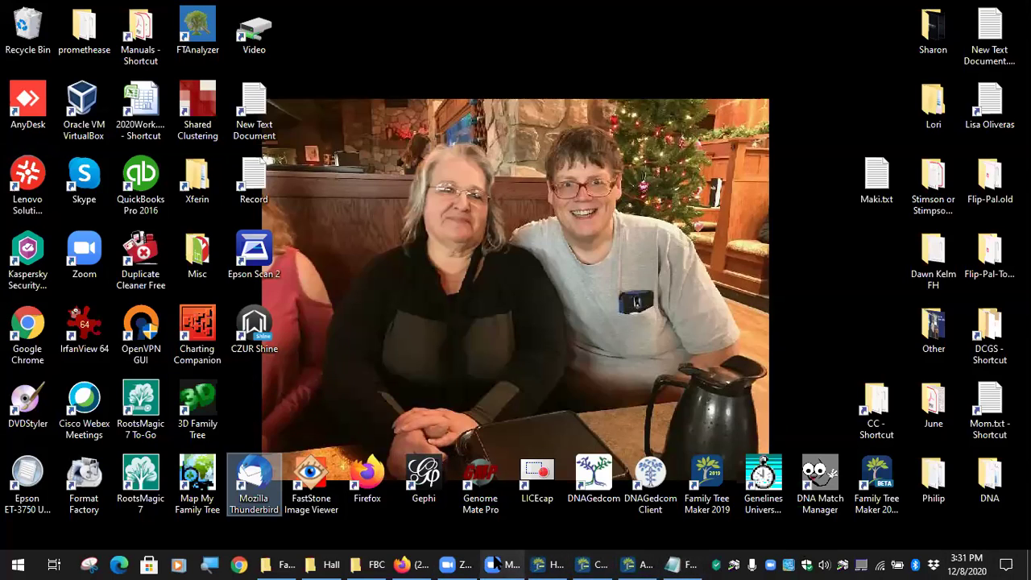
{"action": "left_click", "coordinate": [548, 564]}
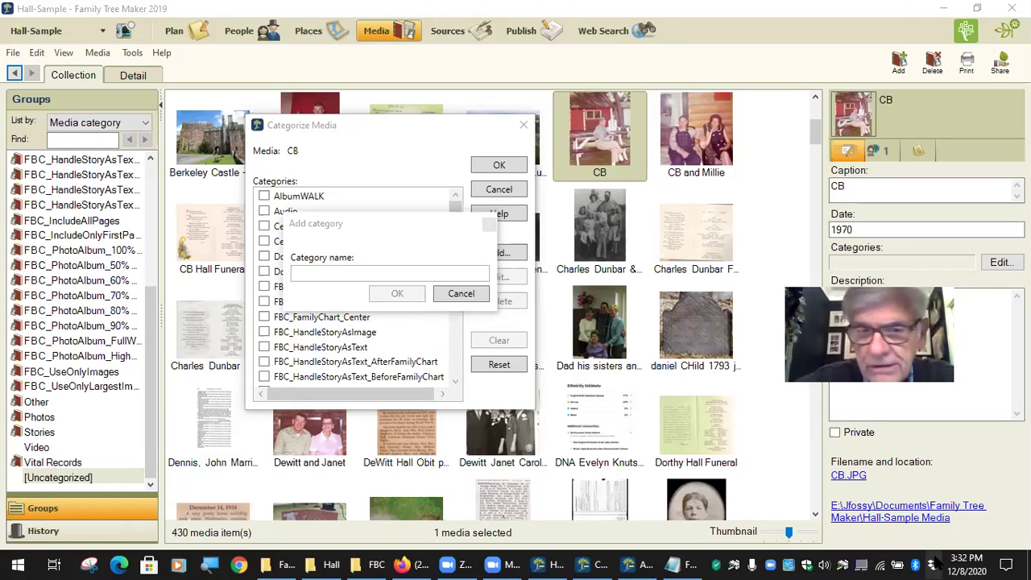
{"action": "left_click", "coordinate": [464, 293]}
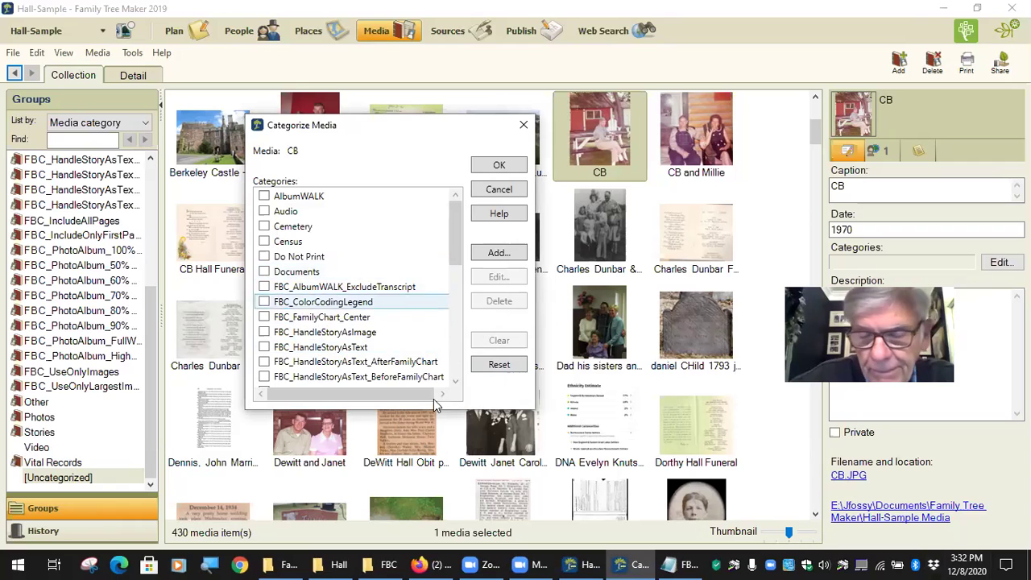
Bring the category notes back, place them over the Categorize Media dialog, and highlight the FBC_PhotoAlbum_FullWidth entry again.
{"action": "left_click", "coordinate": [681, 564]}
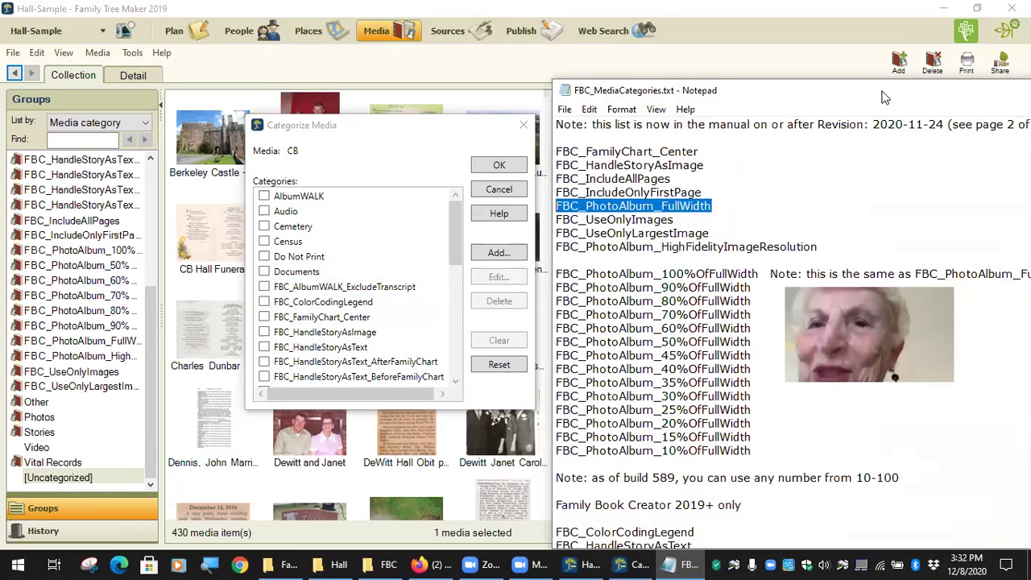
{"action": "left_click_drag", "start_coordinate": [883, 97], "coordinate": [466, 85]}
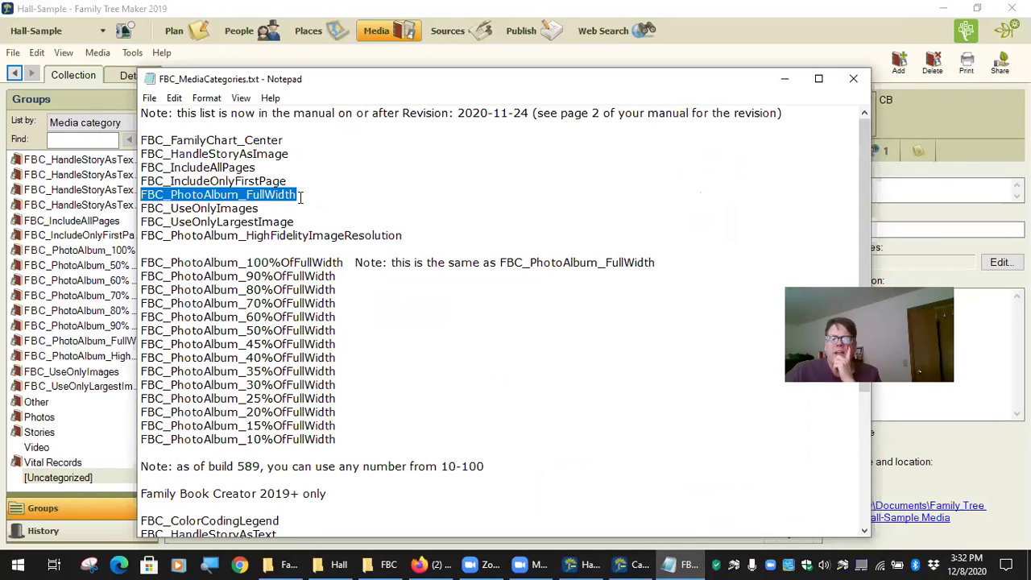
{"action": "left_click_drag", "start_coordinate": [300, 197], "coordinate": [119, 194]}
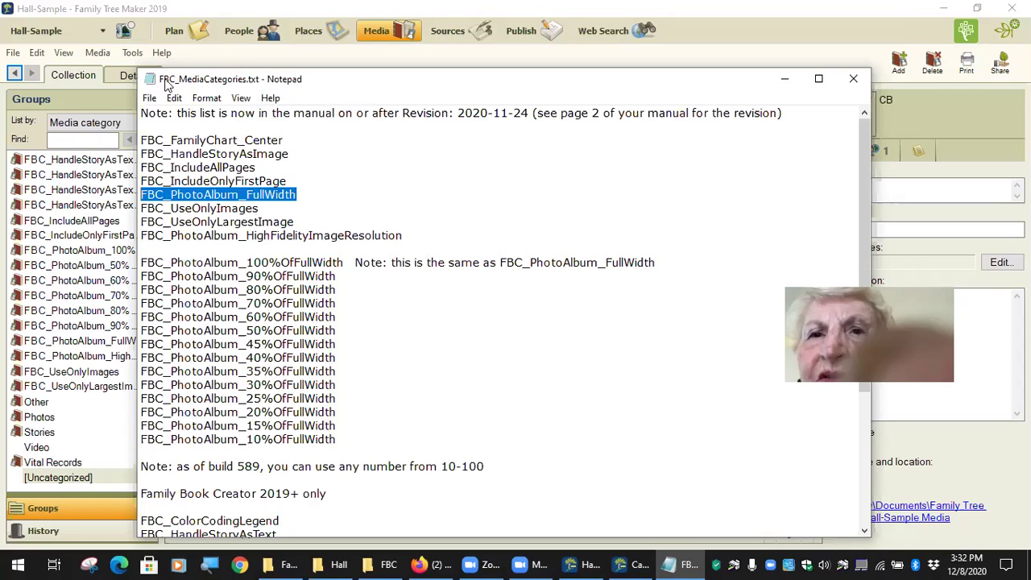
{"action": "left_click_drag", "start_coordinate": [166, 85], "coordinate": [191, 86]}
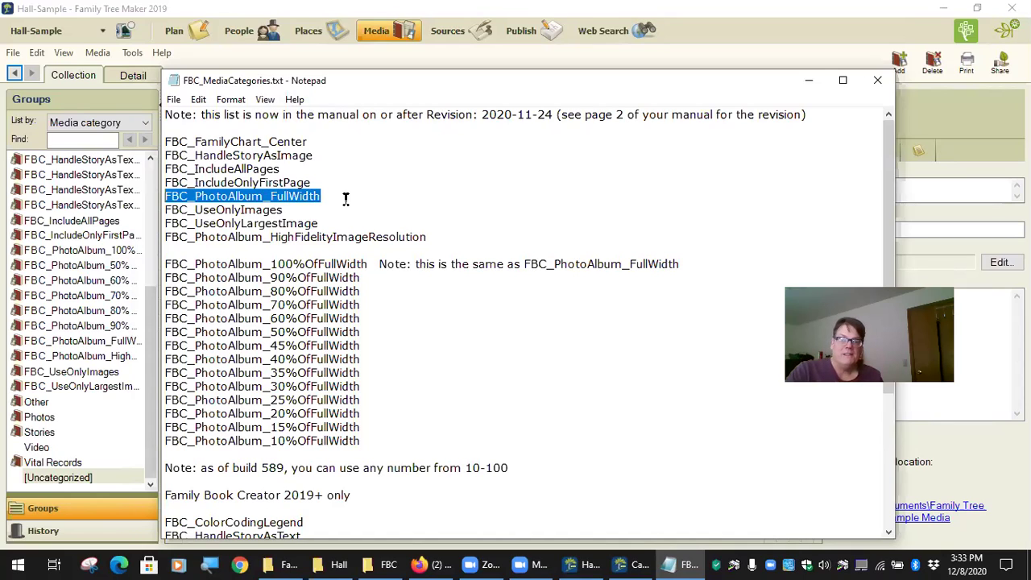
Delete the underscore before FullWidth in the FBC_PhotoAlbum_FullWidth entry and put it back.
{"action": "key", "text": "Left"}
{"action": "key", "text": "Right"}
{"action": "key", "text": "Right"}
{"action": "key", "text": "Right"}
{"action": "key", "text": "Right"}
{"action": "key", "text": "Right"}
{"action": "key", "text": "Right"}
{"action": "key", "text": "Right"}
{"action": "key", "text": "Right"}
{"action": "key", "text": "Right"}
{"action": "key", "text": "Right"}
{"action": "key", "text": "Right"}
{"action": "key", "text": "Right"}
{"action": "key", "text": "Right"}
{"action": "key", "text": "Right"}
{"action": "key", "text": "BackSpace"}
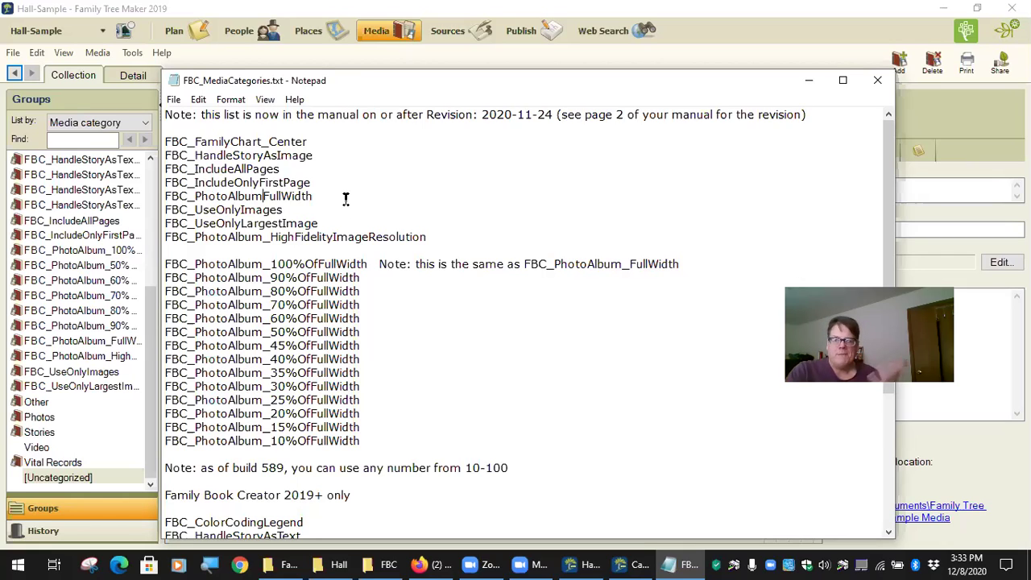
{"action": "type", "text": "_"}
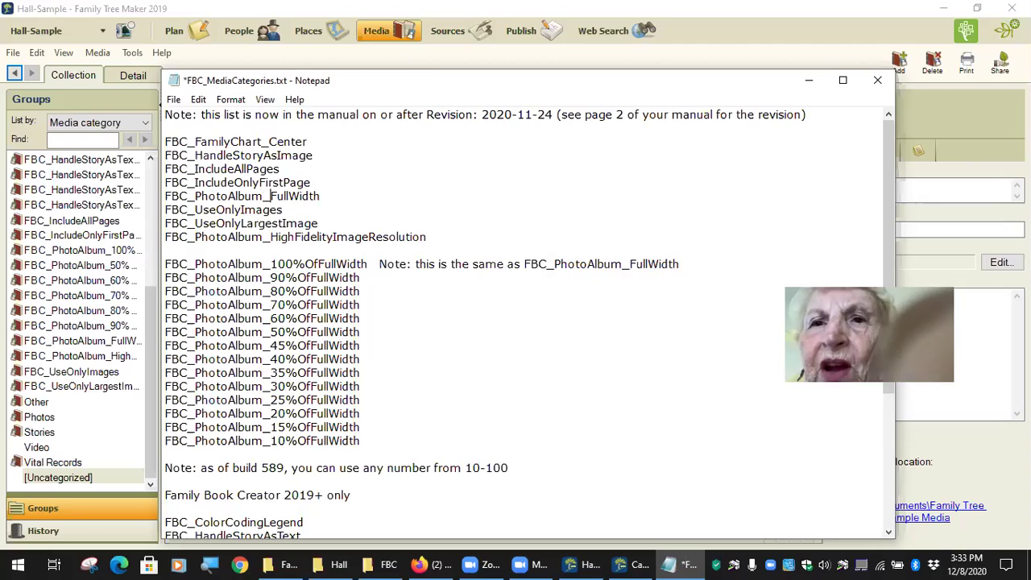
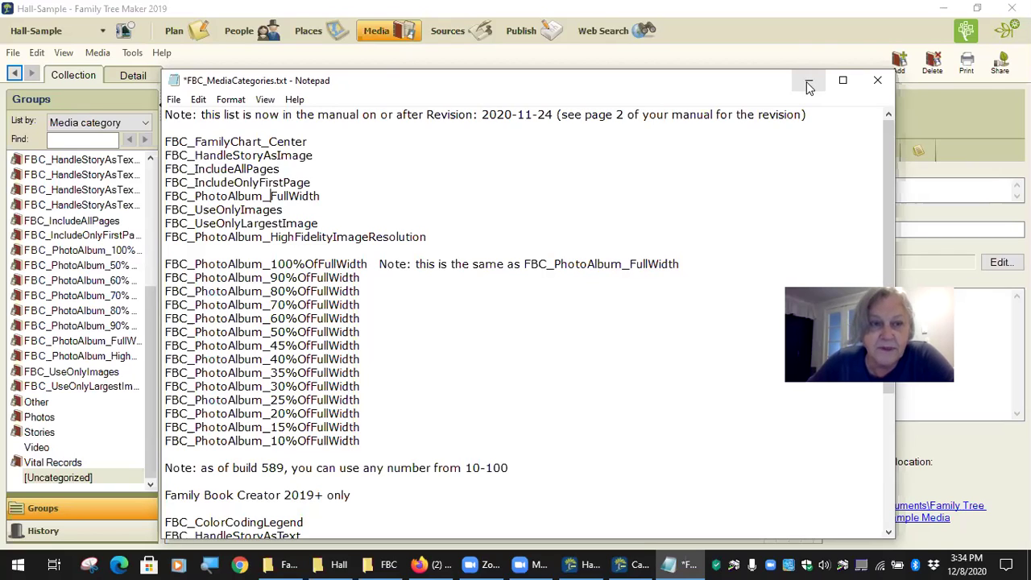
Minimize the category notes and cancel the category assignment for the CB photo.
{"action": "left_click", "coordinate": [810, 83]}
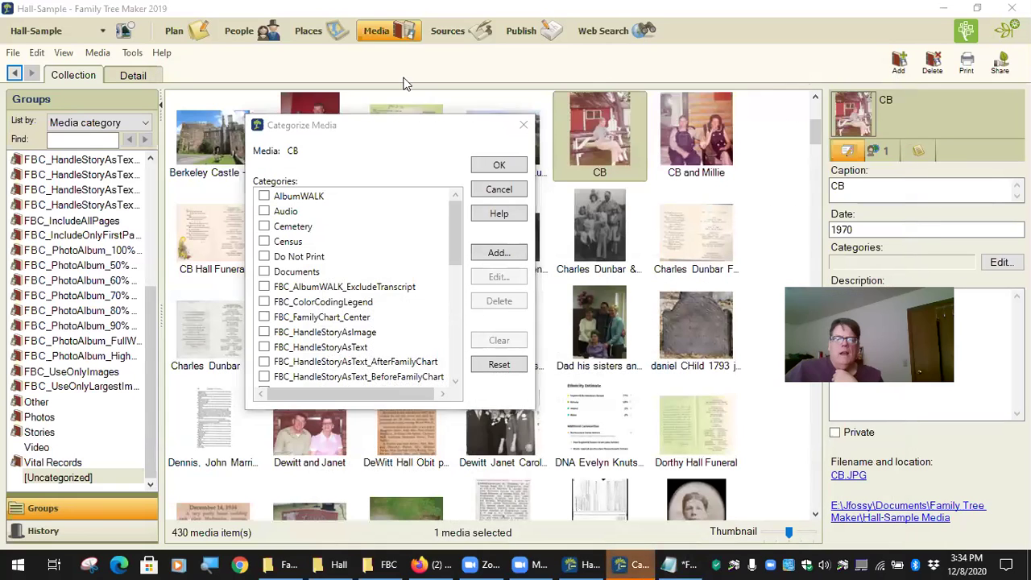
{"action": "left_click", "coordinate": [498, 190]}
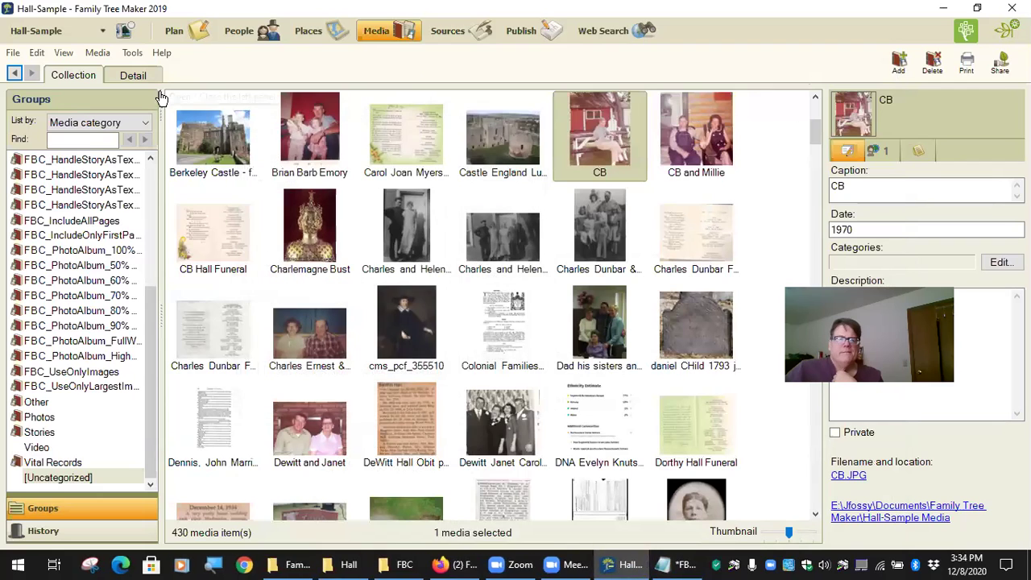
Go to the People workspace and show the home person's media beside the family tree.
{"action": "left_click", "coordinate": [236, 32]}
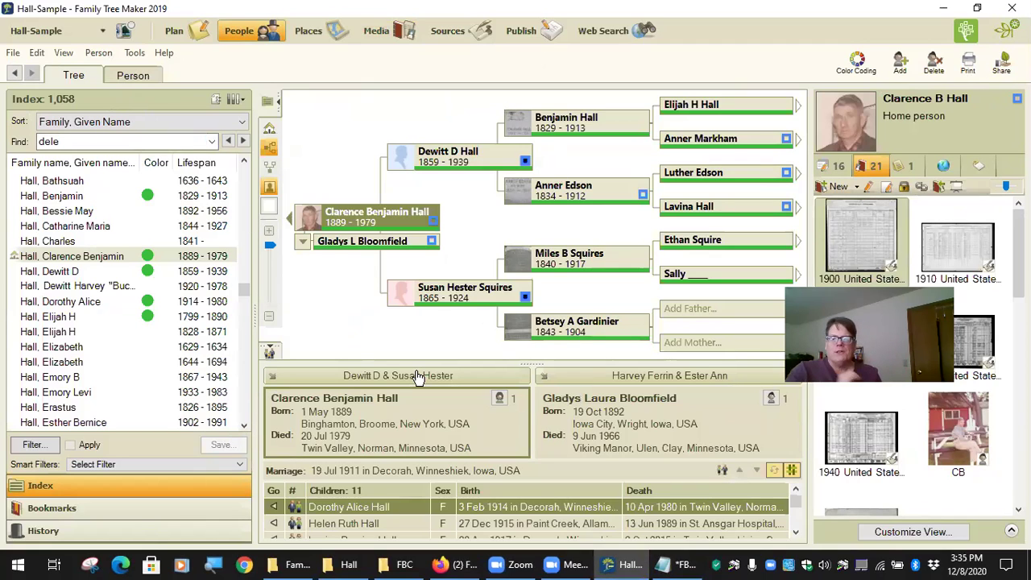
{"action": "left_click", "coordinate": [835, 166]}
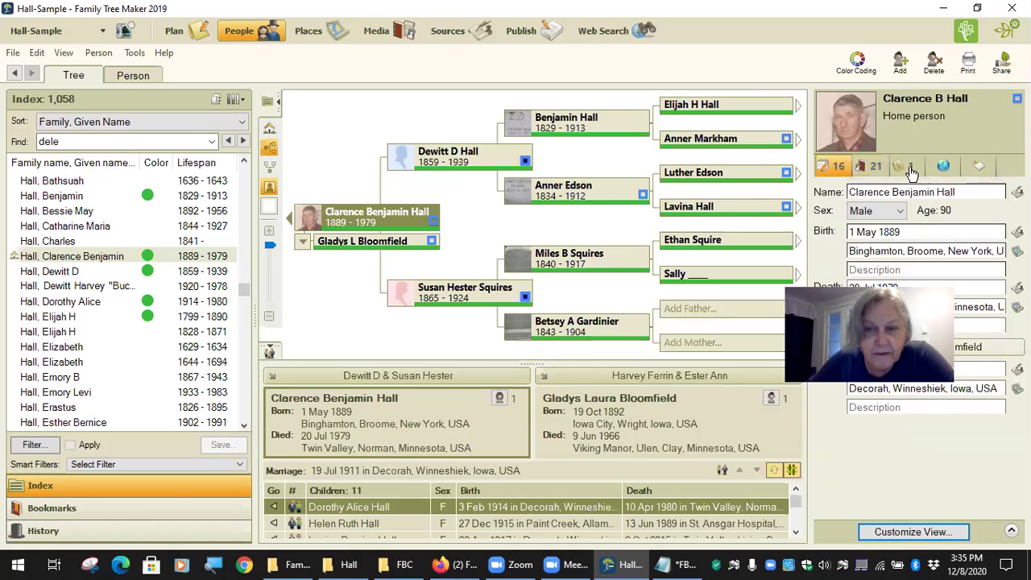
{"action": "left_click", "coordinate": [871, 166]}
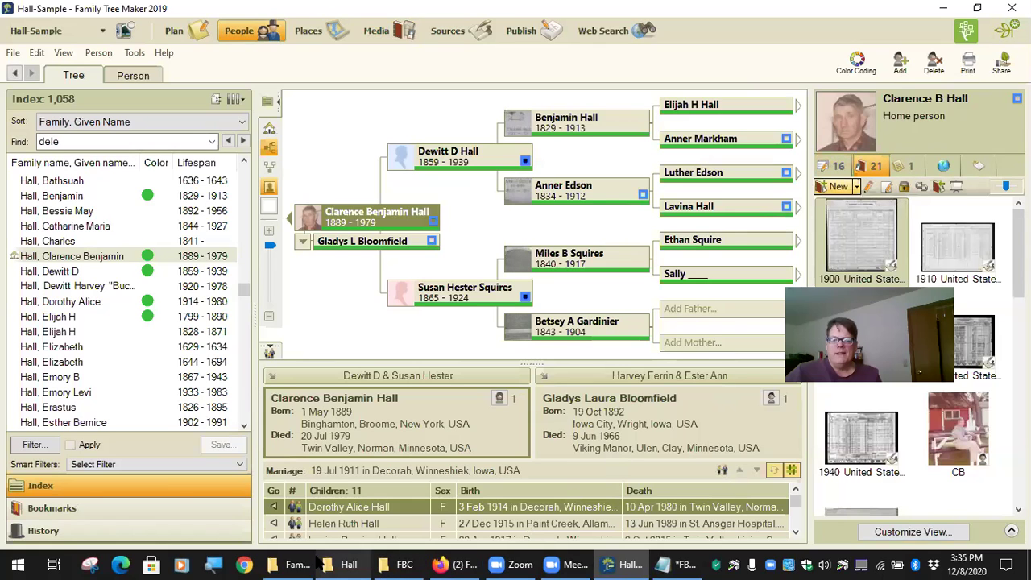
Add 6 Generations.jpg from the Dropbox folder to the home person's media, and minimize the file window.
{"action": "left_click", "coordinate": [370, 562]}
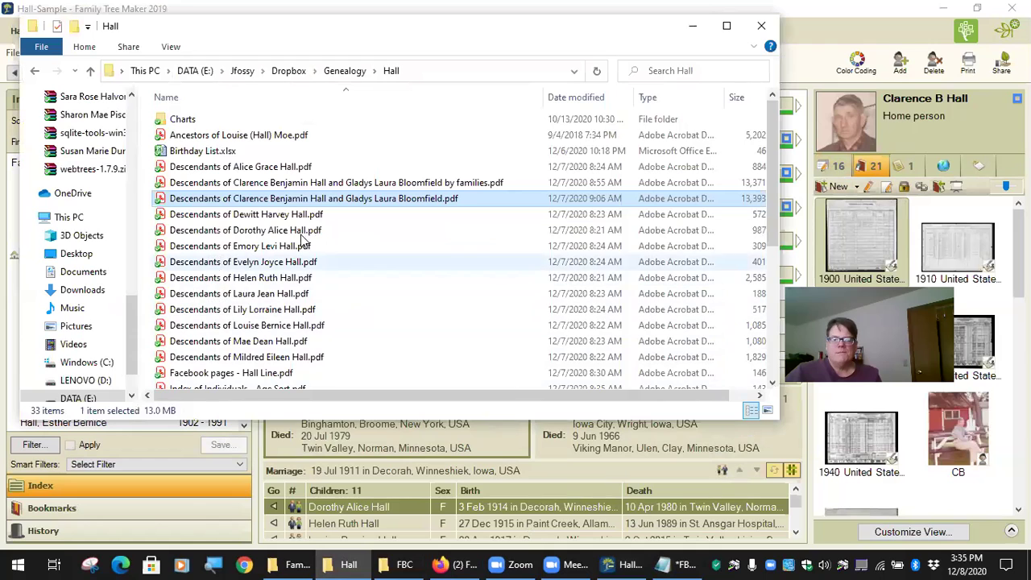
{"action": "scroll", "coordinate": [336, 262], "scroll_direction": "down", "scroll_amount": 5}
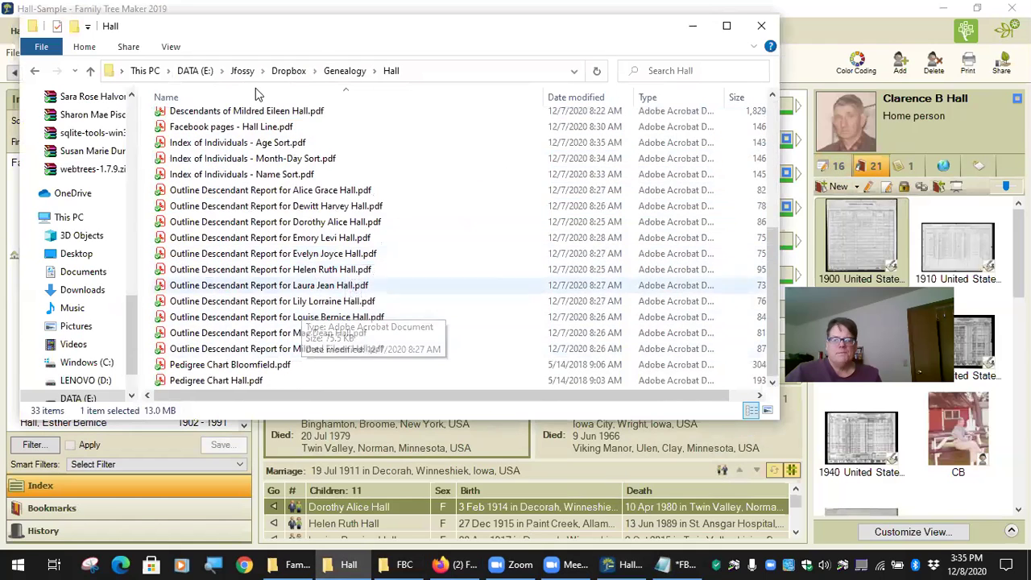
{"action": "left_click", "coordinate": [288, 71]}
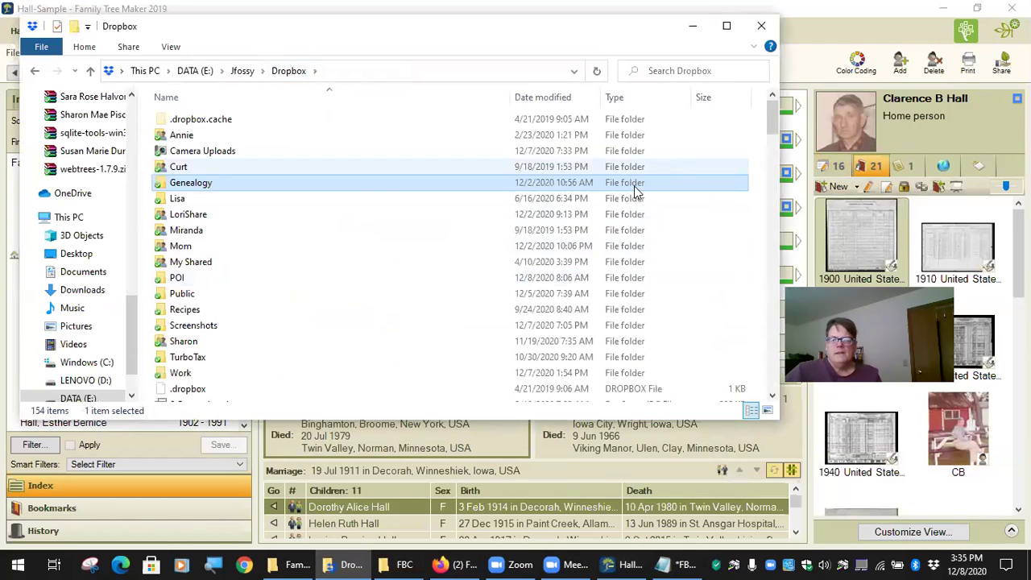
{"action": "scroll", "coordinate": [314, 336], "scroll_direction": "down", "scroll_amount": 6}
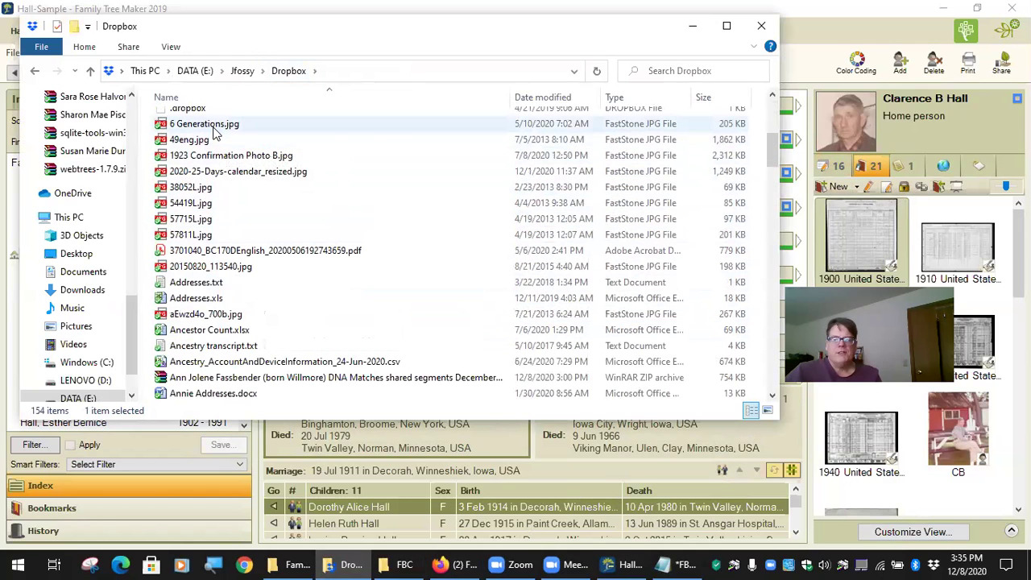
{"action": "left_click_drag", "start_coordinate": [215, 125], "coordinate": [923, 478]}
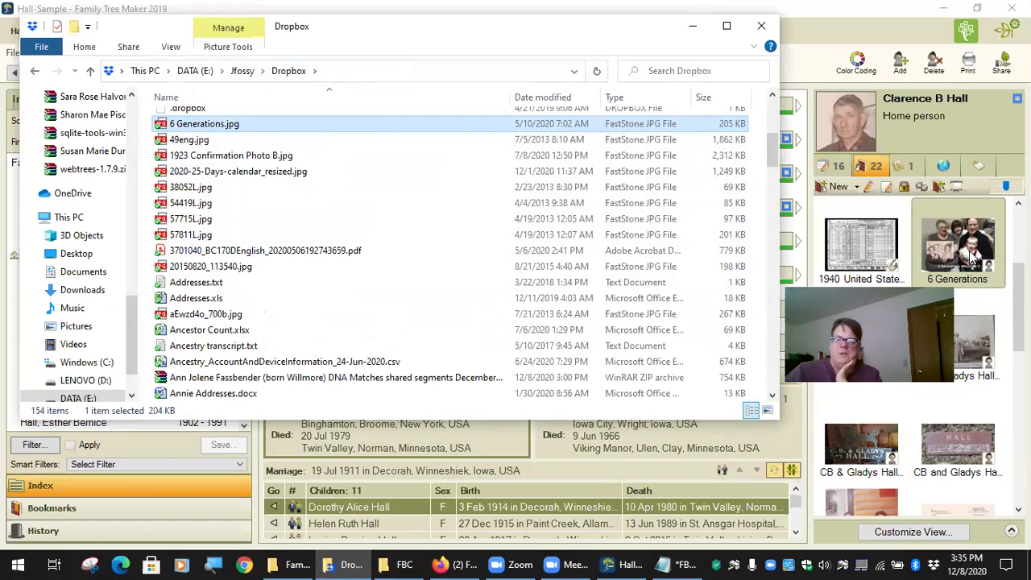
{"action": "left_click", "coordinate": [692, 26]}
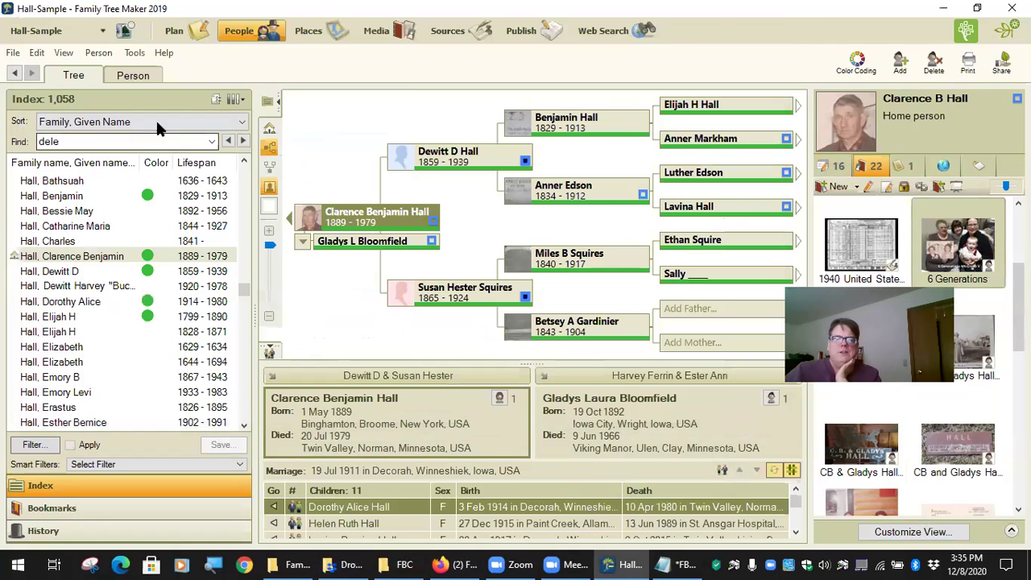
Open the home person's detailed facts and look at the Name fact's notes and media.
{"action": "left_click", "coordinate": [134, 76]}
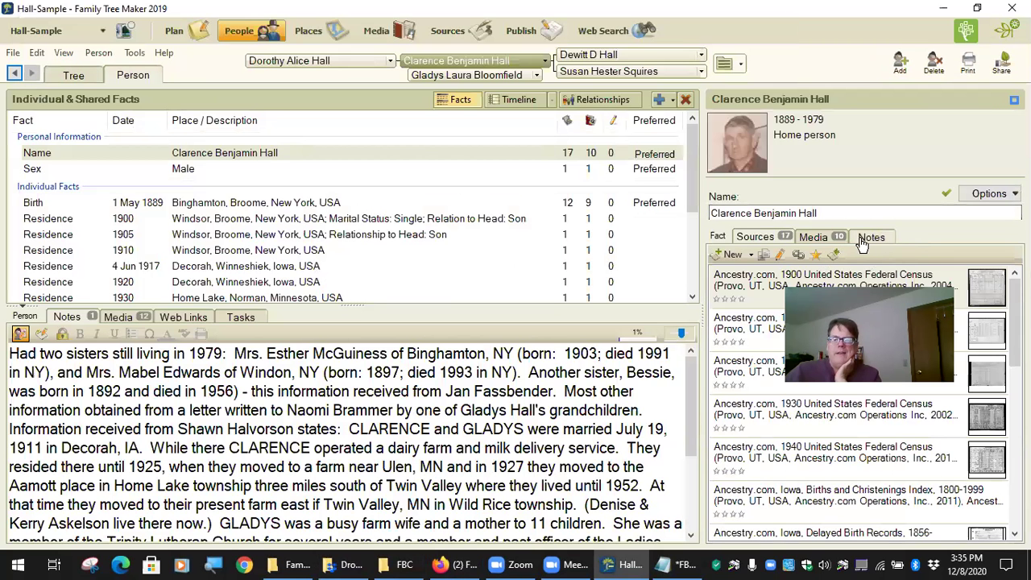
{"action": "left_click", "coordinate": [874, 238]}
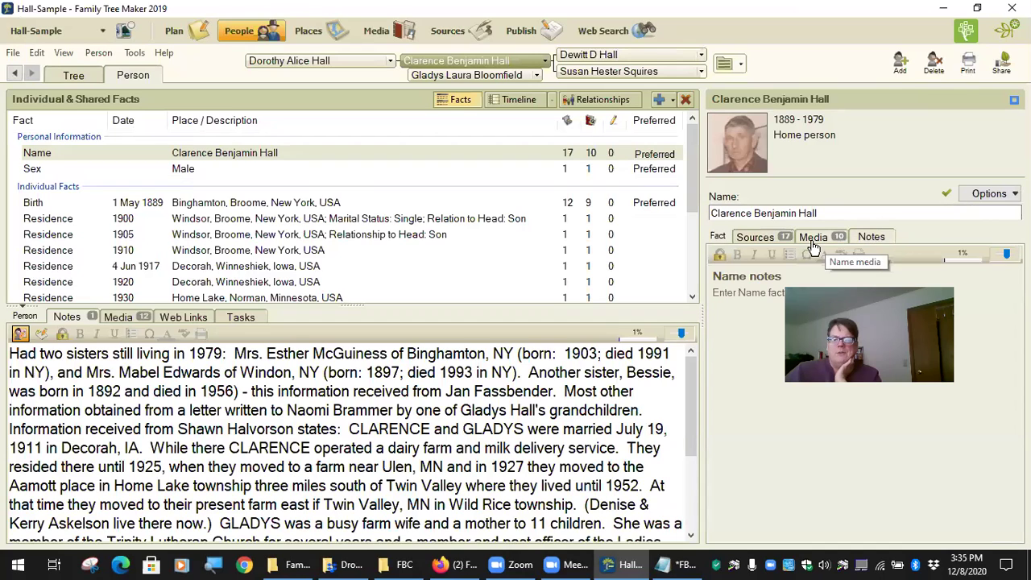
{"action": "left_click", "coordinate": [815, 237]}
{"action": "left_click", "coordinate": [869, 238]}
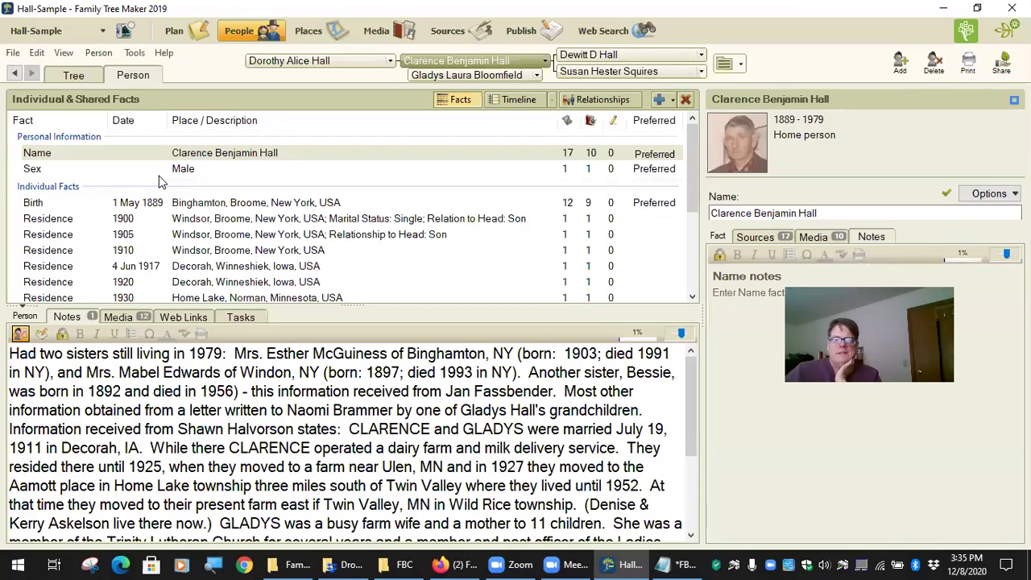
Turn off the display of fact media and fact notes in the program options.
{"action": "left_click", "coordinate": [134, 52]}
{"action": "left_click", "coordinate": [252, 266]}
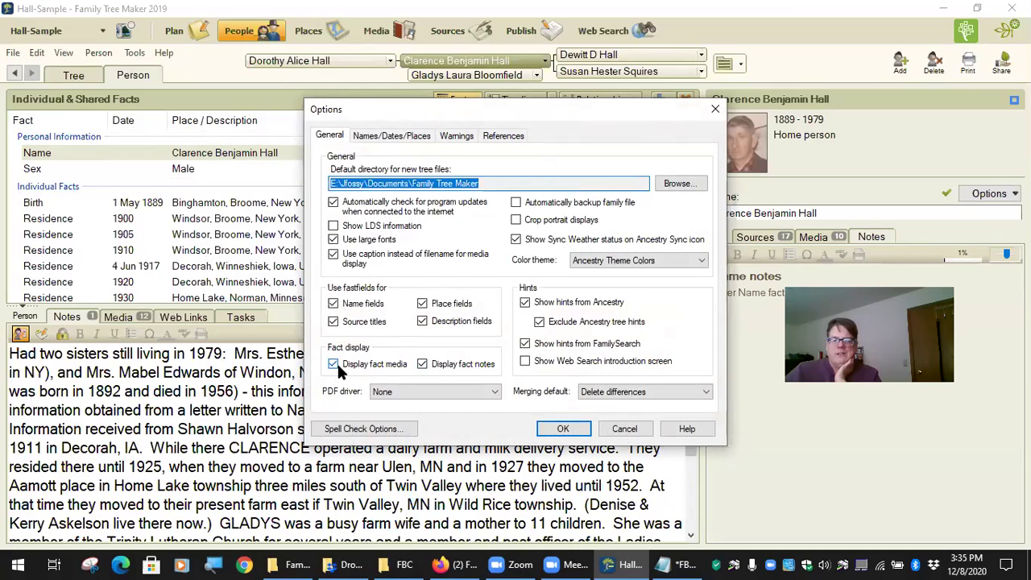
{"action": "left_click", "coordinate": [382, 367]}
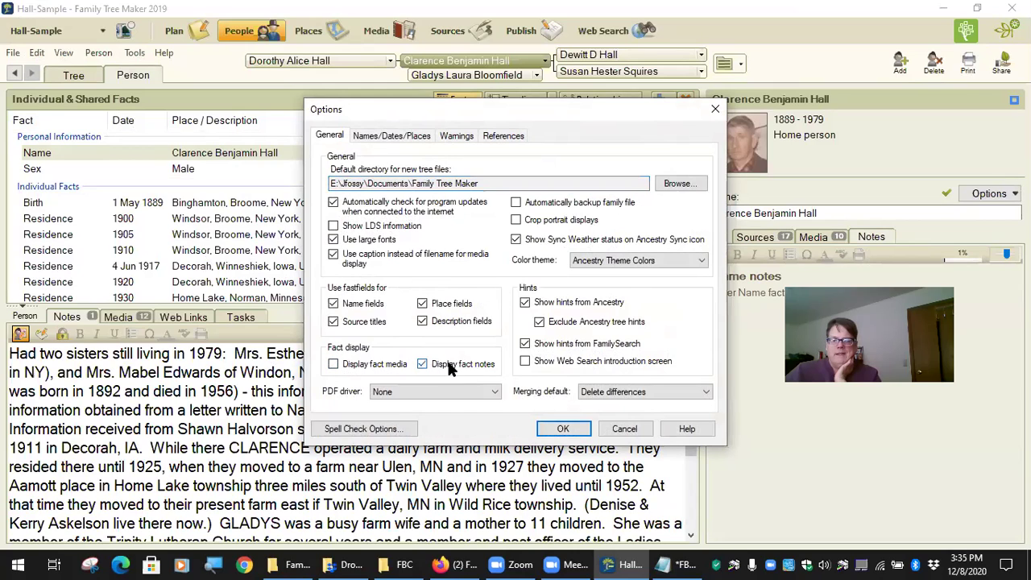
{"action": "left_click", "coordinate": [564, 430]}
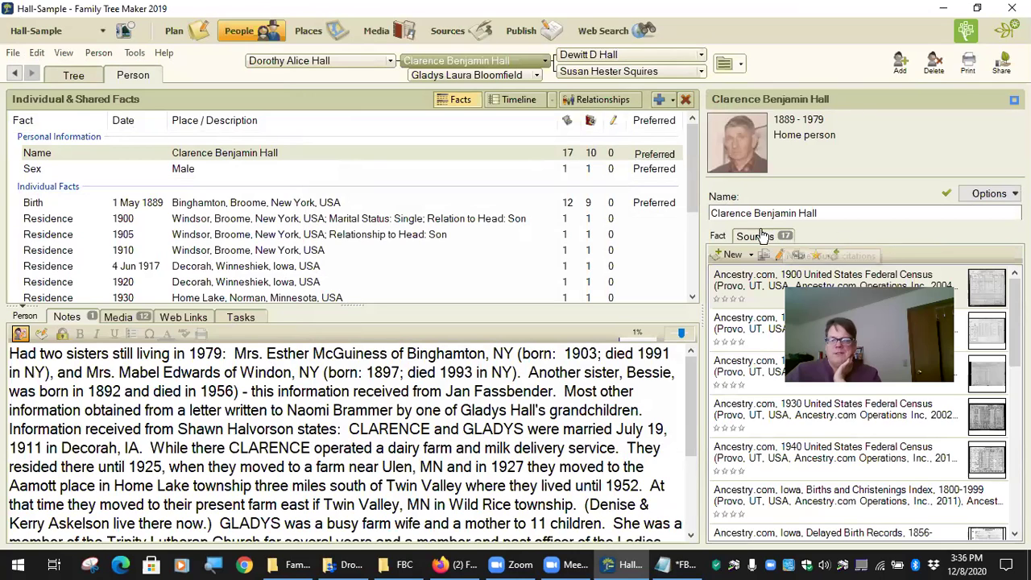
Turn the display of fact media and fact notes back on in the program options.
{"action": "left_click", "coordinate": [36, 52]}
{"action": "left_click", "coordinate": [135, 52]}
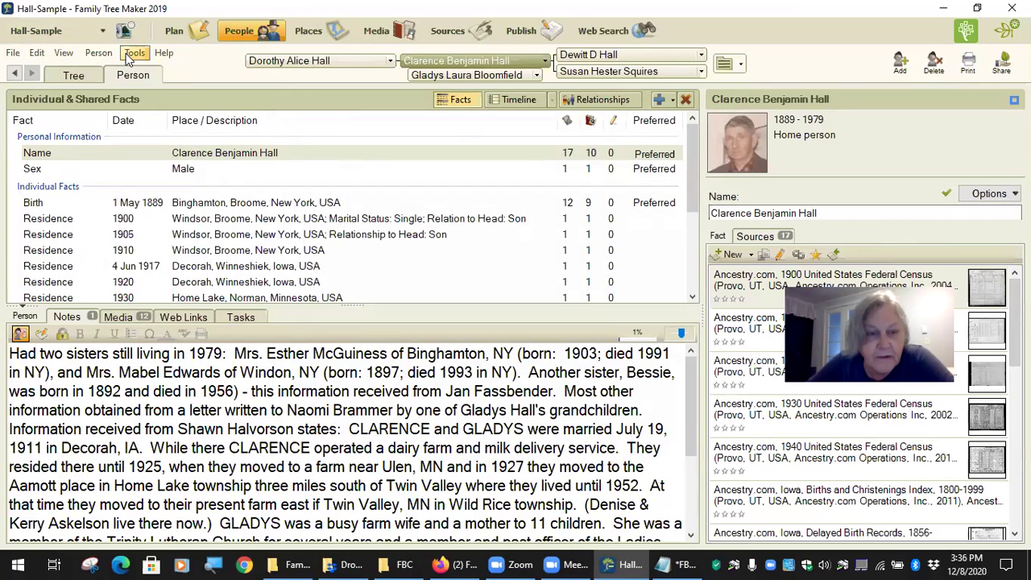
{"action": "left_click", "coordinate": [196, 255]}
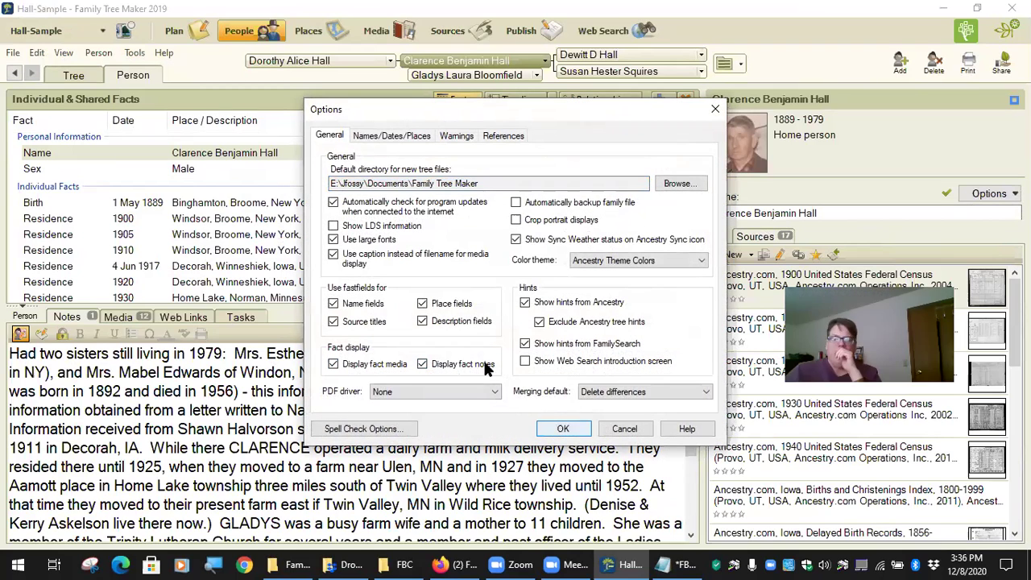
{"action": "left_click", "coordinate": [573, 427]}
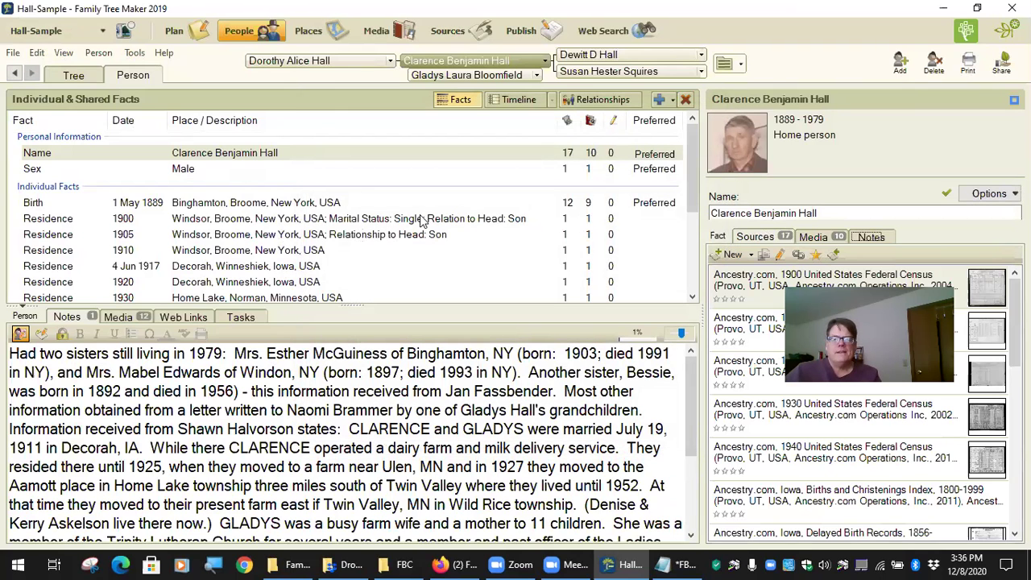
Select the home person's Burial fact and show all media attached to the person.
{"action": "scroll", "coordinate": [278, 266], "scroll_direction": "down", "scroll_amount": 3}
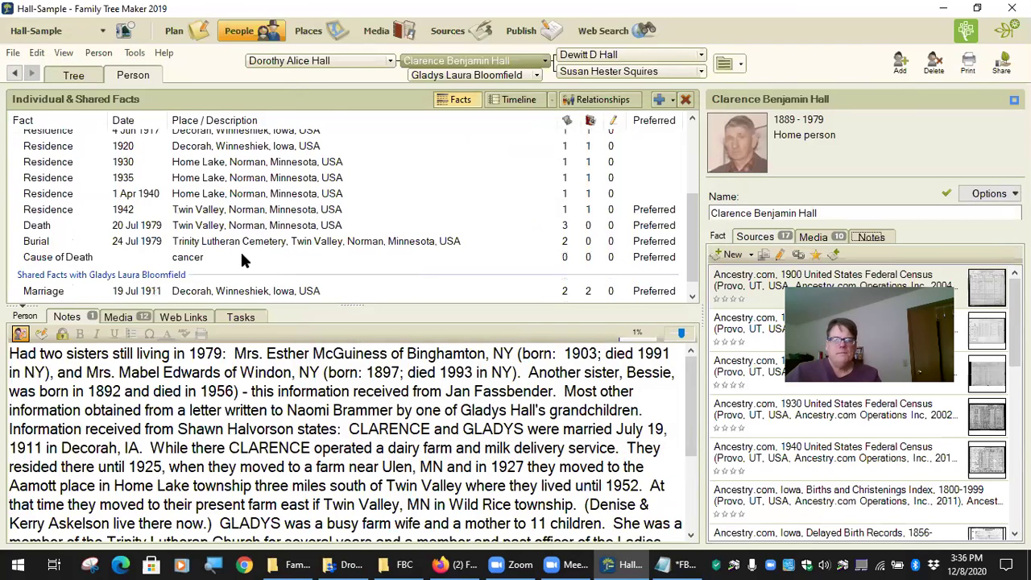
{"action": "left_click", "coordinate": [265, 241]}
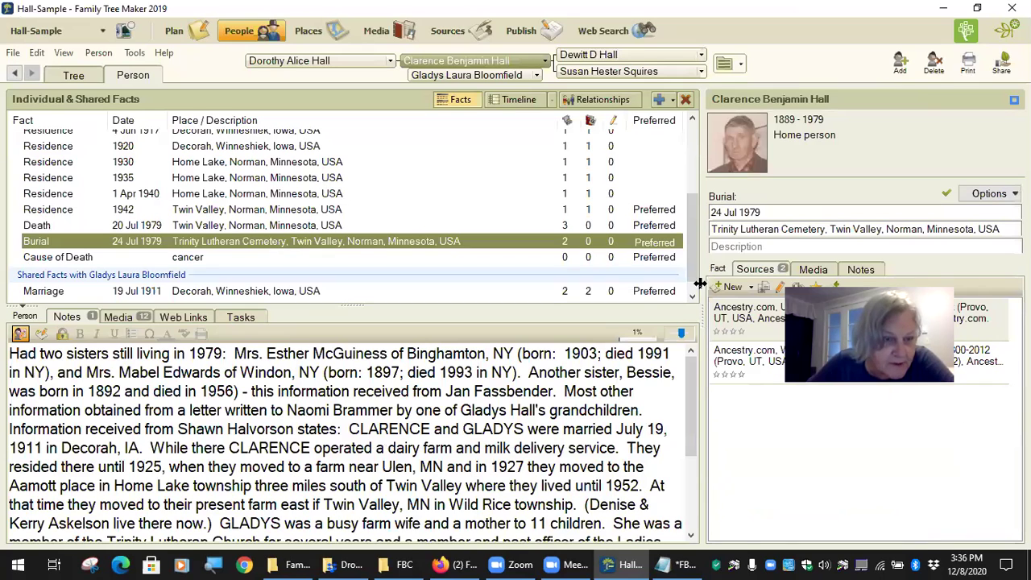
{"action": "left_click", "coordinate": [120, 317]}
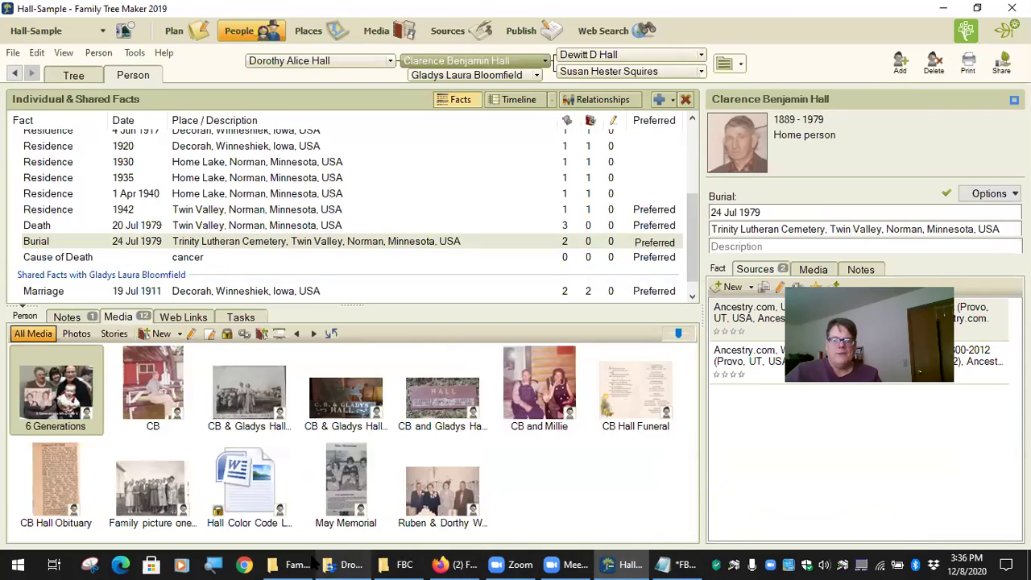
Attach Lorem ipsum - Two Columns.docx from the FBC folder to the home person's media.
{"action": "left_click", "coordinate": [399, 564]}
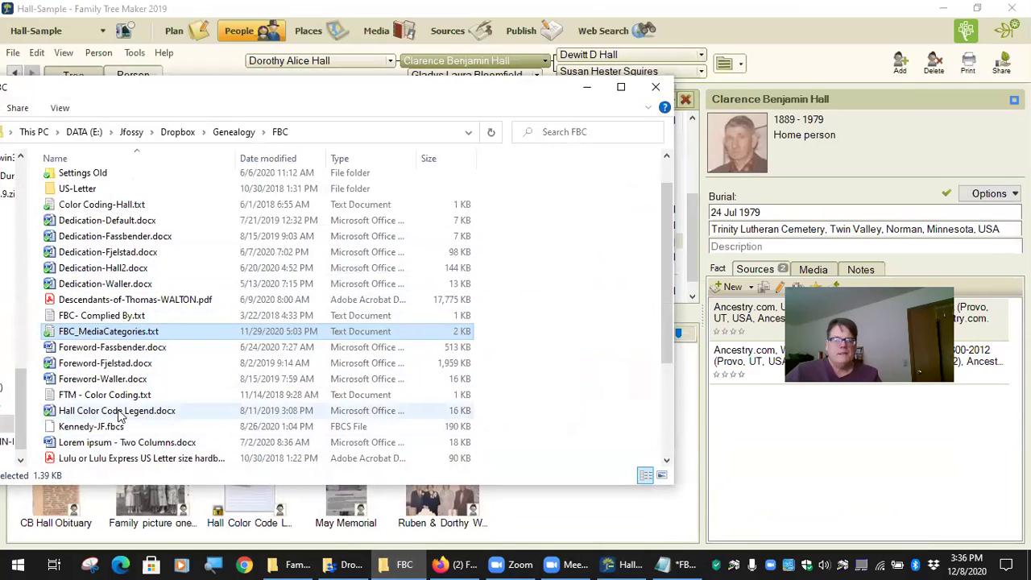
{"action": "scroll", "coordinate": [145, 423], "scroll_direction": "down", "scroll_amount": 1}
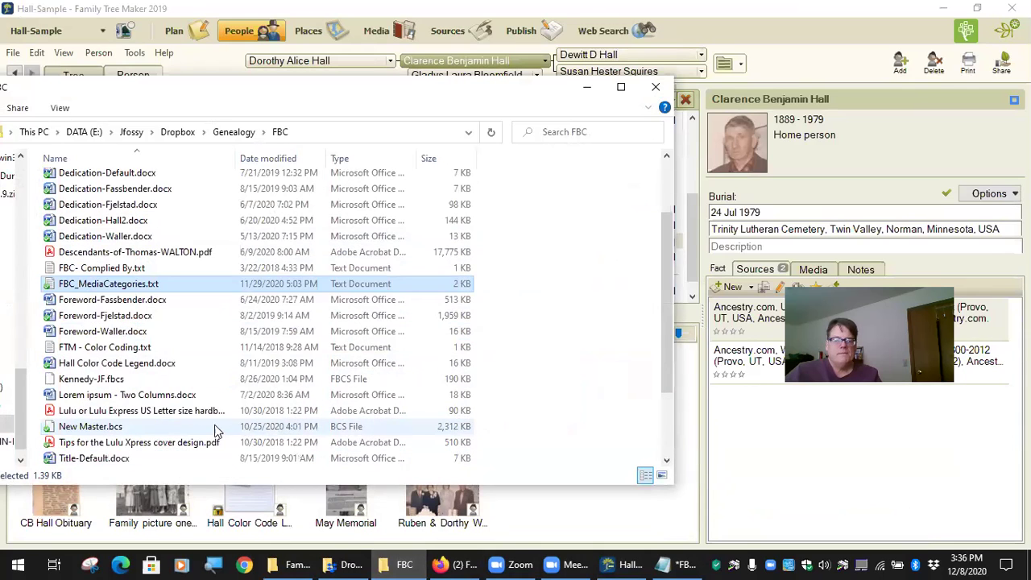
{"action": "left_click_drag", "start_coordinate": [124, 400], "coordinate": [620, 517]}
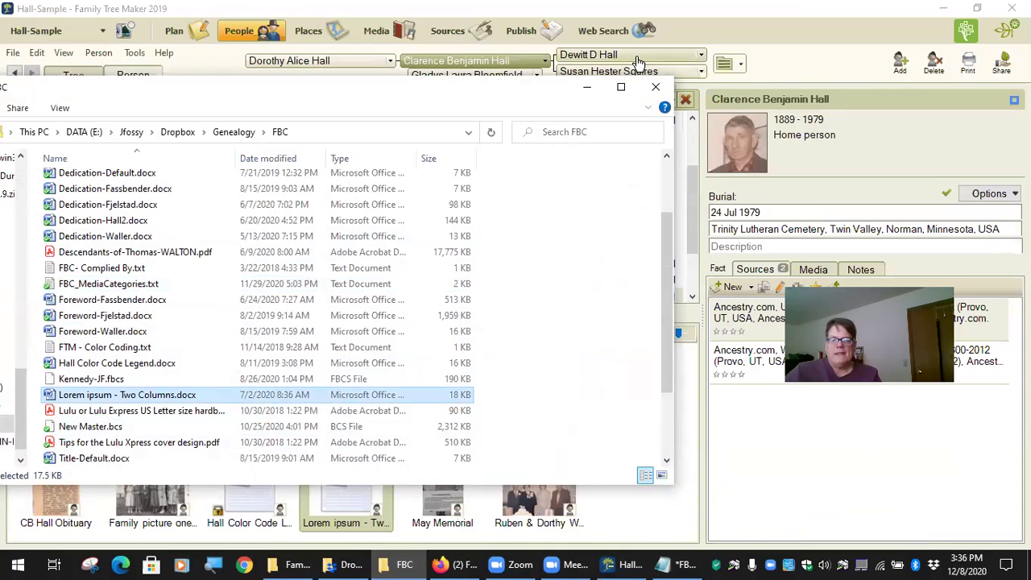
{"action": "left_click", "coordinate": [589, 87]}
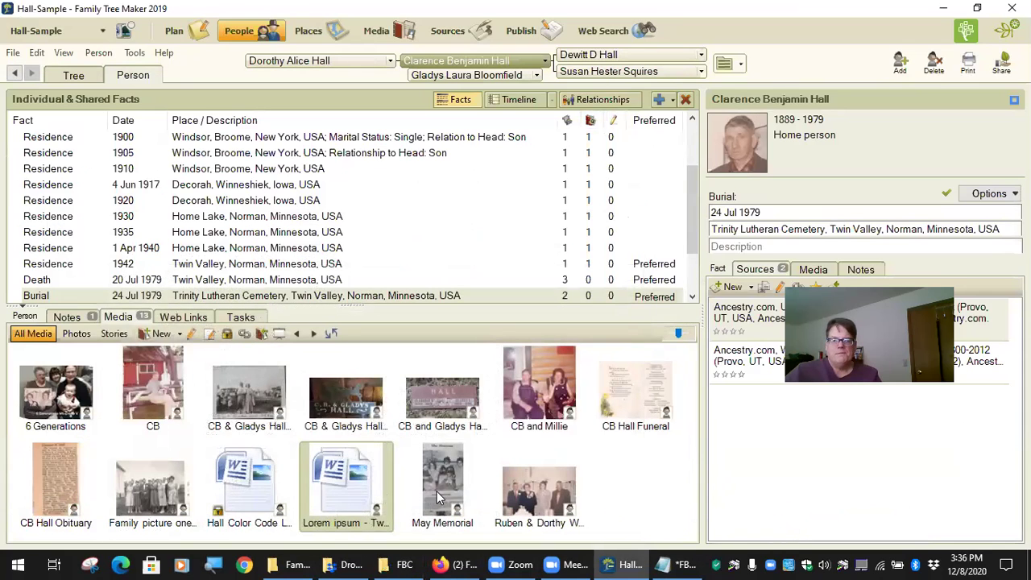
Unlink the Lorem ipsum - Two Columns document from the home person and move the media item to the recycle bin.
{"action": "right_click", "coordinate": [349, 483]}
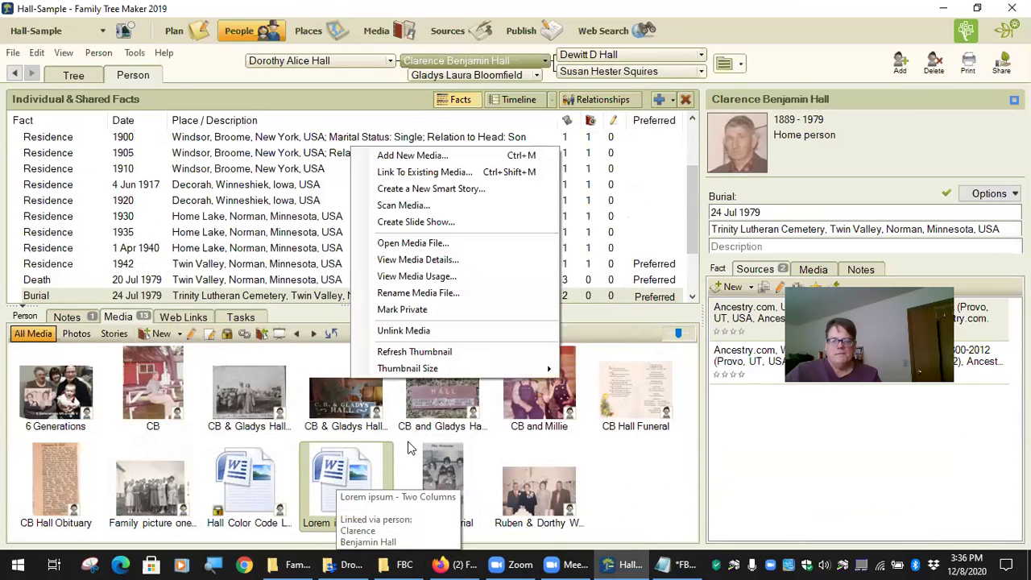
{"action": "left_click", "coordinate": [454, 331]}
{"action": "left_click", "coordinate": [302, 201]}
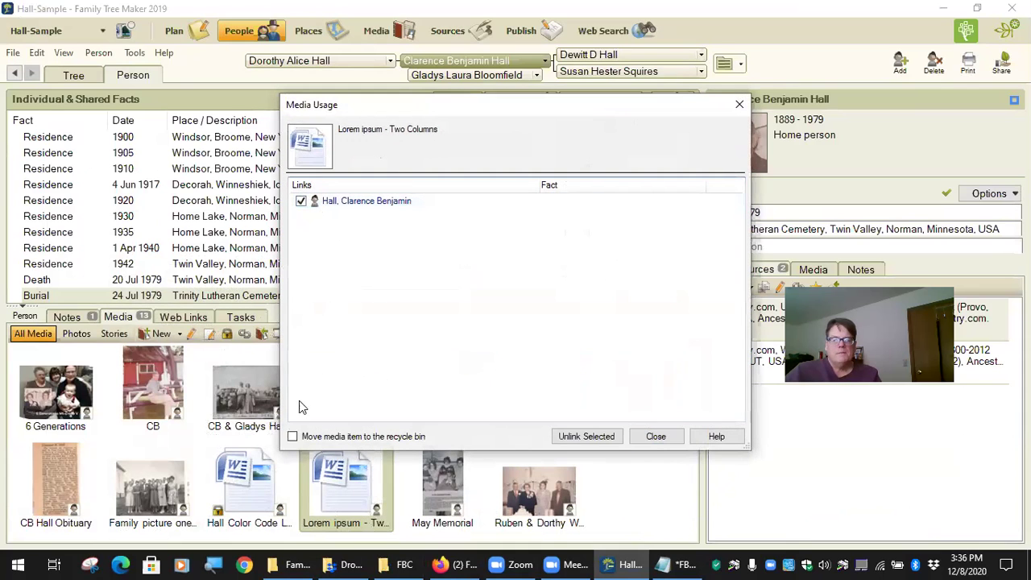
{"action": "left_click", "coordinate": [295, 437]}
{"action": "left_click", "coordinate": [588, 437]}
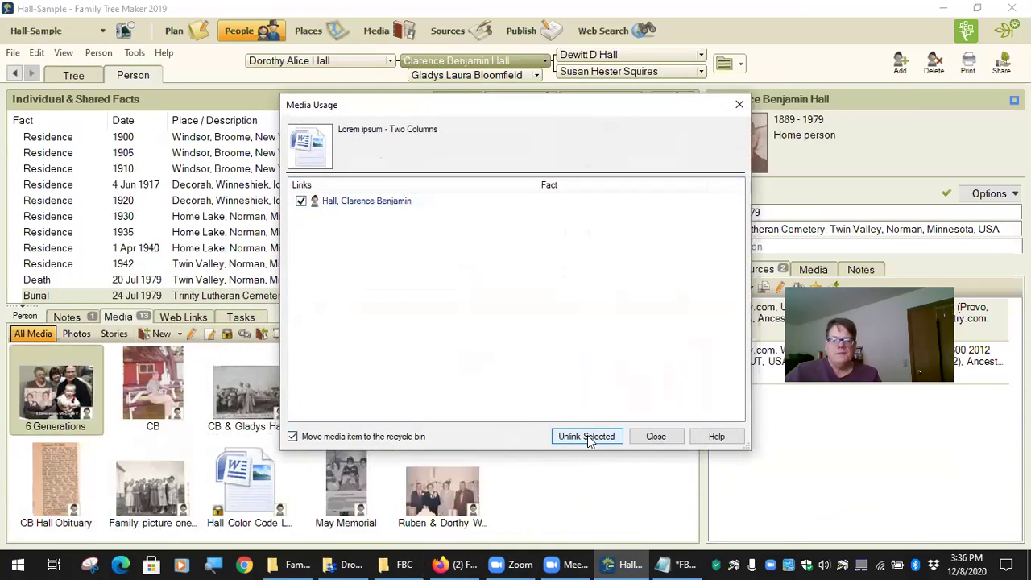
{"action": "right_click", "coordinate": [48, 398]}
{"action": "left_click", "coordinate": [617, 505]}
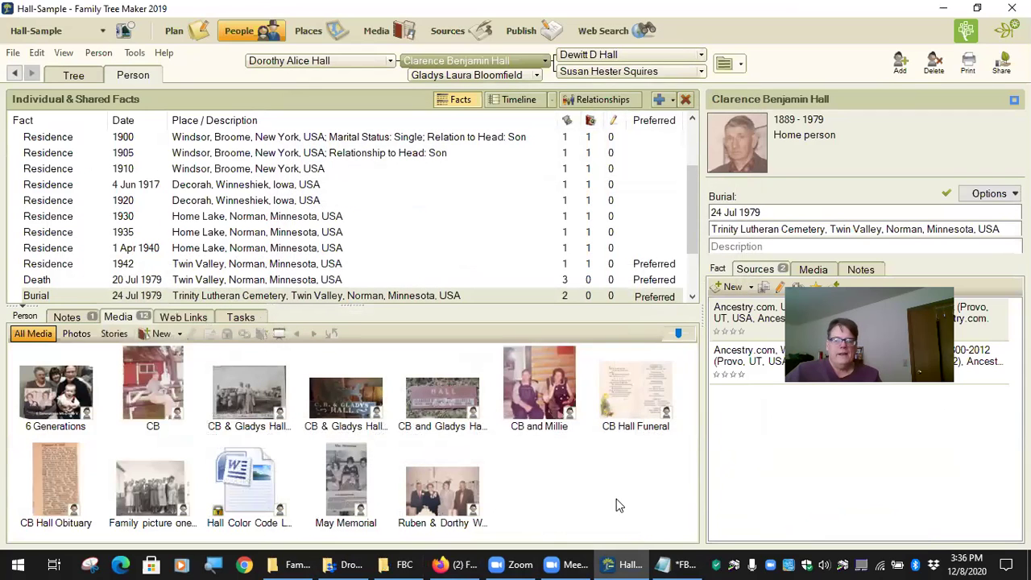
Open the categories of the 6 Generations photo and look through the FBC entries on offer.
{"action": "left_click", "coordinate": [68, 401]}
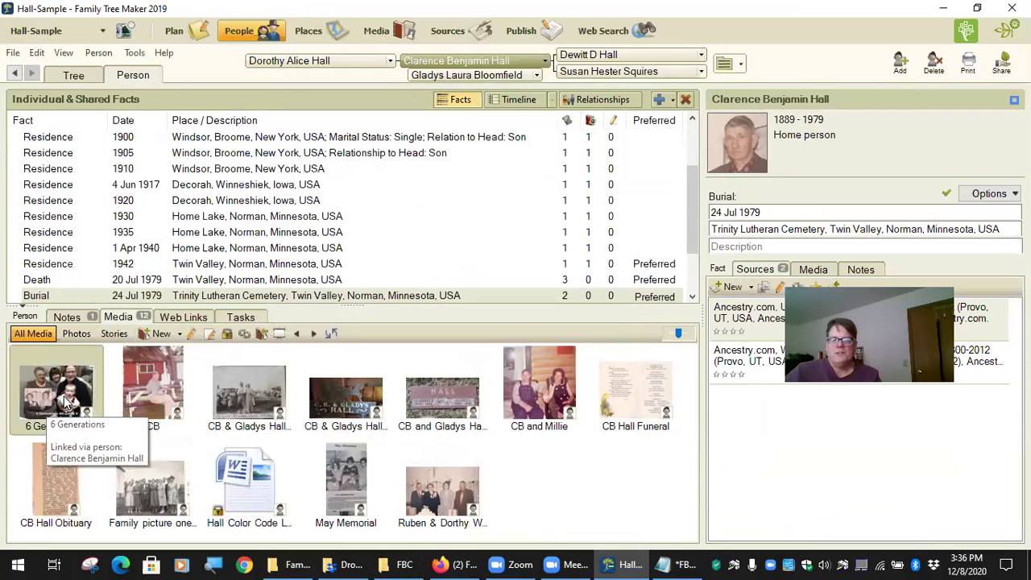
{"action": "double_click", "coordinate": [68, 401]}
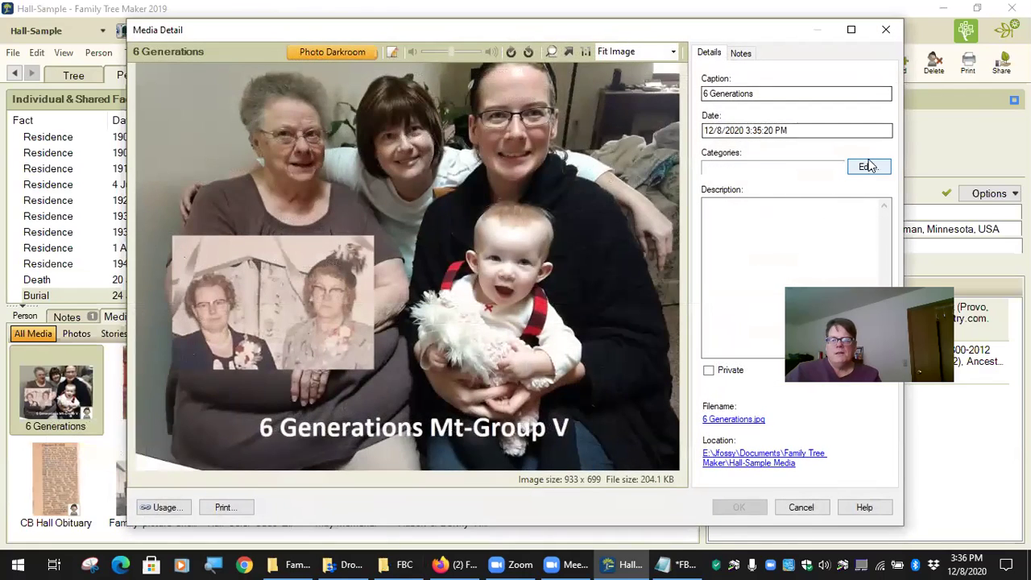
{"action": "left_click", "coordinate": [869, 166]}
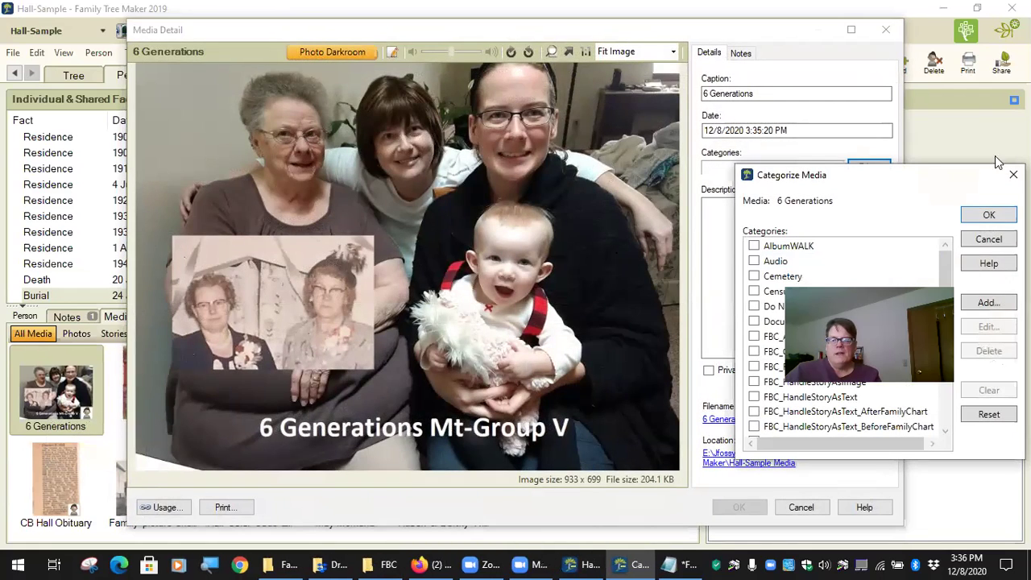
{"action": "left_click_drag", "start_coordinate": [971, 184], "coordinate": [428, 199]}
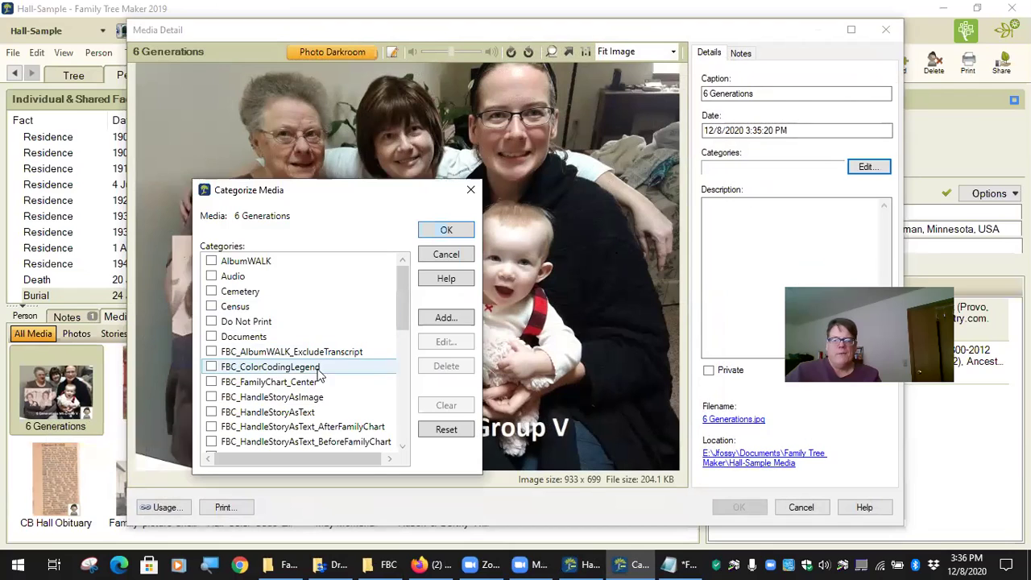
{"action": "scroll", "coordinate": [294, 413], "scroll_direction": "down", "scroll_amount": 3}
{"action": "scroll", "coordinate": [290, 415], "scroll_direction": "down", "scroll_amount": 3}
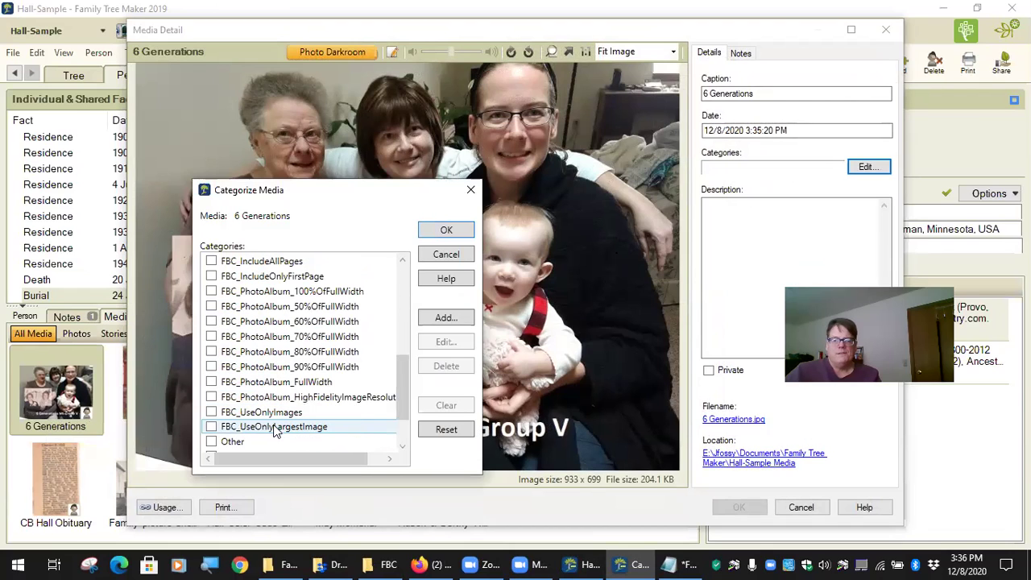
{"action": "scroll", "coordinate": [254, 310], "scroll_direction": "up", "scroll_amount": 2}
{"action": "scroll", "coordinate": [314, 334], "scroll_direction": "up", "scroll_amount": 2}
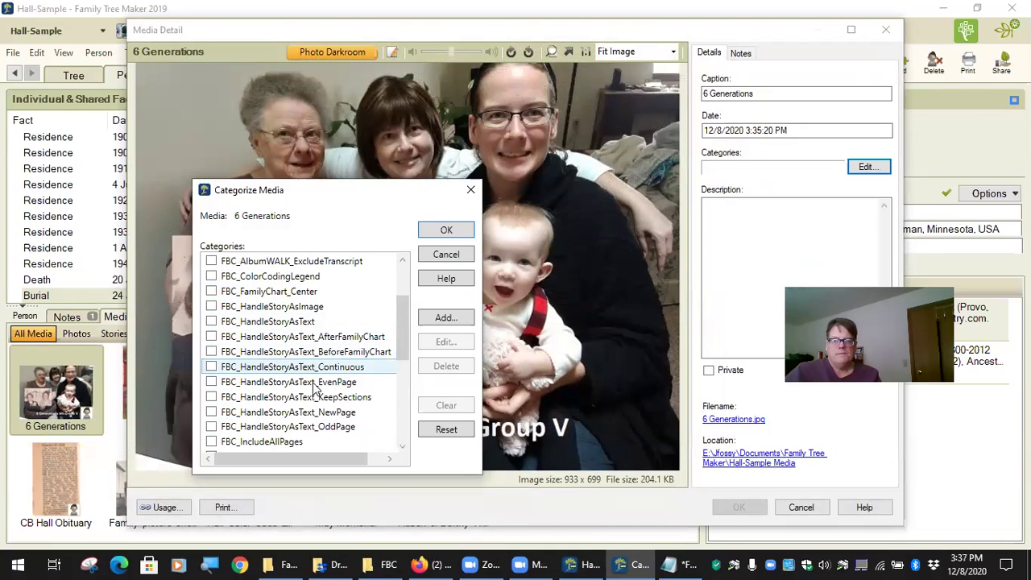
{"action": "scroll", "coordinate": [338, 415], "scroll_direction": "down", "scroll_amount": 3}
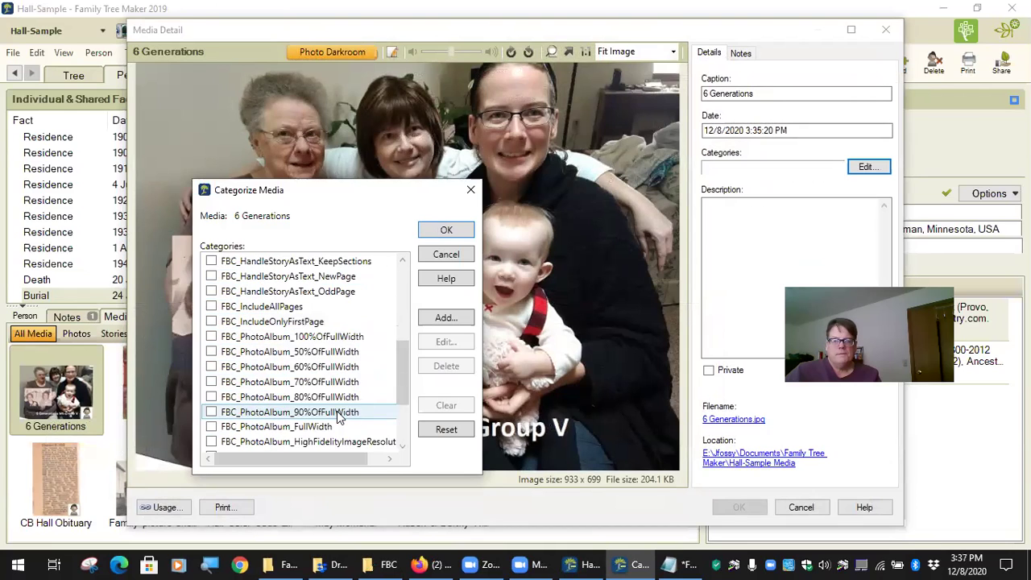
Try assigning only the FBC_PhotoAlbum_FullWidth category to the 6 Generations photo, and cancel the media detail changes.
{"action": "left_click", "coordinate": [211, 336]}
{"action": "scroll", "coordinate": [325, 384], "scroll_direction": "down", "scroll_amount": 2}
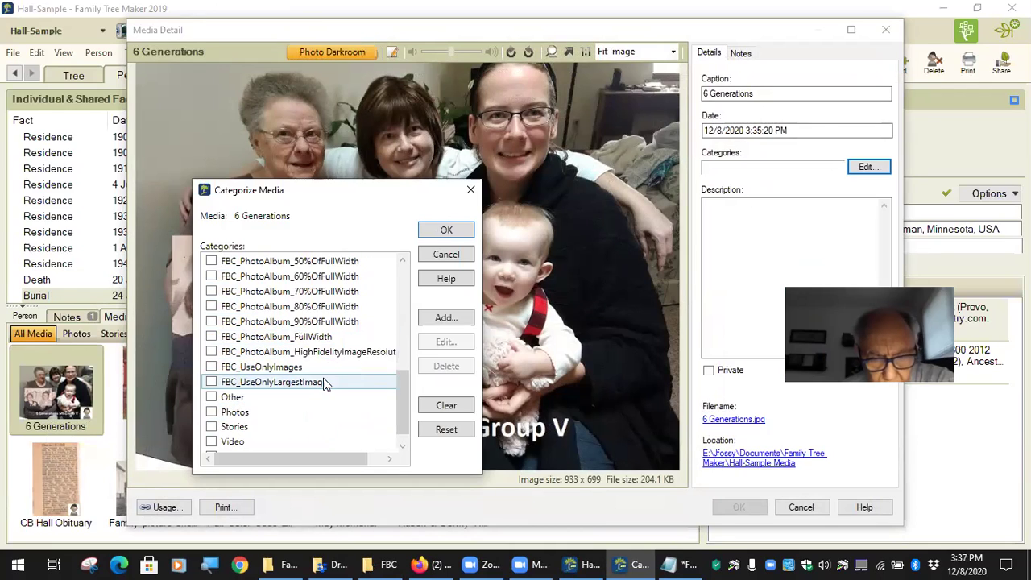
{"action": "left_click", "coordinate": [212, 338]}
{"action": "scroll", "coordinate": [259, 322], "scroll_direction": "up", "scroll_amount": 2}
{"action": "left_click", "coordinate": [211, 336]}
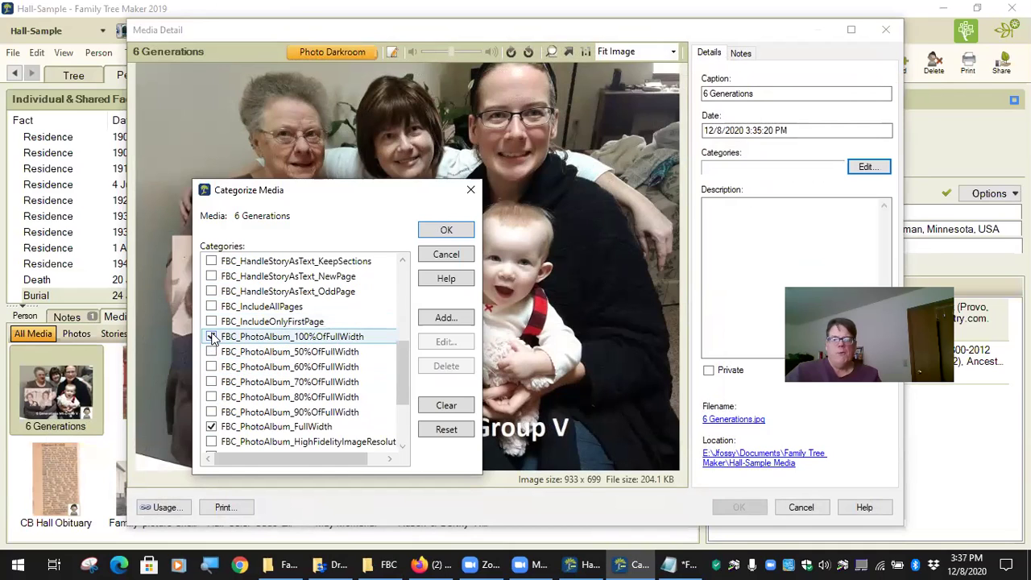
{"action": "left_click", "coordinate": [446, 232]}
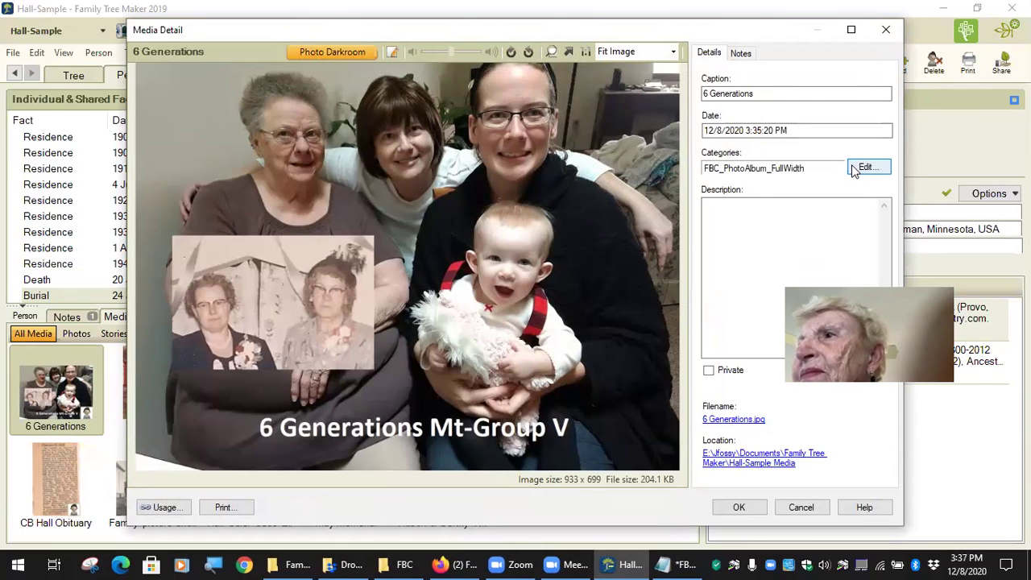
{"action": "left_click", "coordinate": [801, 508]}
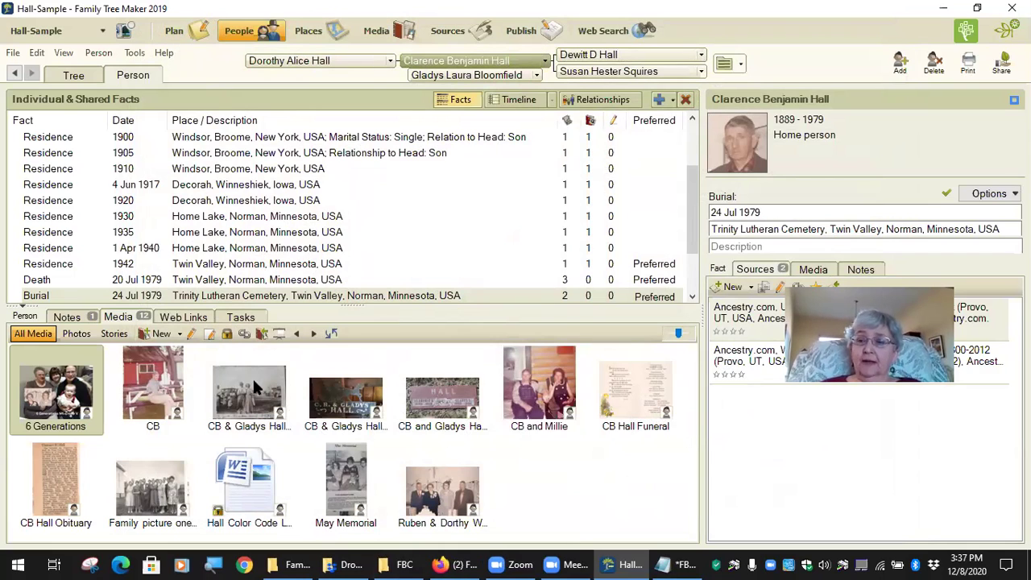
Check which media commands are available for five selected photos of the home person, and show the Burial fact's media.
{"action": "left_click", "coordinate": [150, 404]}
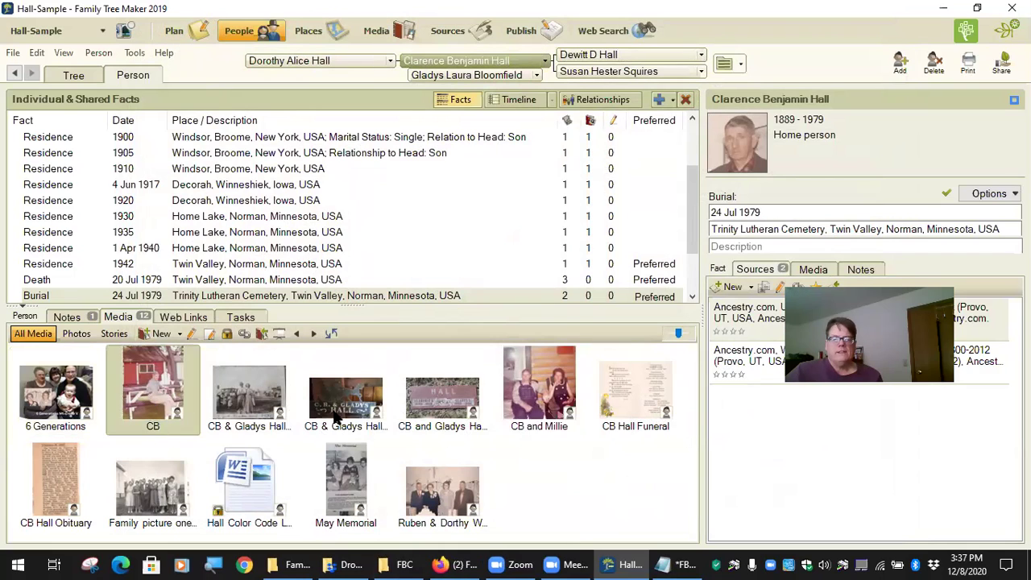
{"action": "left_click", "coordinate": [255, 406], "text": "ctrl"}
{"action": "left_click", "coordinate": [357, 408], "text": "ctrl"}
{"action": "left_click", "coordinate": [438, 410], "text": "ctrl"}
{"action": "left_click", "coordinate": [542, 390], "text": "ctrl"}
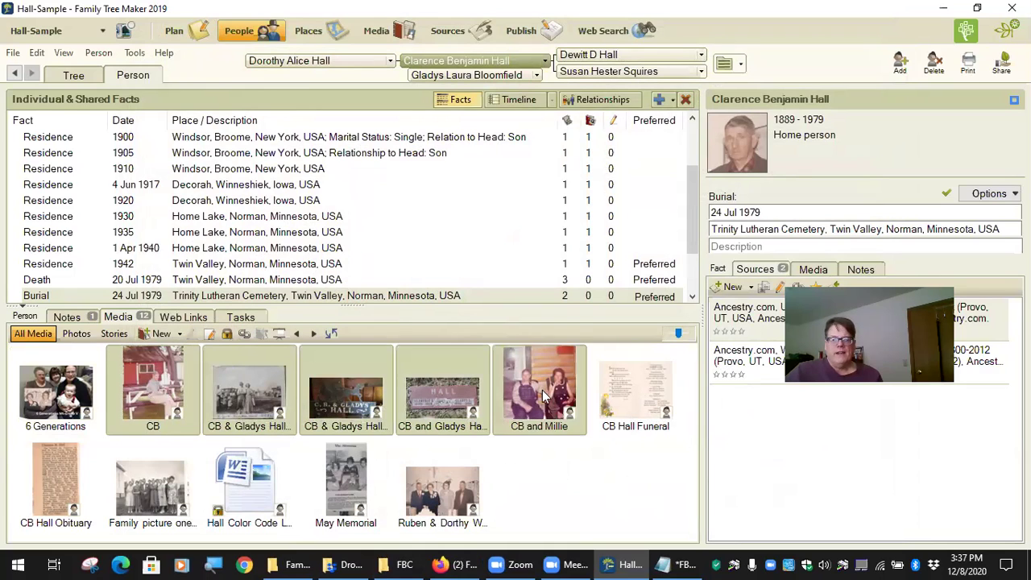
{"action": "right_click", "coordinate": [336, 406]}
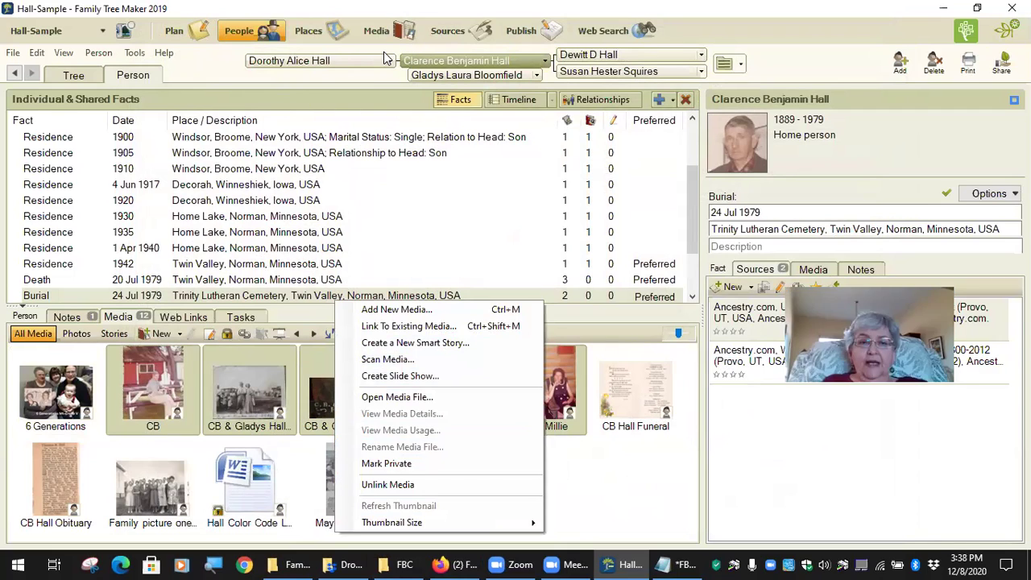
{"action": "left_click", "coordinate": [813, 273]}
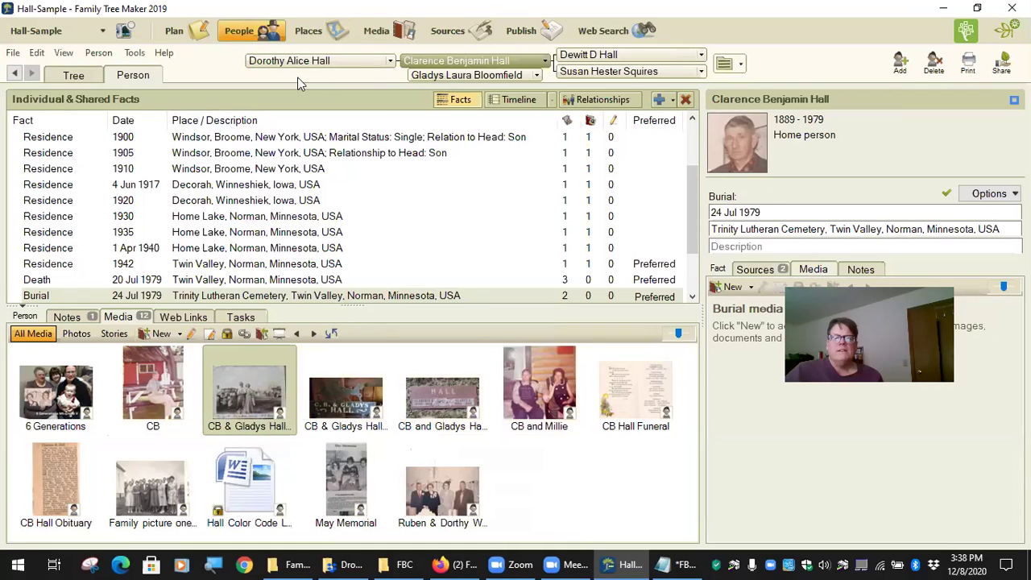
In the media collection, assign FBC_PhotoAlbum_FullWidth to the six uncategorized photos in the second to fourth columns of rows two and three.
{"action": "left_click", "coordinate": [379, 32]}
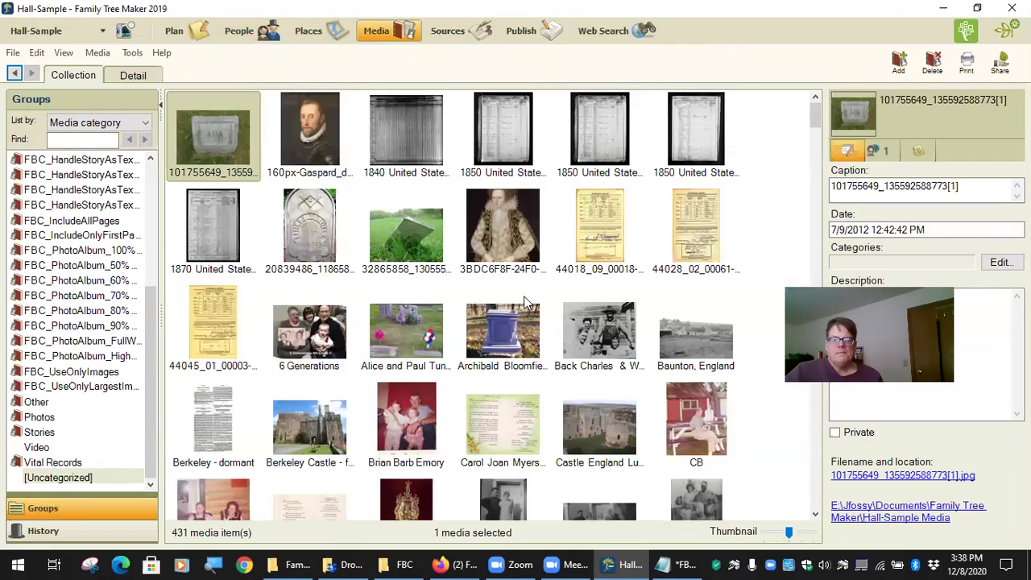
{"action": "left_click", "coordinate": [329, 234]}
{"action": "left_click", "coordinate": [415, 240], "text": "ctrl"}
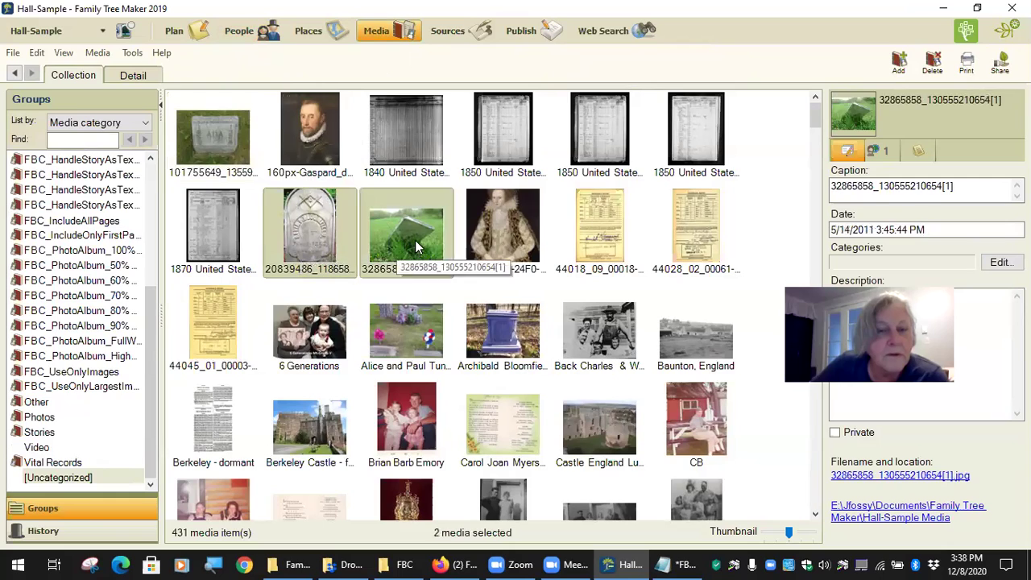
{"action": "left_click", "coordinate": [524, 246], "text": "ctrl"}
{"action": "left_click", "coordinate": [529, 326], "text": "ctrl"}
{"action": "left_click", "coordinate": [402, 333], "text": "ctrl"}
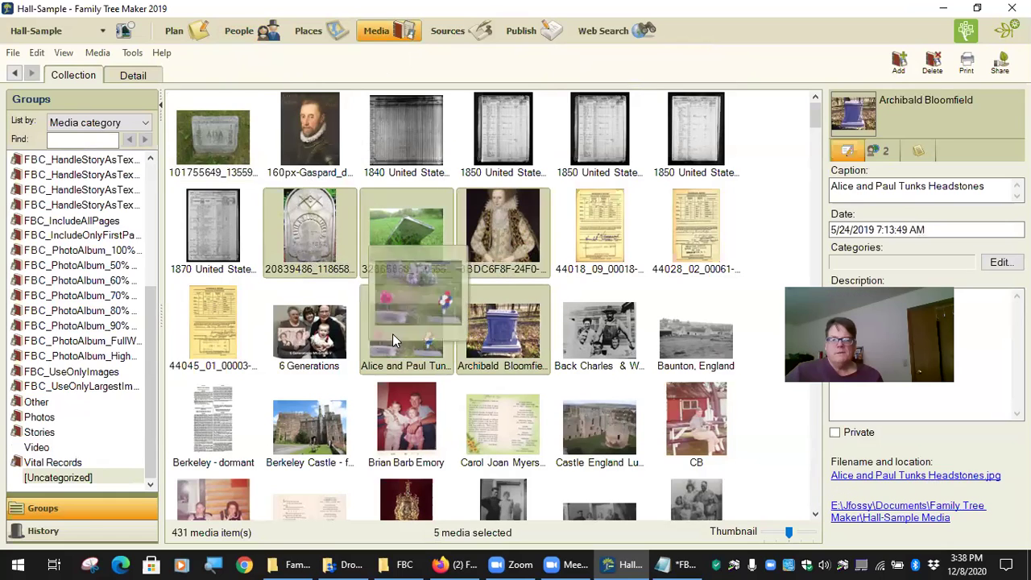
{"action": "left_click", "coordinate": [327, 342], "text": "ctrl"}
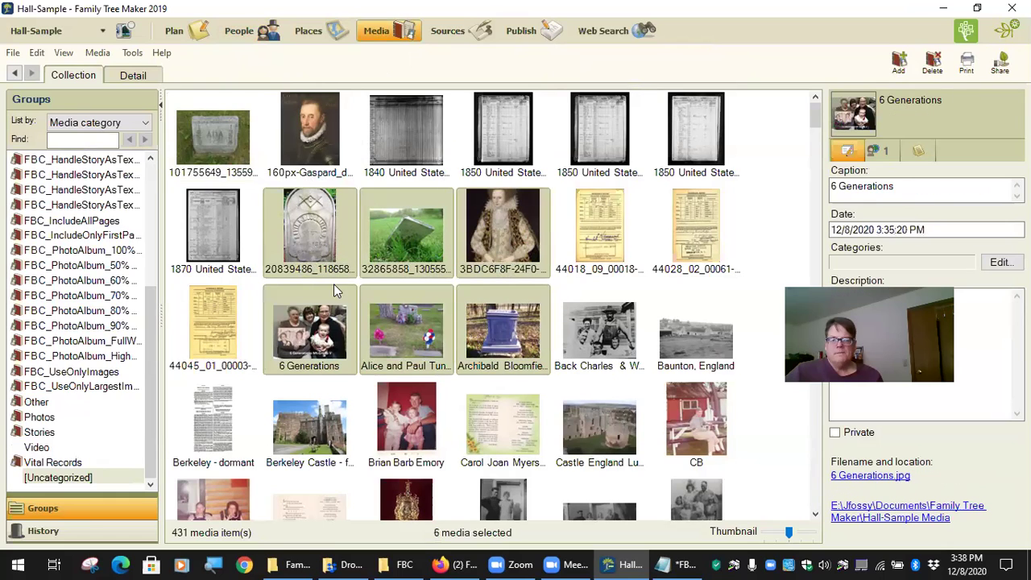
{"action": "right_click", "coordinate": [332, 242]}
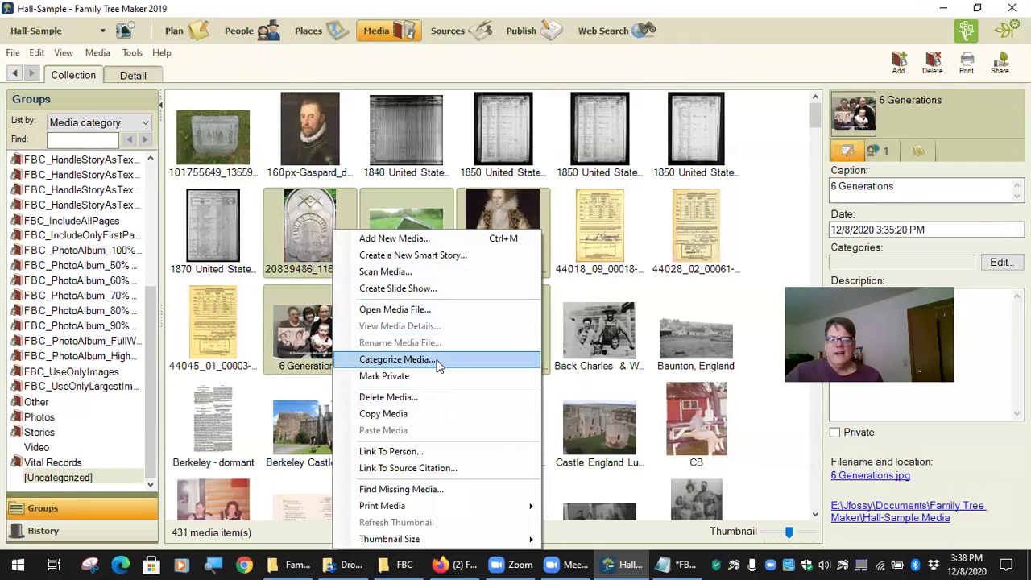
{"action": "left_click", "coordinate": [413, 360]}
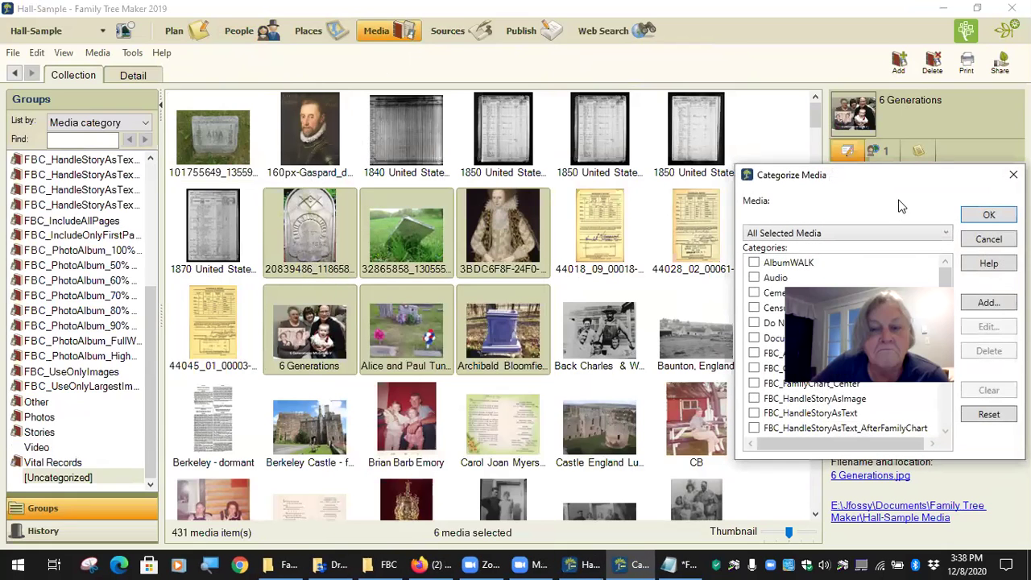
{"action": "left_click_drag", "start_coordinate": [888, 179], "coordinate": [485, 179]}
{"action": "scroll", "coordinate": [419, 399], "scroll_direction": "down", "scroll_amount": 4}
{"action": "scroll", "coordinate": [435, 407], "scroll_direction": "down", "scroll_amount": 3}
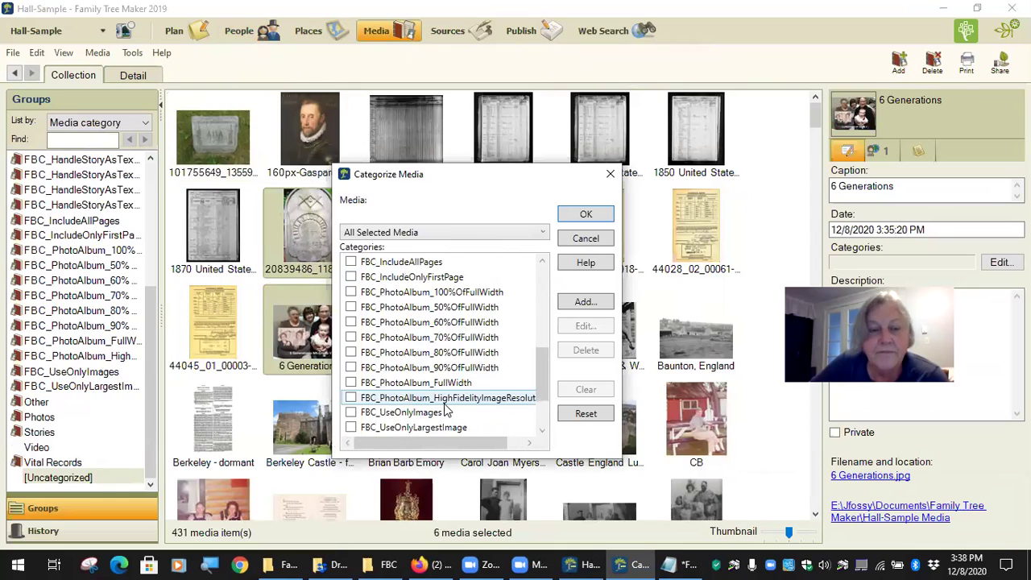
{"action": "scroll", "coordinate": [402, 407], "scroll_direction": "up", "scroll_amount": 1}
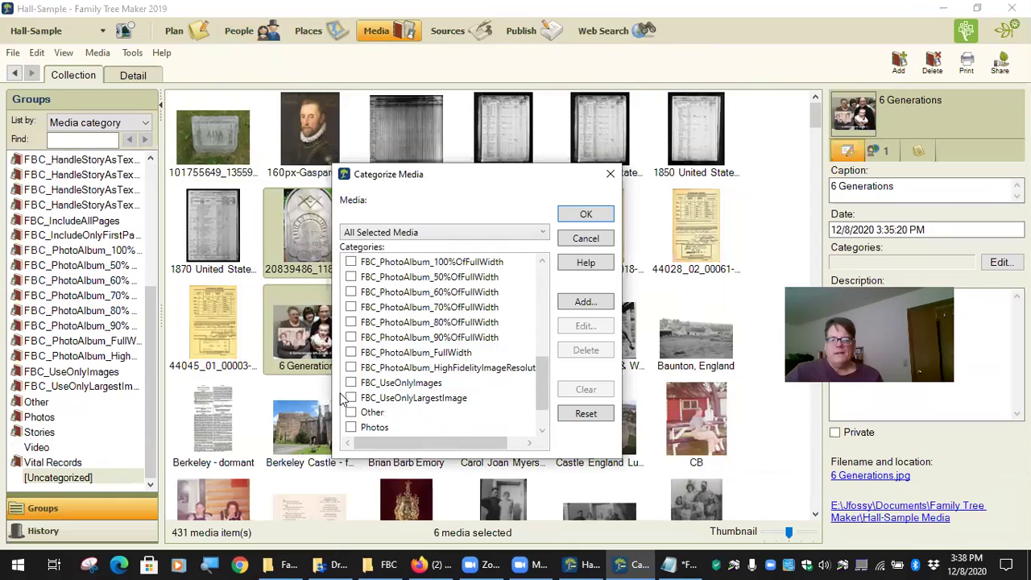
{"action": "left_click", "coordinate": [351, 352]}
{"action": "left_click", "coordinate": [585, 216]}
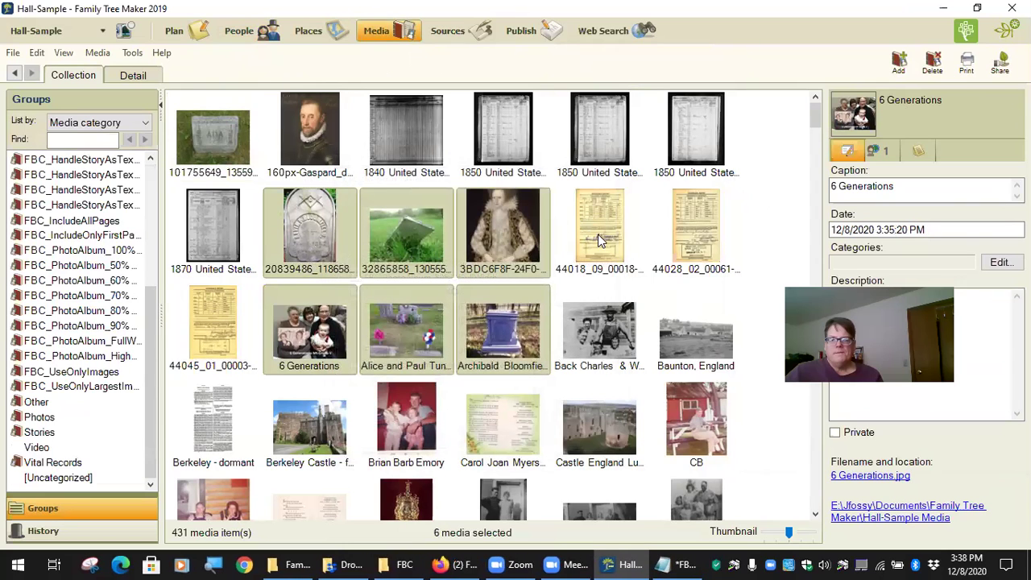
Look through the media category groups from the start of the list.
{"action": "left_click", "coordinate": [562, 233]}
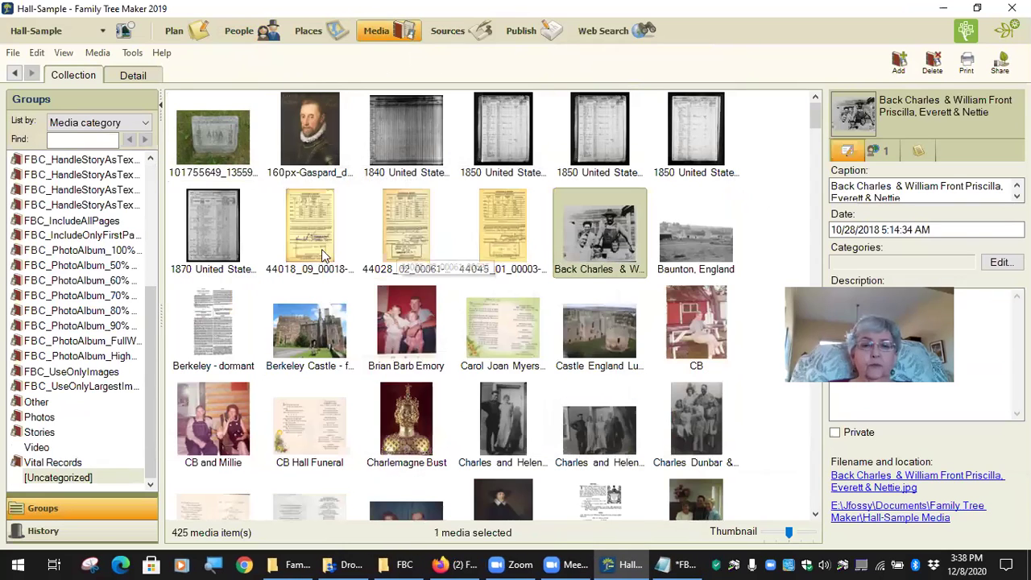
{"action": "left_click_drag", "start_coordinate": [150, 355], "coordinate": [153, 153]}
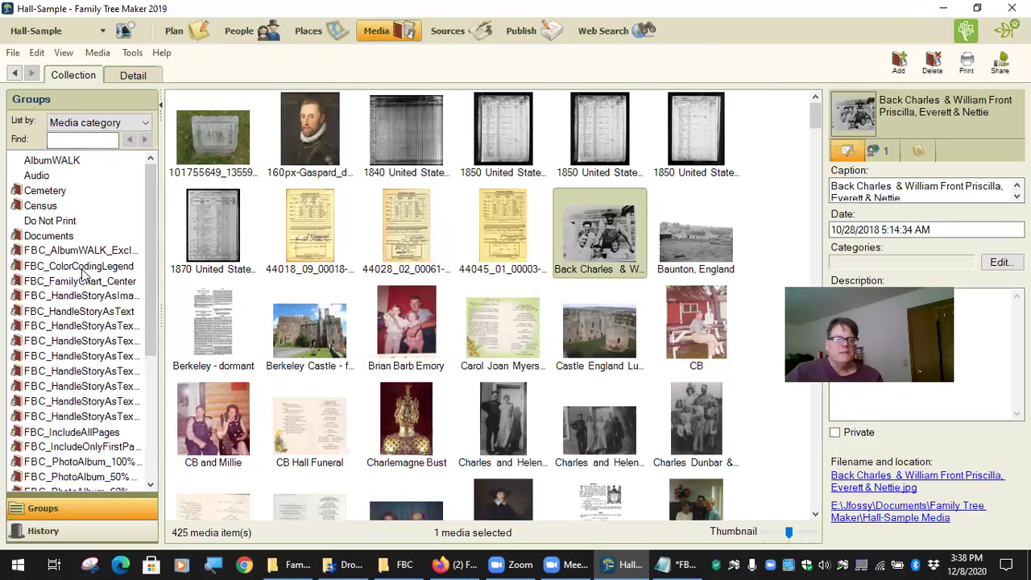
List all media in the collection and view the details of the Baunton Church photo and two nearby gravestone photos.
{"action": "left_click", "coordinate": [145, 122]}
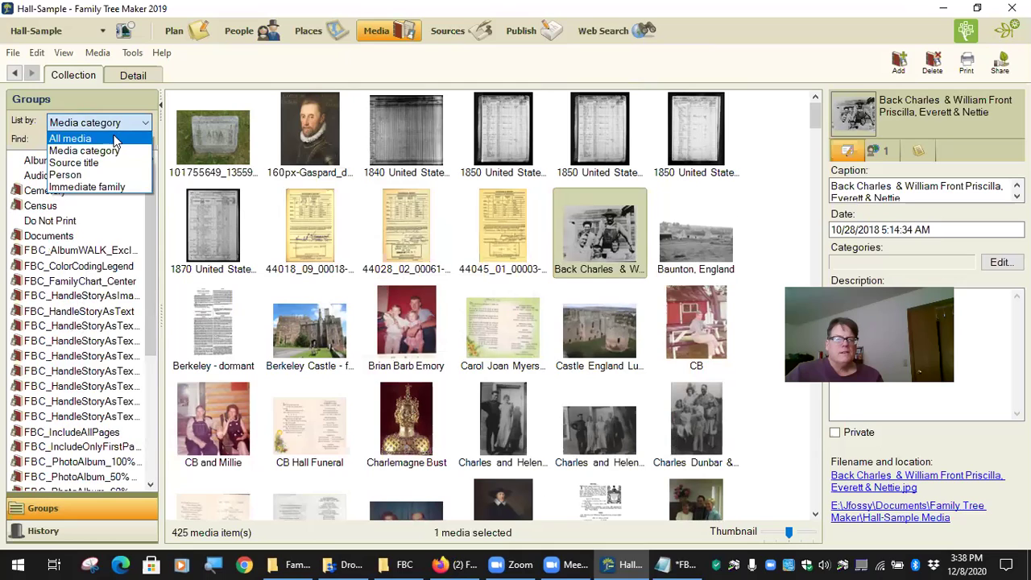
{"action": "left_click", "coordinate": [119, 135]}
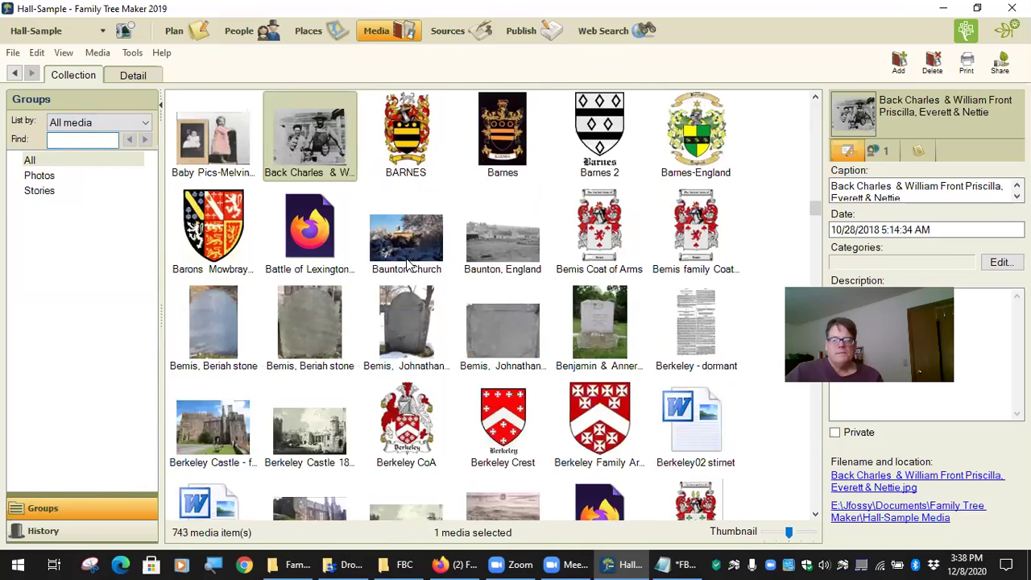
{"action": "left_click", "coordinate": [407, 261]}
{"action": "left_click", "coordinate": [335, 347]}
{"action": "left_click", "coordinate": [411, 354]}
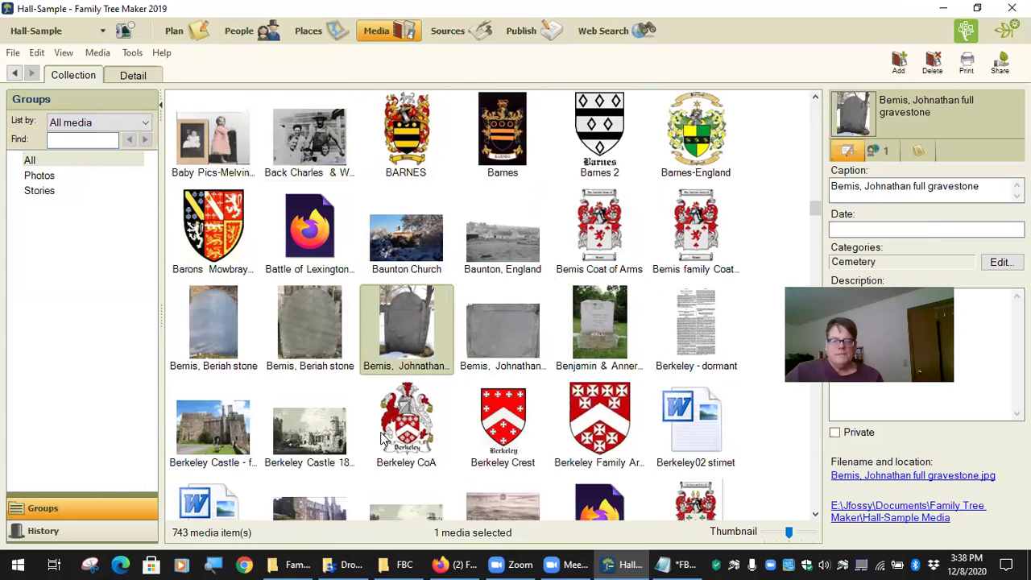
{"action": "scroll", "coordinate": [382, 438], "scroll_direction": "up", "scroll_amount": 5}
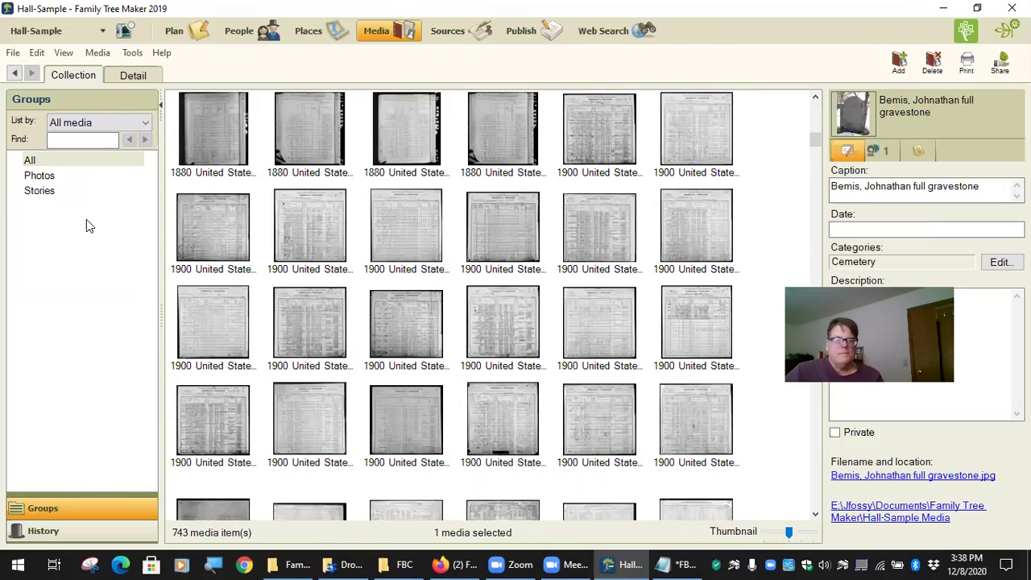
List the media by category and view the items in the include-only-first-page, FBC_IncludeAllPages and one of the FBC_HandleStoryAsText categories.
{"action": "left_click", "coordinate": [147, 122]}
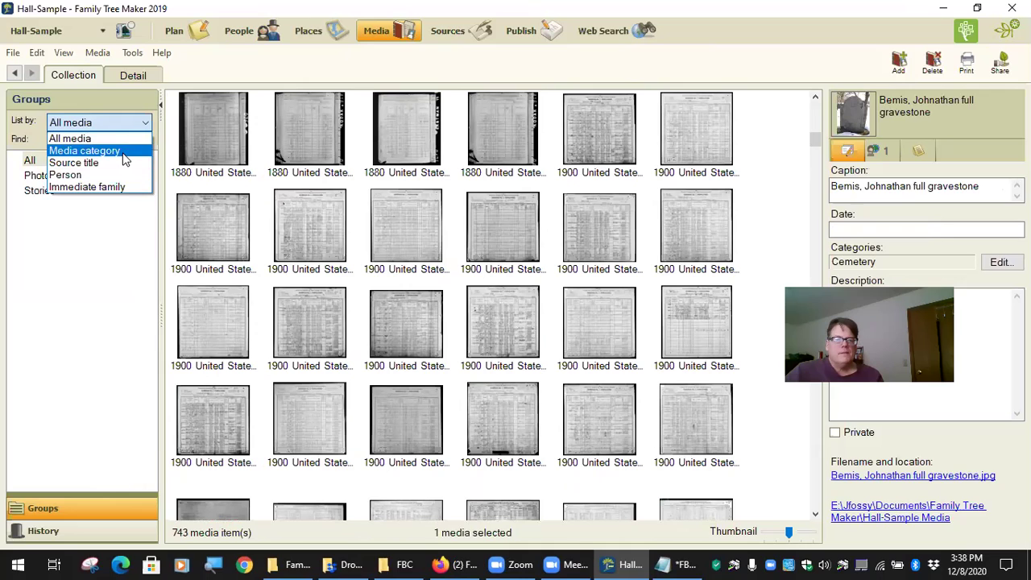
{"action": "left_click", "coordinate": [105, 151]}
{"action": "scroll", "coordinate": [64, 242], "scroll_direction": "down", "scroll_amount": 4}
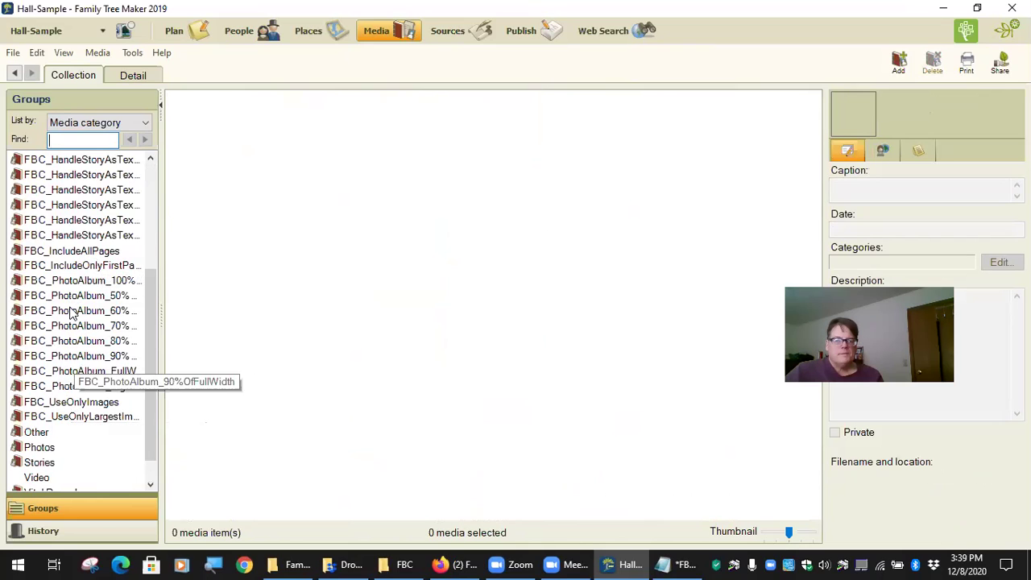
{"action": "left_click", "coordinate": [76, 267]}
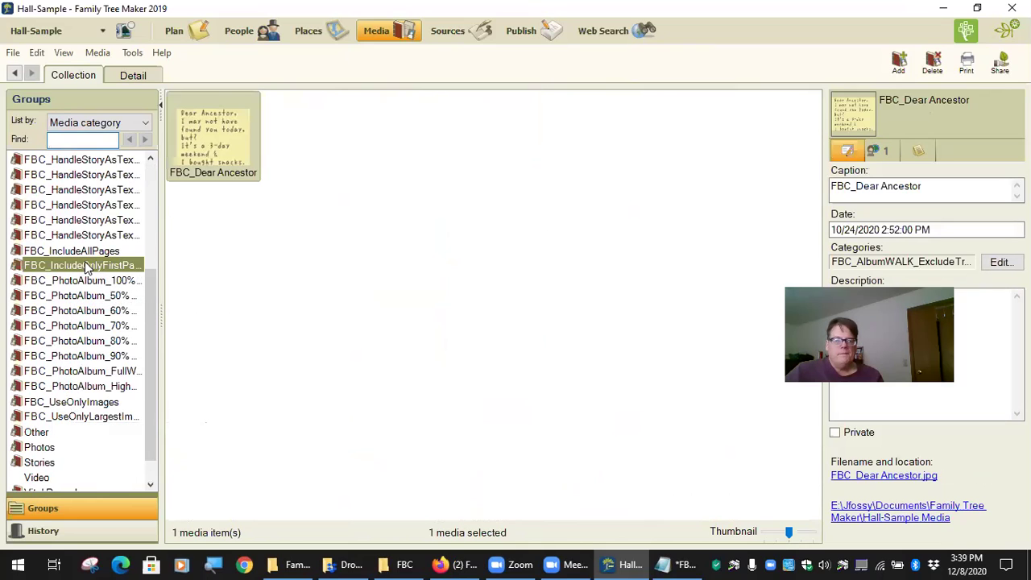
{"action": "left_click", "coordinate": [85, 251]}
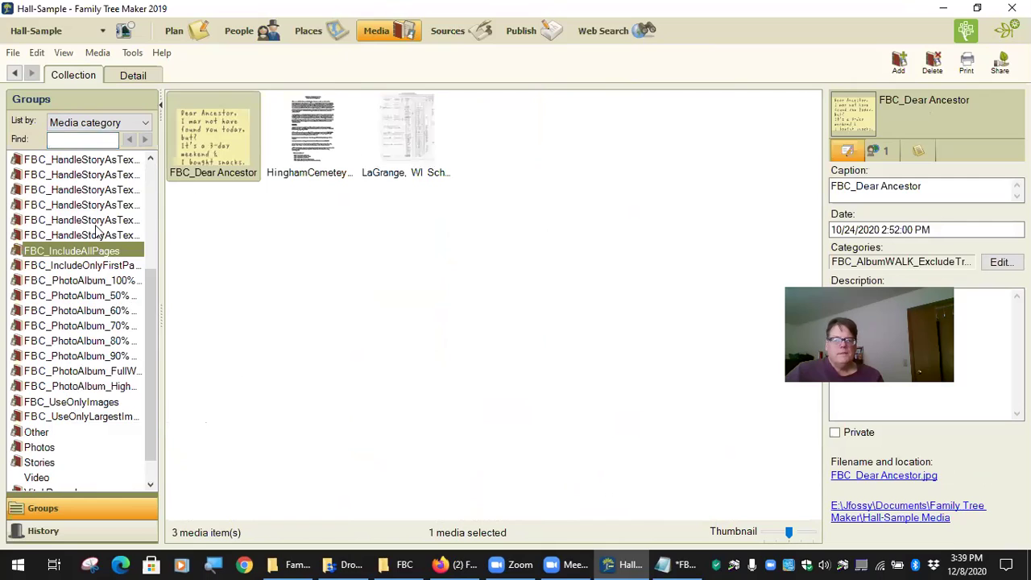
{"action": "left_click", "coordinate": [95, 224]}
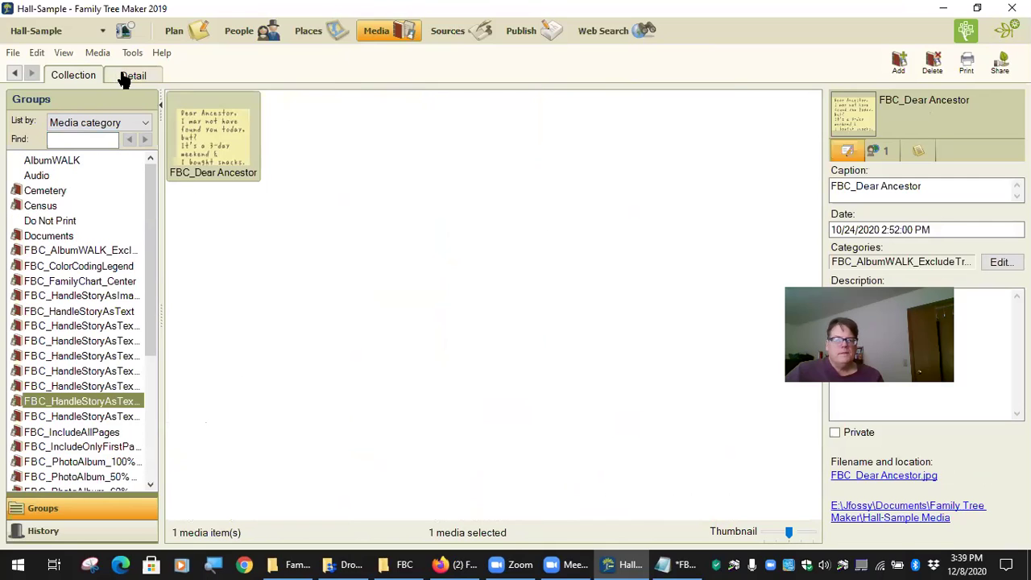
List all media and assign the FBC_PhotoAlbum_FullWidth category to three adjacent items together, from getimage through the obituary.
{"action": "left_click", "coordinate": [149, 124]}
{"action": "left_click", "coordinate": [104, 138]}
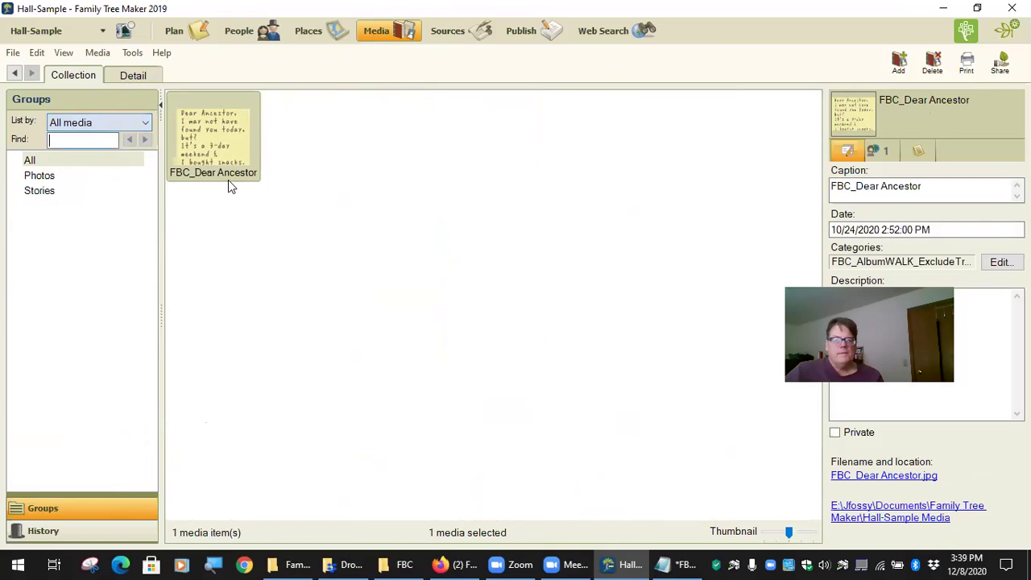
{"action": "left_click", "coordinate": [406, 342]}
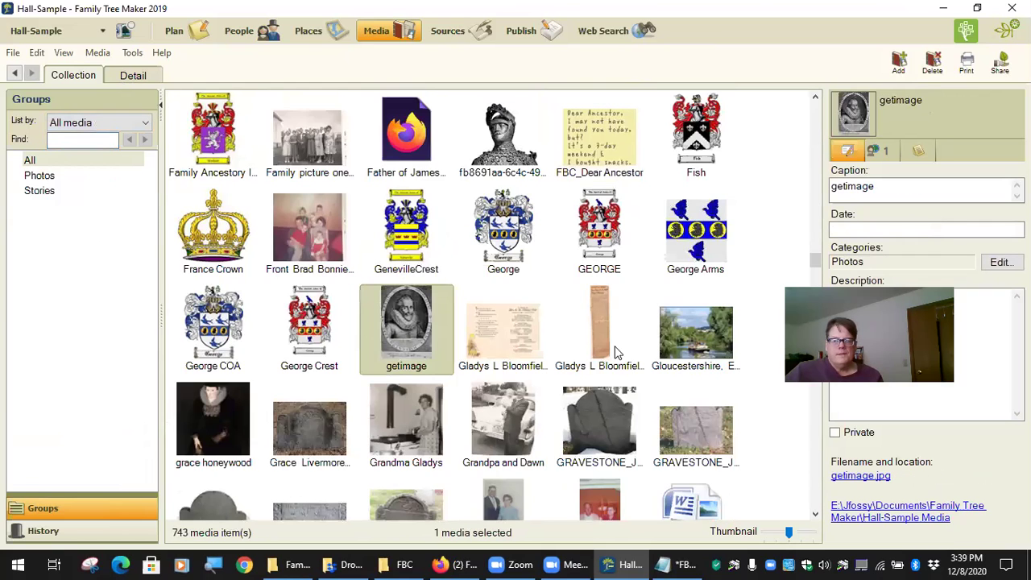
{"action": "left_click", "coordinate": [589, 335], "text": "shift"}
{"action": "right_click", "coordinate": [525, 340]}
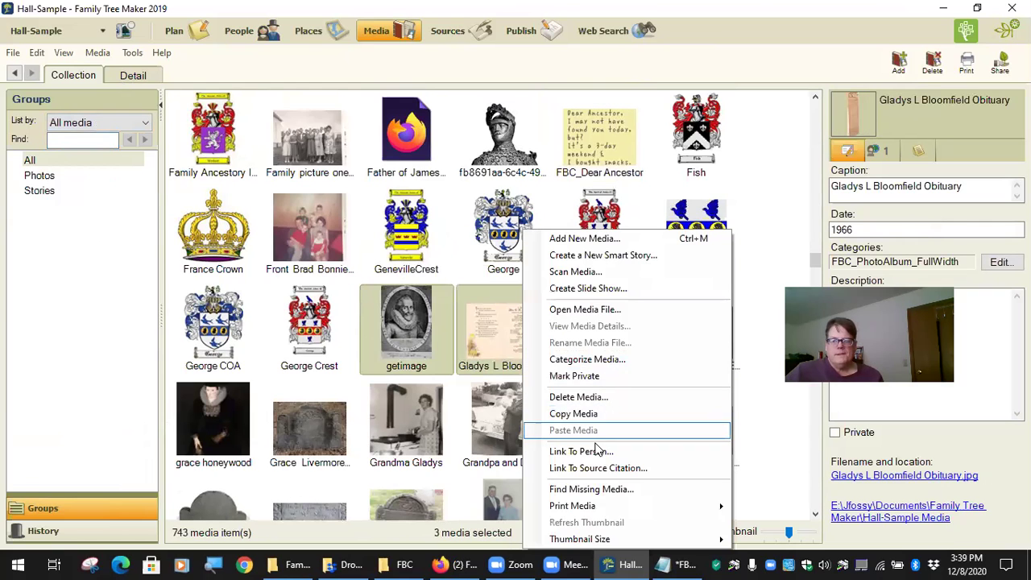
{"action": "left_click", "coordinate": [618, 360]}
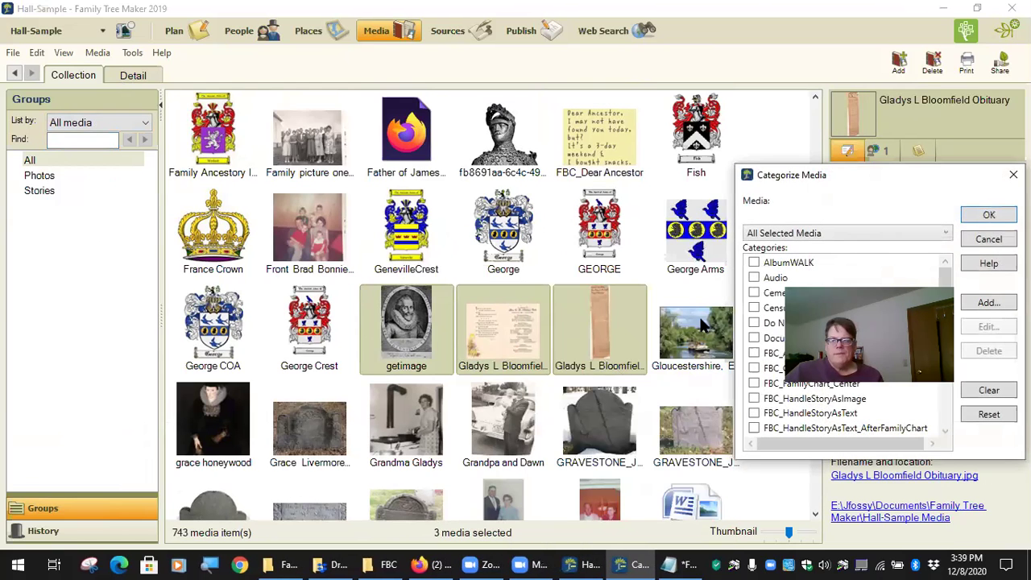
{"action": "scroll", "coordinate": [344, 346], "scroll_direction": "down", "scroll_amount": 10}
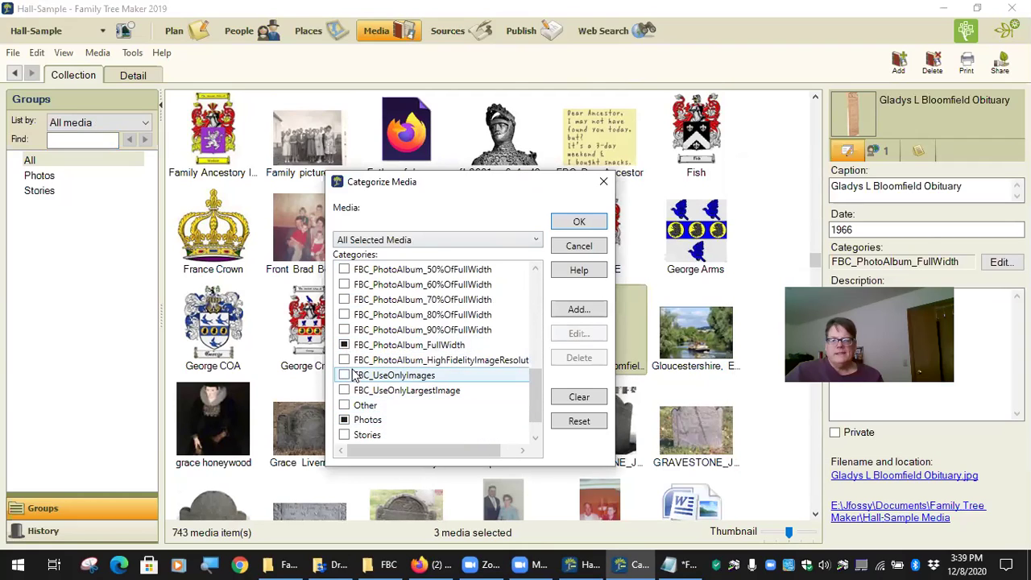
{"action": "left_click", "coordinate": [344, 345]}
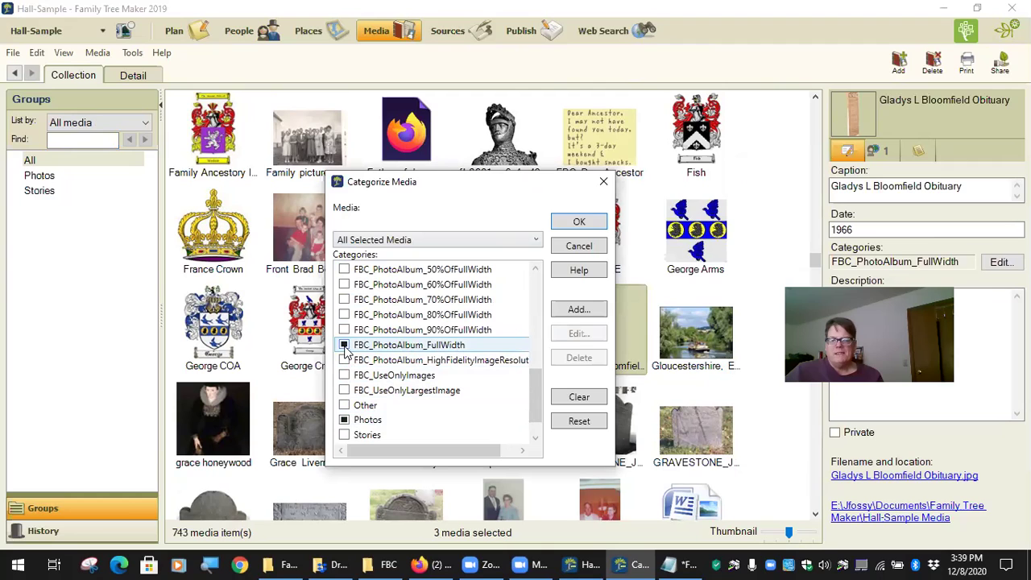
{"action": "left_click", "coordinate": [345, 345]}
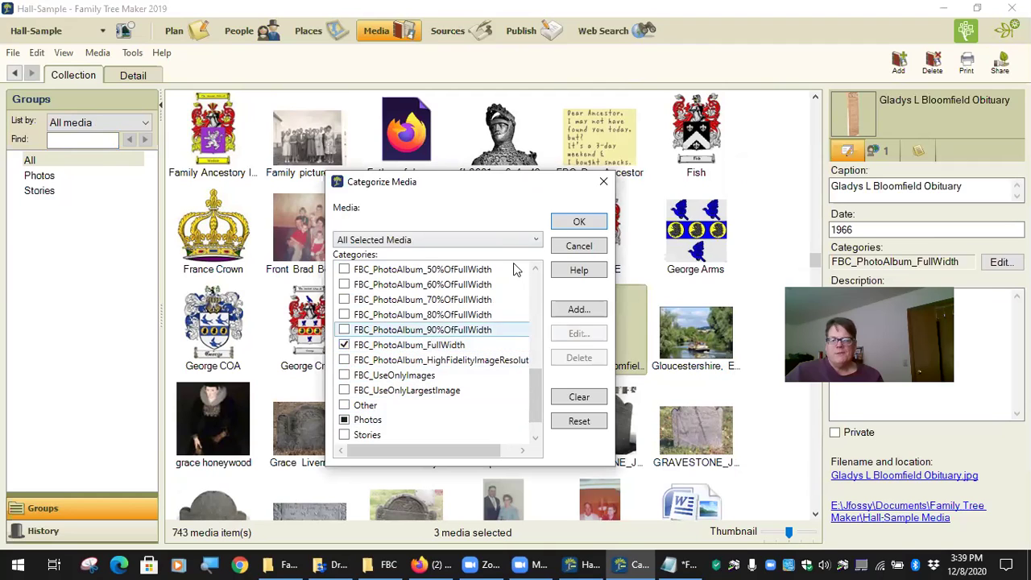
{"action": "left_click", "coordinate": [578, 223]}
Check the assigned categories of getimage, the two funeral and obituary items beside it, and the Gloucestershire, England photo.
{"action": "scroll", "coordinate": [415, 328], "scroll_direction": "down", "scroll_amount": 2}
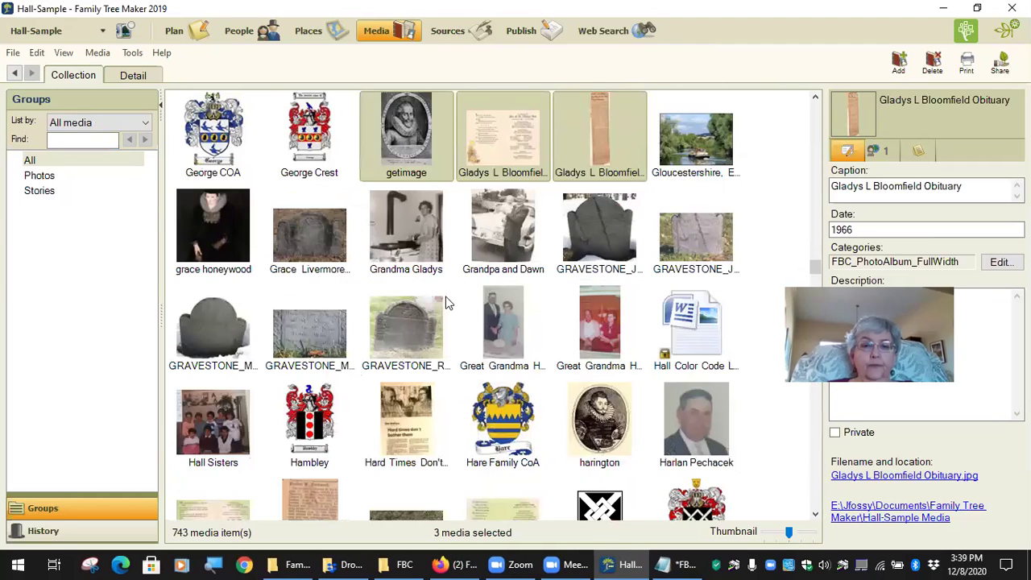
{"action": "scroll", "coordinate": [435, 252], "scroll_direction": "up", "scroll_amount": 5}
{"action": "scroll", "coordinate": [422, 417], "scroll_direction": "down", "scroll_amount": 9}
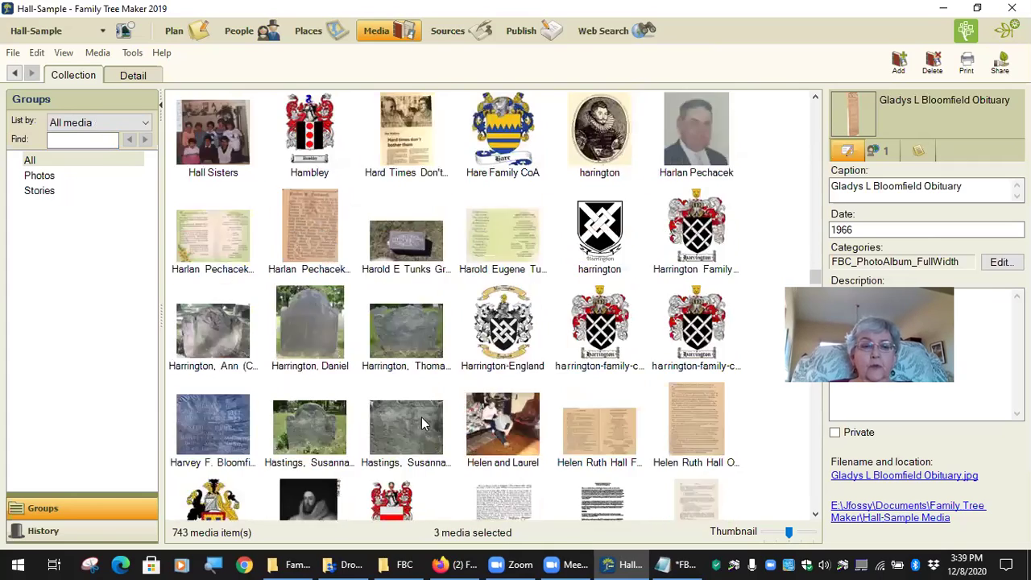
{"action": "scroll", "coordinate": [422, 417], "scroll_direction": "up", "scroll_amount": 6}
{"action": "left_click", "coordinate": [350, 413]}
{"action": "left_click", "coordinate": [415, 426]}
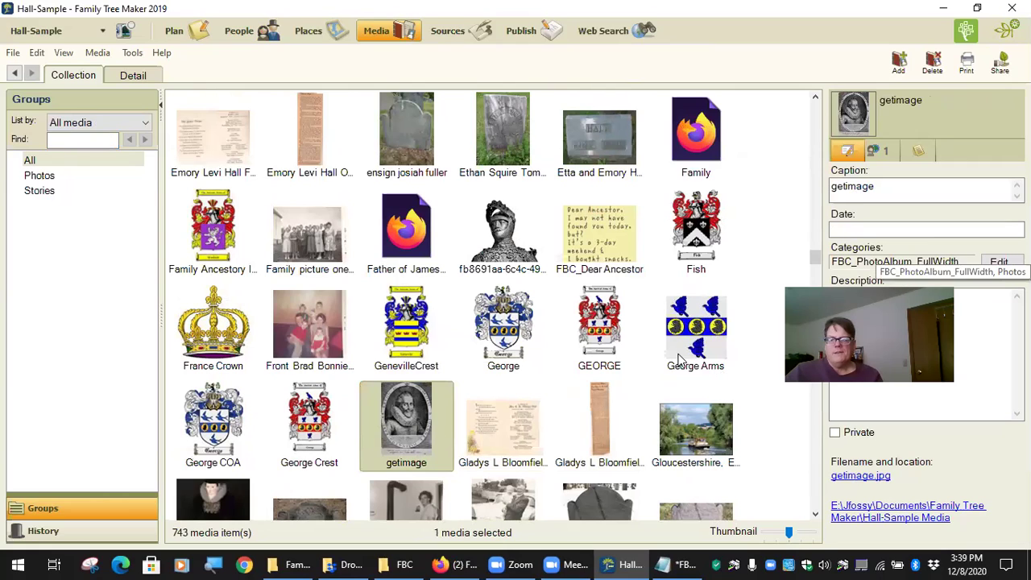
{"action": "left_click", "coordinate": [501, 427]}
{"action": "left_click", "coordinate": [593, 423]}
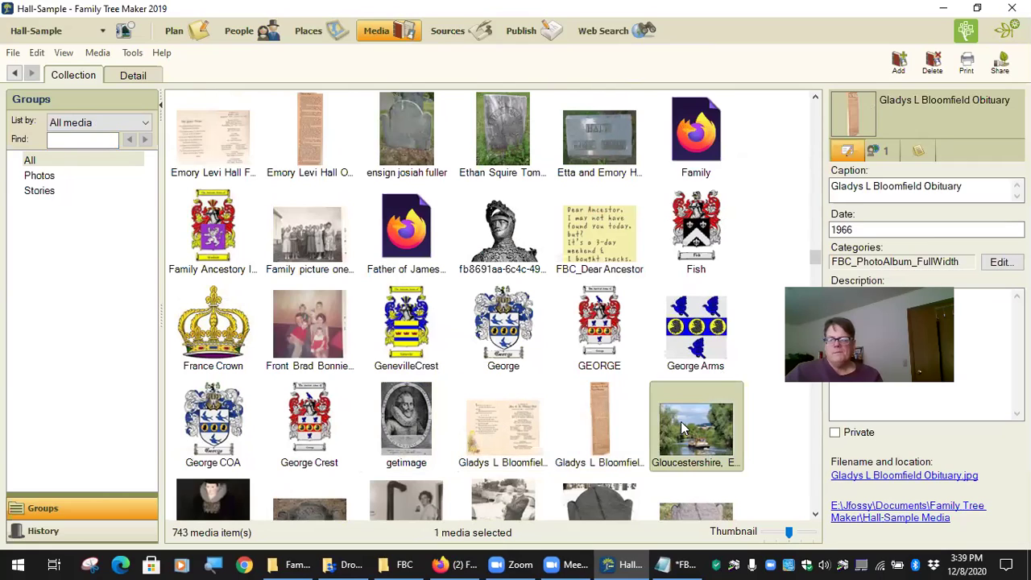
{"action": "left_click", "coordinate": [681, 423]}
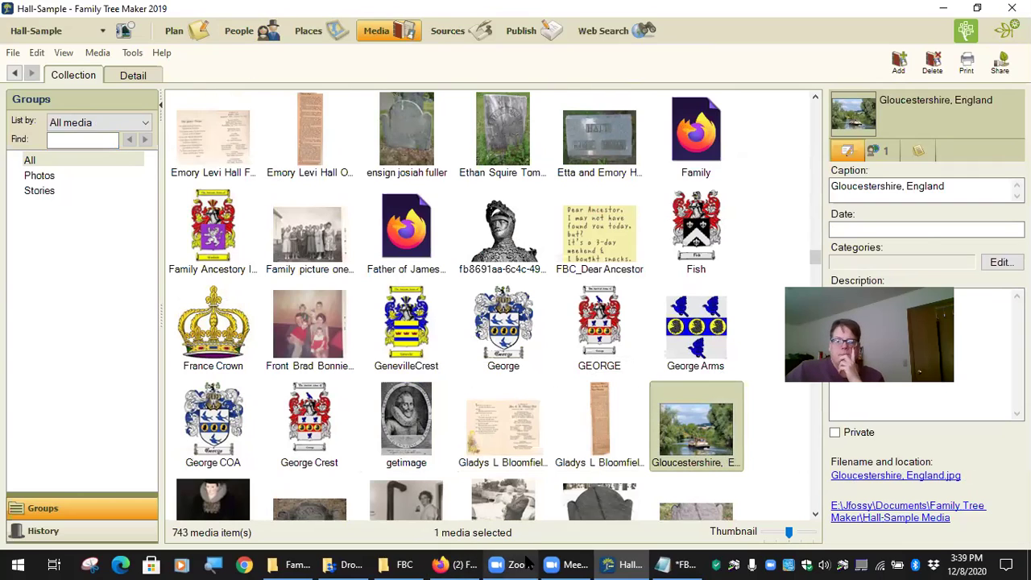
Switch to Firefox to view the Files list of the Family Book Creator Users group, then return to Family Tree Maker.
{"action": "mouse_move", "coordinate": [473, 564]}
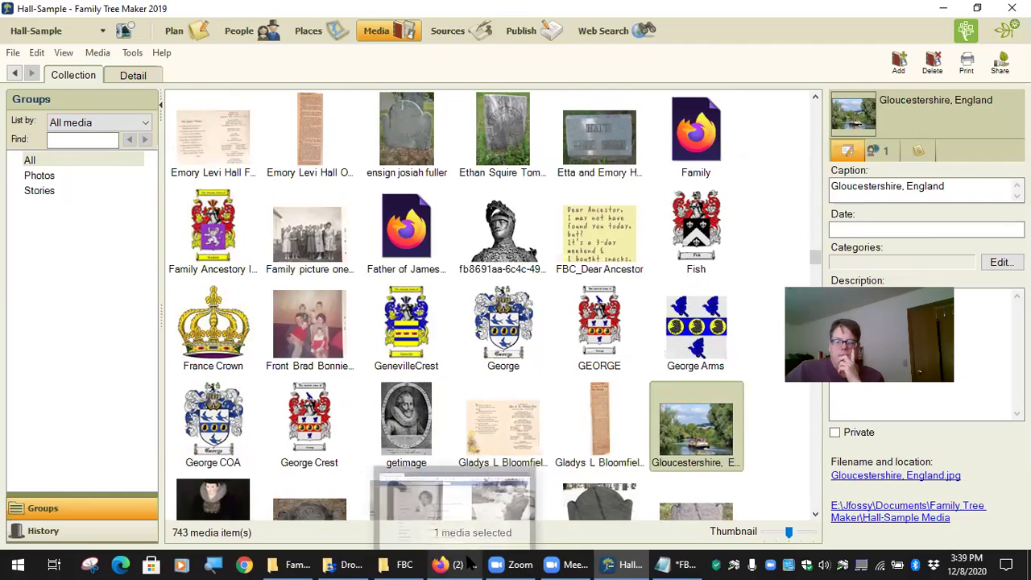
{"action": "mouse_move", "coordinate": [505, 550]}
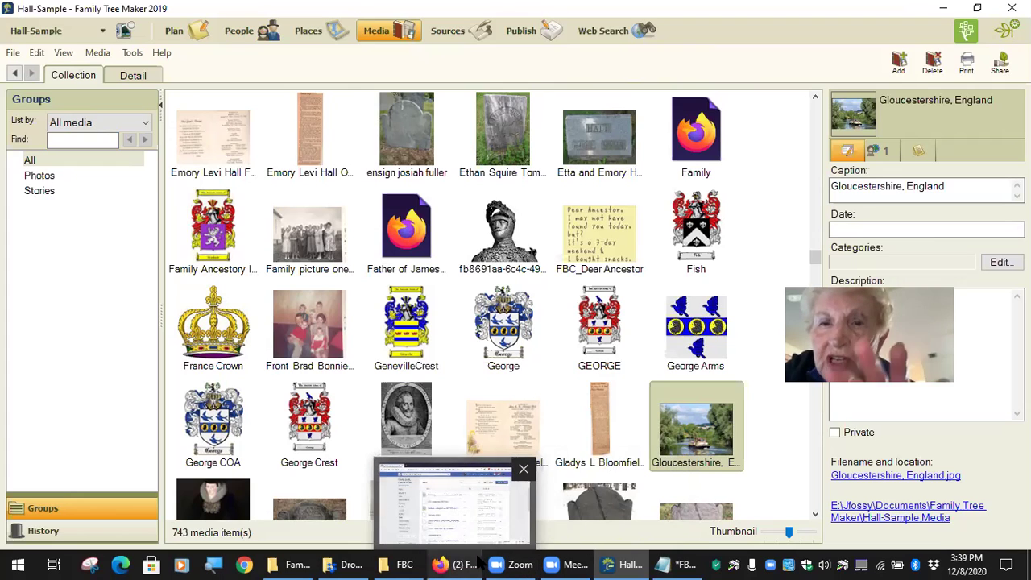
{"action": "mouse_move", "coordinate": [666, 562]}
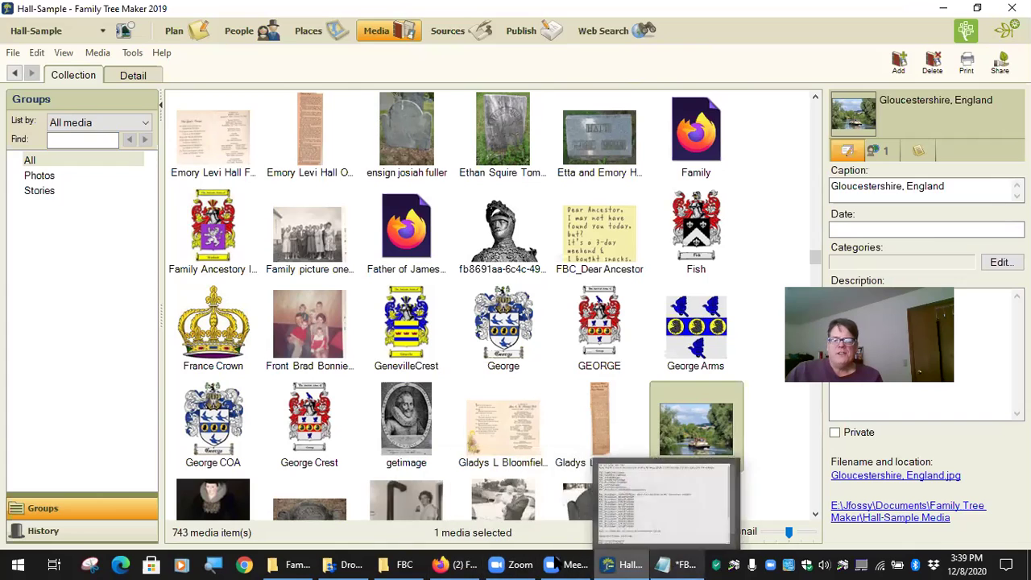
{"action": "left_click", "coordinate": [465, 563]}
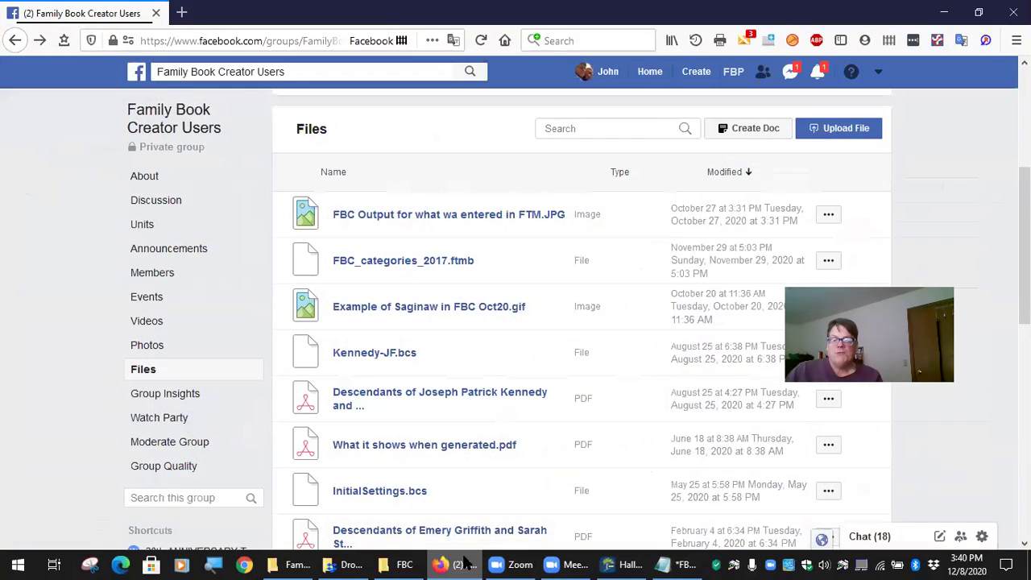
{"action": "left_click", "coordinate": [943, 13]}
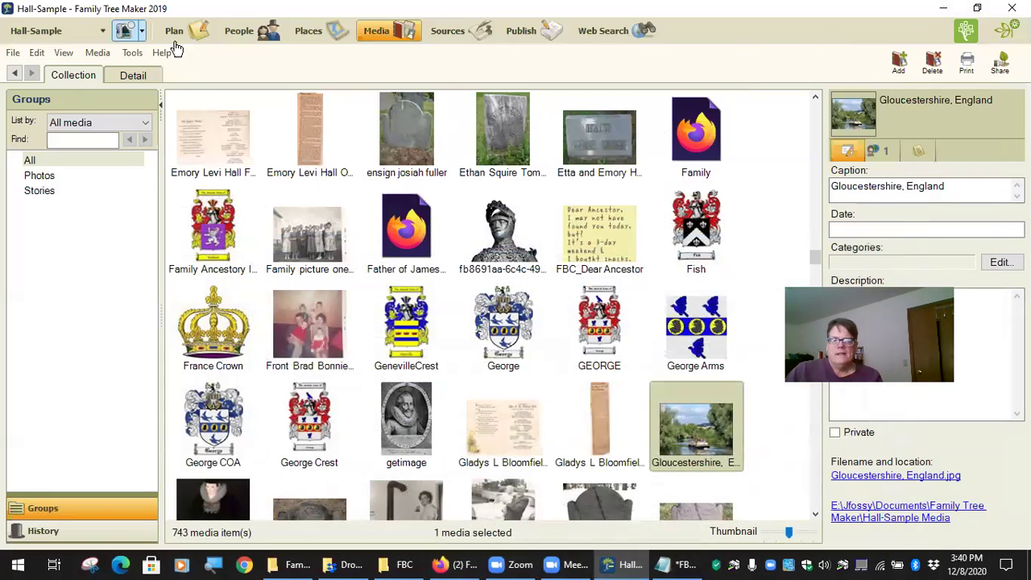
Go to the People workspace and launch the Family Book Creator 2019 export plugin.
{"action": "left_click", "coordinate": [238, 30]}
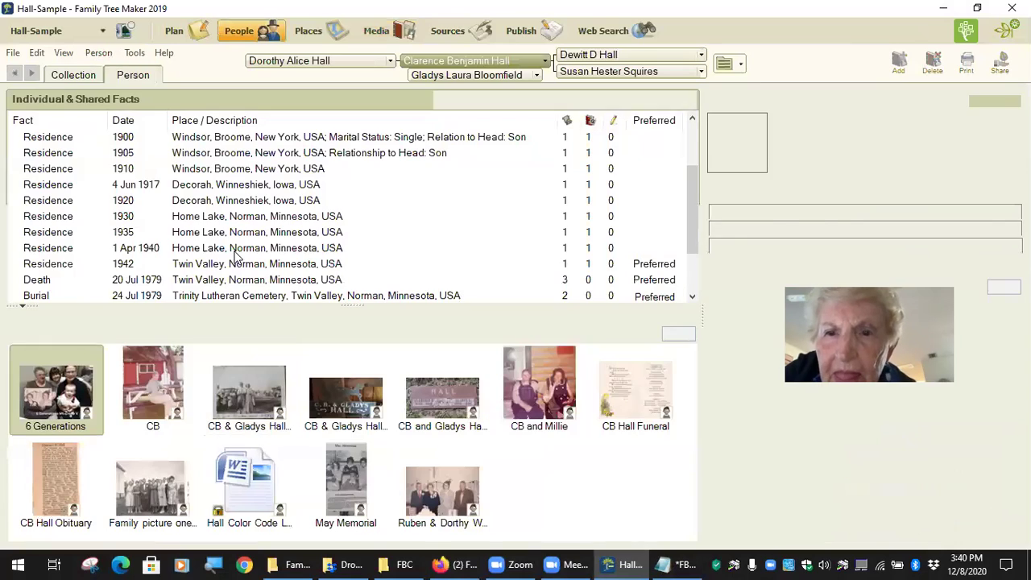
{"action": "left_click", "coordinate": [135, 52]}
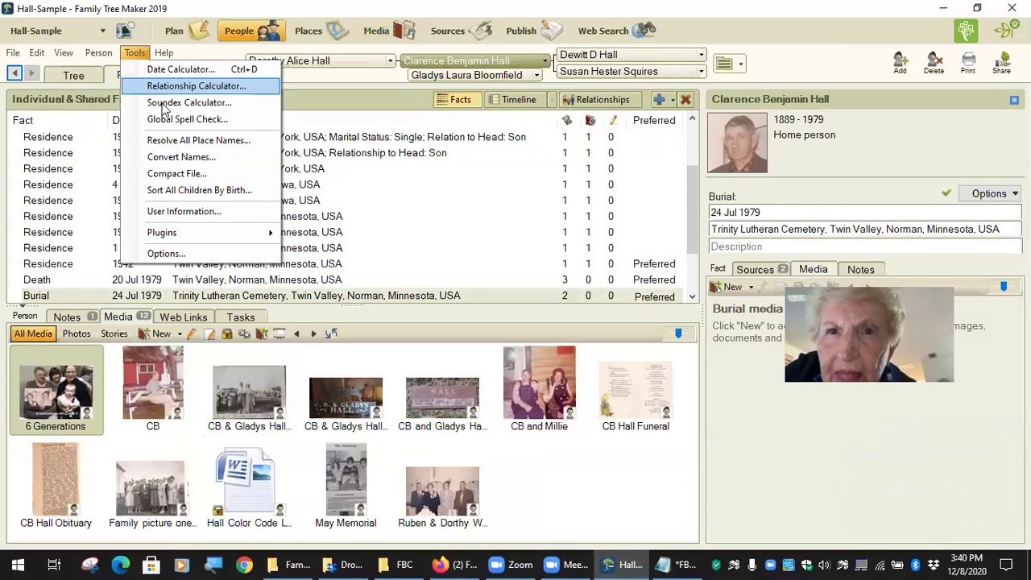
{"action": "mouse_move", "coordinate": [202, 238]}
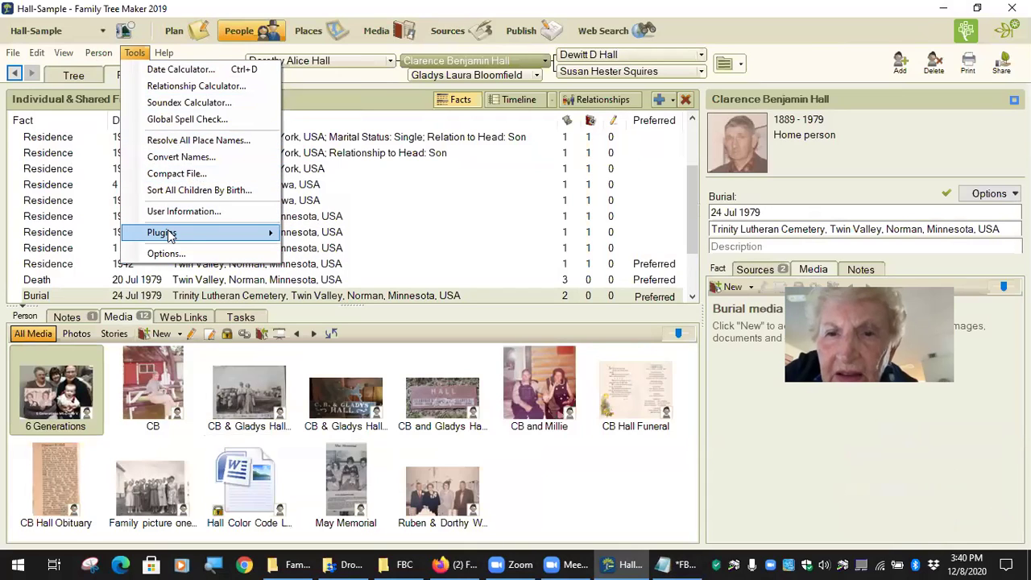
{"action": "mouse_move", "coordinate": [169, 232]}
{"action": "mouse_move", "coordinate": [347, 234]}
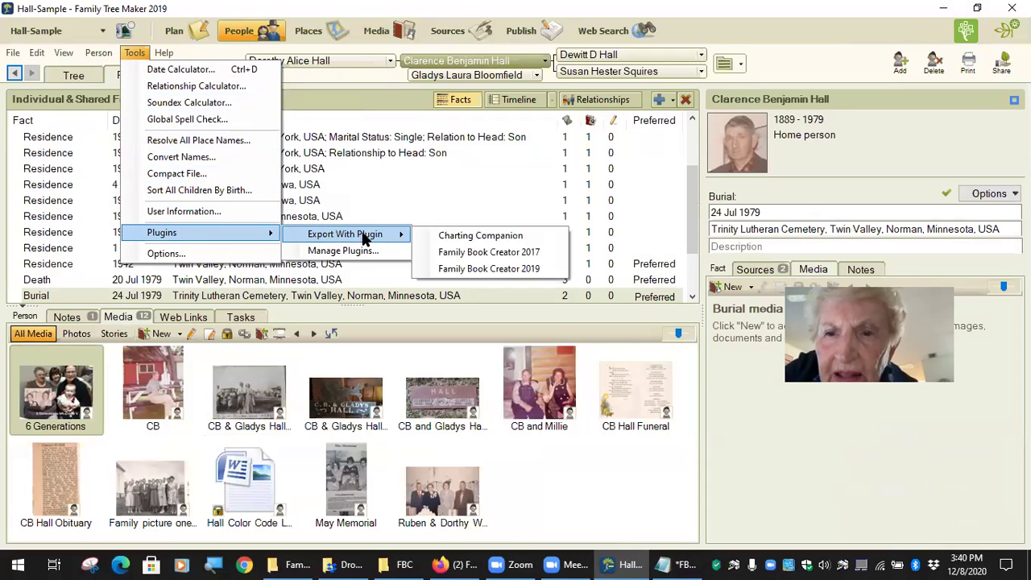
{"action": "left_click", "coordinate": [516, 269]}
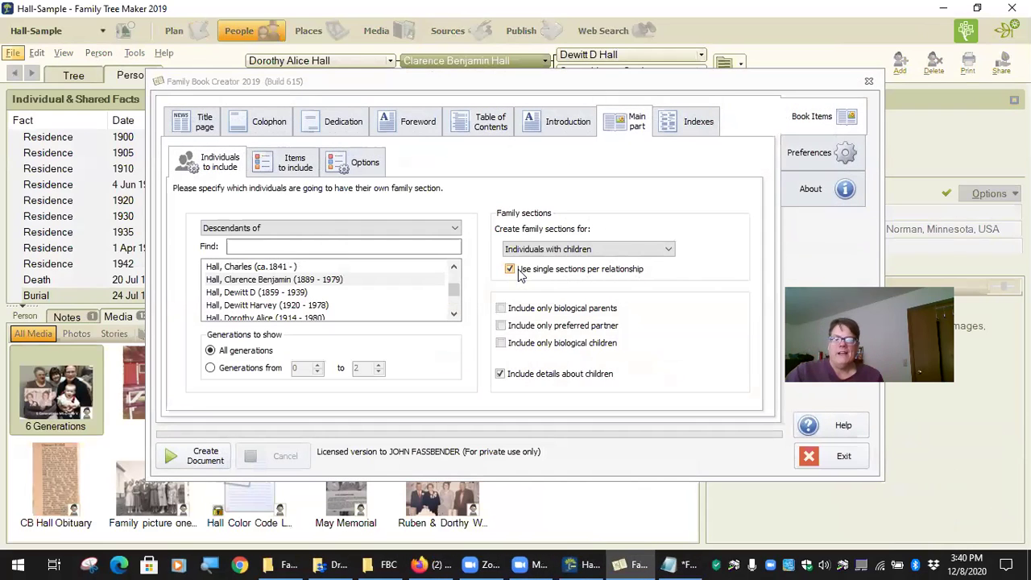
Limit the book to generations 0 to 0 and create its PDF in the To Do folder, replacing the existing file.
{"action": "left_click", "coordinate": [241, 368]}
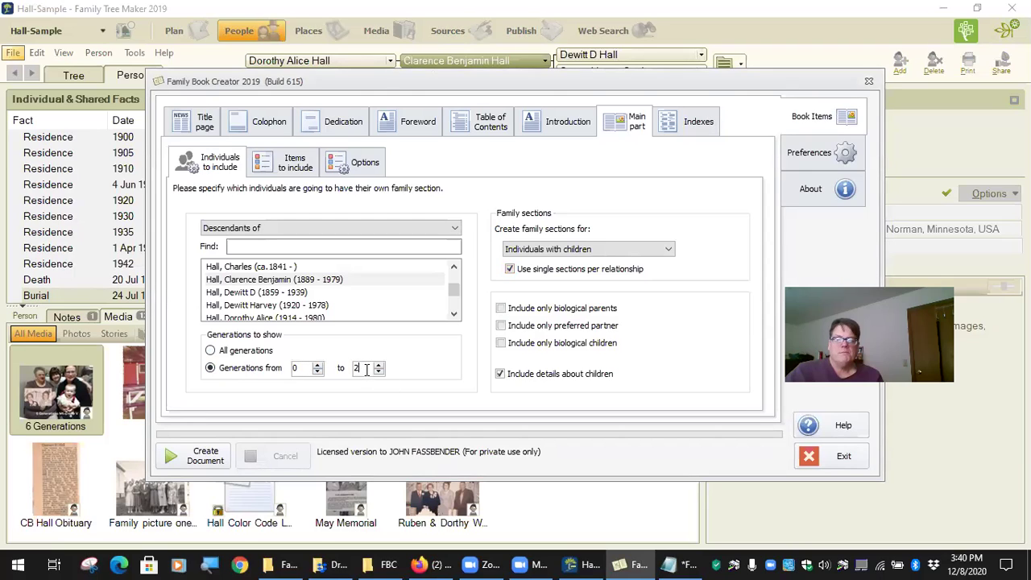
{"action": "type", "text": "0"}
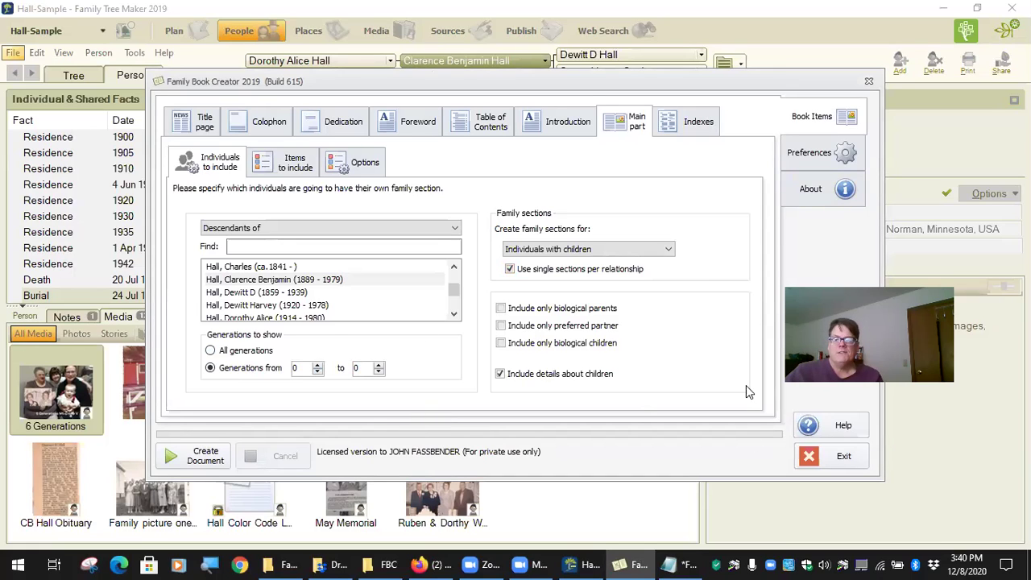
{"action": "left_click", "coordinate": [203, 463]}
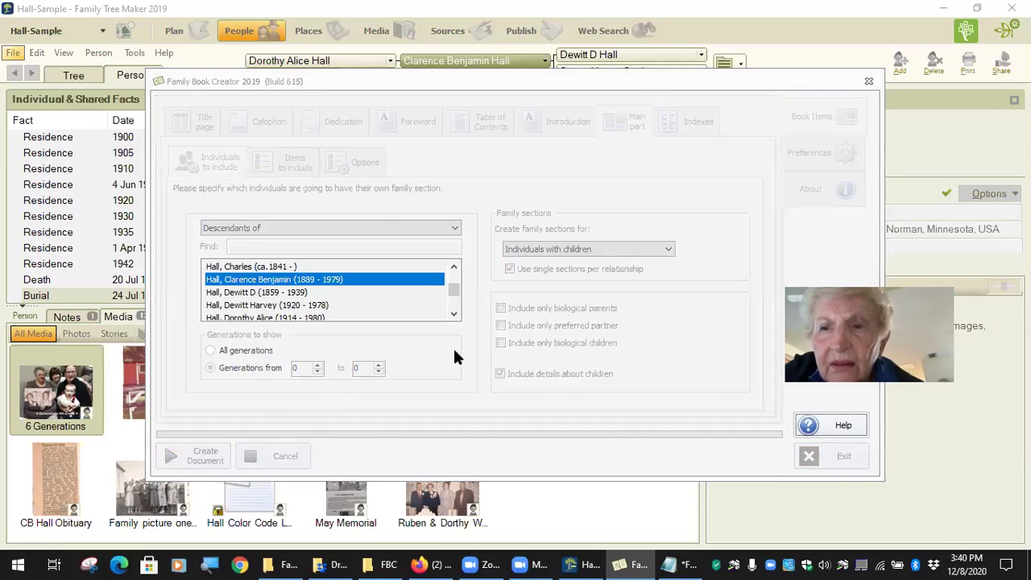
{"action": "left_click", "coordinate": [780, 473]}
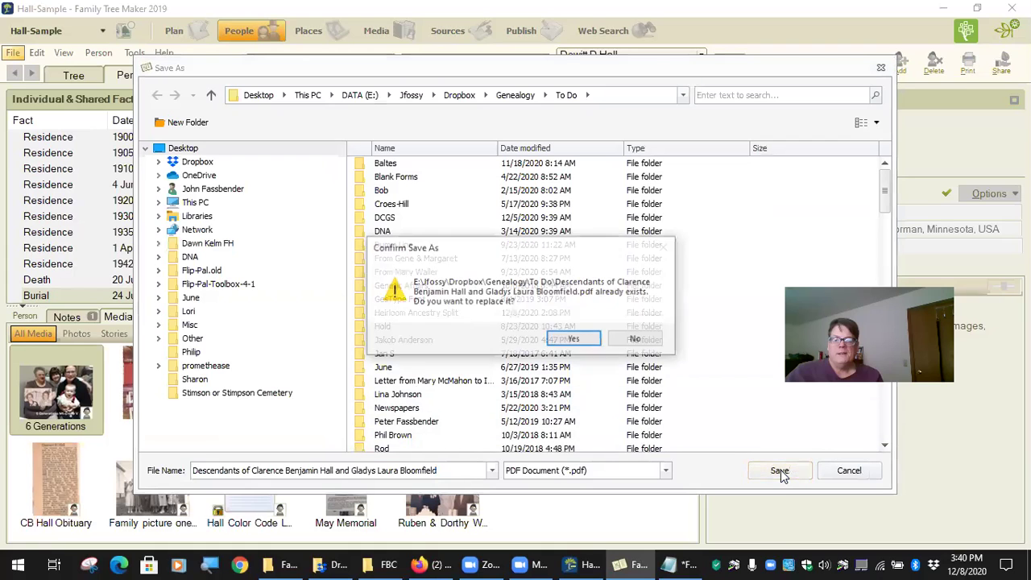
{"action": "left_click", "coordinate": [574, 340]}
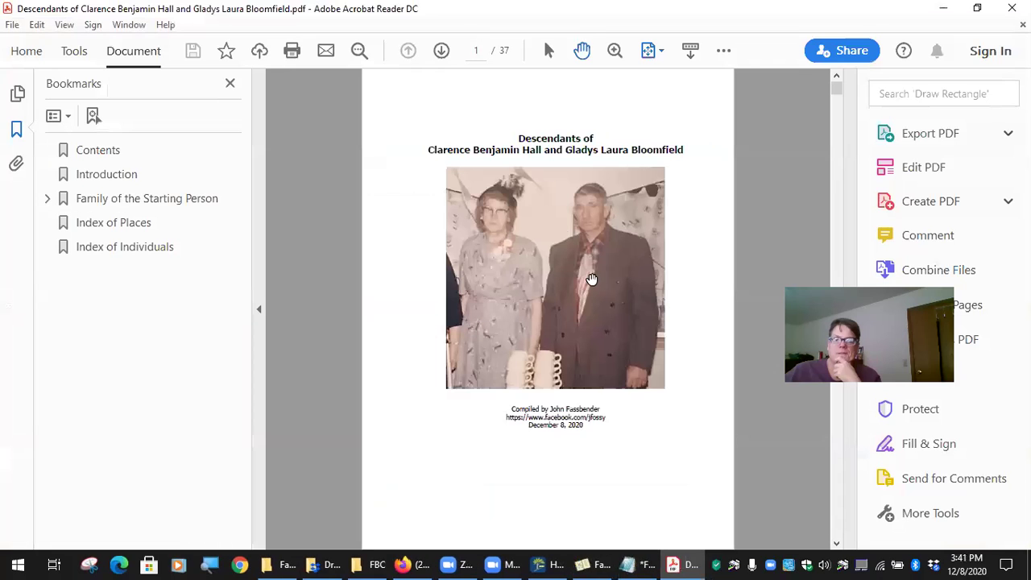
Examine the photo album pages of the generated book, then close the PDF and exit Family Book Creator.
{"action": "scroll", "coordinate": [514, 268], "scroll_direction": "down", "scroll_amount": 10}
{"action": "scroll", "coordinate": [513, 267], "scroll_direction": "down", "scroll_amount": 20}
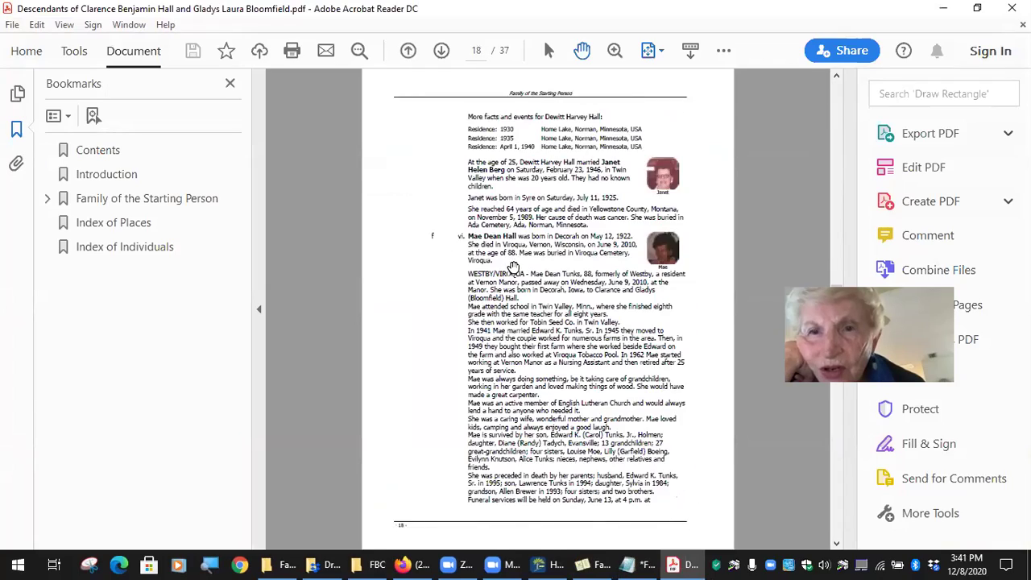
{"action": "scroll", "coordinate": [513, 268], "scroll_direction": "down", "scroll_amount": 20}
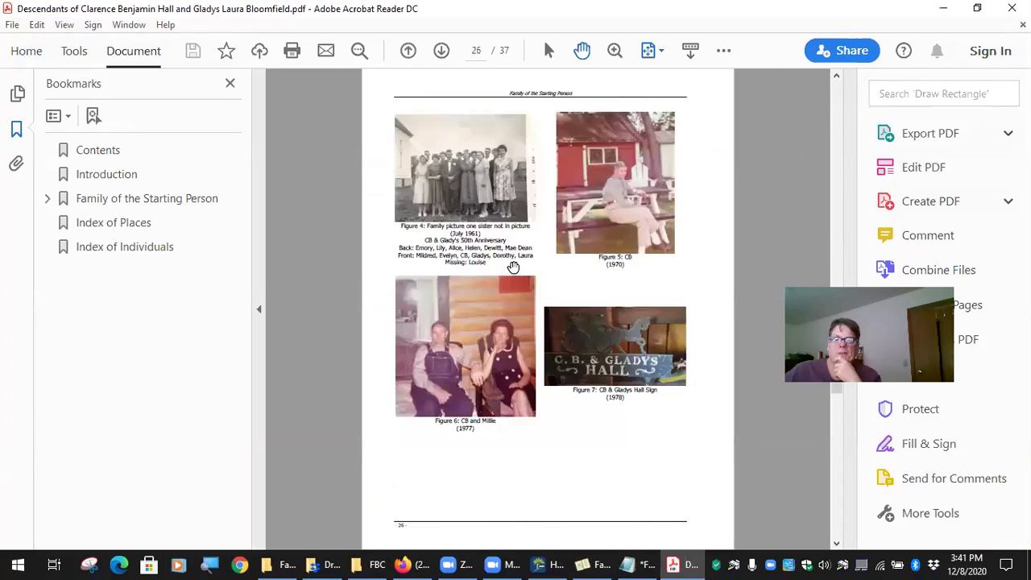
{"action": "scroll", "coordinate": [513, 268], "scroll_direction": "up", "scroll_amount": 3}
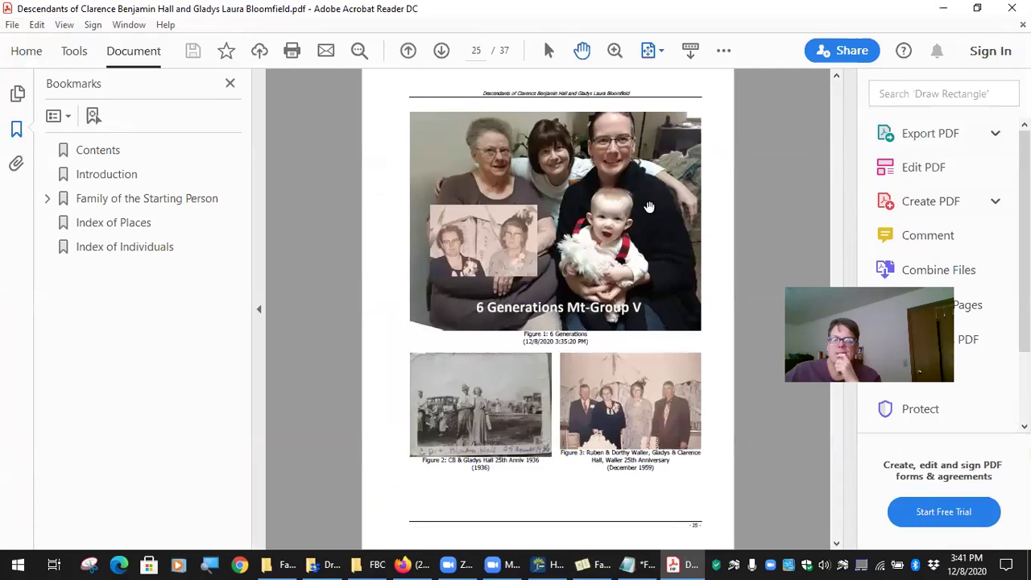
{"action": "scroll", "coordinate": [637, 261], "scroll_direction": "down", "scroll_amount": 6}
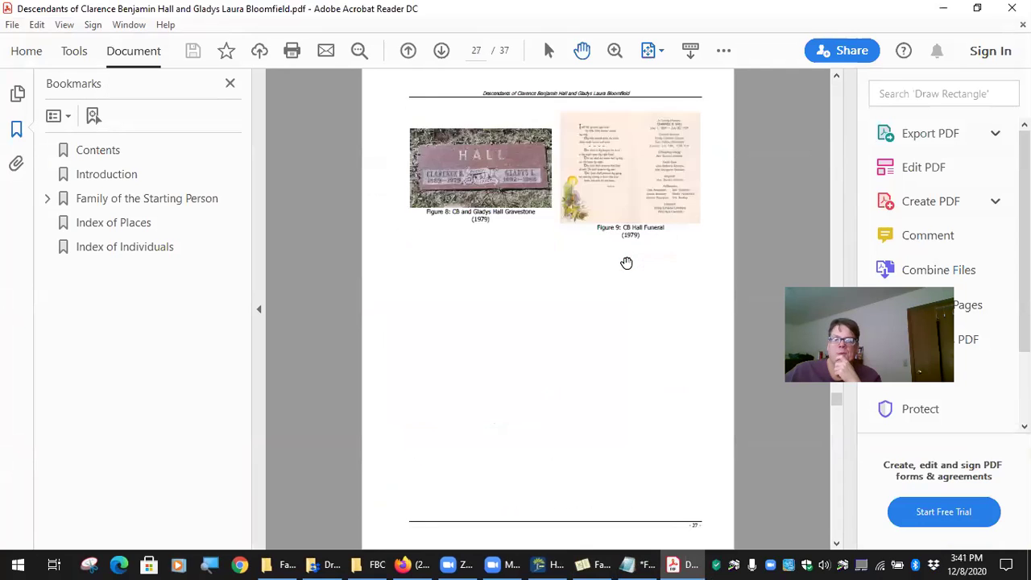
{"action": "scroll", "coordinate": [627, 263], "scroll_direction": "up", "scroll_amount": 4}
{"action": "scroll", "coordinate": [627, 262], "scroll_direction": "up", "scroll_amount": 2}
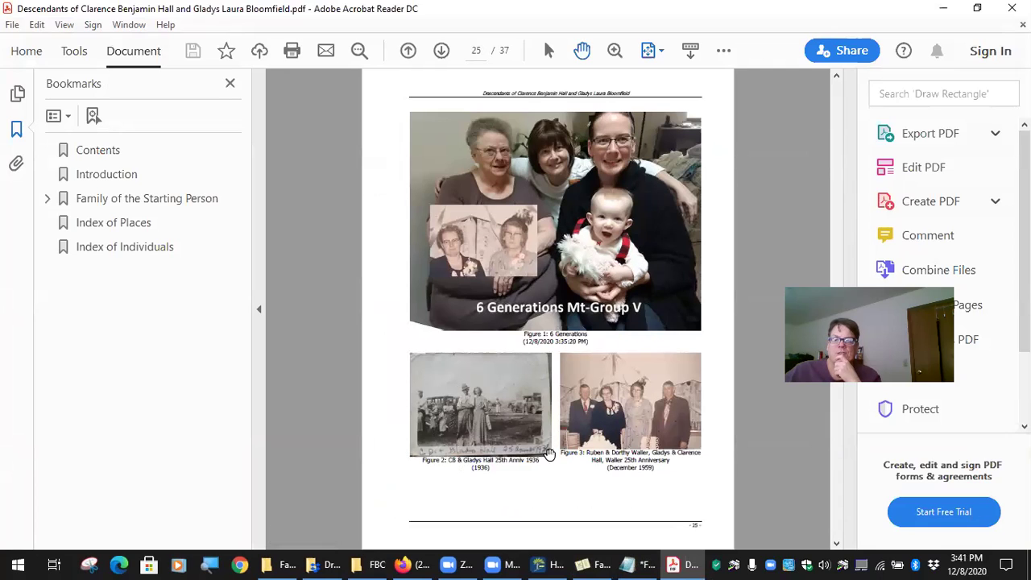
{"action": "left_click", "coordinate": [1012, 8]}
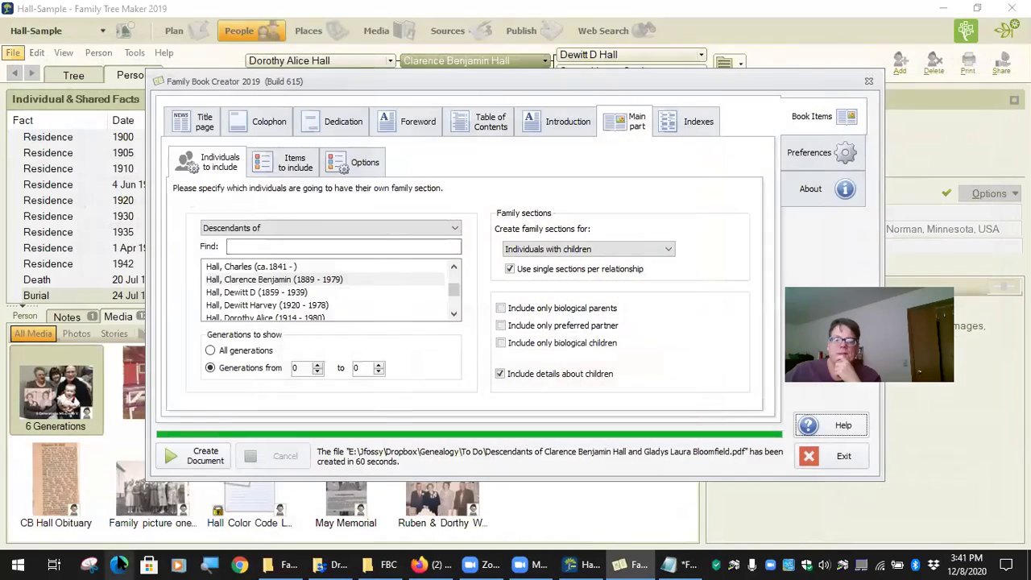
{"action": "left_click", "coordinate": [829, 458]}
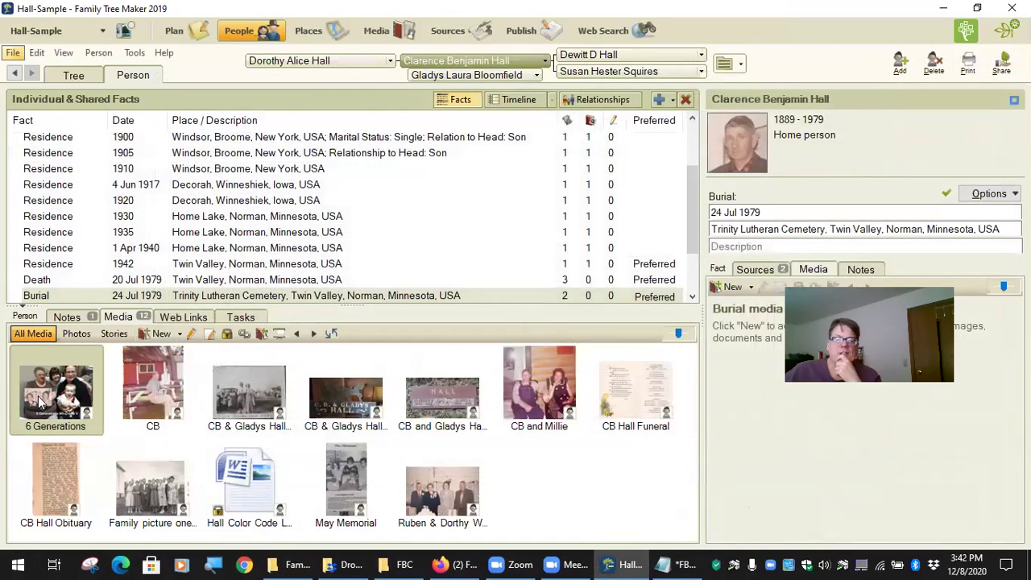
In the home person's media, move the 6 Generations photo behind May Memorial and shift the CB photo one place backward.
{"action": "left_click_drag", "start_coordinate": [36, 403], "coordinate": [498, 508]}
{"action": "left_click_drag", "start_coordinate": [30, 408], "coordinate": [383, 491]}
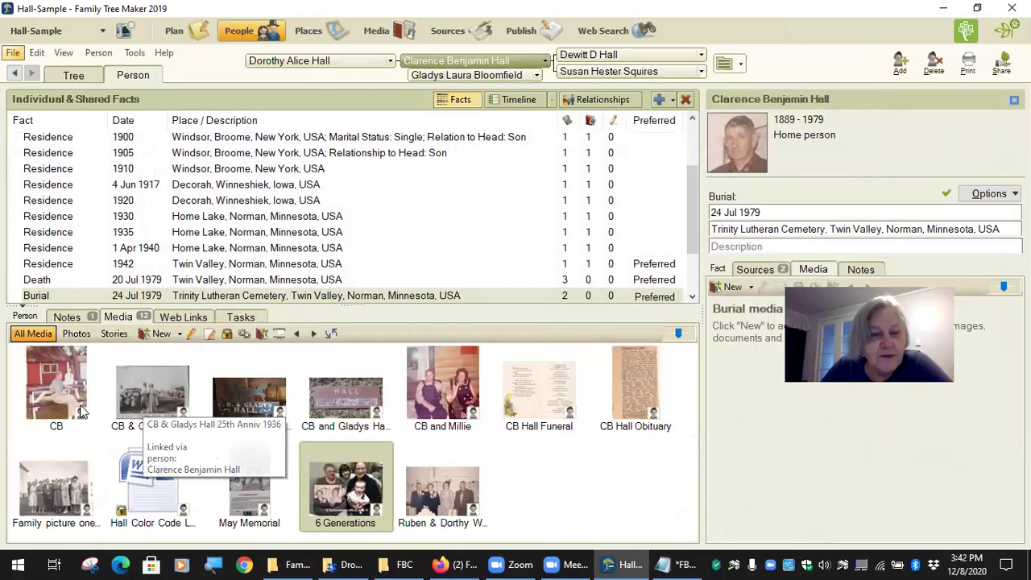
{"action": "left_click", "coordinate": [33, 403]}
{"action": "left_click", "coordinate": [313, 335]}
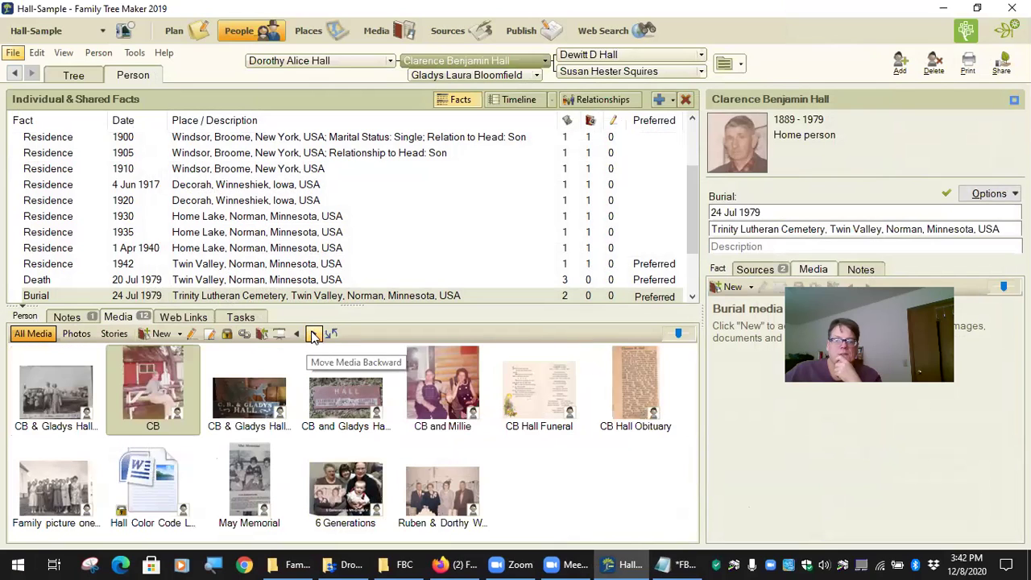
Move the gravestone photo to just before 6 Generations and the last anniversary group photo to second place in the person's media.
{"action": "left_click_drag", "start_coordinate": [135, 408], "coordinate": [290, 501]}
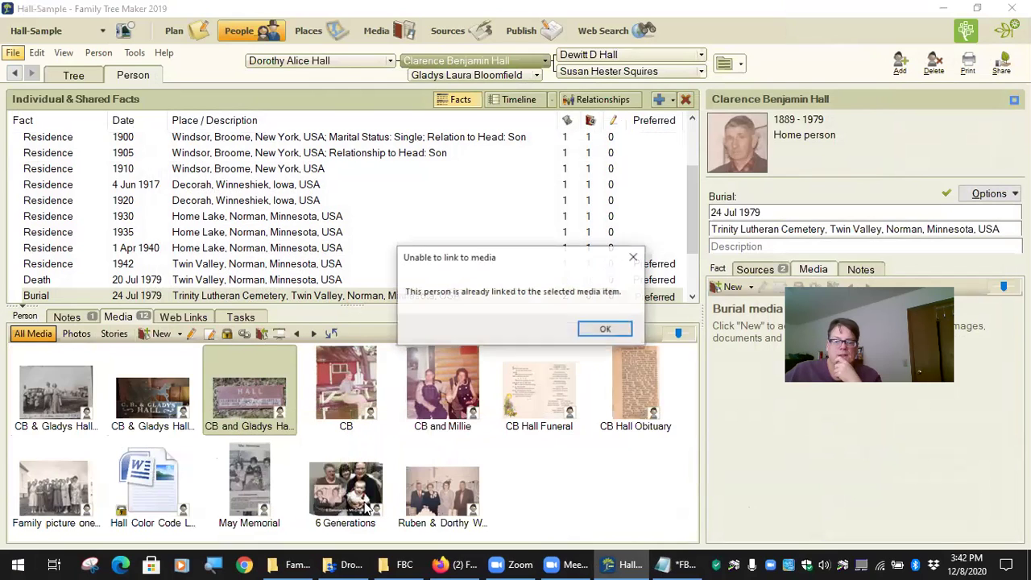
{"action": "left_click", "coordinate": [606, 331]}
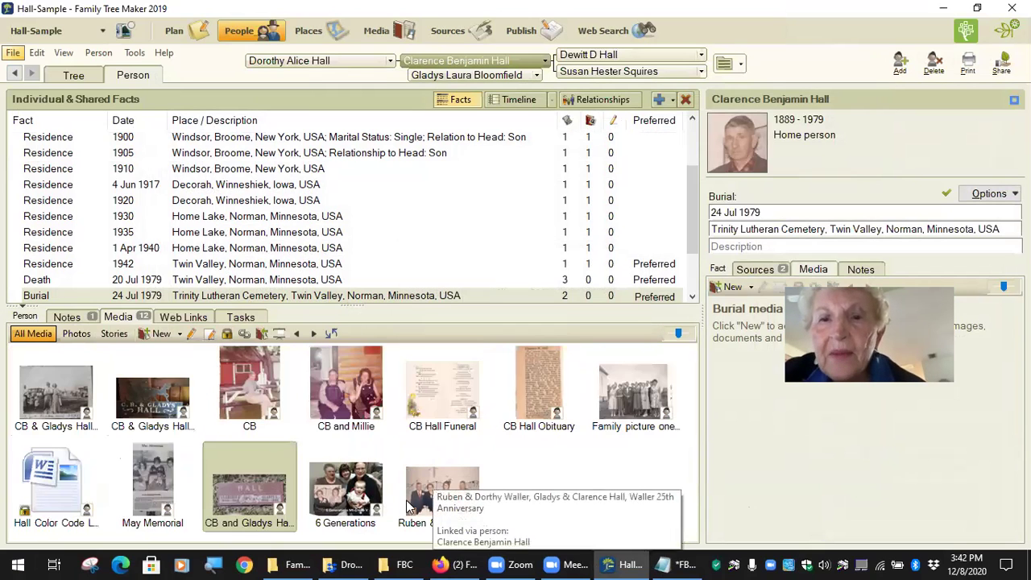
{"action": "left_click_drag", "start_coordinate": [440, 503], "coordinate": [197, 409]}
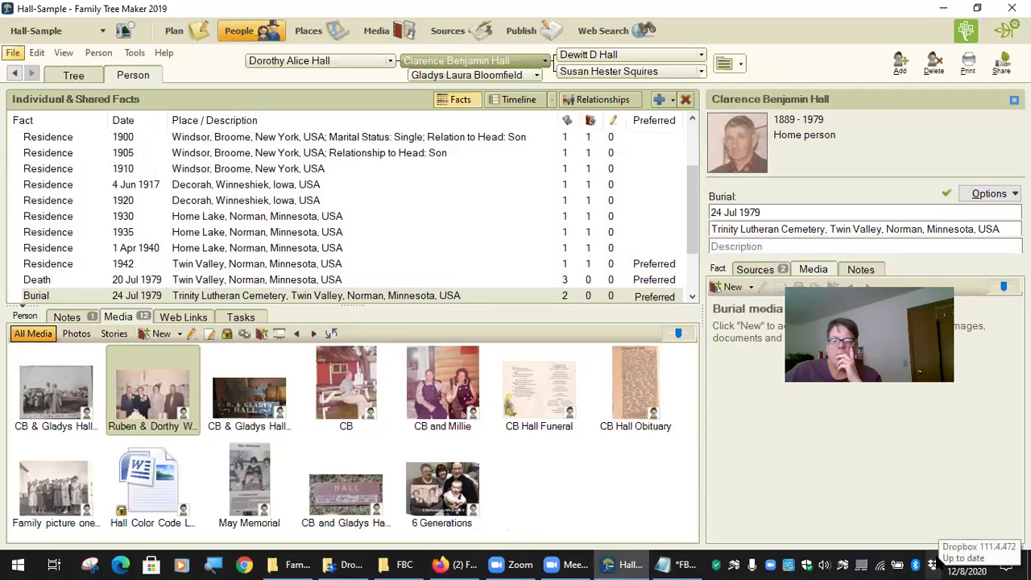
Switch to File Explorer by opening the local Dropbox folder, and sort it by name in ascending order with folders first.
{"action": "left_click", "coordinate": [933, 565]}
{"action": "left_click", "coordinate": [979, 121]}
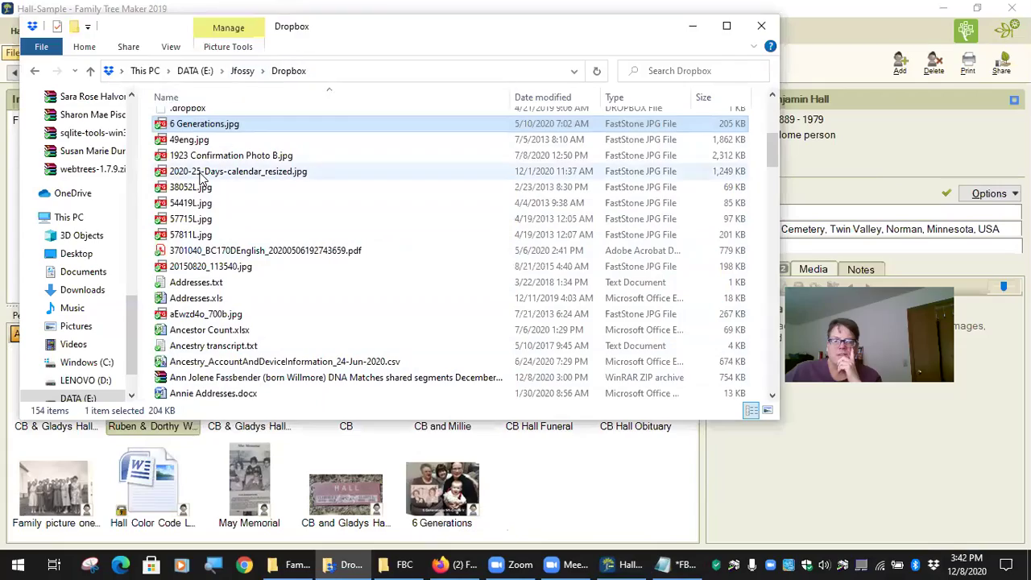
{"action": "left_click", "coordinate": [273, 94]}
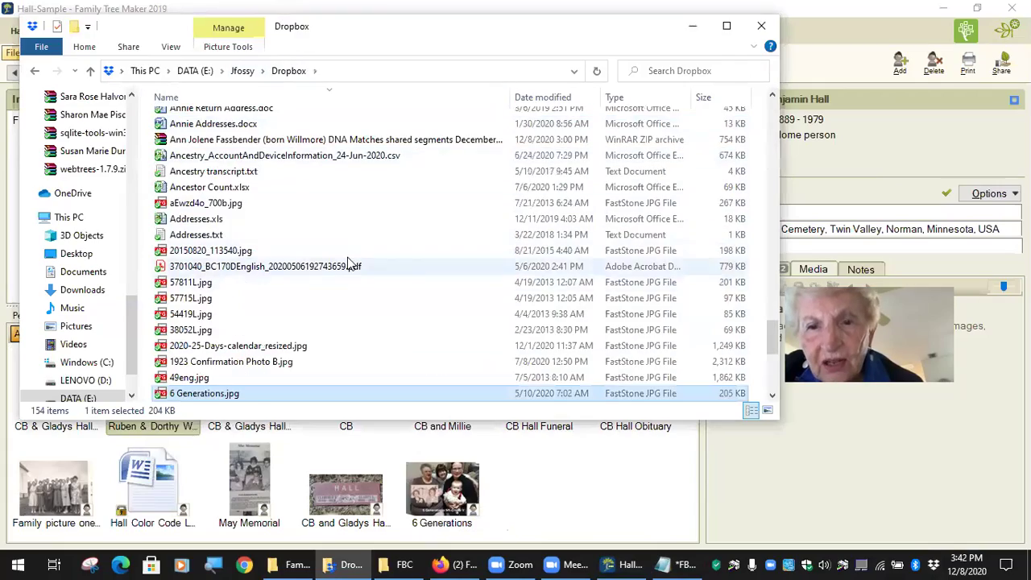
{"action": "scroll", "coordinate": [328, 262], "scroll_direction": "up", "scroll_amount": 6}
{"action": "scroll", "coordinate": [328, 259], "scroll_direction": "up", "scroll_amount": 20}
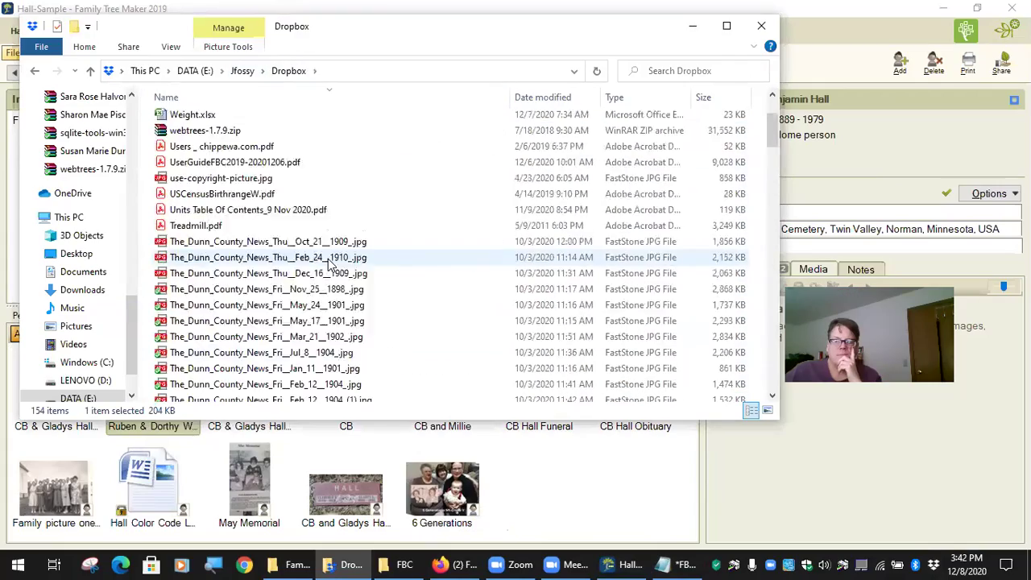
{"action": "scroll", "coordinate": [305, 175], "scroll_direction": "up", "scroll_amount": 2}
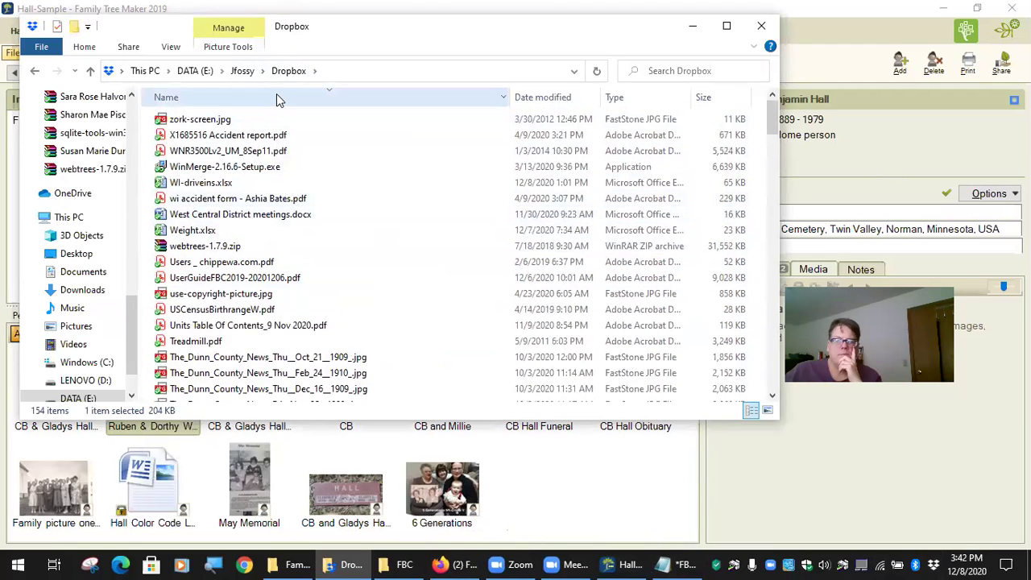
{"action": "left_click", "coordinate": [277, 94]}
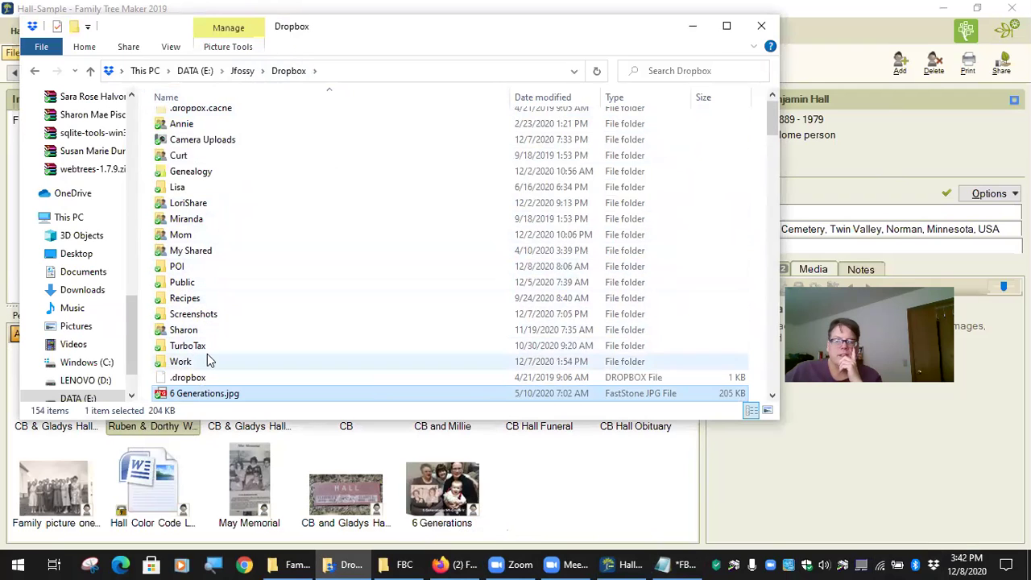
Open the newly generated descendants book PDF from the To Do folder inside Genealogy.
{"action": "left_click", "coordinate": [231, 171]}
{"action": "double_click", "coordinate": [231, 171]}
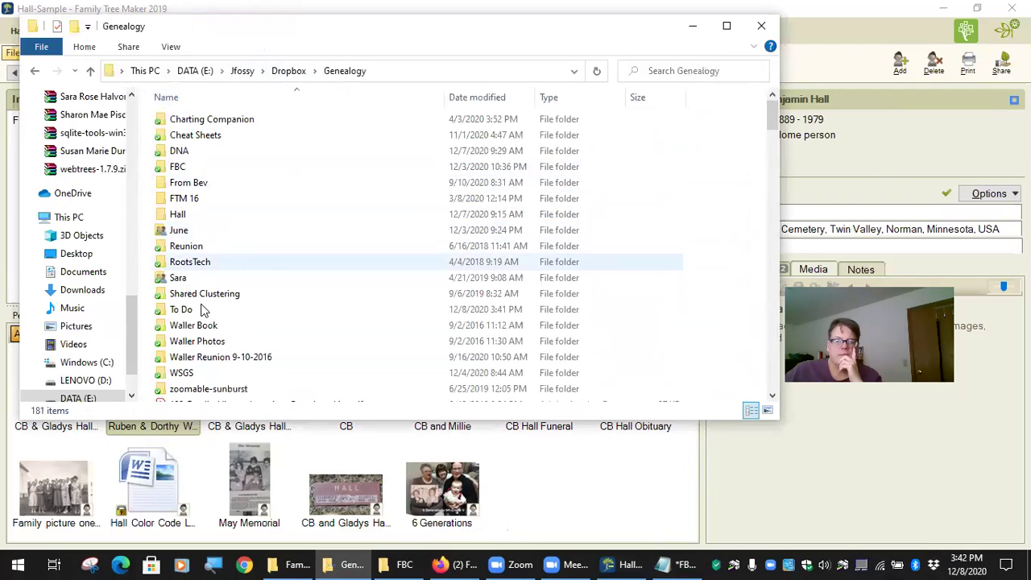
{"action": "double_click", "coordinate": [195, 311]}
{"action": "double_click", "coordinate": [299, 119]}
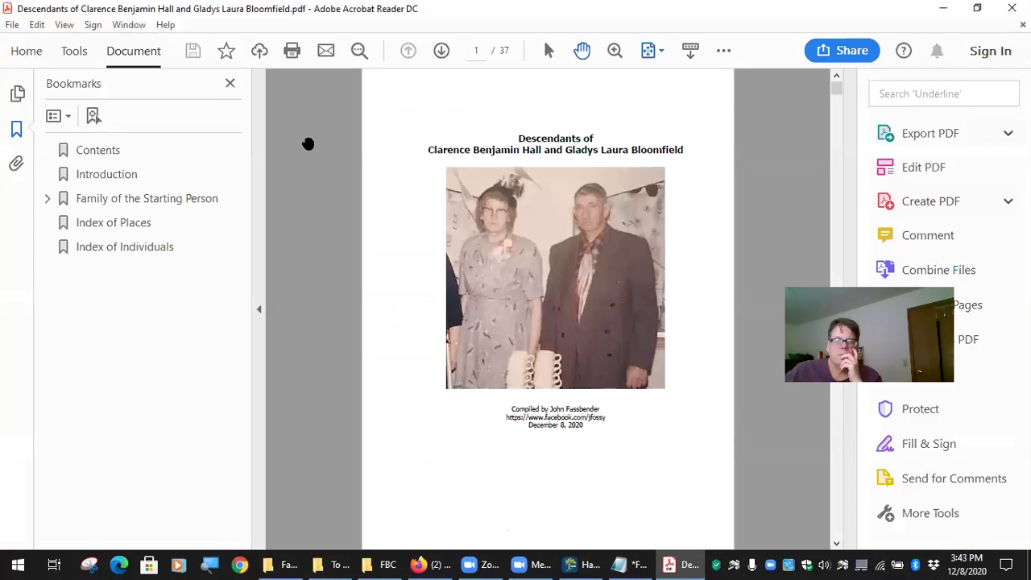
Go to the Family of the Starting Person section, hide the bookmarks, and fit the page to the window width.
{"action": "left_click", "coordinate": [125, 202]}
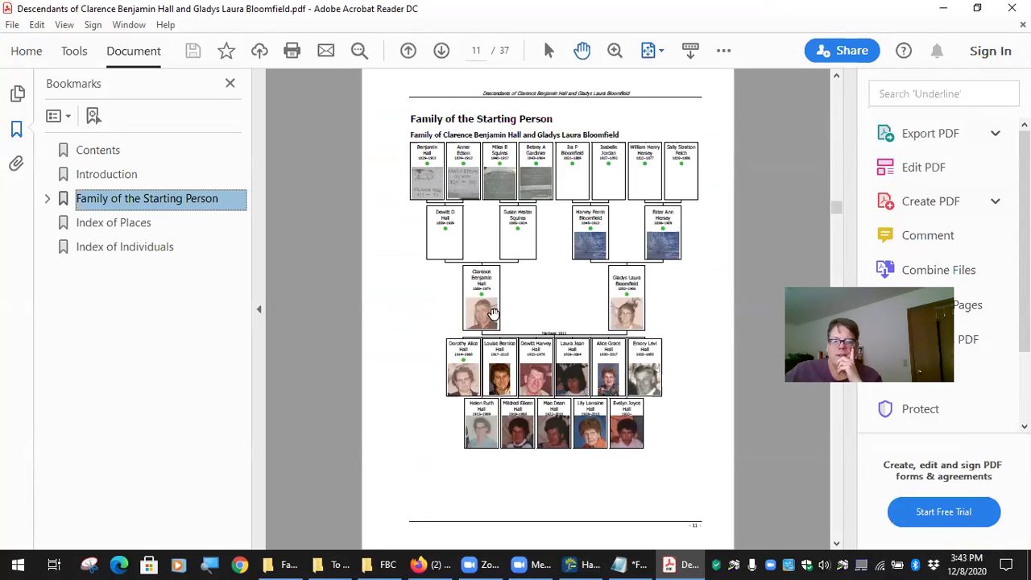
{"action": "left_click", "coordinate": [258, 309]}
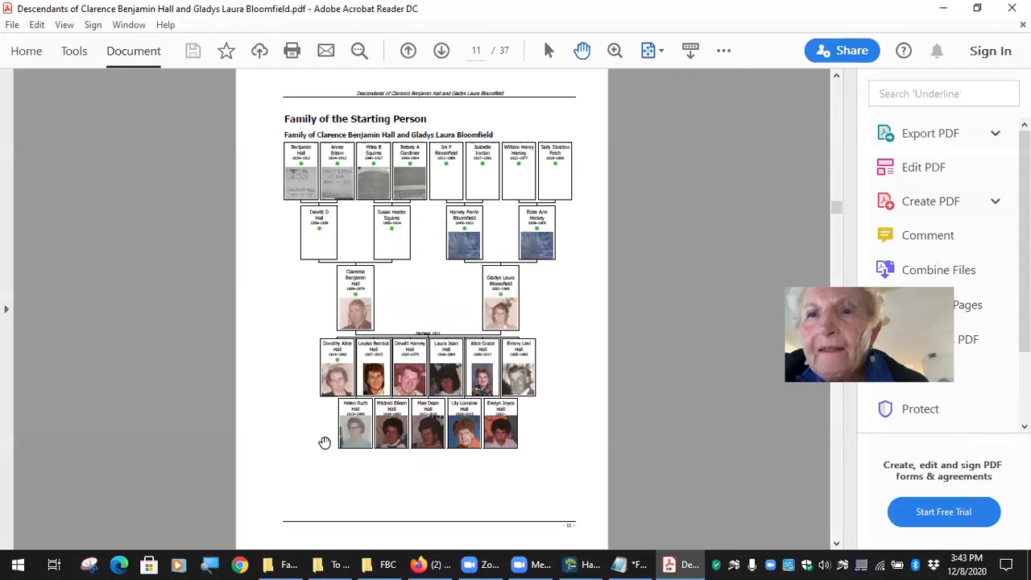
{"action": "left_click", "coordinate": [663, 50]}
{"action": "left_click", "coordinate": [729, 76]}
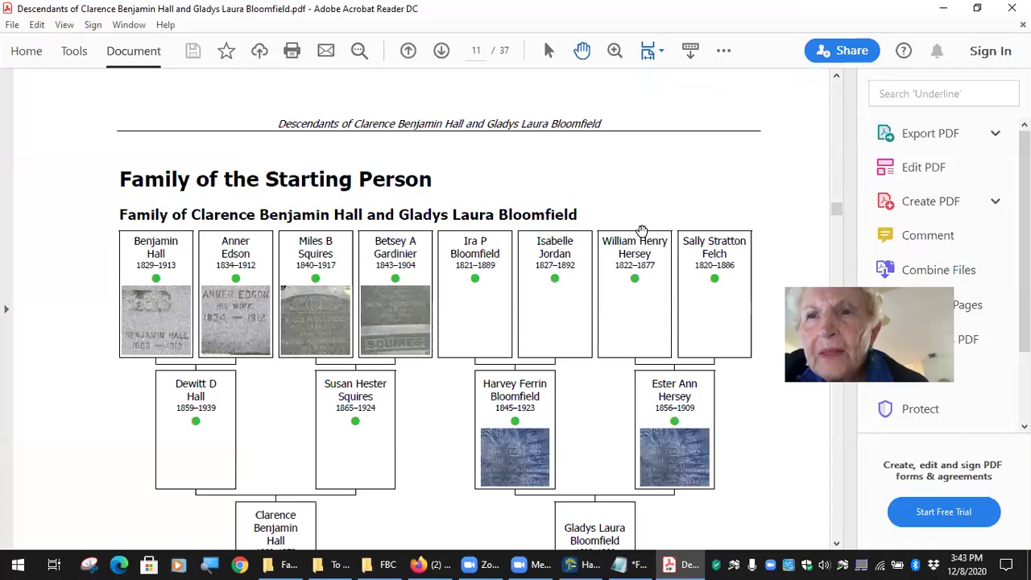
Examine the starting couple's biographies, portraits and residence facts, and the entries for their children.
{"action": "scroll", "coordinate": [514, 393], "scroll_direction": "down", "scroll_amount": 15}
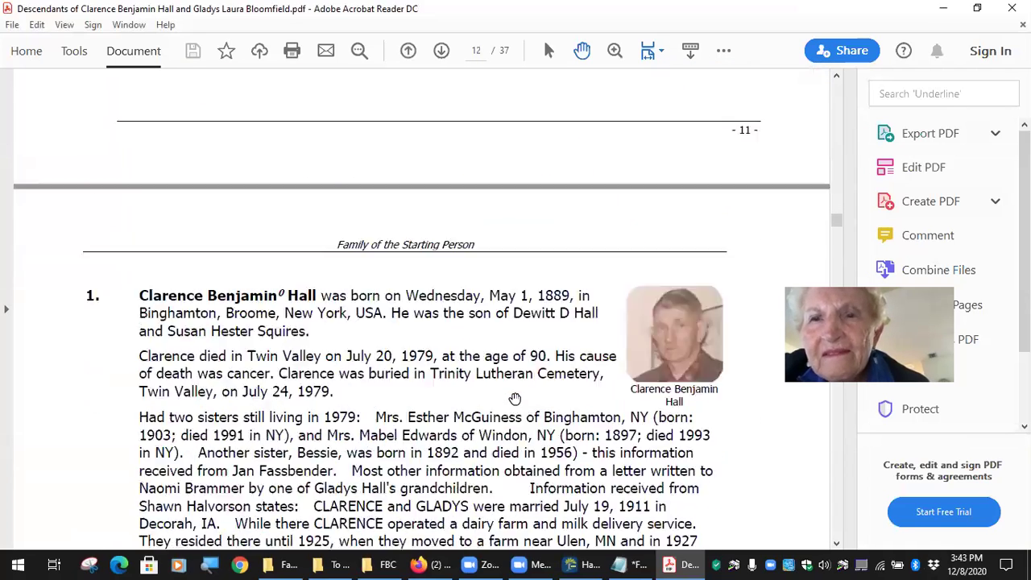
{"action": "scroll", "coordinate": [514, 392], "scroll_direction": "down", "scroll_amount": 3}
{"action": "scroll", "coordinate": [534, 318], "scroll_direction": "up", "scroll_amount": 3}
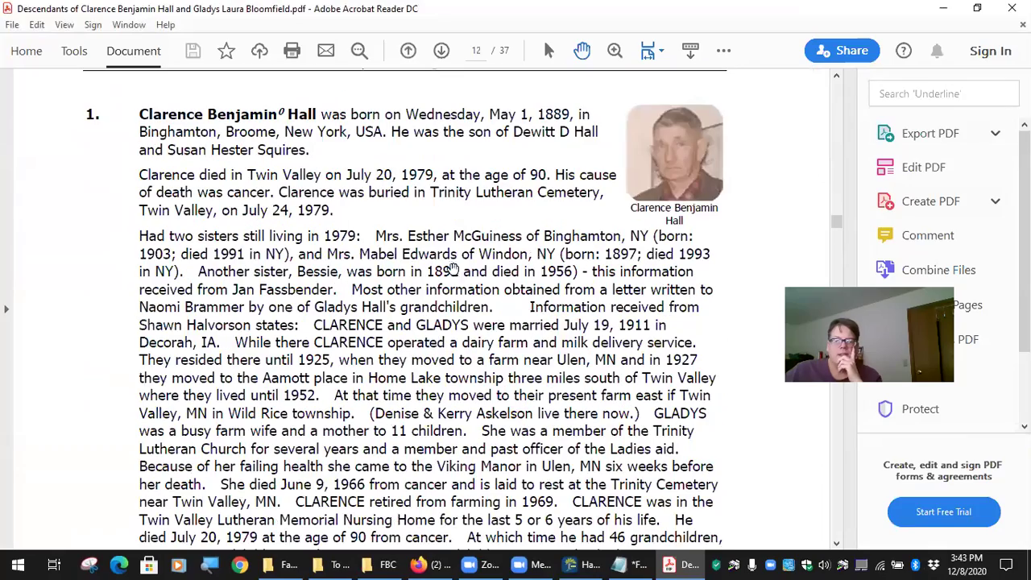
{"action": "scroll", "coordinate": [501, 319], "scroll_direction": "down", "scroll_amount": 5}
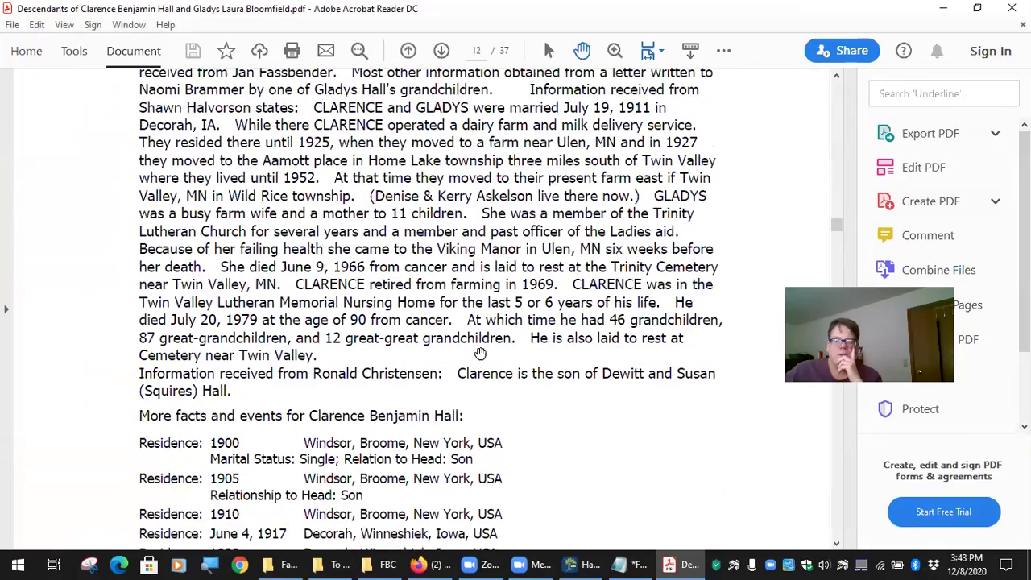
{"action": "scroll", "coordinate": [438, 367], "scroll_direction": "down", "scroll_amount": 4}
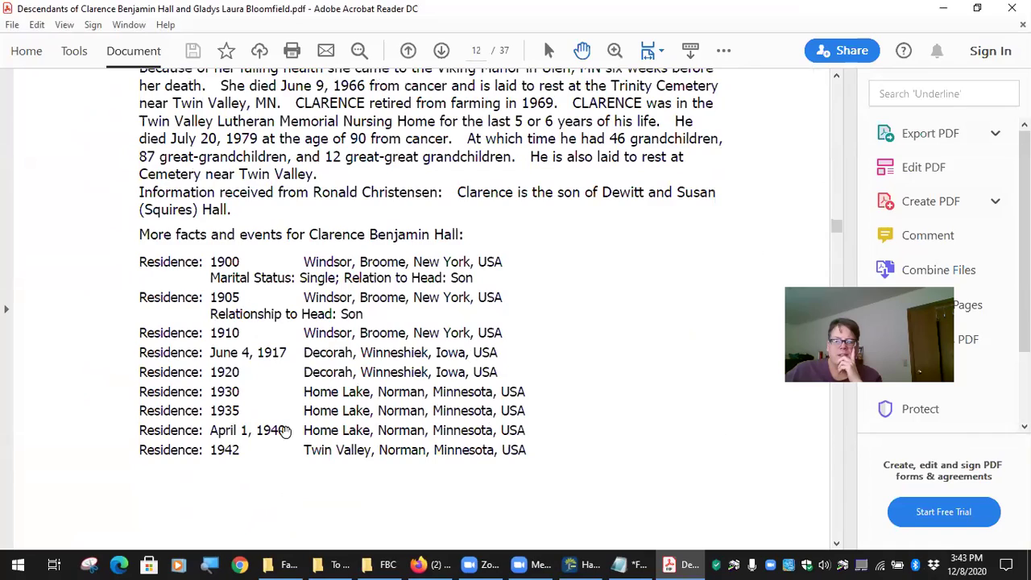
{"action": "scroll", "coordinate": [453, 406], "scroll_direction": "down", "scroll_amount": 15}
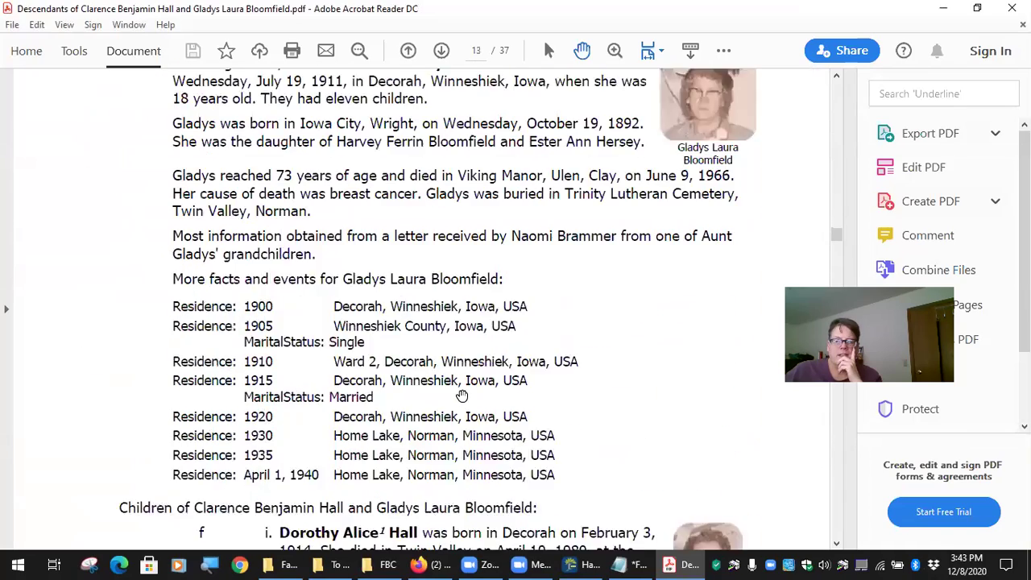
{"action": "scroll", "coordinate": [460, 391], "scroll_direction": "up", "scroll_amount": 5}
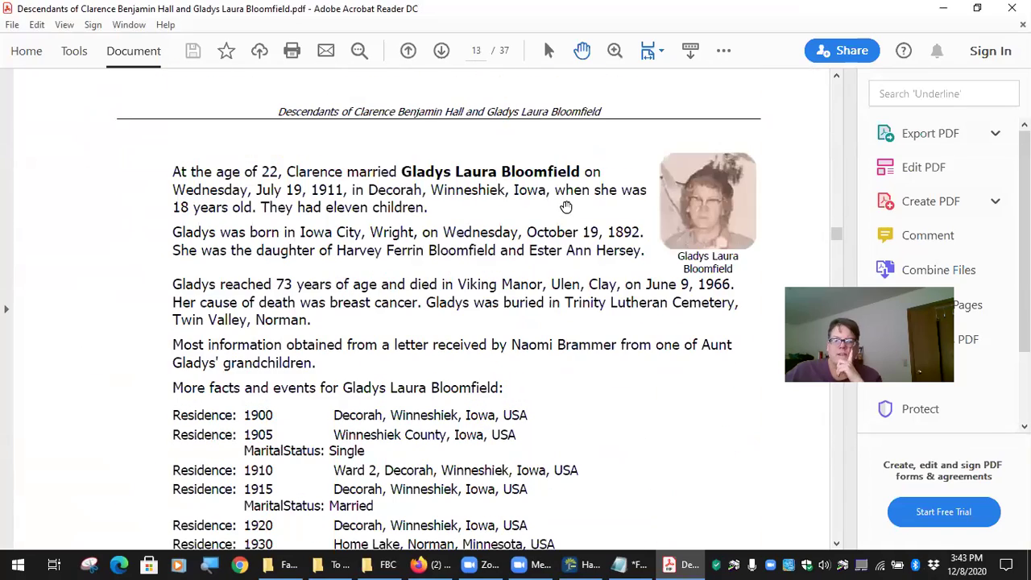
{"action": "scroll", "coordinate": [477, 334], "scroll_direction": "down", "scroll_amount": 14}
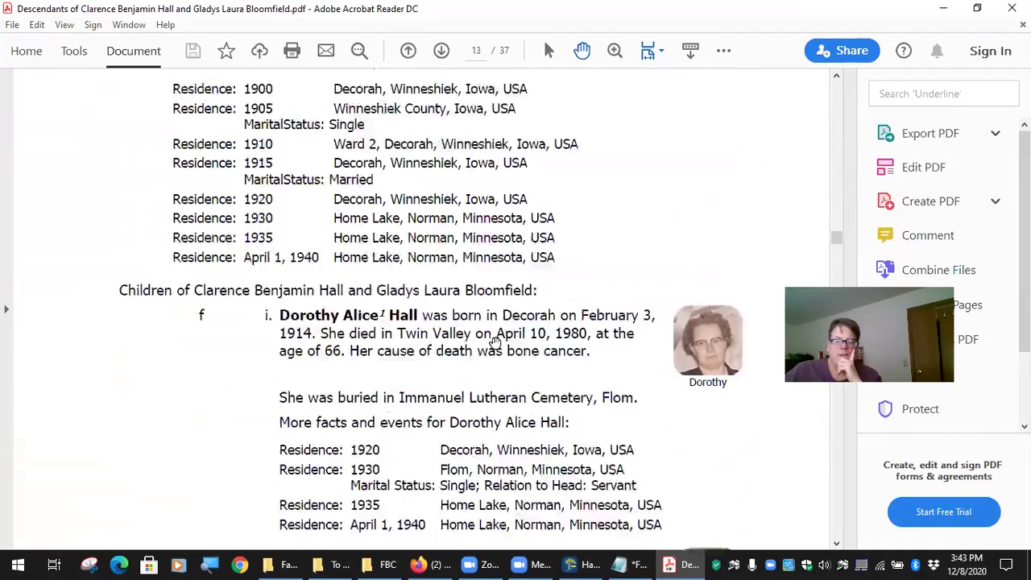
{"action": "scroll", "coordinate": [534, 331], "scroll_direction": "down", "scroll_amount": 20}
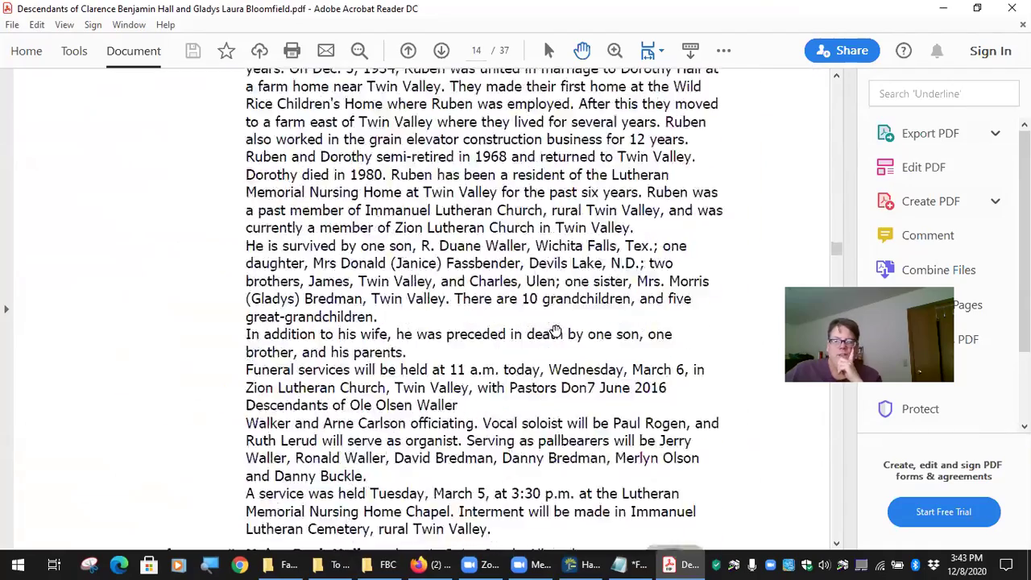
Page forward through the remaining children's entries to the large group photo on page 25.
{"action": "scroll", "coordinate": [565, 352], "scroll_direction": "down", "scroll_amount": 5}
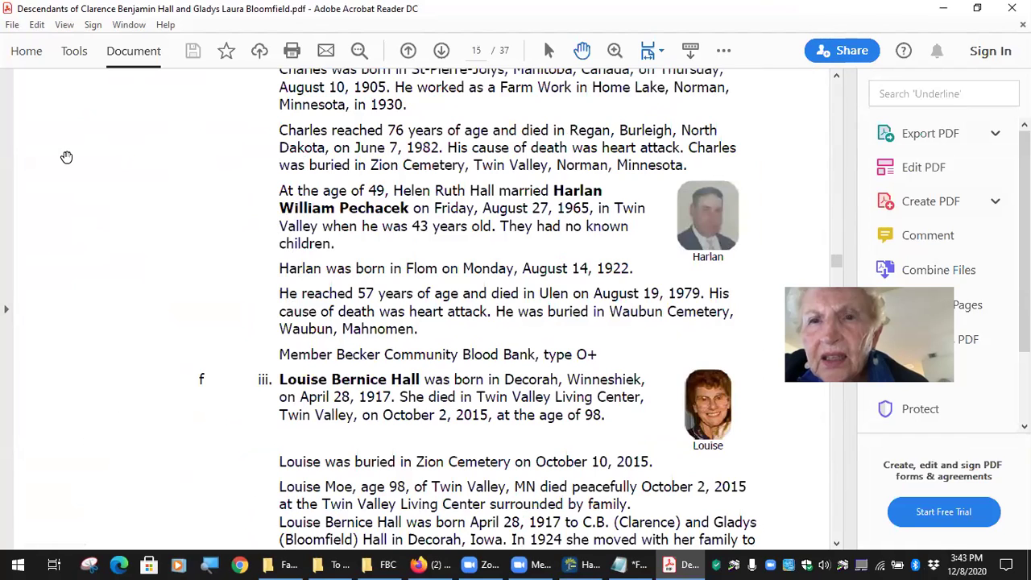
{"action": "left_click", "coordinate": [442, 51]}
{"action": "left_click", "coordinate": [441, 51]}
{"action": "left_click", "coordinate": [441, 50]}
{"action": "left_click", "coordinate": [442, 51]}
{"action": "left_click", "coordinate": [441, 51]}
{"action": "left_click", "coordinate": [441, 51]}
{"action": "left_click", "coordinate": [441, 51]}
{"action": "left_click", "coordinate": [442, 51]}
{"action": "left_click", "coordinate": [441, 51]}
{"action": "left_click", "coordinate": [442, 50]}
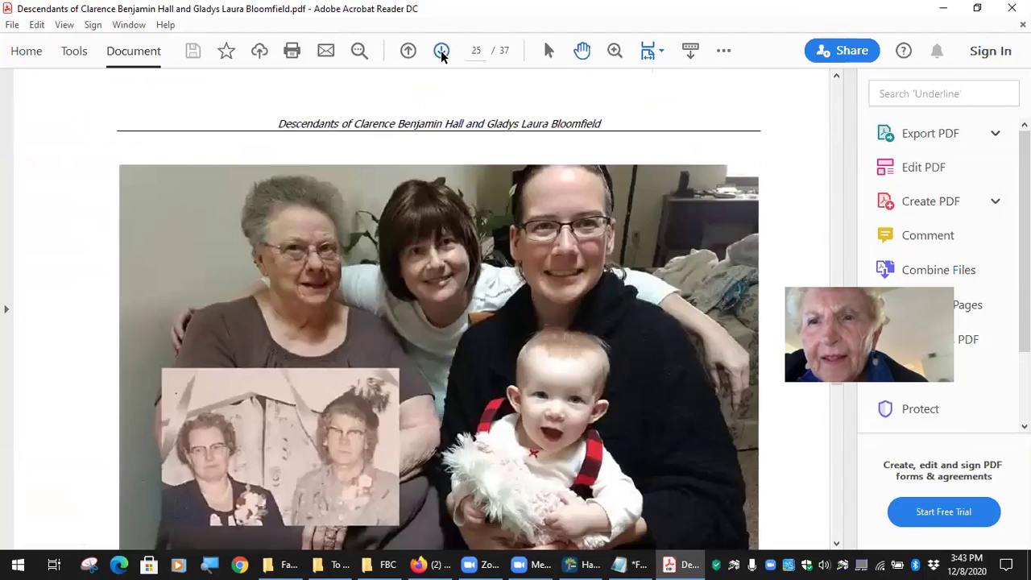
Examine the last child's entry on page 24 and the full-width 6 Generations figure that starts the photo album.
{"action": "left_click", "coordinate": [409, 51]}
{"action": "scroll", "coordinate": [485, 331], "scroll_direction": "down", "scroll_amount": 10}
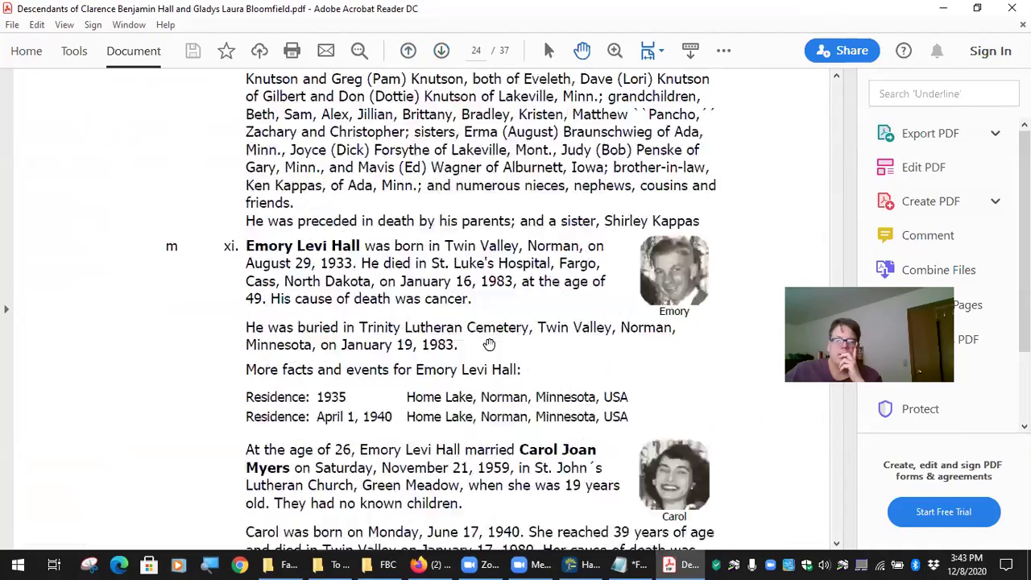
{"action": "scroll", "coordinate": [485, 332], "scroll_direction": "down", "scroll_amount": 3}
{"action": "scroll", "coordinate": [483, 324], "scroll_direction": "up", "scroll_amount": 6}
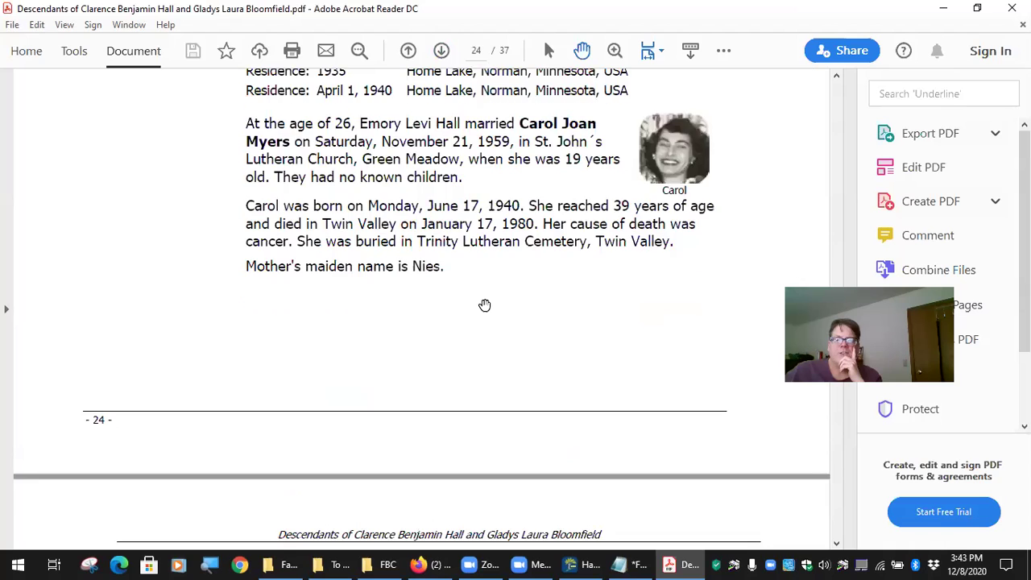
{"action": "scroll", "coordinate": [470, 349], "scroll_direction": "down", "scroll_amount": 6}
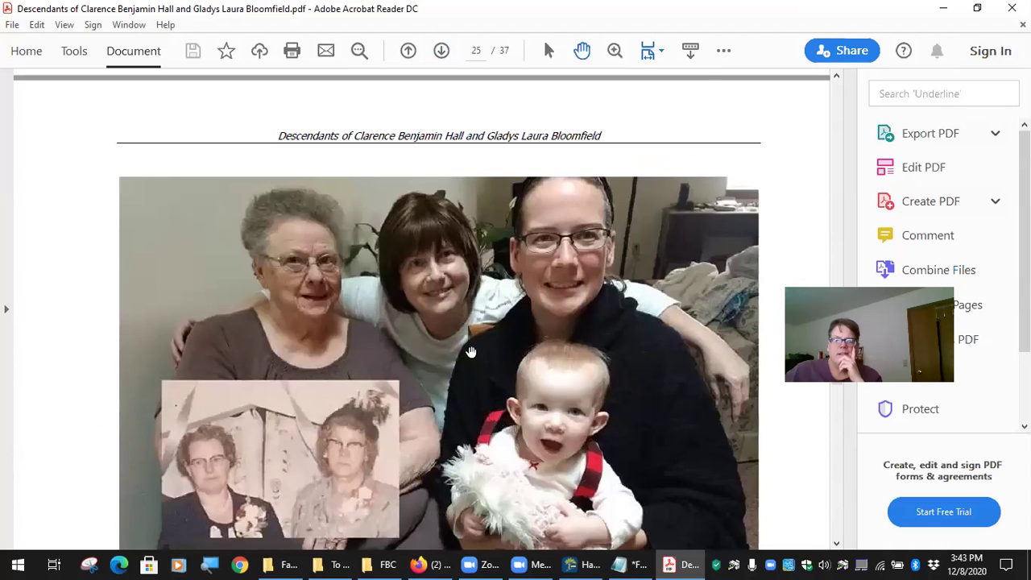
{"action": "scroll", "coordinate": [569, 327], "scroll_direction": "down", "scroll_amount": 8}
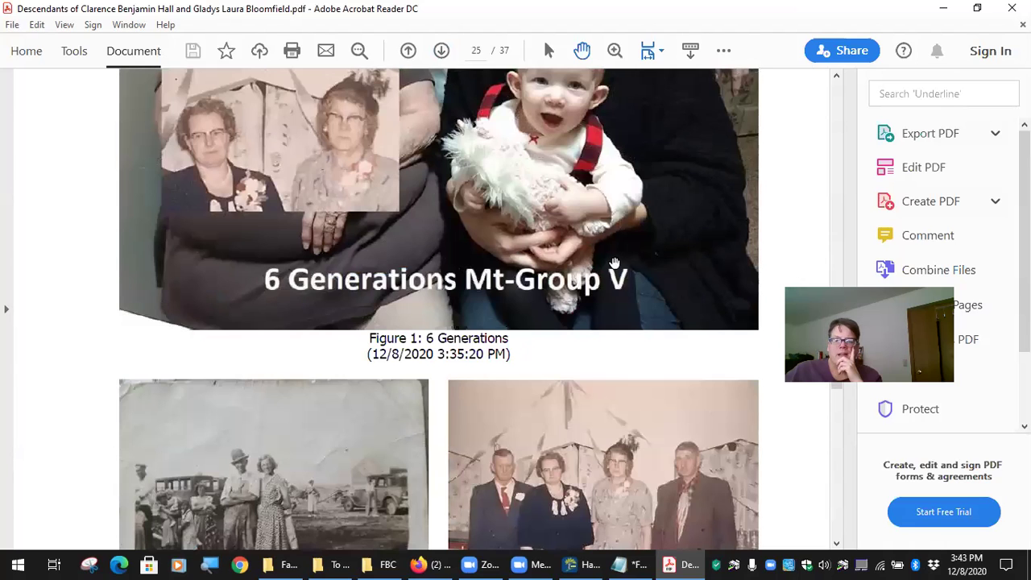
Examine the album's family pictures, gravestone photo, and the husband's funeral program and obituary on pages 25 to 28.
{"action": "scroll", "coordinate": [614, 264], "scroll_direction": "down", "scroll_amount": 3}
{"action": "scroll", "coordinate": [660, 360], "scroll_direction": "down", "scroll_amount": 20}
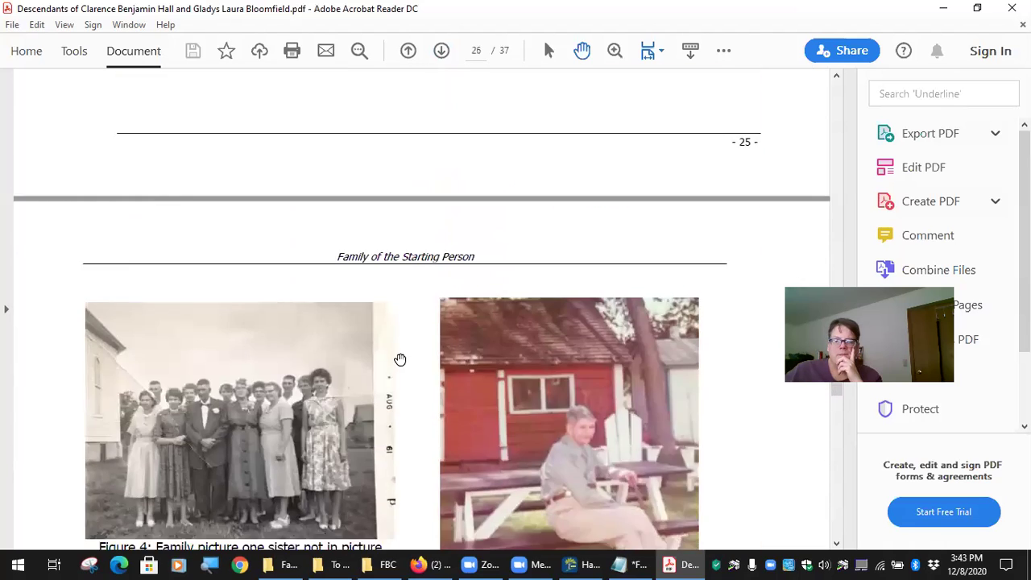
{"action": "scroll", "coordinate": [394, 306], "scroll_direction": "down", "scroll_amount": 12}
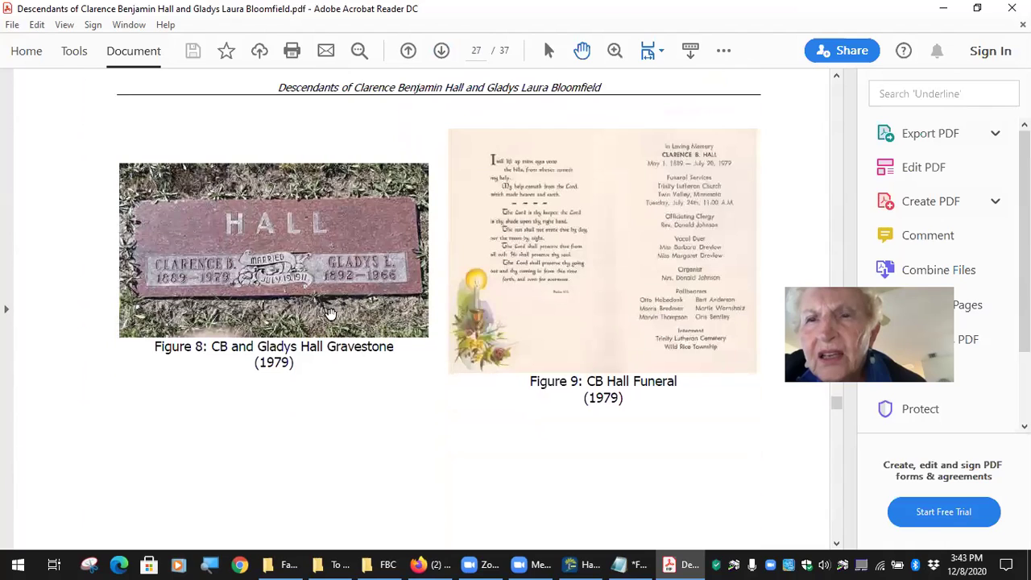
{"action": "scroll", "coordinate": [531, 266], "scroll_direction": "down", "scroll_amount": 12}
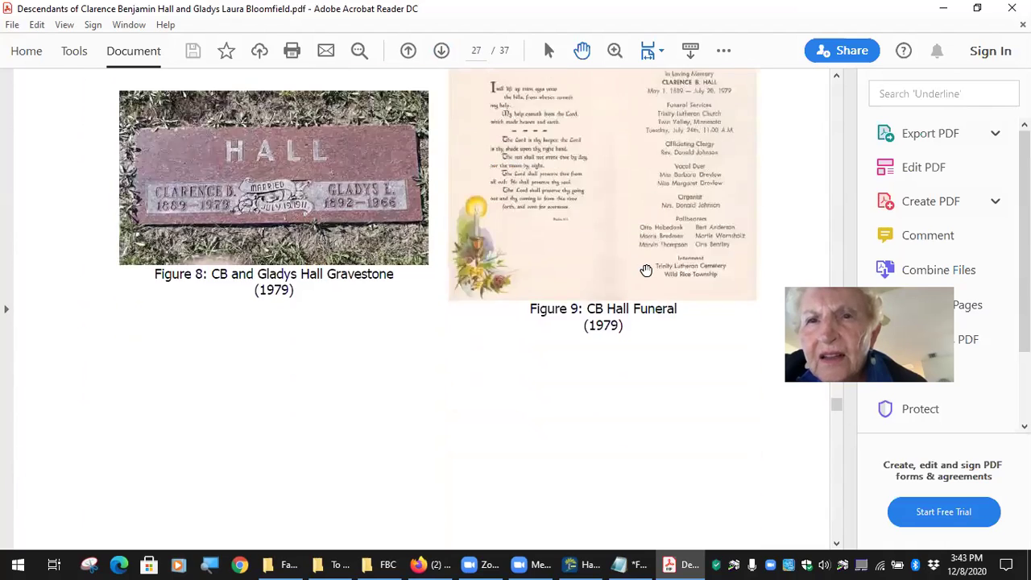
{"action": "scroll", "coordinate": [484, 306], "scroll_direction": "down", "scroll_amount": 10}
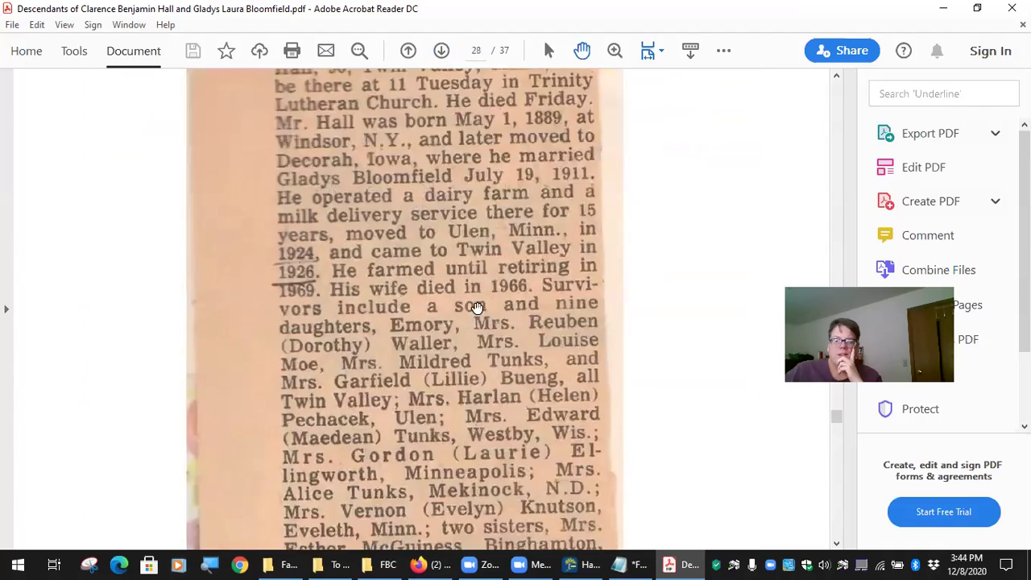
{"action": "scroll", "coordinate": [485, 315], "scroll_direction": "up", "scroll_amount": 3}
{"action": "scroll", "coordinate": [484, 316], "scroll_direction": "up", "scroll_amount": 9}
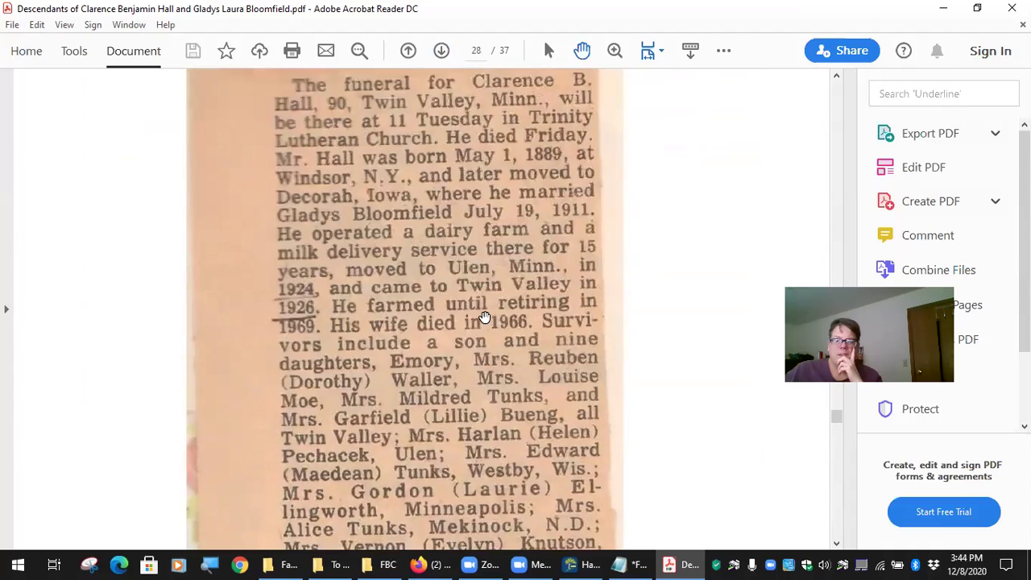
{"action": "scroll", "coordinate": [486, 315], "scroll_direction": "down", "scroll_amount": 10}
{"action": "scroll", "coordinate": [484, 318], "scroll_direction": "down", "scroll_amount": 20}
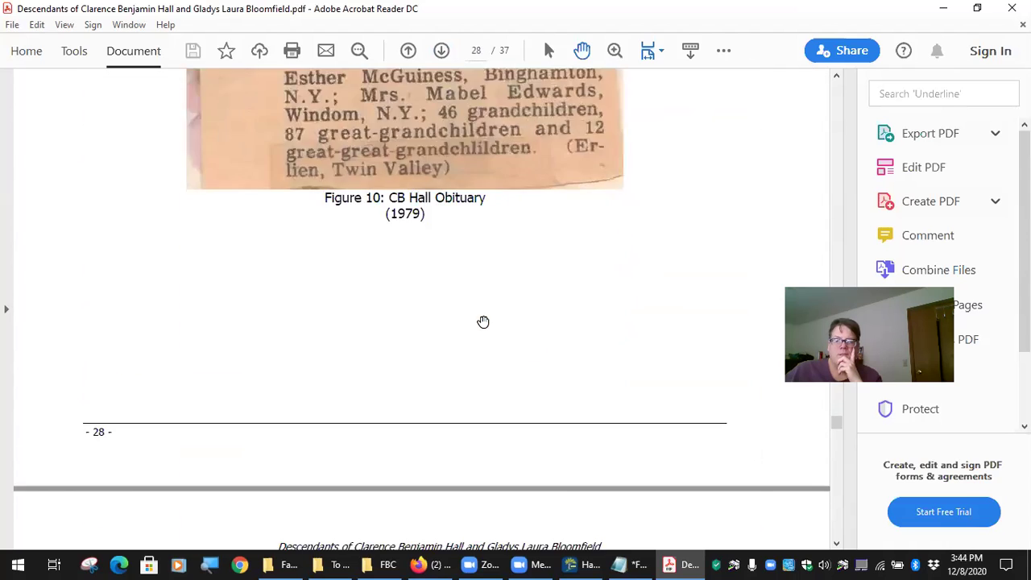
Examine the album's May Memorial figure and the wife's funeral program, obituary and kitchen photo, up to the Index of Places.
{"action": "scroll", "coordinate": [479, 324], "scroll_direction": "down", "scroll_amount": 12}
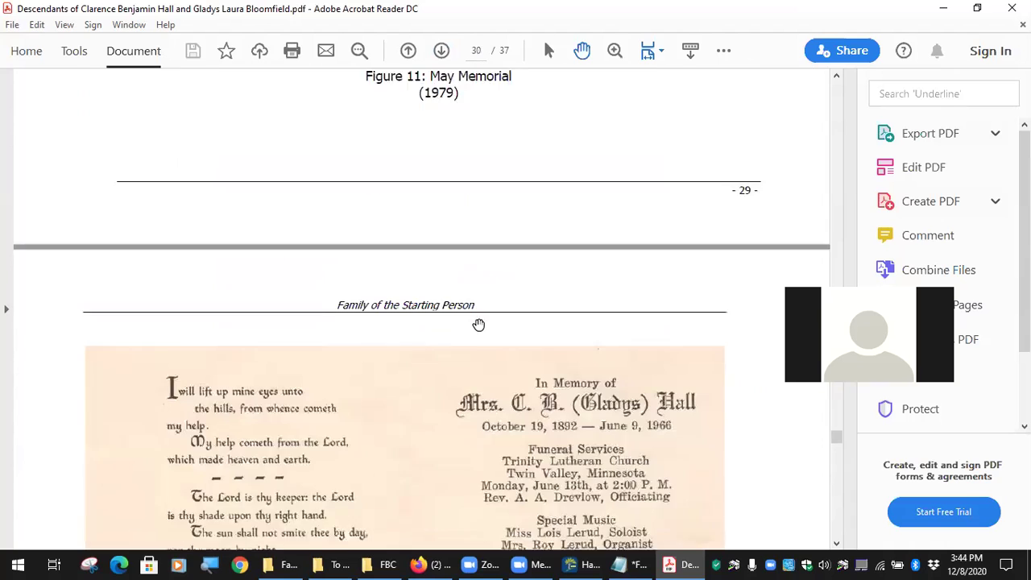
{"action": "scroll", "coordinate": [479, 324], "scroll_direction": "down", "scroll_amount": 2}
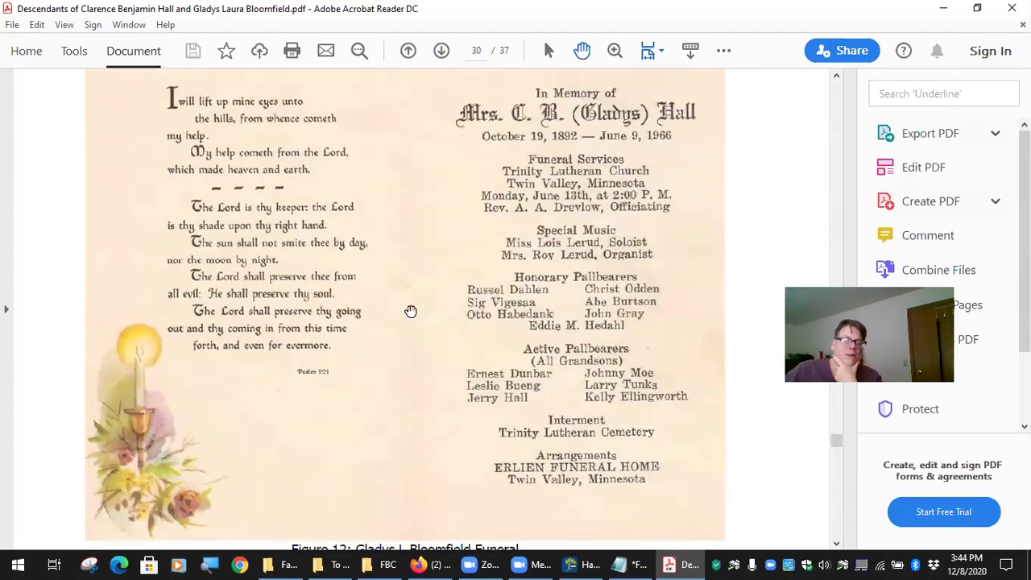
{"action": "scroll", "coordinate": [508, 305], "scroll_direction": "down", "scroll_amount": 9}
{"action": "scroll", "coordinate": [498, 309], "scroll_direction": "up", "scroll_amount": 3}
{"action": "scroll", "coordinate": [520, 285], "scroll_direction": "down", "scroll_amount": 20}
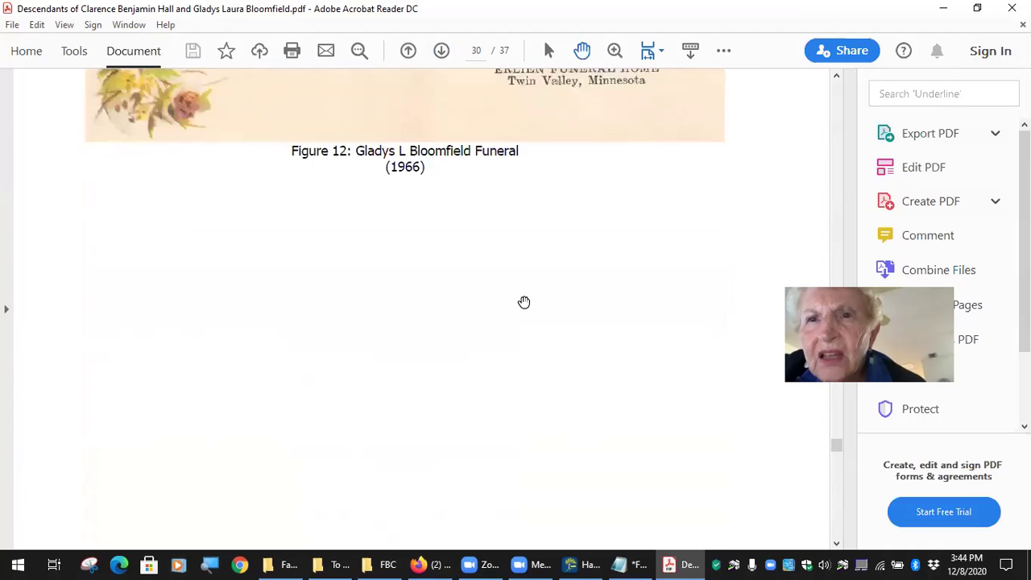
{"action": "scroll", "coordinate": [517, 370], "scroll_direction": "down", "scroll_amount": 18}
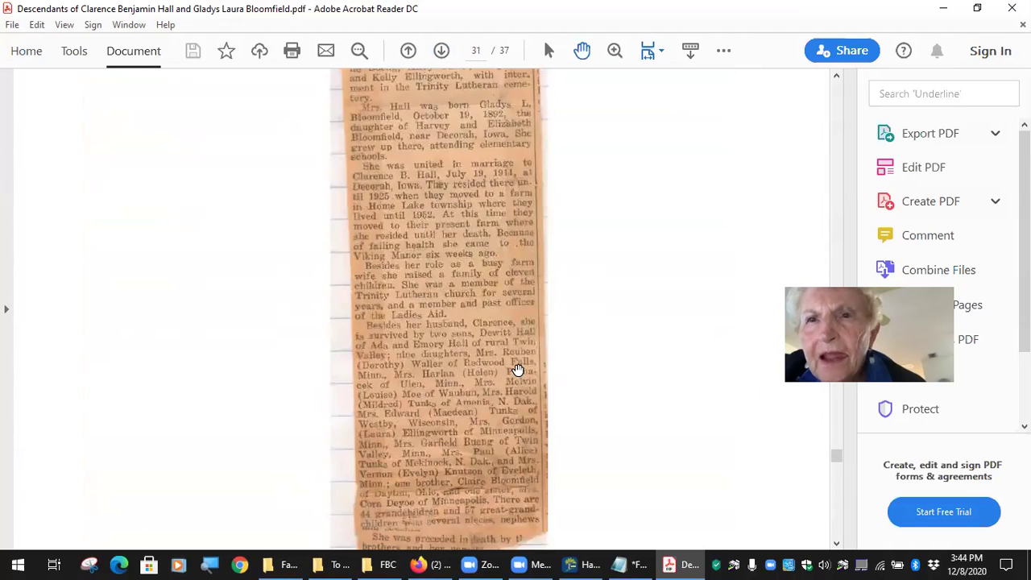
{"action": "scroll", "coordinate": [518, 370], "scroll_direction": "down", "scroll_amount": 16}
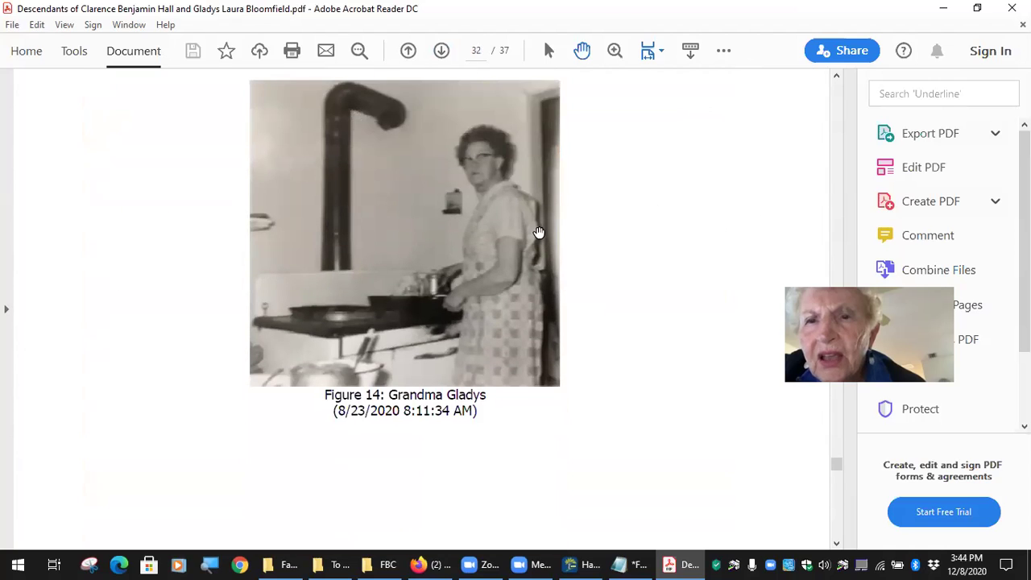
{"action": "scroll", "coordinate": [539, 233], "scroll_direction": "down", "scroll_amount": 15}
{"action": "scroll", "coordinate": [456, 223], "scroll_direction": "up", "scroll_amount": 5}
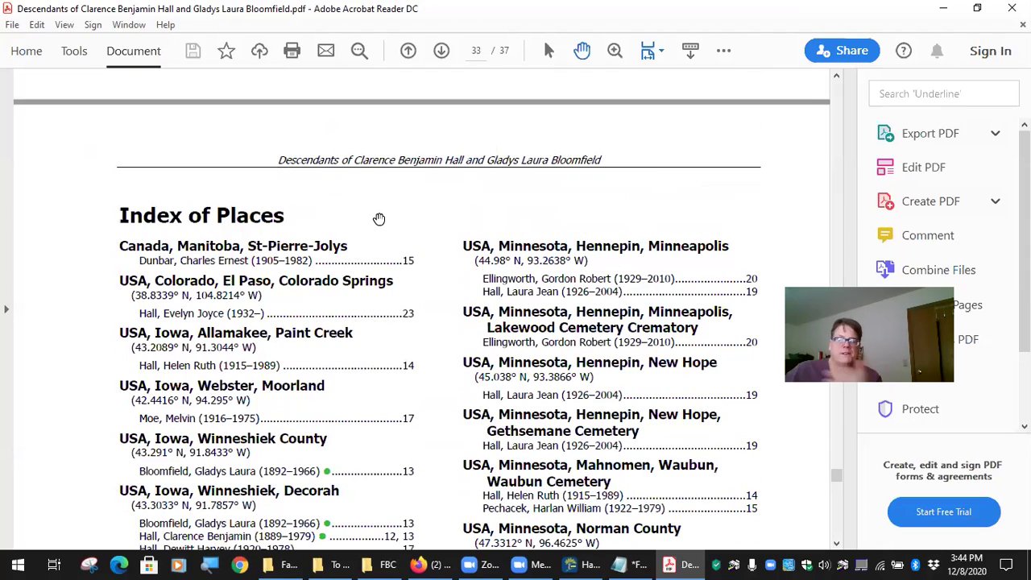
{"action": "scroll", "coordinate": [524, 225], "scroll_direction": "up", "scroll_amount": 10}
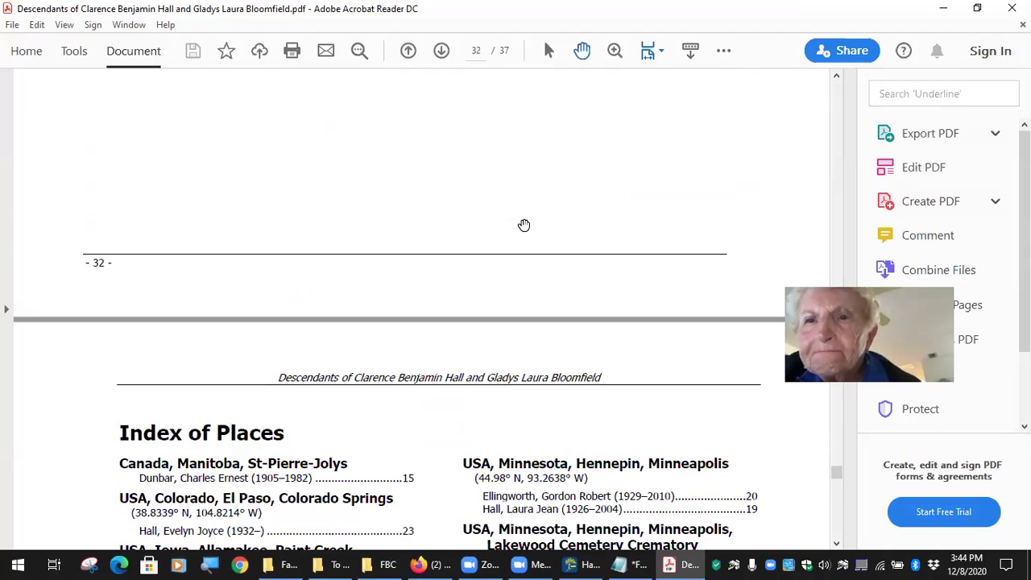
{"action": "scroll", "coordinate": [524, 225], "scroll_direction": "up", "scroll_amount": 15}
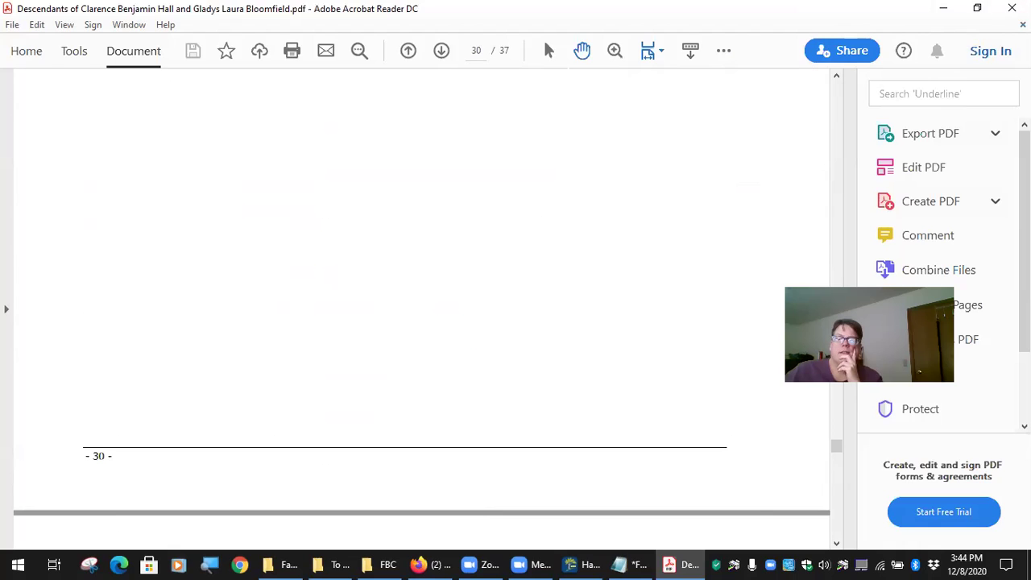
Switch back to Family Tree Maker and add the Do Not Print category to the horse-and-buggy sign photo.
{"action": "left_click", "coordinate": [943, 8]}
{"action": "left_click", "coordinate": [861, 33]}
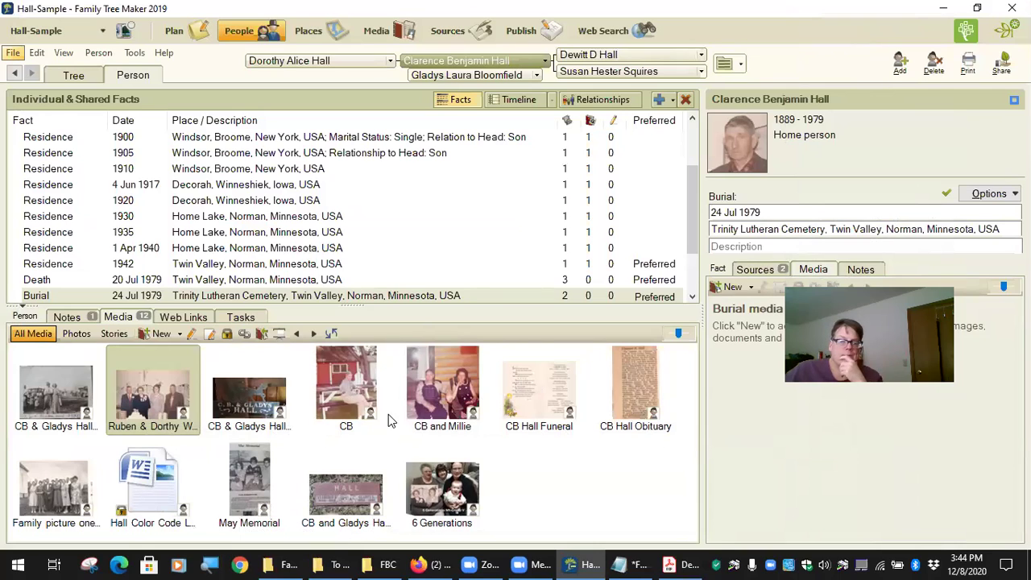
{"action": "double_click", "coordinate": [257, 403]}
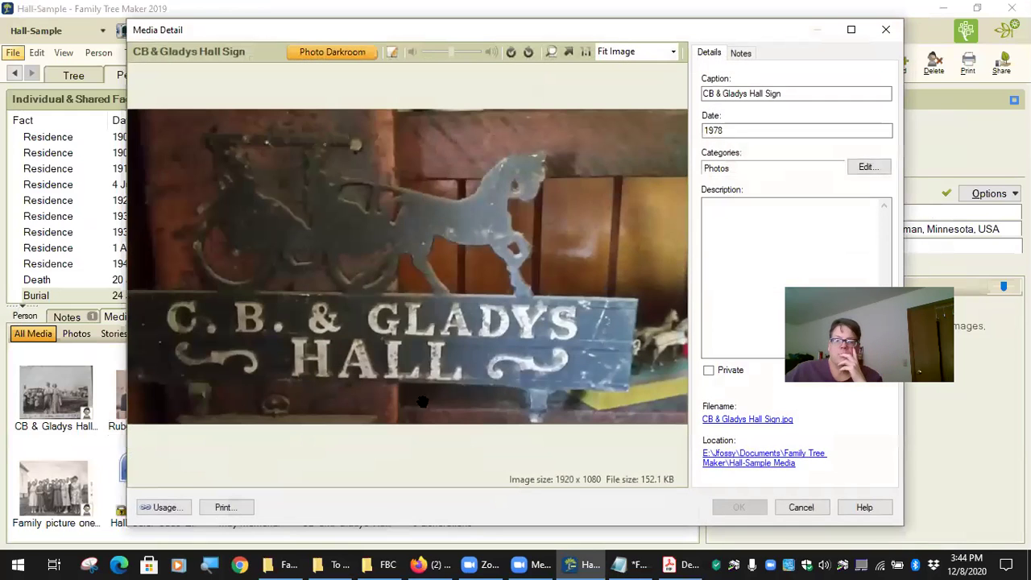
{"action": "left_click", "coordinate": [869, 167]}
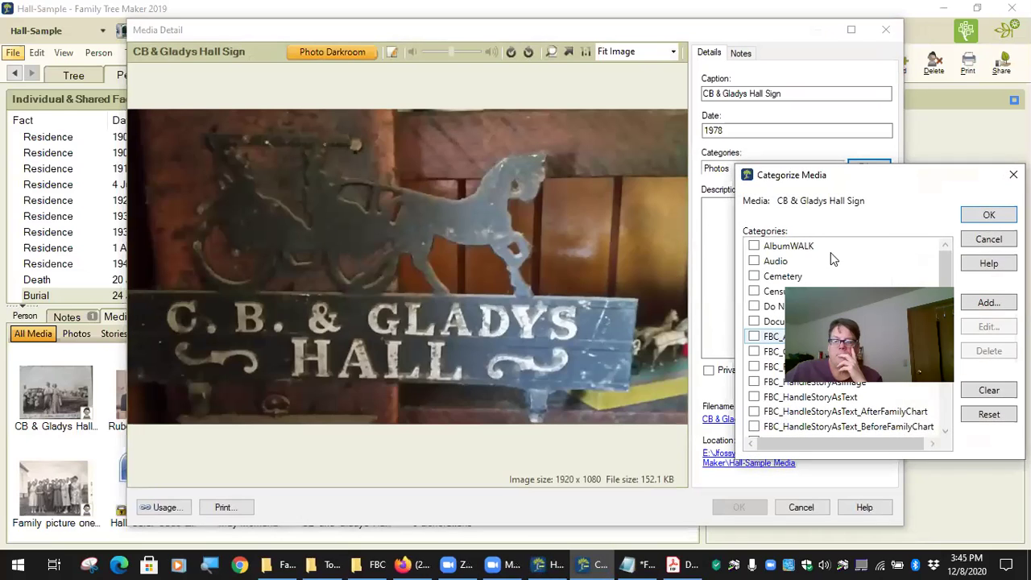
{"action": "scroll", "coordinate": [835, 261], "scroll_direction": "down", "scroll_amount": 1}
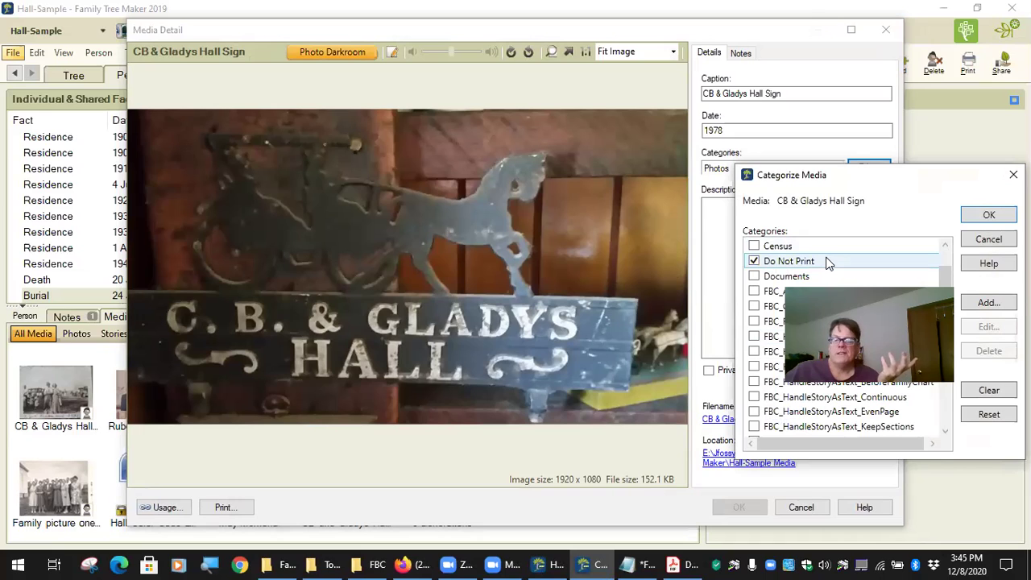
{"action": "left_click", "coordinate": [989, 215]}
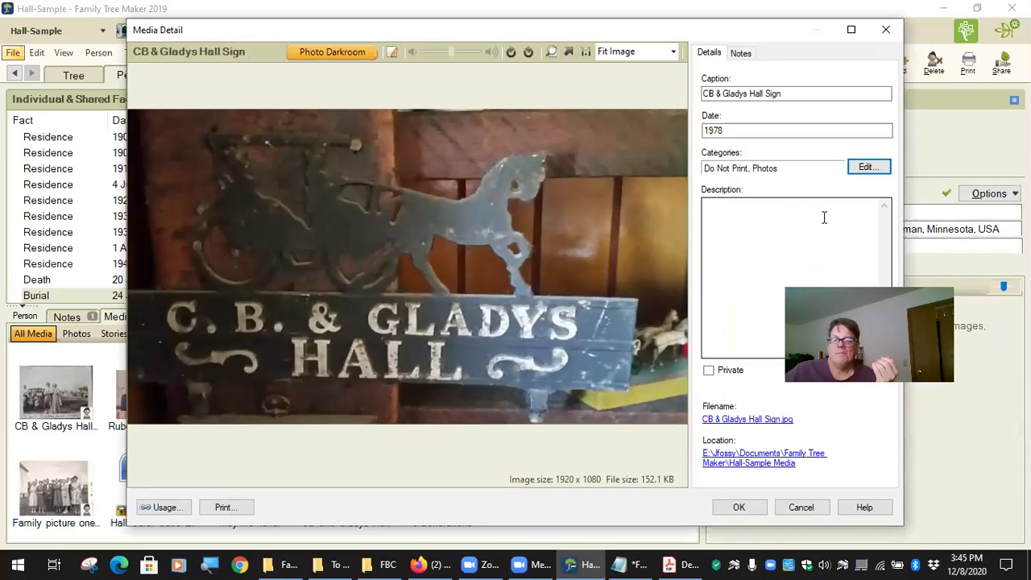
Review the available categories for the sign photo again, keep Do Not Print assigned, and save its media details.
{"action": "left_click", "coordinate": [866, 167]}
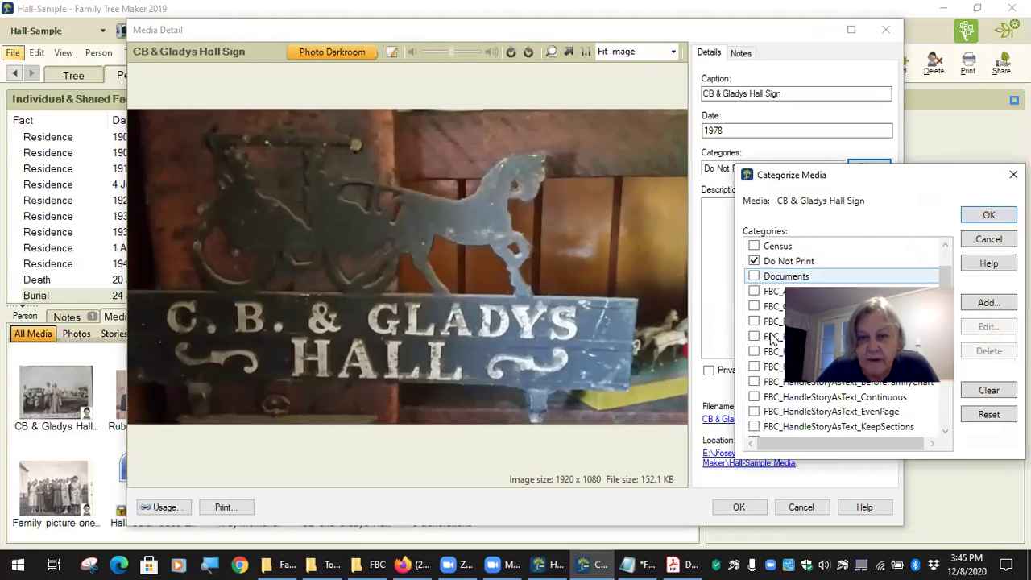
{"action": "scroll", "coordinate": [771, 339], "scroll_direction": "down", "scroll_amount": 3}
{"action": "scroll", "coordinate": [771, 355], "scroll_direction": "up", "scroll_amount": 4}
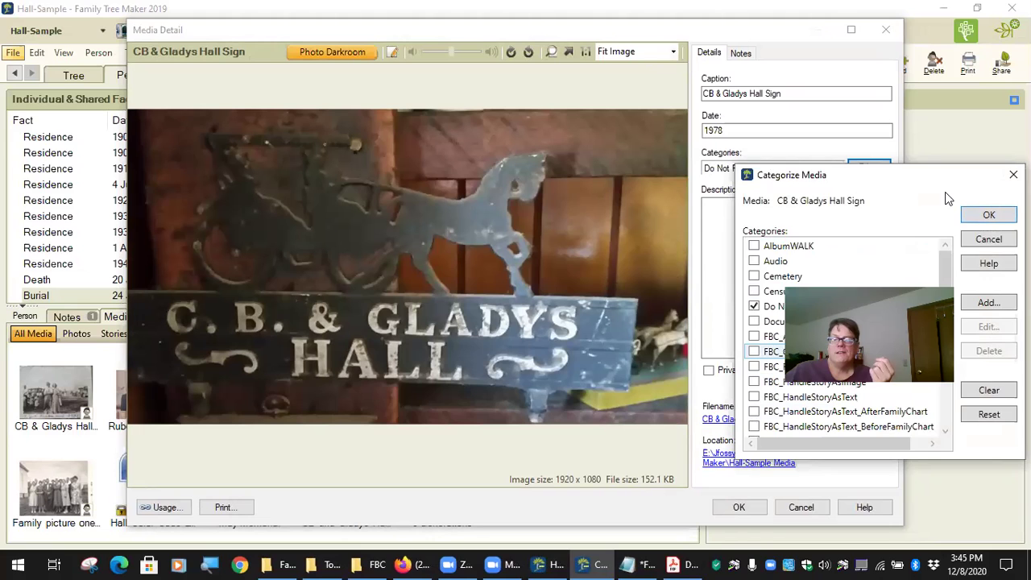
{"action": "left_click", "coordinate": [989, 214]}
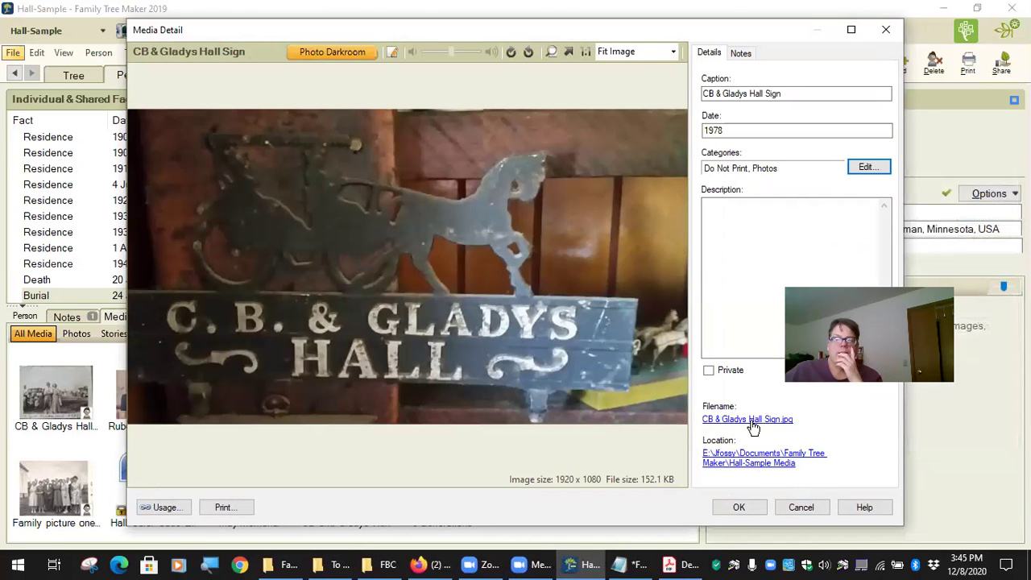
{"action": "left_click", "coordinate": [737, 507]}
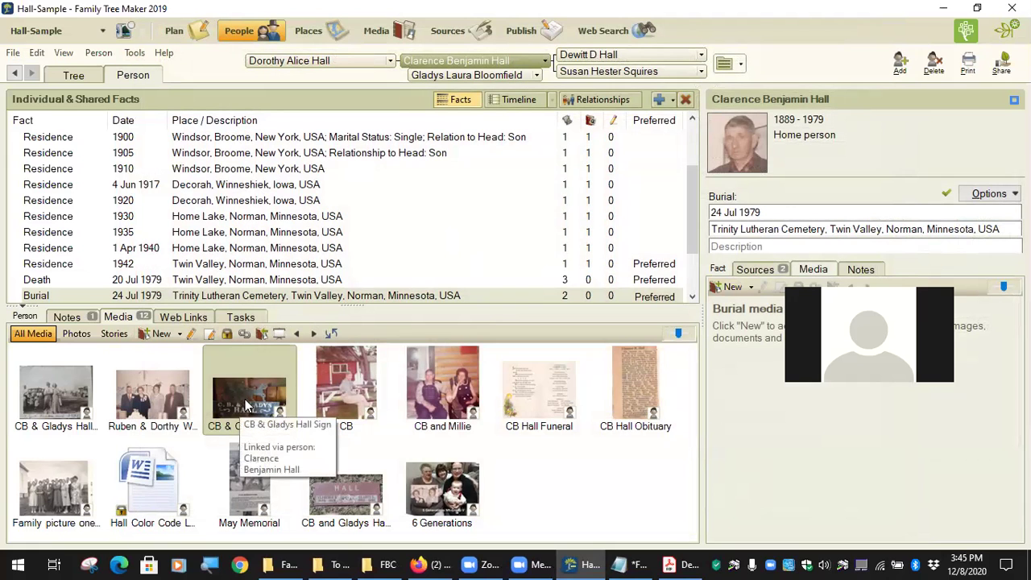
Reopen the sign photo's media details to look at the Private option, and close them without changes.
{"action": "left_click_drag", "start_coordinate": [244, 399], "coordinate": [548, 377]}
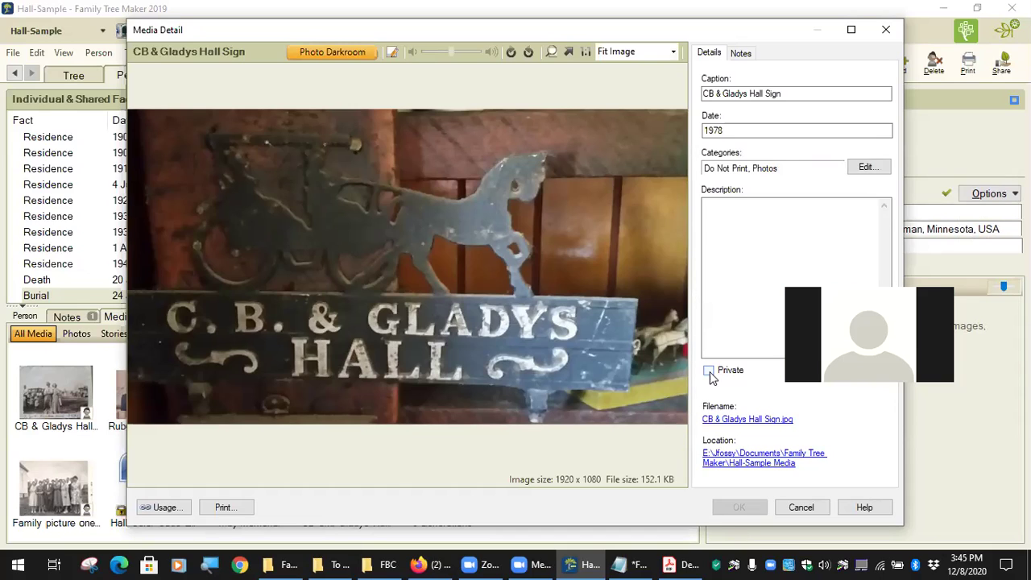
{"action": "left_click", "coordinate": [802, 508]}
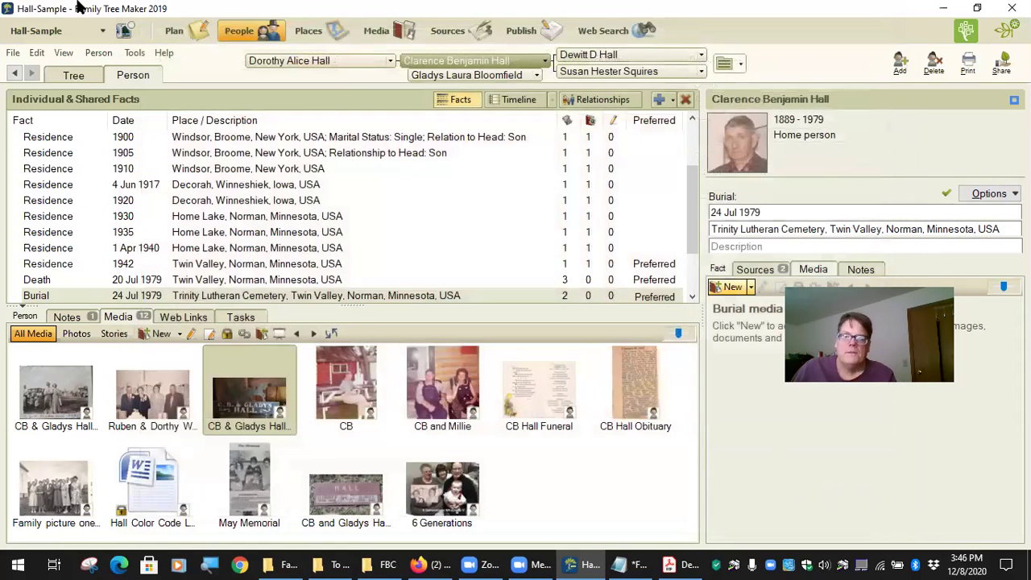
Open the Family Book Creator 2019 plugin and show the Photo Album settings among the main part's items to include.
{"action": "left_click", "coordinate": [134, 53]}
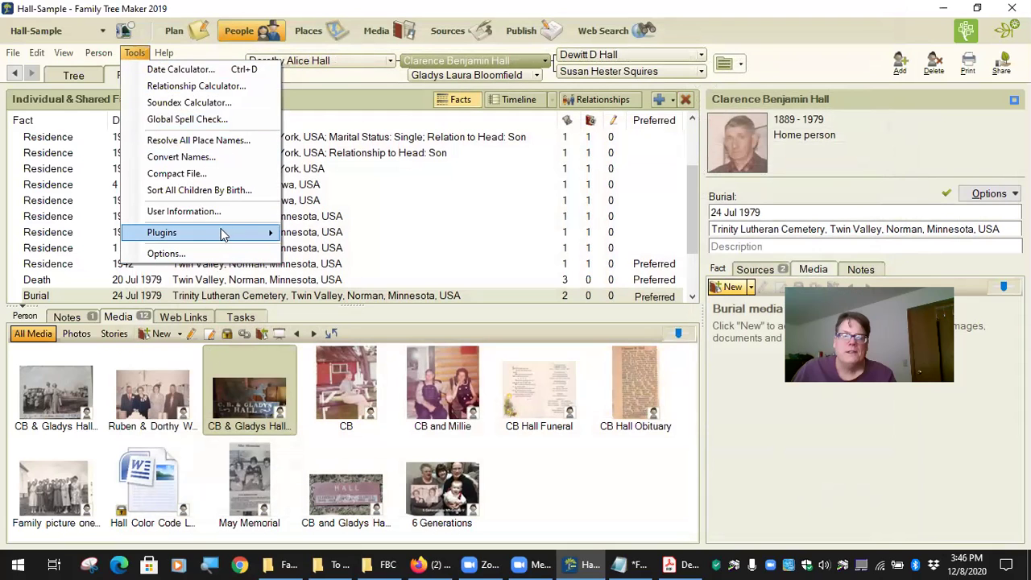
{"action": "mouse_move", "coordinate": [223, 232]}
{"action": "mouse_move", "coordinate": [387, 234]}
{"action": "left_click", "coordinate": [489, 267]}
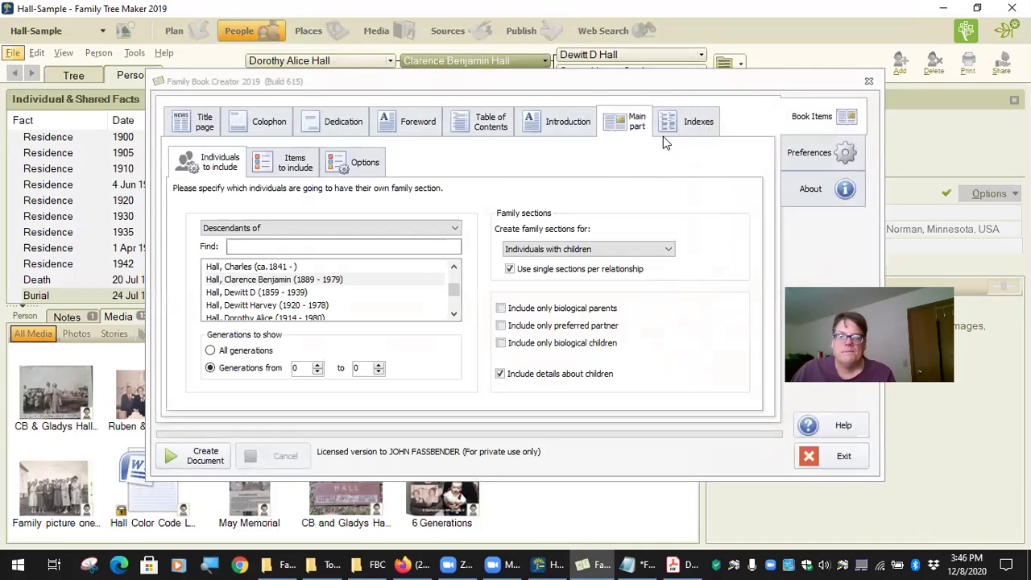
{"action": "left_click", "coordinate": [298, 165]}
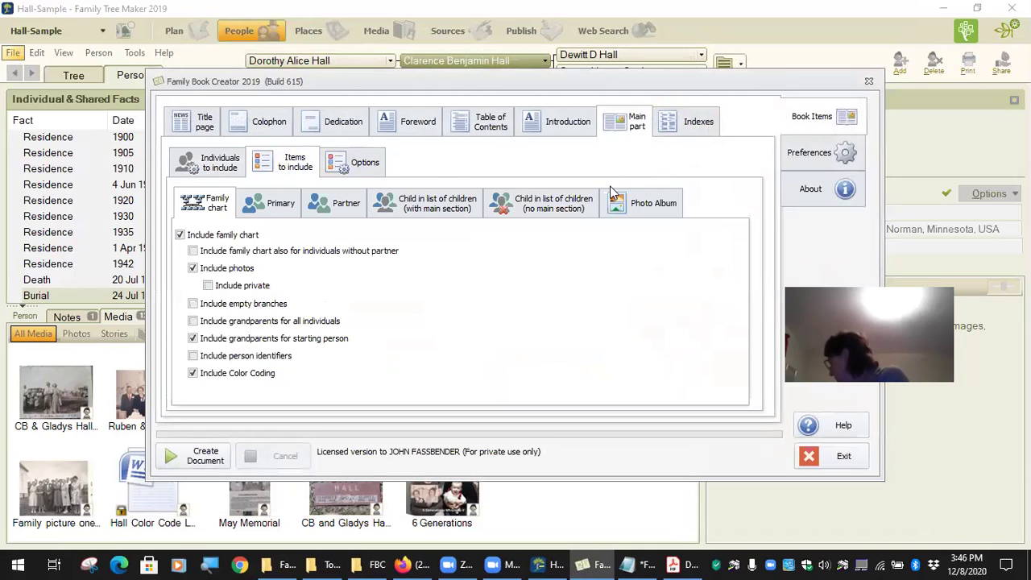
{"action": "left_click", "coordinate": [655, 201]}
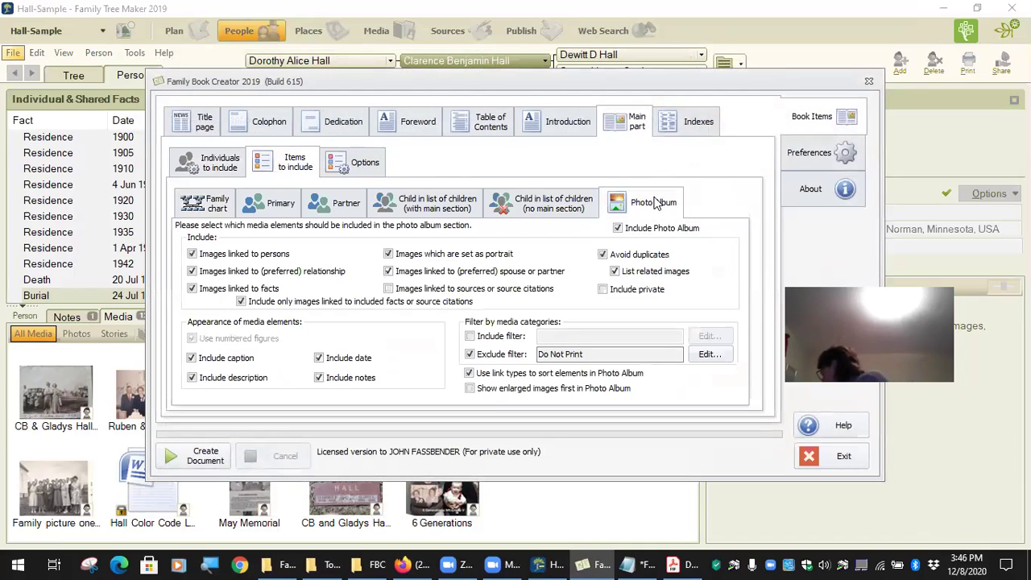
Review the Photo Album's Include private option and the categories available in its exclude media filter, leaving the filter unchanged.
{"action": "left_click", "coordinate": [636, 292]}
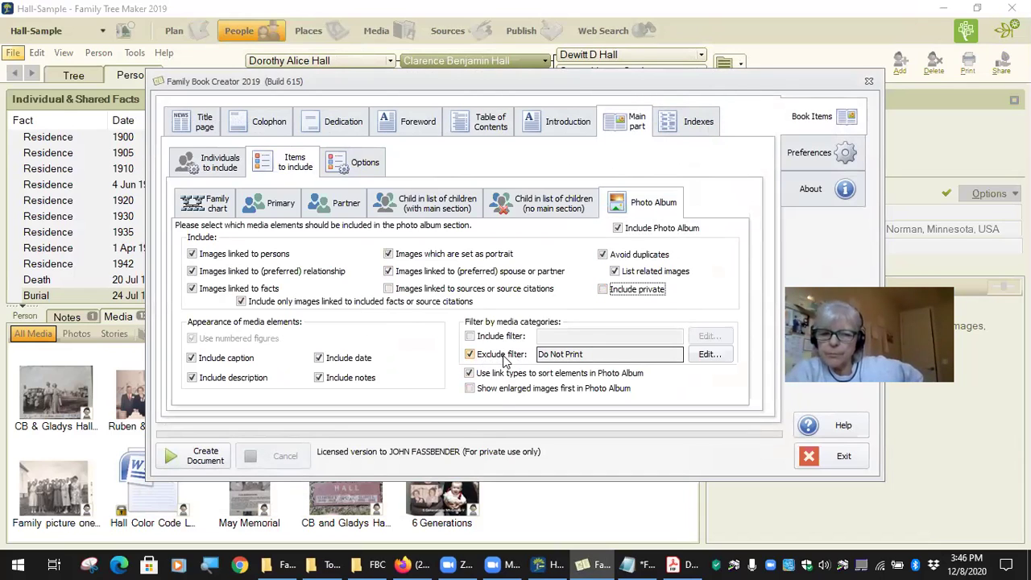
{"action": "left_click", "coordinate": [654, 354]}
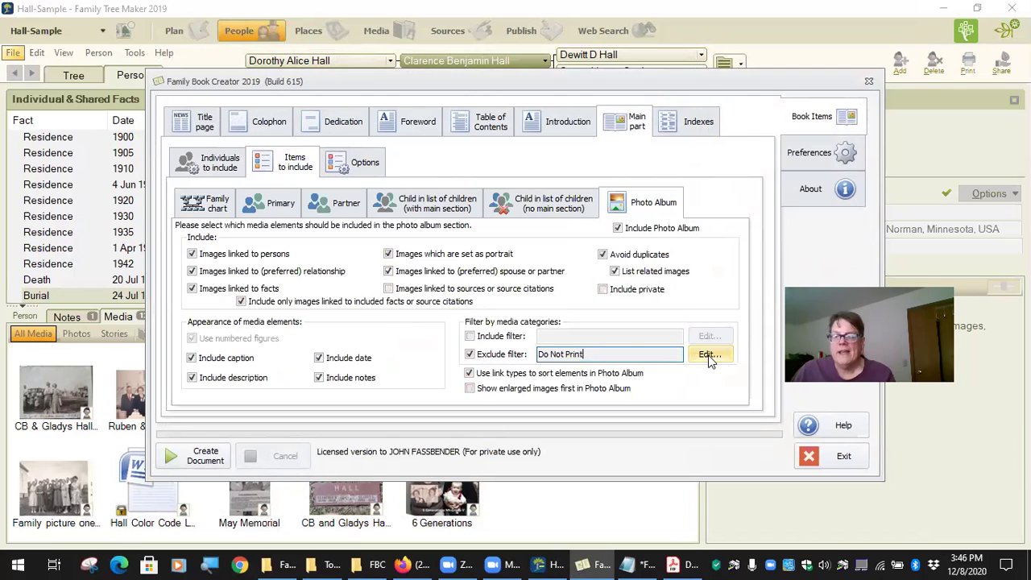
{"action": "left_click", "coordinate": [703, 357]}
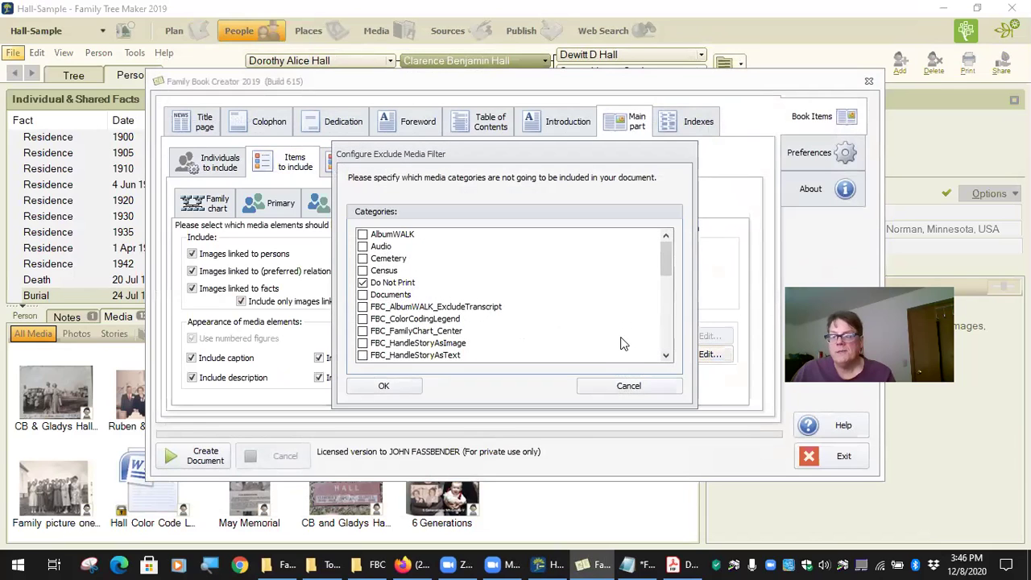
{"action": "left_click", "coordinate": [628, 386]}
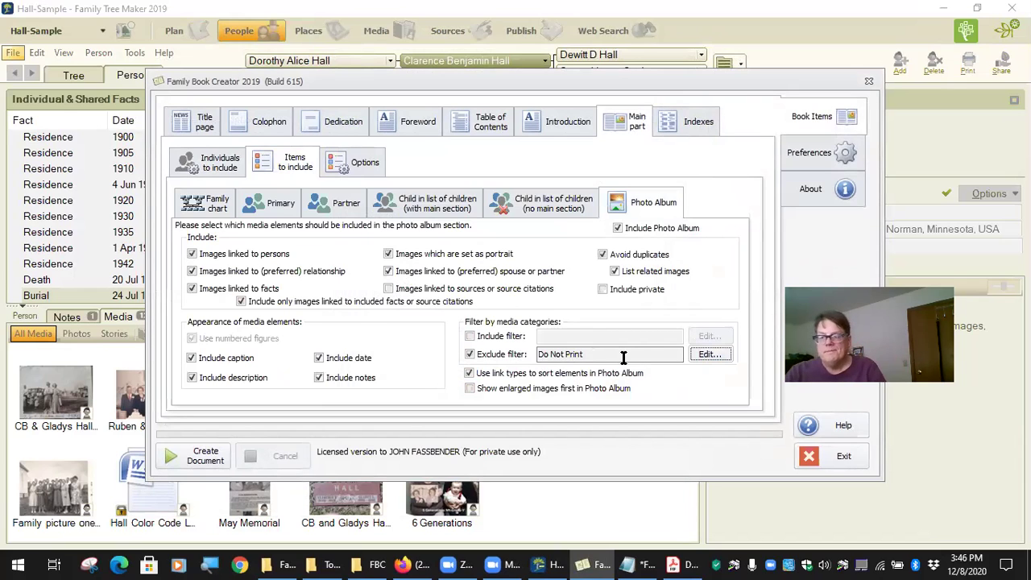
Add Census alongside Do Not Print in the Photo Album's exclude filter, and exit Family Book Creator.
{"action": "left_click", "coordinate": [709, 359]}
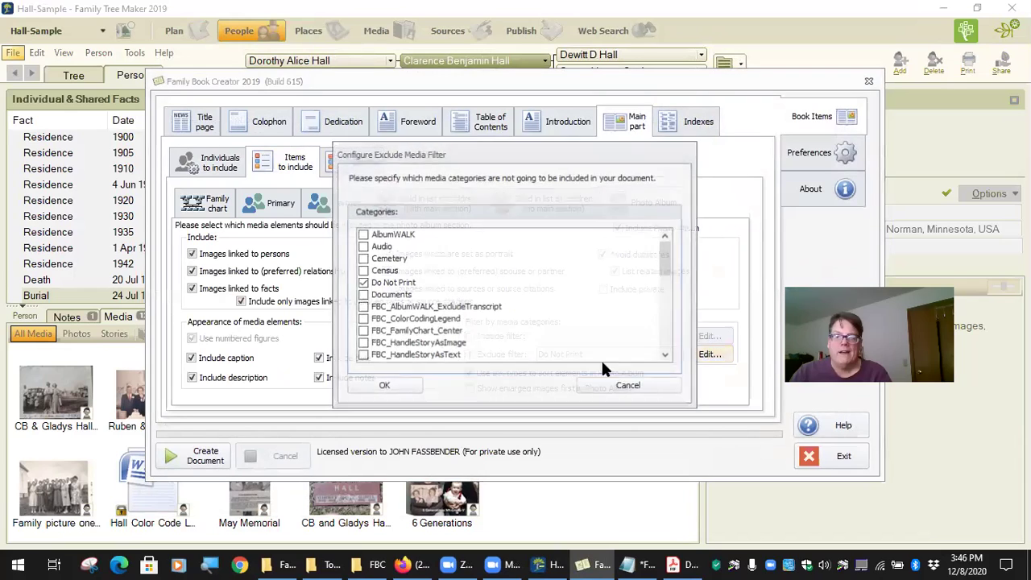
{"action": "left_click", "coordinate": [363, 271]}
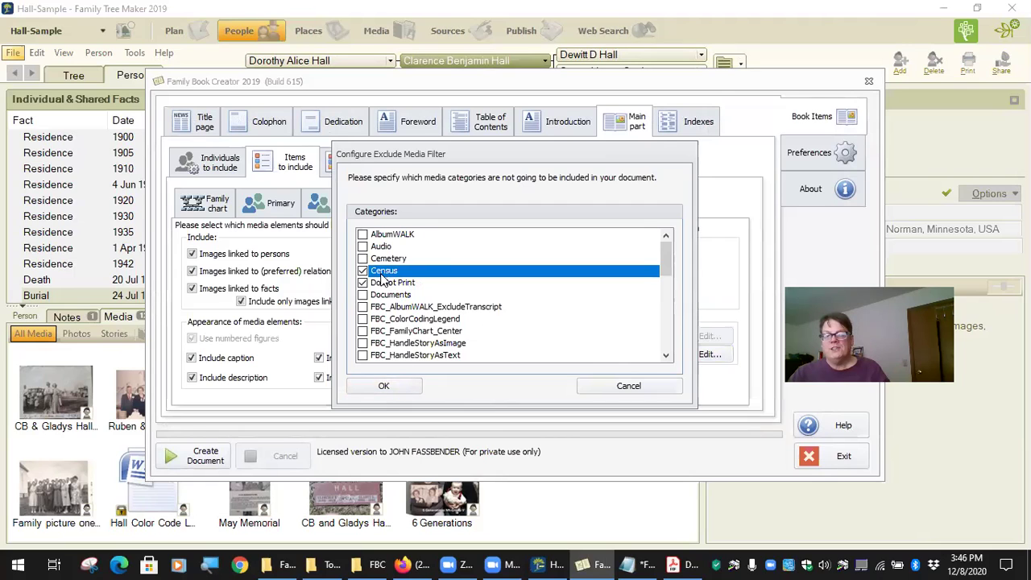
{"action": "left_click", "coordinate": [385, 382]}
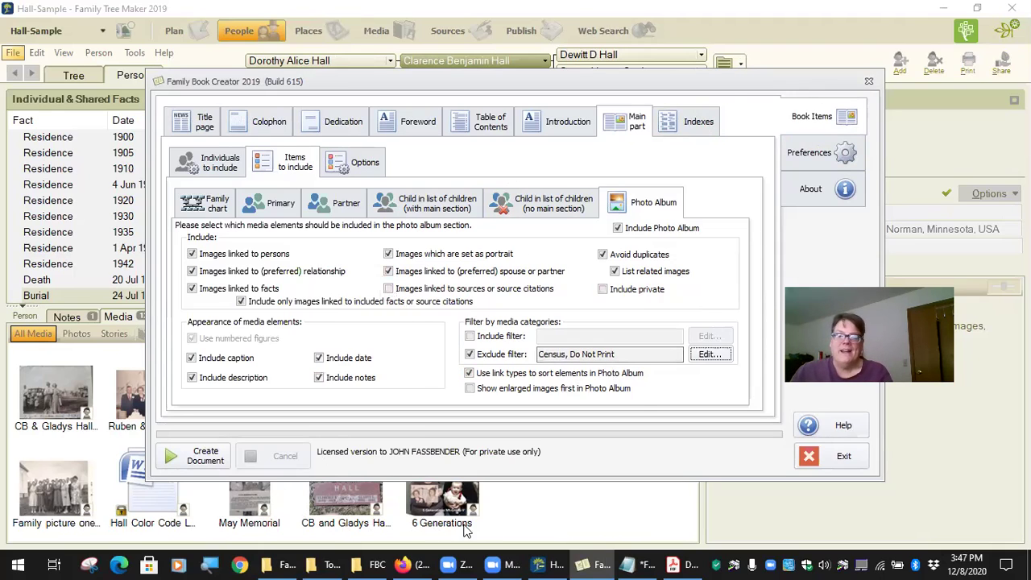
{"action": "left_click", "coordinate": [832, 462]}
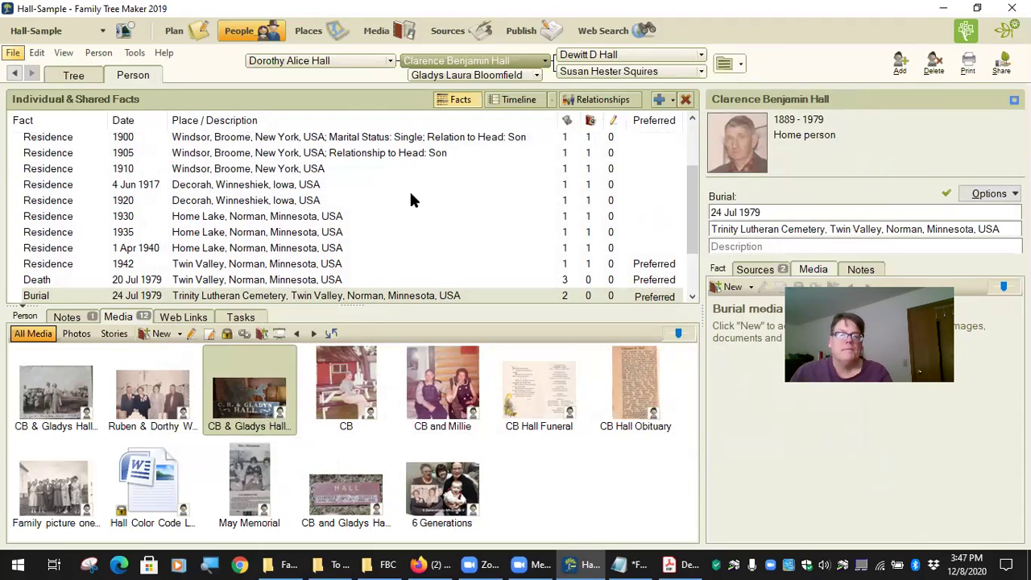
Open the media details of the 1920 United States Federal Census image attached to the 1920 Decorah residence fact.
{"action": "left_click", "coordinate": [238, 199]}
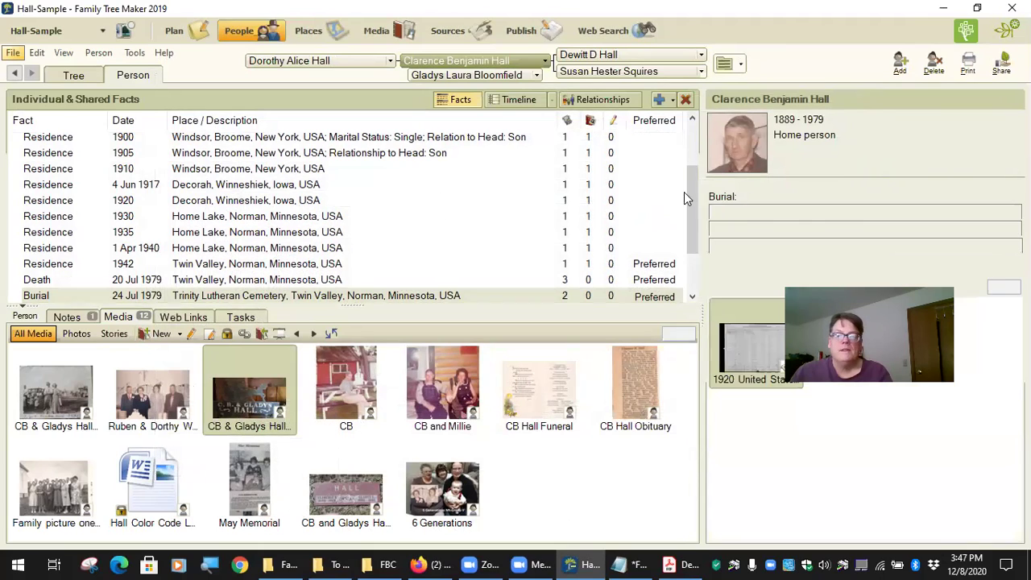
{"action": "left_click", "coordinate": [732, 351]}
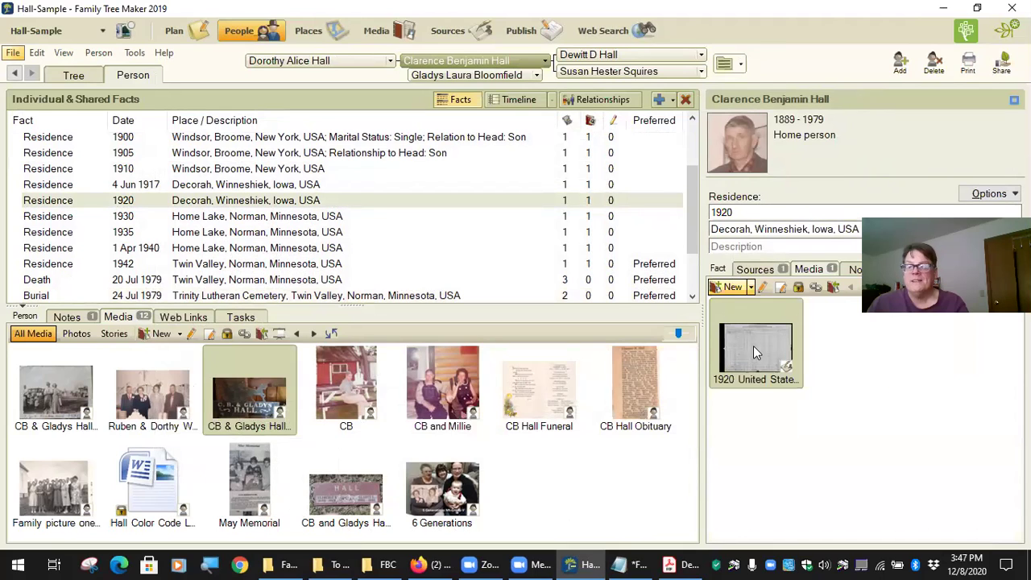
{"action": "mouse_move", "coordinate": [752, 345]}
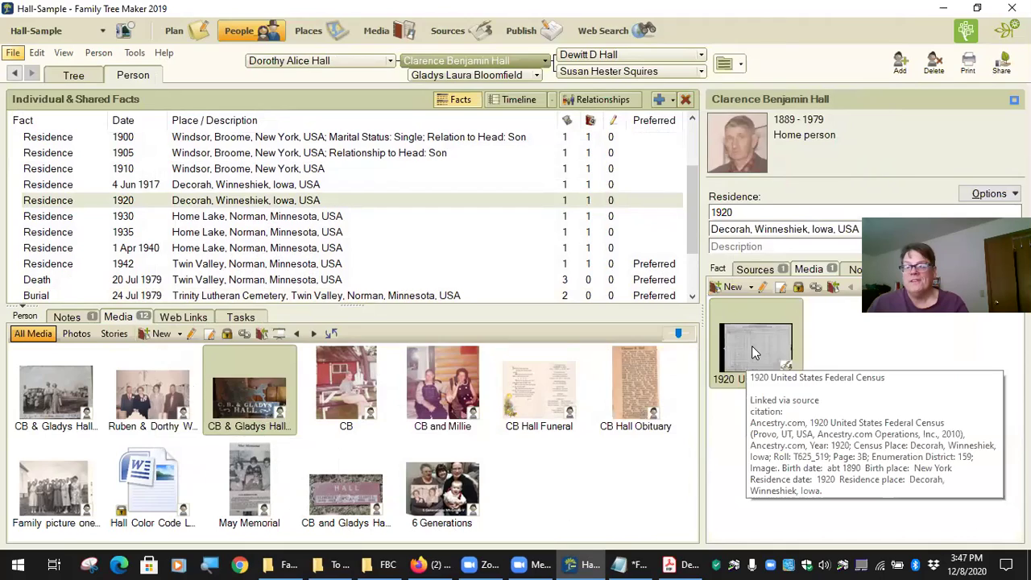
{"action": "double_click", "coordinate": [752, 346]}
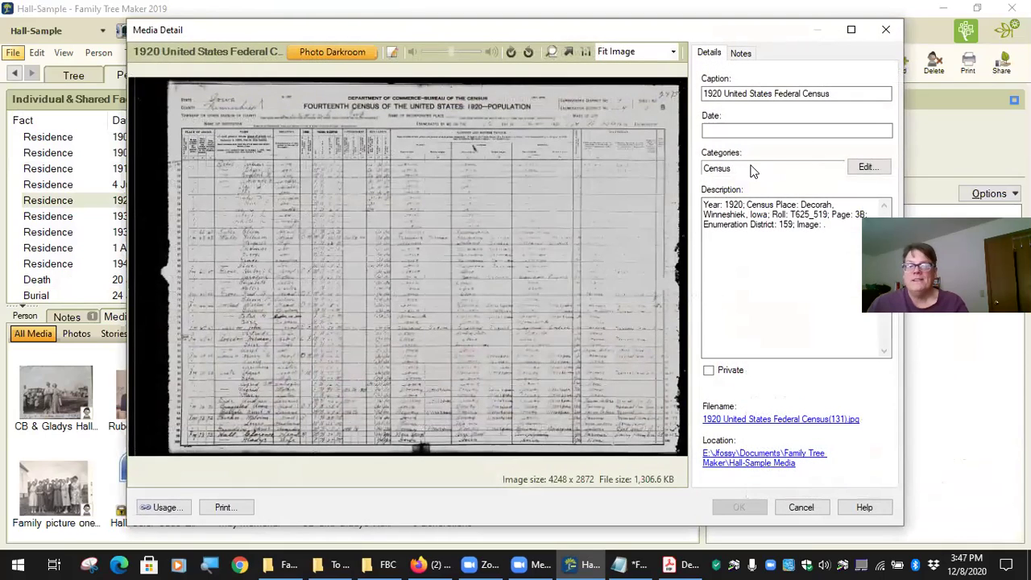
Look through the categories available for the 1920 census image, assign Documents in addition to Census, and save its media details.
{"action": "left_click", "coordinate": [867, 169]}
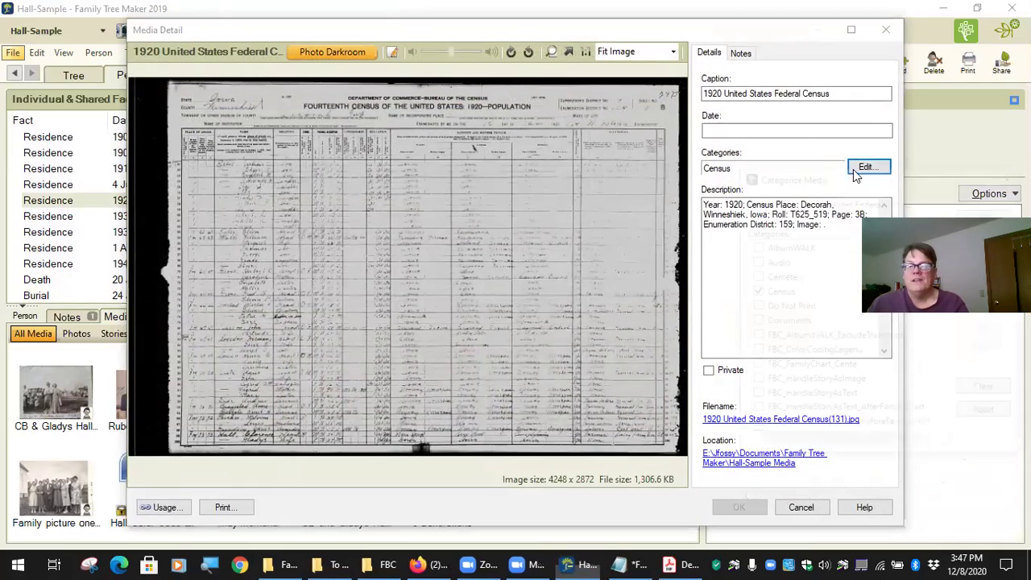
{"action": "scroll", "coordinate": [769, 354], "scroll_direction": "down", "scroll_amount": 2}
{"action": "scroll", "coordinate": [769, 370], "scroll_direction": "up", "scroll_amount": 2}
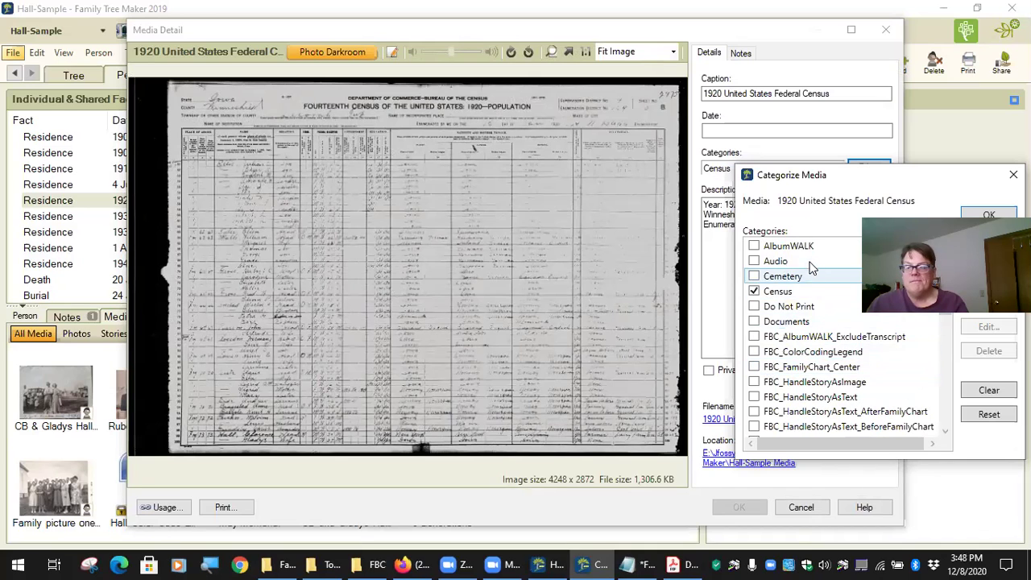
{"action": "scroll", "coordinate": [798, 371], "scroll_direction": "down", "scroll_amount": 5}
{"action": "scroll", "coordinate": [802, 377], "scroll_direction": "down", "scroll_amount": 3}
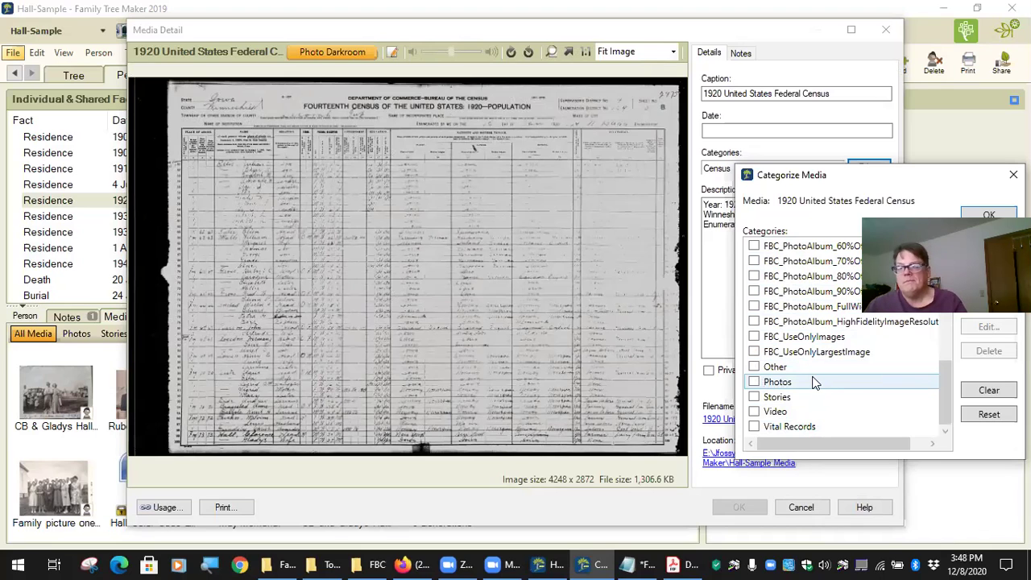
{"action": "scroll", "coordinate": [854, 374], "scroll_direction": "up", "scroll_amount": 7}
{"action": "scroll", "coordinate": [830, 331], "scroll_direction": "up", "scroll_amount": 2}
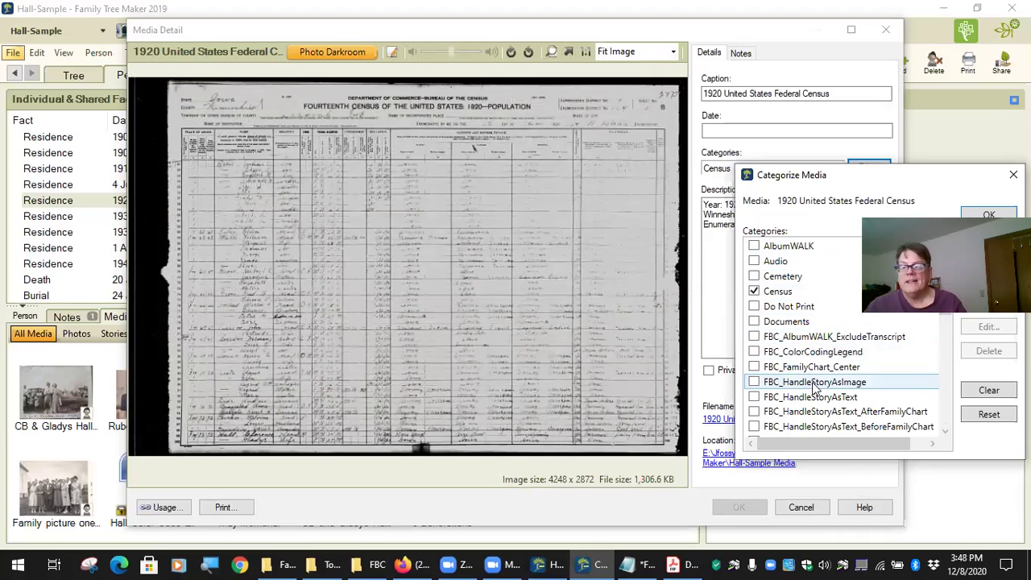
{"action": "left_click", "coordinate": [768, 323]}
{"action": "left_click", "coordinate": [754, 322]}
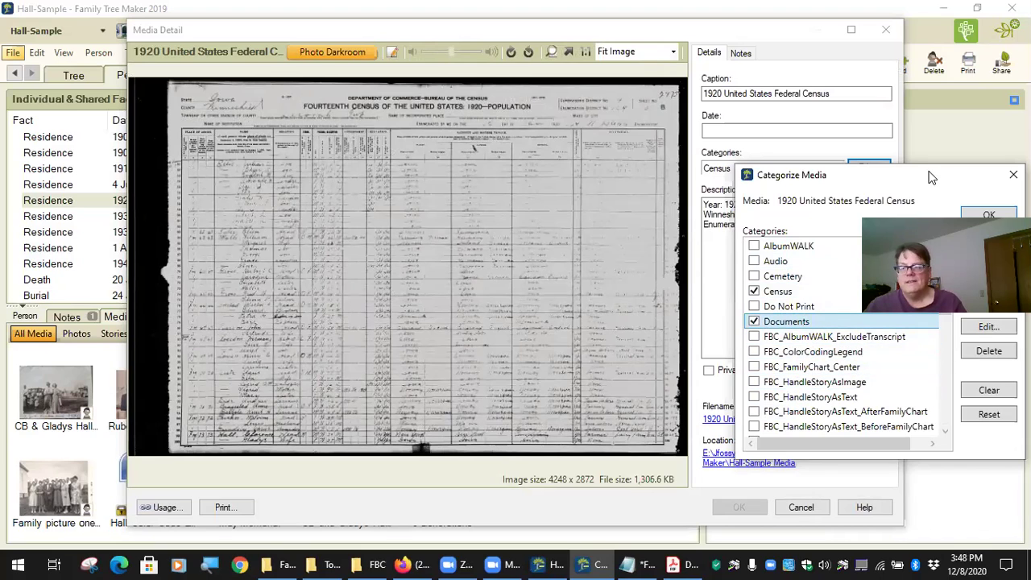
{"action": "left_click_drag", "start_coordinate": [930, 177], "coordinate": [760, 171]}
{"action": "left_click", "coordinate": [819, 214]}
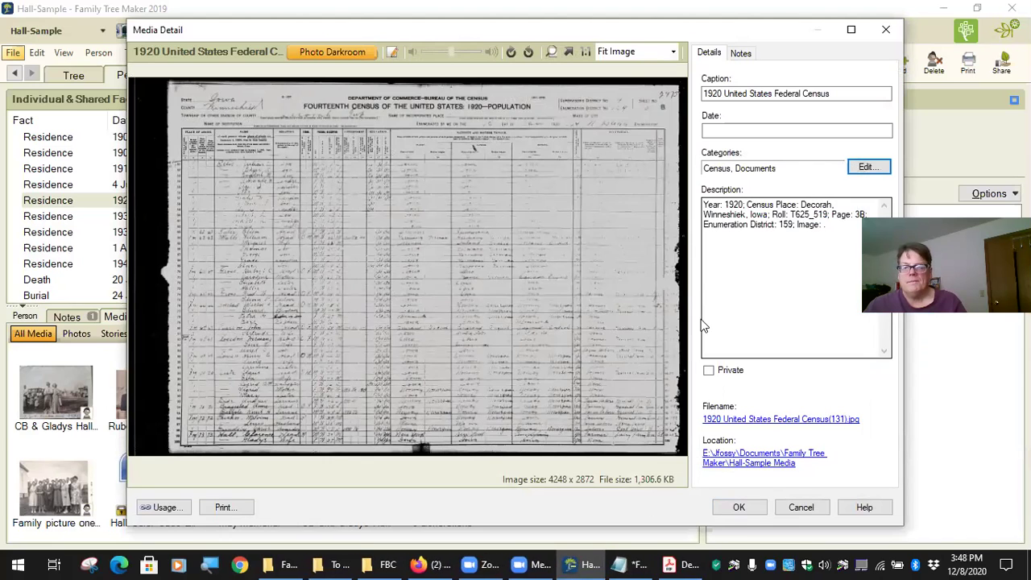
{"action": "left_click", "coordinate": [738, 508]}
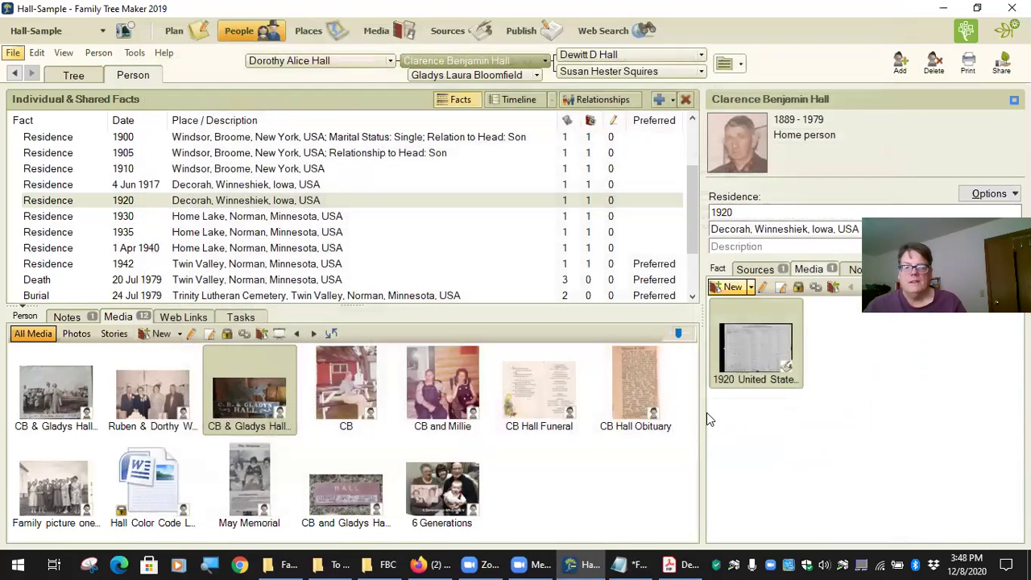
Reopen the Family Book Creator 2019 plugin and show the Photo Album settings among the main part's items to include.
{"action": "left_click", "coordinate": [135, 53]}
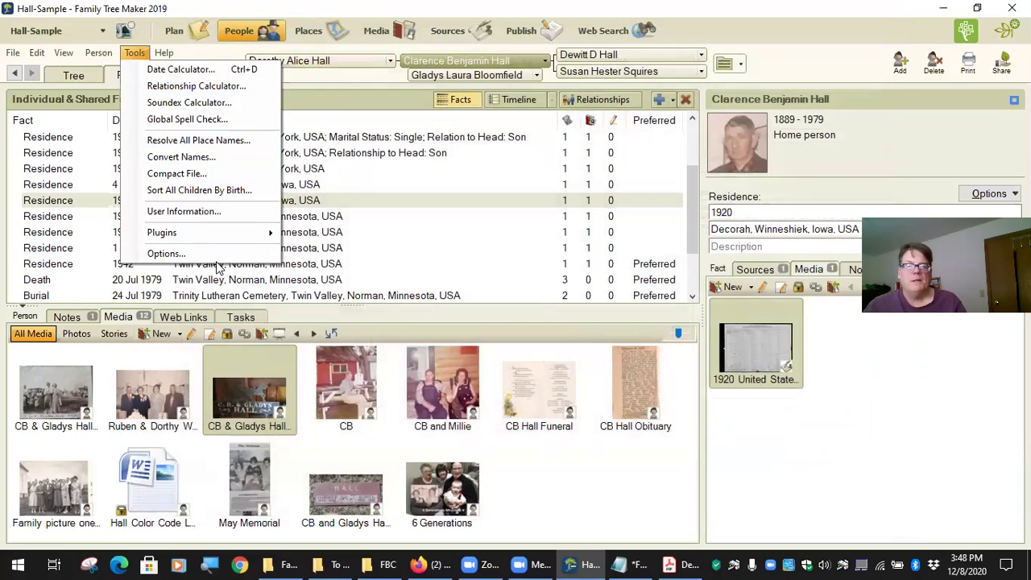
{"action": "mouse_move", "coordinate": [258, 233]}
{"action": "mouse_move", "coordinate": [356, 235]}
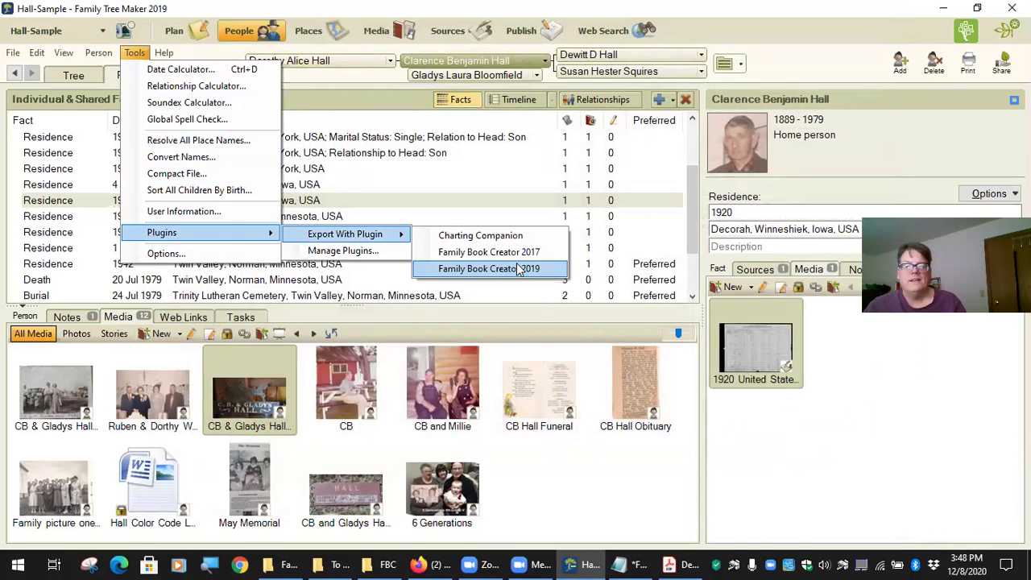
{"action": "left_click", "coordinate": [484, 270]}
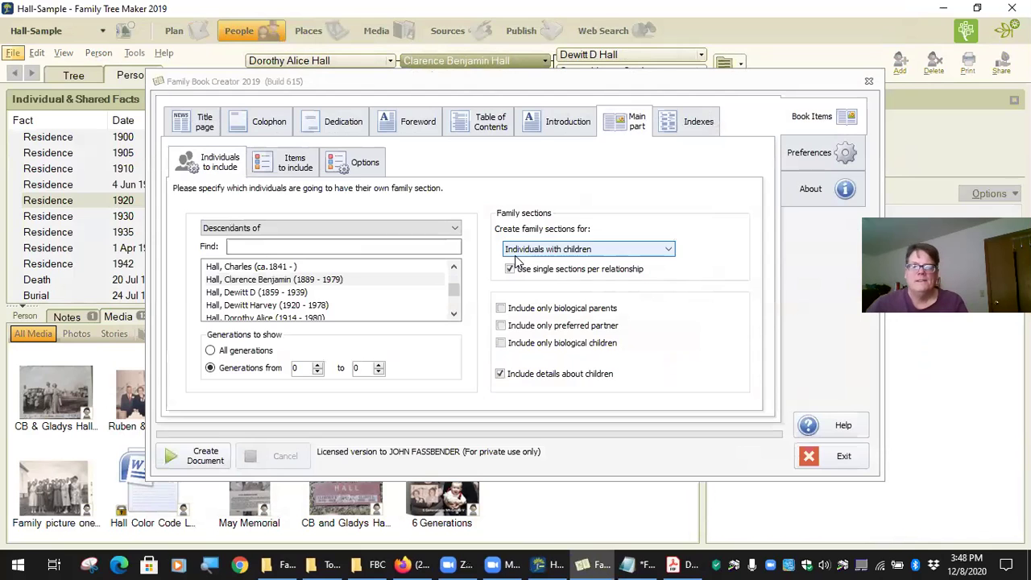
{"action": "left_click", "coordinate": [297, 164]}
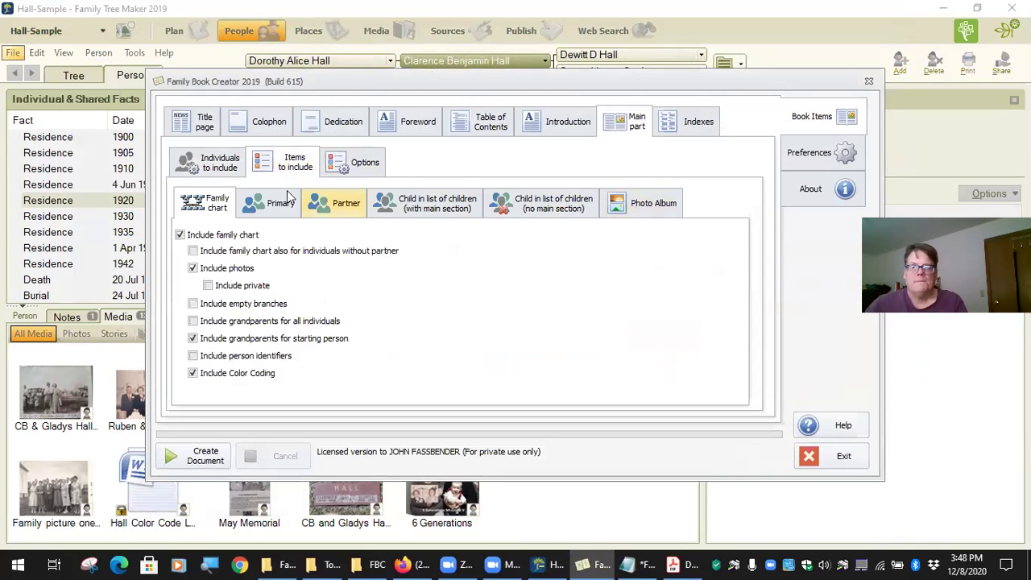
{"action": "left_click", "coordinate": [366, 166]}
{"action": "left_click", "coordinate": [296, 169]}
{"action": "left_click", "coordinate": [663, 204]}
Enable the Photo Album's include filter with the Documents category, and include images linked to sources or source citations.
{"action": "left_click", "coordinate": [496, 336]}
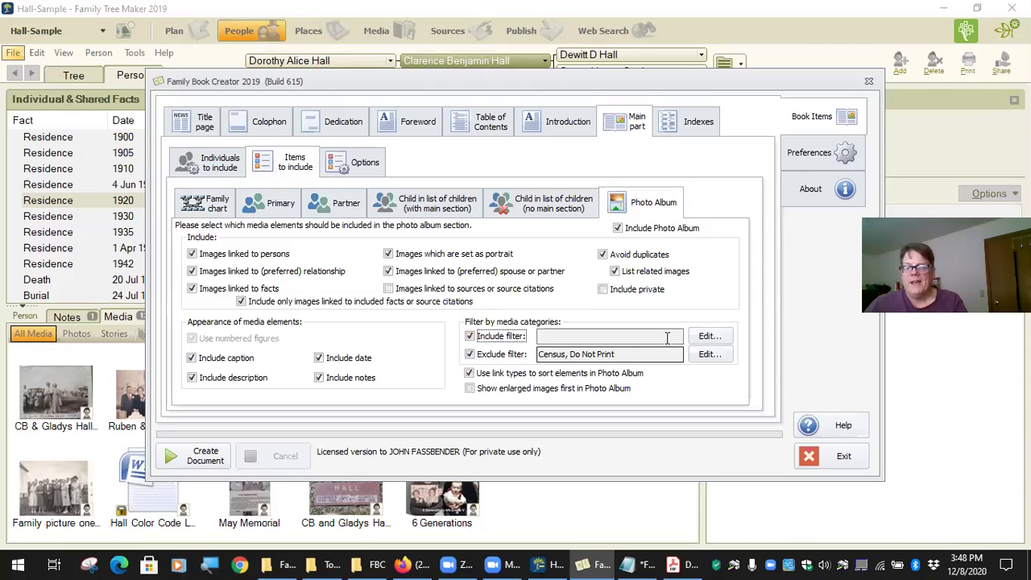
{"action": "left_click", "coordinate": [719, 340]}
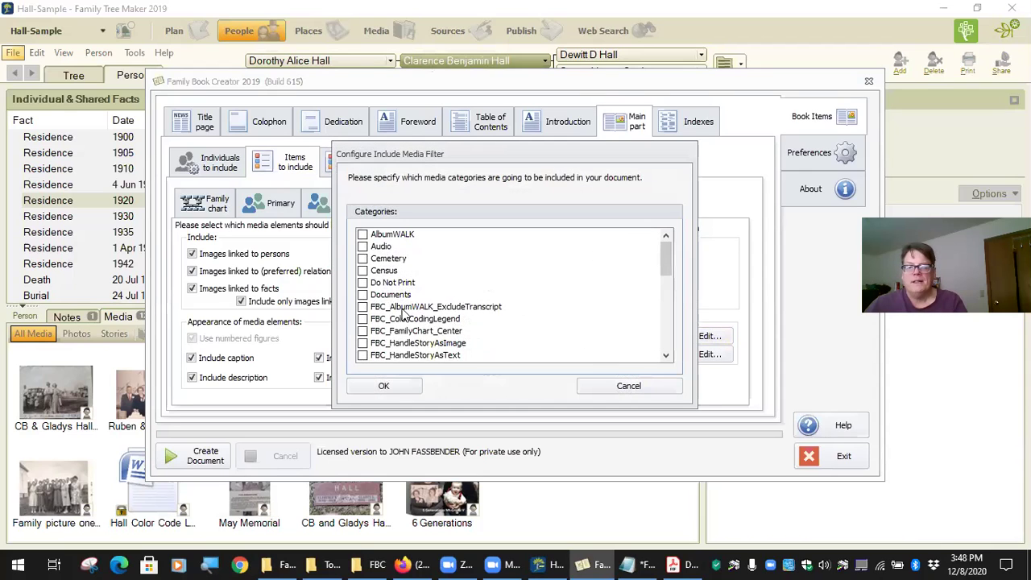
{"action": "left_click", "coordinate": [364, 295]}
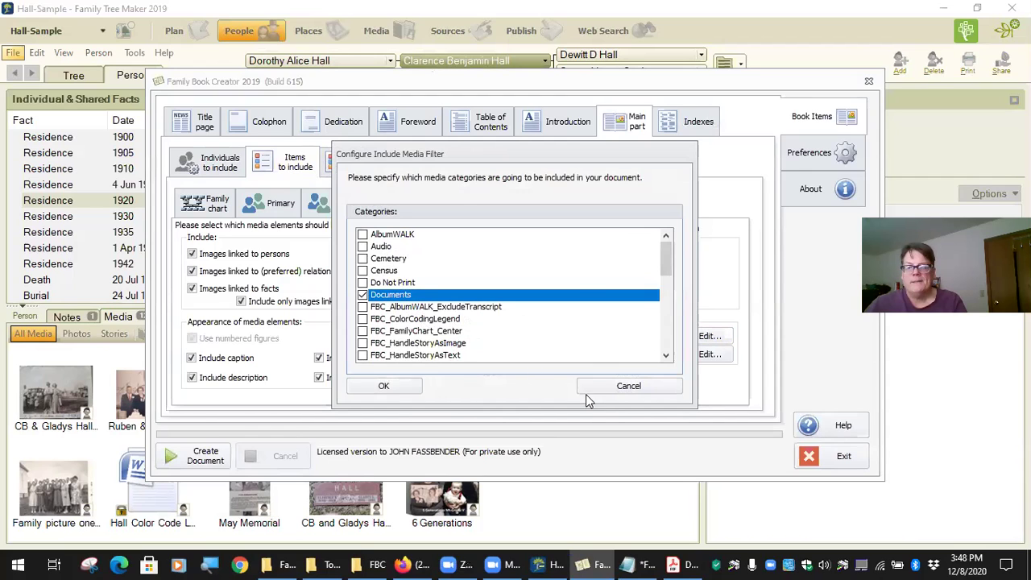
{"action": "left_click", "coordinate": [384, 388]}
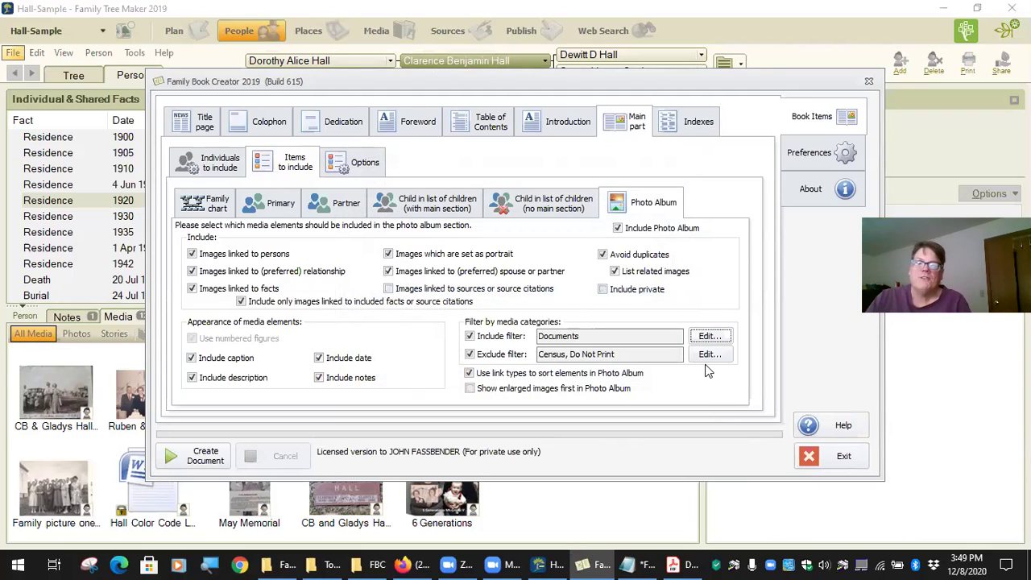
{"action": "left_click", "coordinate": [389, 289]}
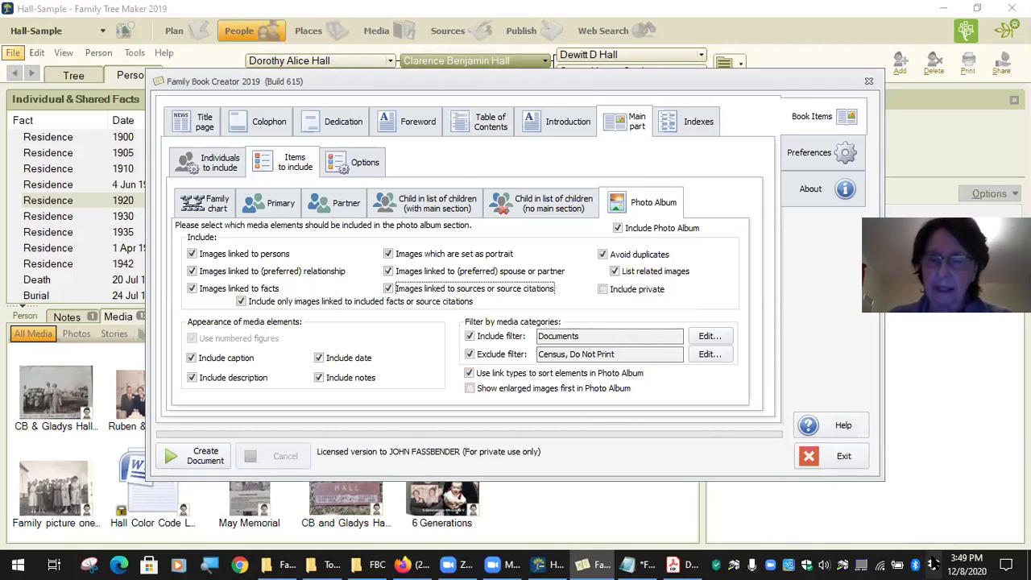
Open the local Dropbox folder in File Explorer to view its subfolders.
{"action": "left_click", "coordinate": [933, 565]}
{"action": "left_click", "coordinate": [866, 521]}
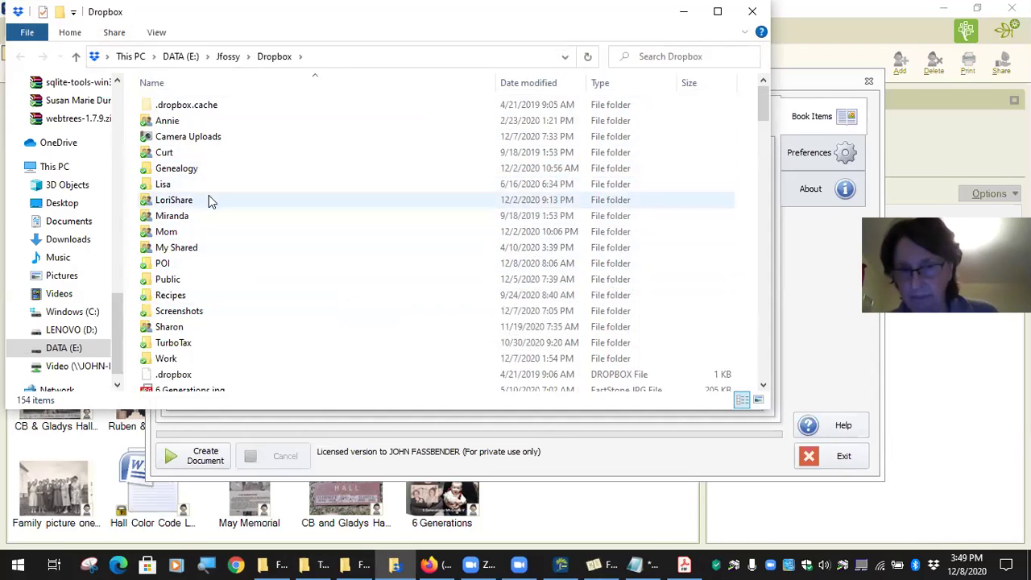
Switch to the descendants book PDF in Acrobat Reader and look back through its photo album to the figures on page 26.
{"action": "left_click", "coordinate": [684, 564]}
{"action": "scroll", "coordinate": [504, 311], "scroll_direction": "up", "scroll_amount": 15}
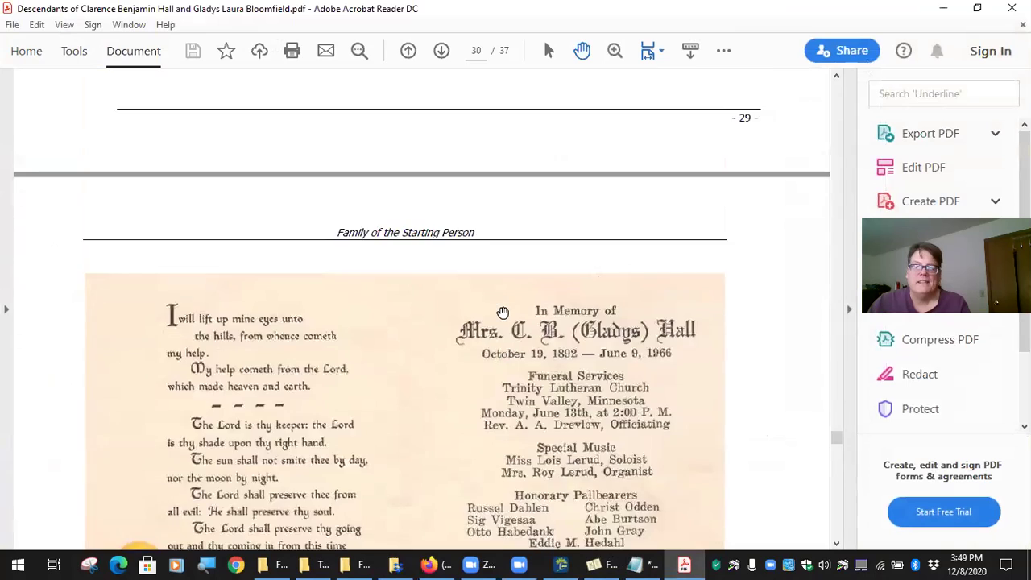
{"action": "scroll", "coordinate": [502, 312], "scroll_direction": "up", "scroll_amount": 20}
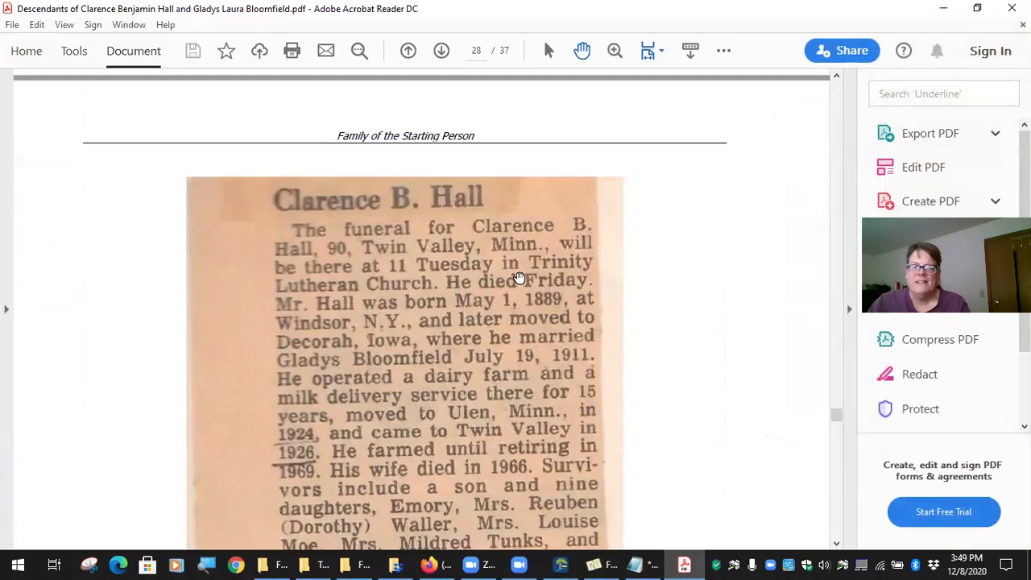
{"action": "scroll", "coordinate": [519, 278], "scroll_direction": "up", "scroll_amount": 20}
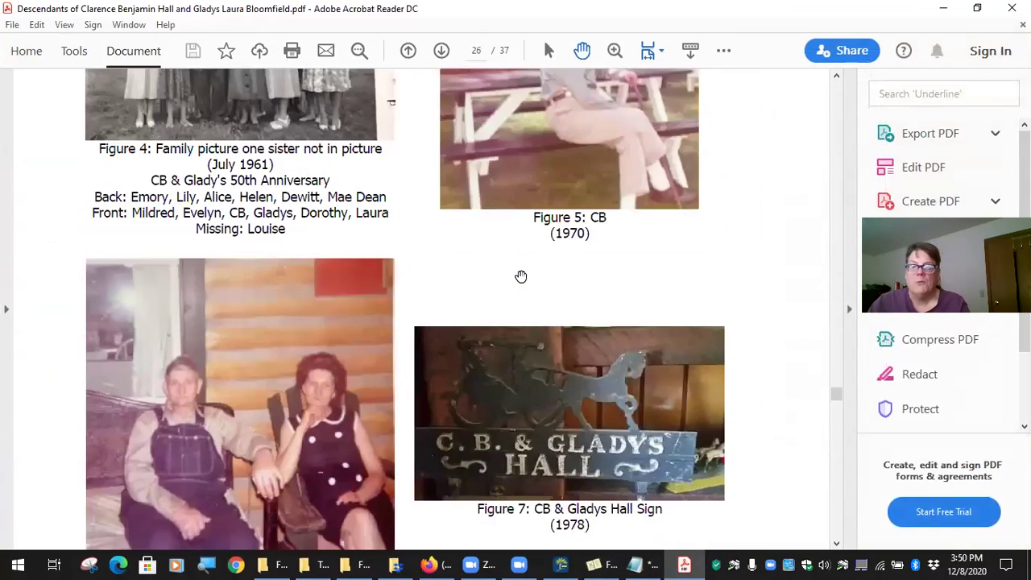
Bring the Dropbox folder up again and look at its shared folders, including My Shared.
{"action": "left_click", "coordinate": [935, 564]}
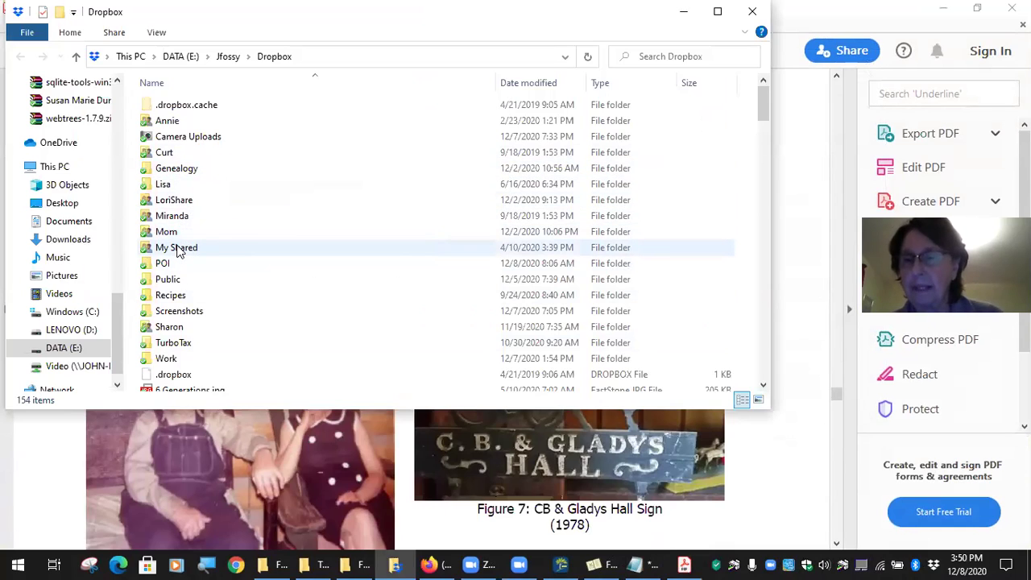
{"action": "mouse_move", "coordinate": [179, 252]}
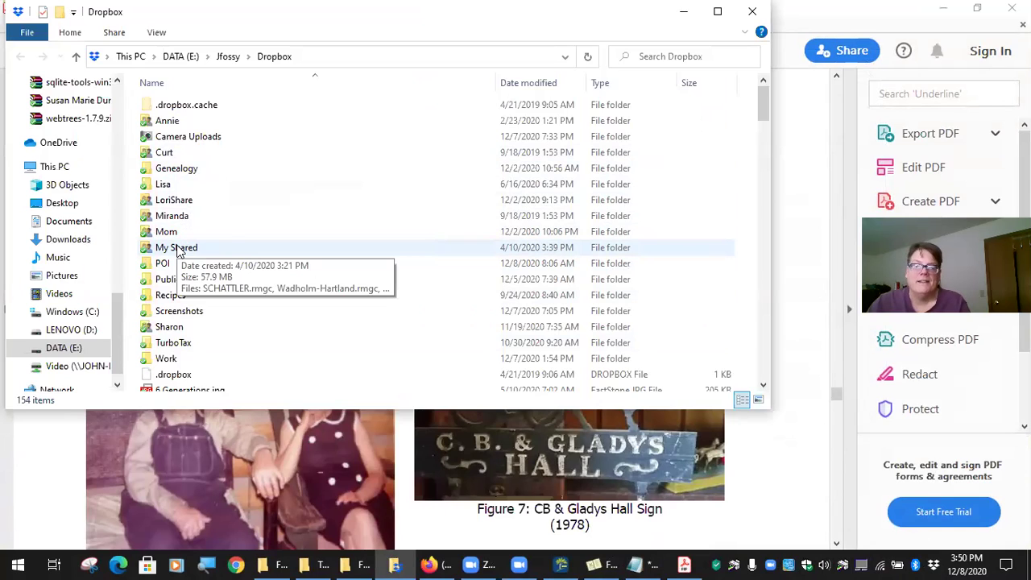
{"action": "mouse_move", "coordinate": [215, 167]}
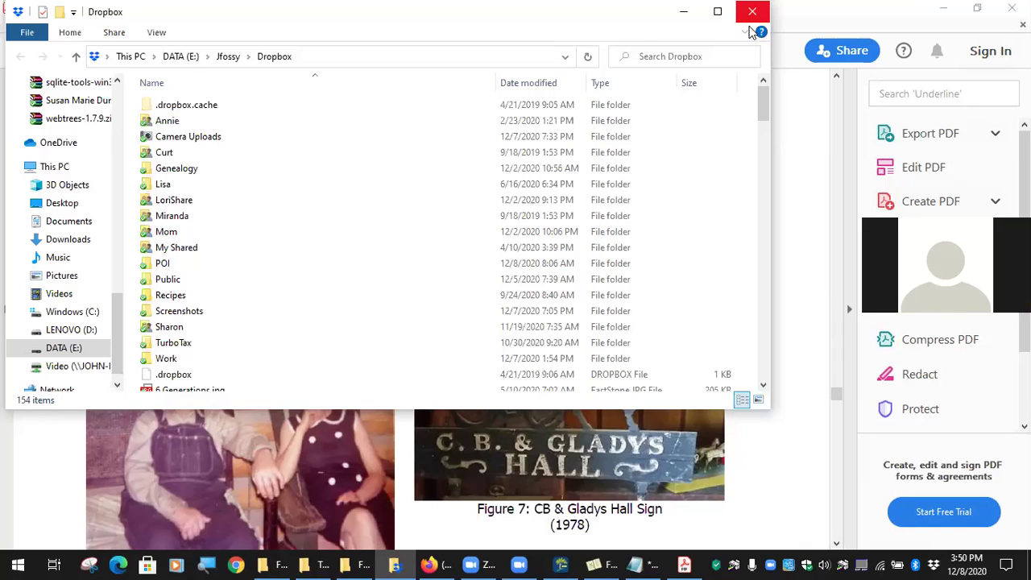
Open the couple's descendants book PDF from the Genealogy\Hall folder and view its Family of the Starting Person section.
{"action": "double_click", "coordinate": [208, 168]}
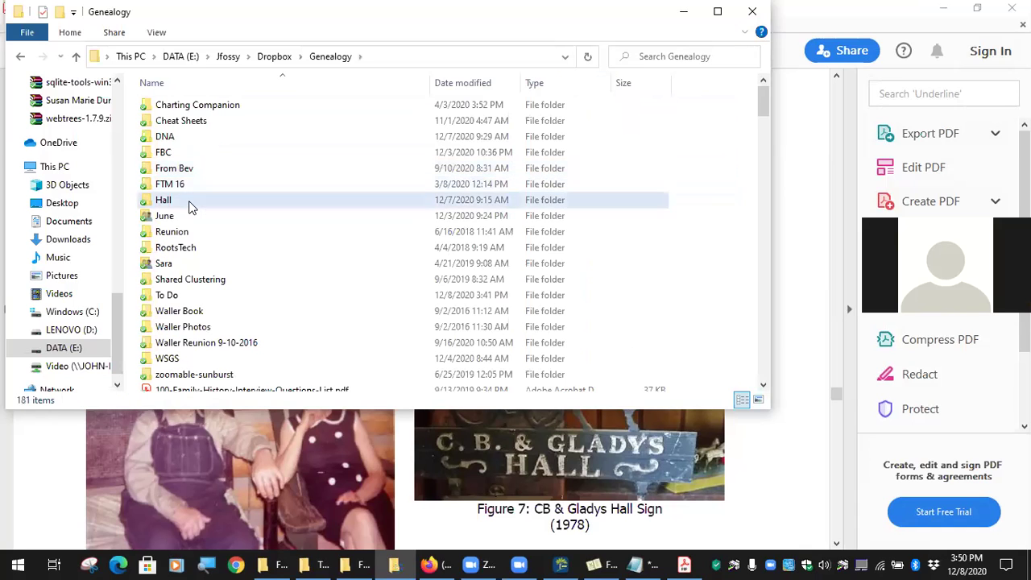
{"action": "double_click", "coordinate": [164, 200]}
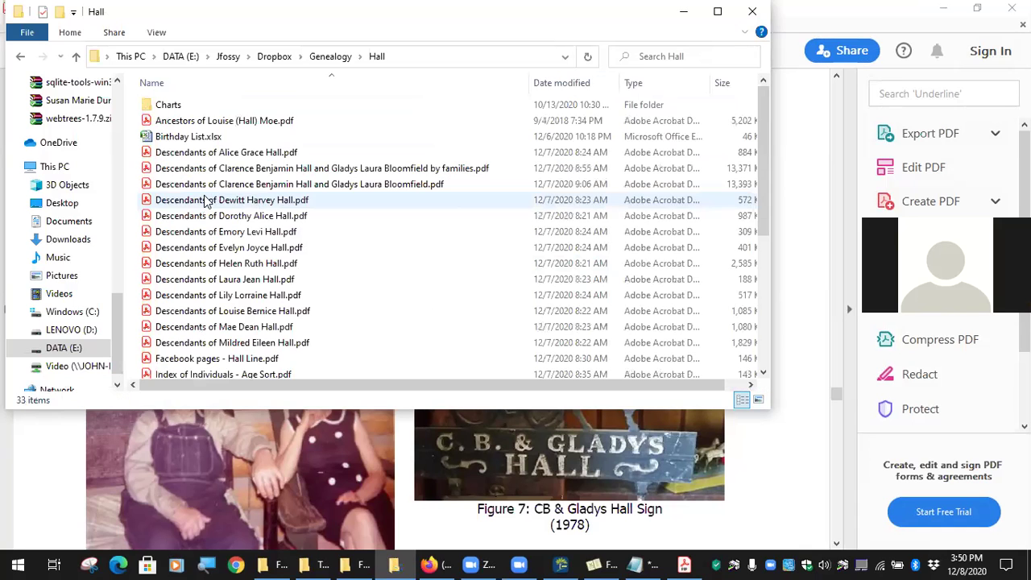
{"action": "double_click", "coordinate": [302, 183]}
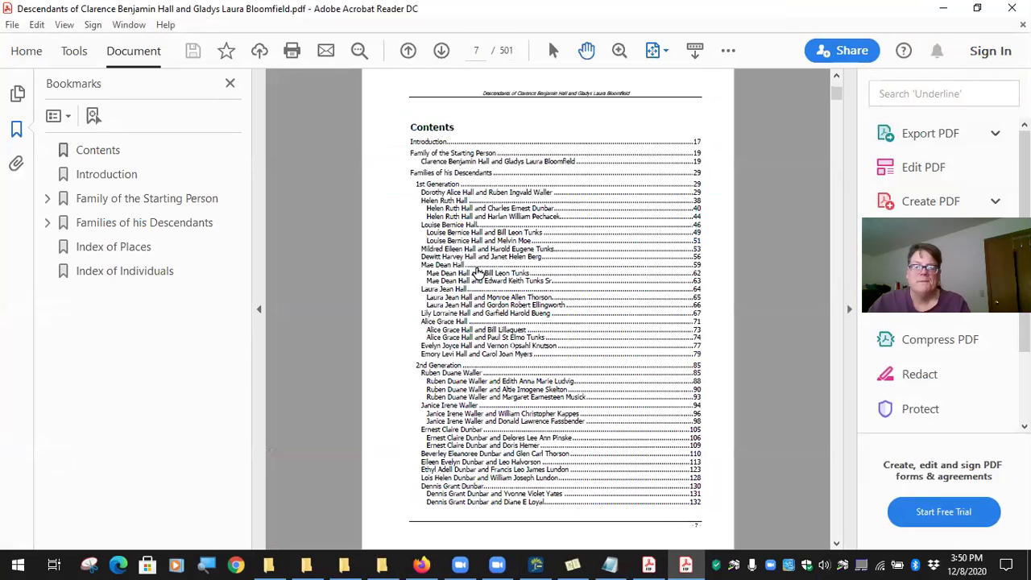
{"action": "left_click", "coordinate": [137, 199]}
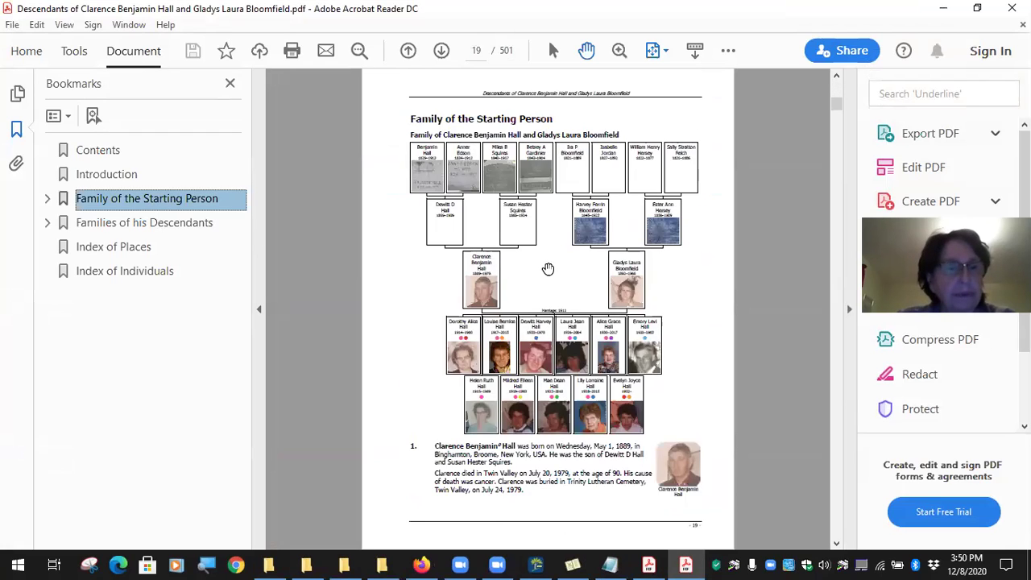
{"action": "scroll", "coordinate": [559, 275], "scroll_direction": "down", "scroll_amount": 1}
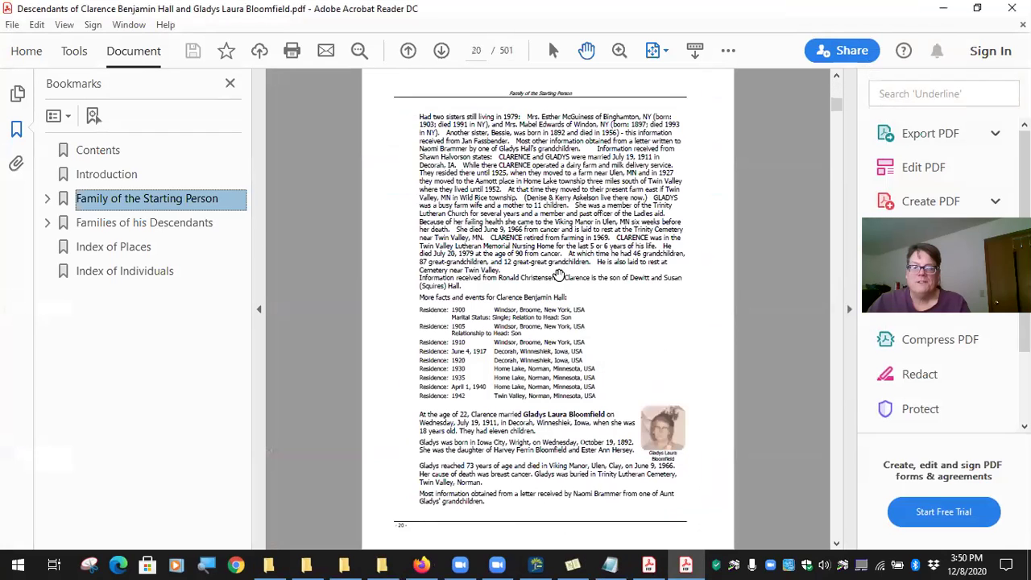
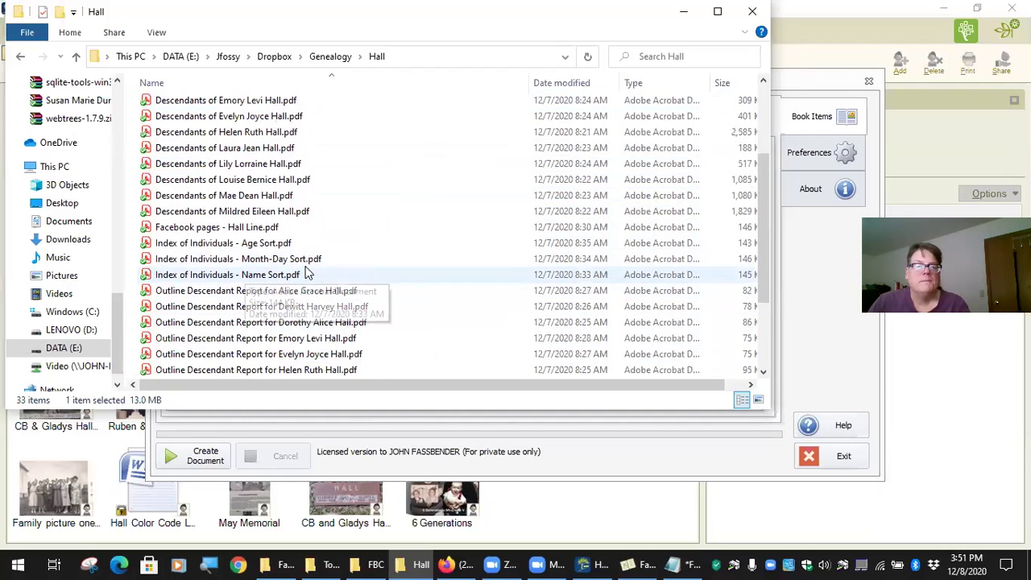
Open Facebook pages - Hall Line.pdf from the Hall folder, look through its pages and close it.
{"action": "double_click", "coordinate": [193, 229]}
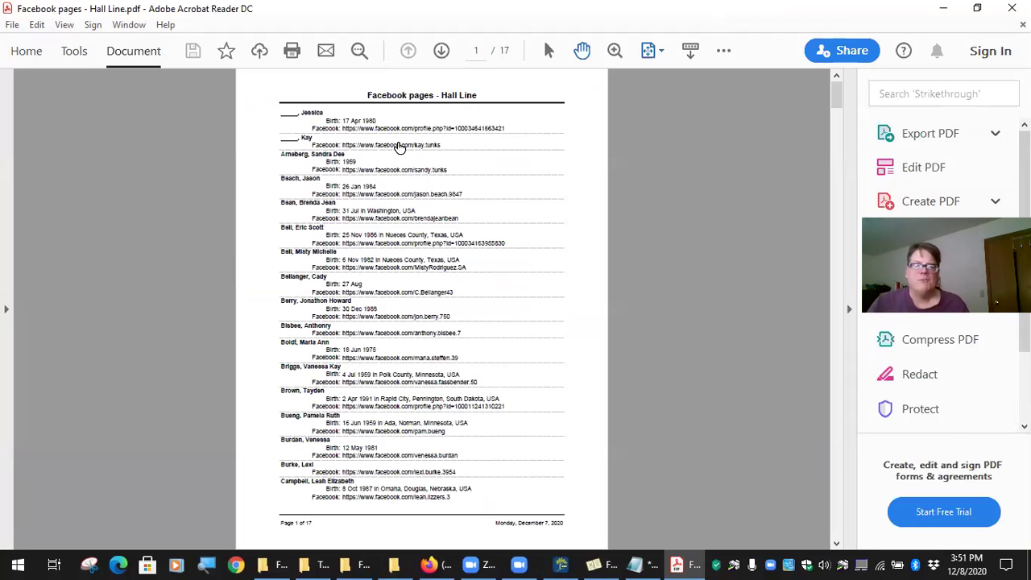
{"action": "scroll", "coordinate": [385, 211], "scroll_direction": "down", "scroll_amount": 8}
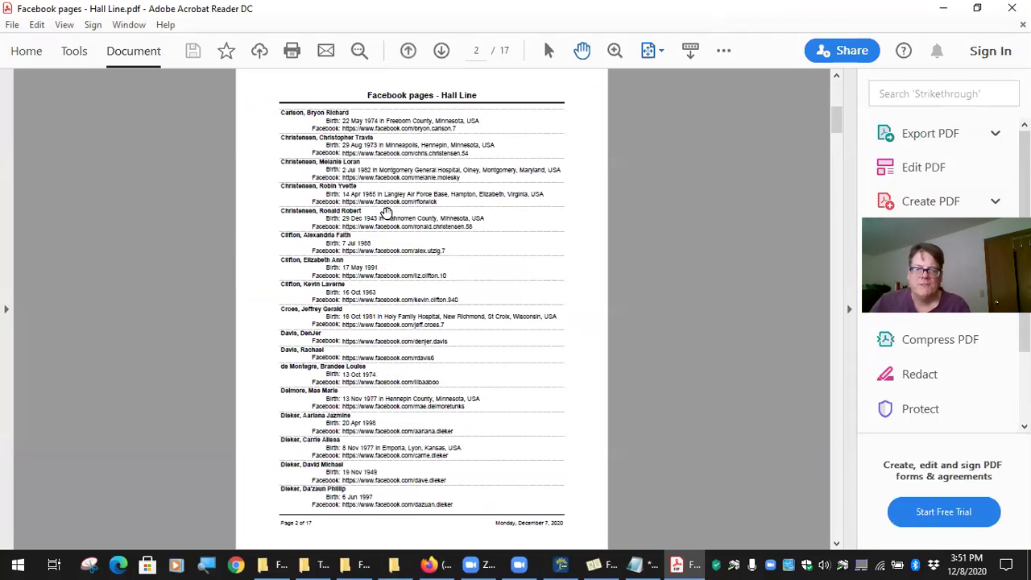
{"action": "scroll", "coordinate": [391, 228], "scroll_direction": "down", "scroll_amount": 8}
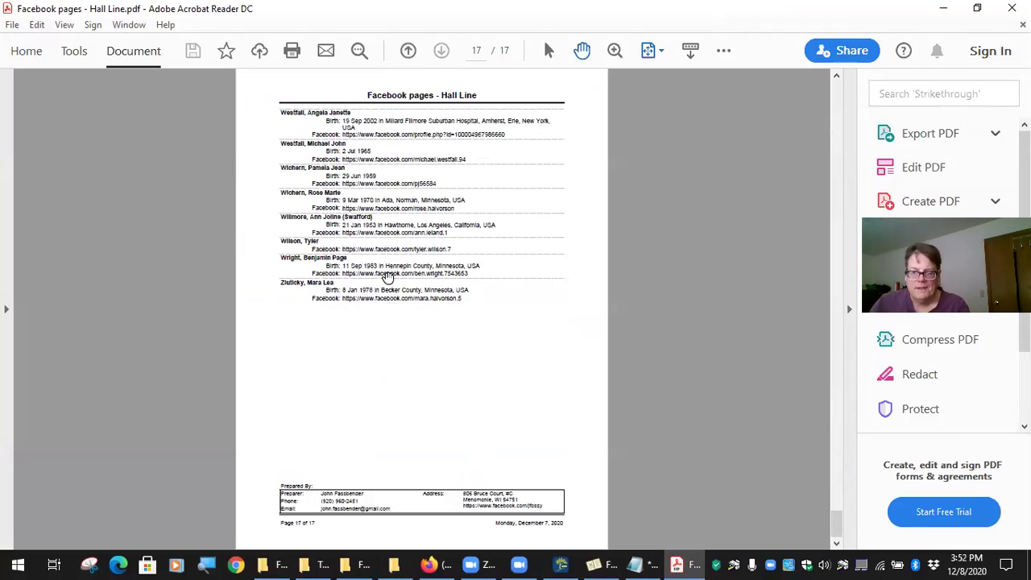
{"action": "scroll", "coordinate": [393, 343], "scroll_direction": "up", "scroll_amount": 3}
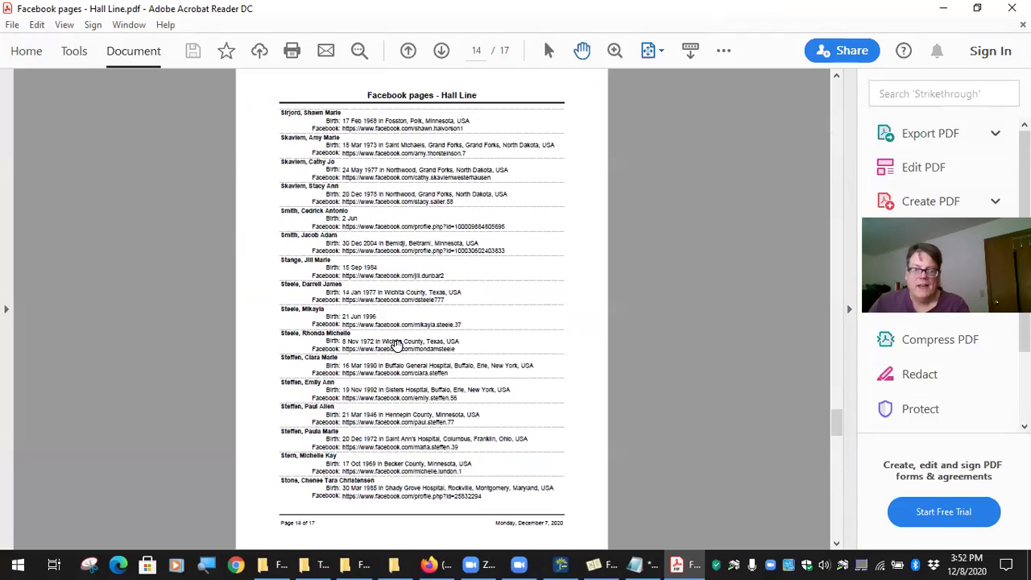
{"action": "scroll", "coordinate": [394, 345], "scroll_direction": "down", "scroll_amount": 3}
{"action": "scroll", "coordinate": [398, 347], "scroll_direction": "up", "scroll_amount": 14}
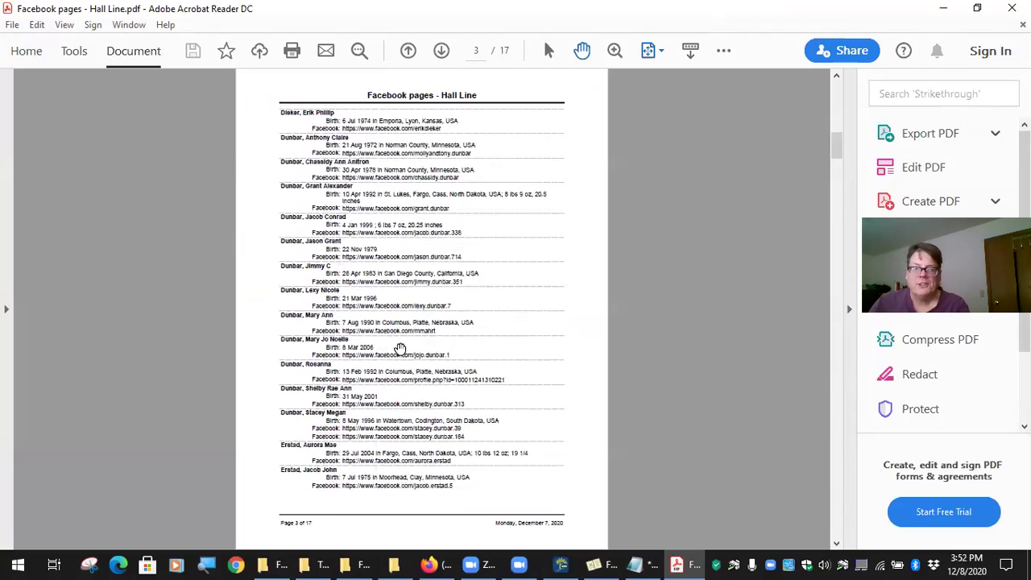
{"action": "scroll", "coordinate": [400, 346], "scroll_direction": "up", "scroll_amount": 2}
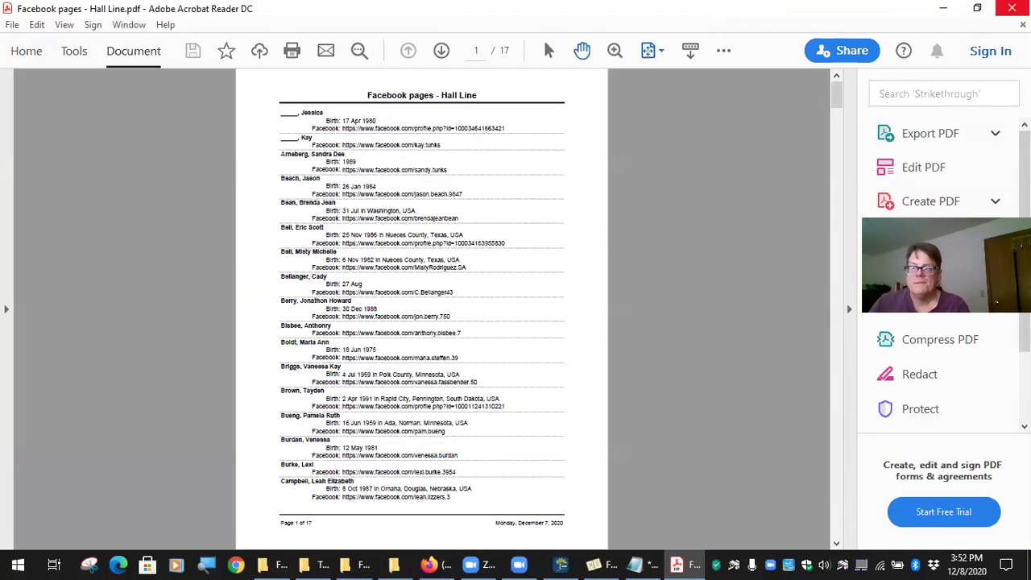
{"action": "left_click", "coordinate": [1012, 8]}
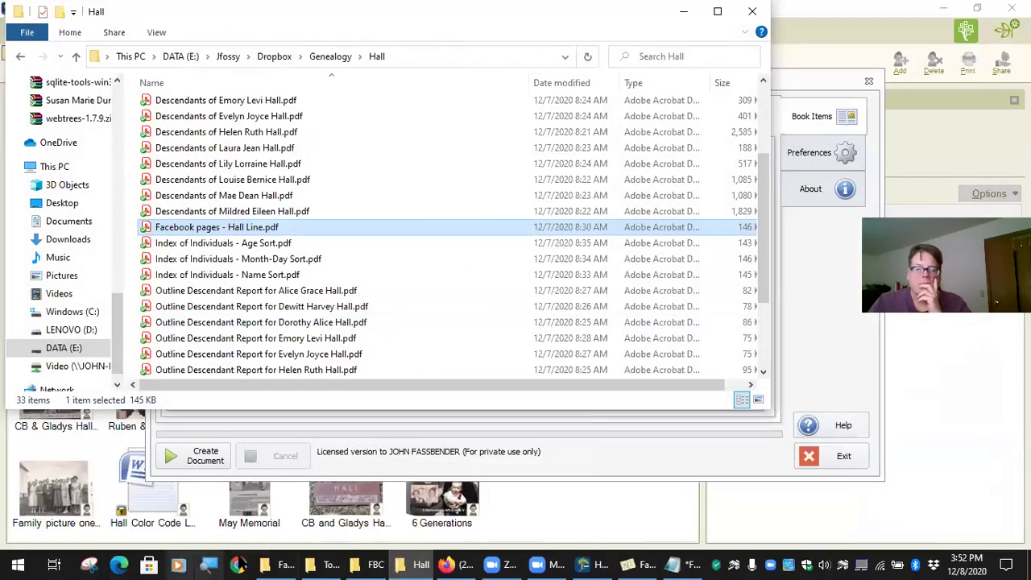
Switch back to Family Book Creator 2019 and exit it to return to the Family Tree Maker person view.
{"action": "left_click", "coordinate": [452, 564]}
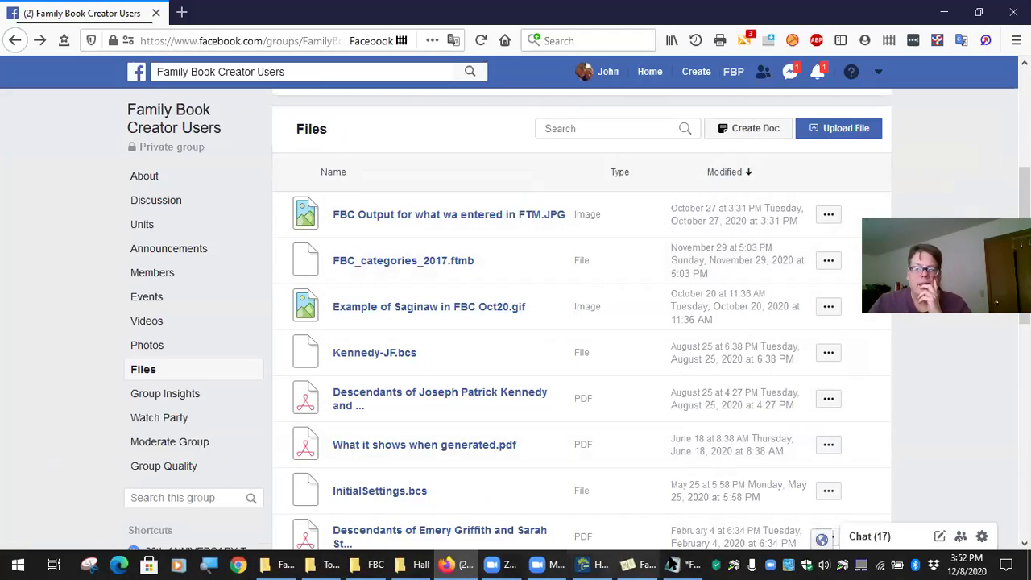
{"action": "left_click", "coordinate": [597, 564]}
{"action": "left_click", "coordinate": [644, 564]}
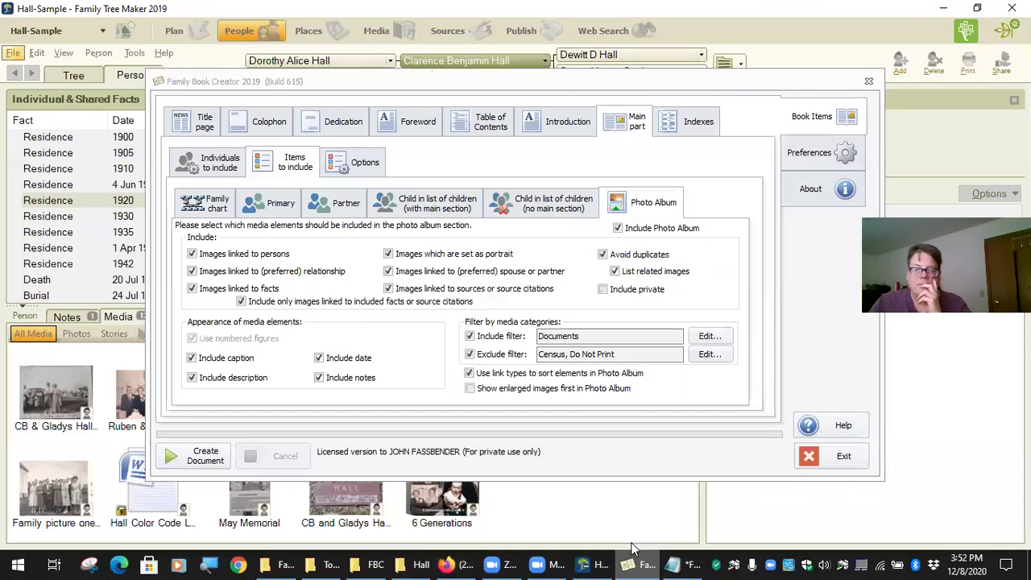
{"action": "left_click", "coordinate": [833, 457]}
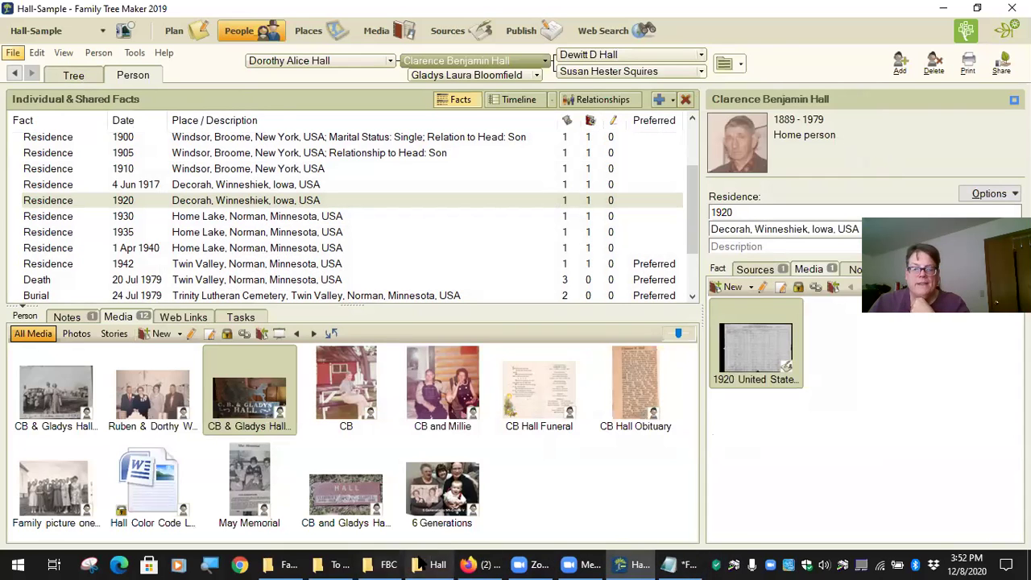
Add Facebook pages - Hall Line.pdf from the Hall folder to the home person's media in Family Tree Maker.
{"action": "left_click", "coordinate": [439, 564]}
{"action": "left_click", "coordinate": [250, 214]}
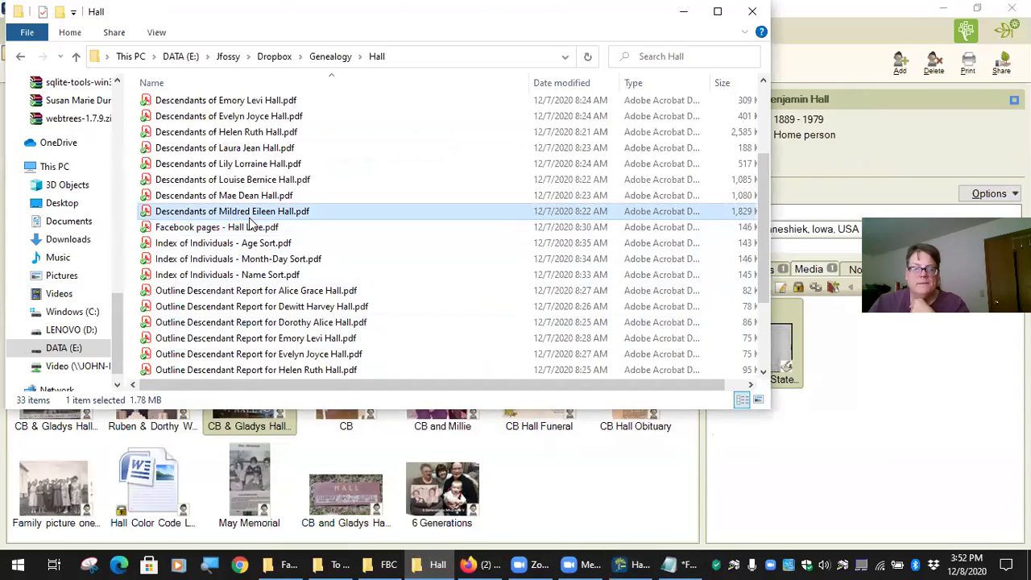
{"action": "left_click_drag", "start_coordinate": [250, 225], "coordinate": [590, 483]}
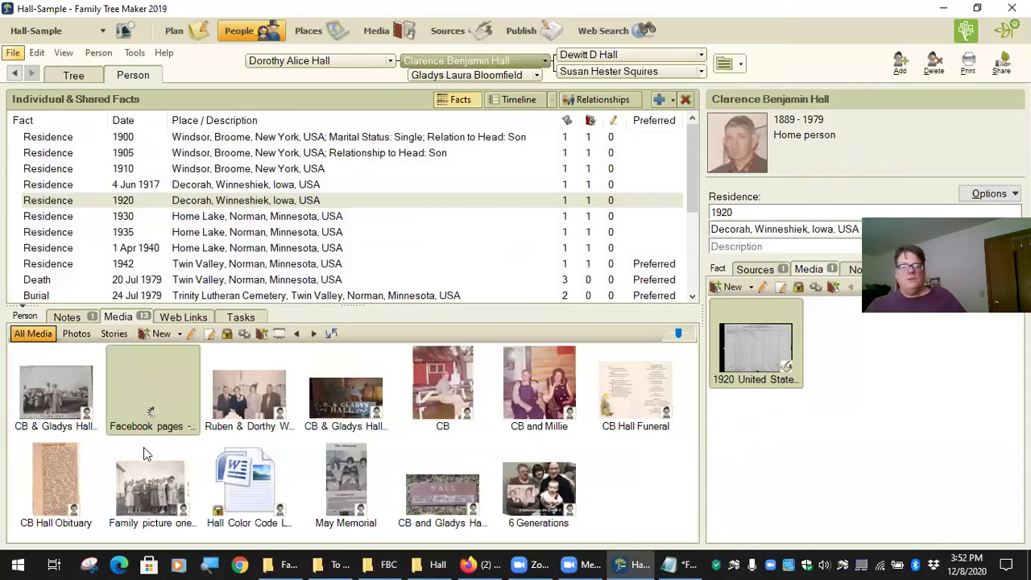
{"action": "left_click", "coordinate": [159, 401]}
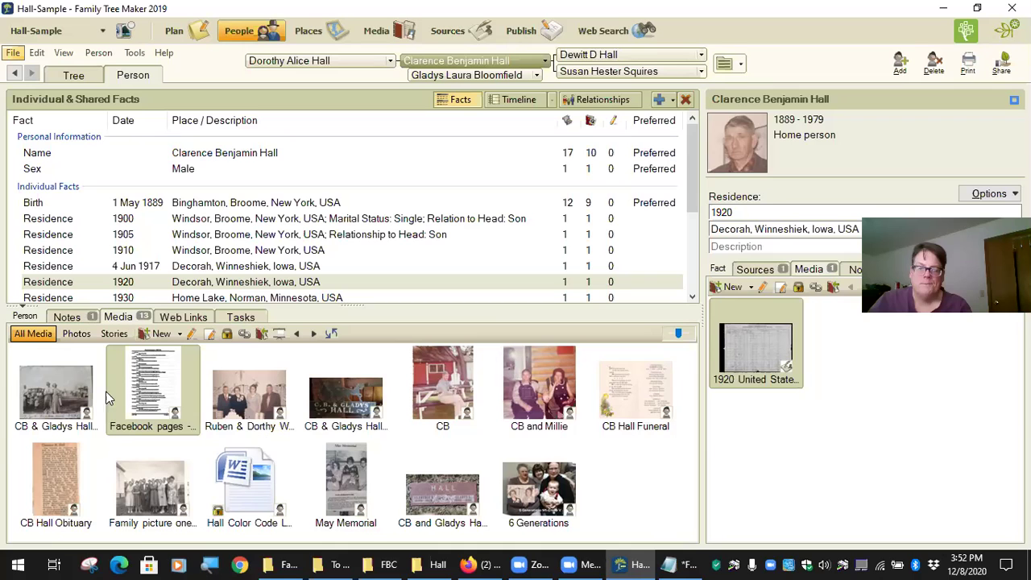
Open the Facebook pages PDF's media categories and try FBC_HandleStoryAsText and FBC_HandleStoryAsImage, leaving only FBC_HandleStoryAsImage ticked.
{"action": "double_click", "coordinate": [156, 386]}
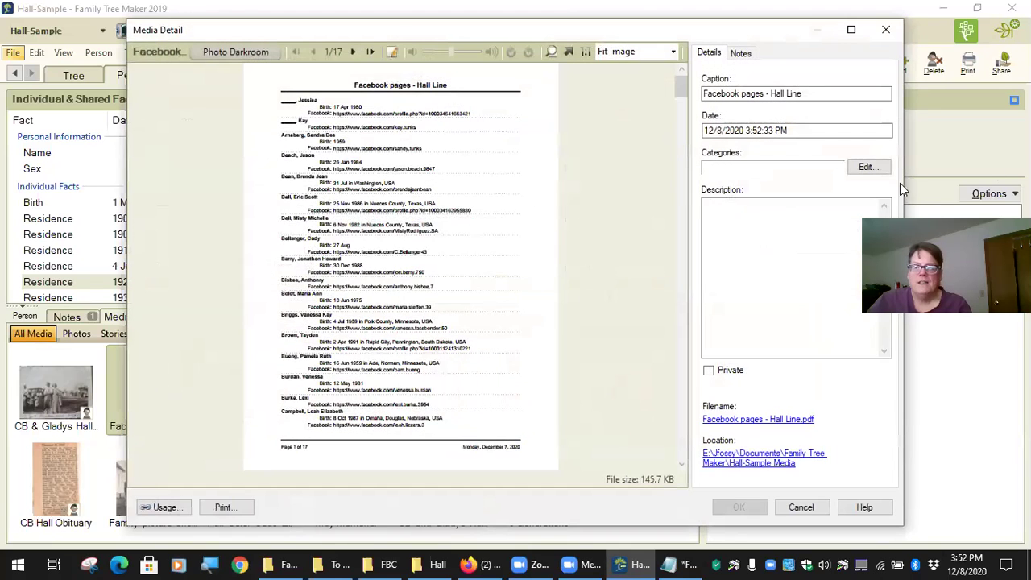
{"action": "left_click", "coordinate": [866, 167]}
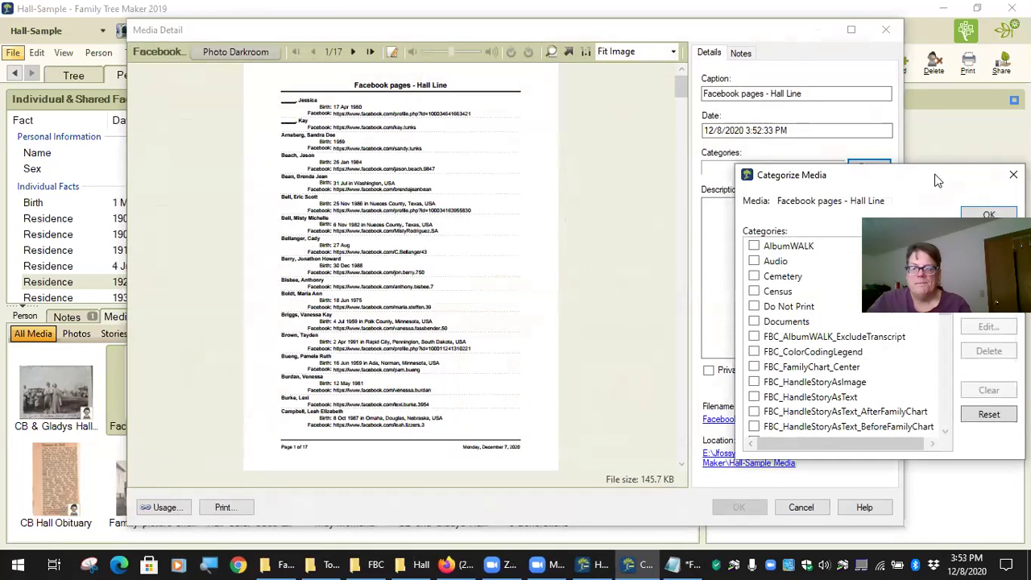
{"action": "left_click_drag", "start_coordinate": [937, 179], "coordinate": [677, 146]}
{"action": "left_click", "coordinate": [525, 352]}
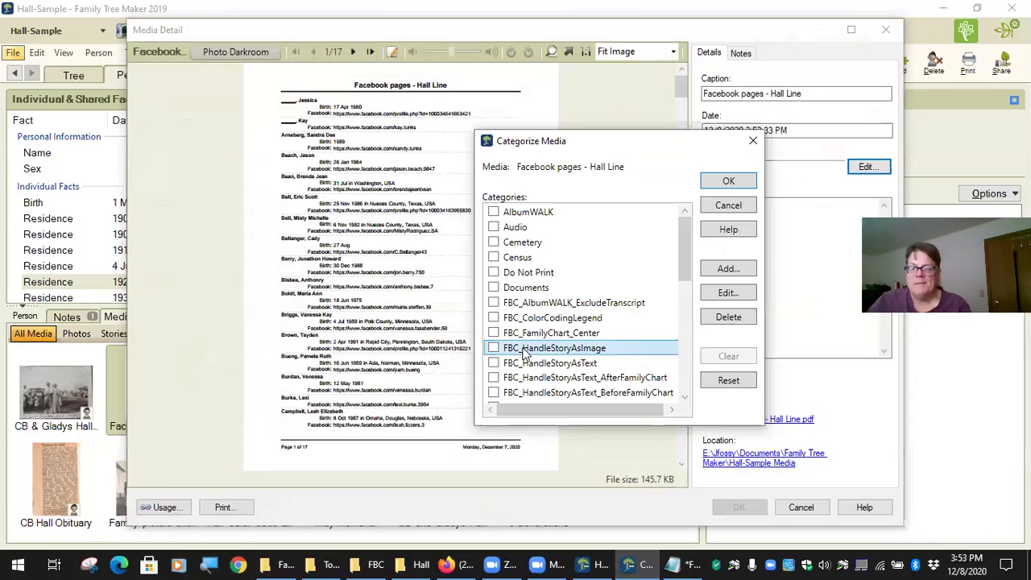
{"action": "left_click", "coordinate": [493, 363]}
{"action": "left_click", "coordinate": [493, 348]}
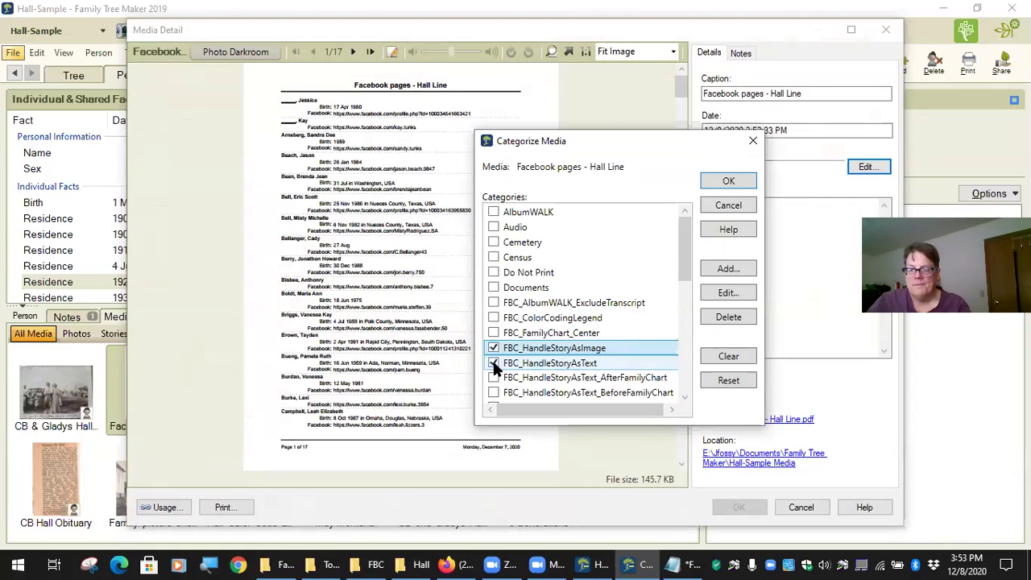
{"action": "left_click", "coordinate": [493, 364]}
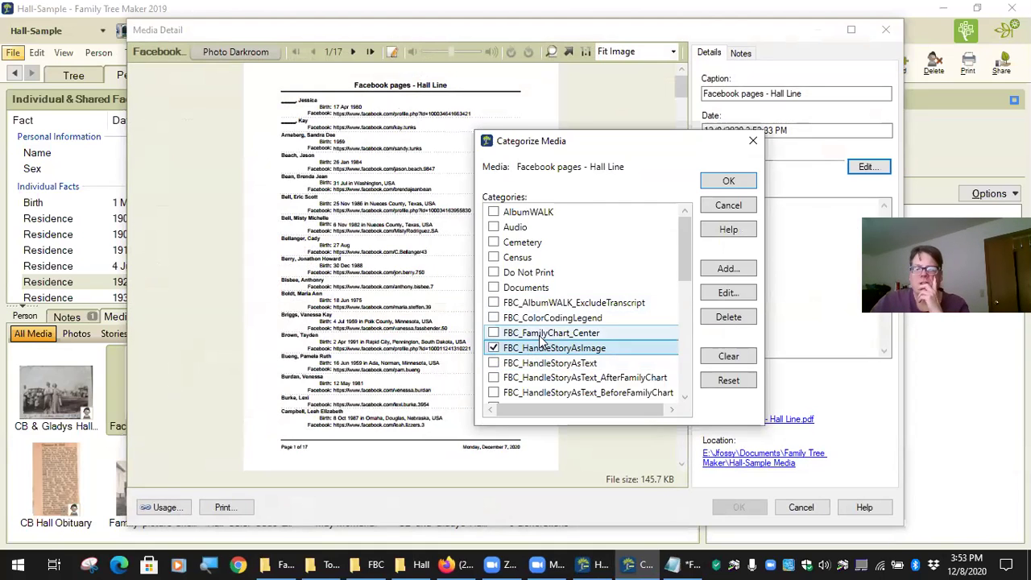
Try FBC_HandleStoryAsText as the PDF's category instead of FBC_HandleStoryAsImage, then clear it and cancel both media dialogs.
{"action": "left_click", "coordinate": [493, 363]}
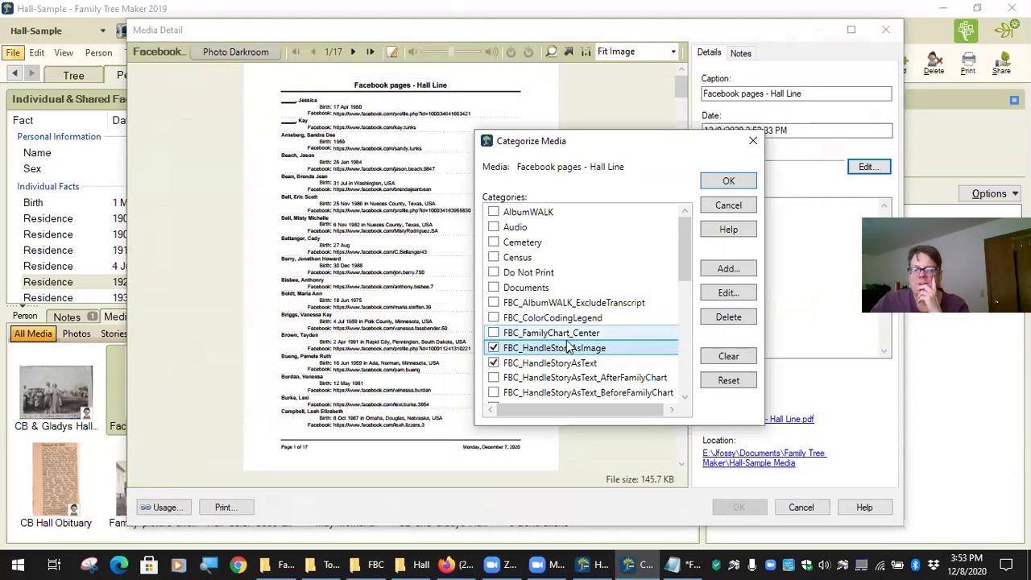
{"action": "left_click", "coordinate": [493, 348]}
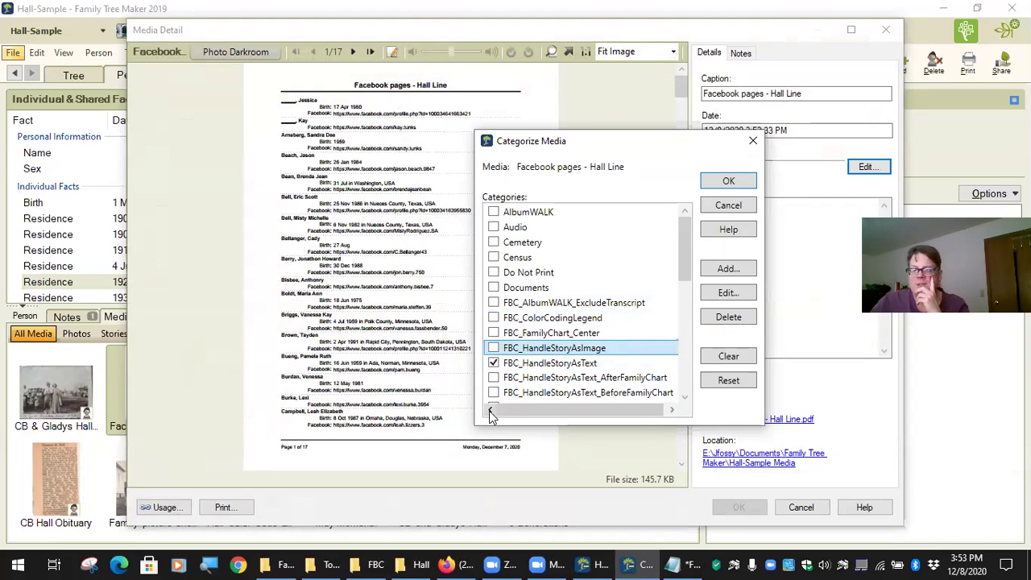
{"action": "left_click", "coordinate": [493, 363]}
{"action": "left_click", "coordinate": [494, 363]}
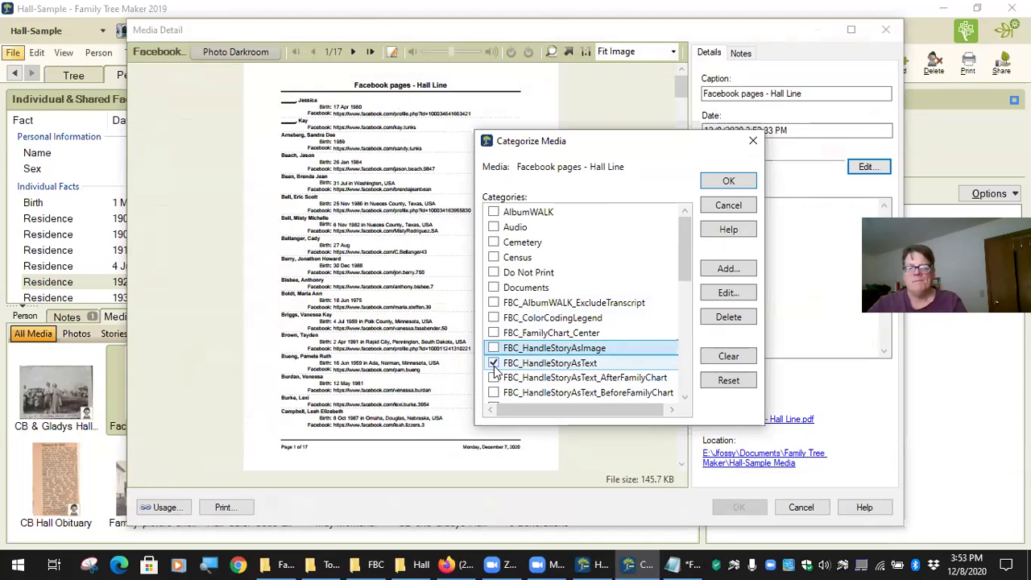
{"action": "left_click", "coordinate": [493, 361]}
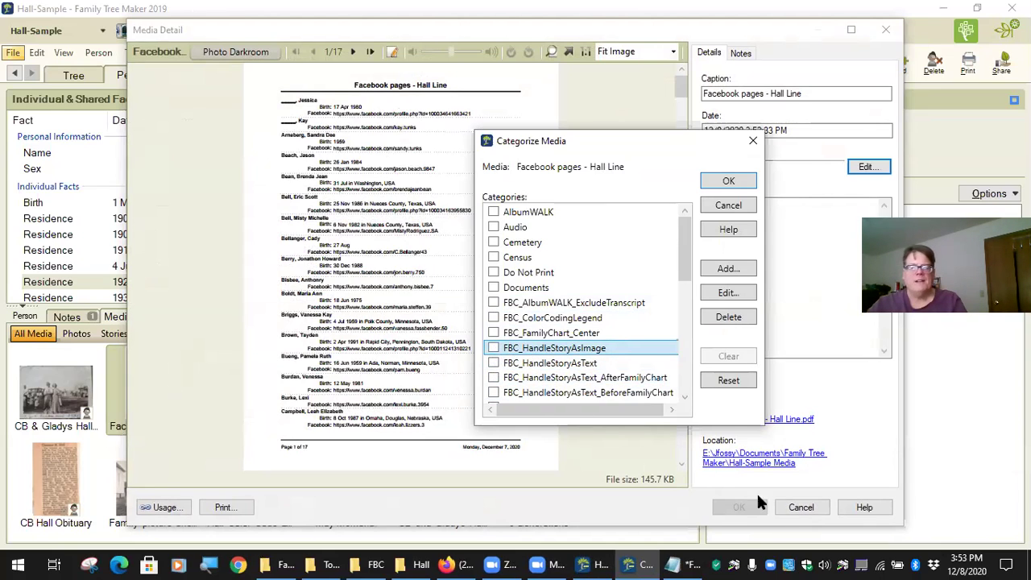
{"action": "left_click", "coordinate": [728, 206]}
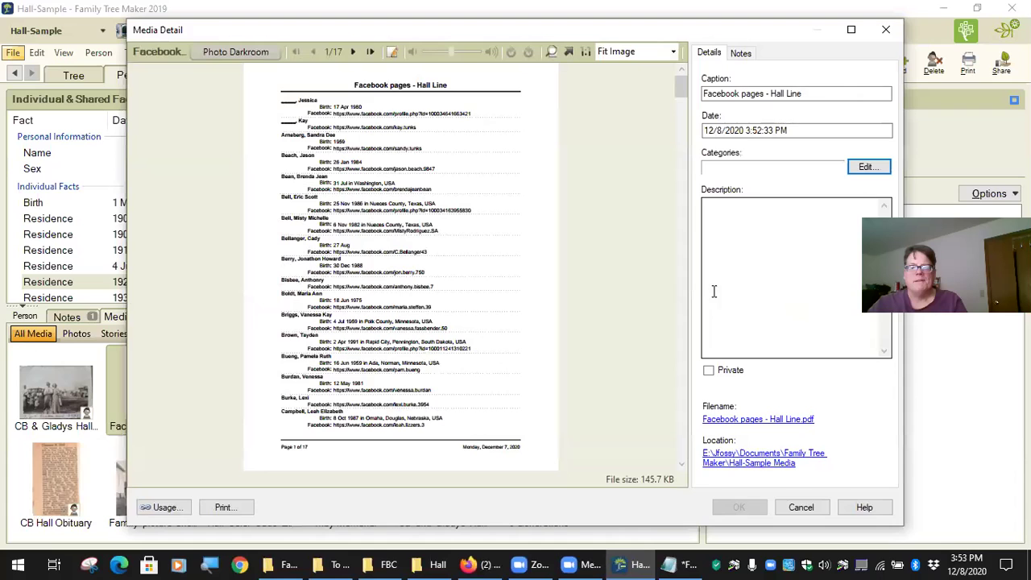
{"action": "left_click", "coordinate": [798, 507]}
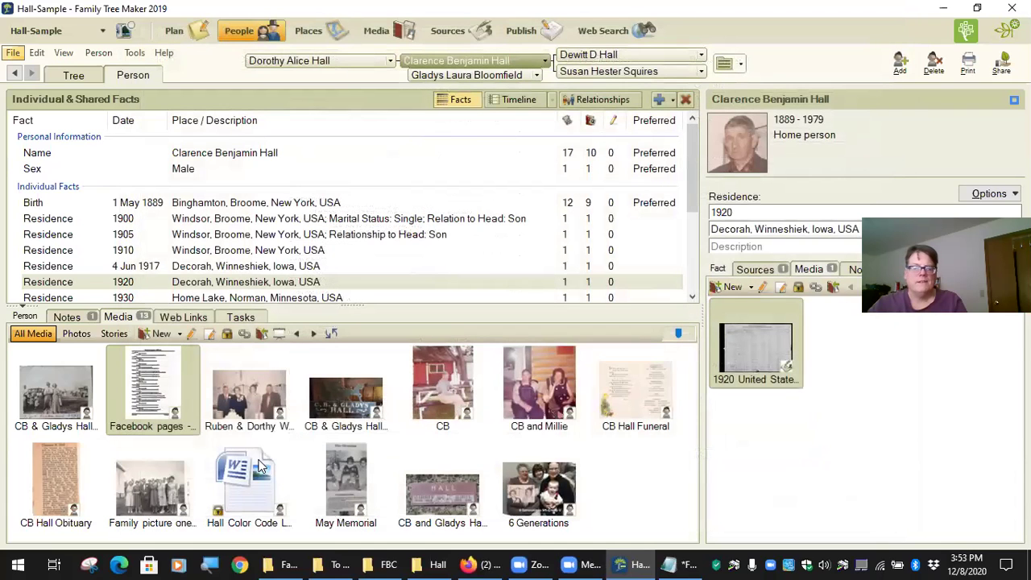
Unlink the Facebook pages PDF from the home person through its media usage and move the item to the recycle bin.
{"action": "right_click", "coordinate": [151, 407]}
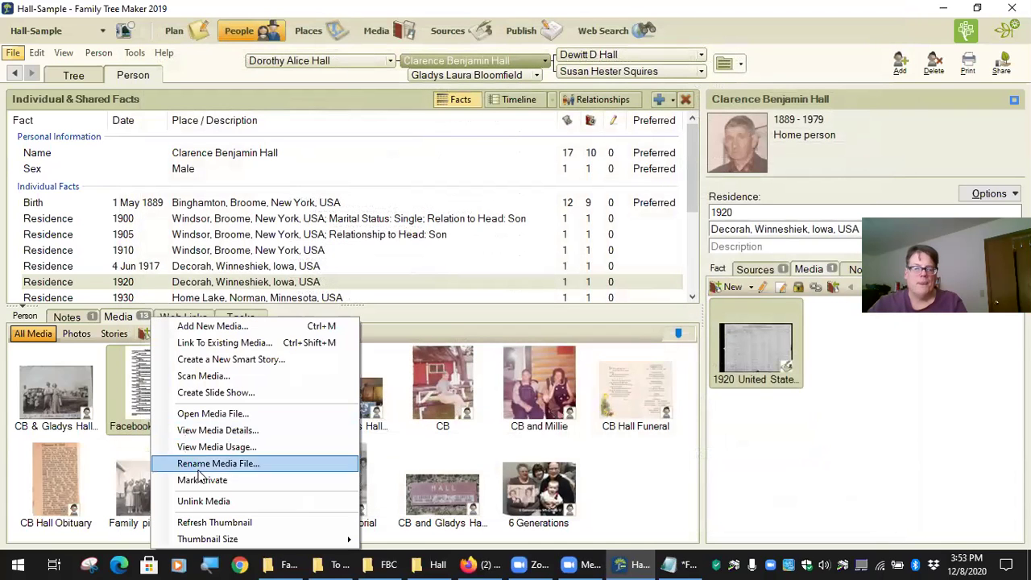
{"action": "key", "text": "Escape"}
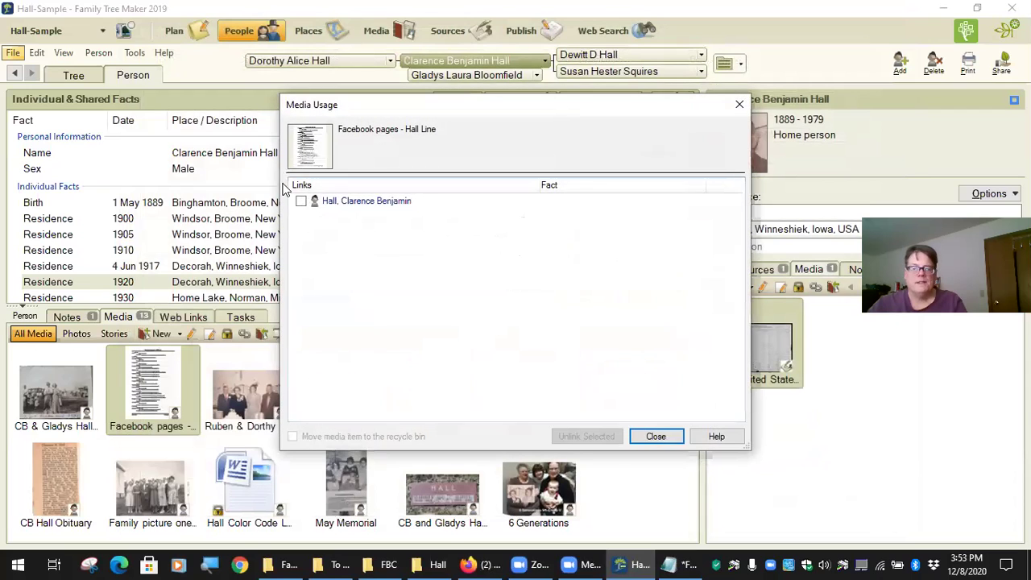
{"action": "left_click", "coordinate": [300, 201]}
{"action": "left_click", "coordinate": [330, 437]}
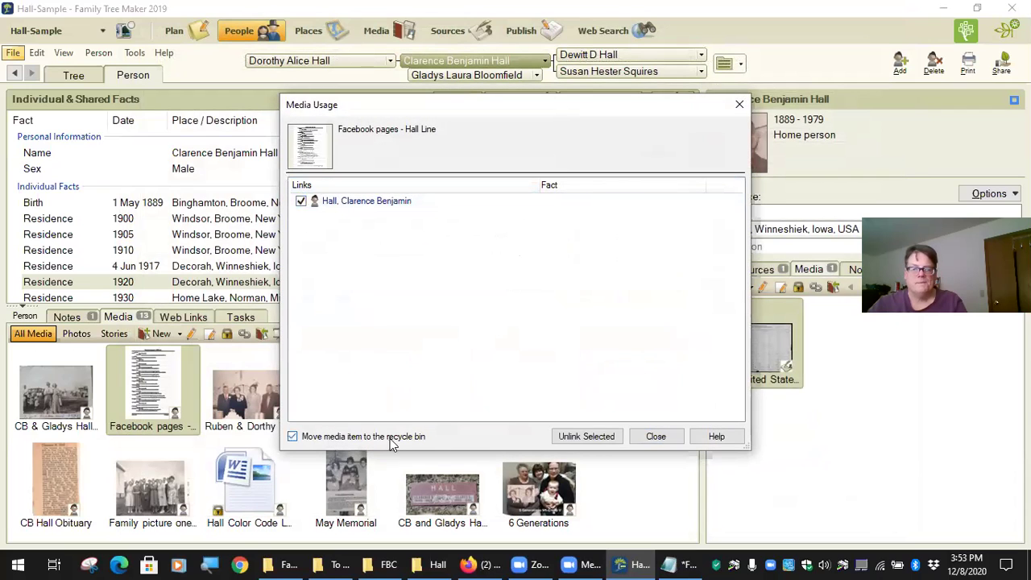
{"action": "left_click", "coordinate": [588, 438]}
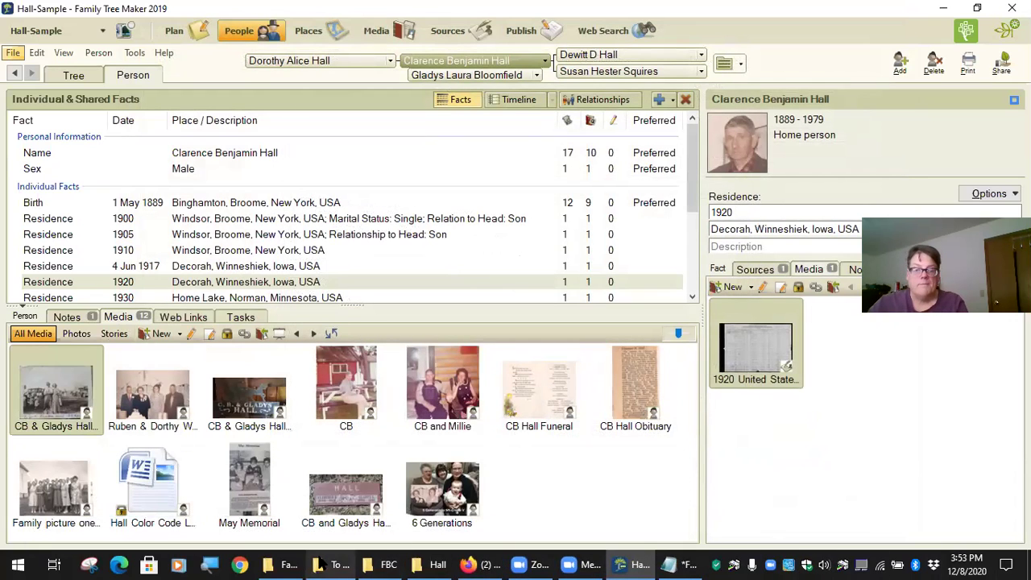
{"action": "right_click", "coordinate": [292, 564]}
{"action": "key", "text": "Escape"}
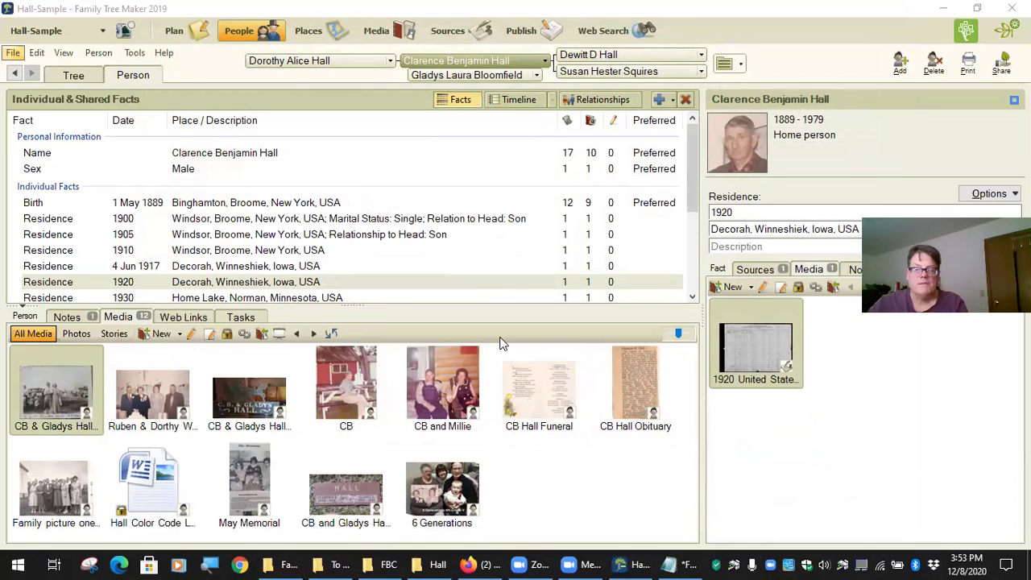
Switch to a new File Explorer window and open the FFWH+2020 Media folder in Documents > Family Tree Maker Beta.
{"action": "right_click", "coordinate": [290, 564]}
{"action": "left_click", "coordinate": [292, 401]}
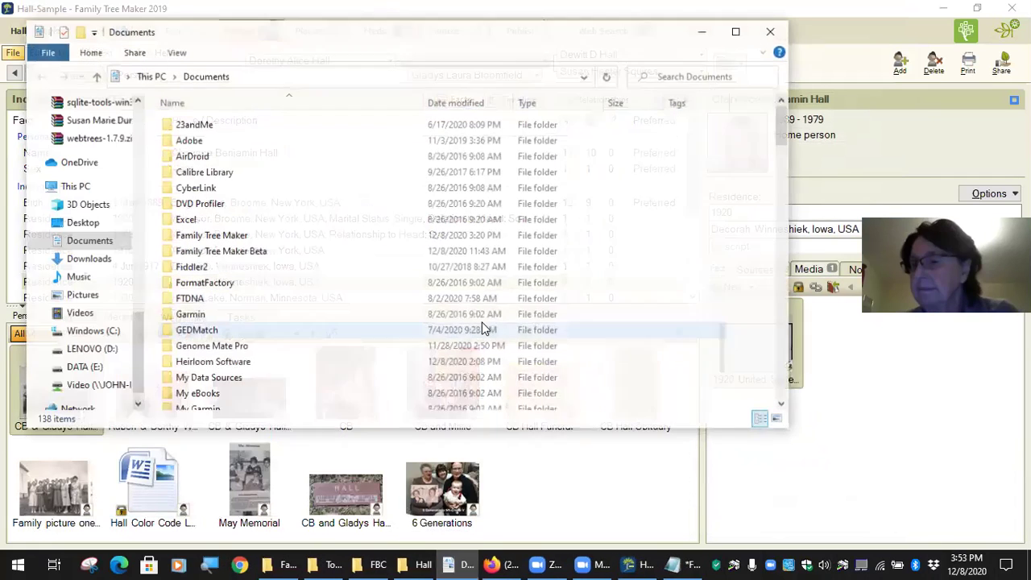
{"action": "double_click", "coordinate": [217, 251]}
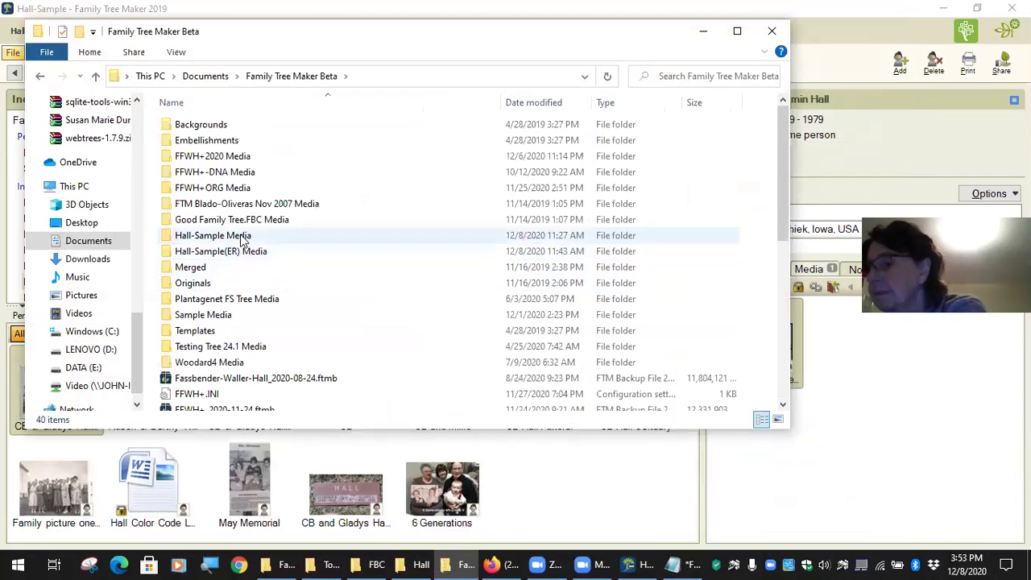
{"action": "double_click", "coordinate": [214, 156]}
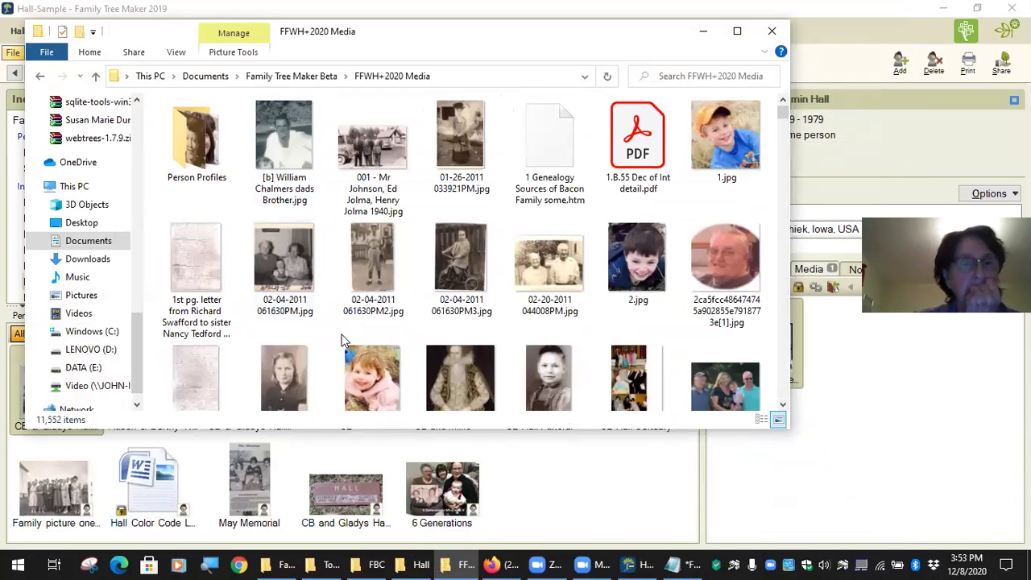
Look through the FFWH+2020 Media folder, going to the files beginning with H, for a PDF obituary.
{"action": "scroll", "coordinate": [420, 327], "scroll_direction": "down", "scroll_amount": 5}
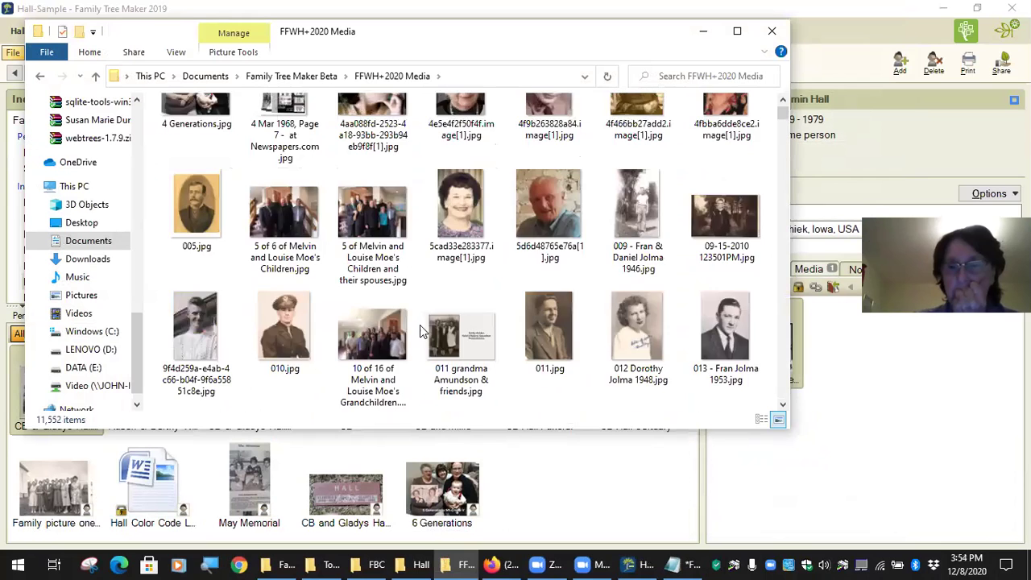
{"action": "scroll", "coordinate": [420, 330], "scroll_direction": "down", "scroll_amount": 3}
{"action": "scroll", "coordinate": [533, 325], "scroll_direction": "down", "scroll_amount": 5}
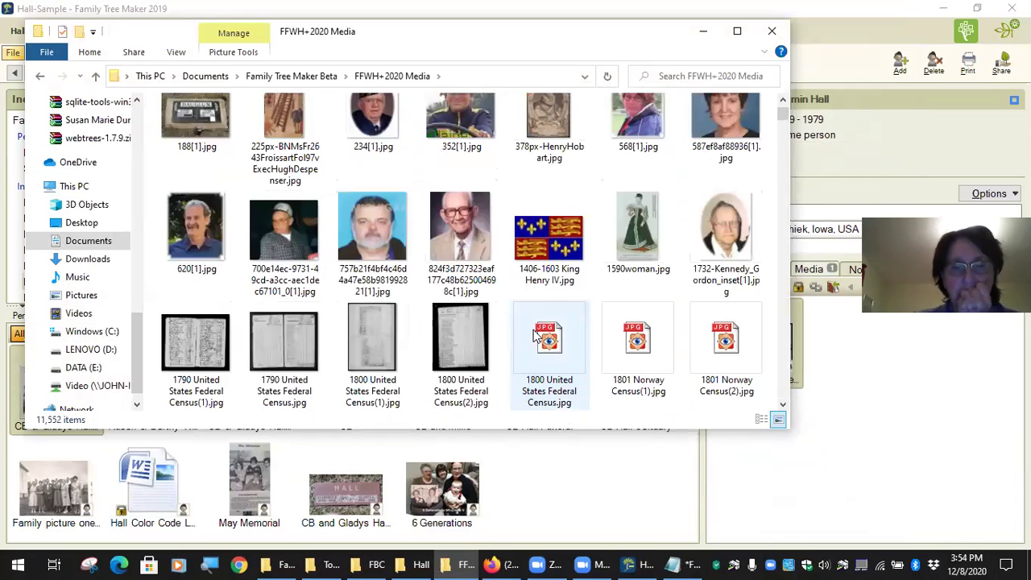
{"action": "scroll", "coordinate": [536, 335], "scroll_direction": "down", "scroll_amount": 5}
{"action": "scroll", "coordinate": [533, 336], "scroll_direction": "down", "scroll_amount": 5}
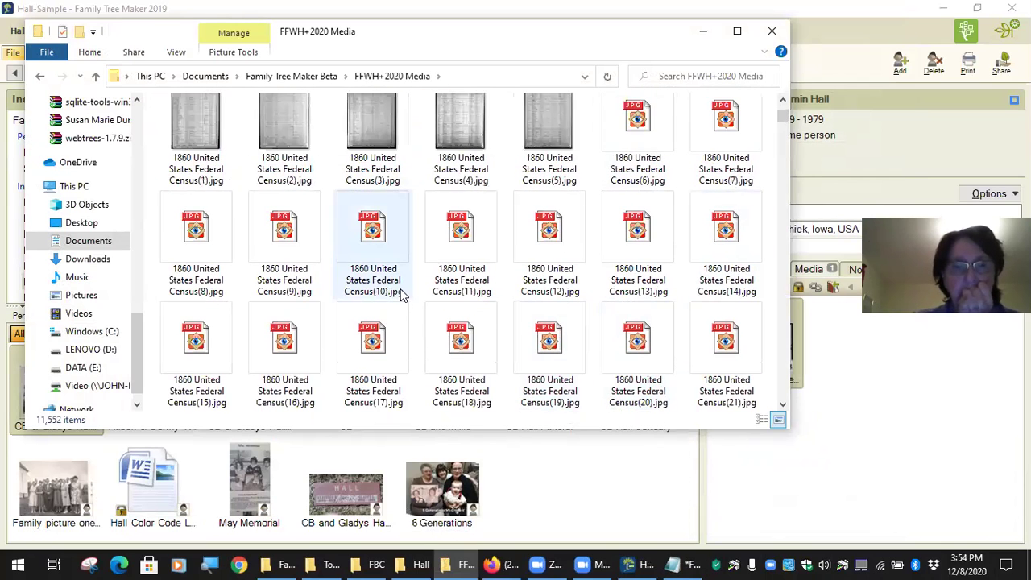
{"action": "left_click", "coordinate": [565, 236]}
{"action": "key", "text": "h"}
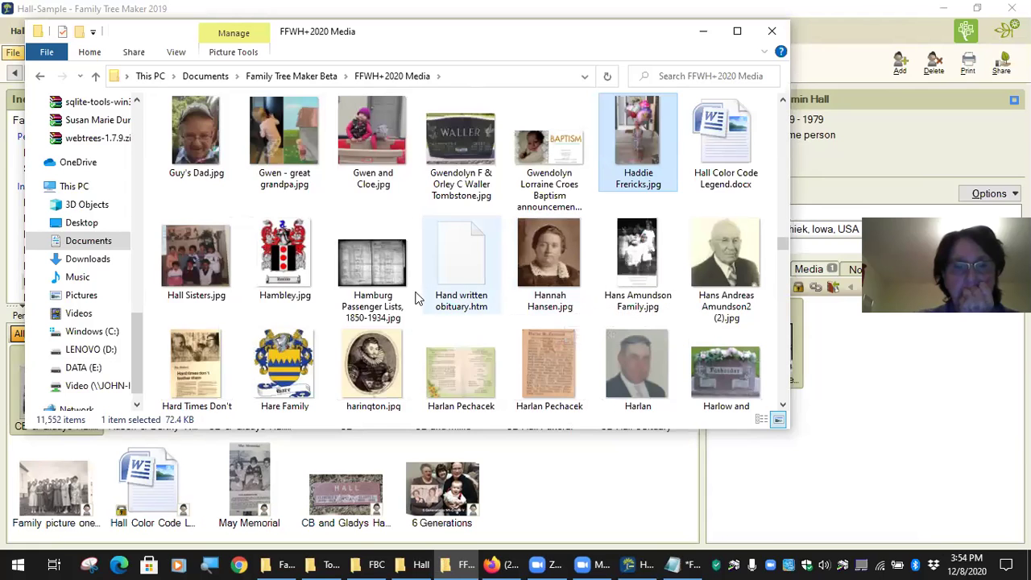
{"action": "scroll", "coordinate": [723, 282], "scroll_direction": "down", "scroll_amount": 1}
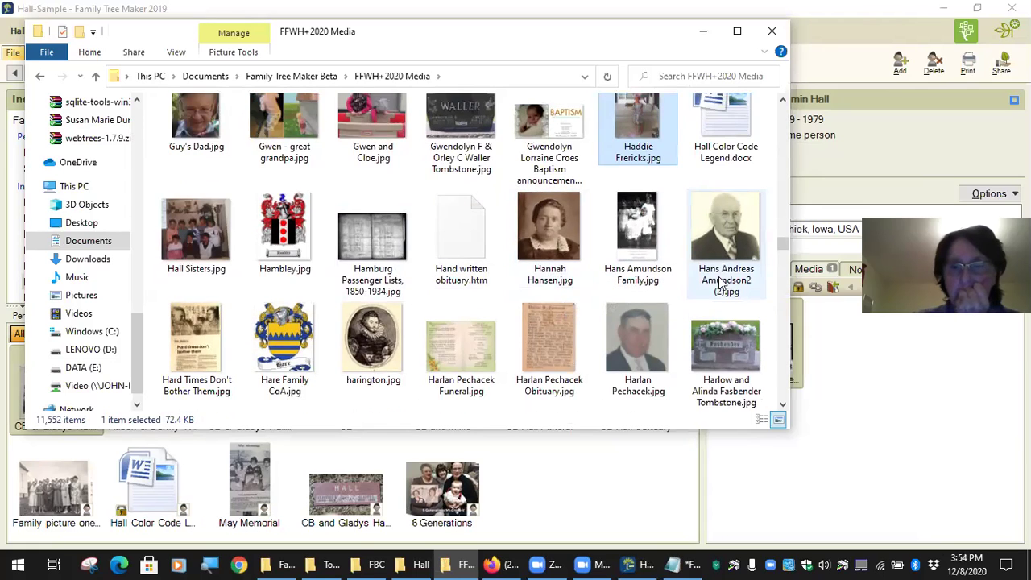
{"action": "scroll", "coordinate": [719, 286], "scroll_direction": "down", "scroll_amount": 2}
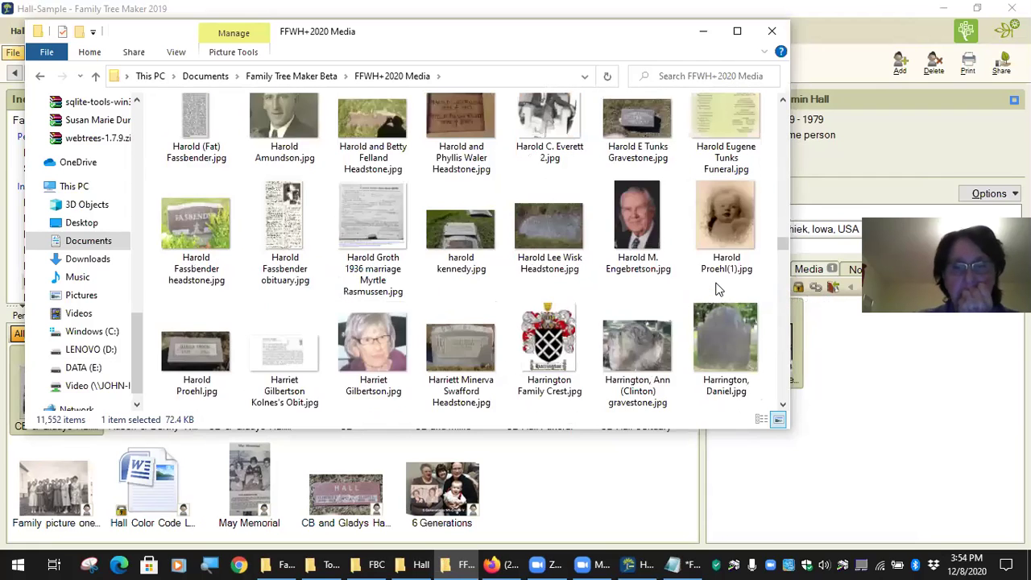
{"action": "scroll", "coordinate": [720, 287], "scroll_direction": "down", "scroll_amount": 1}
{"action": "scroll", "coordinate": [720, 288], "scroll_direction": "down", "scroll_amount": 1}
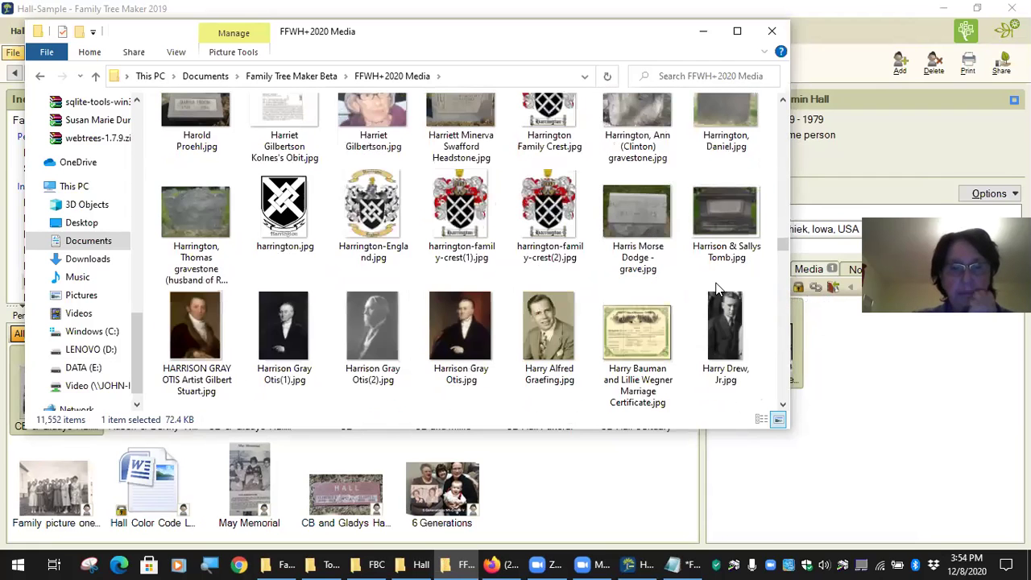
{"action": "scroll", "coordinate": [719, 288], "scroll_direction": "down", "scroll_amount": 1}
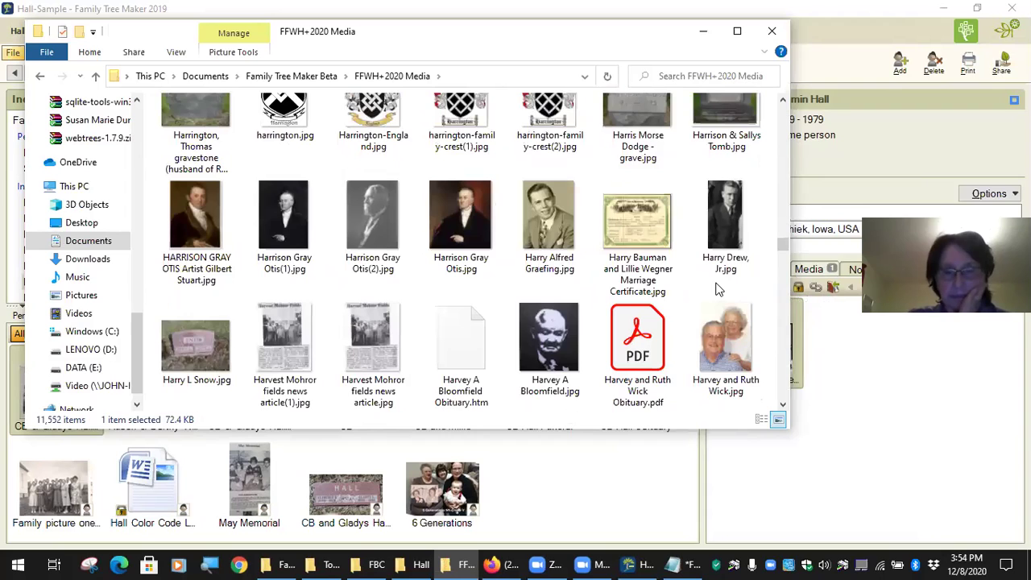
Open the couple's obituary PDF in Adobe Acrobat Reader, enlarge it to the page width, look it over and close it.
{"action": "left_click", "coordinate": [644, 365]}
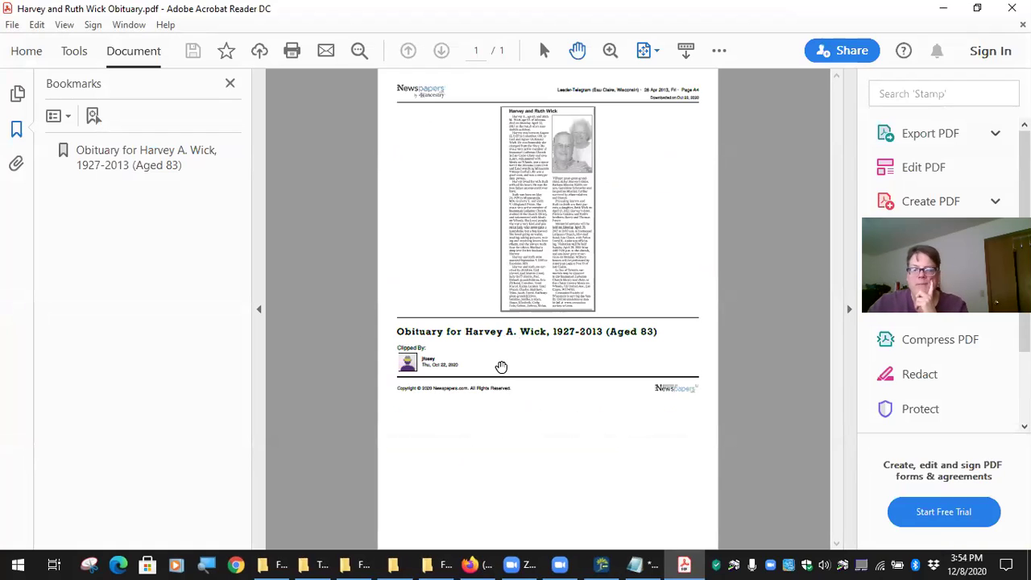
{"action": "left_click", "coordinate": [652, 53]}
{"action": "left_click", "coordinate": [681, 76]}
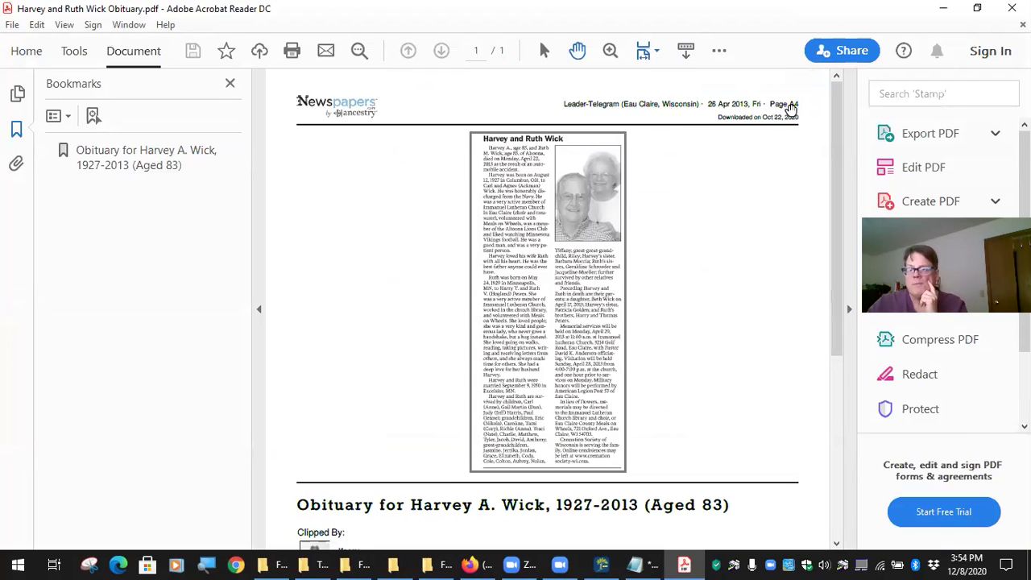
{"action": "scroll", "coordinate": [661, 271], "scroll_direction": "down", "scroll_amount": 3}
{"action": "scroll", "coordinate": [659, 276], "scroll_direction": "up", "scroll_amount": 3}
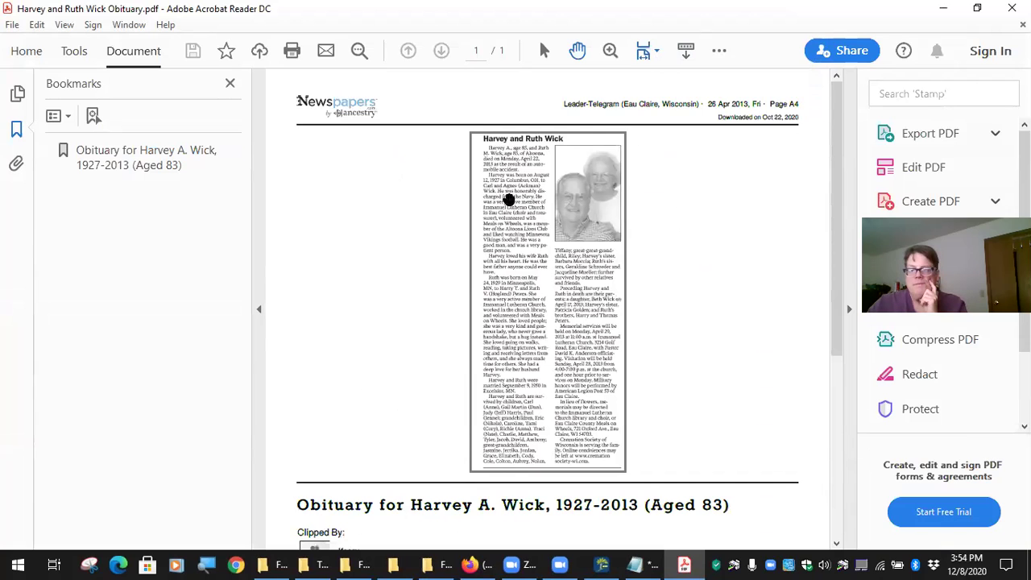
{"action": "left_click", "coordinate": [1013, 7]}
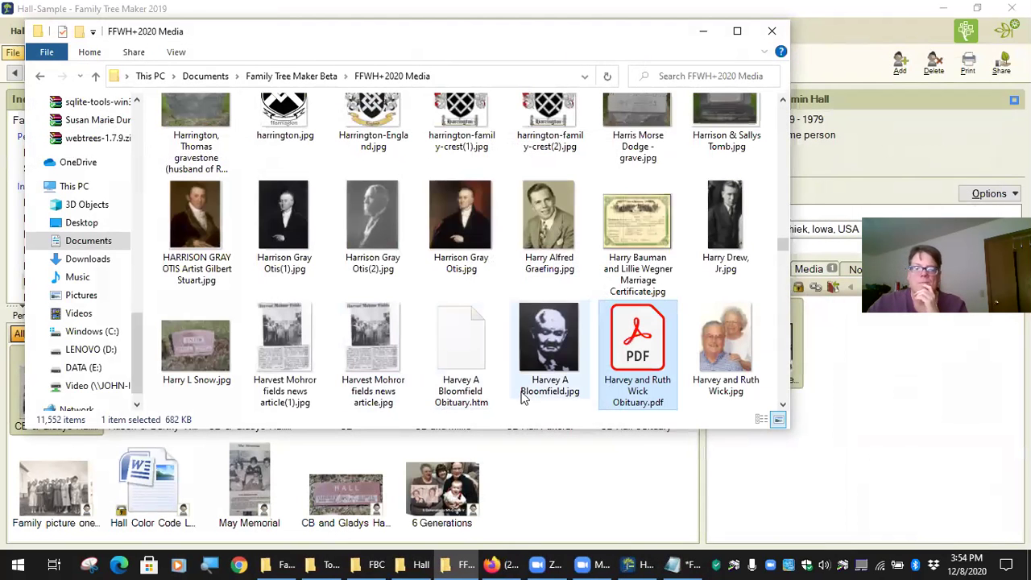
Add the couple's obituary PDF from the folder to the home person's media in Family Tree Maker and open its media details.
{"action": "left_click_drag", "start_coordinate": [641, 348], "coordinate": [594, 505]}
{"action": "left_click", "coordinate": [646, 473]}
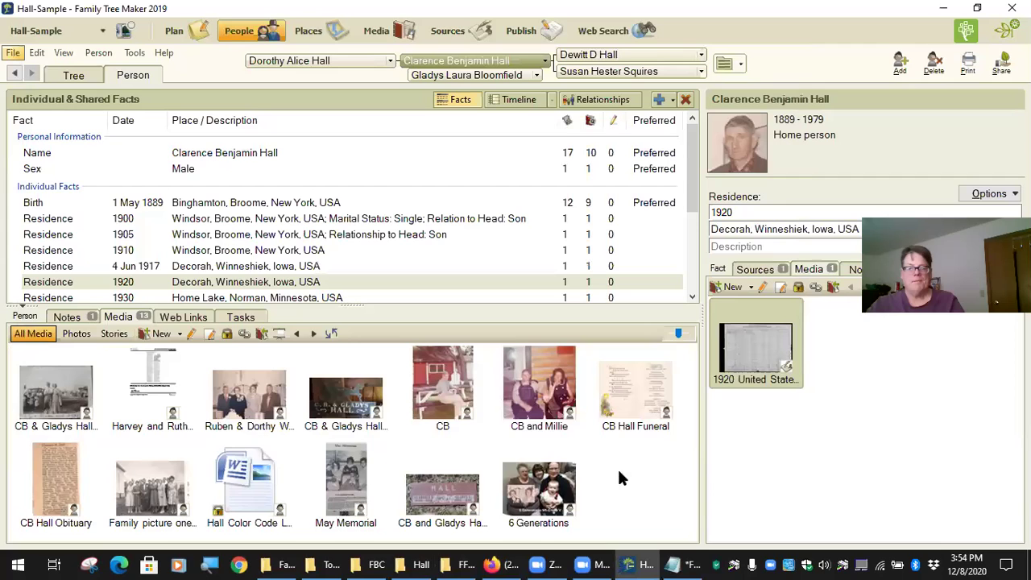
{"action": "left_click", "coordinate": [158, 384]}
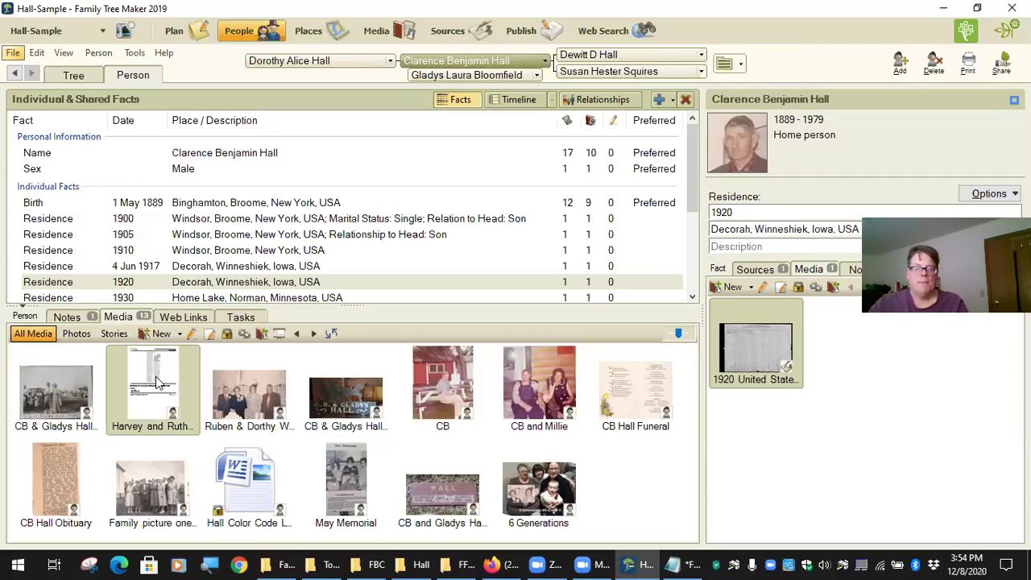
{"action": "double_click", "coordinate": [159, 384]}
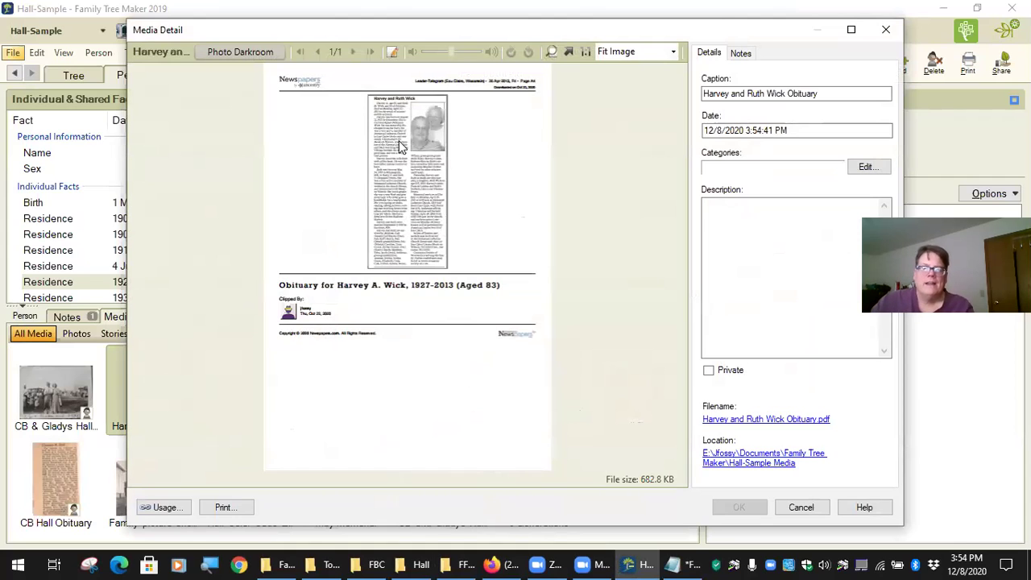
View the obituary PDF at 100% and examine the page from the newspaper clipping down to the copyright line.
{"action": "left_click", "coordinate": [586, 54]}
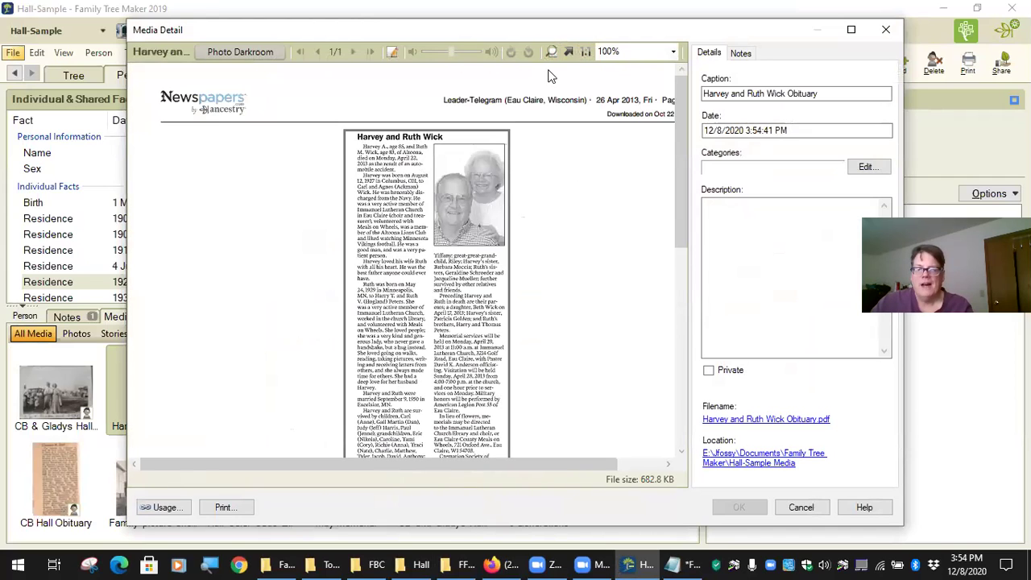
{"action": "left_click_drag", "start_coordinate": [684, 183], "coordinate": [677, 379]}
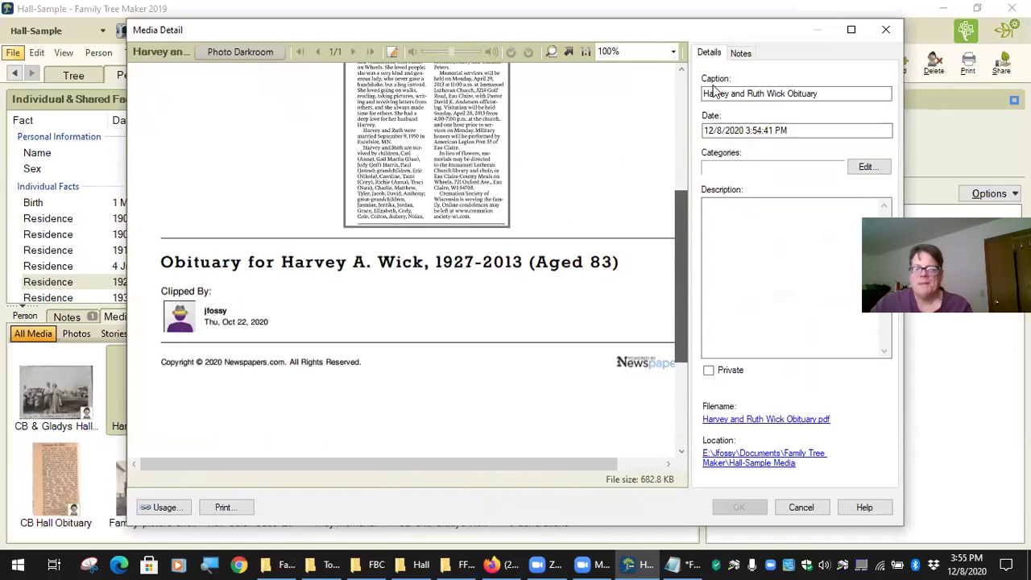
{"action": "left_click_drag", "start_coordinate": [675, 240], "coordinate": [675, 114]}
Assign the categories FBC_HandleStoryAsImage and FBC_UseOnlyLargestImage to the obituary PDF.
{"action": "left_click", "coordinate": [864, 167]}
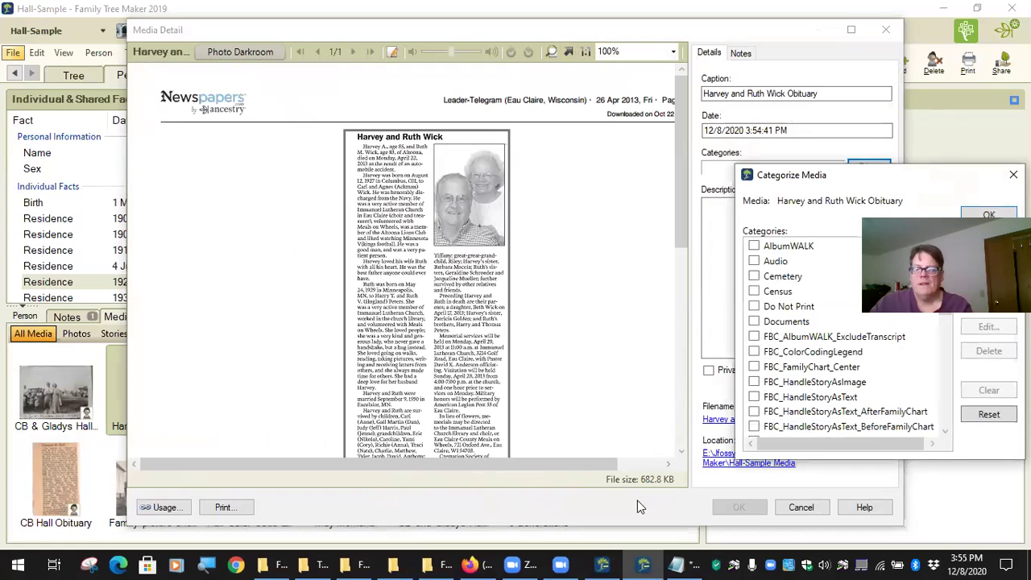
{"action": "left_click", "coordinate": [754, 384]}
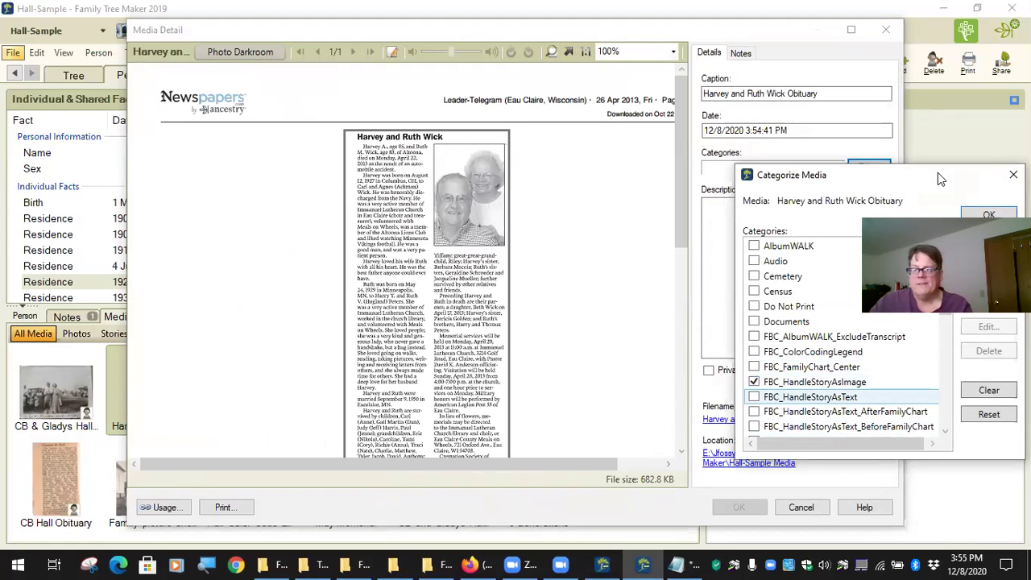
{"action": "left_click_drag", "start_coordinate": [938, 172], "coordinate": [703, 98]}
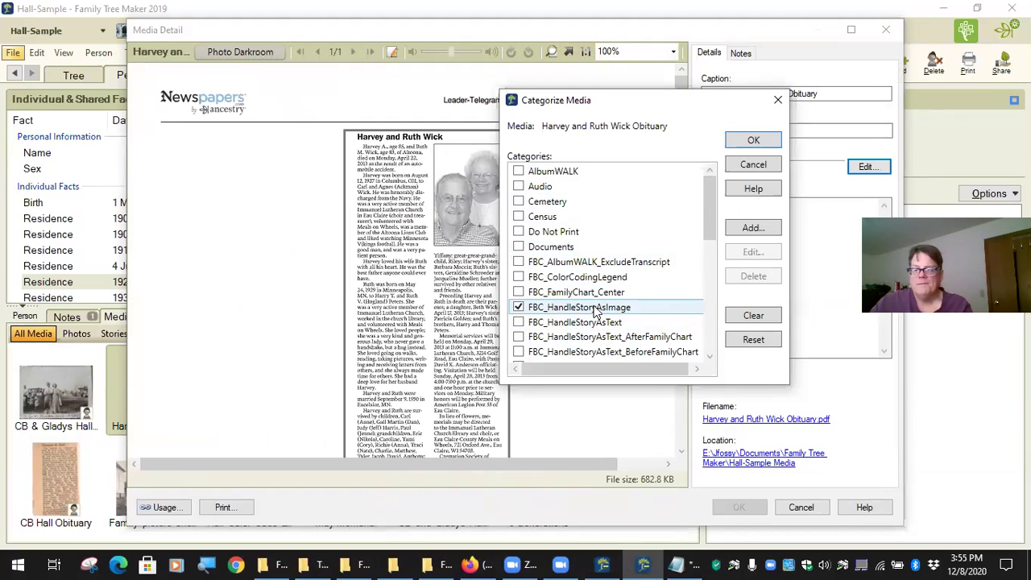
{"action": "scroll", "coordinate": [597, 311], "scroll_direction": "down", "scroll_amount": 2}
{"action": "scroll", "coordinate": [594, 312], "scroll_direction": "down", "scroll_amount": 1}
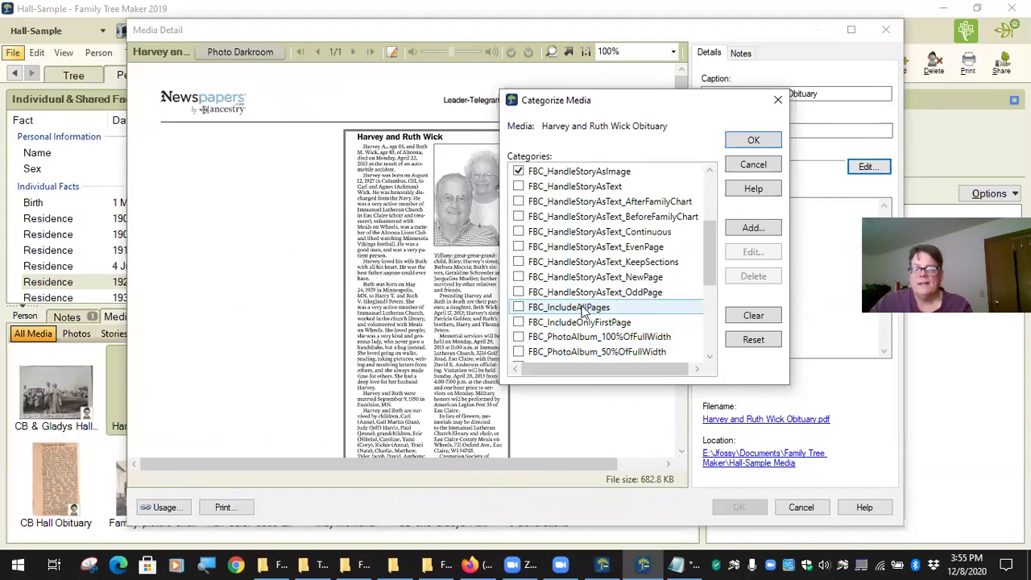
{"action": "scroll", "coordinate": [553, 335], "scroll_direction": "down", "scroll_amount": 1}
{"action": "scroll", "coordinate": [554, 335], "scroll_direction": "up", "scroll_amount": 1}
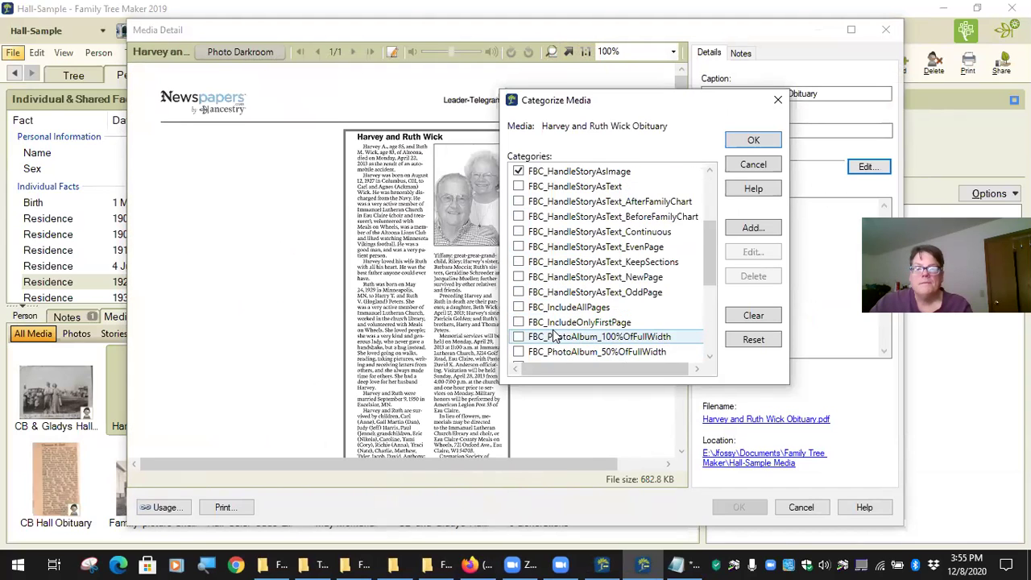
{"action": "scroll", "coordinate": [556, 335], "scroll_direction": "down", "scroll_amount": 2}
{"action": "scroll", "coordinate": [559, 336], "scroll_direction": "down", "scroll_amount": 2}
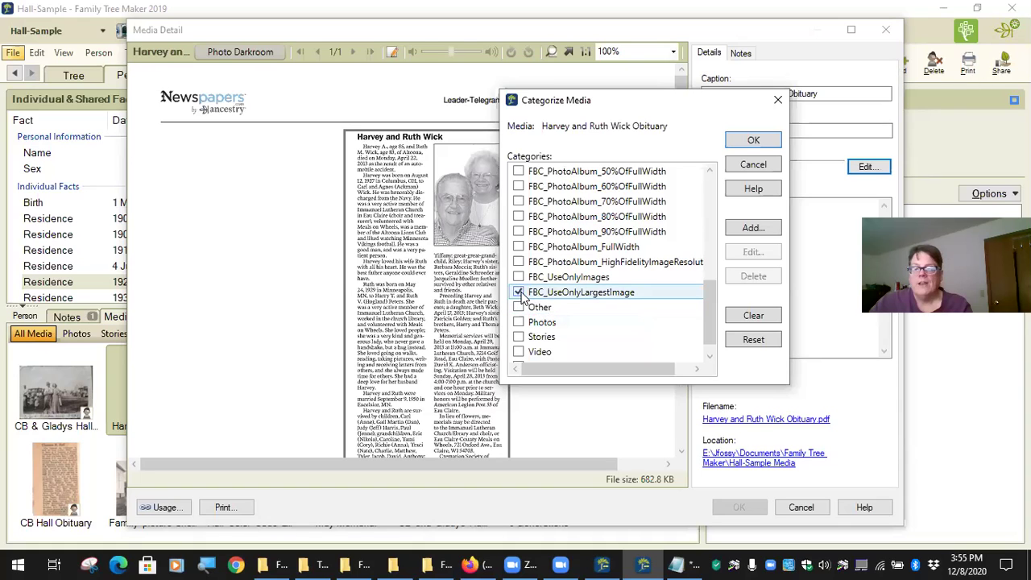
{"action": "left_click_drag", "start_coordinate": [707, 99], "coordinate": [857, 79]}
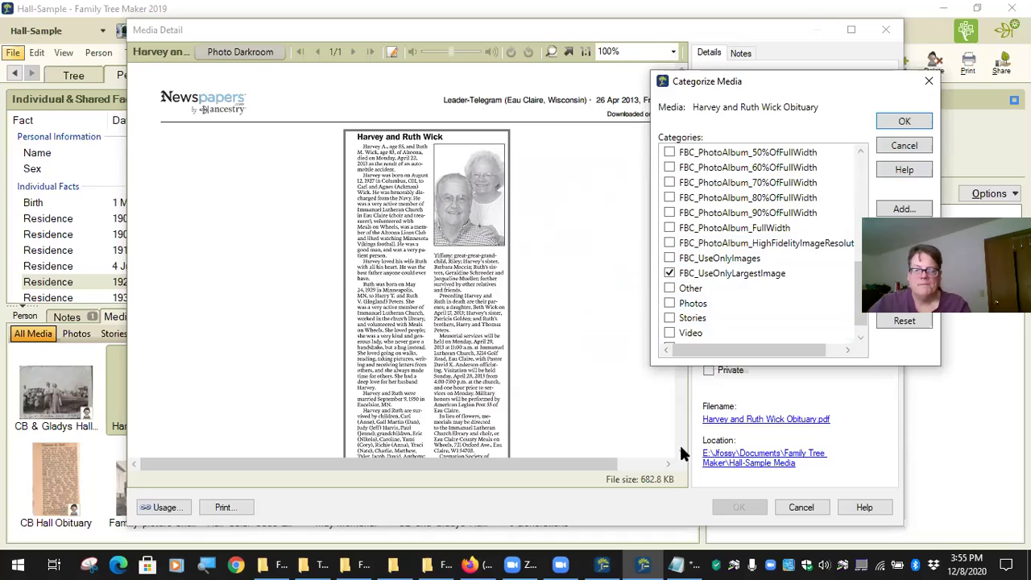
{"action": "left_click", "coordinate": [905, 121]}
Add the FBC_PhotoAlbum_FullWidth category to the obituary PDF's media categories.
{"action": "left_click_drag", "start_coordinate": [683, 187], "coordinate": [684, 212]}
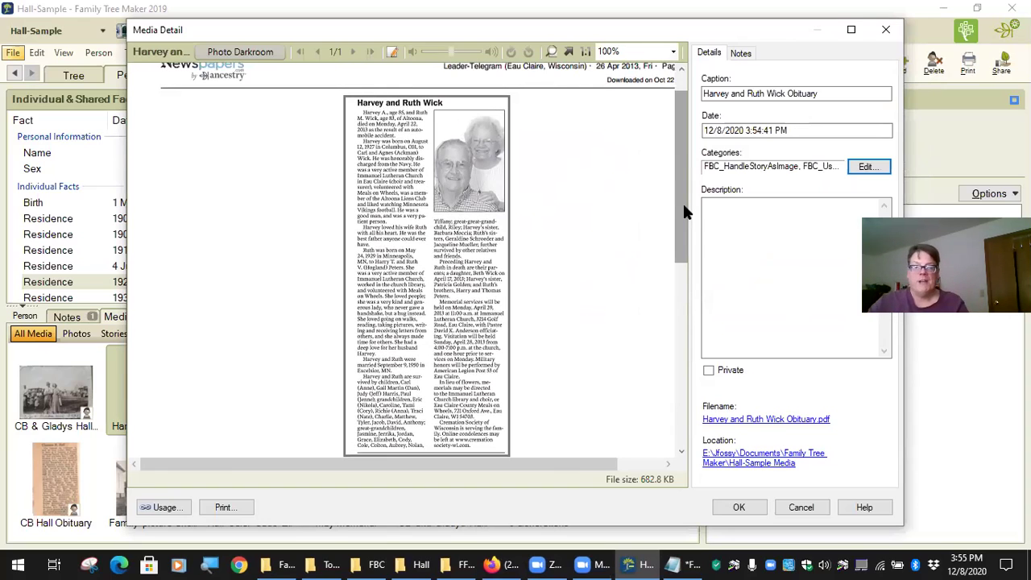
{"action": "left_click", "coordinate": [867, 167]}
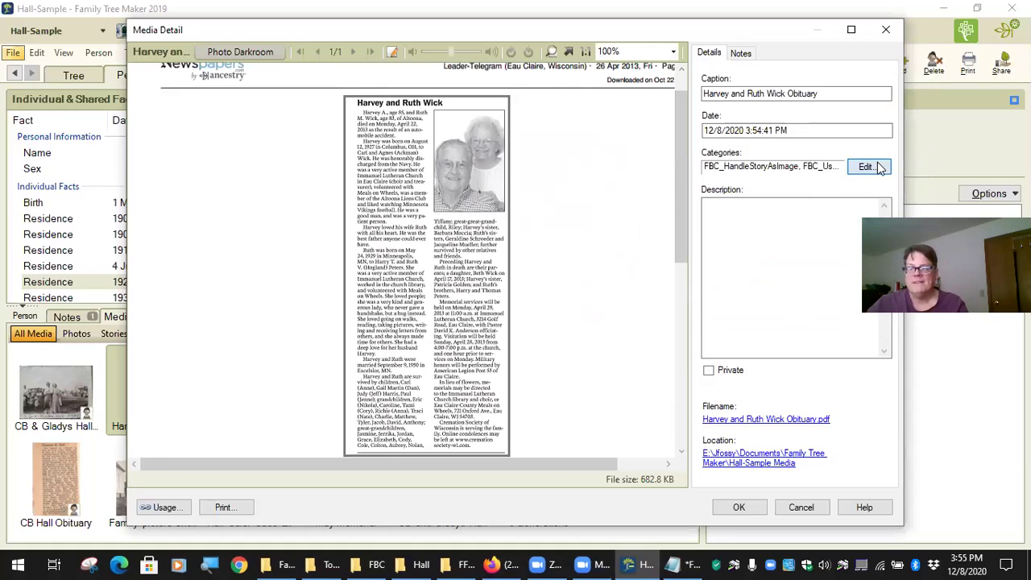
{"action": "scroll", "coordinate": [750, 398], "scroll_direction": "down", "scroll_amount": 2}
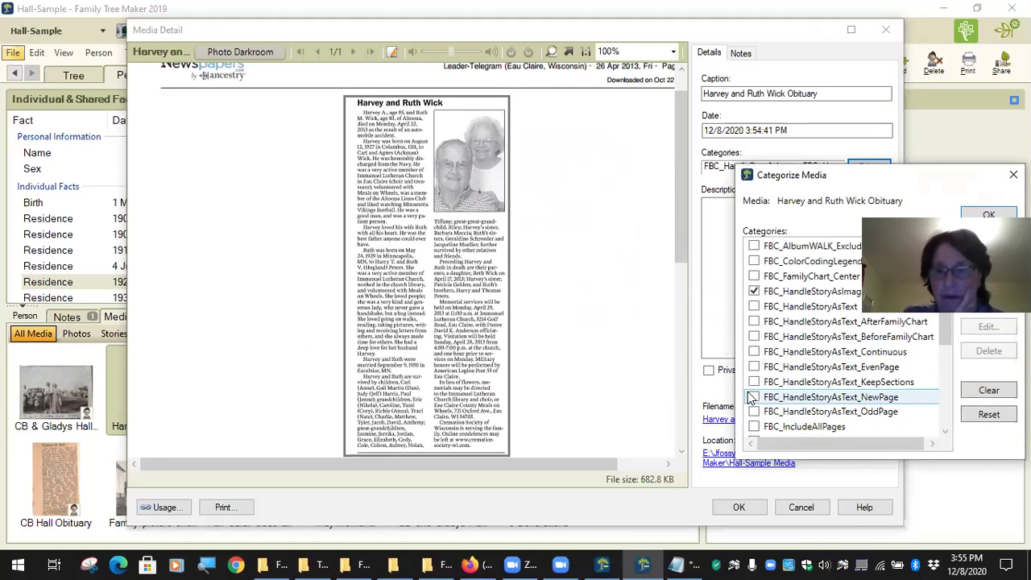
{"action": "scroll", "coordinate": [750, 398], "scroll_direction": "down", "scroll_amount": 4}
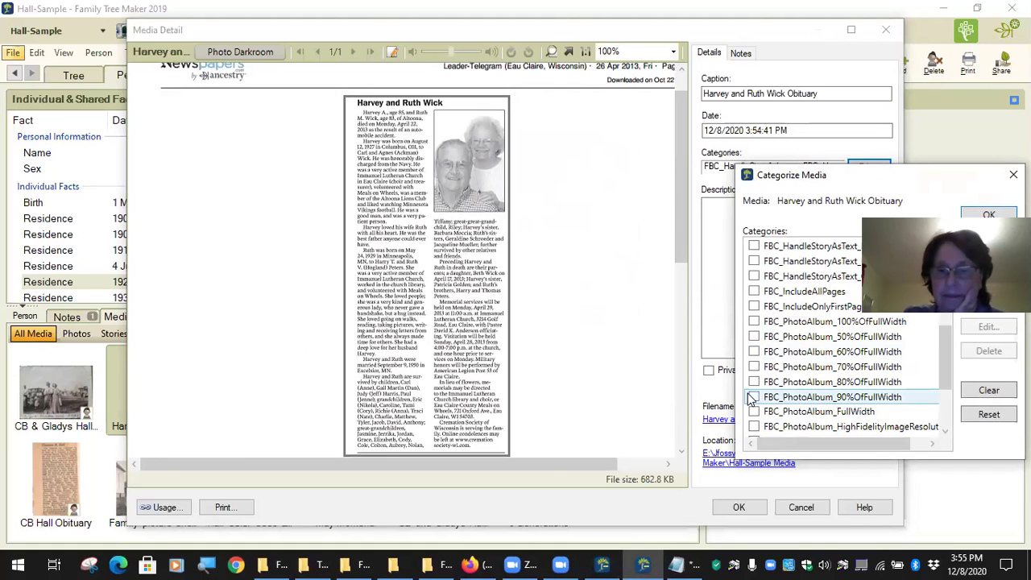
{"action": "left_click", "coordinate": [753, 412]}
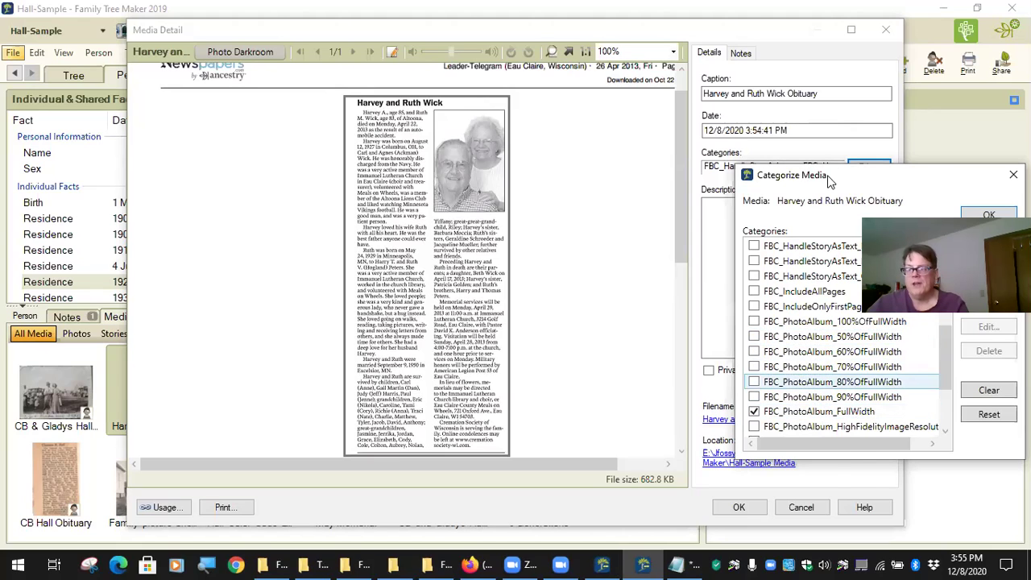
{"action": "left_click_drag", "start_coordinate": [830, 179], "coordinate": [714, 182]}
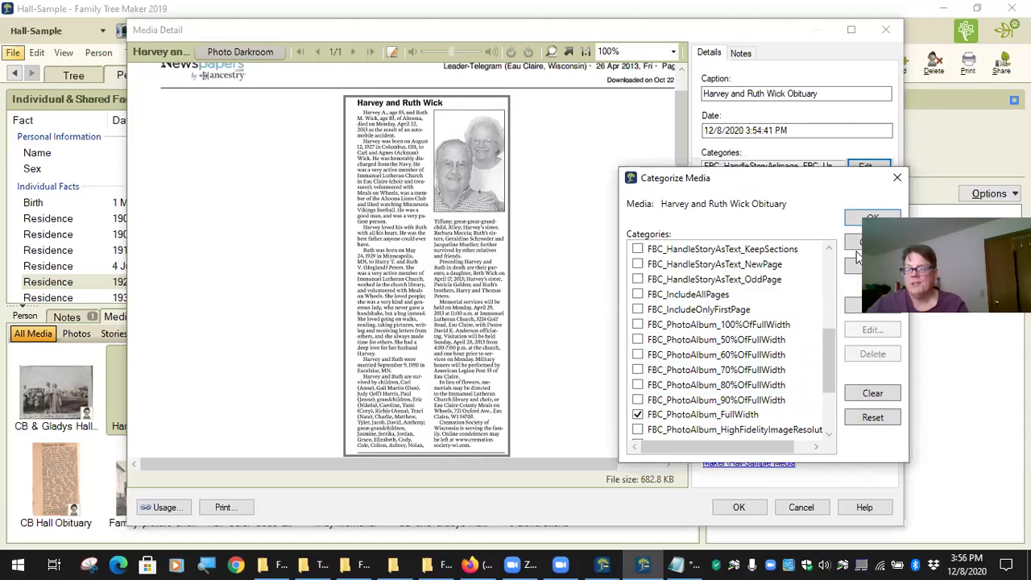
{"action": "scroll", "coordinate": [703, 383], "scroll_direction": "up", "scroll_amount": 2}
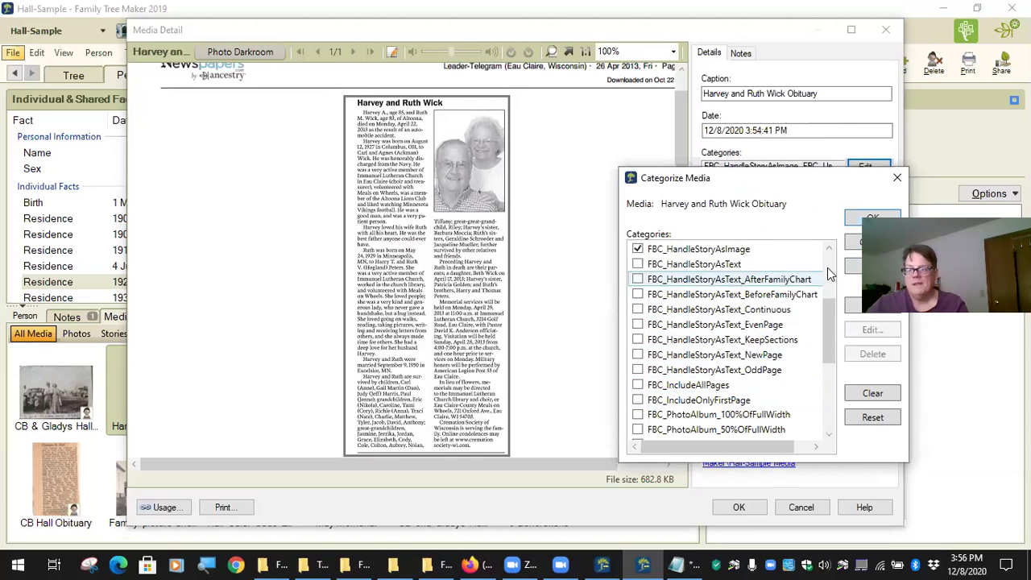
{"action": "left_click", "coordinate": [856, 219]}
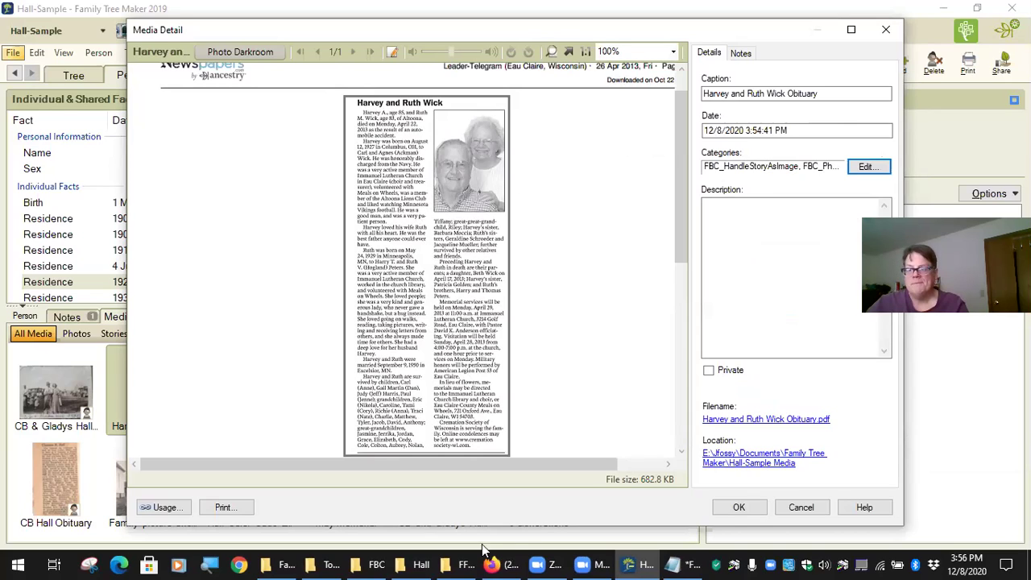
Save the obituary PDF's media details, reopen its category list and review the assigned FBC categories.
{"action": "left_click", "coordinate": [736, 509]}
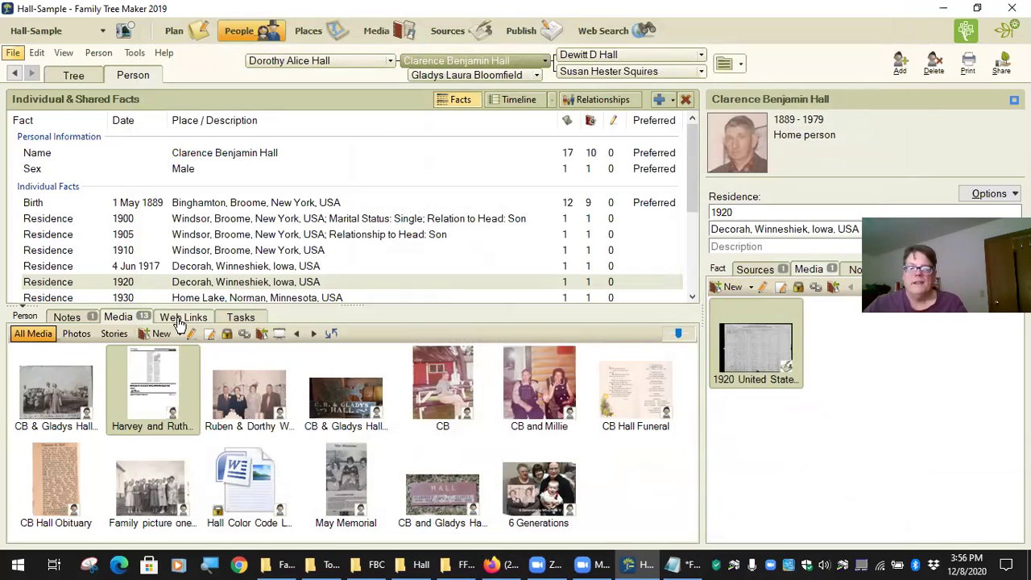
{"action": "double_click", "coordinate": [170, 377]}
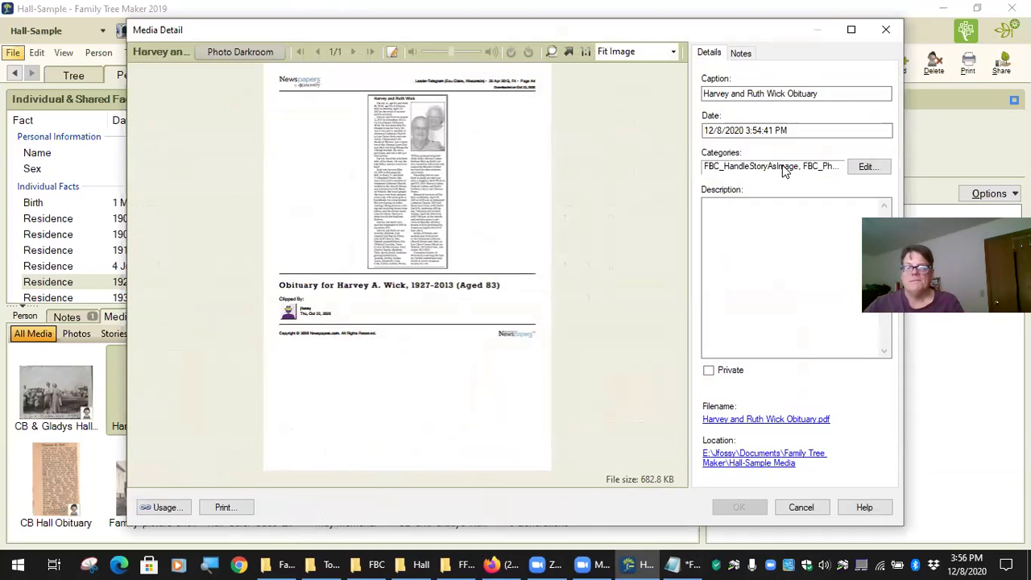
{"action": "left_click", "coordinate": [866, 167]}
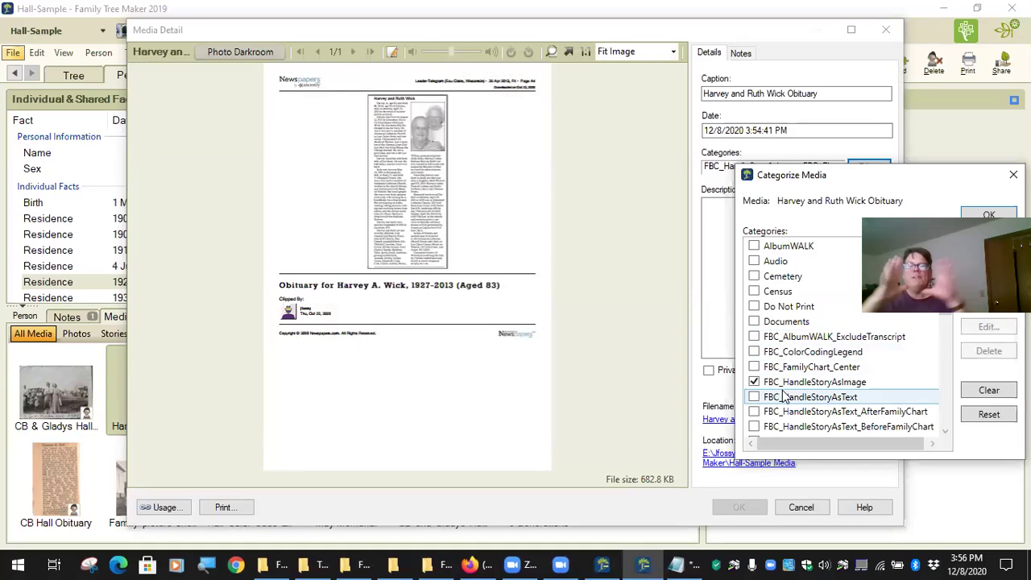
{"action": "scroll", "coordinate": [891, 403], "scroll_direction": "down", "scroll_amount": 5}
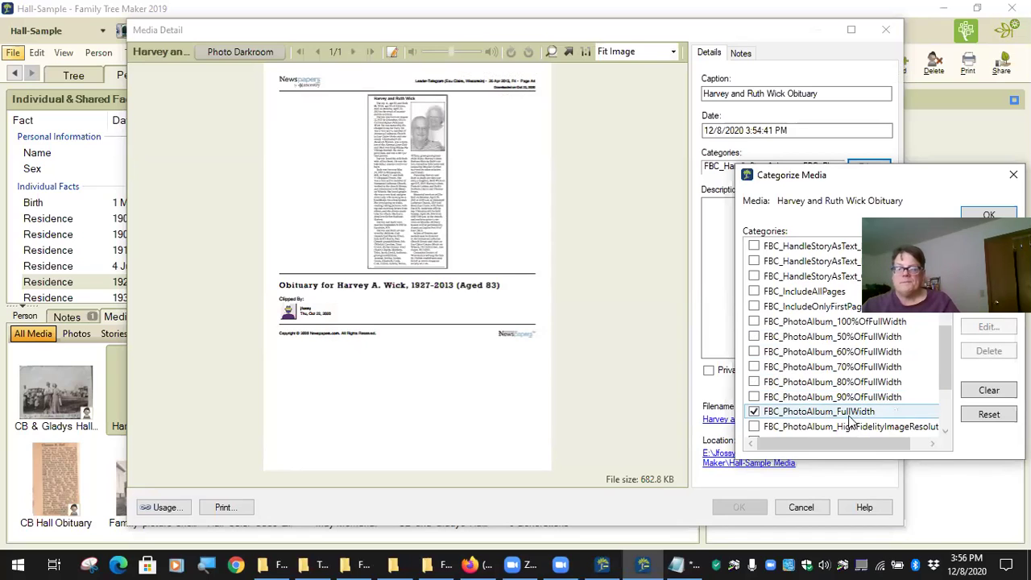
{"action": "scroll", "coordinate": [826, 411], "scroll_direction": "down", "scroll_amount": 2}
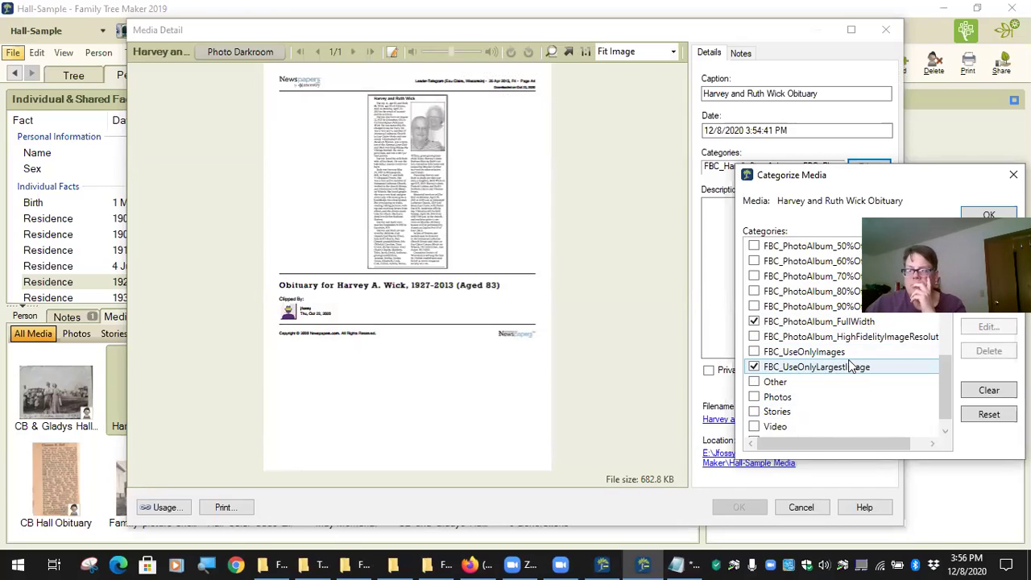
{"action": "scroll", "coordinate": [849, 367], "scroll_direction": "up", "scroll_amount": 4}
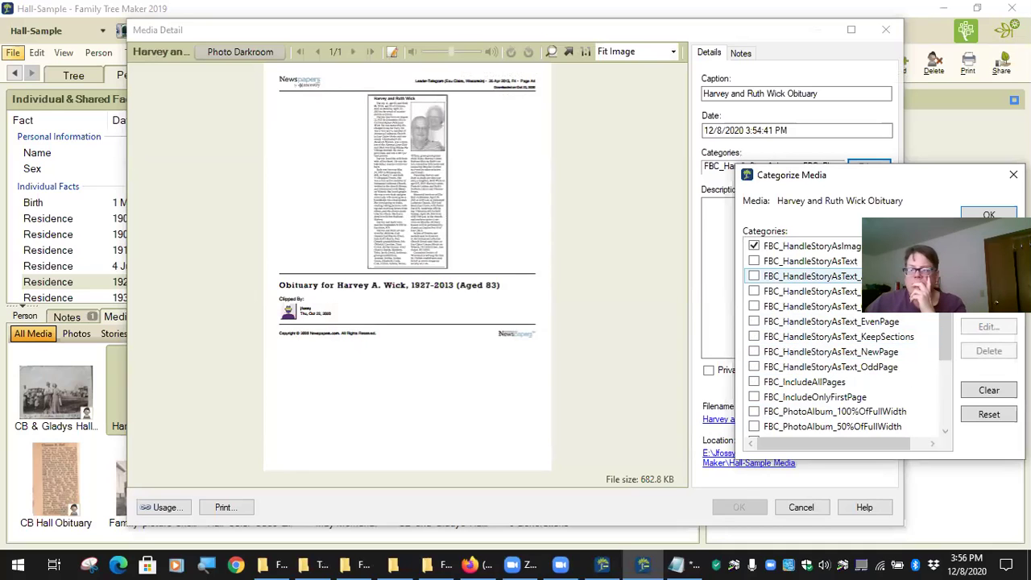
{"action": "left_click_drag", "start_coordinate": [864, 172], "coordinate": [623, 195]}
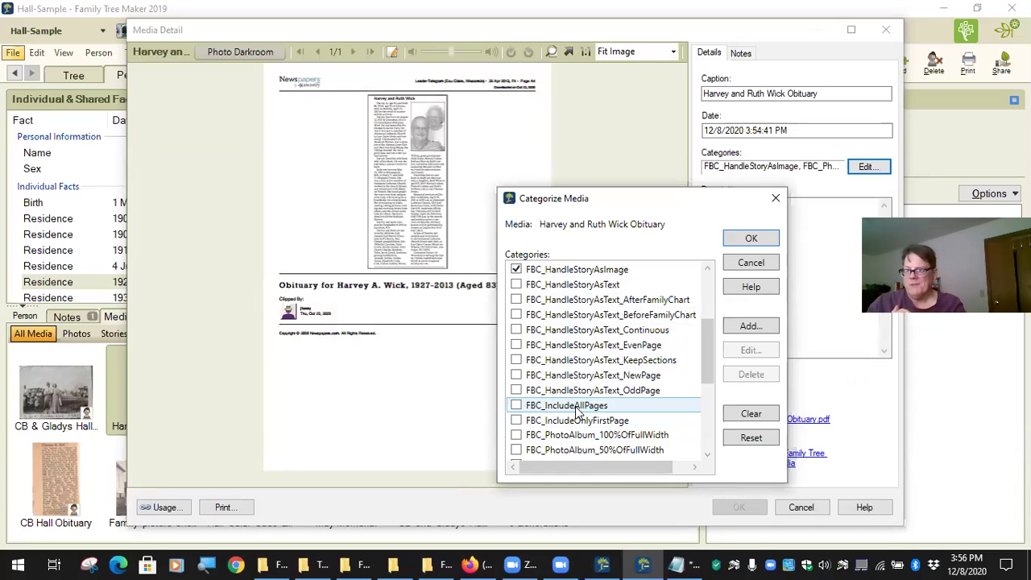
Try the FBC_IncludeAllPages category and its alternative FBC_IncludeOnlyFirstPage on the obituary PDF, clearing each one again.
{"action": "left_click", "coordinate": [551, 407]}
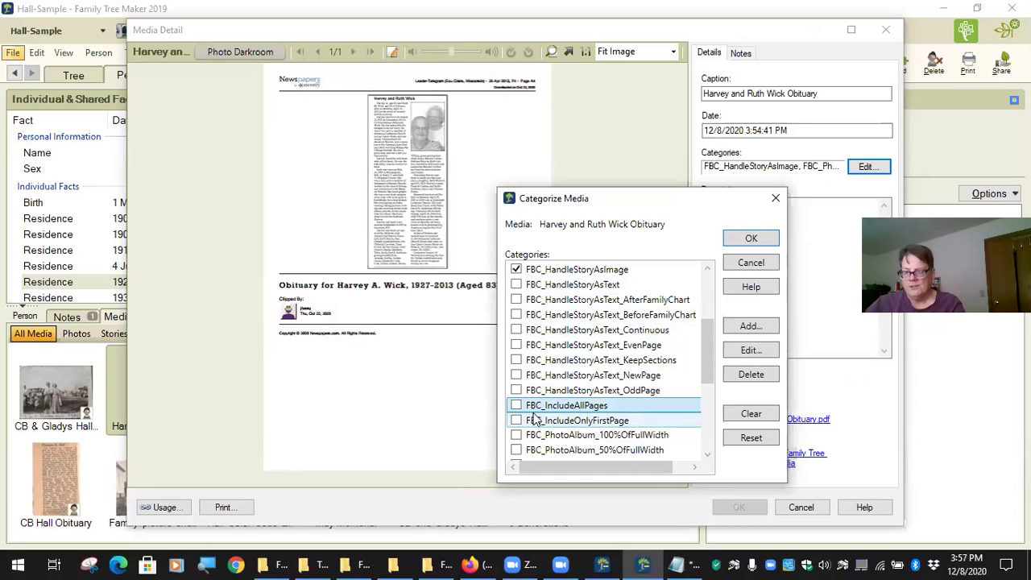
{"action": "left_click", "coordinate": [516, 405]}
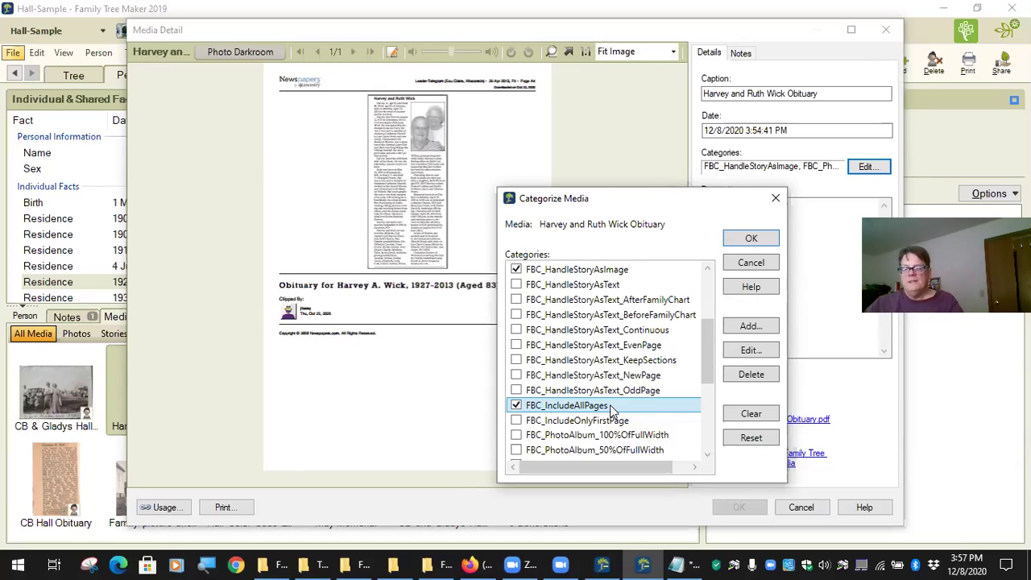
{"action": "left_click", "coordinate": [574, 424]}
{"action": "left_click", "coordinate": [516, 405]}
{"action": "left_click", "coordinate": [516, 420]}
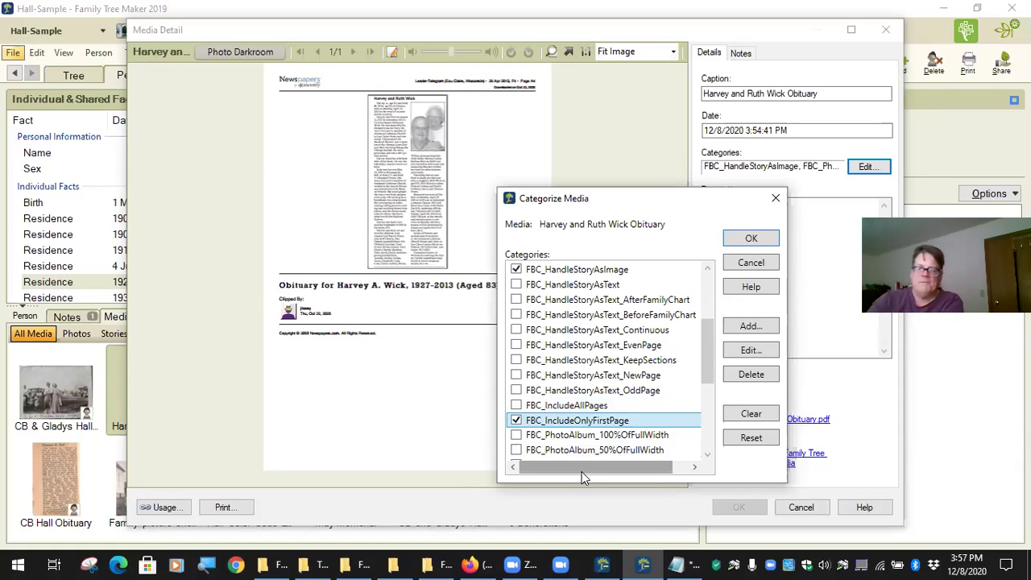
{"action": "left_click", "coordinate": [517, 421]}
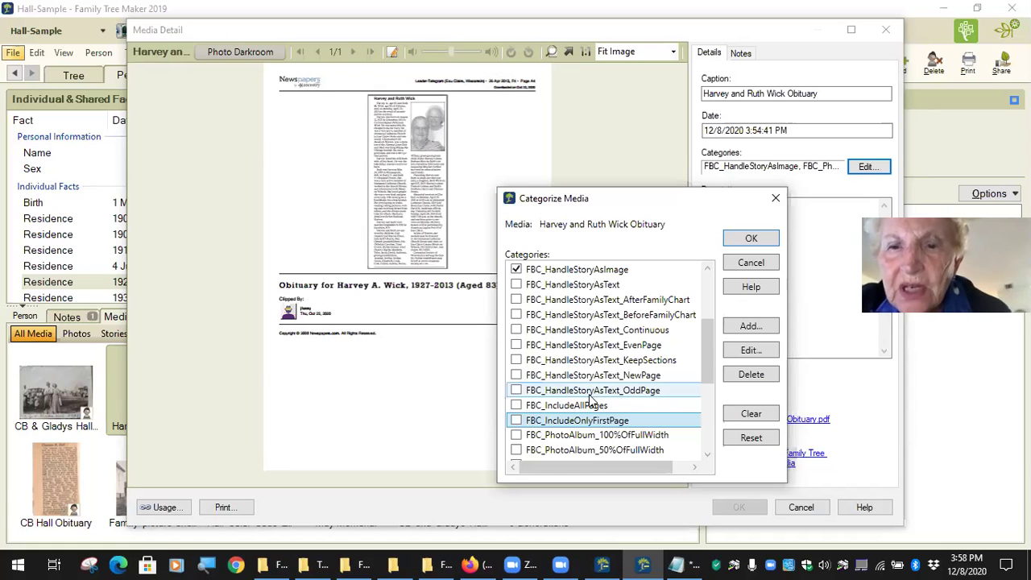
Examine the story handling, page inclusion and photo album width categories, leave them as they are and close the obituary's media details.
{"action": "scroll", "coordinate": [556, 366], "scroll_direction": "up", "scroll_amount": 2}
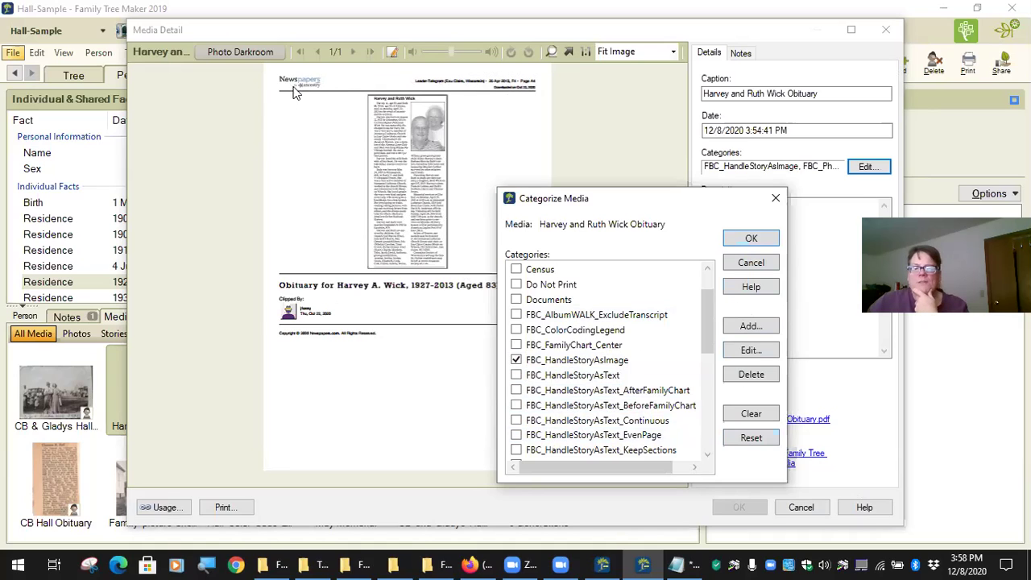
{"action": "scroll", "coordinate": [568, 364], "scroll_direction": "down", "scroll_amount": 5}
{"action": "left_click", "coordinate": [569, 375]}
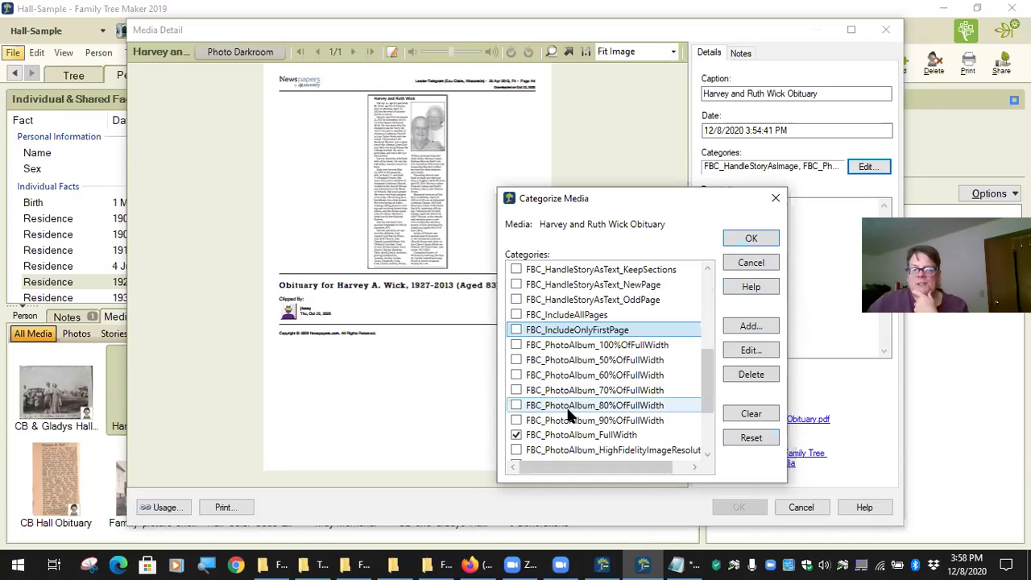
{"action": "scroll", "coordinate": [568, 425], "scroll_direction": "down", "scroll_amount": 1}
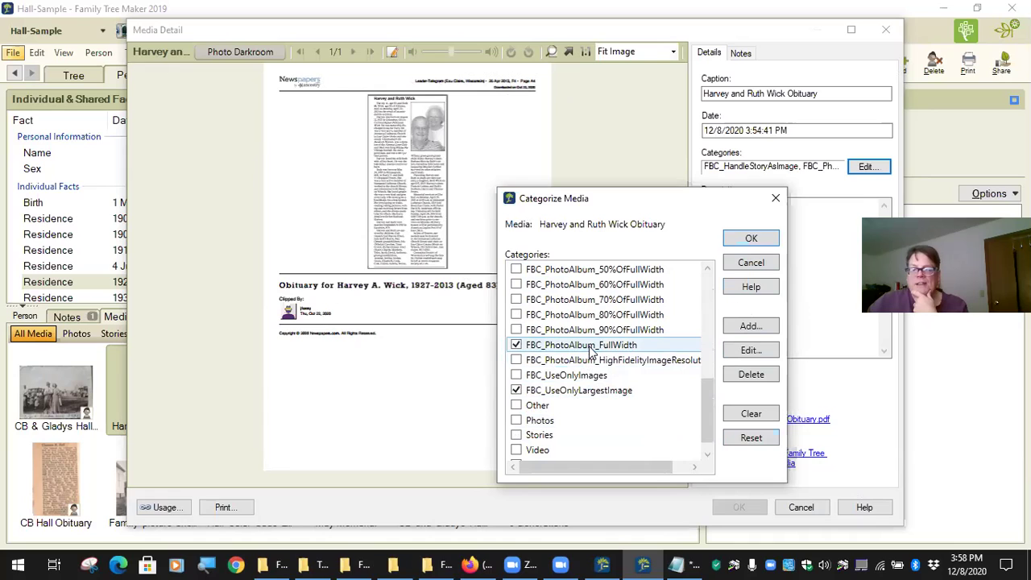
{"action": "scroll", "coordinate": [600, 371], "scroll_direction": "up", "scroll_amount": 2}
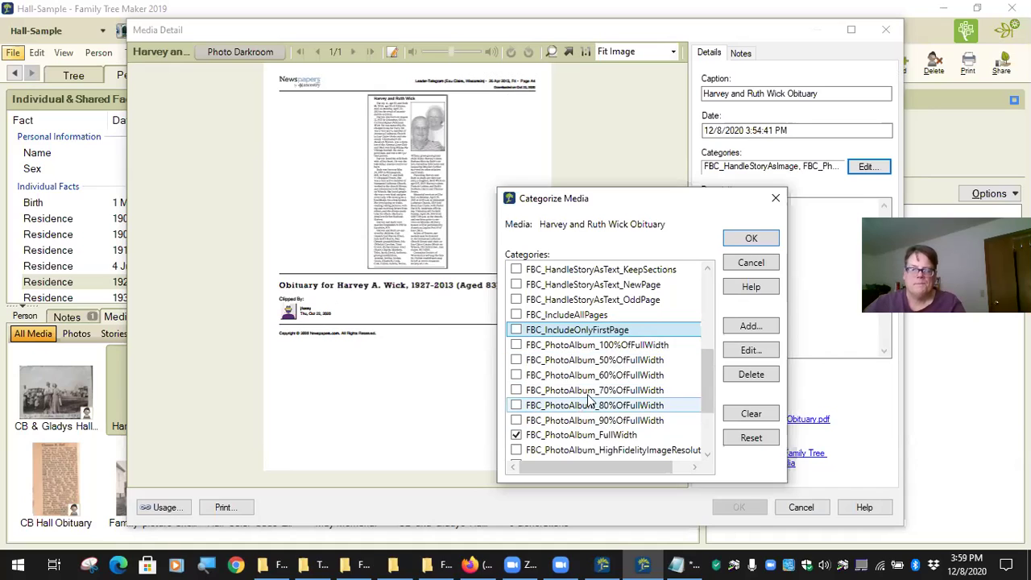
{"action": "scroll", "coordinate": [629, 389], "scroll_direction": "up", "scroll_amount": 1}
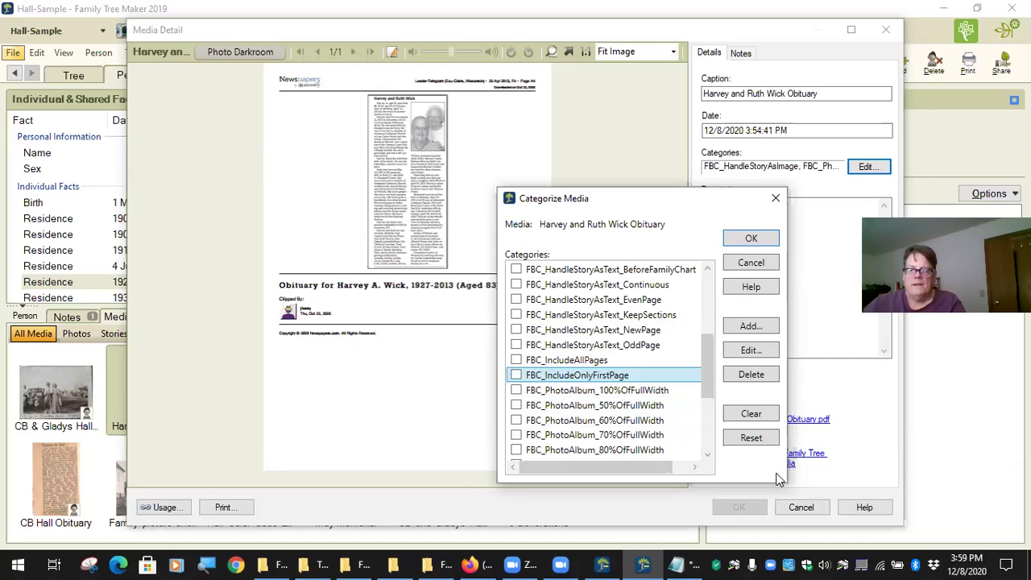
{"action": "left_click", "coordinate": [754, 266]}
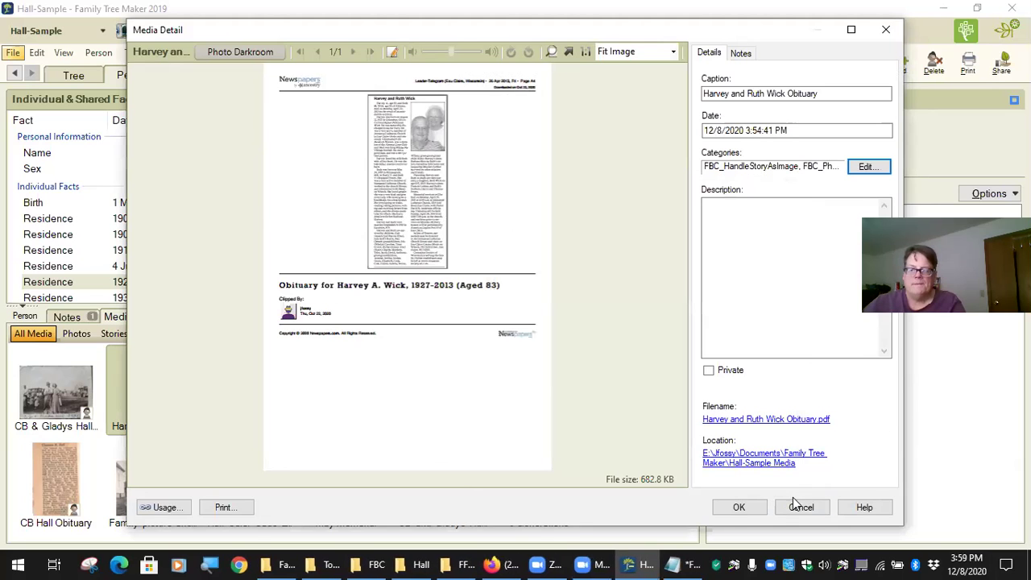
{"action": "left_click", "coordinate": [735, 508]}
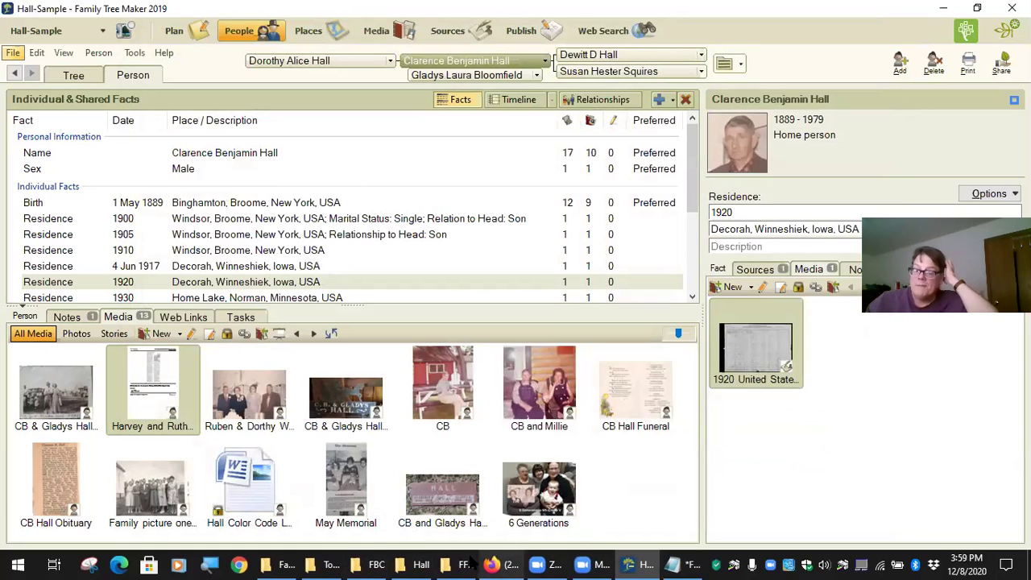
Find the Blomfield family history Word document in the To Do folder and open it.
{"action": "left_click", "coordinate": [309, 564]}
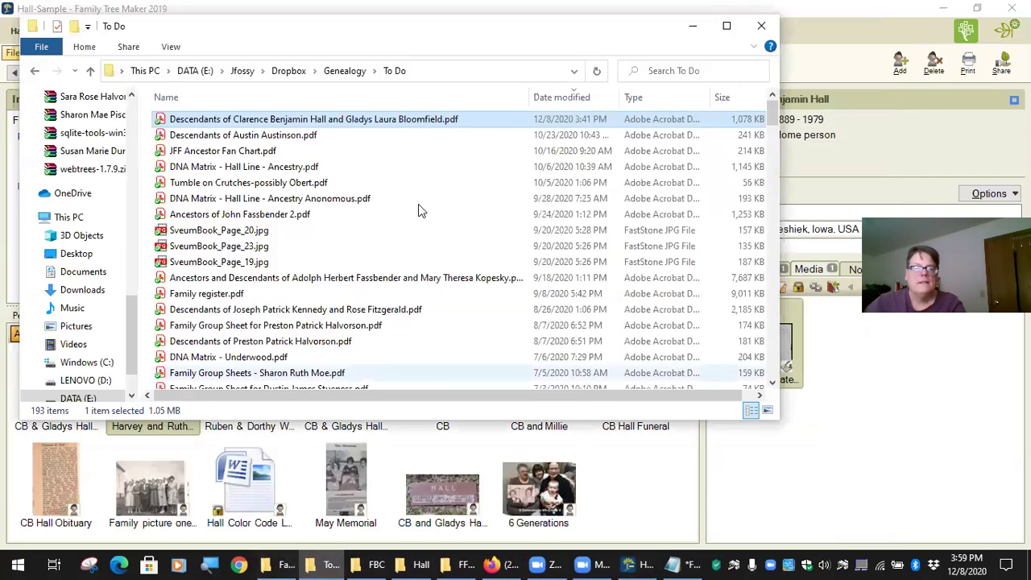
{"action": "scroll", "coordinate": [332, 250], "scroll_direction": "down", "scroll_amount": 6}
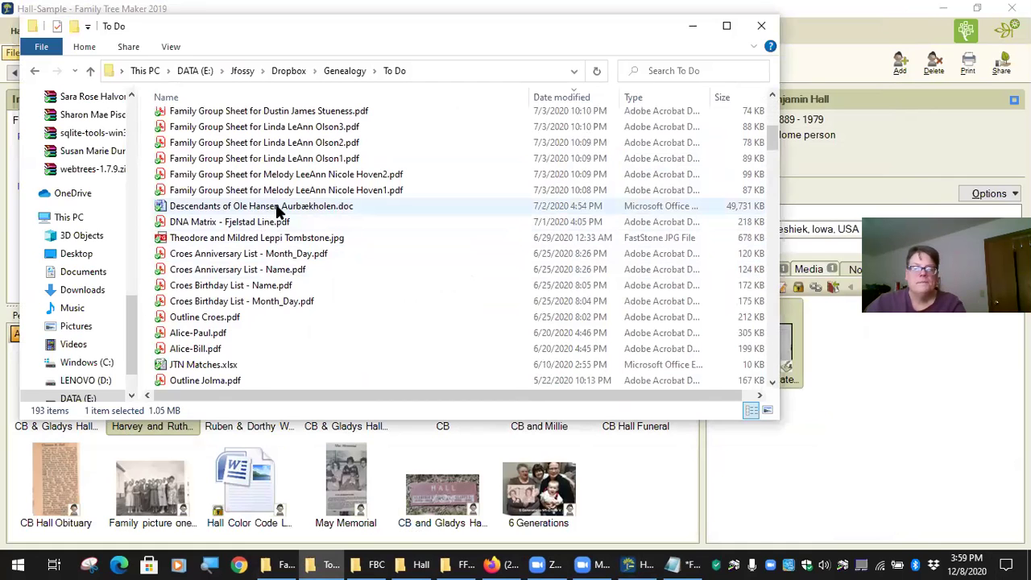
{"action": "scroll", "coordinate": [250, 302], "scroll_direction": "down", "scroll_amount": 2}
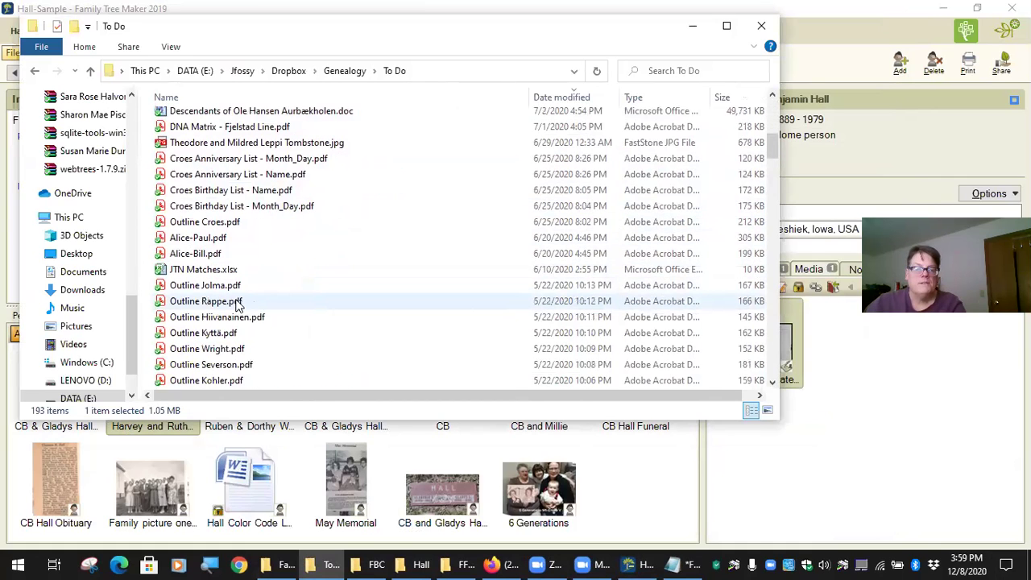
{"action": "scroll", "coordinate": [246, 310], "scroll_direction": "down", "scroll_amount": 5}
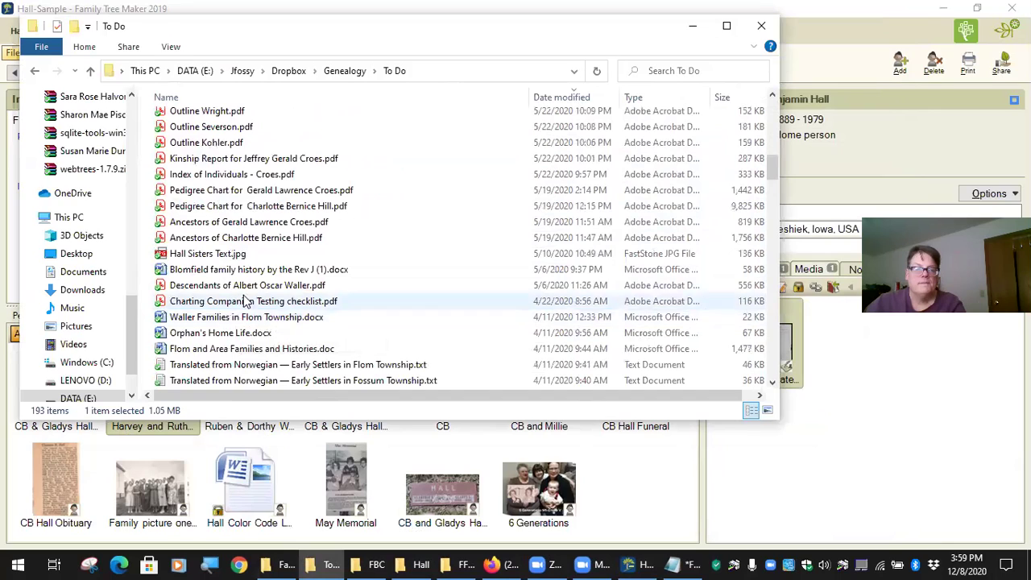
{"action": "double_click", "coordinate": [262, 271]}
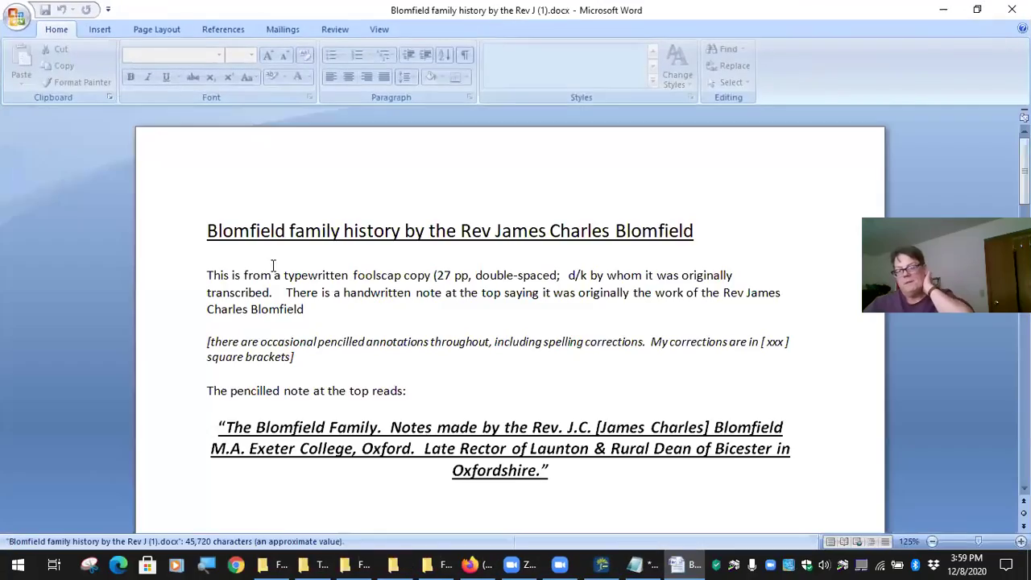
Skim the Blomfield family history from its title page to the end and partway back, and close the document.
{"action": "scroll", "coordinate": [445, 258], "scroll_direction": "down", "scroll_amount": 4}
{"action": "scroll", "coordinate": [445, 258], "scroll_direction": "down", "scroll_amount": 20}
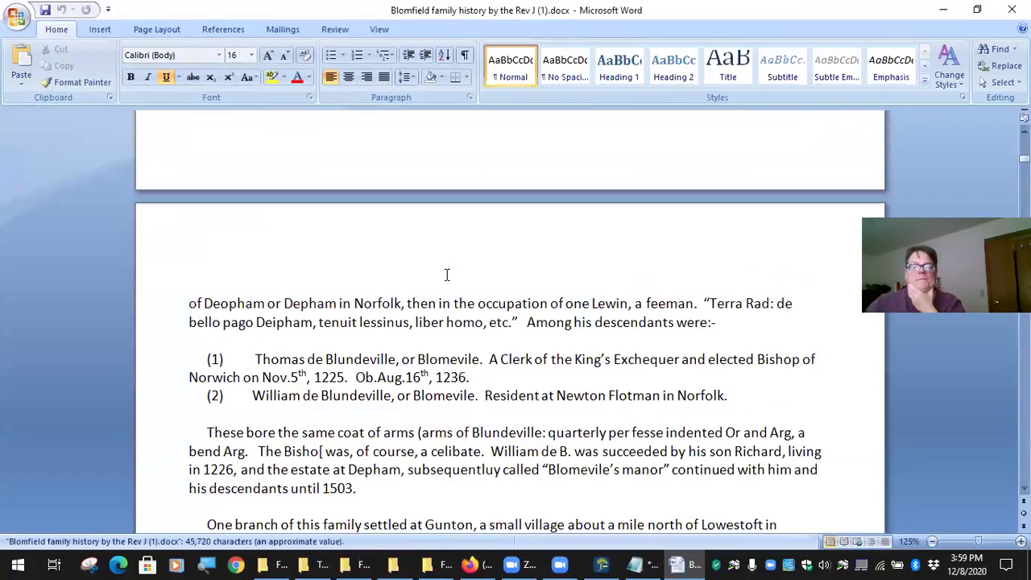
{"action": "scroll", "coordinate": [439, 288], "scroll_direction": "down", "scroll_amount": 11}
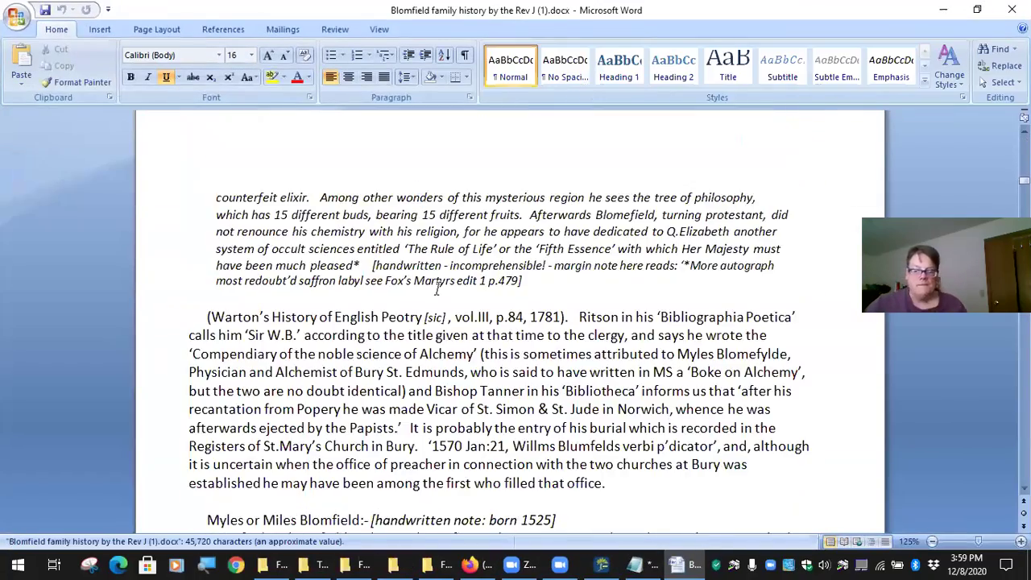
{"action": "key", "text": "ctrl+End"}
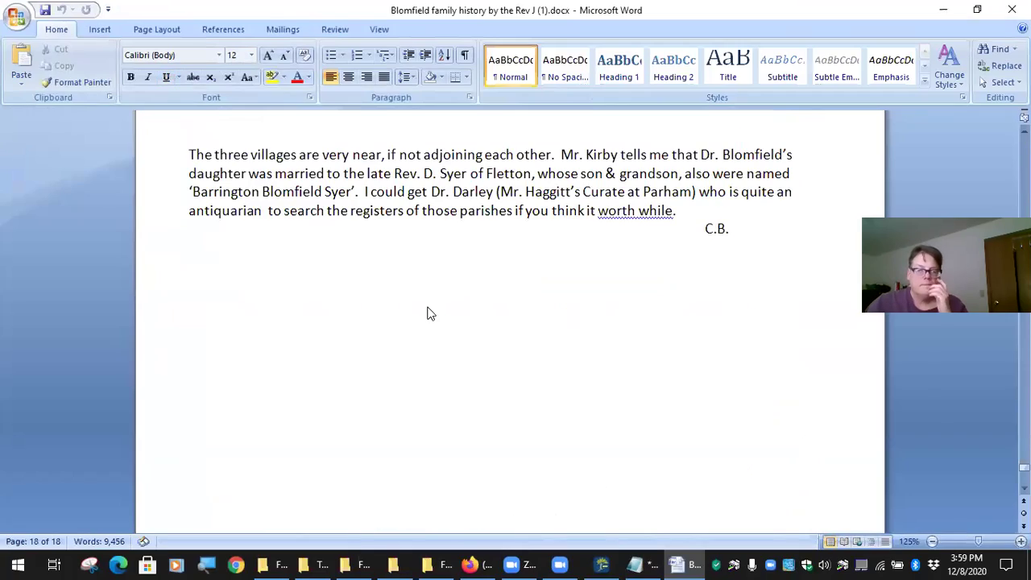
{"action": "scroll", "coordinate": [508, 310], "scroll_direction": "up", "scroll_amount": 20}
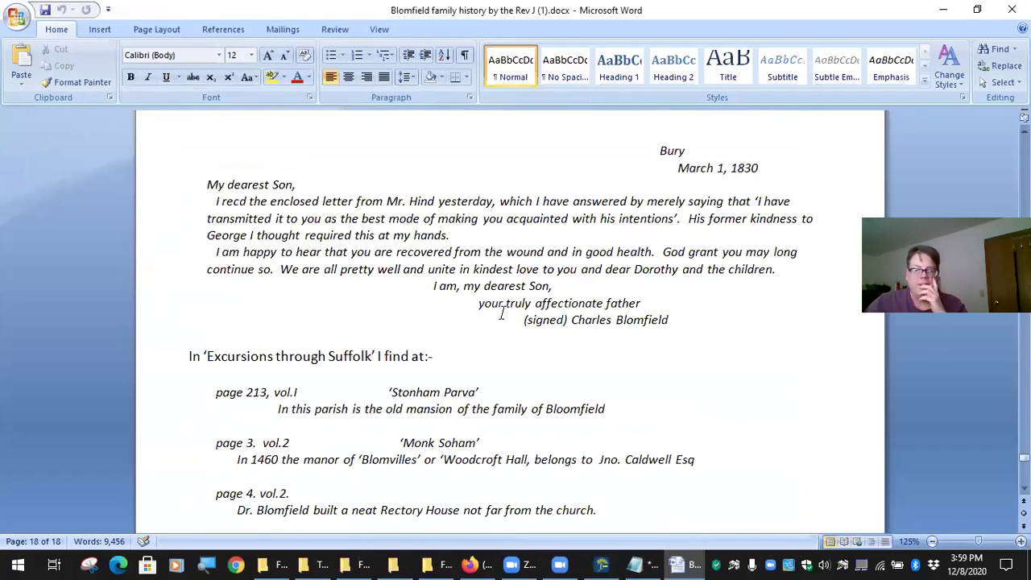
{"action": "scroll", "coordinate": [507, 310], "scroll_direction": "up", "scroll_amount": 20}
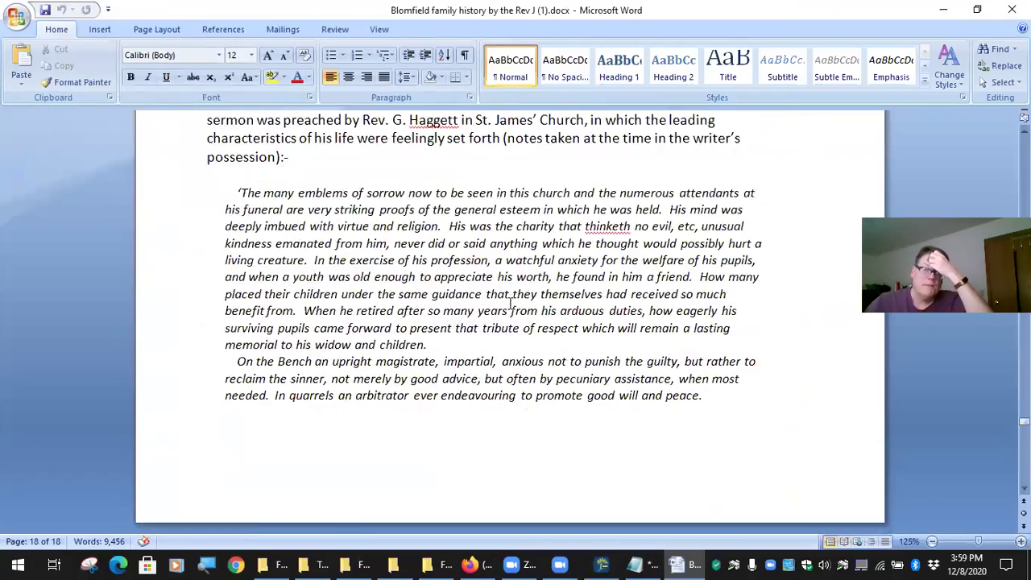
{"action": "scroll", "coordinate": [508, 303], "scroll_direction": "up", "scroll_amount": 20}
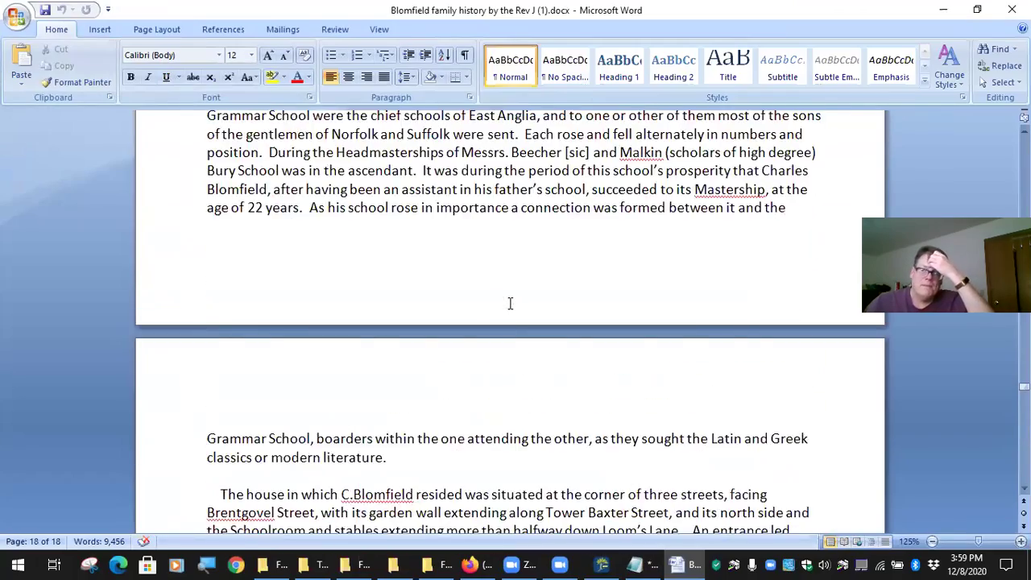
{"action": "left_click", "coordinate": [1013, 9]}
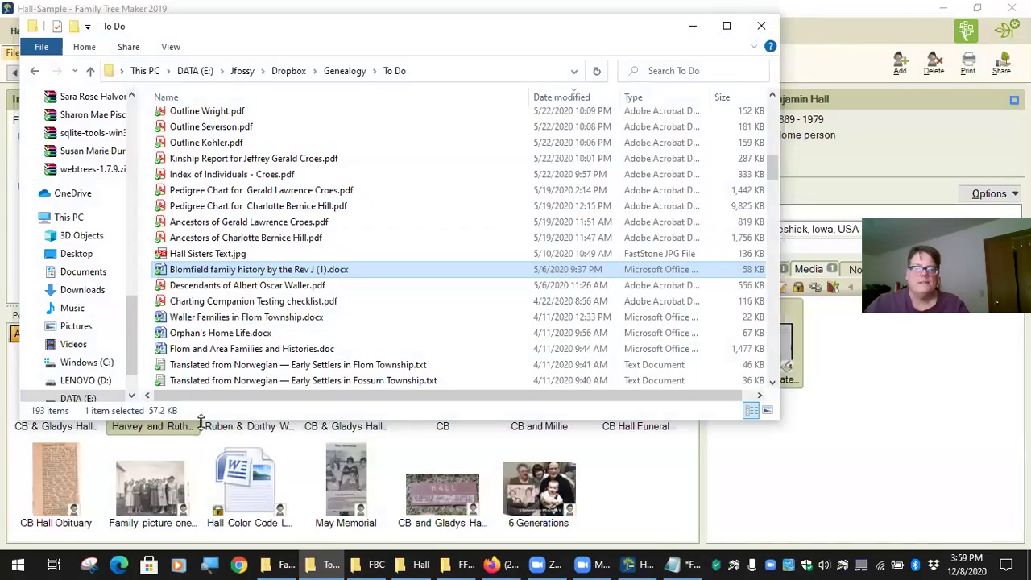
Add the Blomfield family history Word document from the To Do folder to the media of the home person's wife.
{"action": "left_click", "coordinate": [851, 60]}
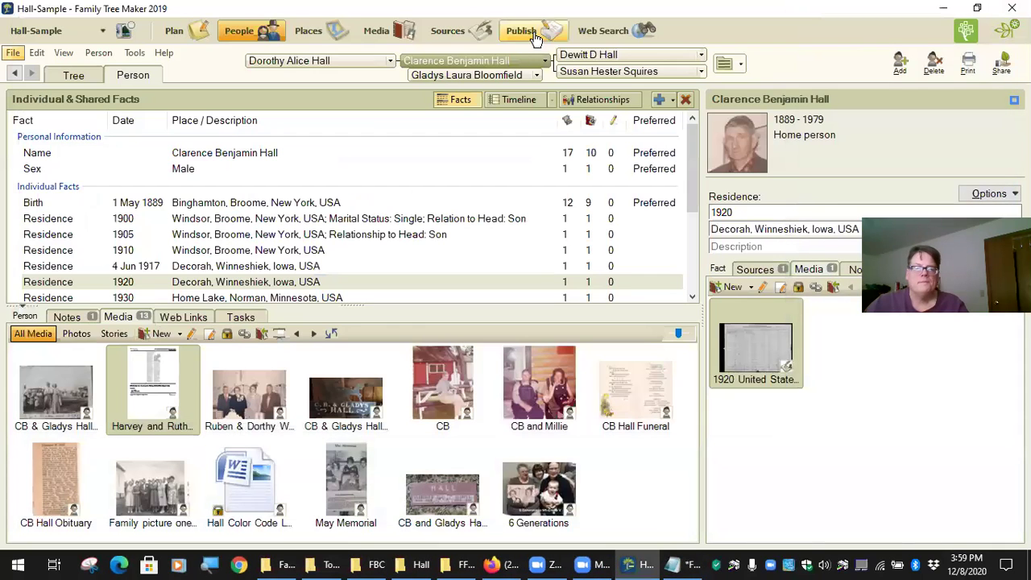
{"action": "left_click", "coordinate": [465, 74]}
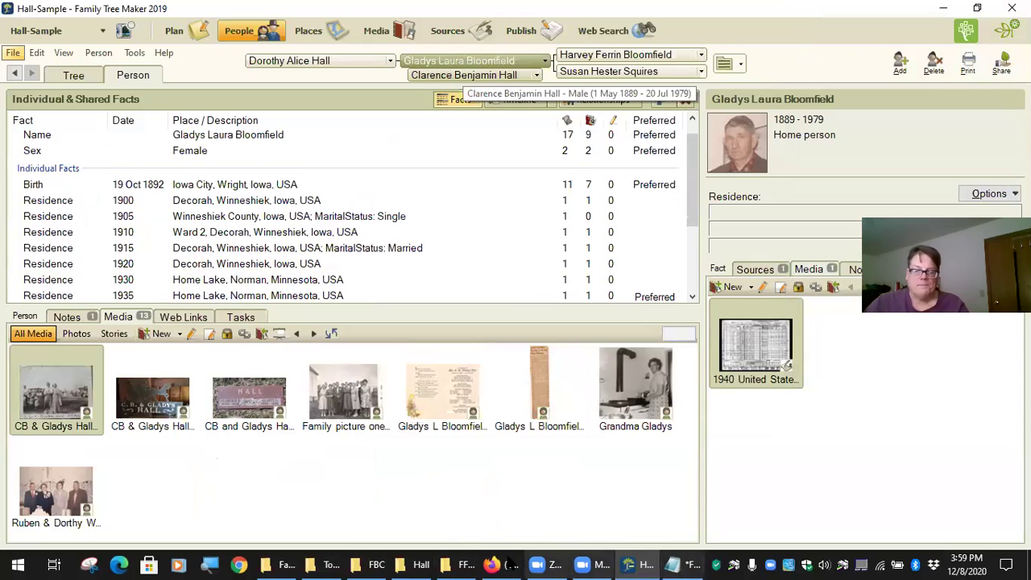
{"action": "left_click", "coordinate": [284, 564]}
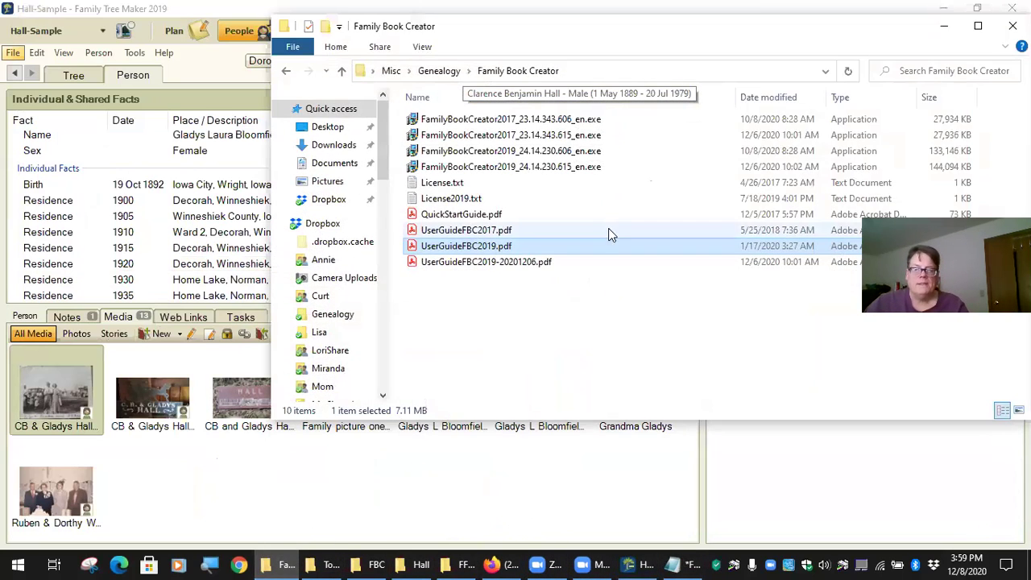
{"action": "left_click", "coordinate": [1013, 25]}
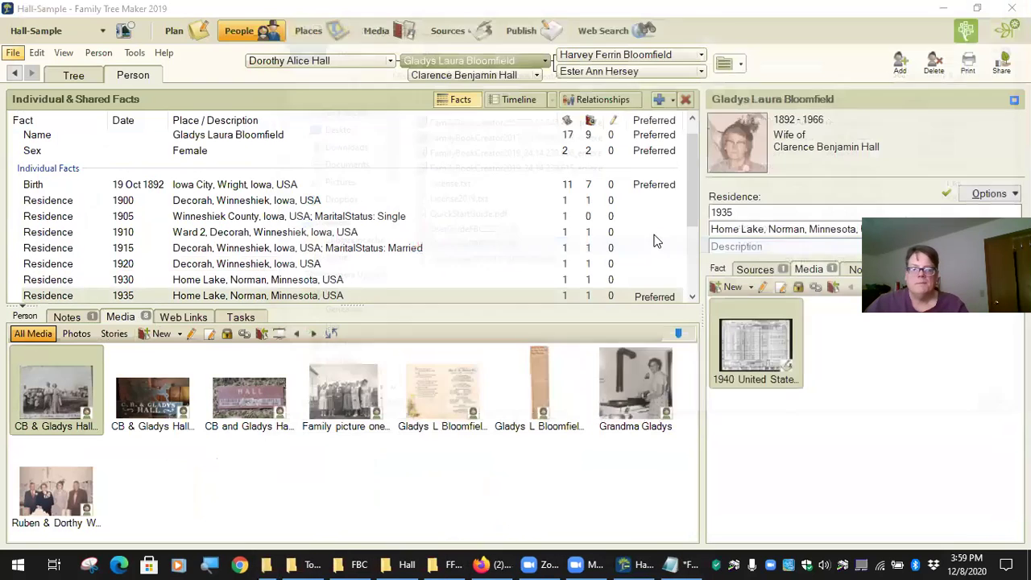
{"action": "left_click", "coordinate": [292, 564]}
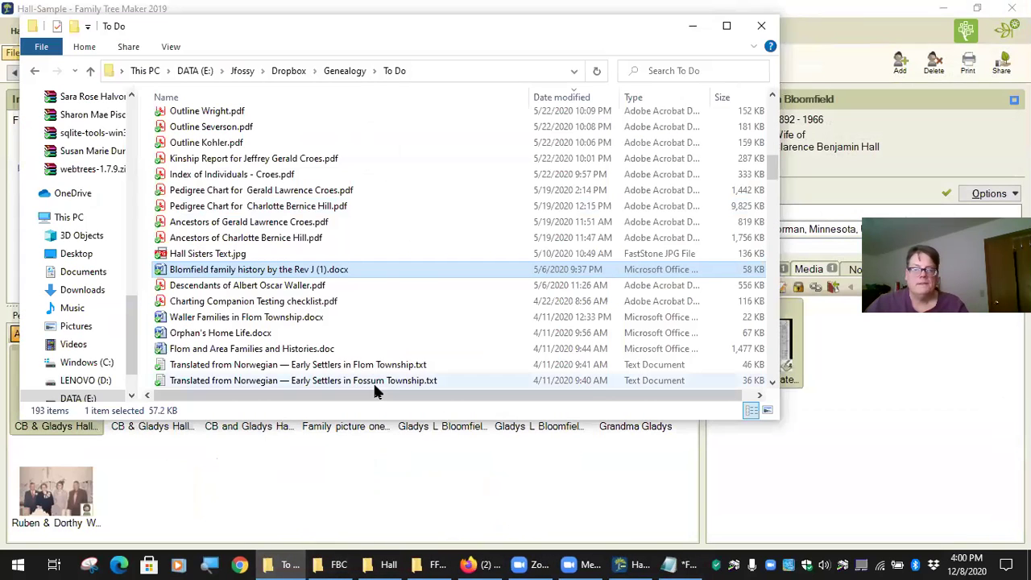
{"action": "left_click_drag", "start_coordinate": [271, 272], "coordinate": [387, 481]}
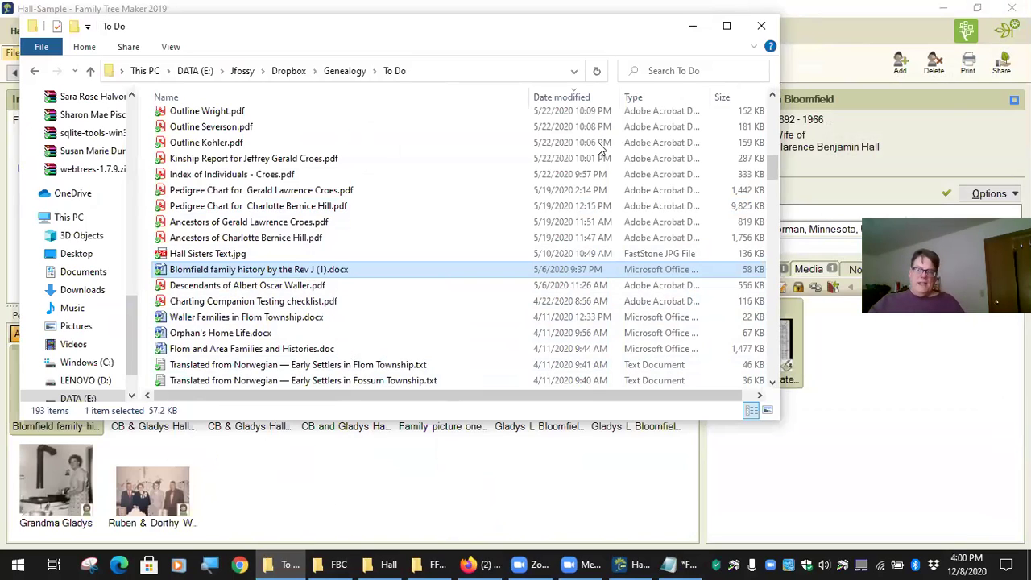
{"action": "left_click", "coordinate": [762, 30]}
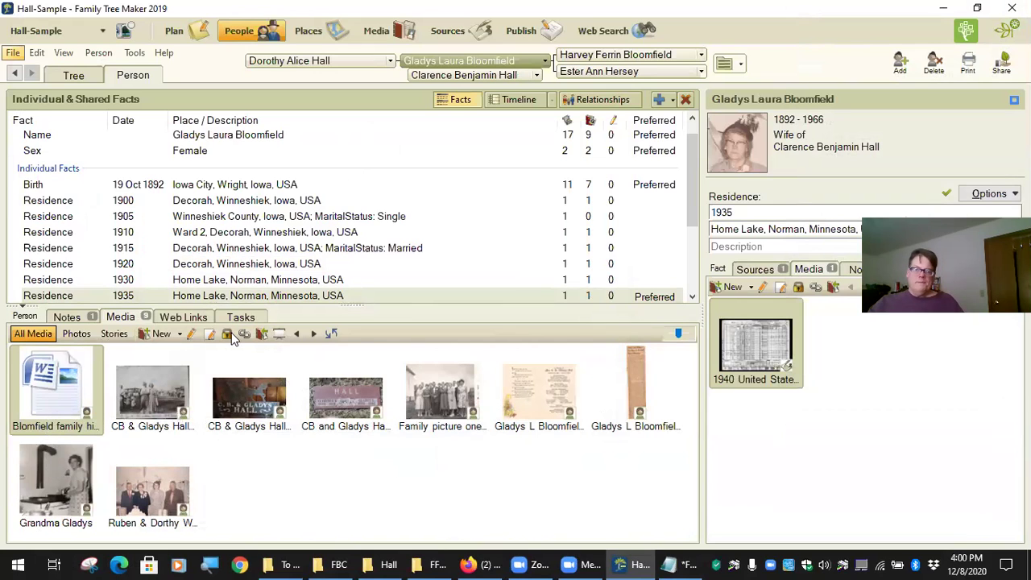
Try the FBC_HandleStoryAsText category on the Blomfield family history and consider its AfterFamilyChart and BeforeFamilyChart variants.
{"action": "left_click", "coordinate": [365, 34]}
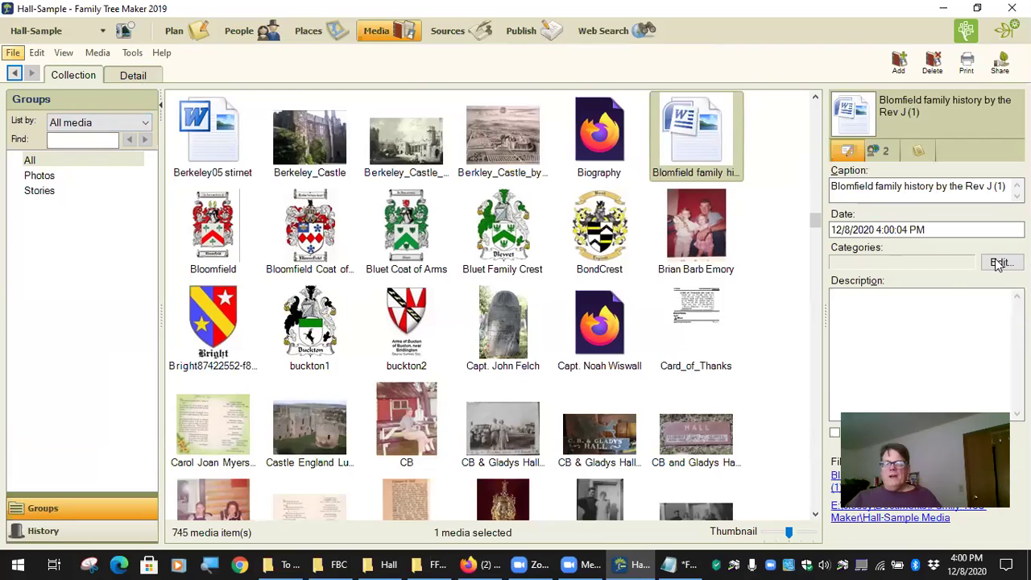
{"action": "left_click", "coordinate": [999, 262]}
{"action": "scroll", "coordinate": [798, 366], "scroll_direction": "down", "scroll_amount": 2}
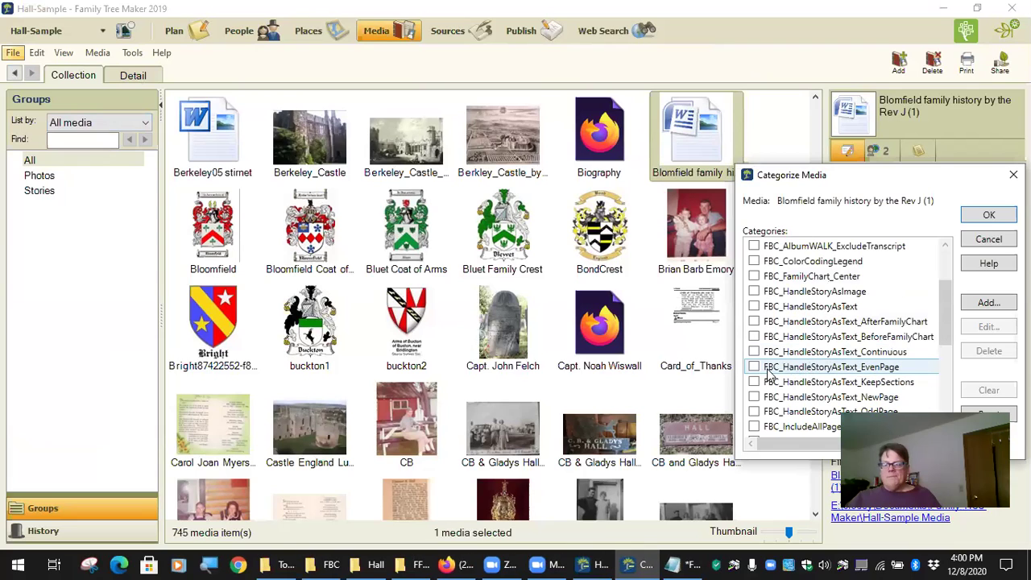
{"action": "left_click", "coordinate": [784, 310]}
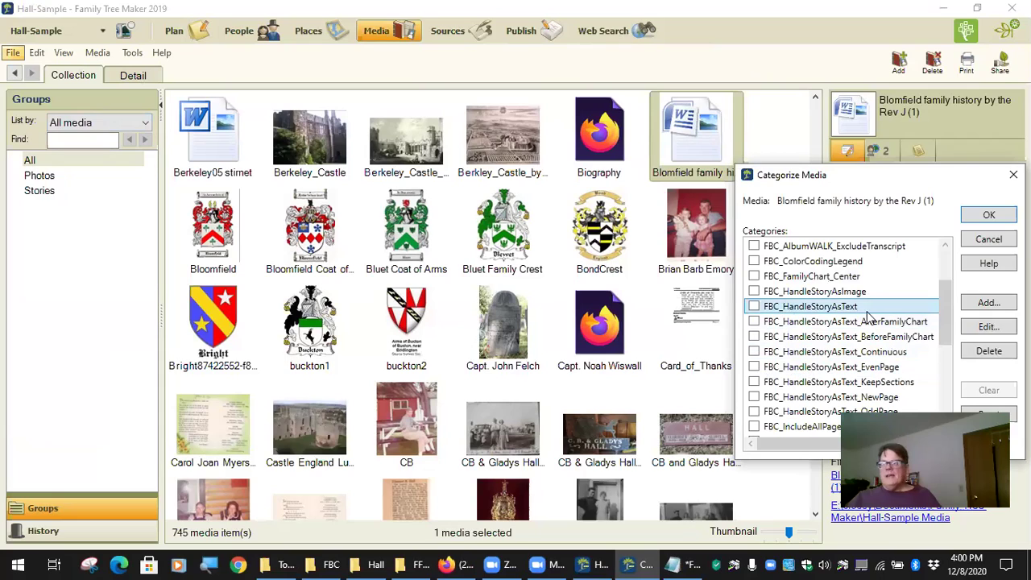
{"action": "left_click", "coordinate": [754, 307]}
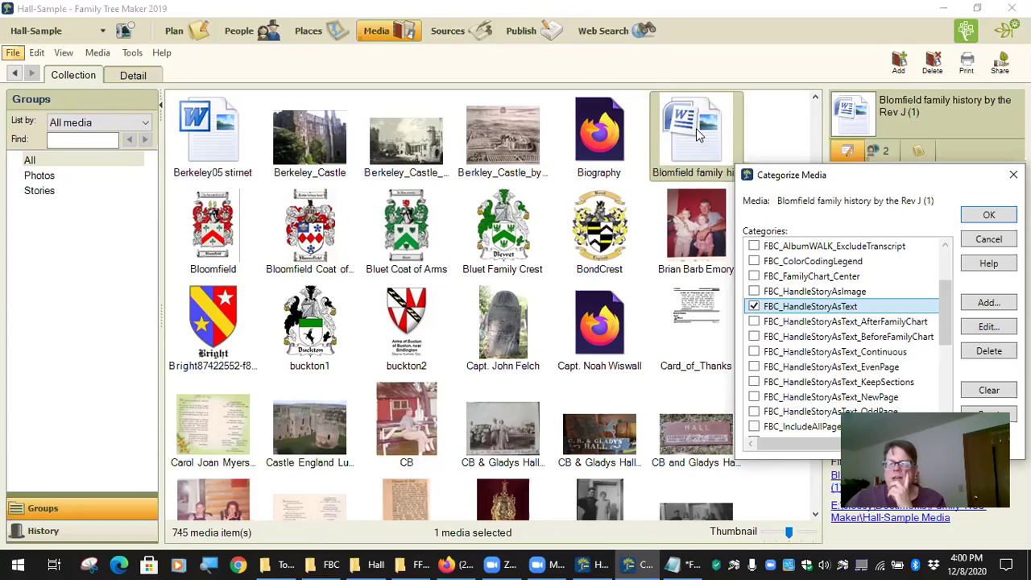
{"action": "left_click", "coordinate": [891, 327]}
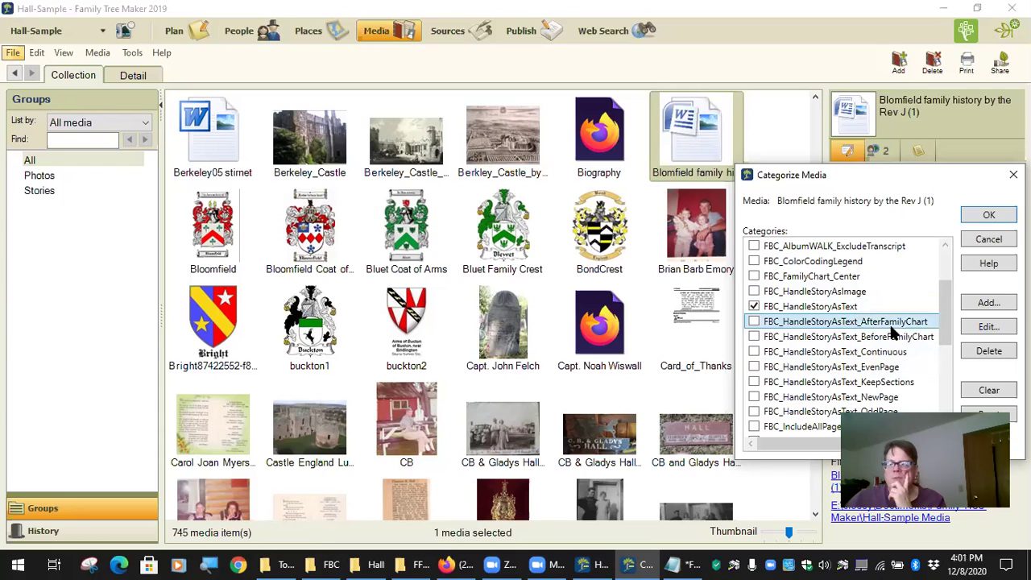
{"action": "left_click", "coordinate": [896, 336]}
{"action": "left_click", "coordinate": [899, 323]}
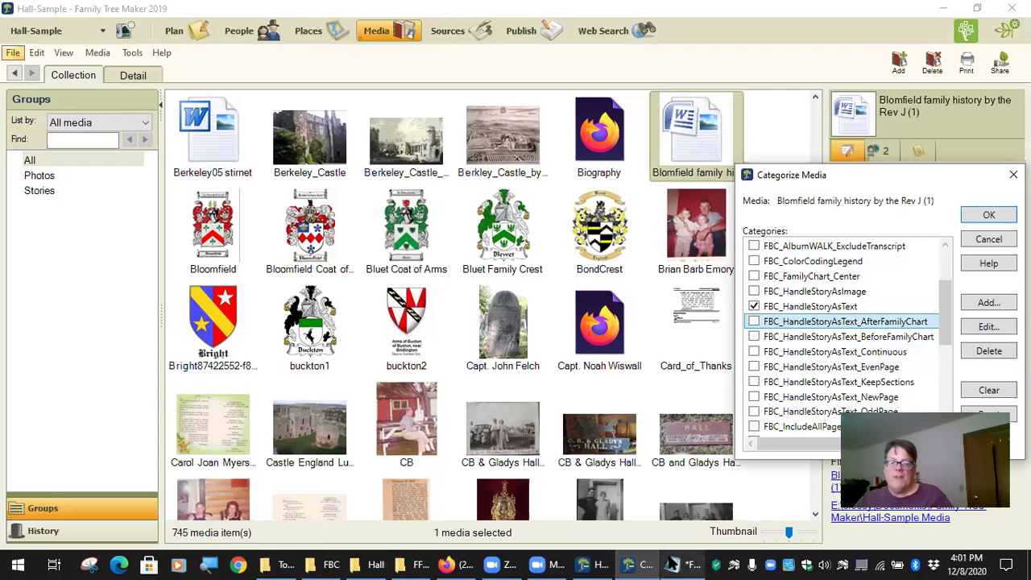
Find the Hall and Bloomfield couple's descendants book PDF in the Hall folder, the version not sorted by families, and open it.
{"action": "left_click", "coordinate": [932, 564]}
{"action": "left_click", "coordinate": [933, 564]}
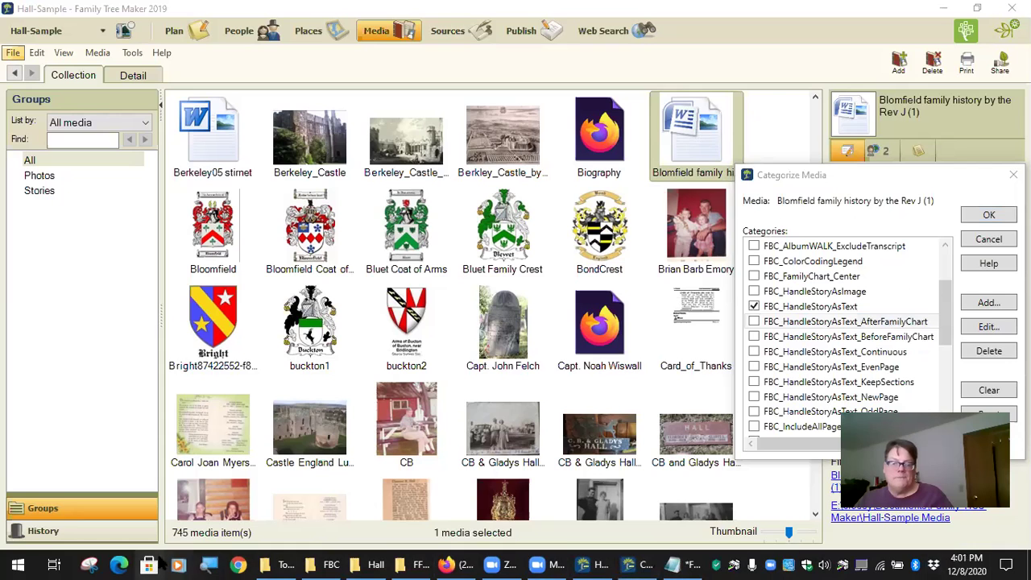
{"action": "left_click", "coordinate": [326, 564]}
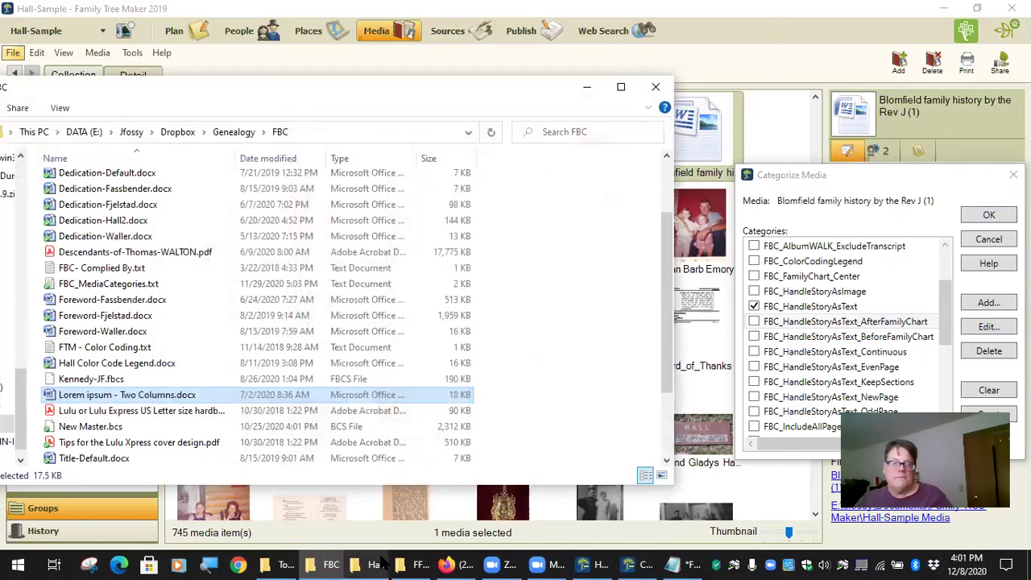
{"action": "left_click", "coordinate": [382, 564]}
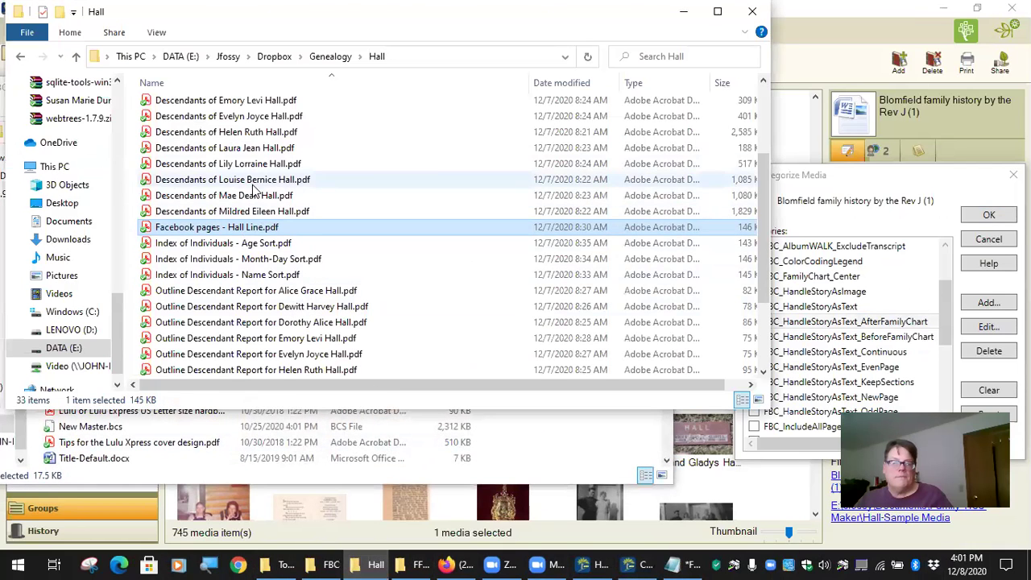
{"action": "scroll", "coordinate": [254, 189], "scroll_direction": "up", "scroll_amount": 3}
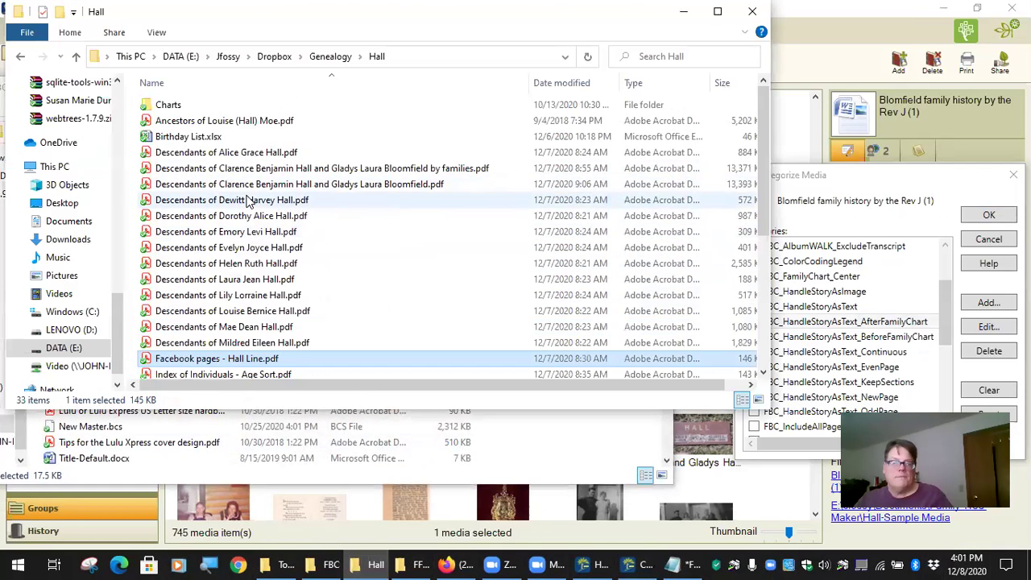
{"action": "left_click", "coordinate": [288, 185]}
{"action": "double_click", "coordinate": [289, 185]}
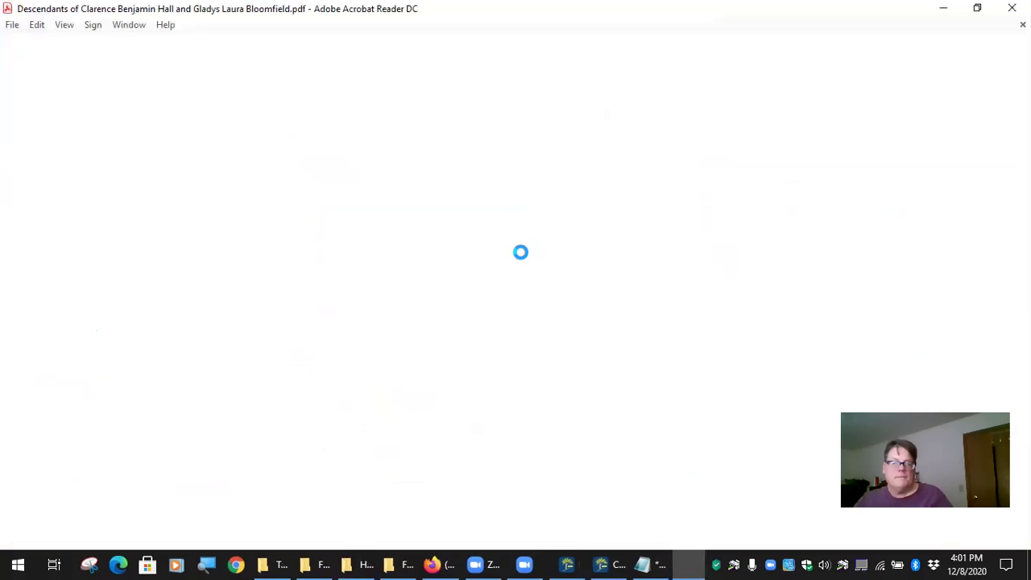
Go to the book's Family of the Starting Person section and examine the family chart with the text below it.
{"action": "left_click", "coordinate": [172, 204]}
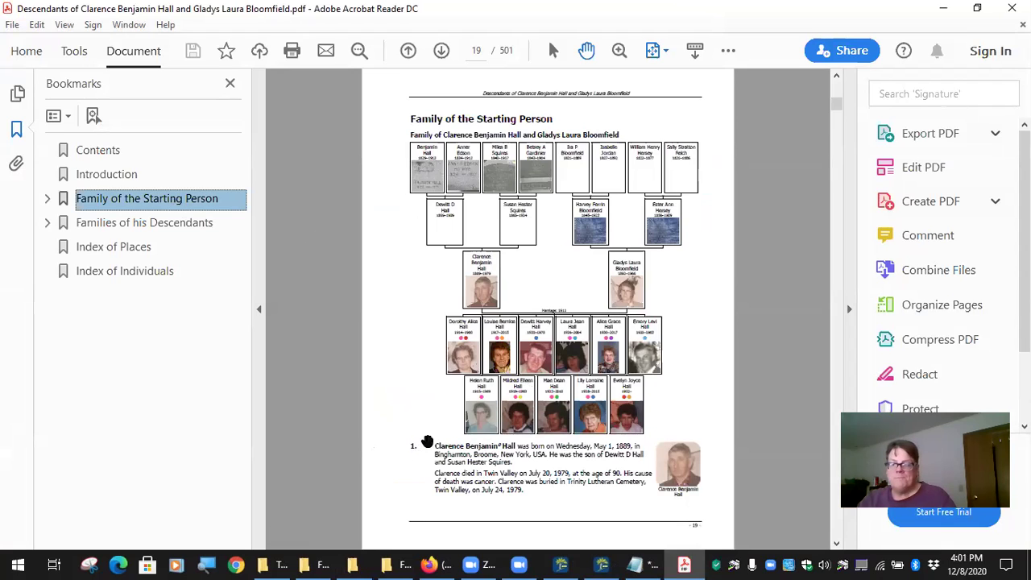
{"action": "scroll", "coordinate": [423, 445], "scroll_direction": "down", "scroll_amount": 1}
{"action": "scroll", "coordinate": [425, 448], "scroll_direction": "up", "scroll_amount": 1}
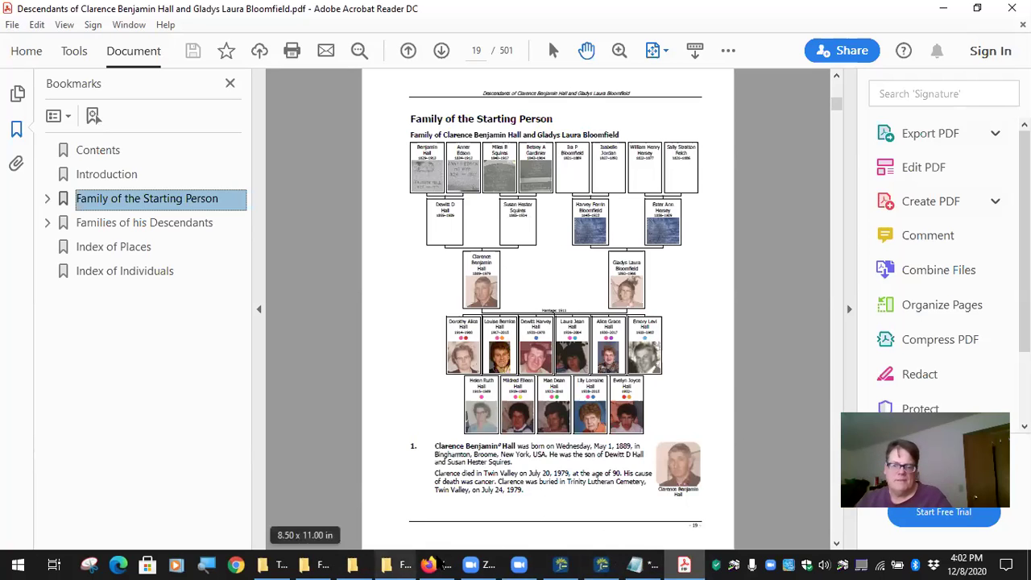
{"action": "mouse_move", "coordinate": [636, 565]}
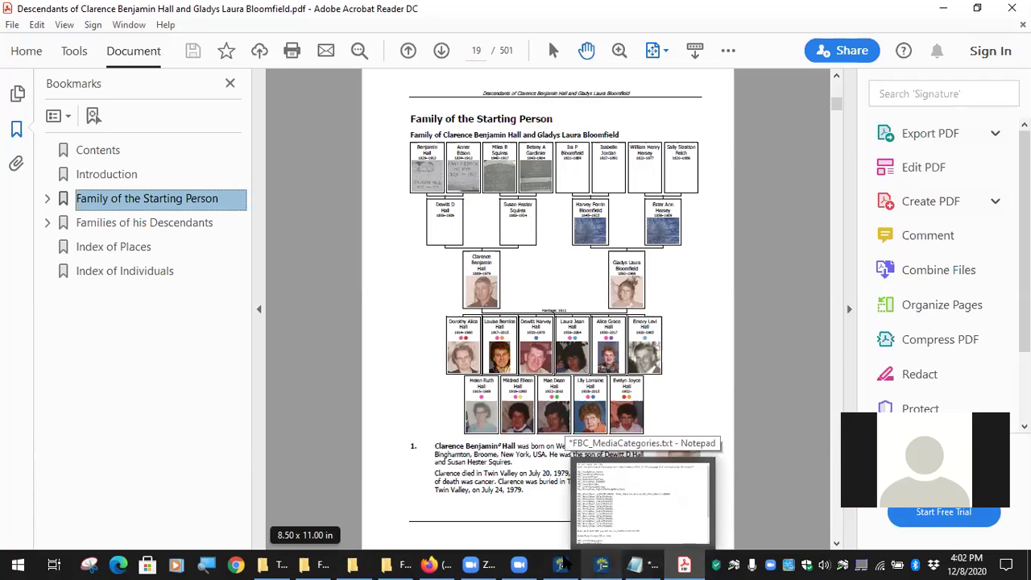
{"action": "mouse_move", "coordinate": [471, 564]}
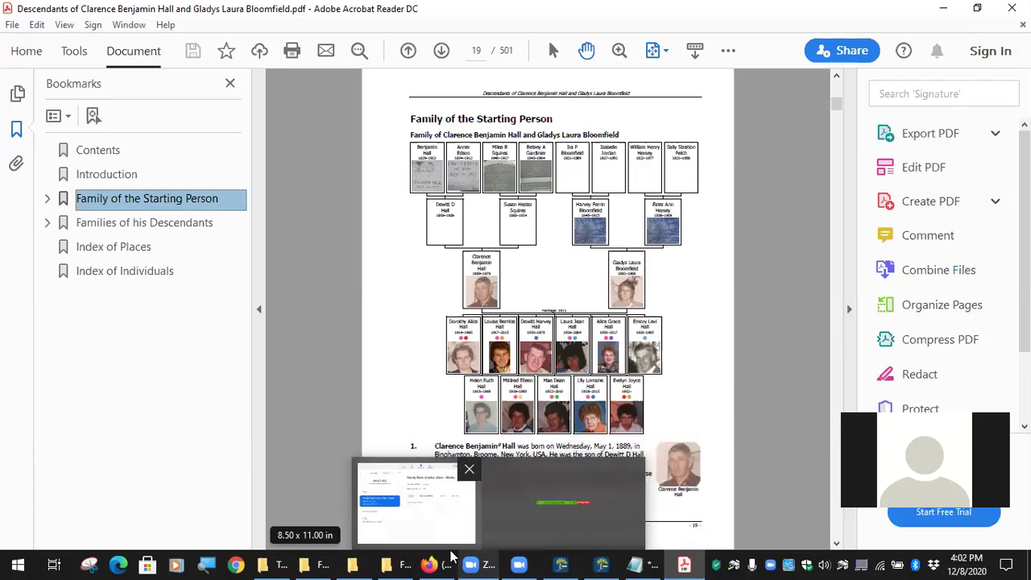
{"action": "left_click", "coordinate": [337, 350]}
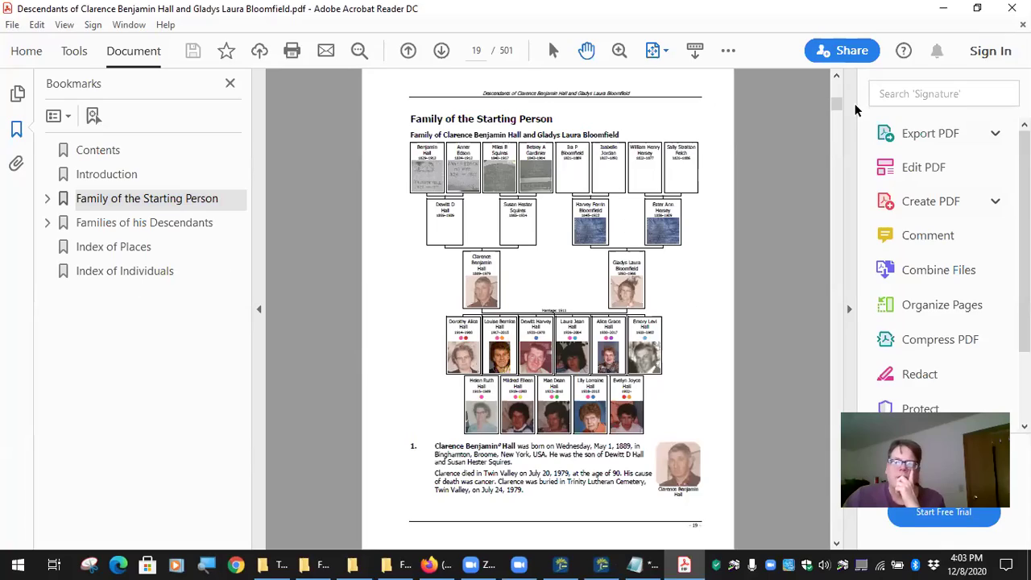
Check where the last family section ends in the book, just before the Index of Places.
{"action": "left_click_drag", "start_coordinate": [838, 107], "coordinate": [792, 501]}
{"action": "scroll", "coordinate": [488, 381], "scroll_direction": "down", "scroll_amount": 5}
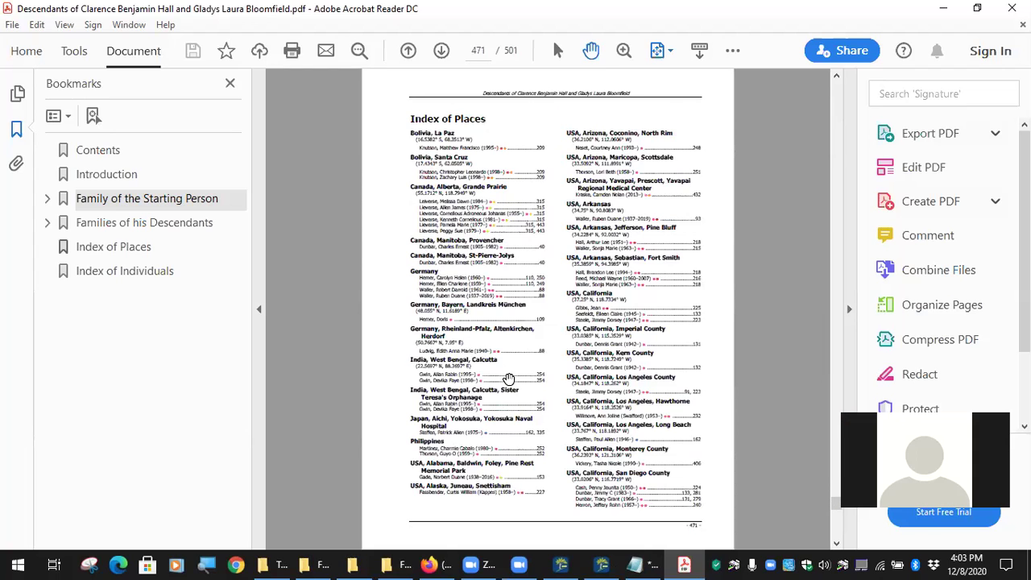
{"action": "scroll", "coordinate": [509, 378], "scroll_direction": "up", "scroll_amount": 1}
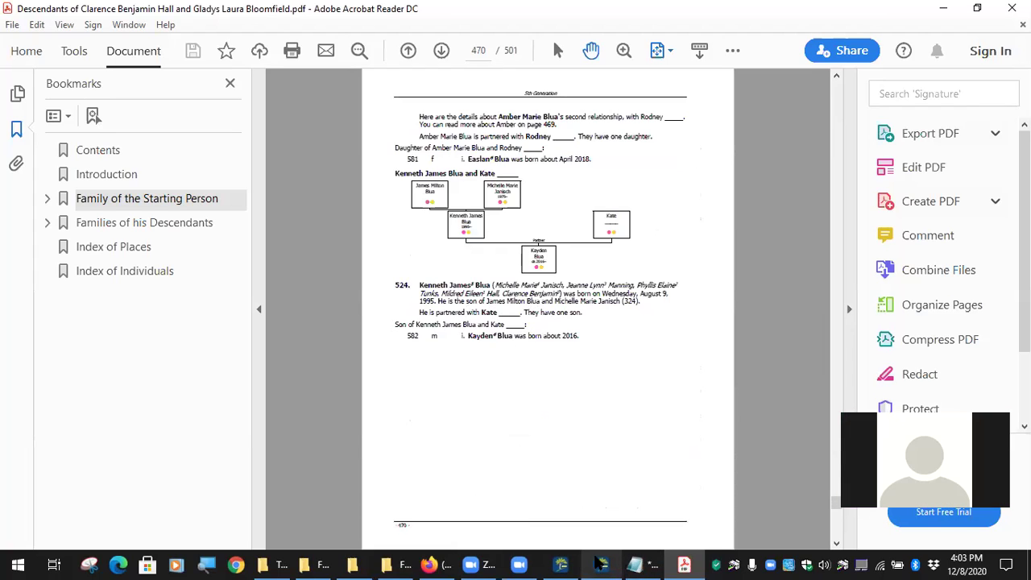
Switch back to Family Tree Maker and cancel the categorization of the Blomfield family history.
{"action": "mouse_move", "coordinate": [604, 563]}
{"action": "left_click", "coordinate": [597, 503]}
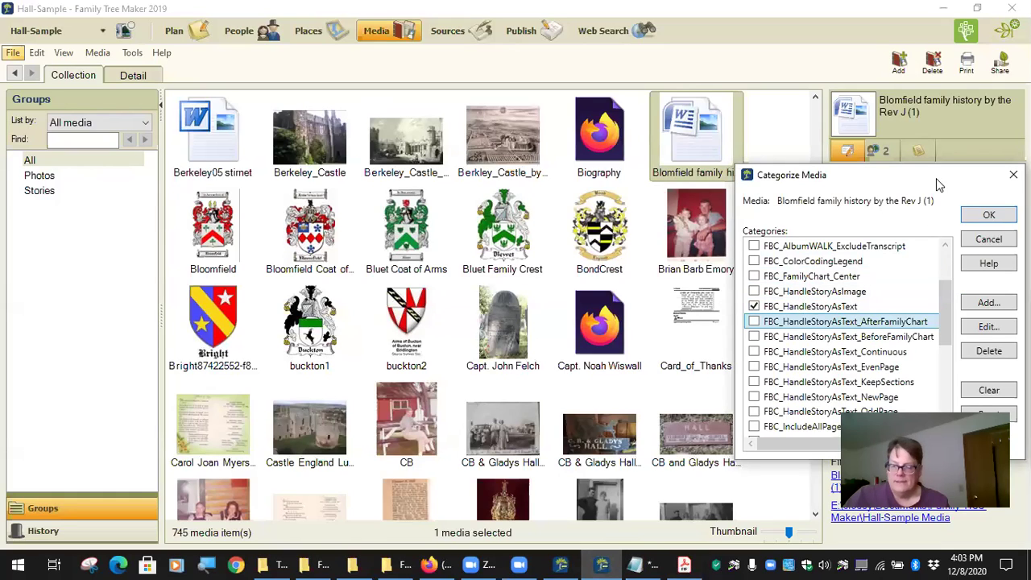
{"action": "left_click_drag", "start_coordinate": [936, 178], "coordinate": [655, 165]}
{"action": "left_click", "coordinate": [708, 228]}
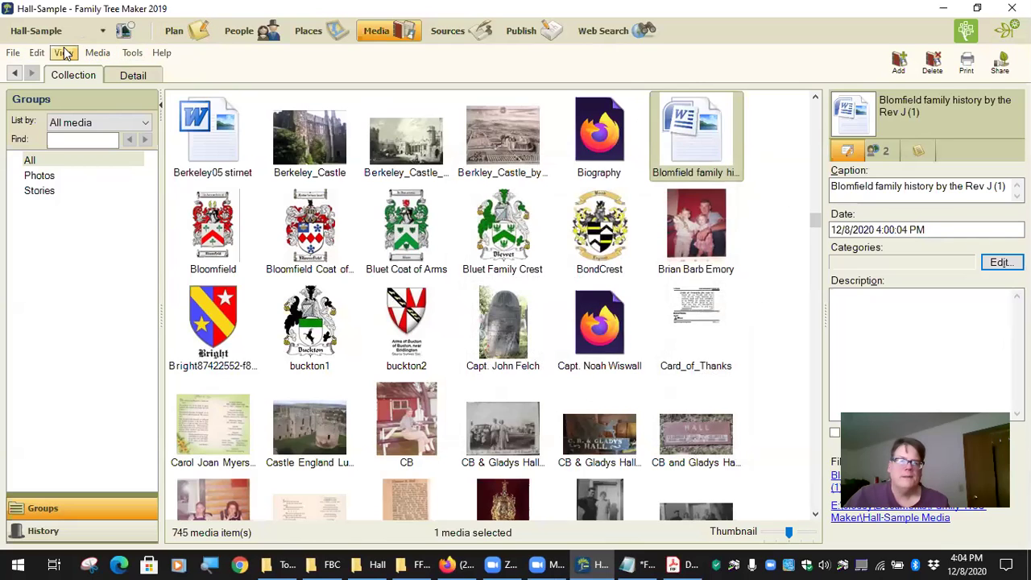
Look up the custom FBC_HasFamilySection fact in the list of managed facts, review its definition and close the list.
{"action": "left_click", "coordinate": [37, 53]}
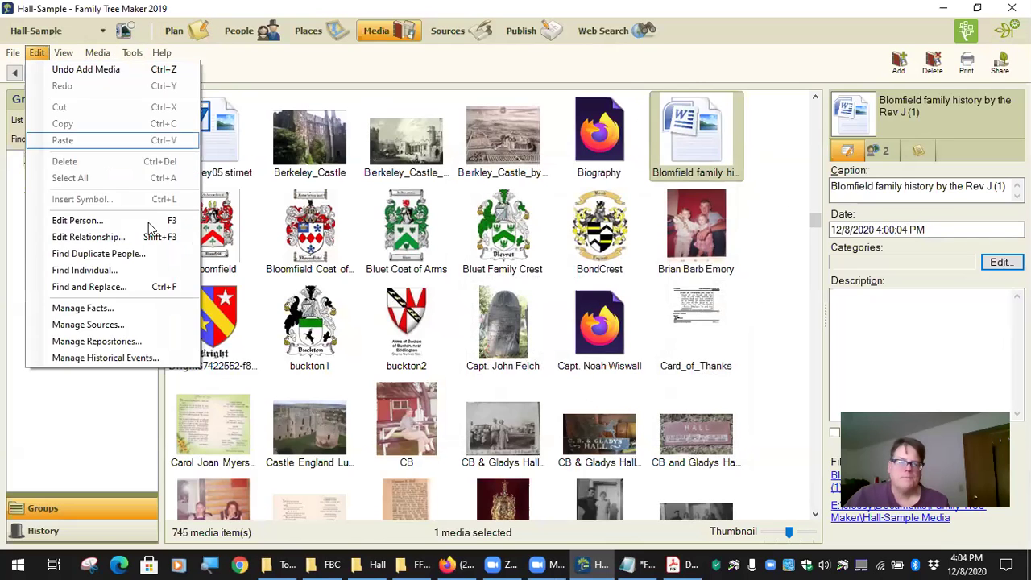
{"action": "left_click", "coordinate": [123, 306]}
{"action": "scroll", "coordinate": [467, 284], "scroll_direction": "down", "scroll_amount": 15}
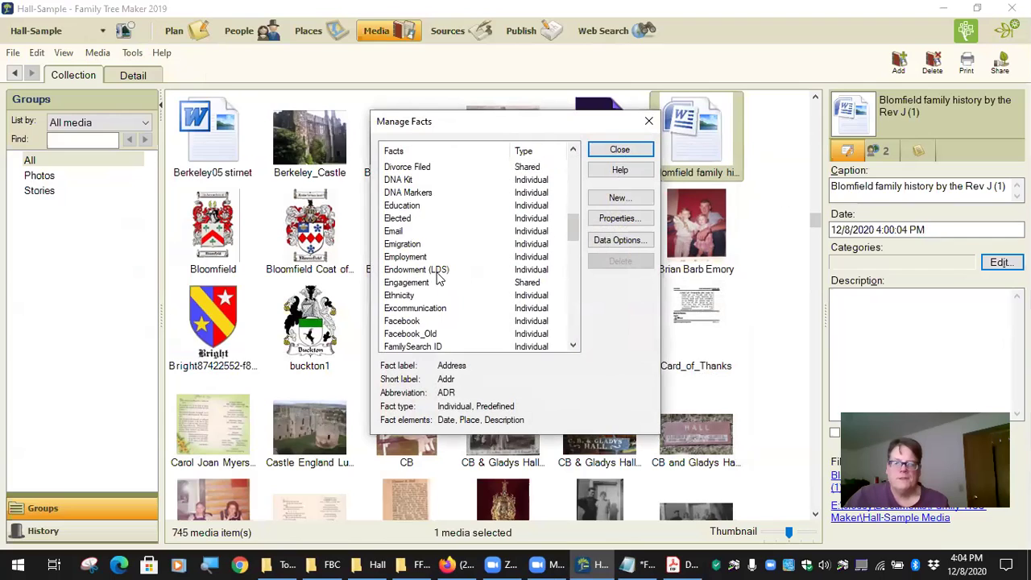
{"action": "scroll", "coordinate": [470, 284], "scroll_direction": "up", "scroll_amount": 2}
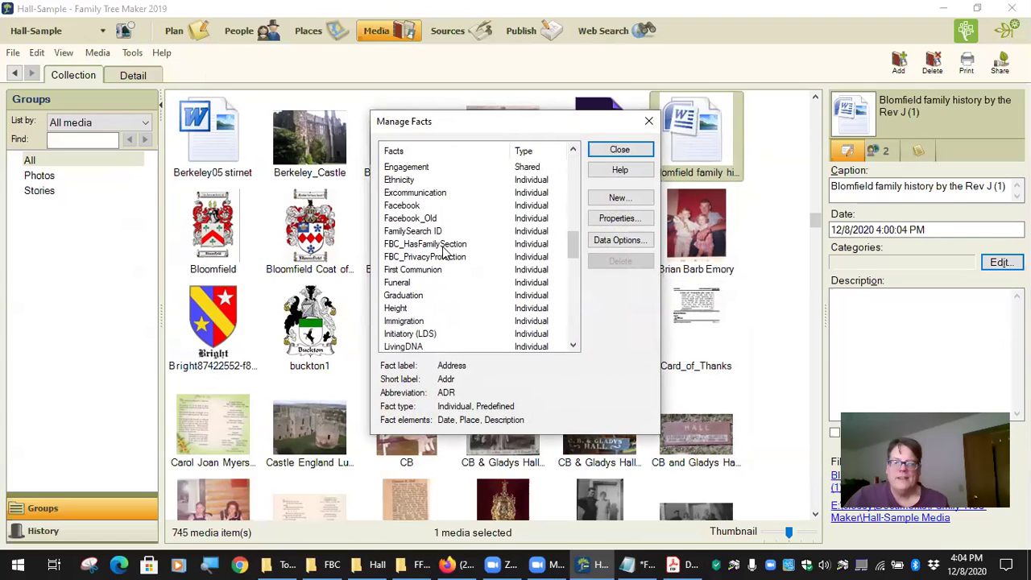
{"action": "left_click", "coordinate": [388, 245]}
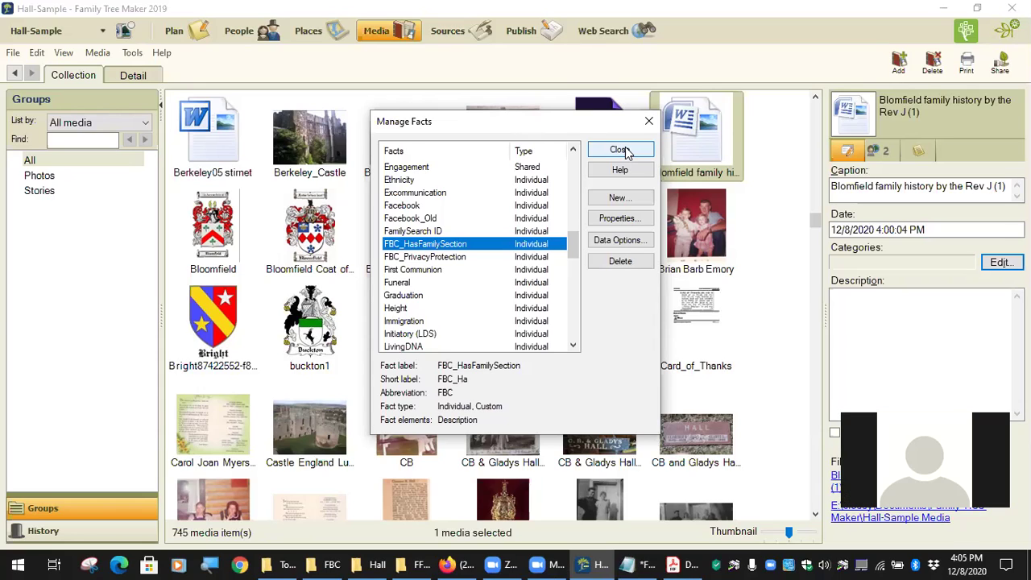
{"action": "left_click", "coordinate": [627, 153]}
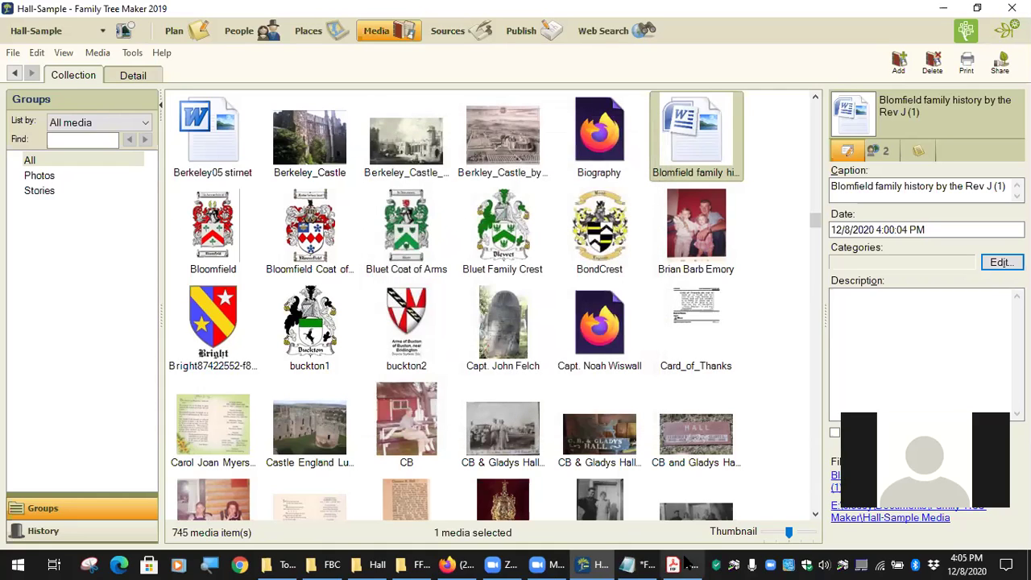
Start an export of the tree with the Family Book Creator 2019 plugin.
{"action": "left_click", "coordinate": [132, 54]}
{"action": "mouse_move", "coordinate": [218, 236]}
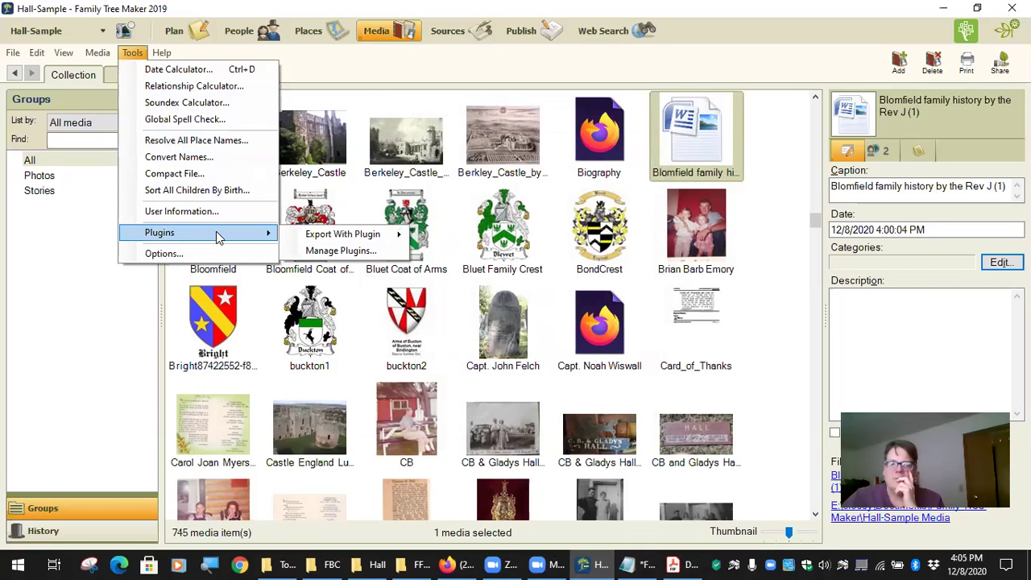
{"action": "mouse_move", "coordinate": [352, 235]}
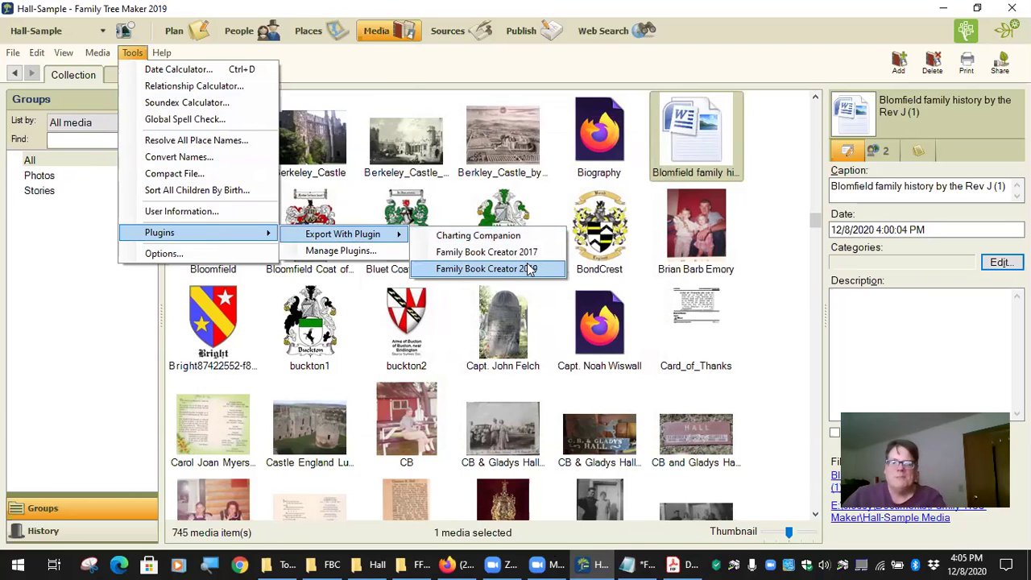
{"action": "left_click", "coordinate": [528, 268]}
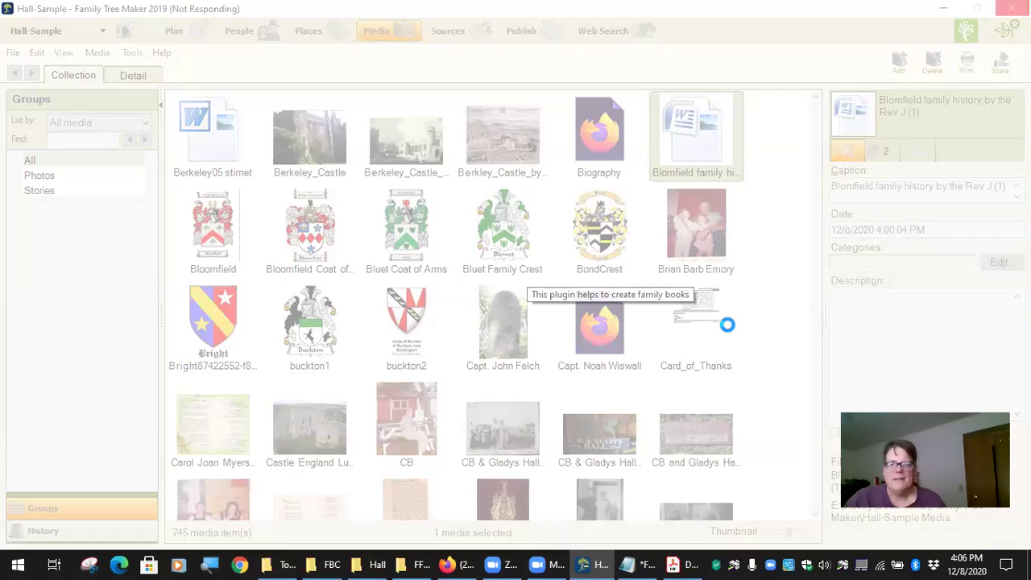
Use Task Manager to check the running apps, close the PDF book in Acrobat Reader, and end the unresponsive Family Tree Maker 2019 task.
{"action": "key", "text": "ctrl+shift+Escape"}
{"action": "left_click", "coordinate": [260, 245]}
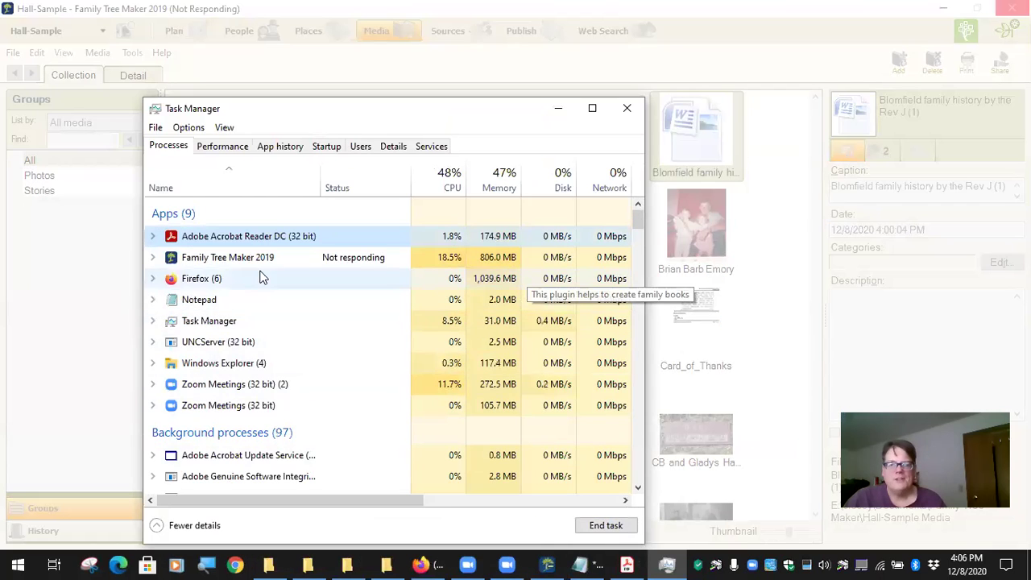
{"action": "left_click", "coordinate": [627, 564]}
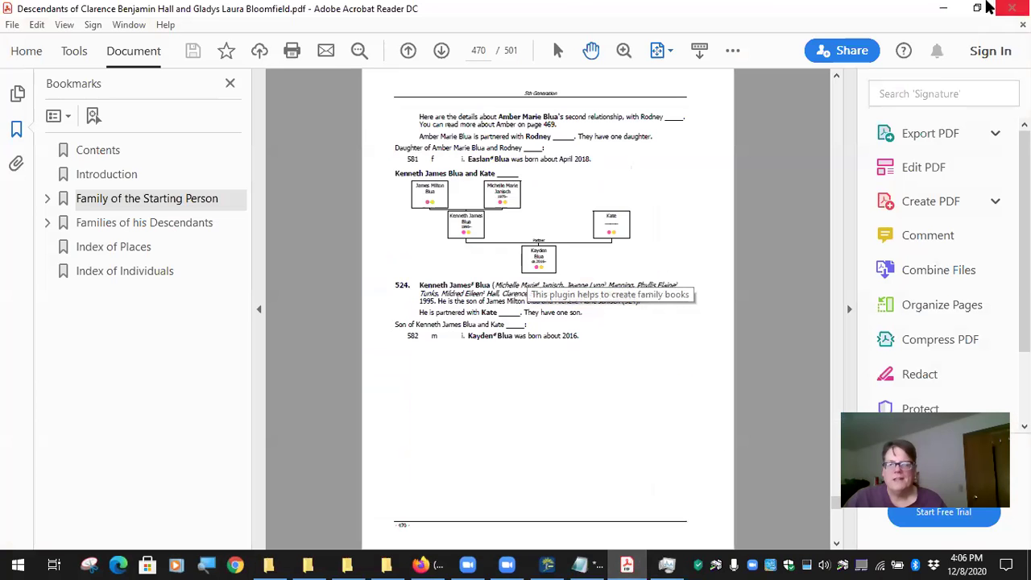
{"action": "left_click", "coordinate": [1012, 8]}
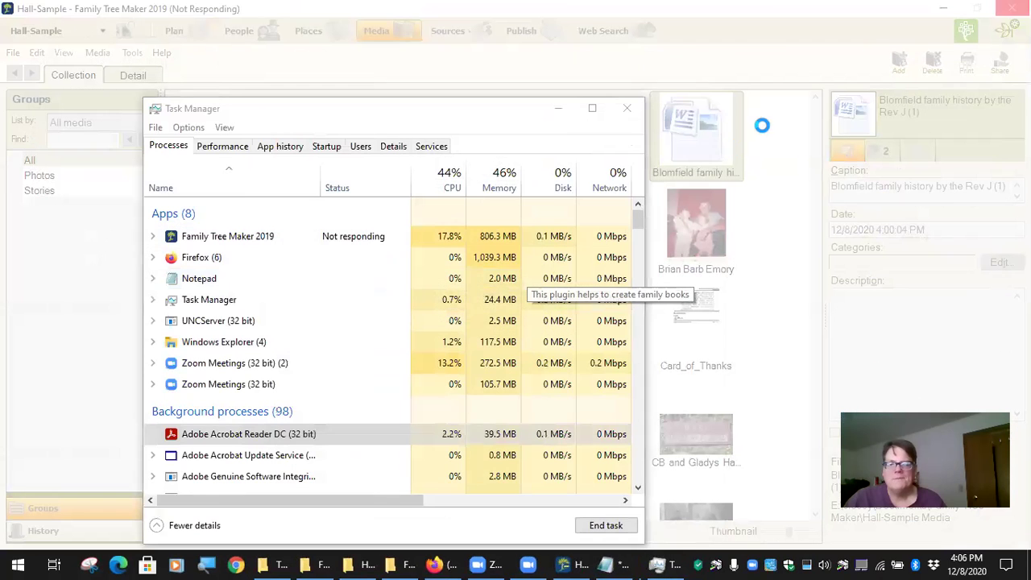
{"action": "left_click", "coordinate": [246, 238]}
{"action": "left_click", "coordinate": [606, 525]}
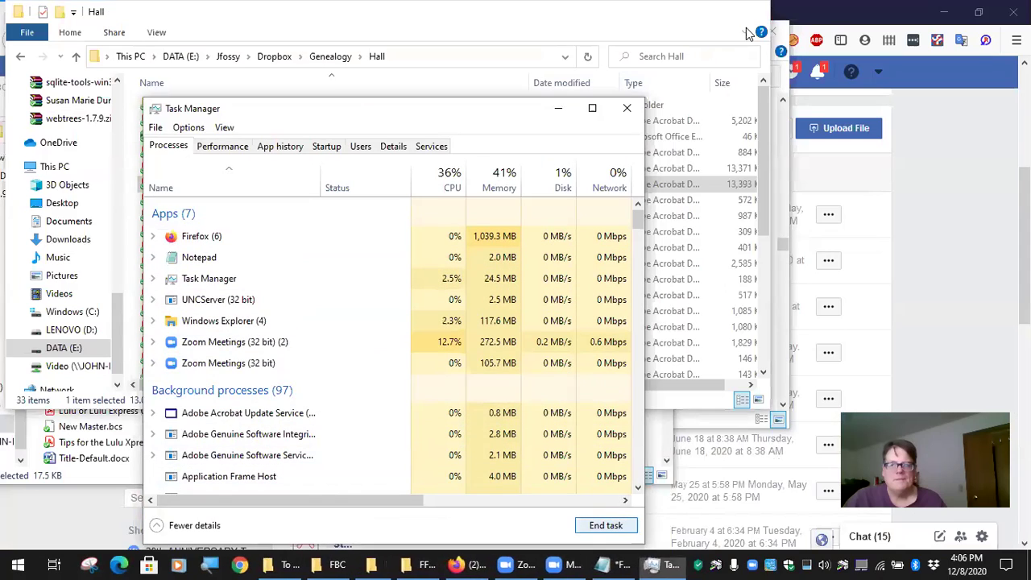
Close Firefox, the FFWH+2020 Media and FBC folder windows, and Task Manager to clear the desktop.
{"action": "left_click", "coordinate": [1014, 12]}
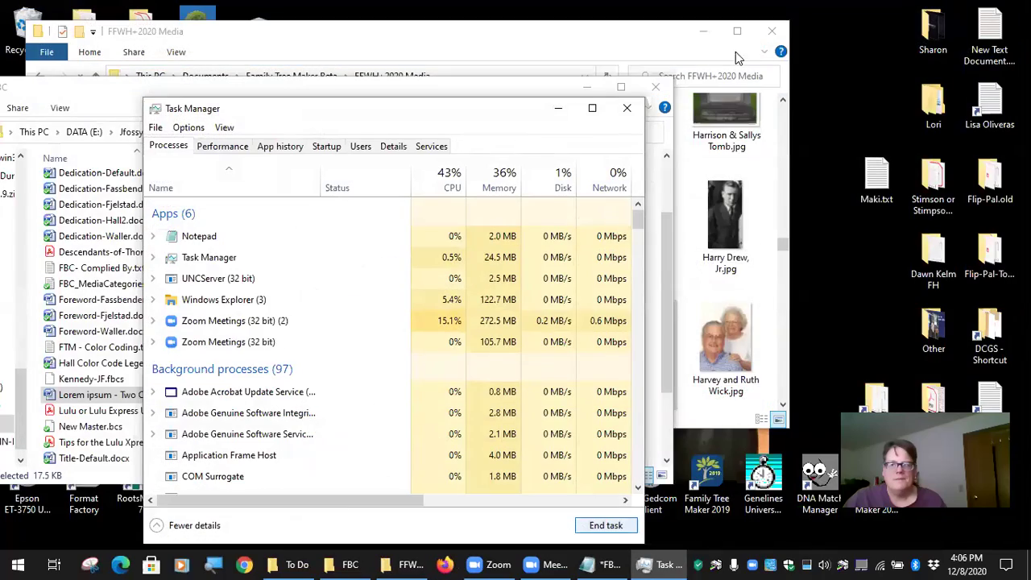
{"action": "left_click", "coordinate": [776, 33]}
{"action": "left_click", "coordinate": [627, 108]}
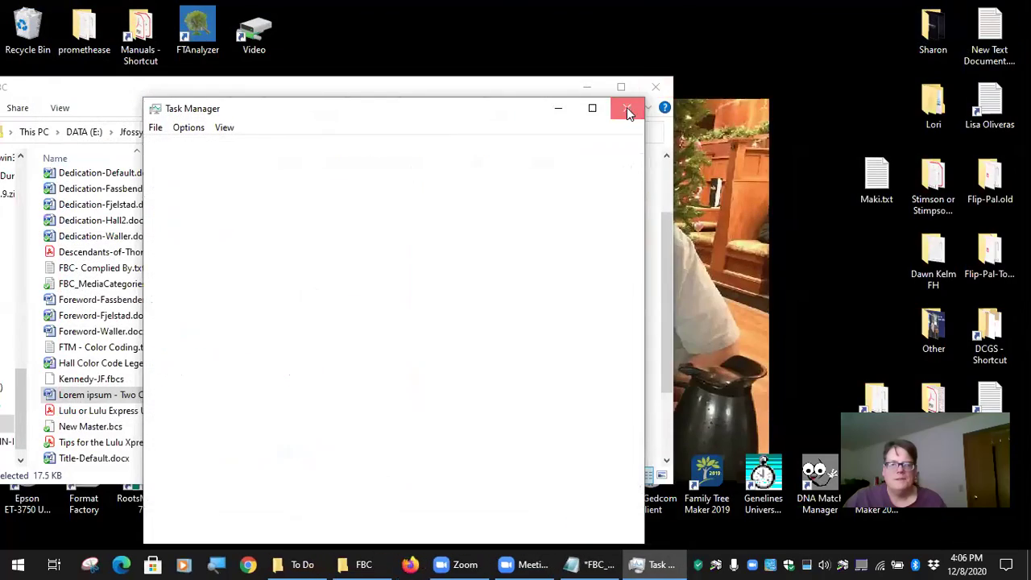
{"action": "left_click", "coordinate": [656, 87]}
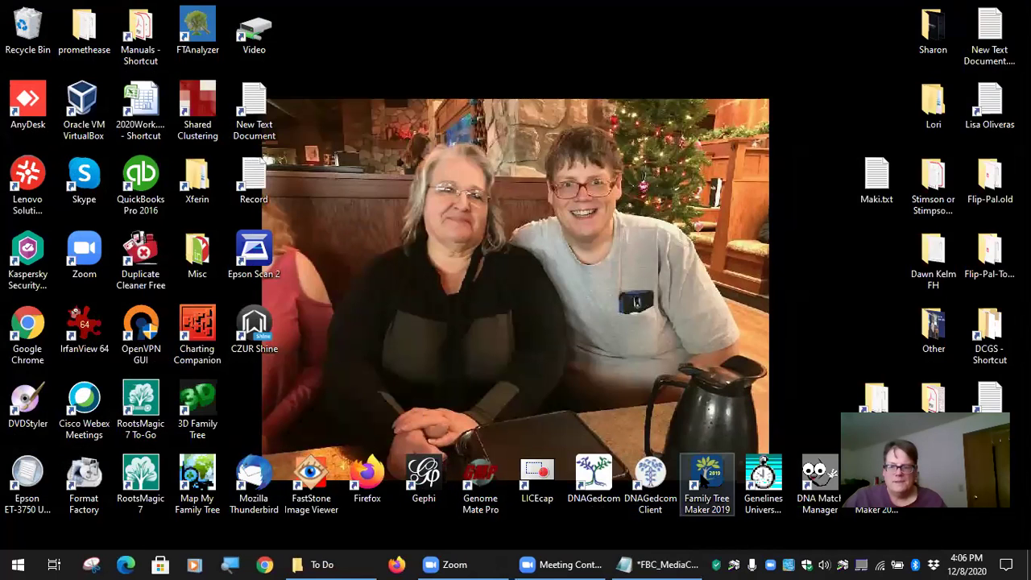
Restart Family Tree Maker 2019, continue past the improper-shutdown notice, and open the Hall-Sample tree.
{"action": "double_click", "coordinate": [704, 479]}
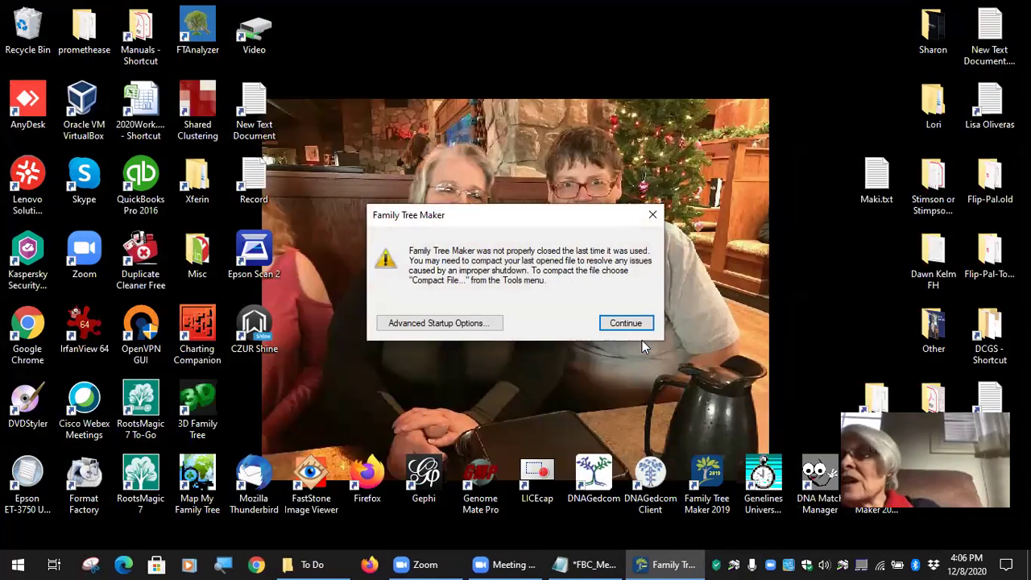
{"action": "left_click", "coordinate": [626, 323]}
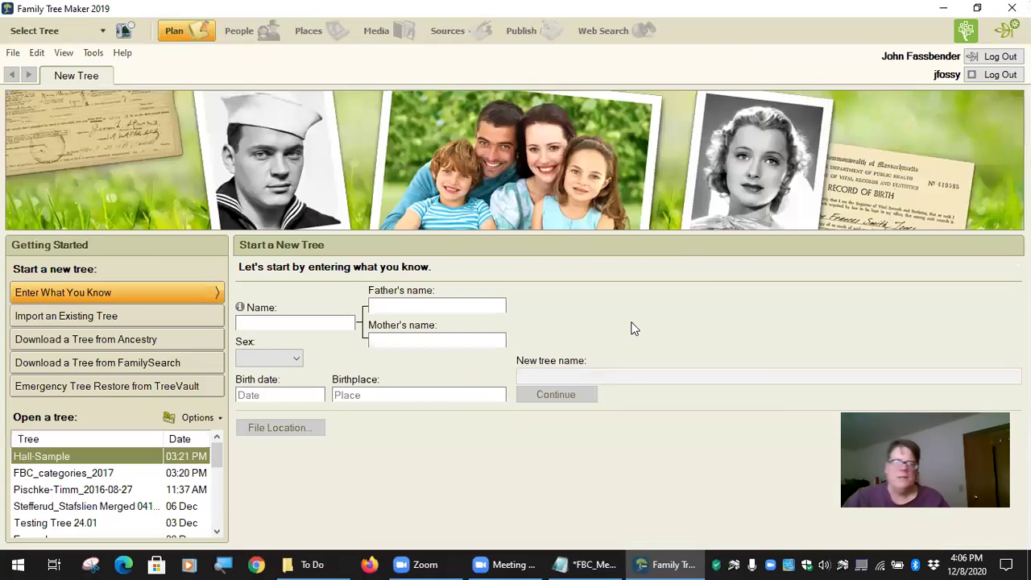
{"action": "double_click", "coordinate": [50, 460]}
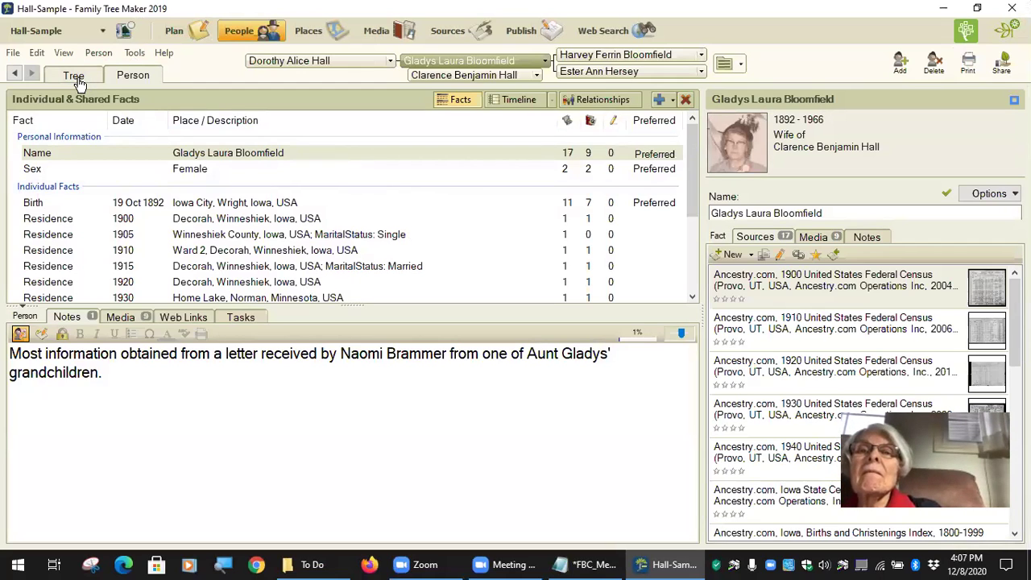
{"action": "left_click", "coordinate": [133, 52]}
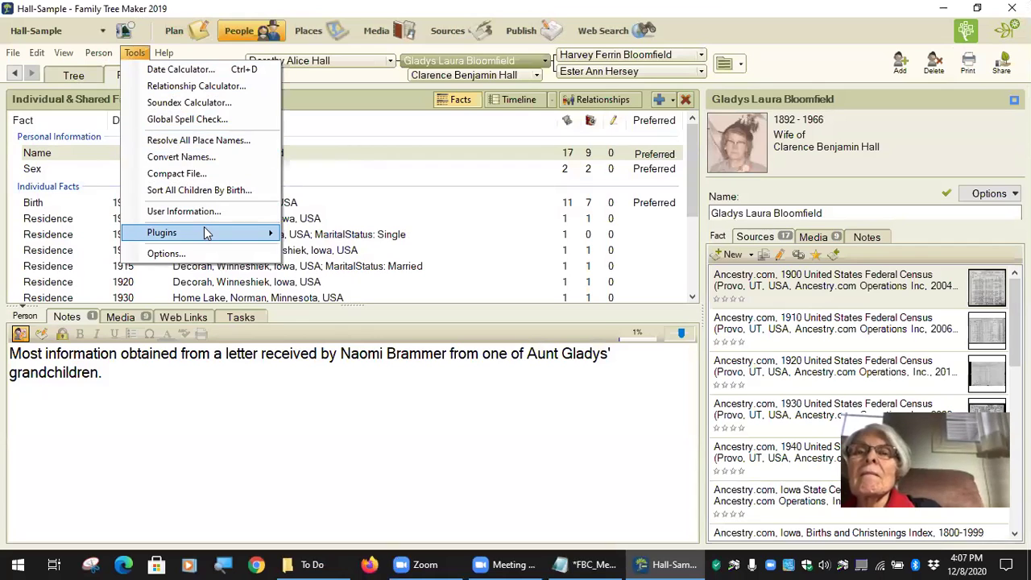
{"action": "mouse_move", "coordinate": [206, 233]}
{"action": "mouse_move", "coordinate": [354, 234]}
{"action": "left_click", "coordinate": [502, 272]}
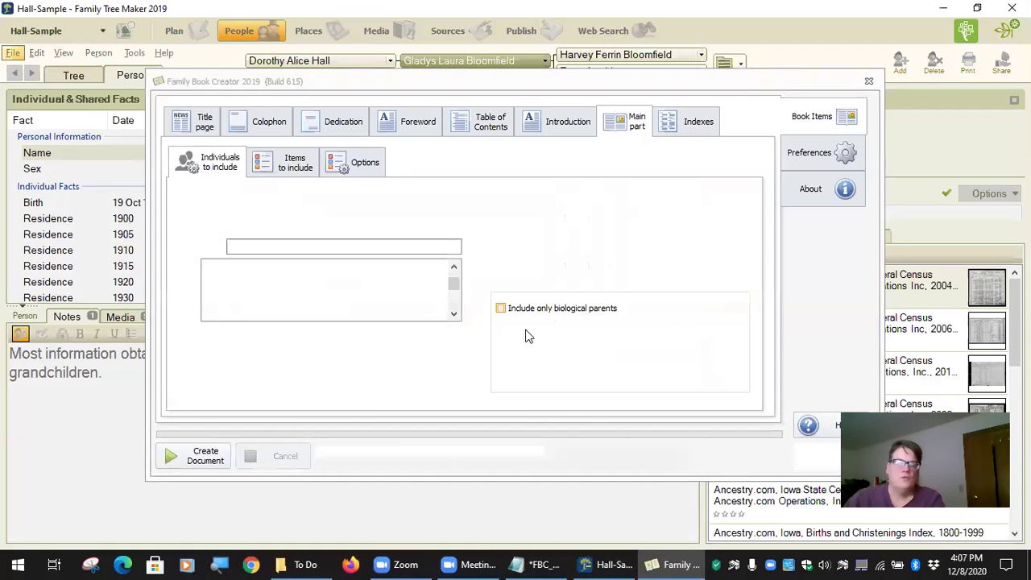
{"action": "left_click", "coordinate": [819, 459]}
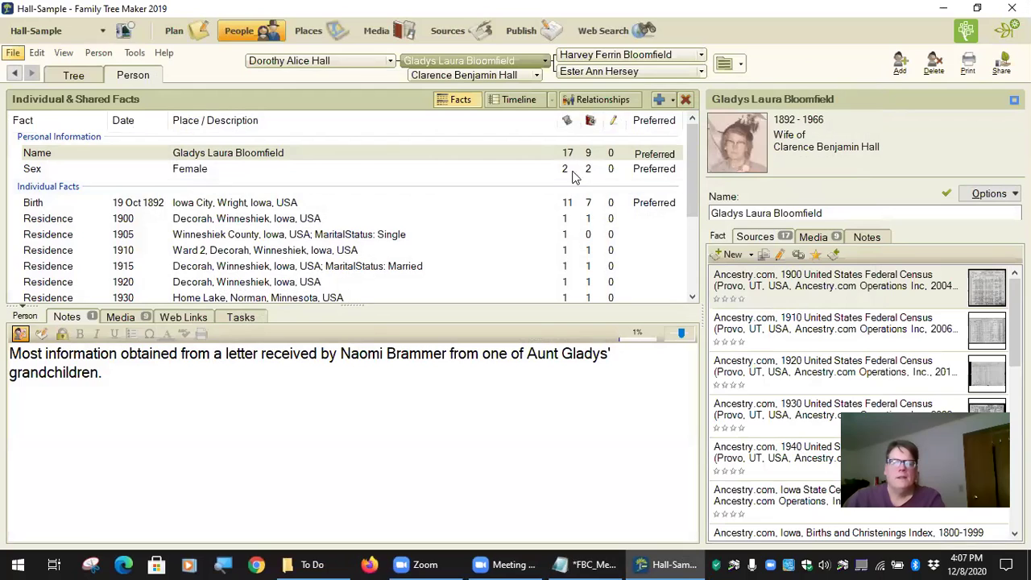
Examine where the selected individual's Name fact notes and person note are kept, highlighting the whole person note text.
{"action": "left_click", "coordinate": [866, 237]}
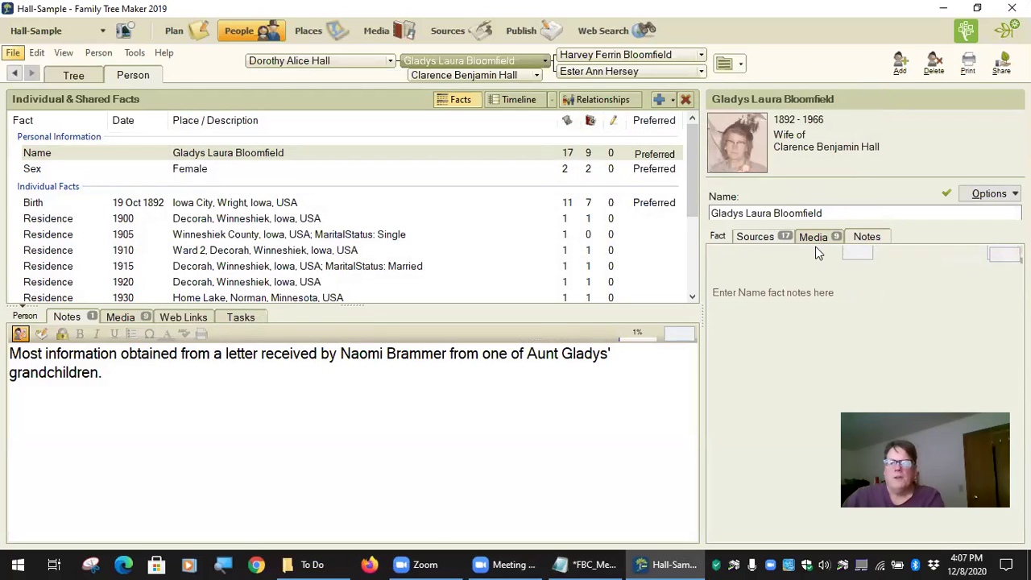
{"action": "left_click", "coordinate": [69, 76]}
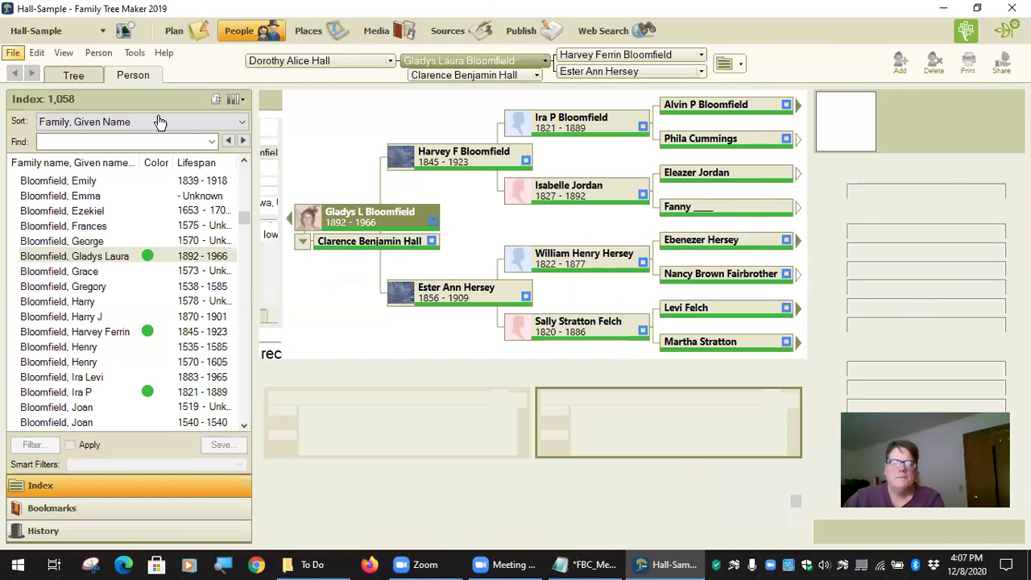
{"action": "left_click", "coordinate": [132, 76]}
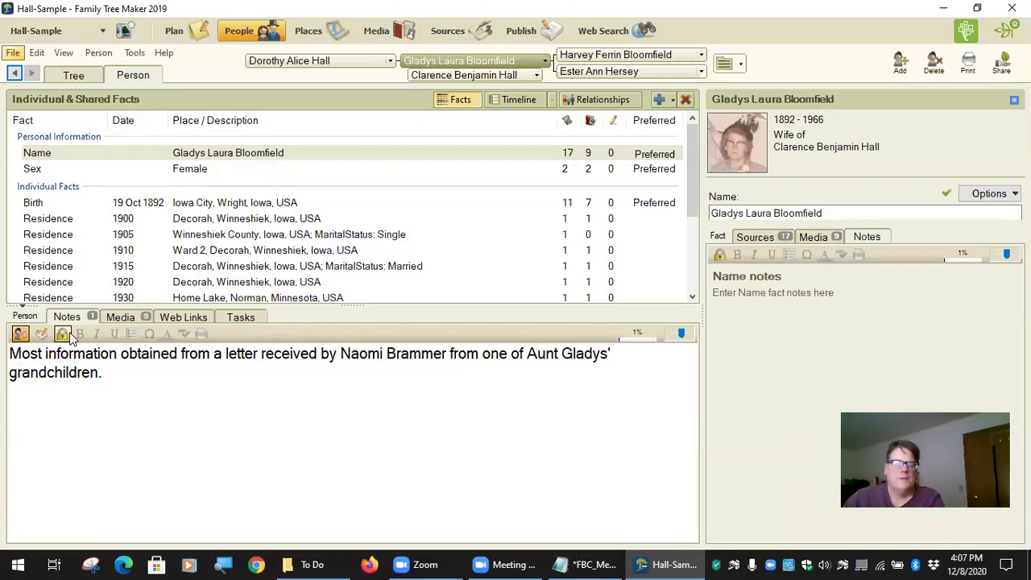
{"action": "left_click", "coordinate": [277, 401]}
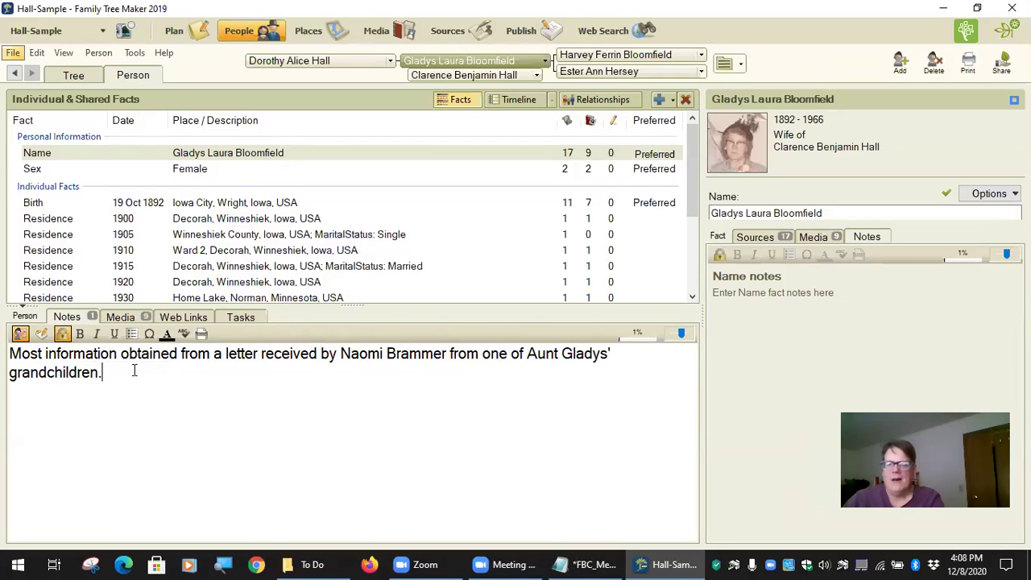
{"action": "key", "text": "ctrl+a"}
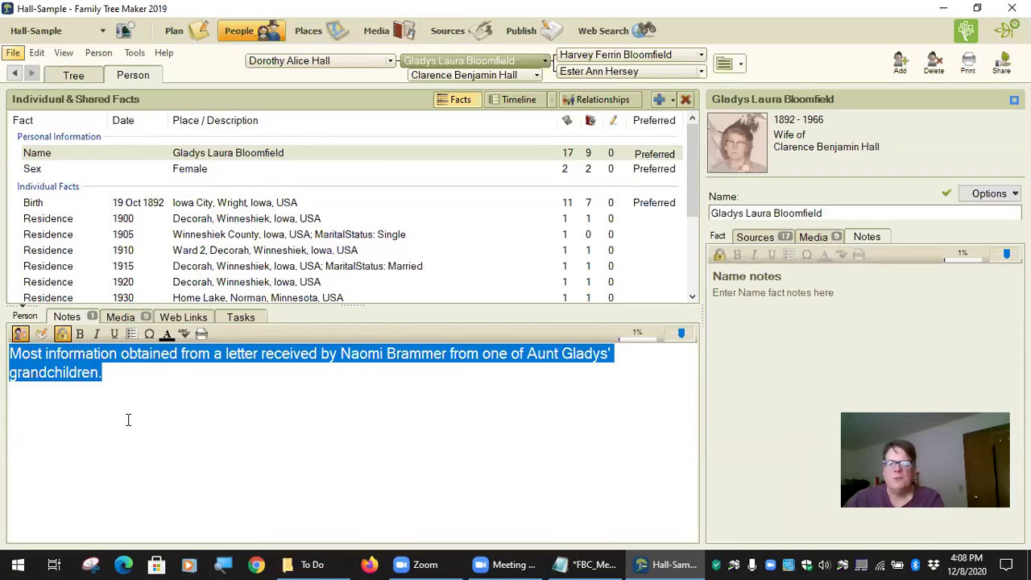
{"action": "left_click", "coordinate": [185, 424]}
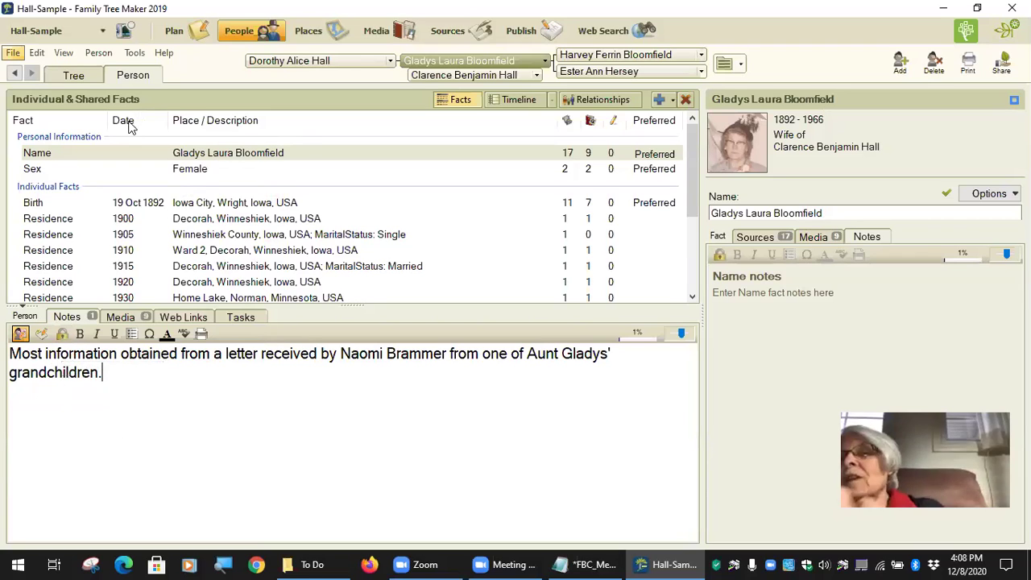
Export the Hall-Sample tree with the Family Book Creator 2019 plugin.
{"action": "left_click", "coordinate": [135, 53]}
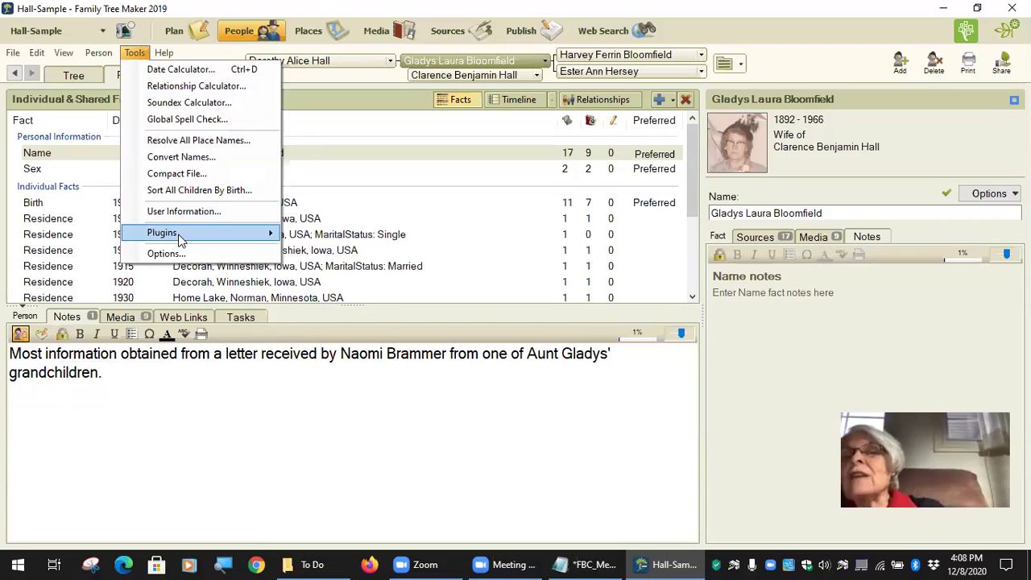
{"action": "mouse_move", "coordinate": [258, 234]}
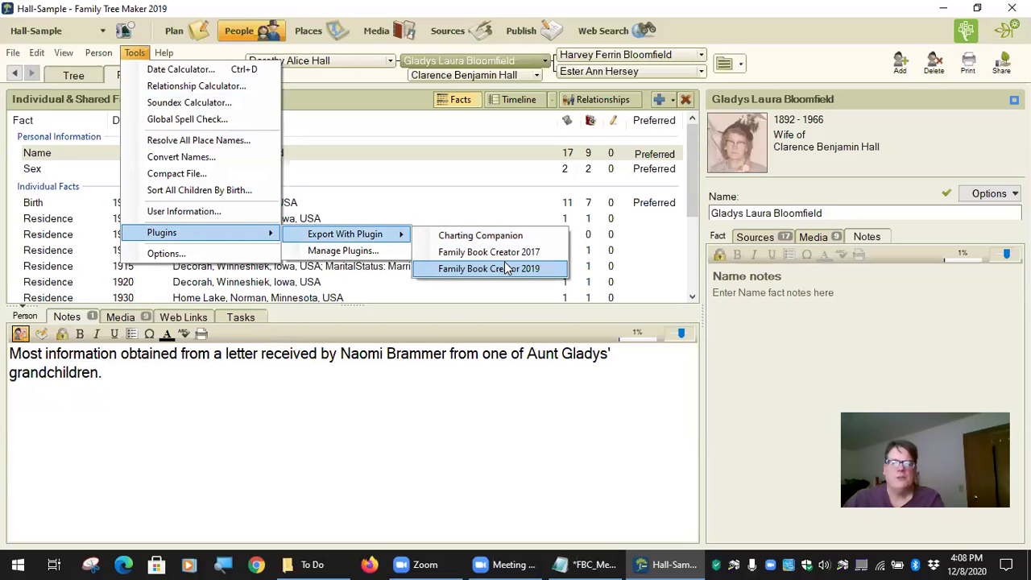
{"action": "left_click", "coordinate": [492, 270]}
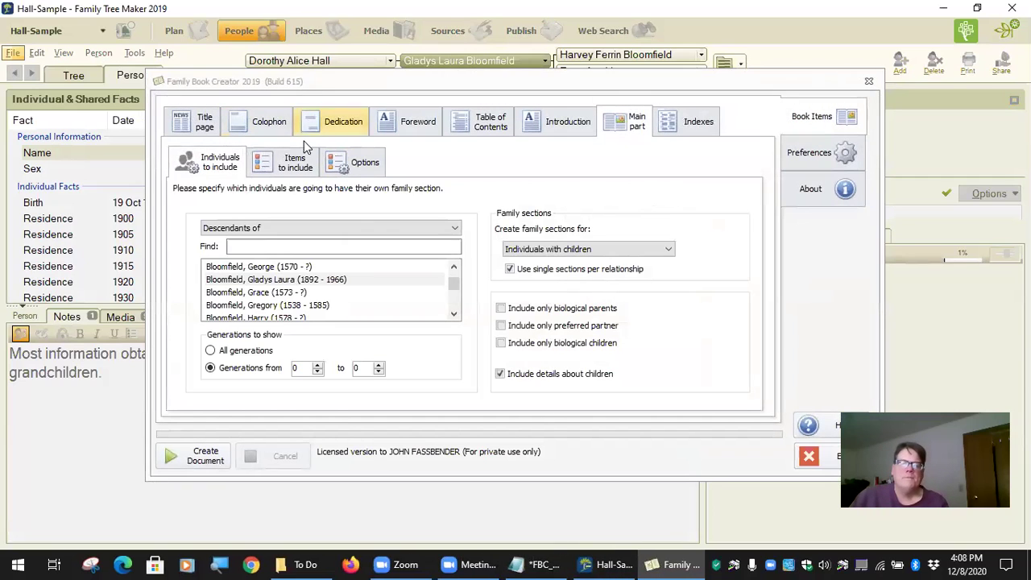
Review the main part's items to include for each kind of person, and exclude person notes for the primary person.
{"action": "left_click", "coordinate": [294, 165]}
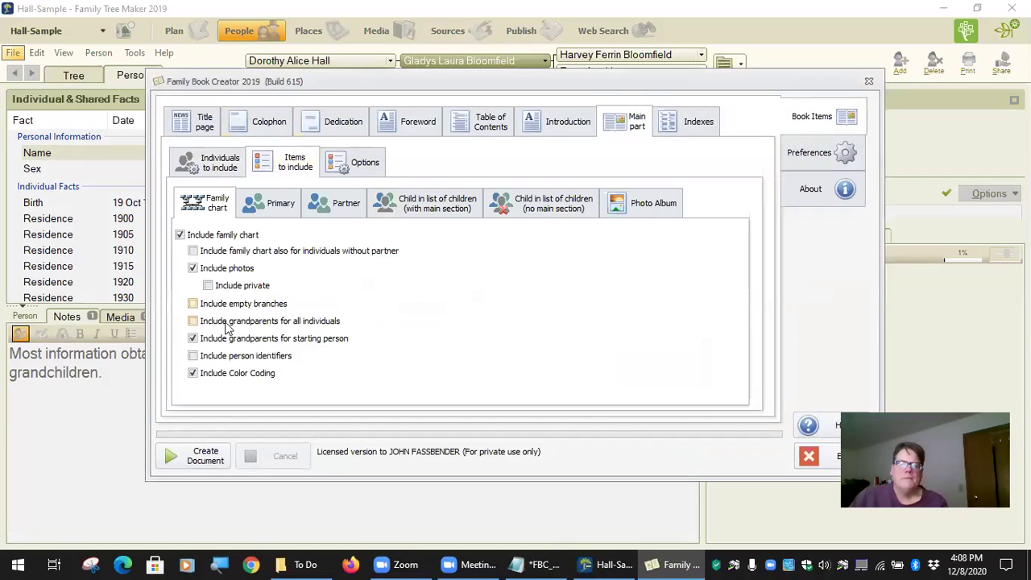
{"action": "left_click", "coordinate": [283, 212]}
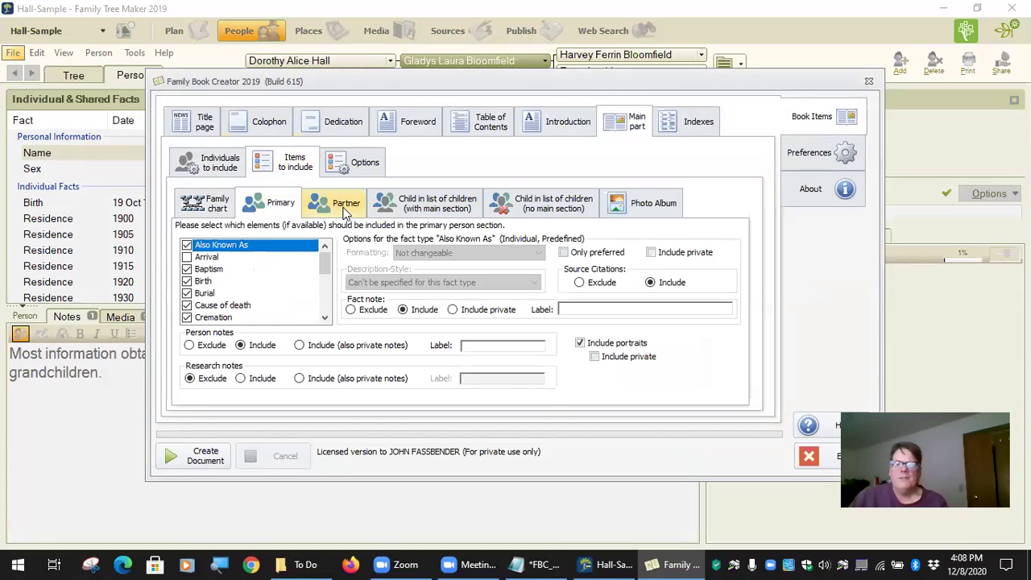
{"action": "left_click", "coordinate": [345, 208]}
{"action": "left_click", "coordinate": [437, 205]}
{"action": "left_click", "coordinate": [498, 208]}
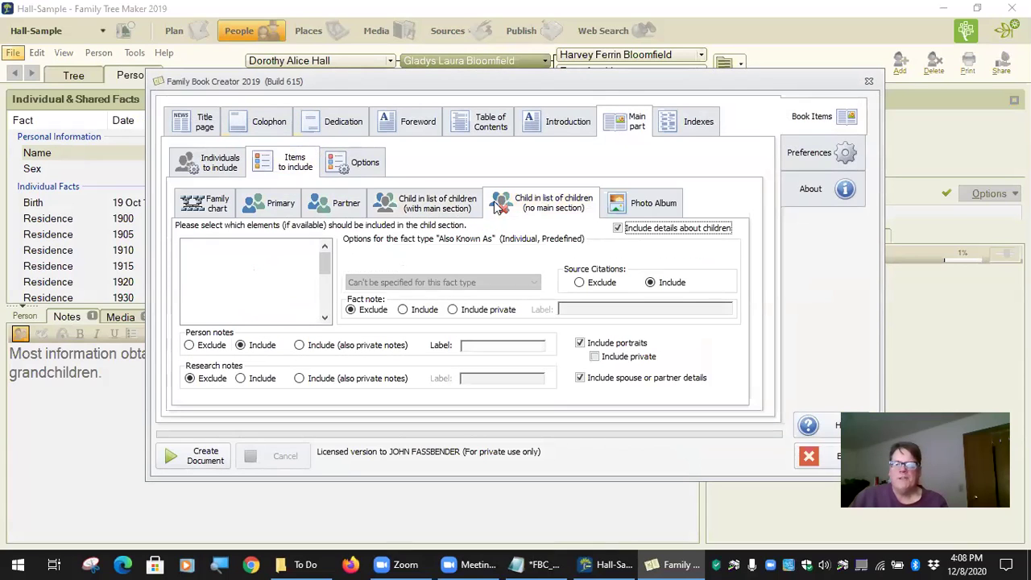
{"action": "left_click", "coordinate": [298, 211]}
{"action": "left_click", "coordinate": [206, 346]}
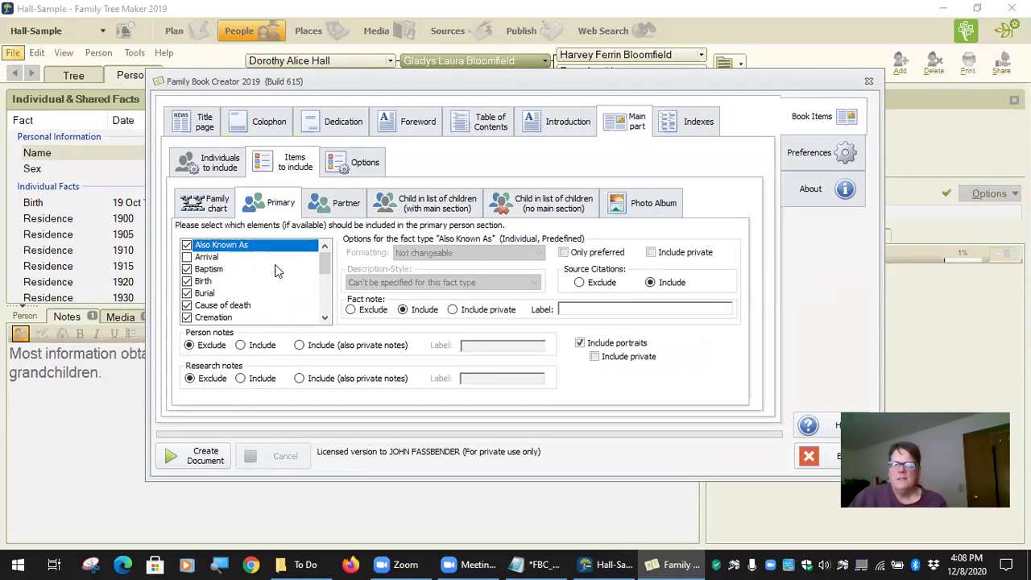
Exclude the fact notes for Birth, Baptism and Also Known As in the primary person section, and check the Cause of death options.
{"action": "left_click", "coordinate": [207, 269]}
{"action": "left_click", "coordinate": [205, 281]}
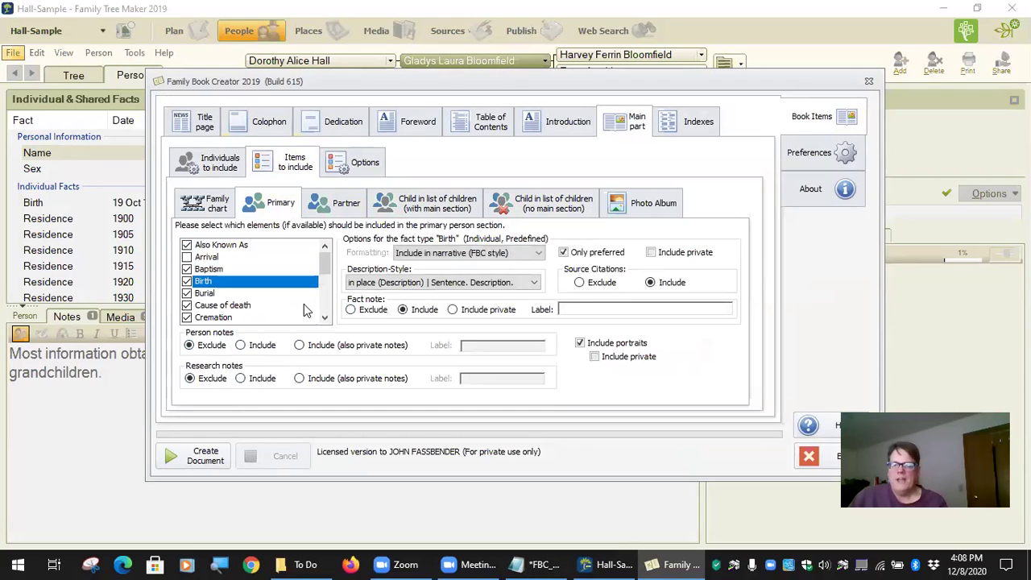
{"action": "left_click", "coordinate": [364, 313]}
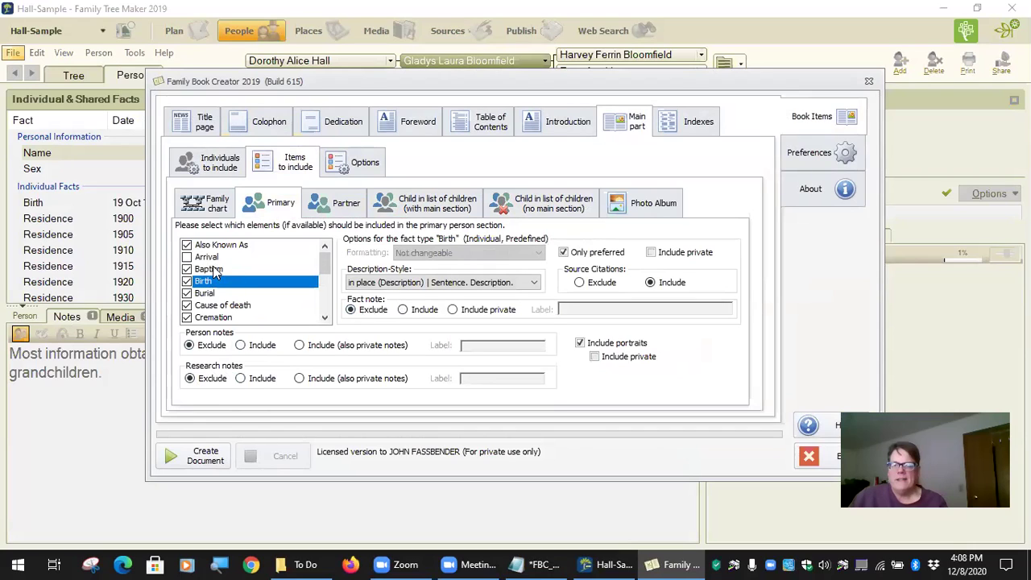
{"action": "left_click", "coordinate": [208, 270]}
{"action": "left_click", "coordinate": [360, 314]}
{"action": "left_click", "coordinate": [219, 245]}
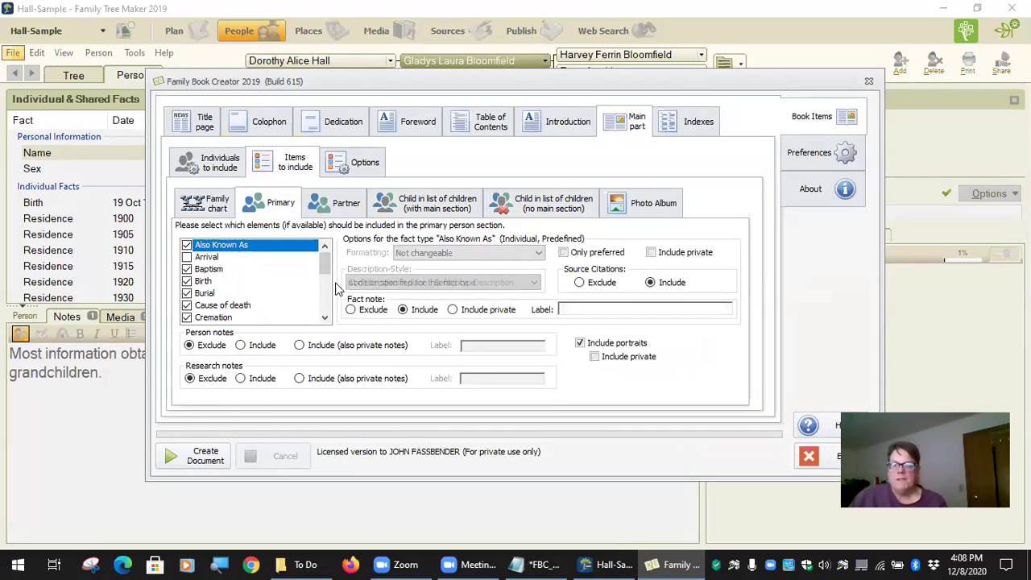
{"action": "left_click", "coordinate": [360, 312]}
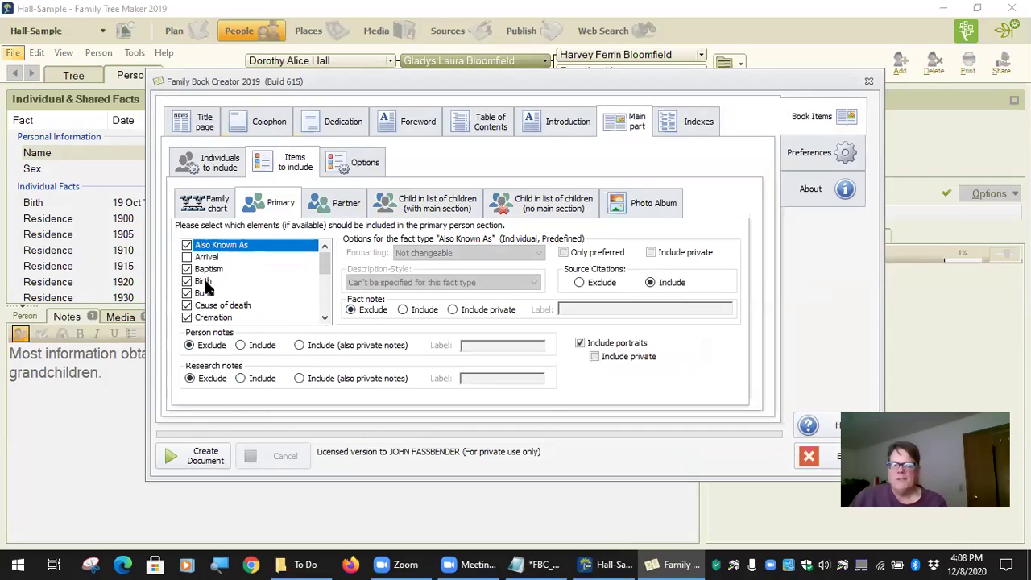
{"action": "left_click", "coordinate": [207, 282]}
{"action": "left_click", "coordinate": [217, 306]}
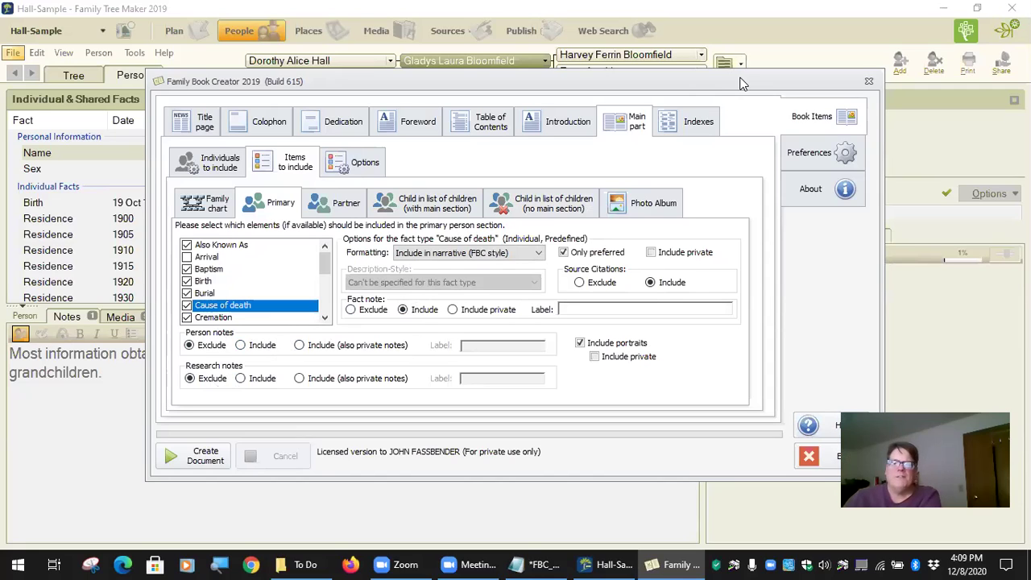
Move the Family Book Creator window to compare its note options with the tree, exit it, and show the individual's research note.
{"action": "left_click_drag", "start_coordinate": [735, 79], "coordinate": [551, 175]}
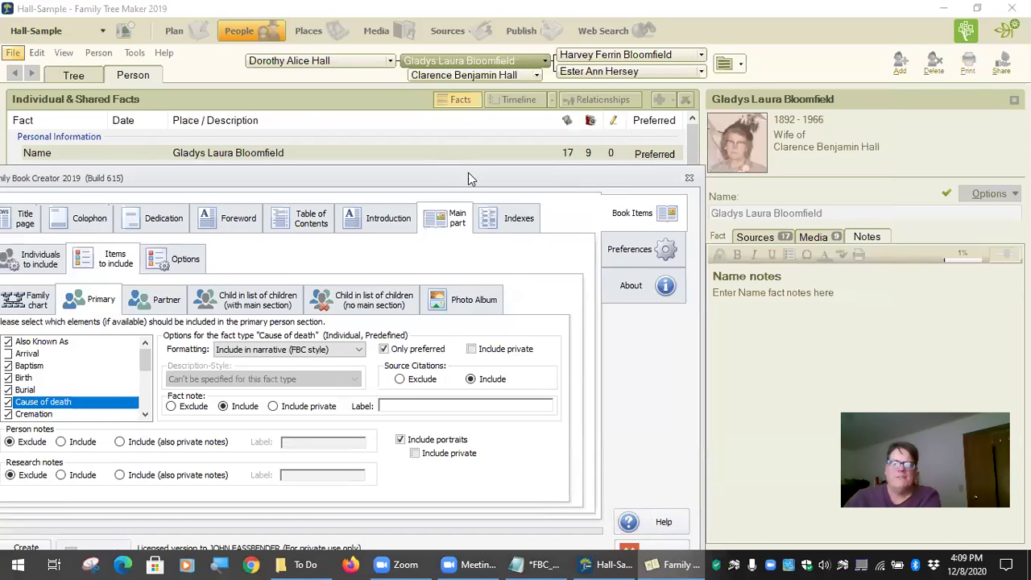
{"action": "left_click_drag", "start_coordinate": [452, 184], "coordinate": [565, 69]}
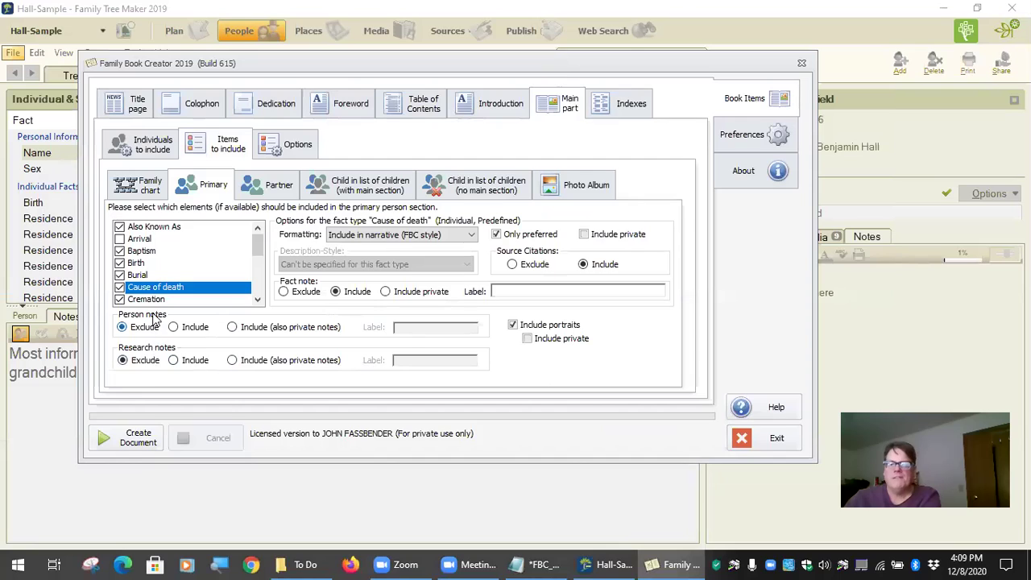
{"action": "left_click", "coordinate": [776, 440]}
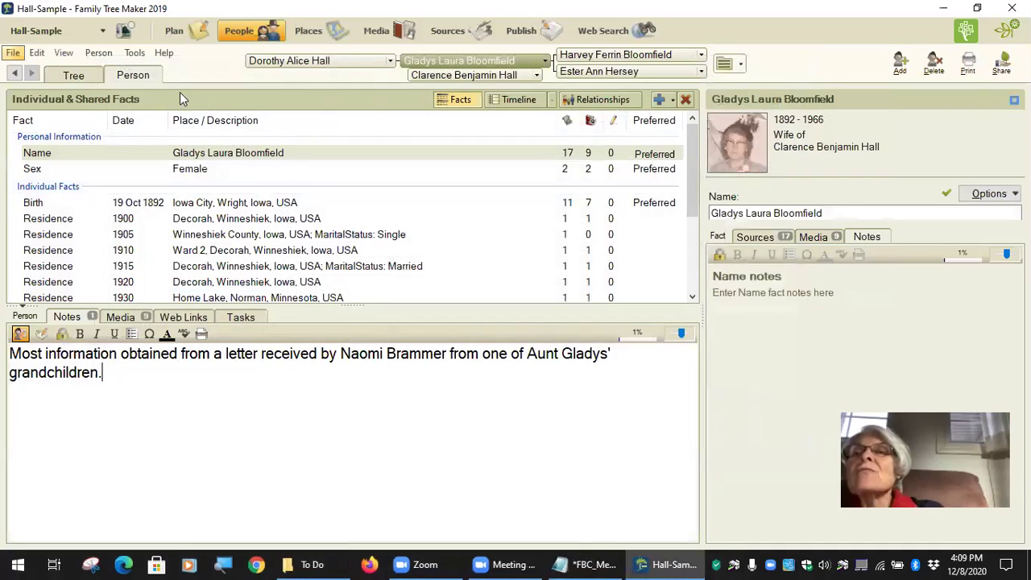
{"action": "left_click", "coordinate": [41, 334]}
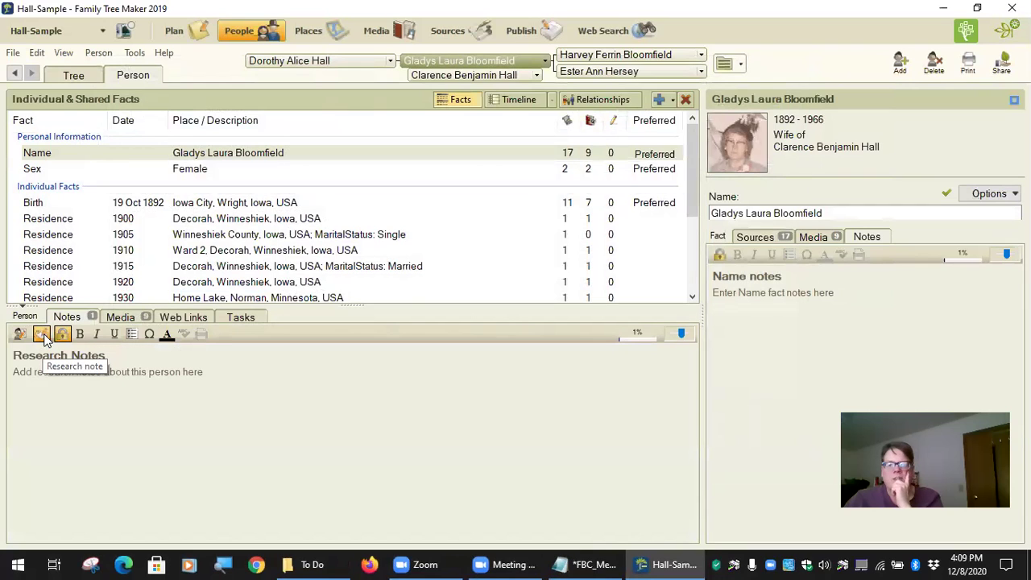
Compare the individual's person note with the research note.
{"action": "left_click", "coordinate": [20, 334]}
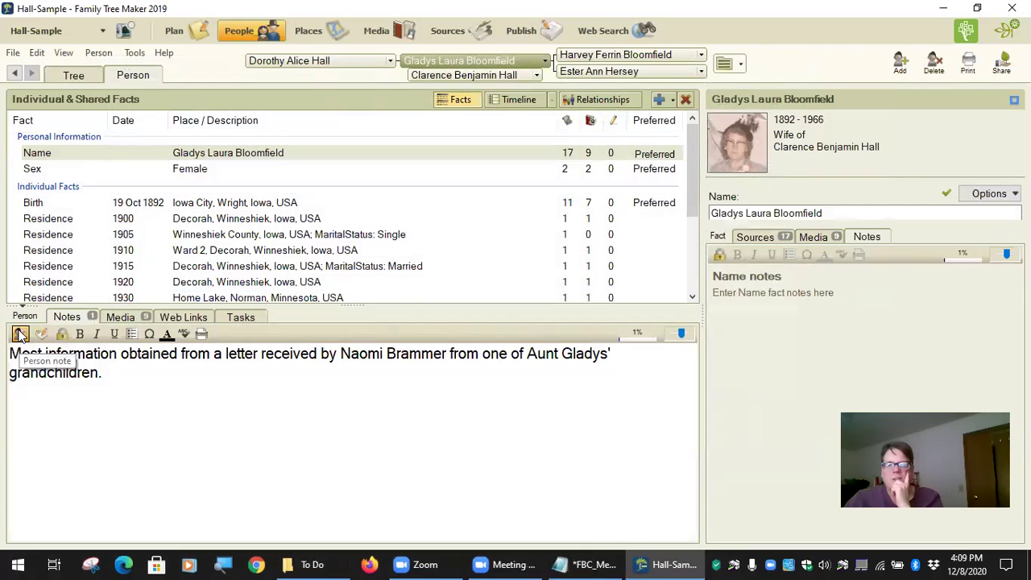
{"action": "left_click", "coordinate": [42, 337]}
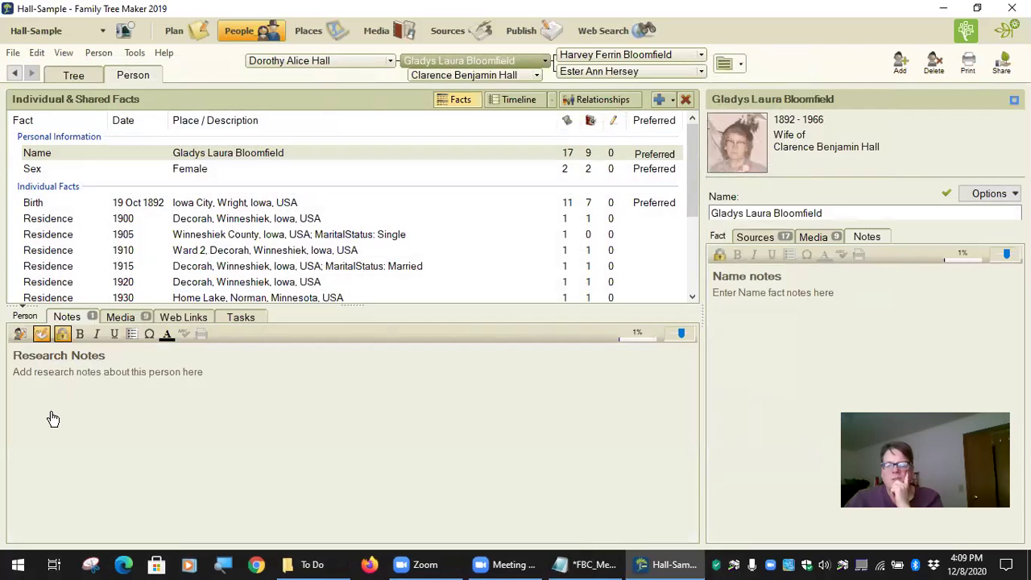
{"action": "left_click", "coordinate": [20, 335]}
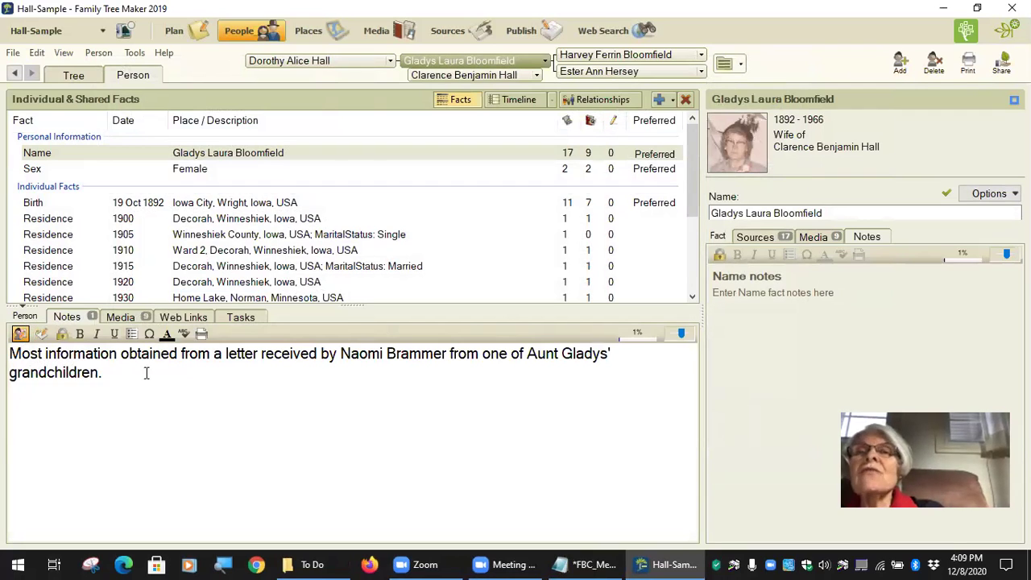
Move the whole text of the individual's person note into the research note, and check the person note.
{"action": "left_click_drag", "start_coordinate": [128, 374], "coordinate": [7, 362]}
{"action": "key", "text": "ctrl+c"}
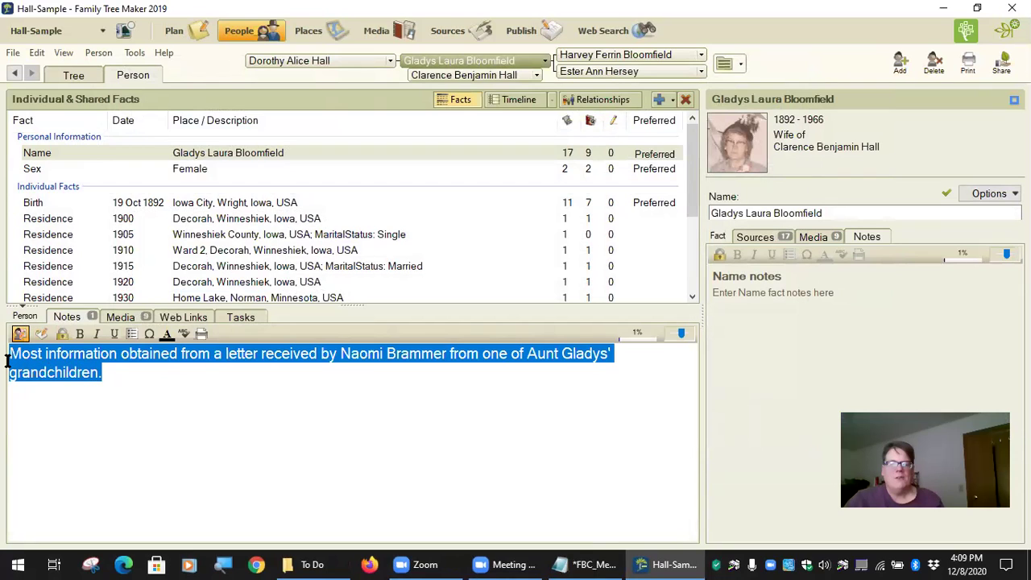
{"action": "key", "text": "Delete"}
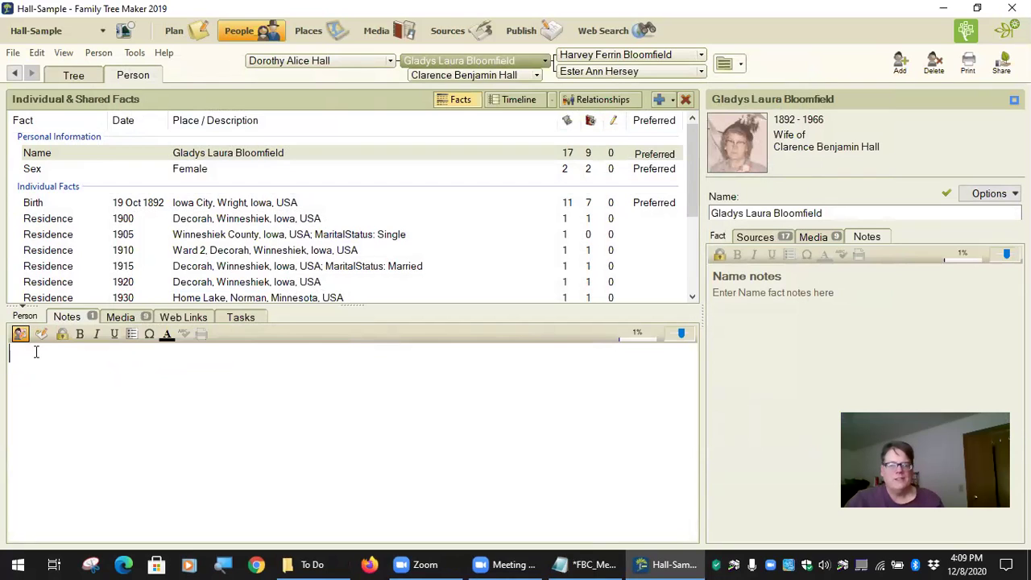
{"action": "left_click", "coordinate": [40, 335]}
{"action": "left_click", "coordinate": [65, 375]}
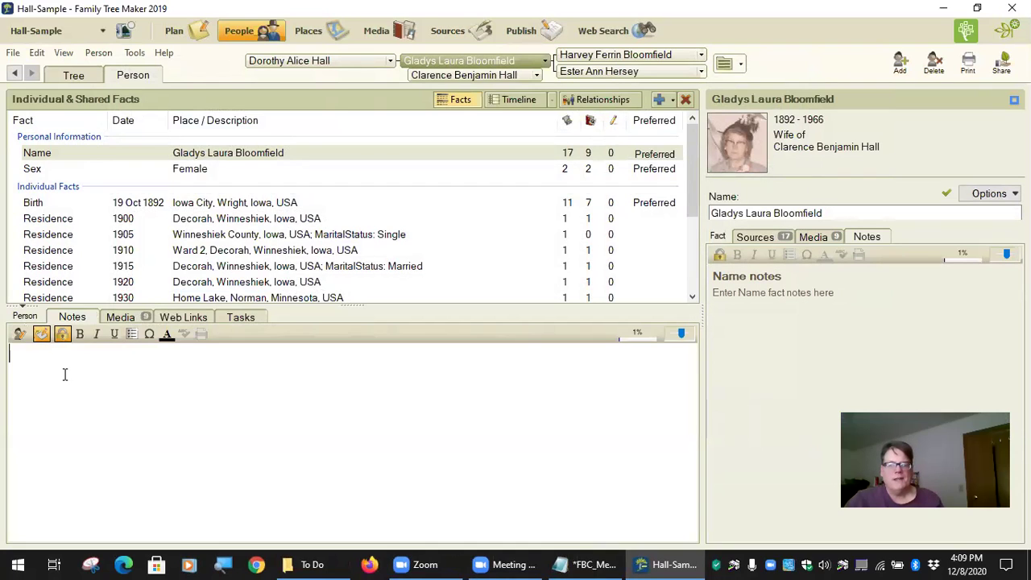
{"action": "key", "text": "ctrl+v"}
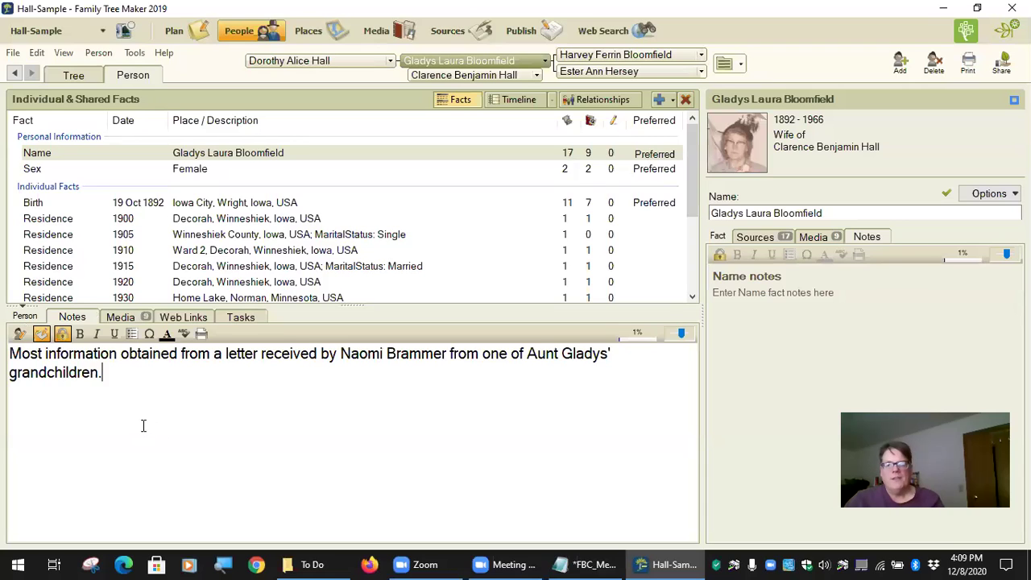
{"action": "left_click", "coordinate": [20, 333]}
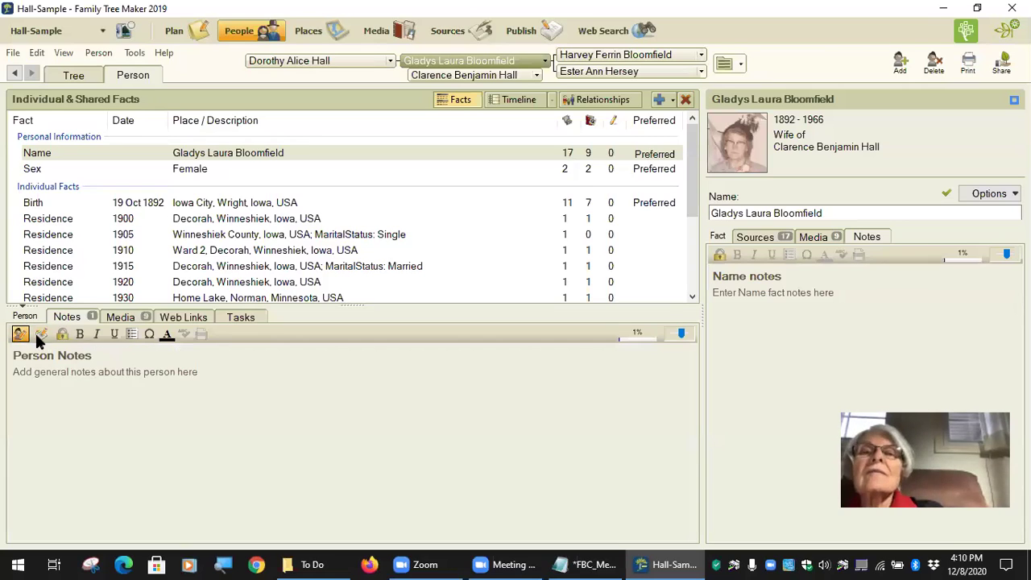
Check the wife's person and research notes from the family tree view, and read the husband's person notes.
{"action": "left_click", "coordinate": [73, 74]}
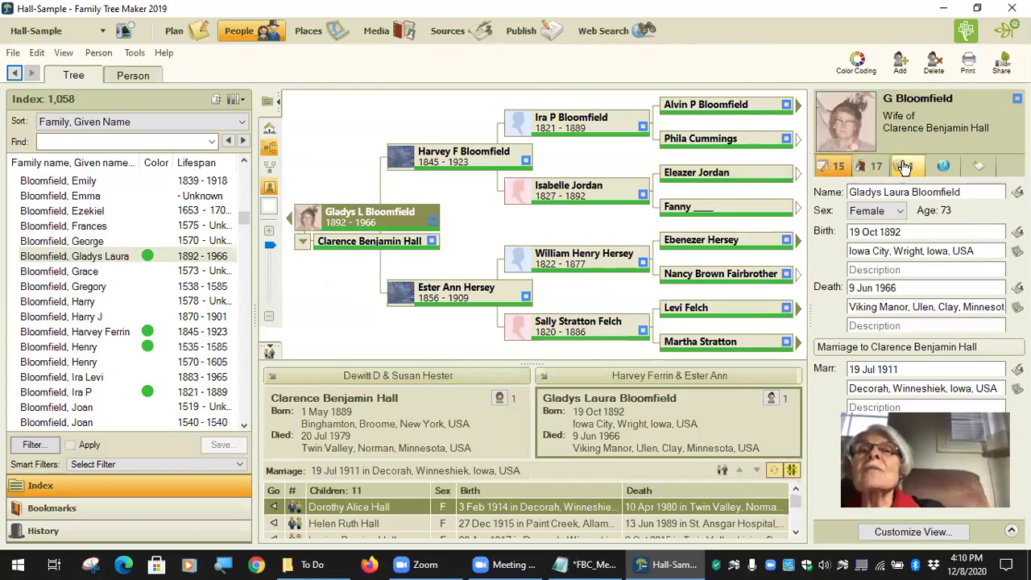
{"action": "left_click", "coordinate": [903, 165]}
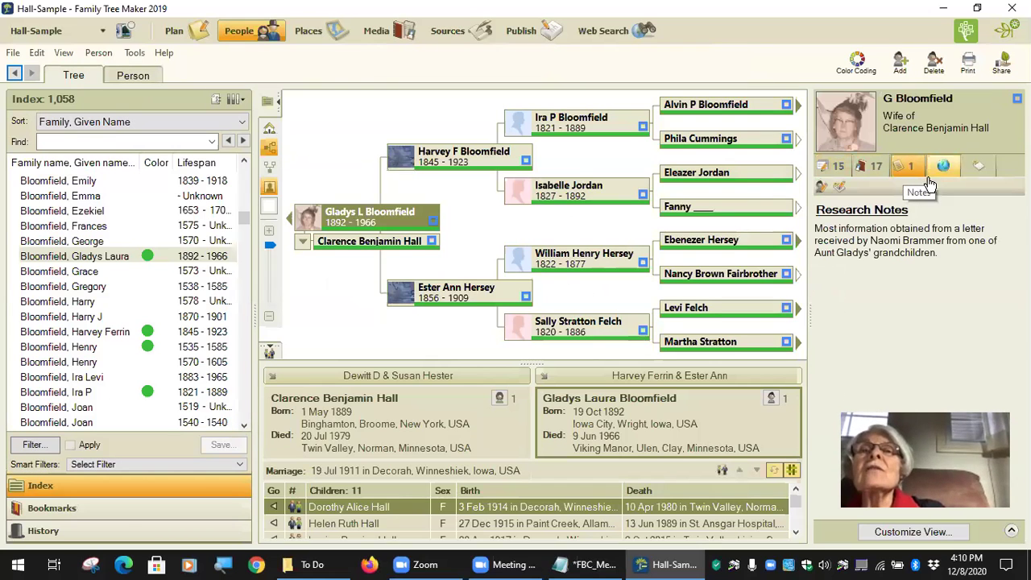
{"action": "left_click", "coordinate": [821, 187]}
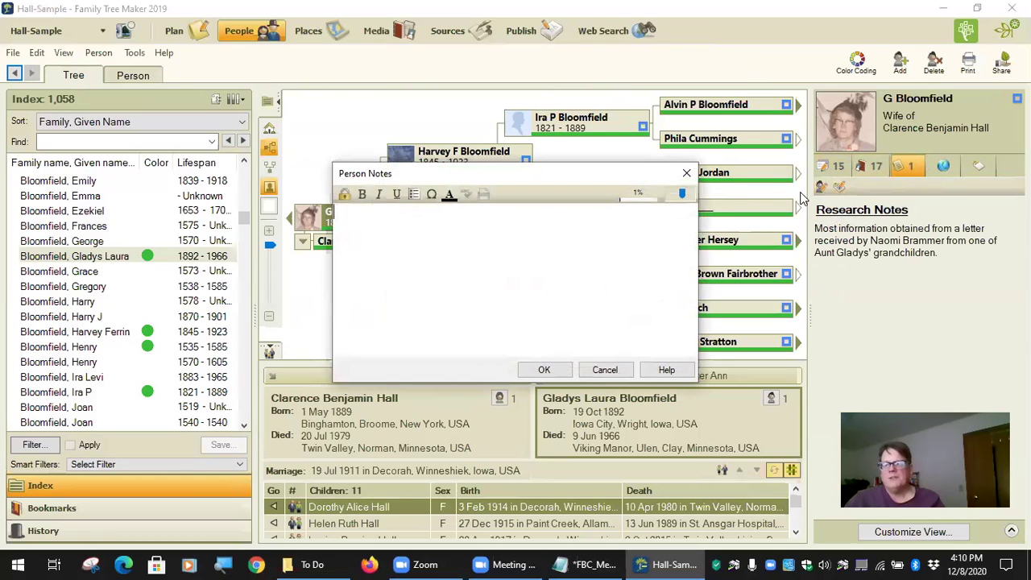
{"action": "left_click", "coordinate": [605, 369]}
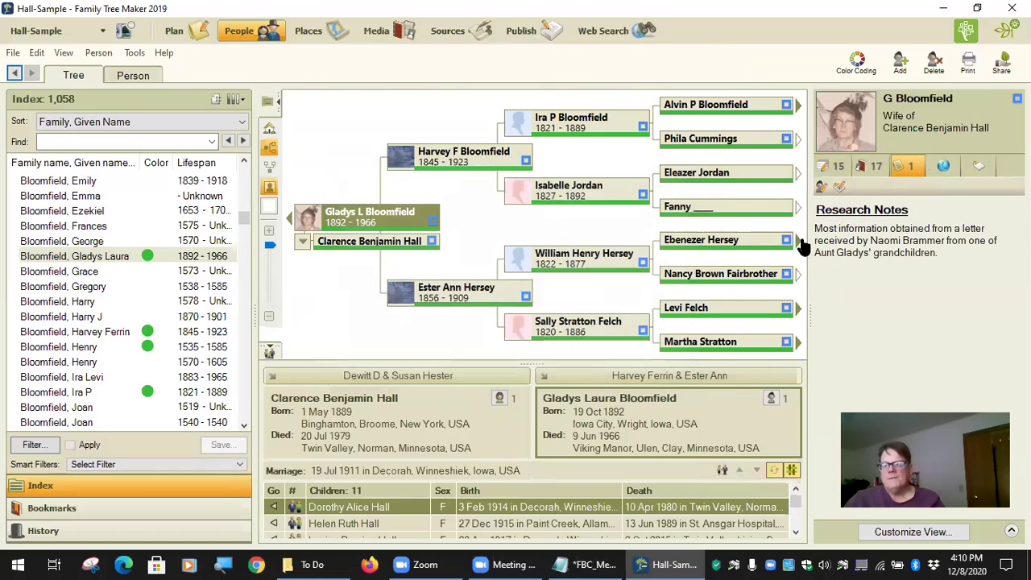
{"action": "left_click", "coordinate": [838, 186]}
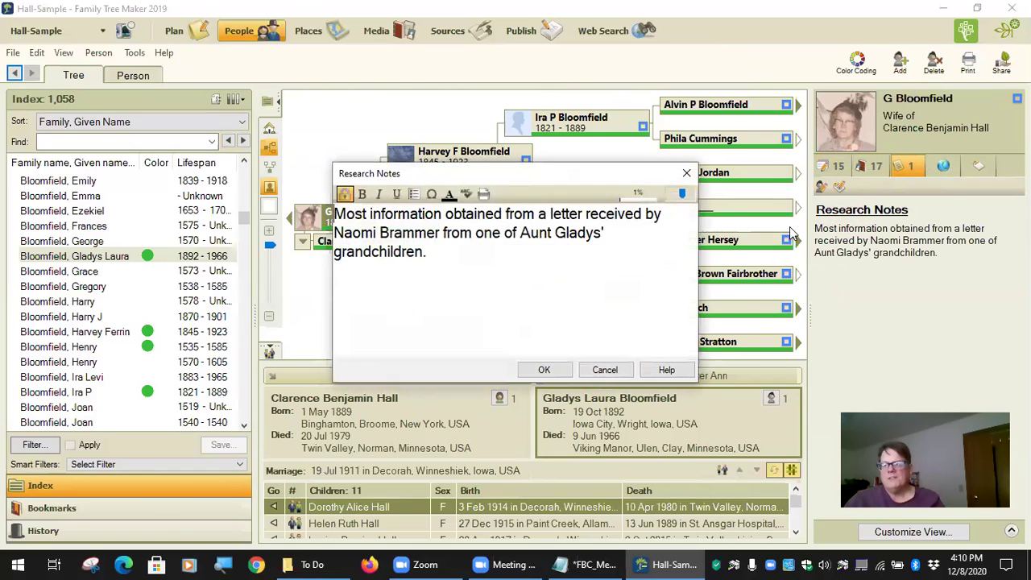
{"action": "left_click", "coordinate": [605, 369]}
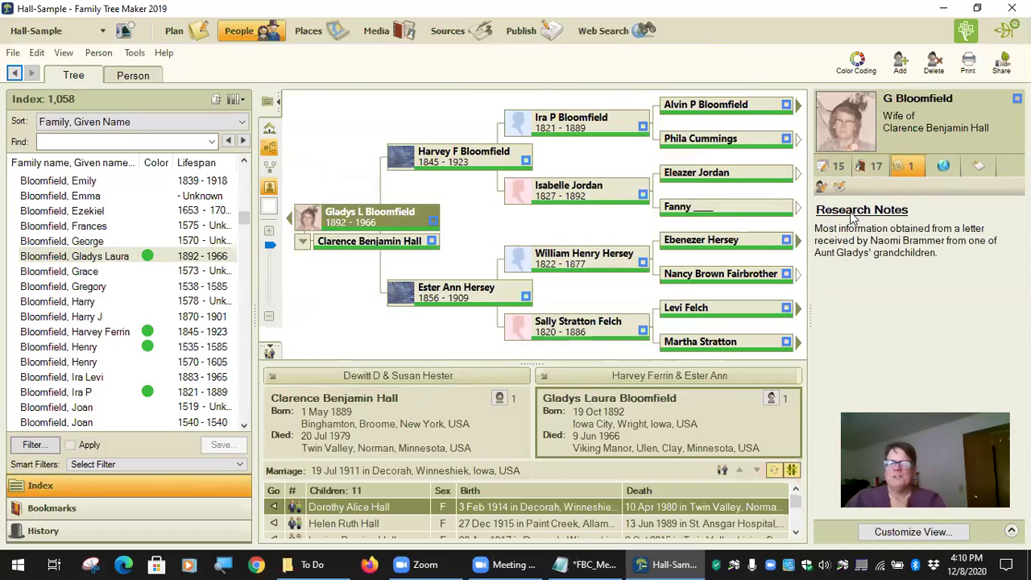
{"action": "left_click", "coordinate": [378, 241]}
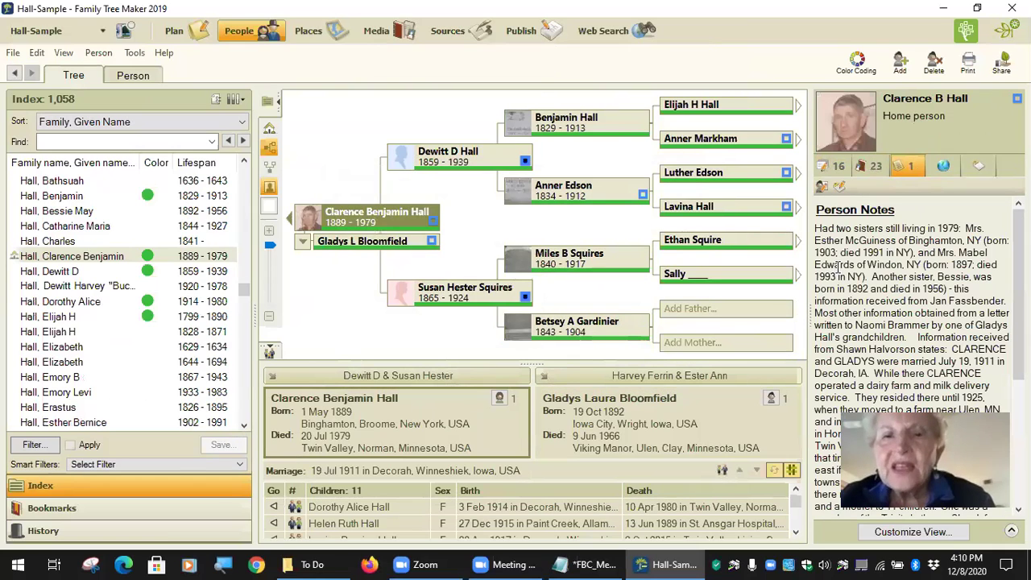
{"action": "scroll", "coordinate": [864, 228], "scroll_direction": "down", "scroll_amount": 3}
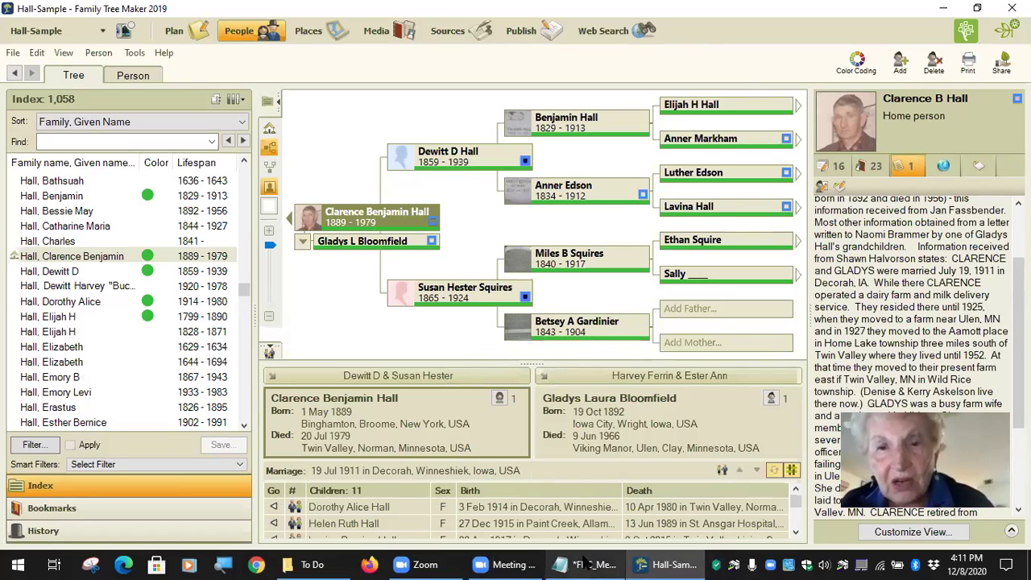
Export the Hall-Sample tree with the Family Book Creator 2019 plugin, and show the main part's items to include for the primary person.
{"action": "left_click", "coordinate": [134, 52]}
{"action": "mouse_move", "coordinate": [234, 234]}
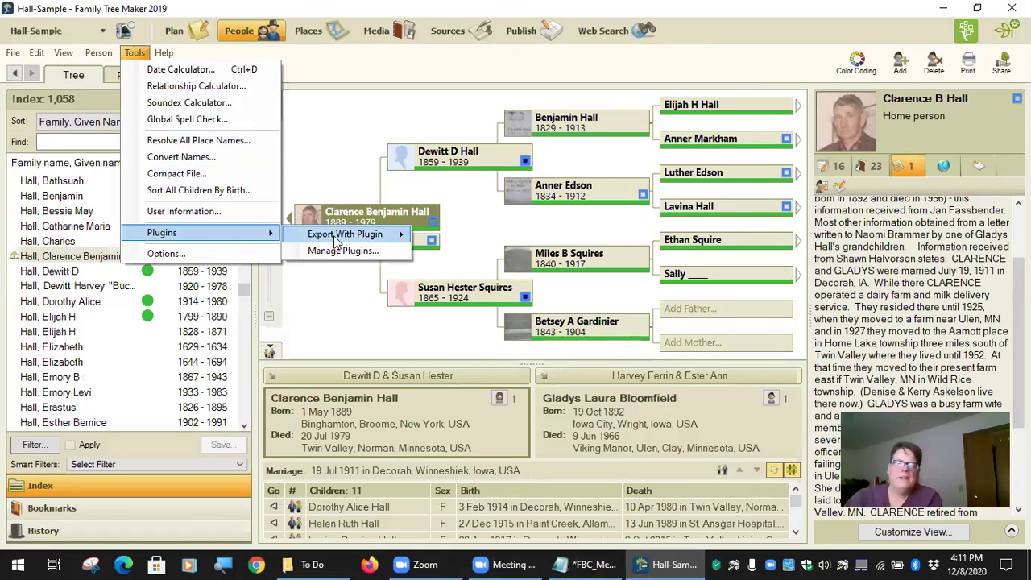
{"action": "mouse_move", "coordinate": [352, 235]}
{"action": "left_click", "coordinate": [532, 269]}
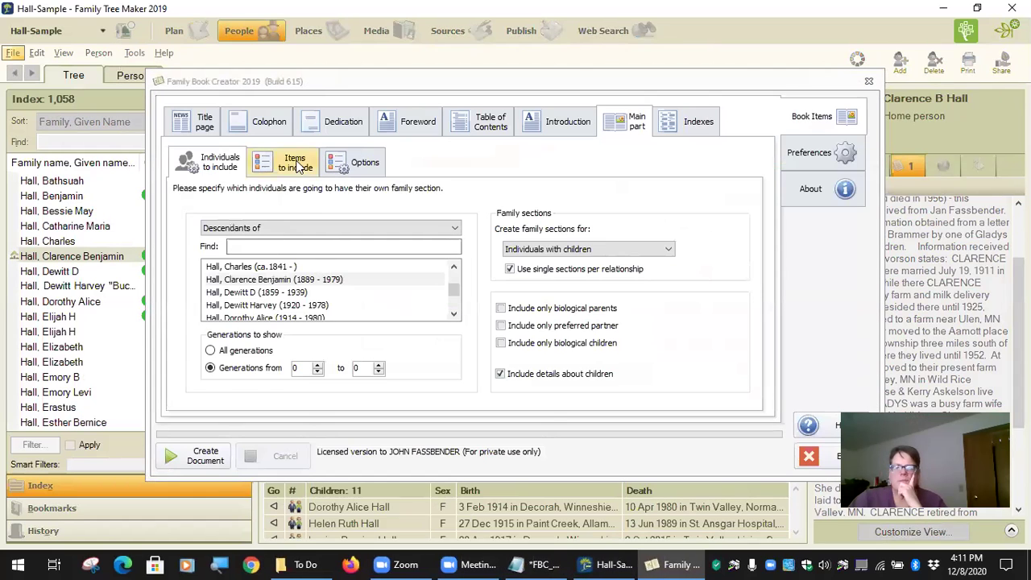
{"action": "left_click", "coordinate": [295, 165]}
{"action": "left_click", "coordinate": [284, 209]}
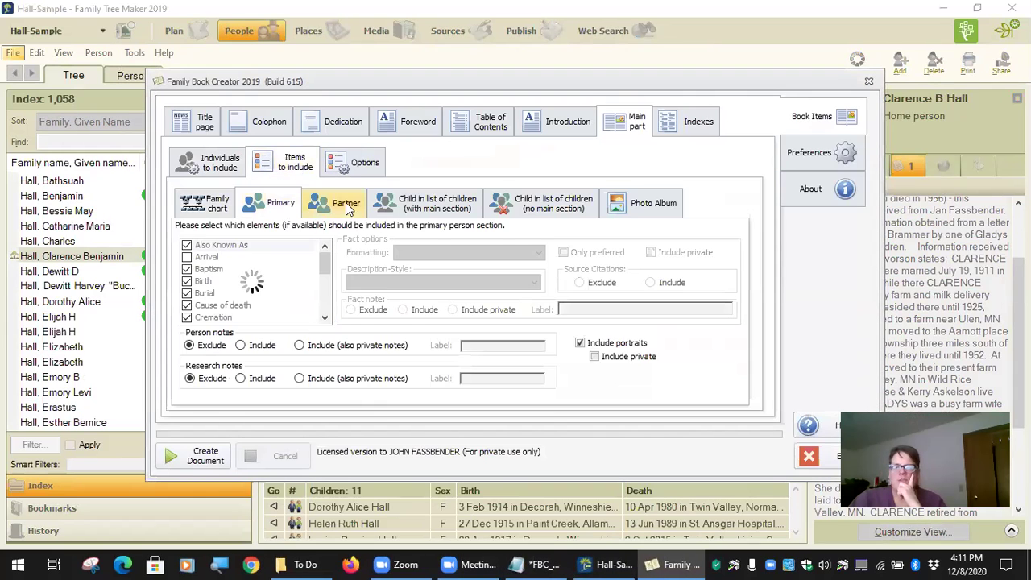
Compare the fact and note options for the primary person, the partner, and children with and without a main section.
{"action": "left_click", "coordinate": [423, 205]}
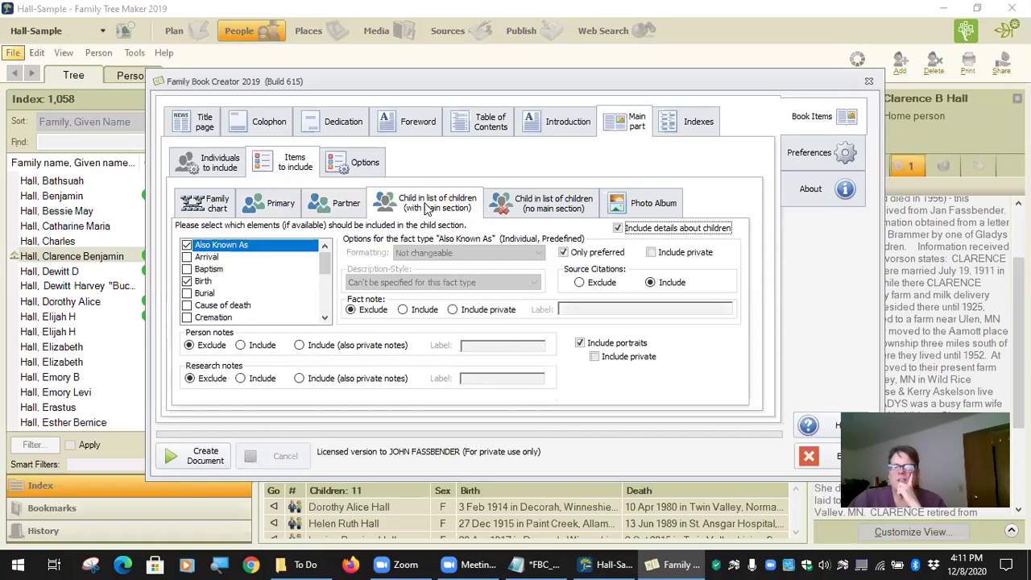
{"action": "left_click", "coordinate": [552, 214]}
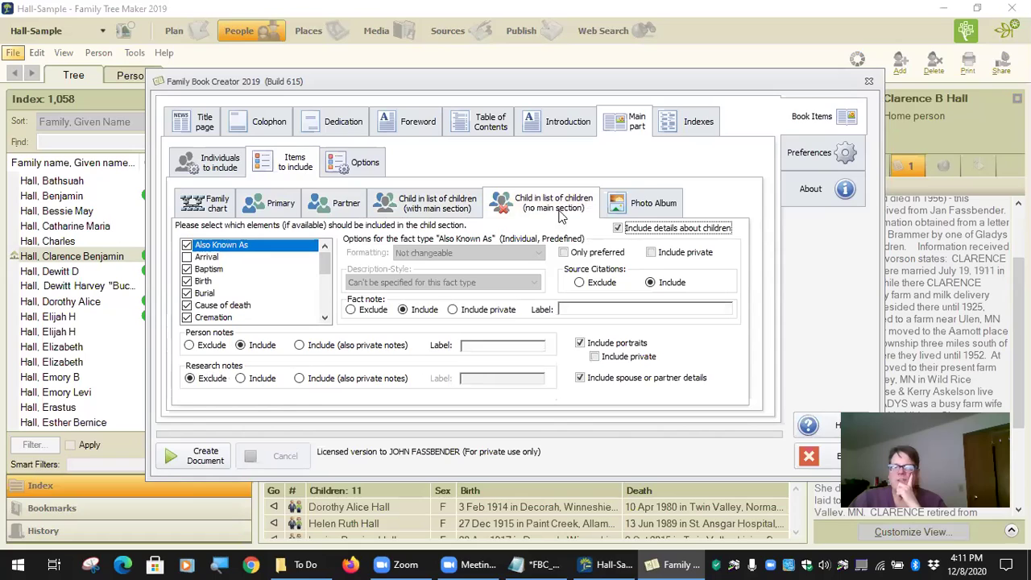
{"action": "left_click", "coordinate": [427, 211]}
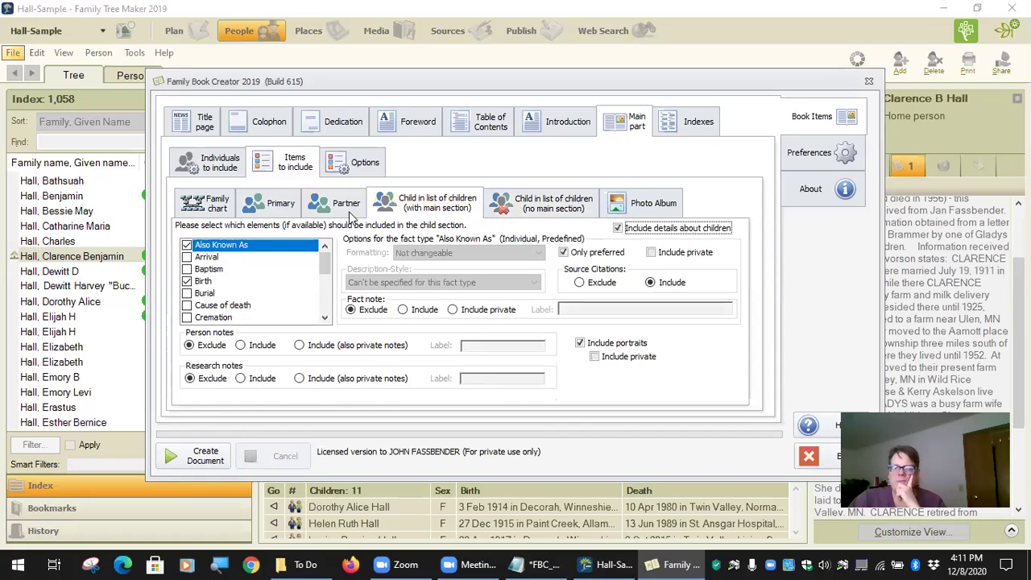
{"action": "left_click", "coordinate": [274, 208]}
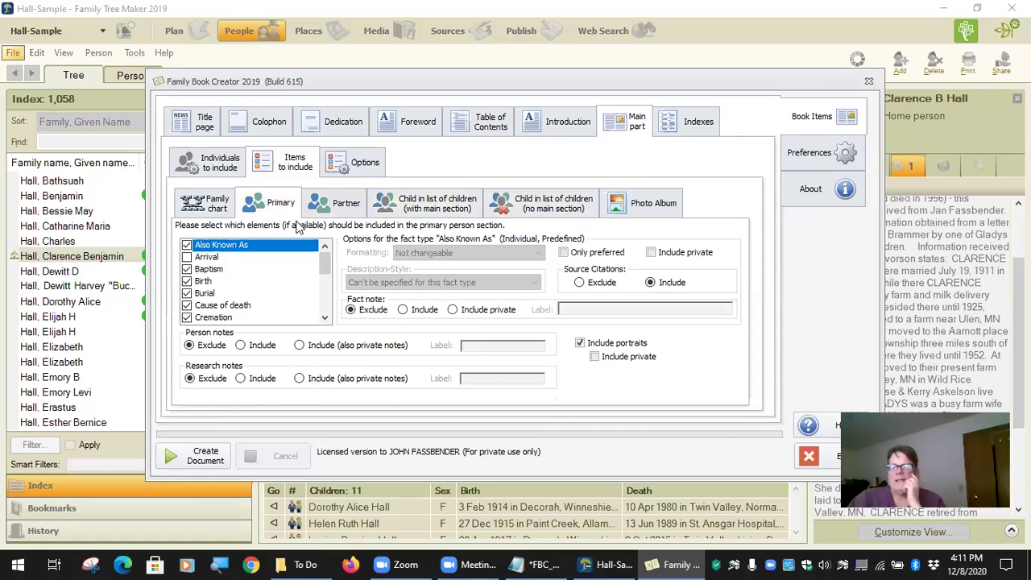
{"action": "left_click", "coordinate": [435, 208]}
{"action": "left_click", "coordinate": [338, 203]}
{"action": "left_click", "coordinate": [277, 203]}
{"action": "left_click", "coordinate": [339, 203]}
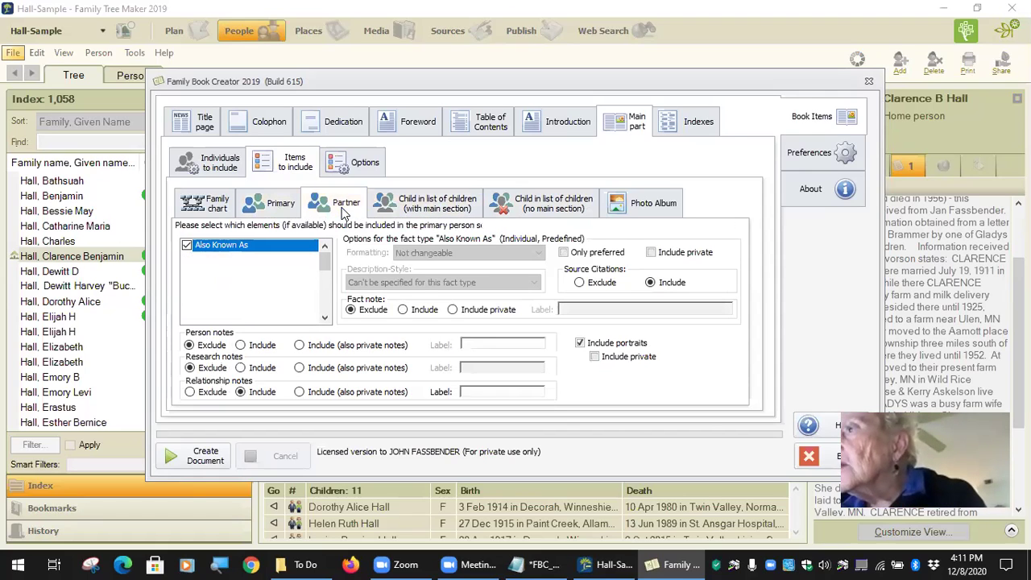
{"action": "left_click", "coordinate": [556, 209]}
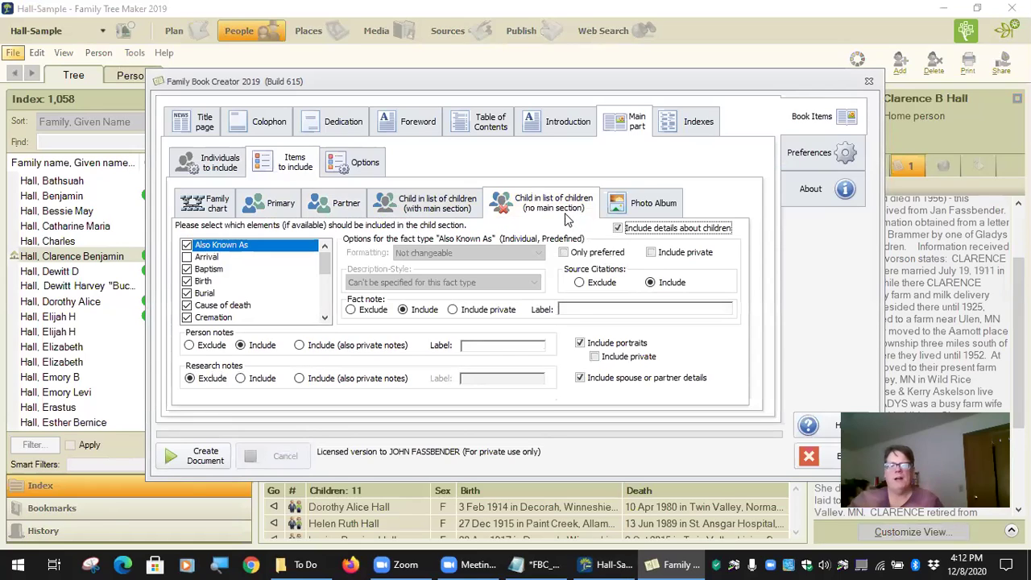
Exclude the Birth fact note for children with a main section, and review the Also Known As options and the rest of their fact list.
{"action": "left_click", "coordinate": [445, 209]}
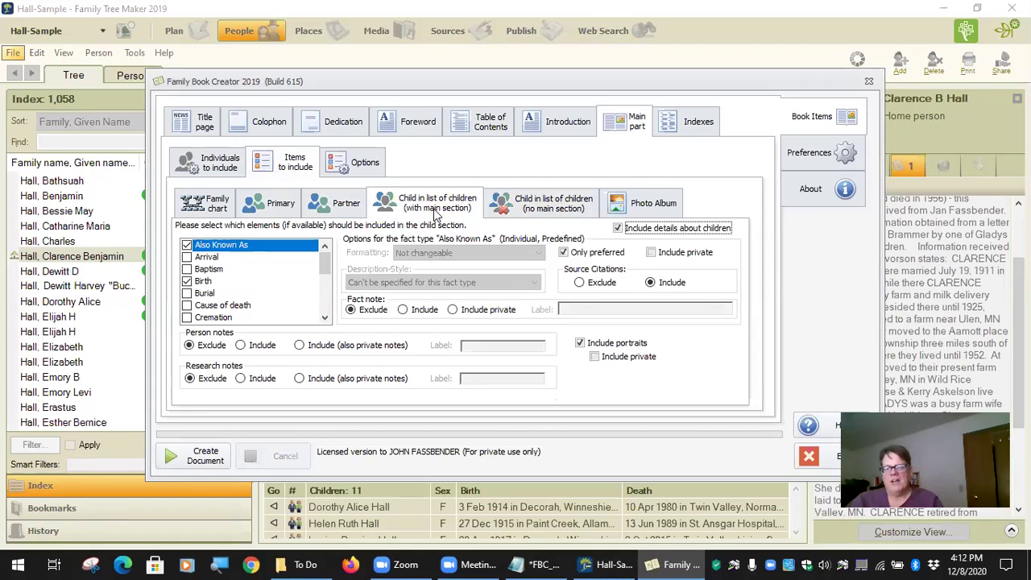
{"action": "left_click", "coordinate": [204, 284]}
{"action": "left_click", "coordinate": [360, 313]}
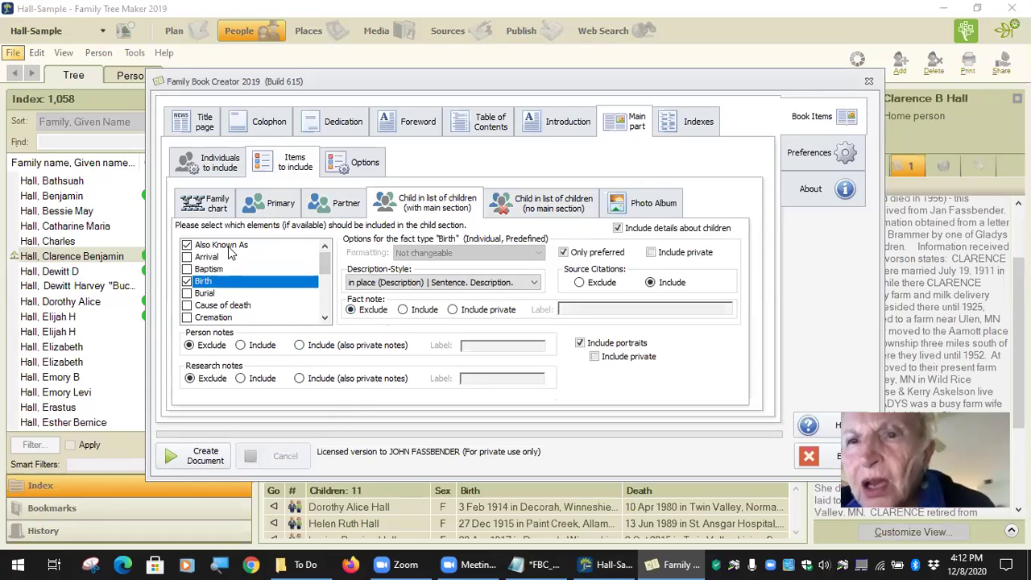
{"action": "left_click", "coordinate": [228, 248]}
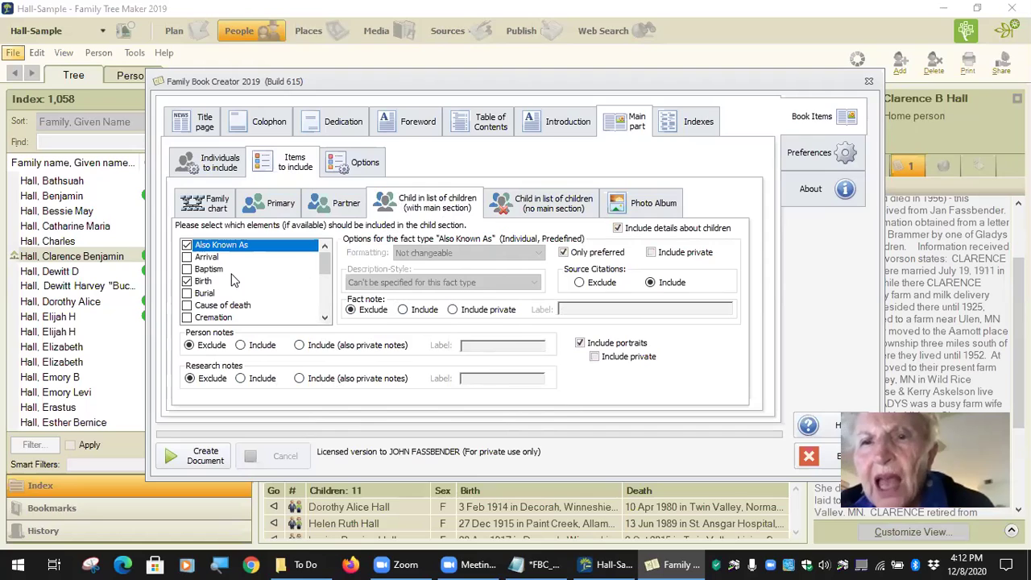
{"action": "scroll", "coordinate": [236, 286], "scroll_direction": "down", "scroll_amount": 3}
{"action": "scroll", "coordinate": [238, 289], "scroll_direction": "up", "scroll_amount": 1}
{"action": "scroll", "coordinate": [238, 290], "scroll_direction": "down", "scroll_amount": 4}
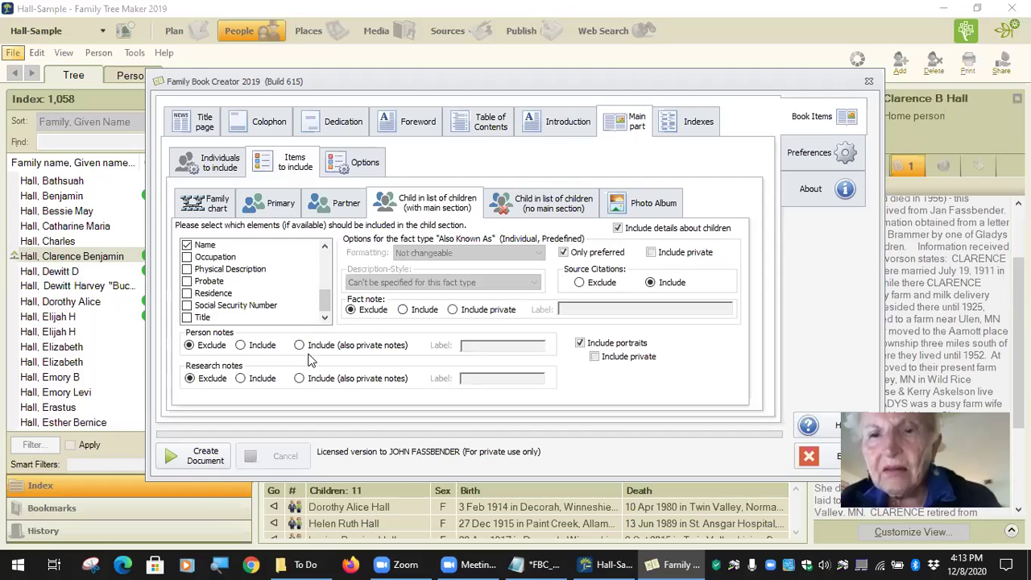
Go through the items to include again for each kind of person, ending with the partner's fact, person, research and relationship note options.
{"action": "left_click", "coordinate": [269, 213]}
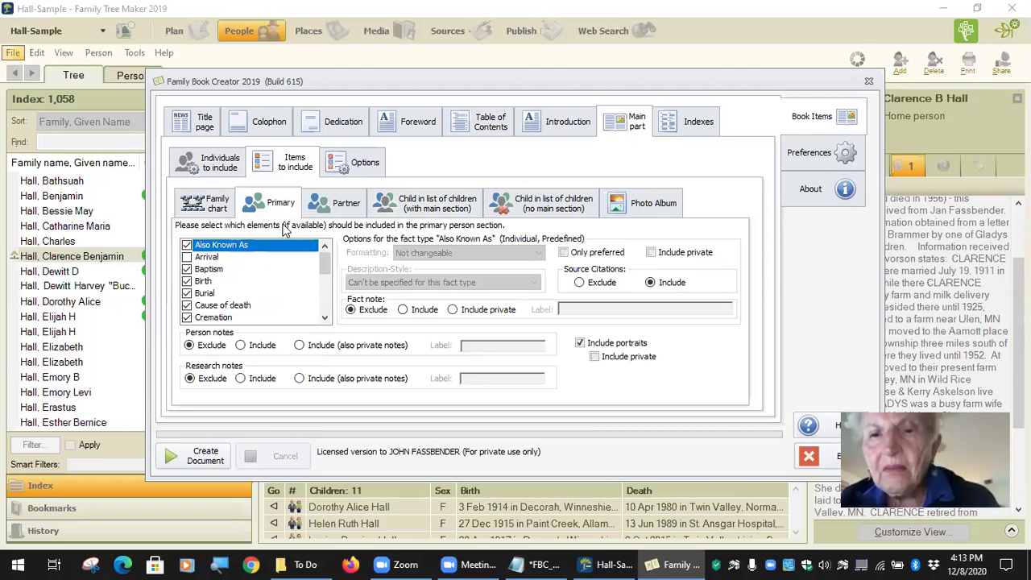
{"action": "left_click", "coordinate": [345, 203]}
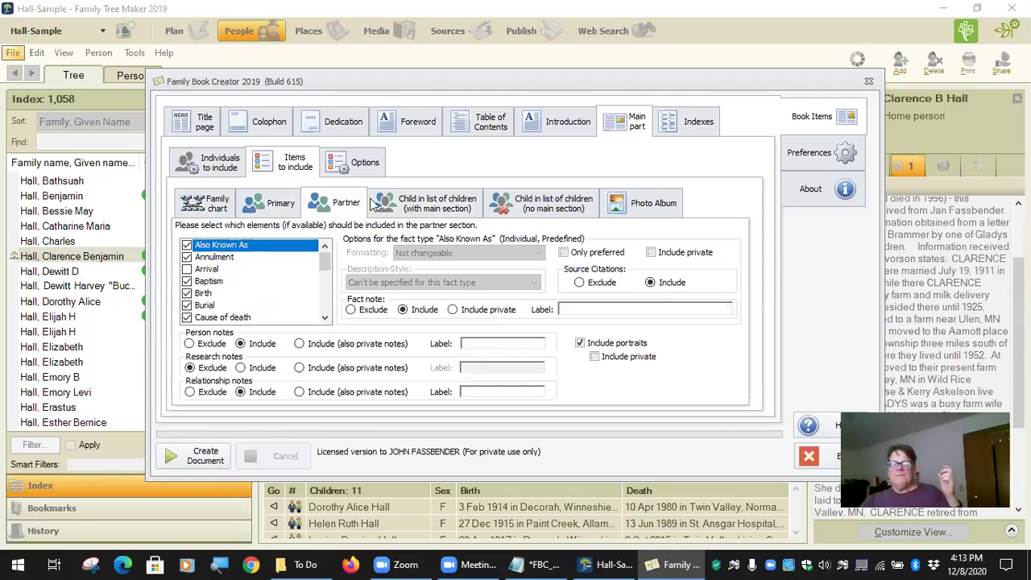
{"action": "left_click", "coordinate": [458, 204]}
{"action": "left_click", "coordinate": [555, 211]}
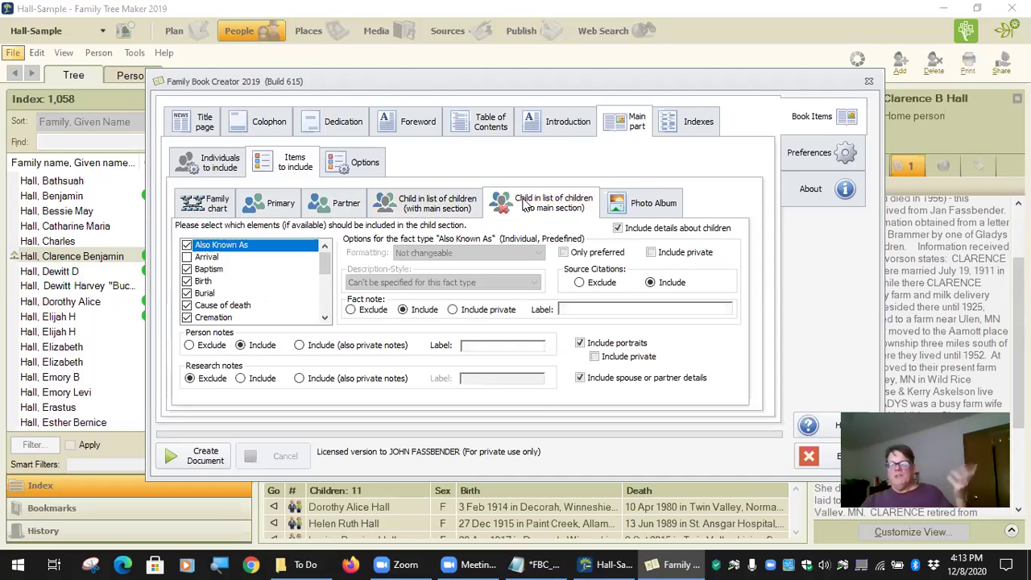
{"action": "left_click", "coordinate": [431, 205]}
{"action": "left_click", "coordinate": [564, 206]}
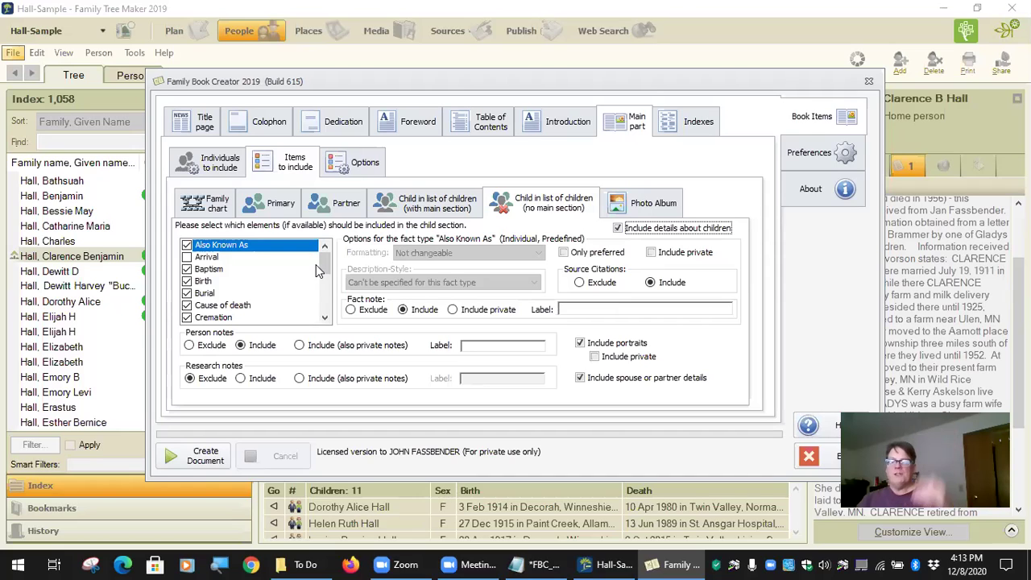
{"action": "left_click", "coordinate": [276, 206]}
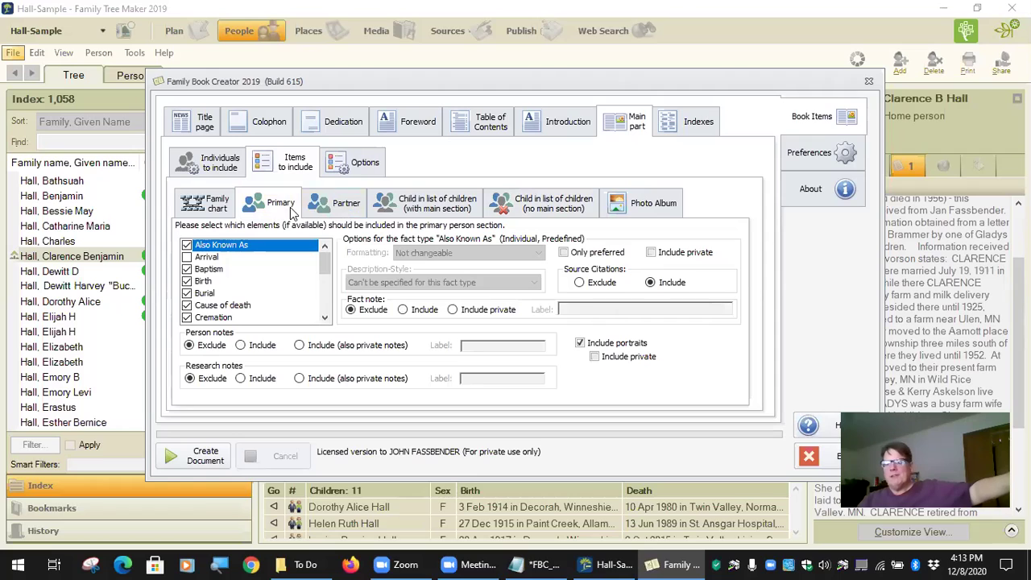
{"action": "left_click", "coordinate": [348, 208]}
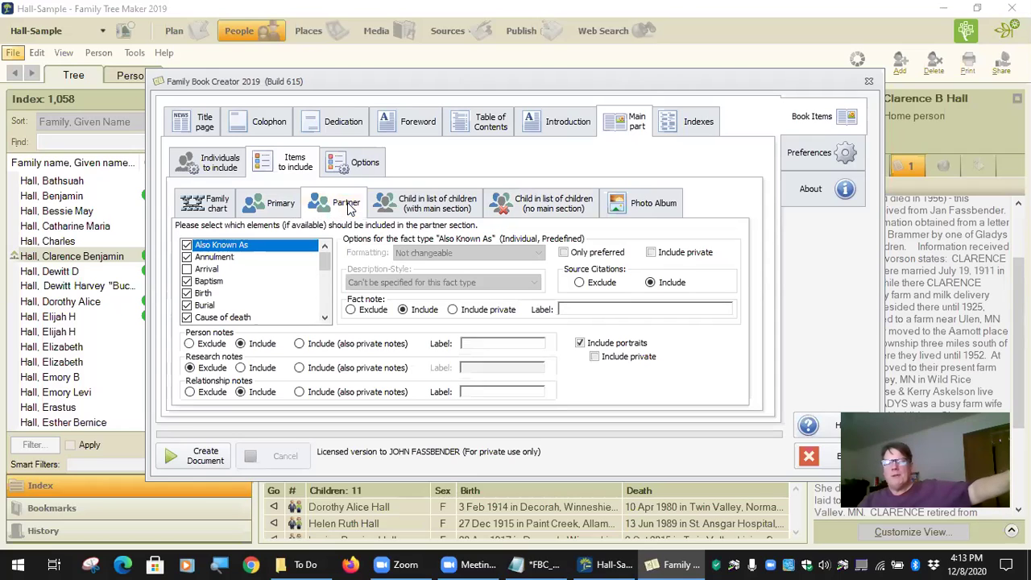
Compare the included facts and the fact, person and research note options for children with and without a main section.
{"action": "left_click", "coordinate": [430, 208]}
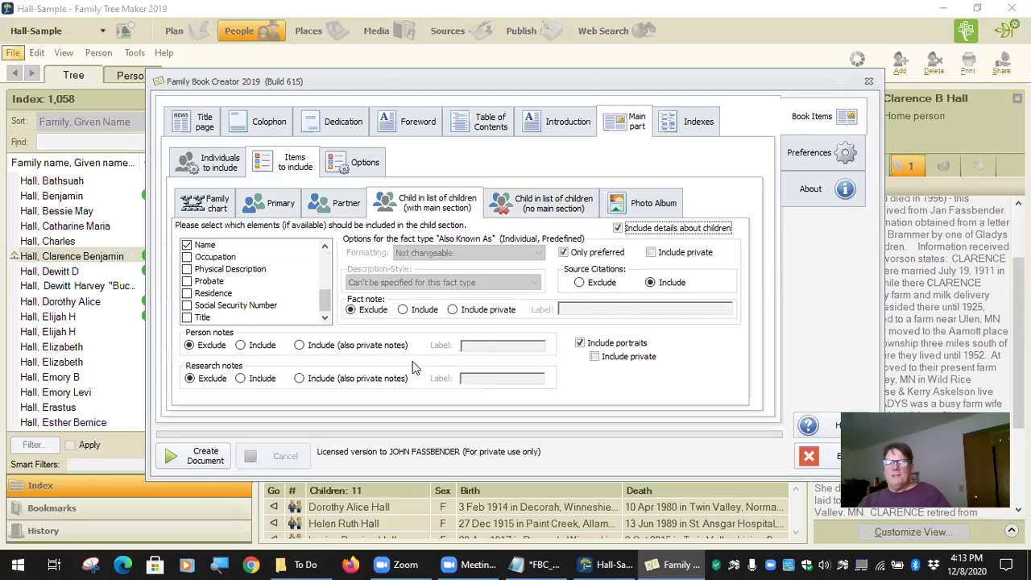
{"action": "left_click", "coordinate": [551, 205]}
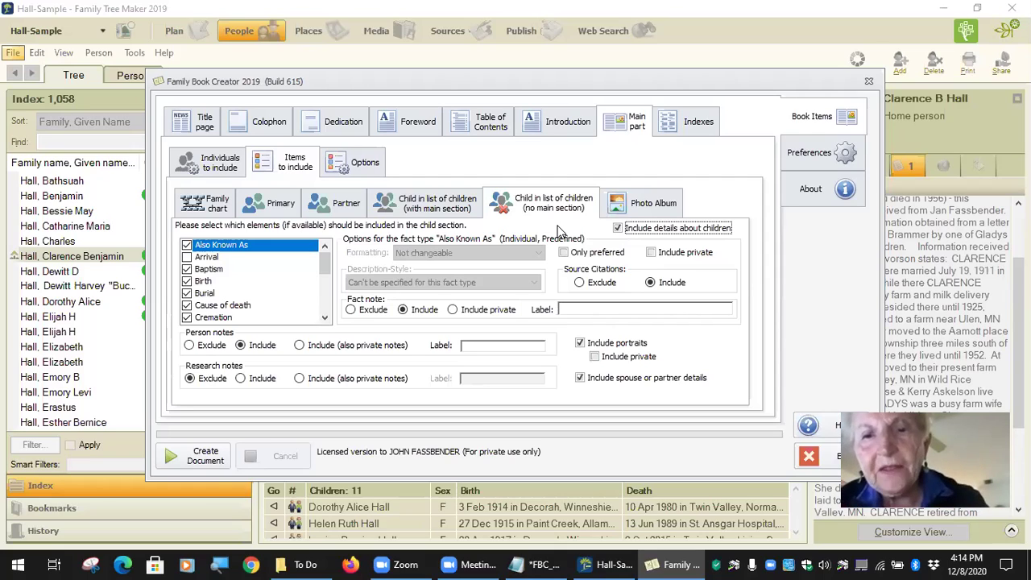
{"action": "left_click", "coordinate": [439, 208]}
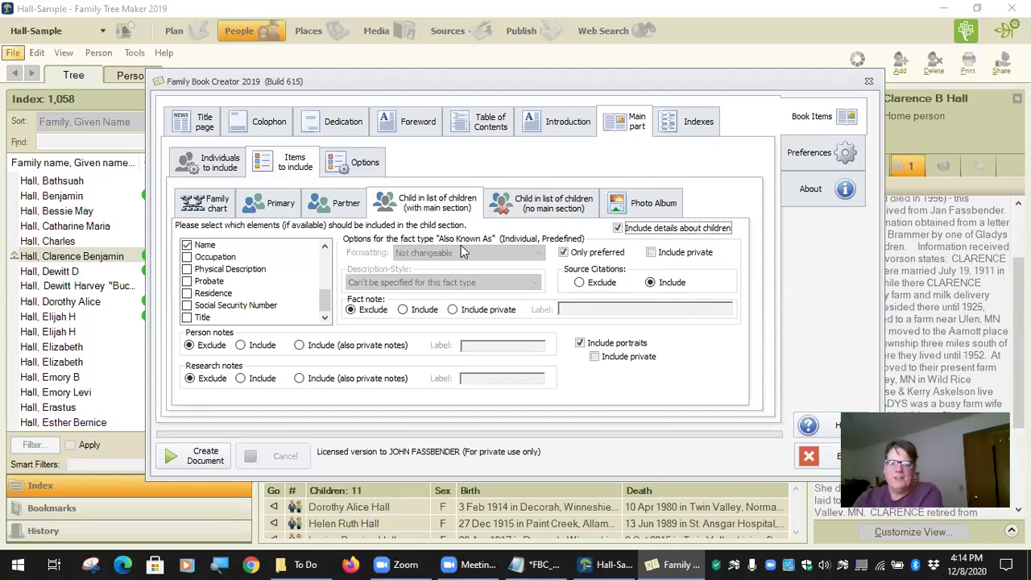
Review the complete list of facts included for children with a main section, ending at its first entry.
{"action": "scroll", "coordinate": [241, 287], "scroll_direction": "up", "scroll_amount": 5}
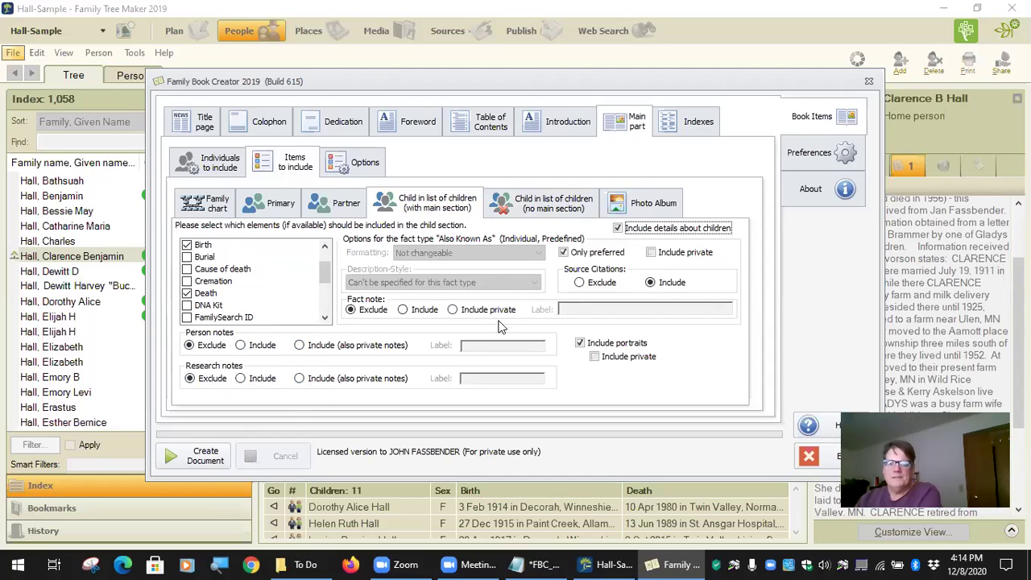
{"action": "scroll", "coordinate": [292, 295], "scroll_direction": "up", "scroll_amount": 1}
{"action": "scroll", "coordinate": [290, 292], "scroll_direction": "down", "scroll_amount": 1}
{"action": "scroll", "coordinate": [290, 292], "scroll_direction": "down", "scroll_amount": 5}
{"action": "scroll", "coordinate": [290, 292], "scroll_direction": "up", "scroll_amount": 6}
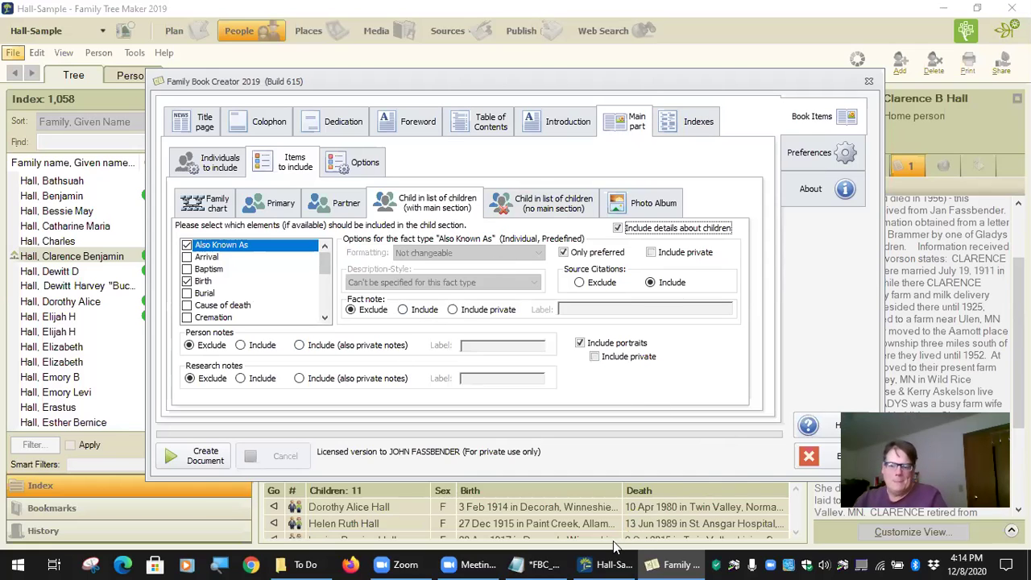
{"action": "mouse_move", "coordinate": [610, 562]}
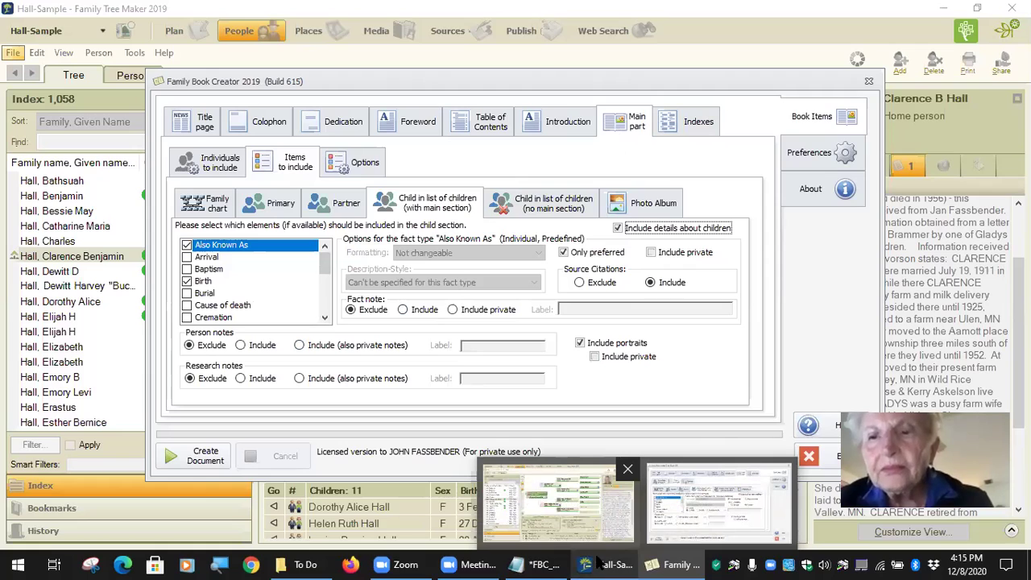